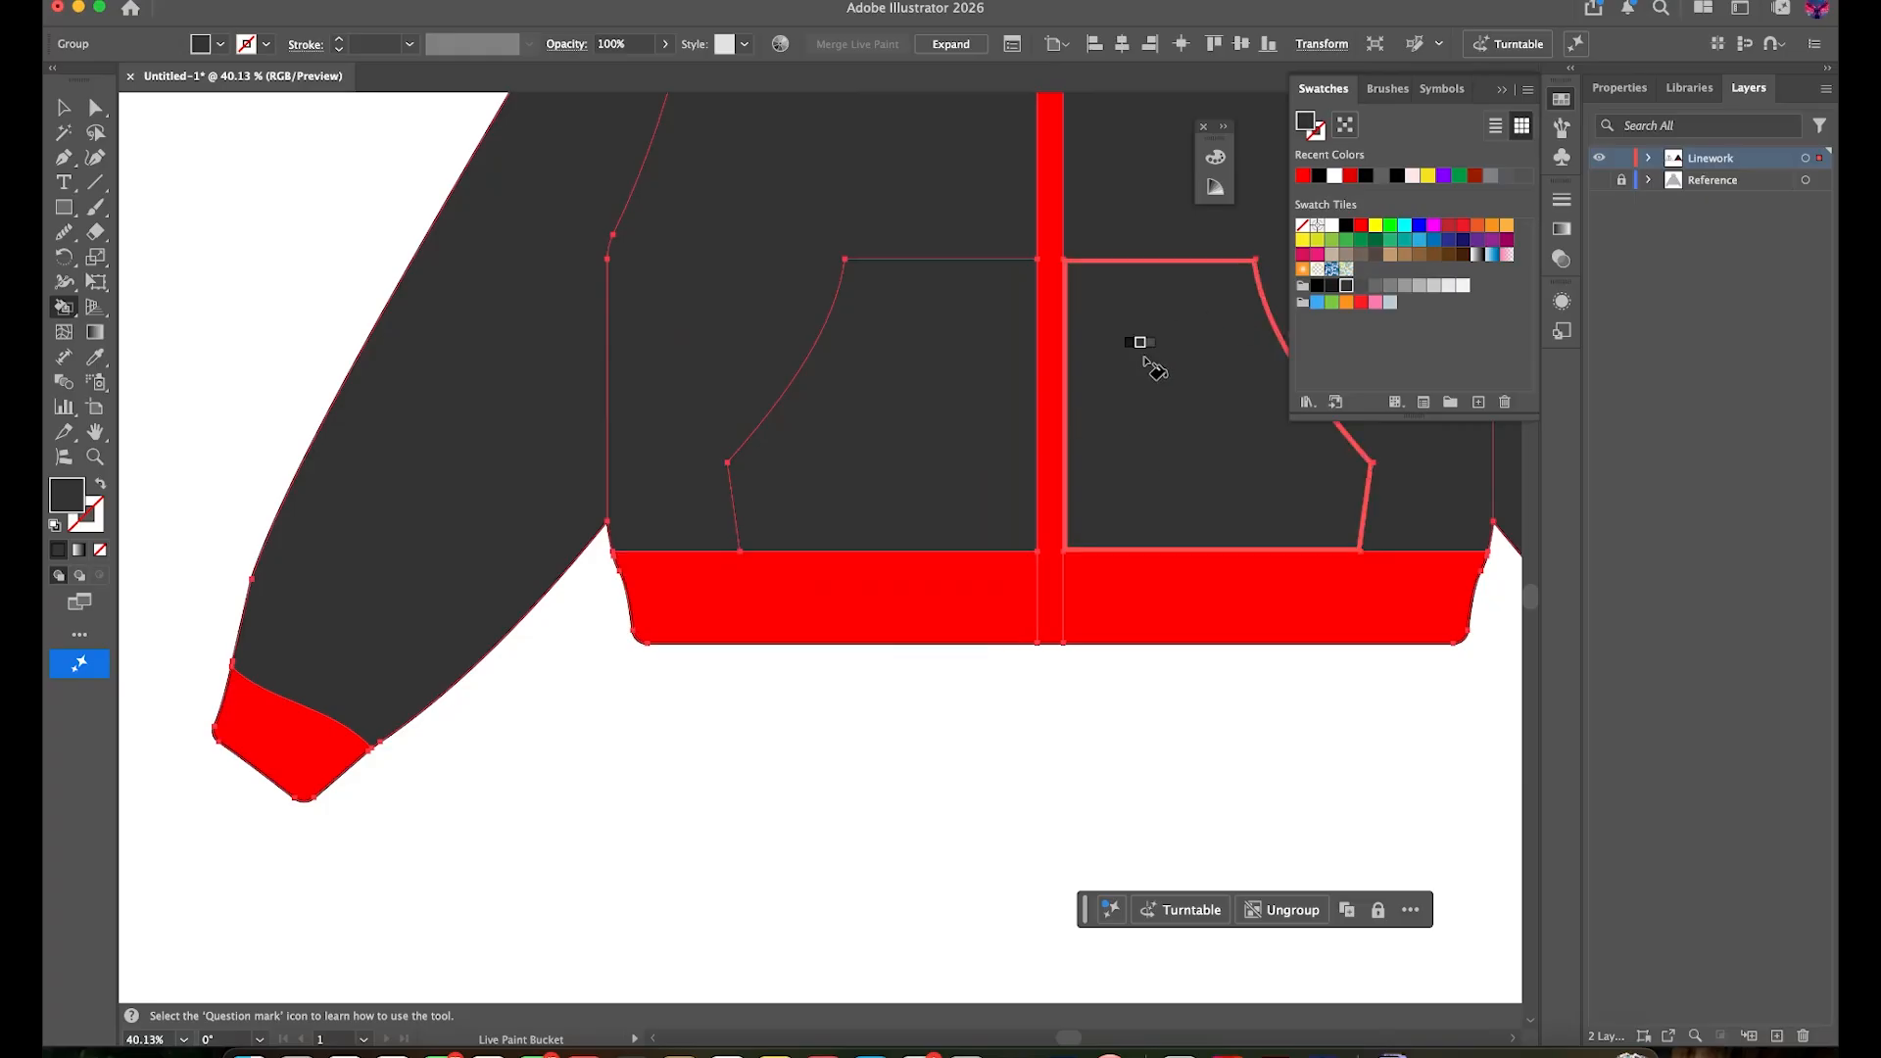
Fill the hoodie's red hem, zipper strip and cuff areas with dark gray shades using the Live Paint Bucket
click(840, 609)
scroll(991, 782, up, 3)
key(super+z)
scroll(1039, 495, down, 2)
key(Right)
click(986, 509)
click(1197, 512)
scroll(1171, 495, down, 3)
click(592, 603)
scroll(686, 618, right, 5)
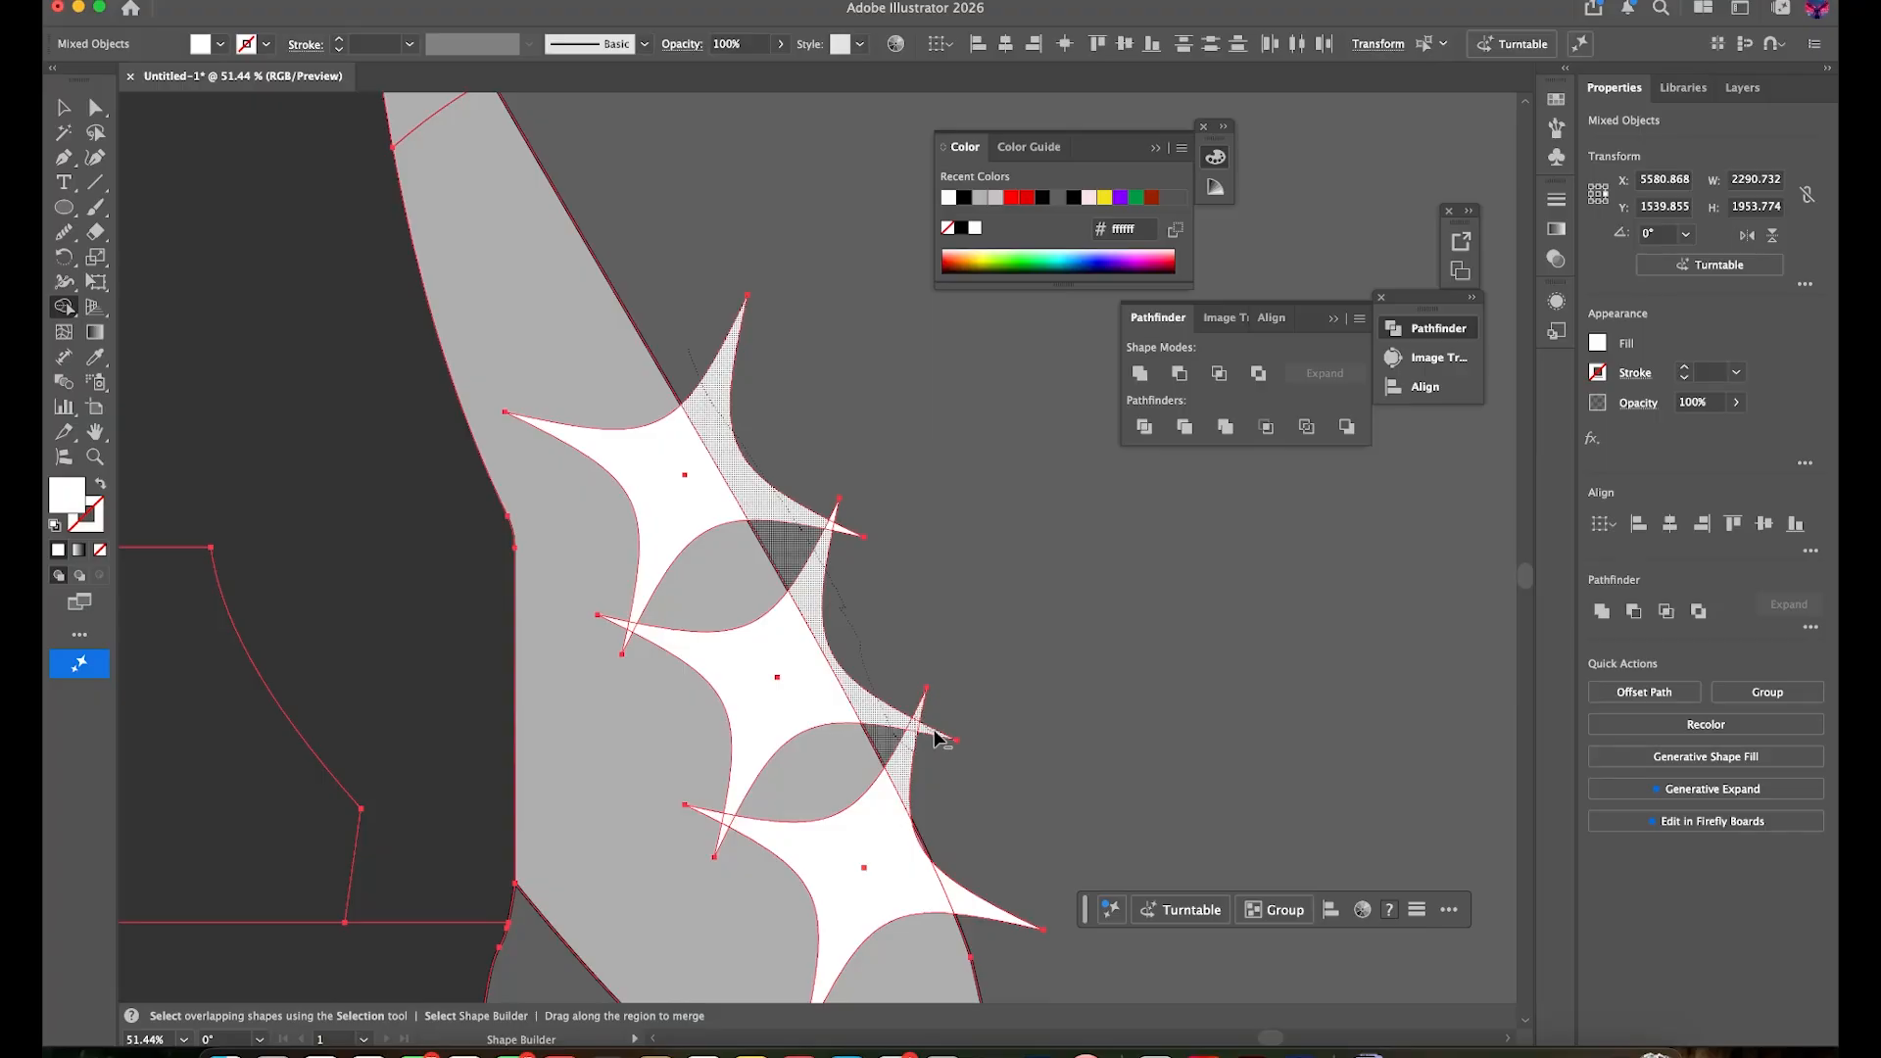
Remove the parts of the white star shapes that extend past the sleeve's outer edge with the Shape Builder tool
drag(839, 531, 828, 534)
scroll(881, 549, down, 5)
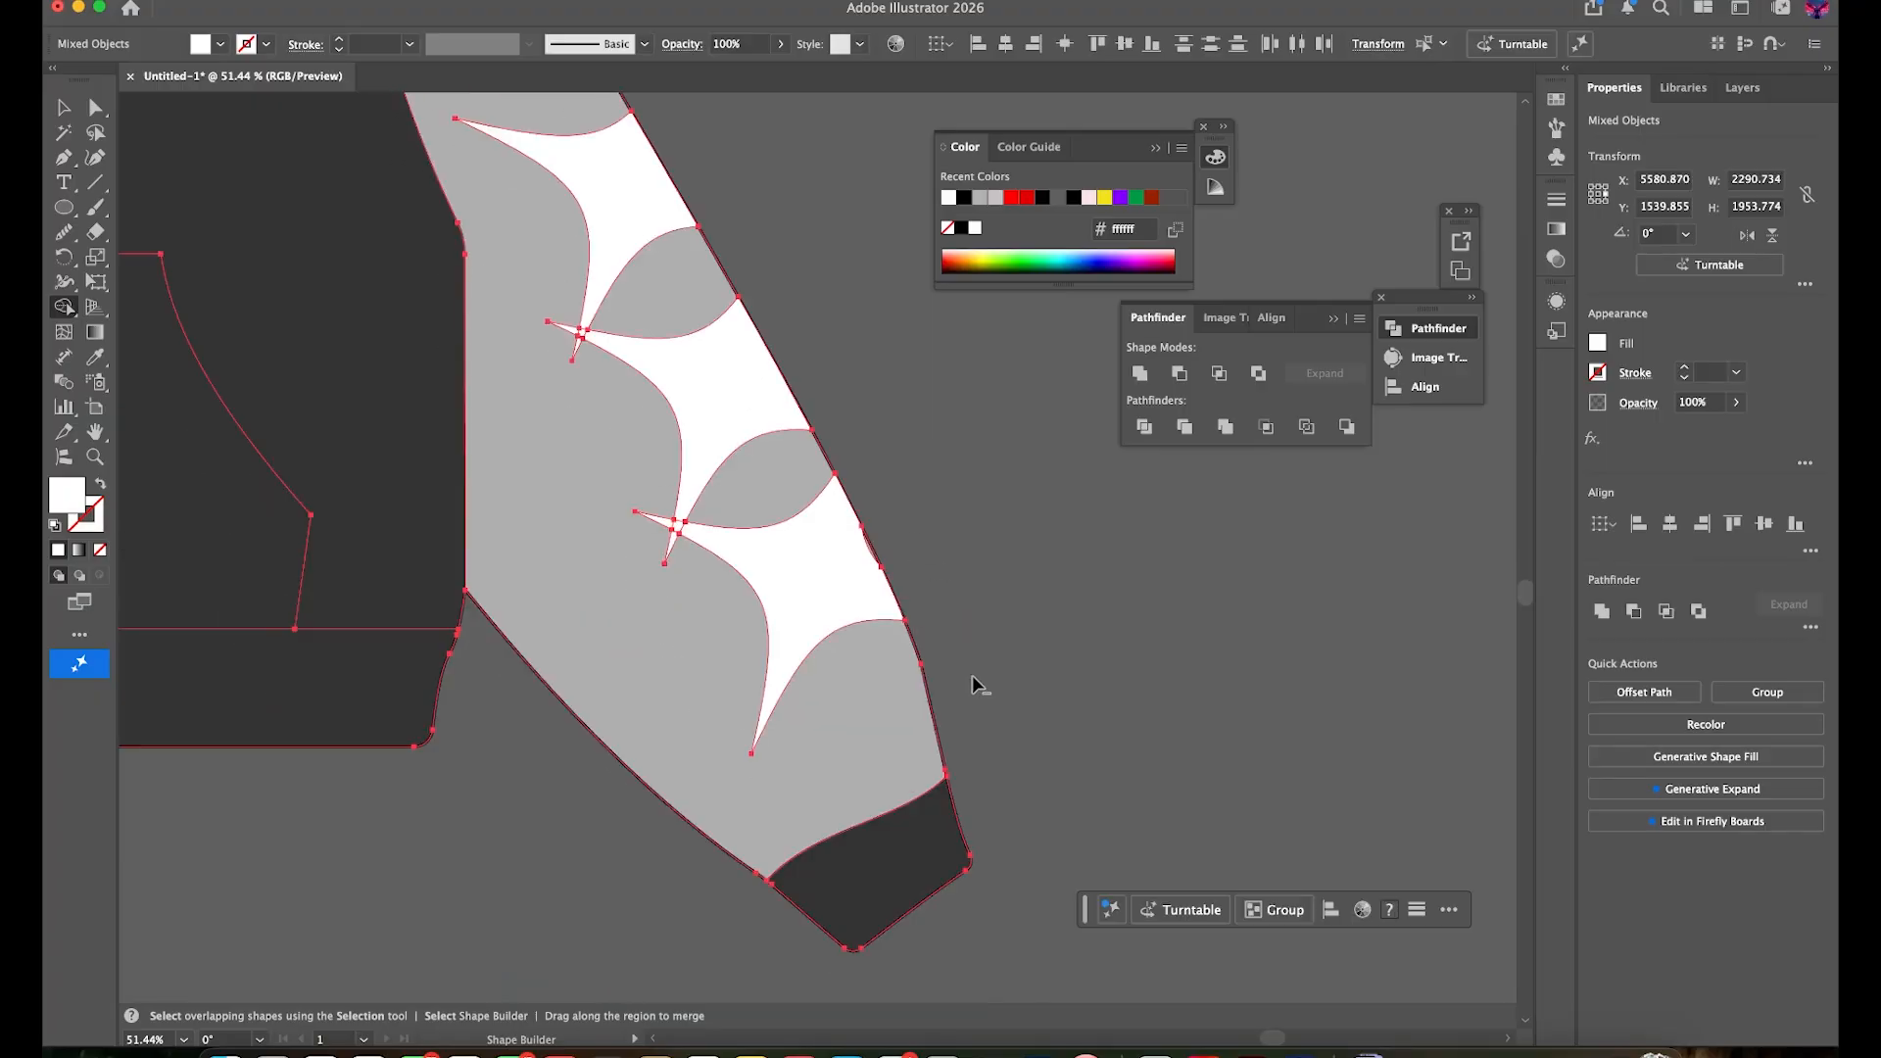
key(v)
click(943, 511)
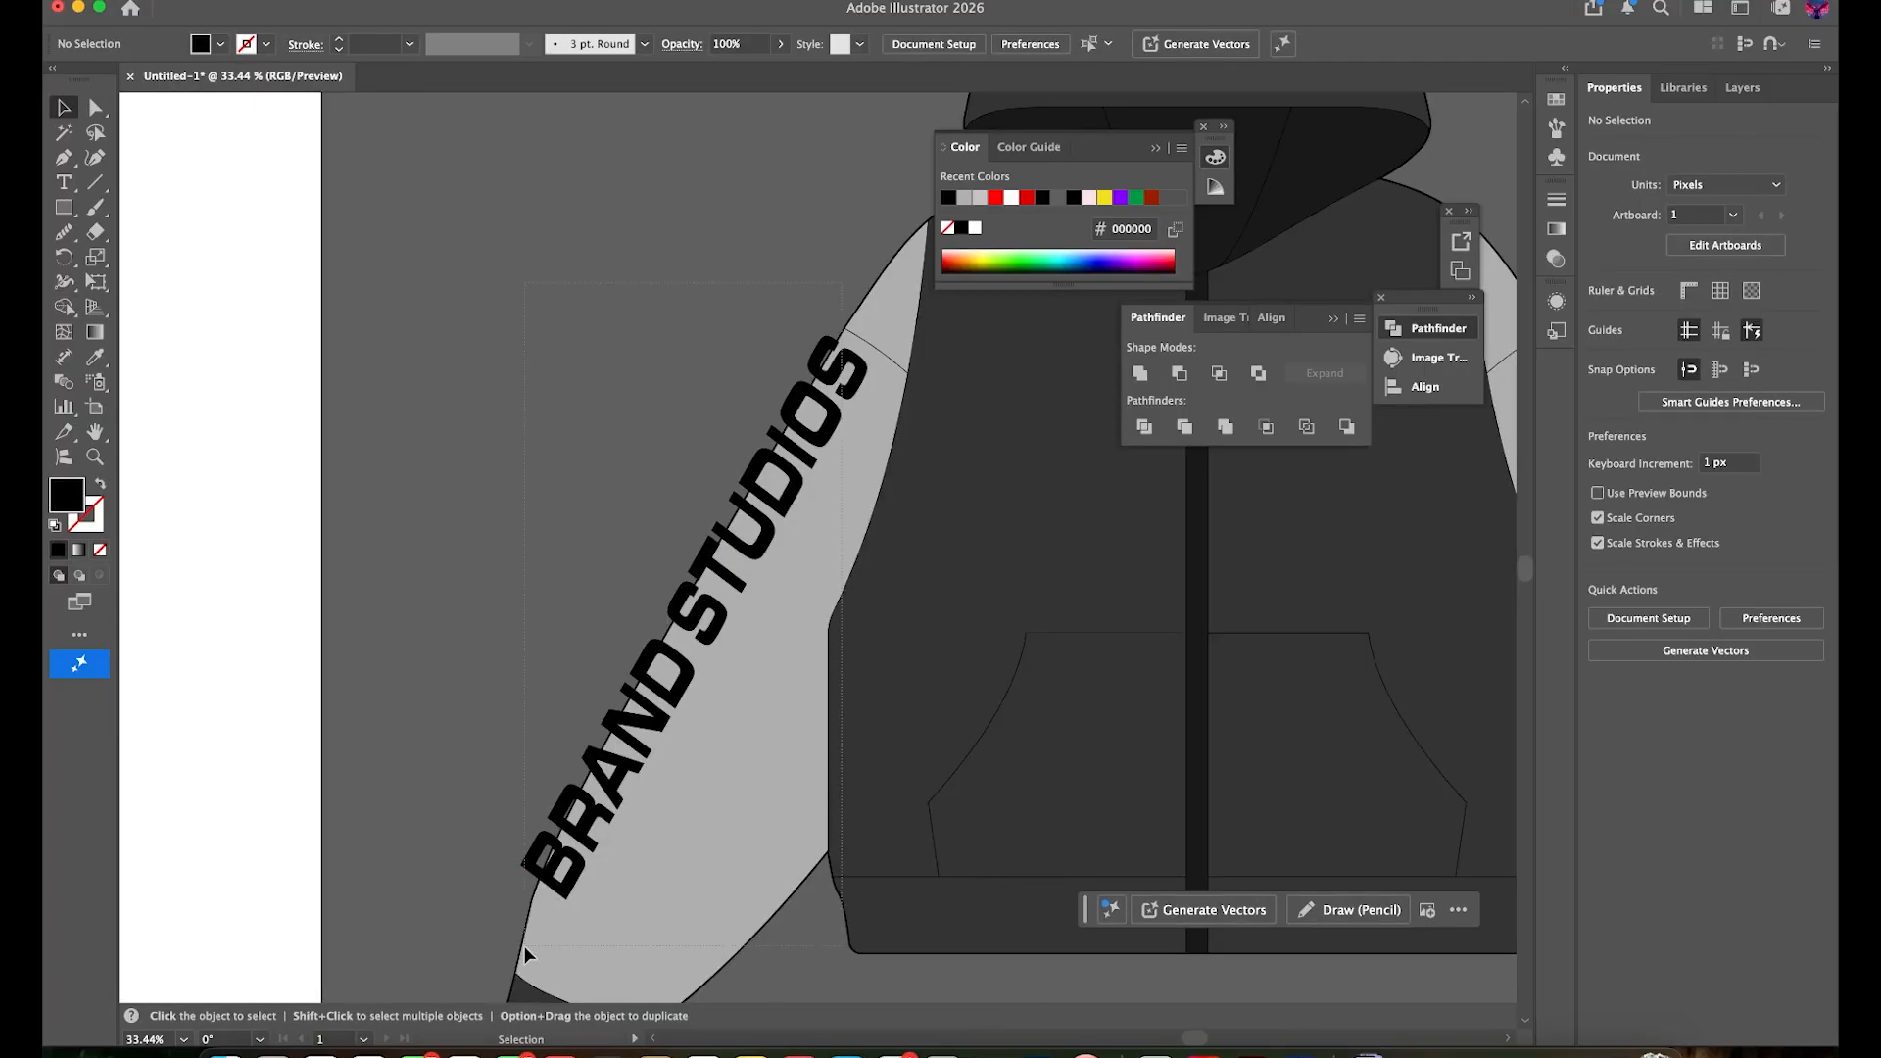
Trim the parts of the BRAND STUDIOS lettering that overhang the sleeve's outer edge with the Shape Builder tool
drag(524, 947, 524, 949)
key(shift+m)
scroll(634, 488, up, 5)
scroll(813, 504, down, 3)
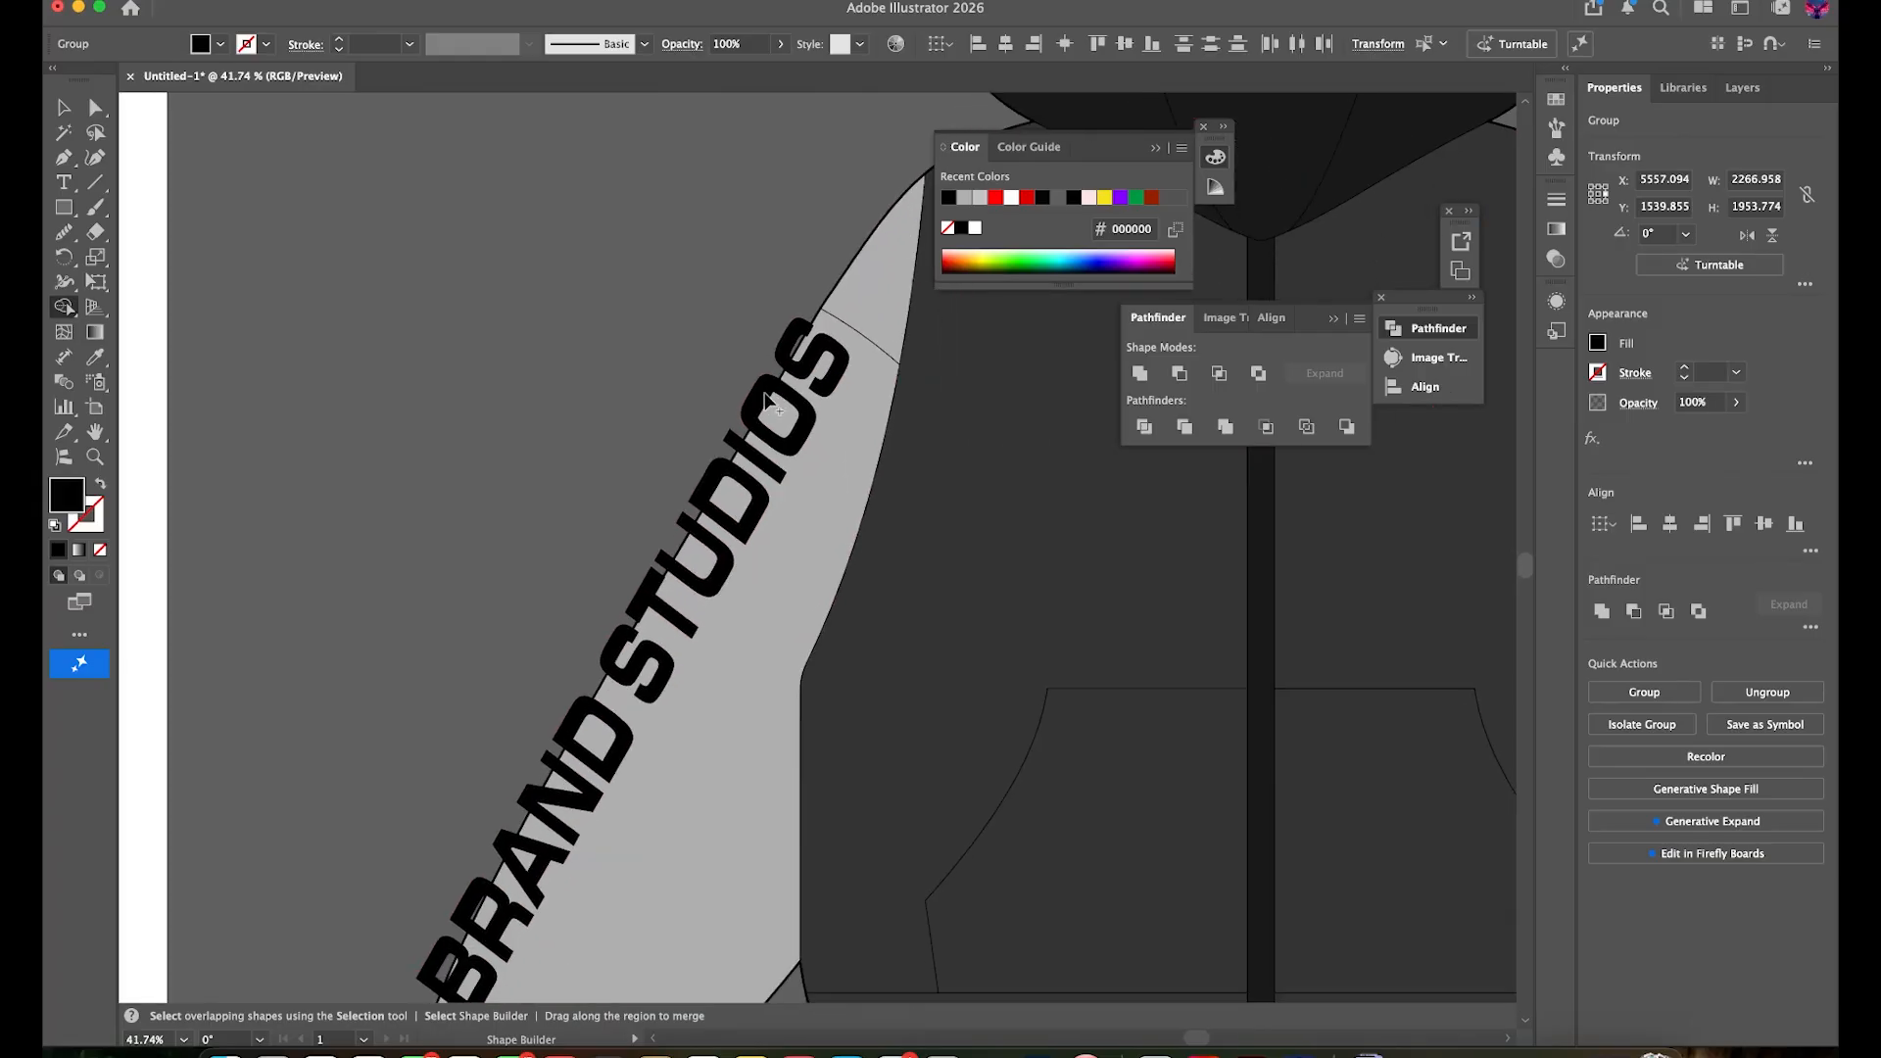
drag(705, 490, 686, 524)
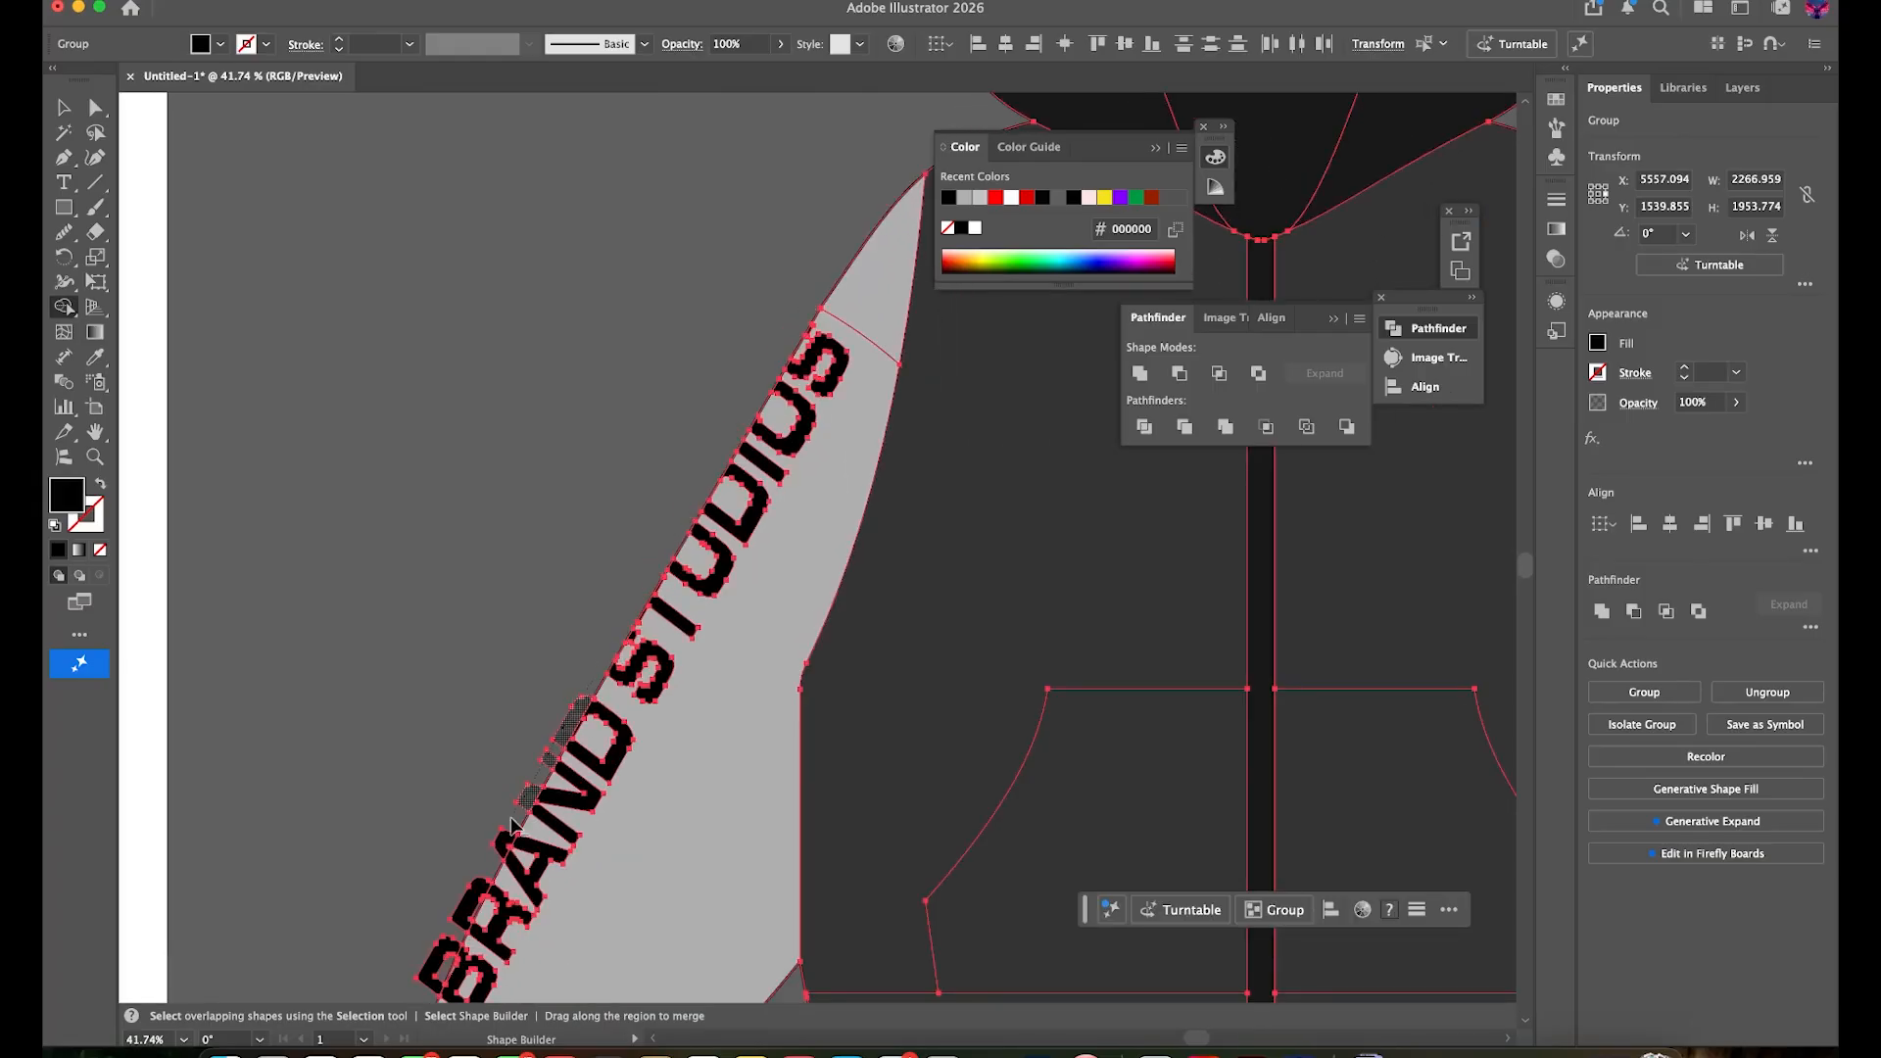
drag(460, 915, 434, 955)
key(v)
click(476, 640)
scroll(537, 593, down, 5)
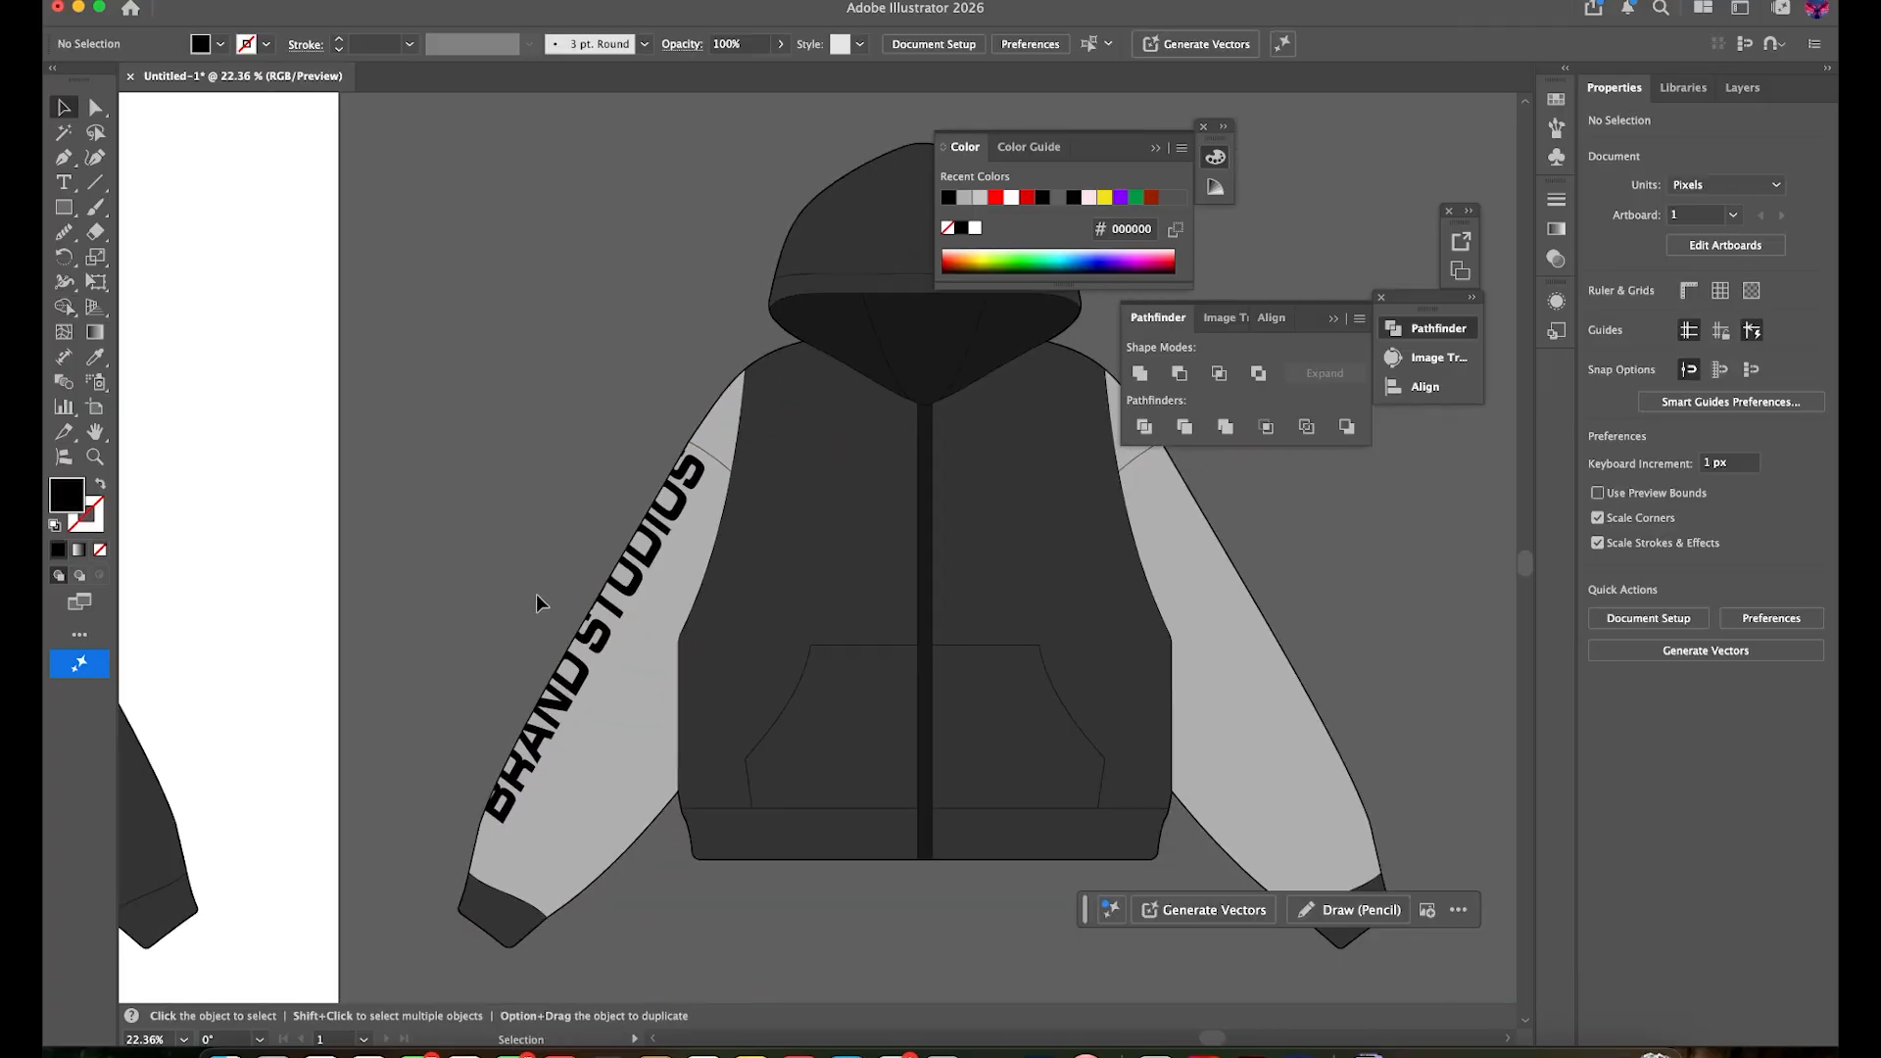
scroll(537, 594, down, 2)
scroll(558, 638, up, 4)
scroll(558, 637, down, 3)
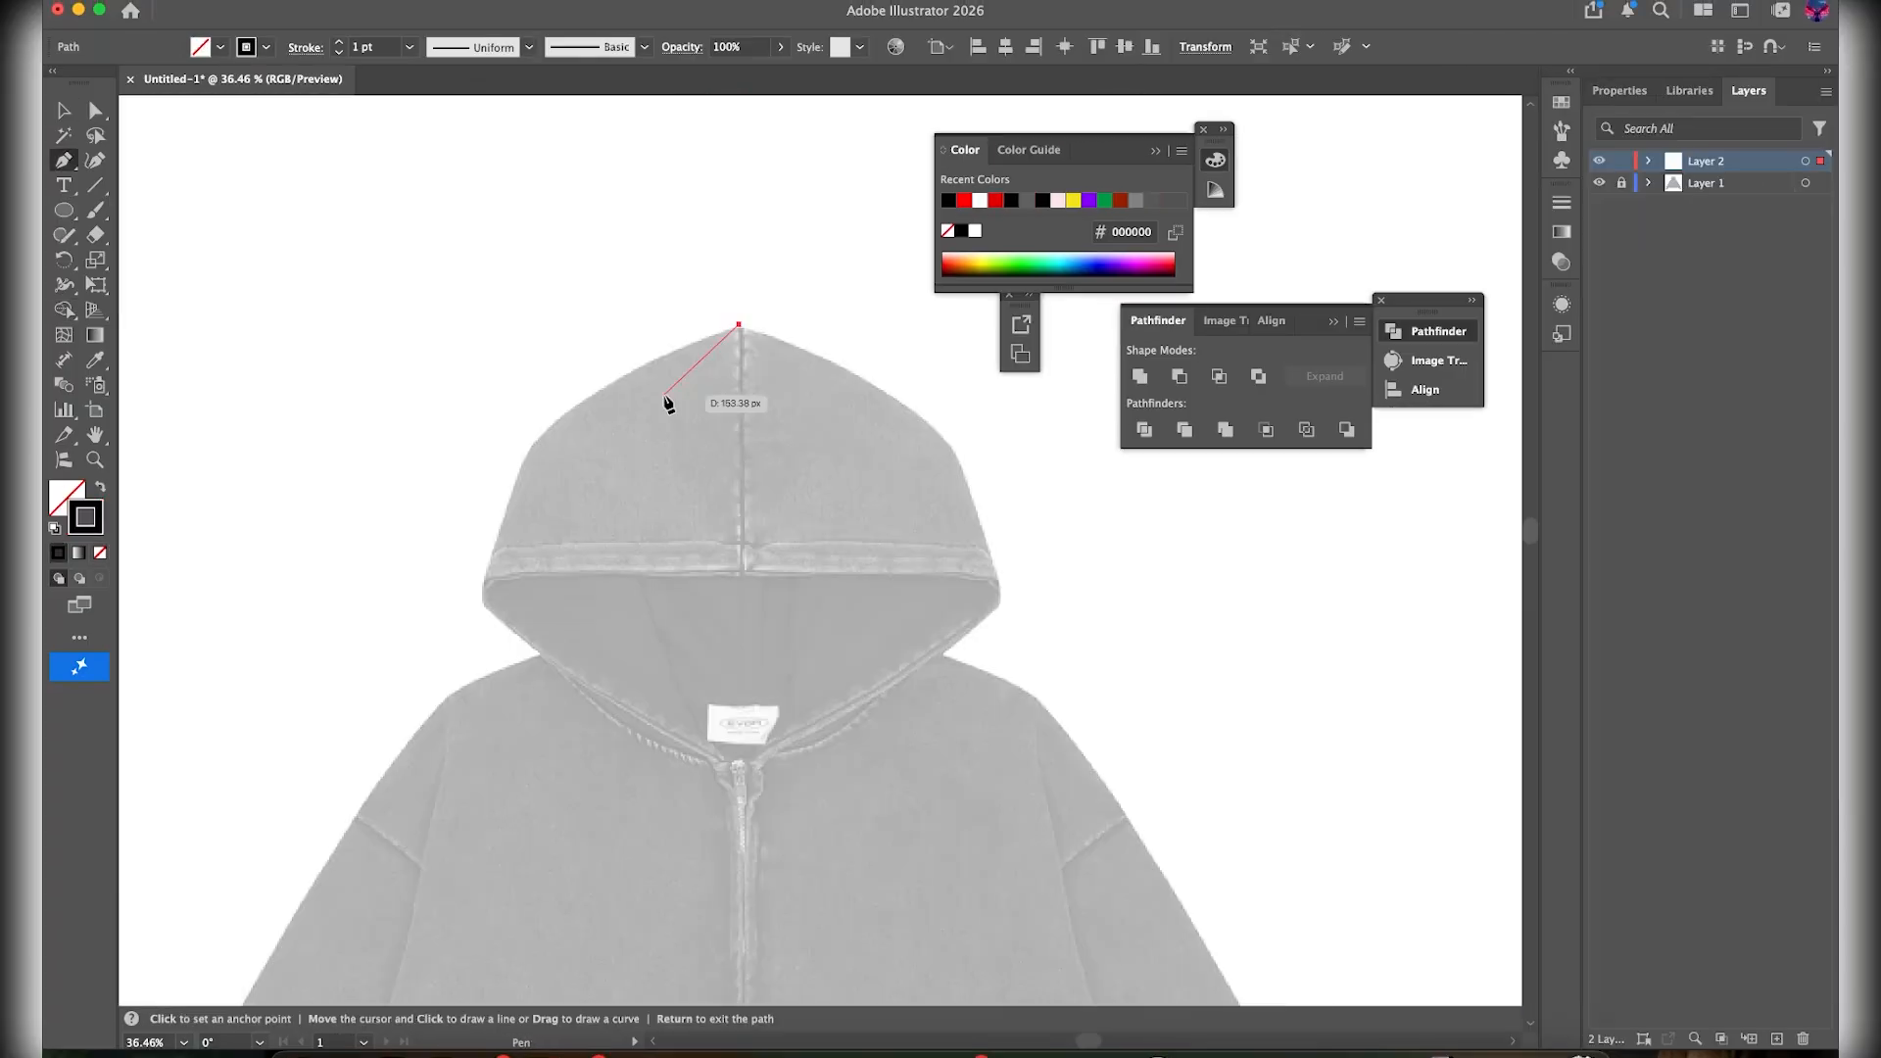
Draw a straight path about 565 px long from the hood's peak to its lower-left corner with the Pen tool
scroll(505, 550, up, 3)
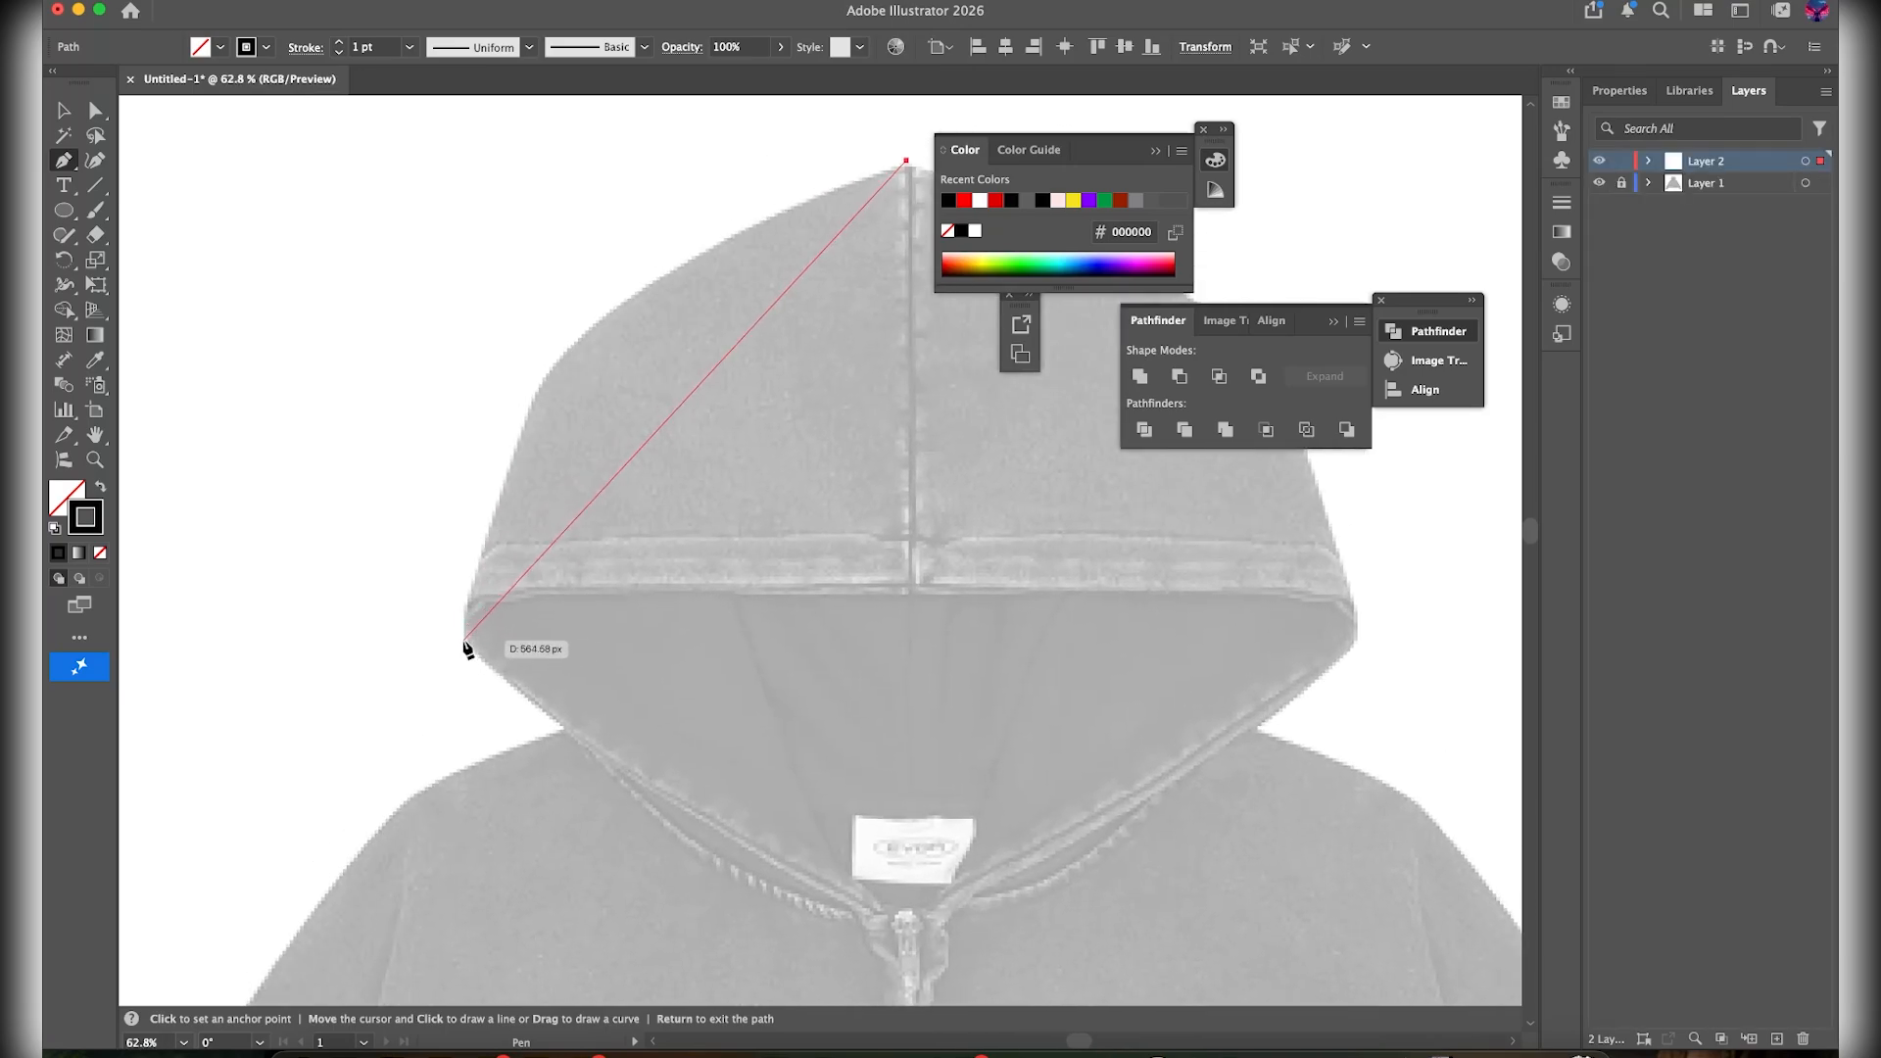
click(467, 646)
scroll(466, 646, up, 2)
scroll(466, 646, right, 2)
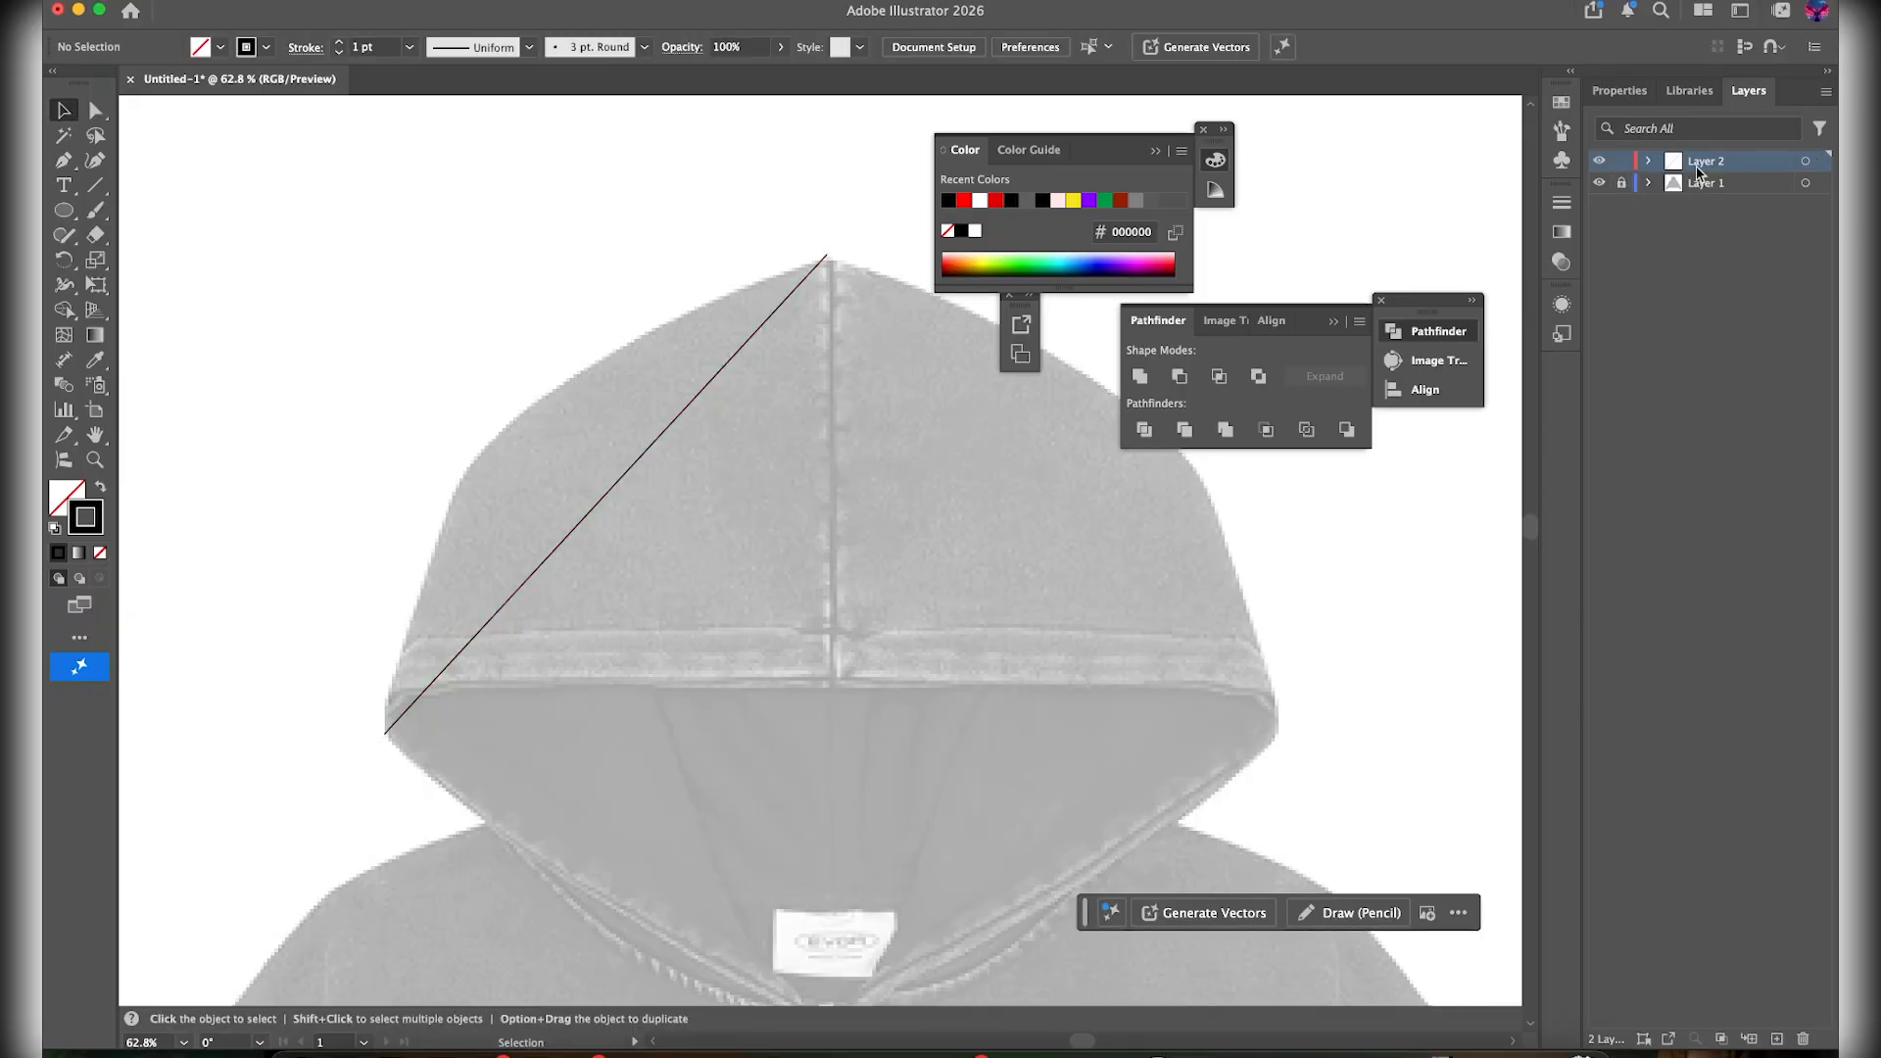
Check which workspace is active and select Layer 1, which holds the hoodie photo
click(1742, 13)
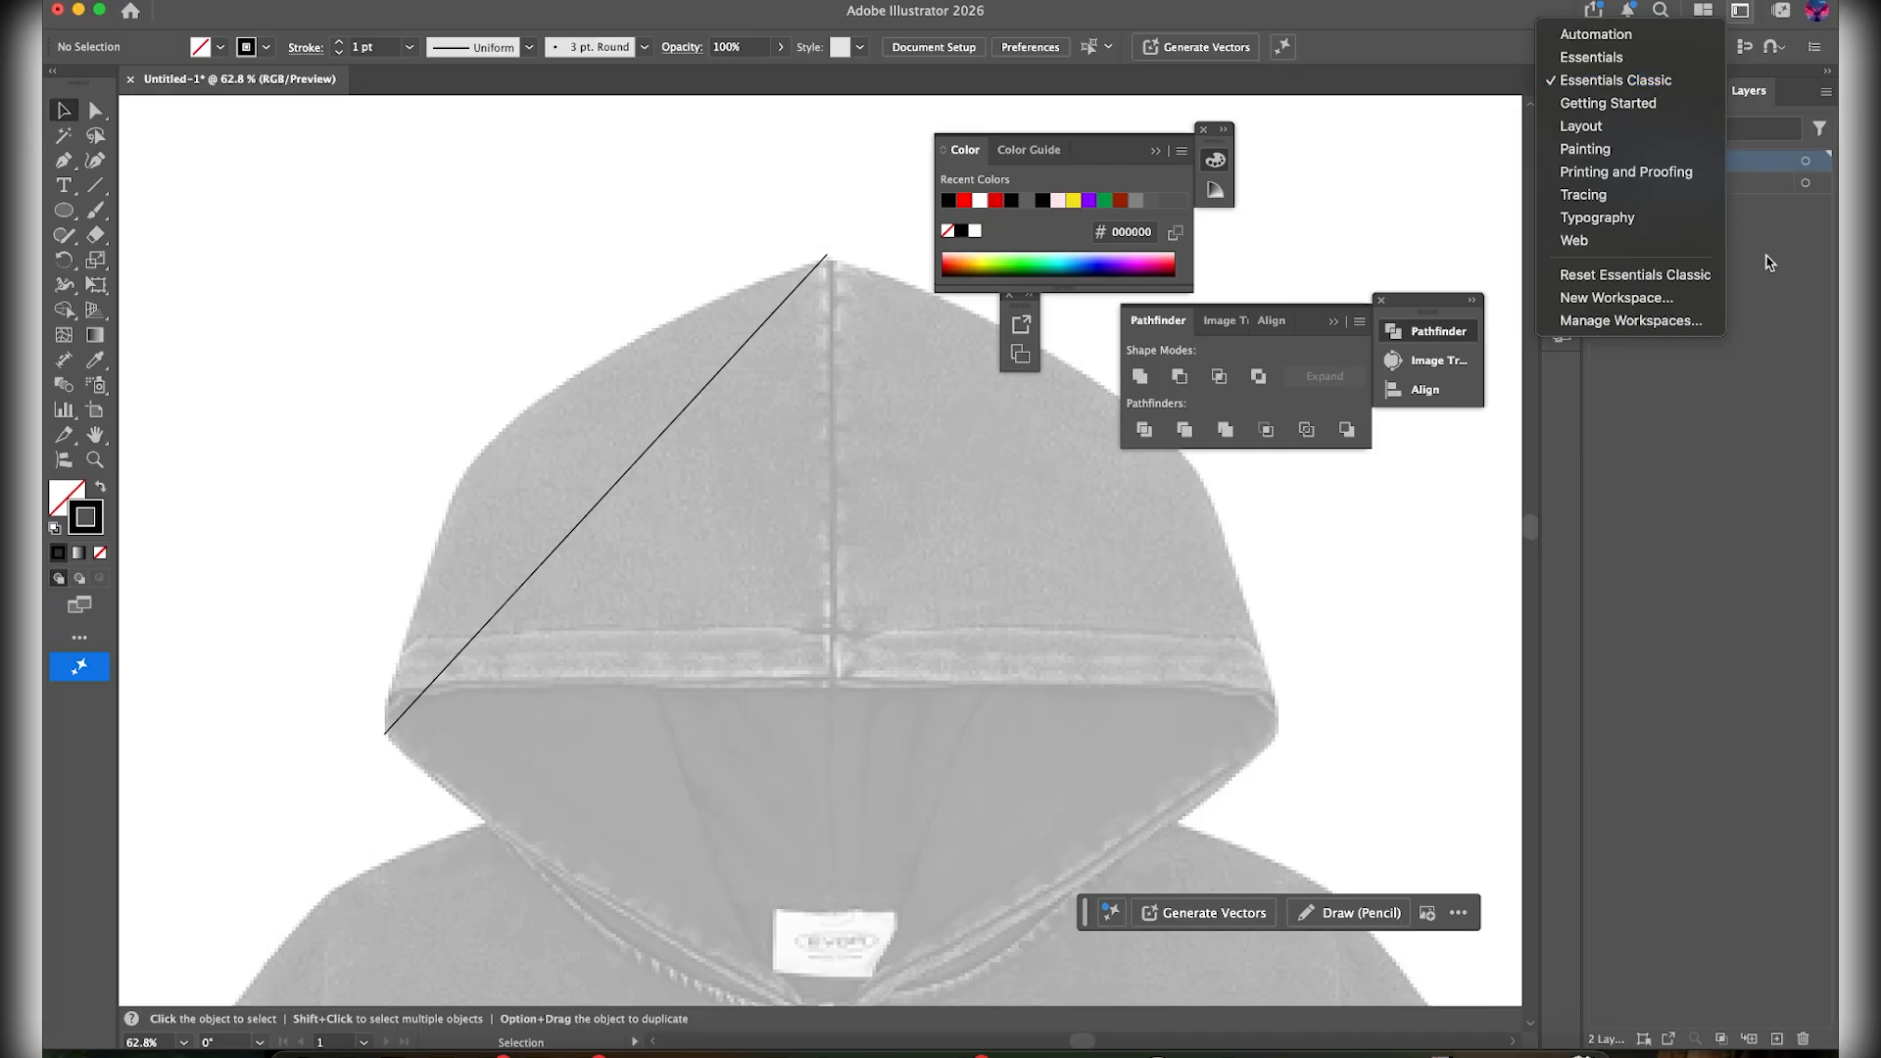
click(1769, 310)
click(1707, 186)
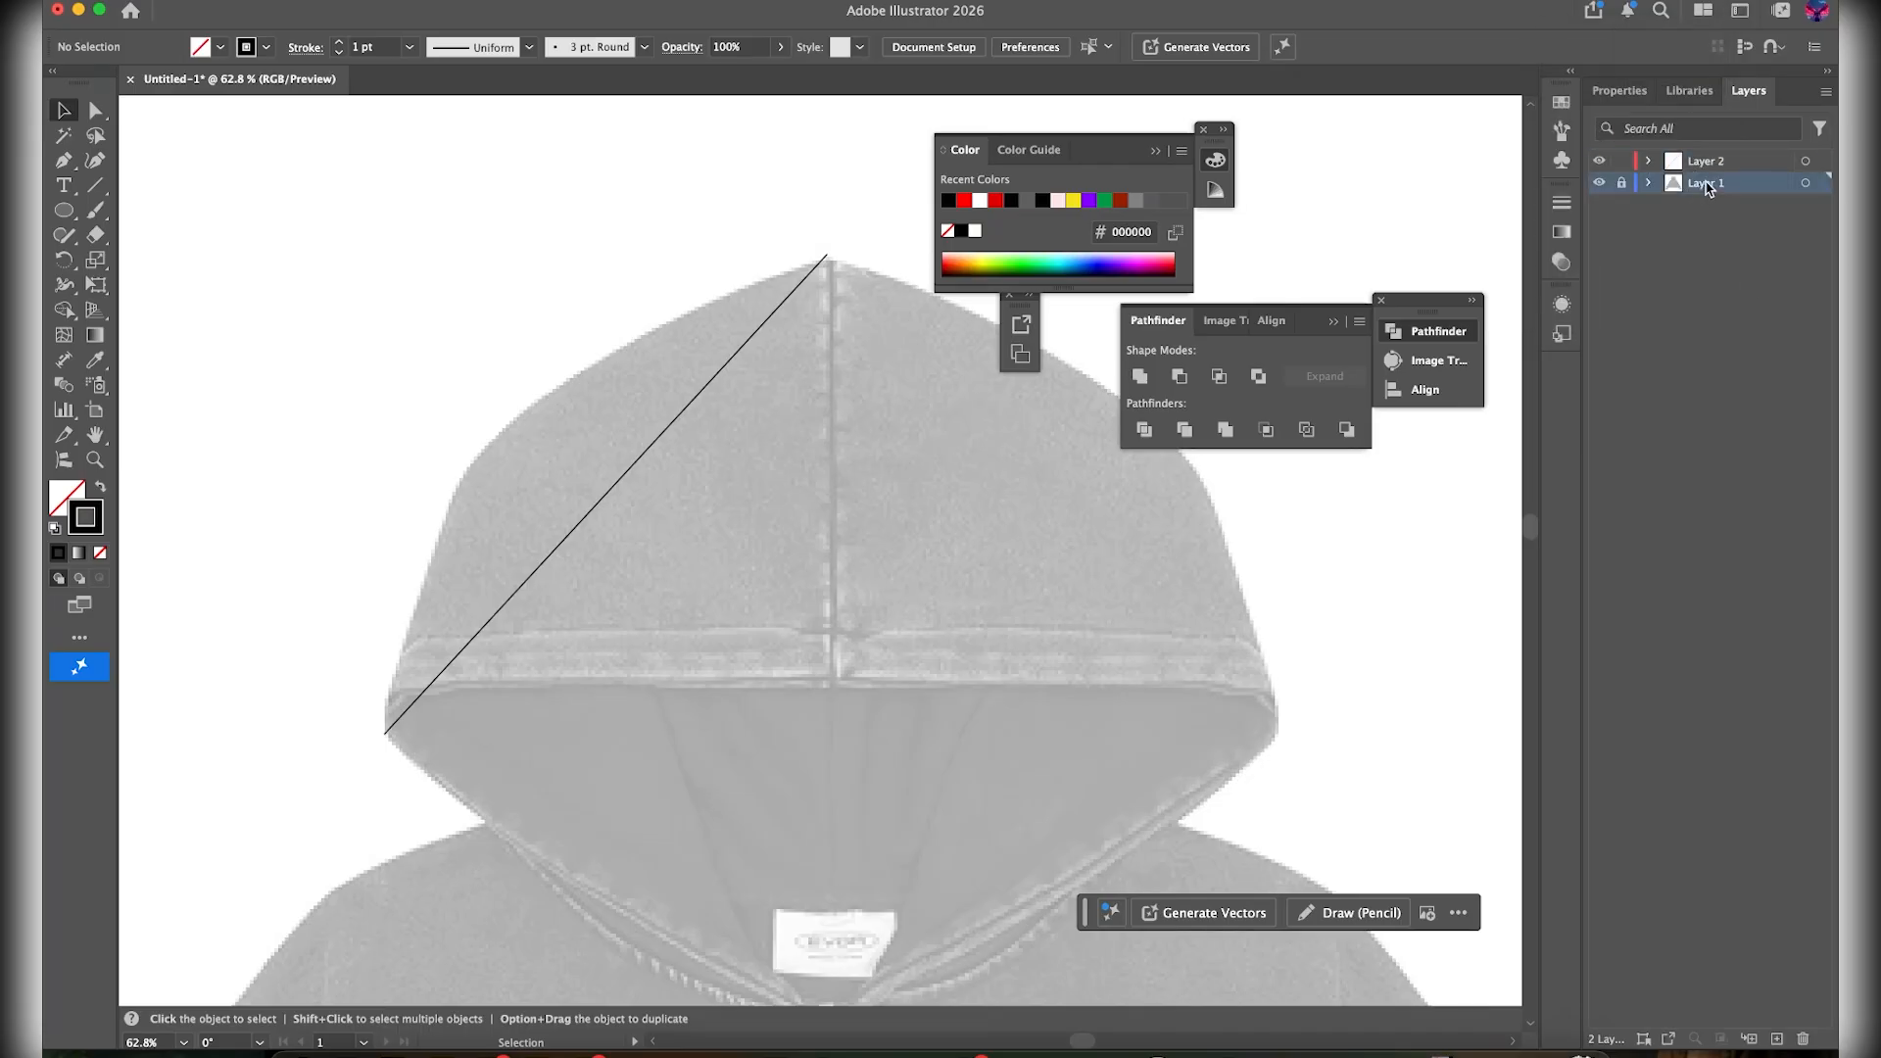
scroll(1262, 514, down, 5)
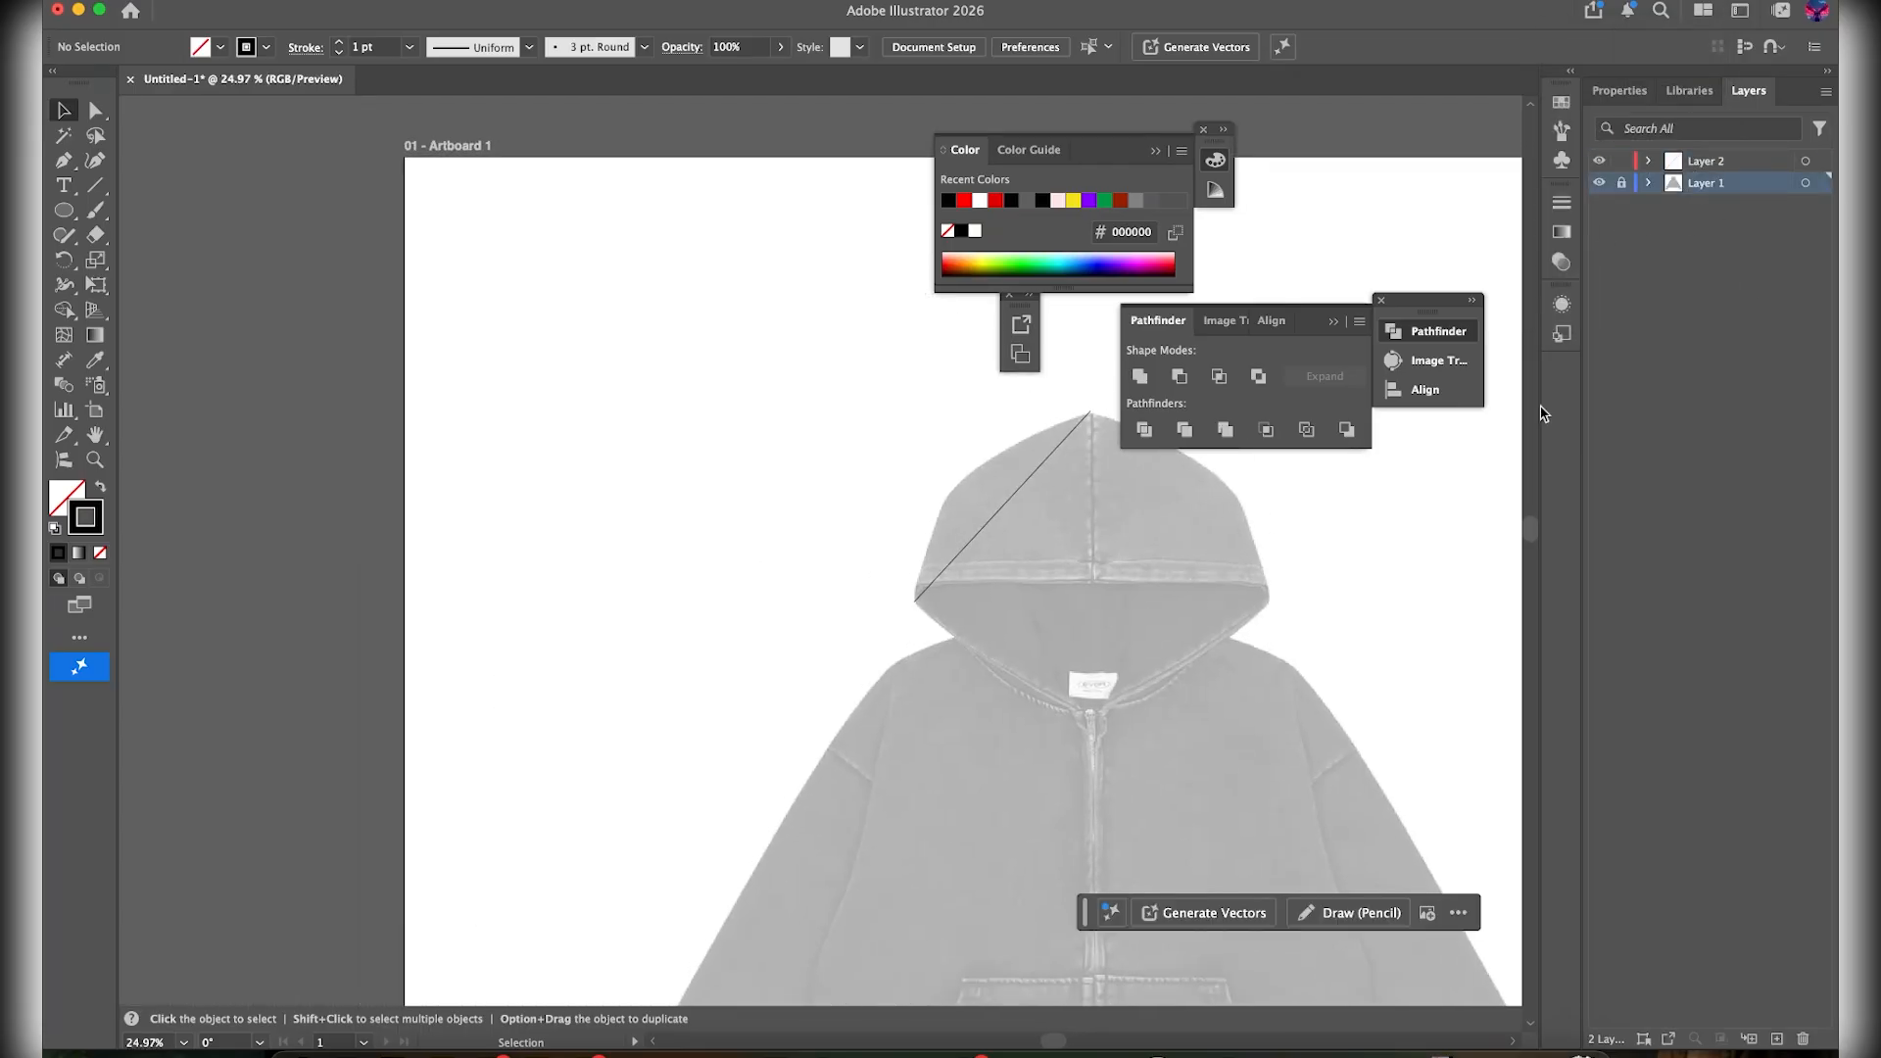
scroll(870, 596, up, 2)
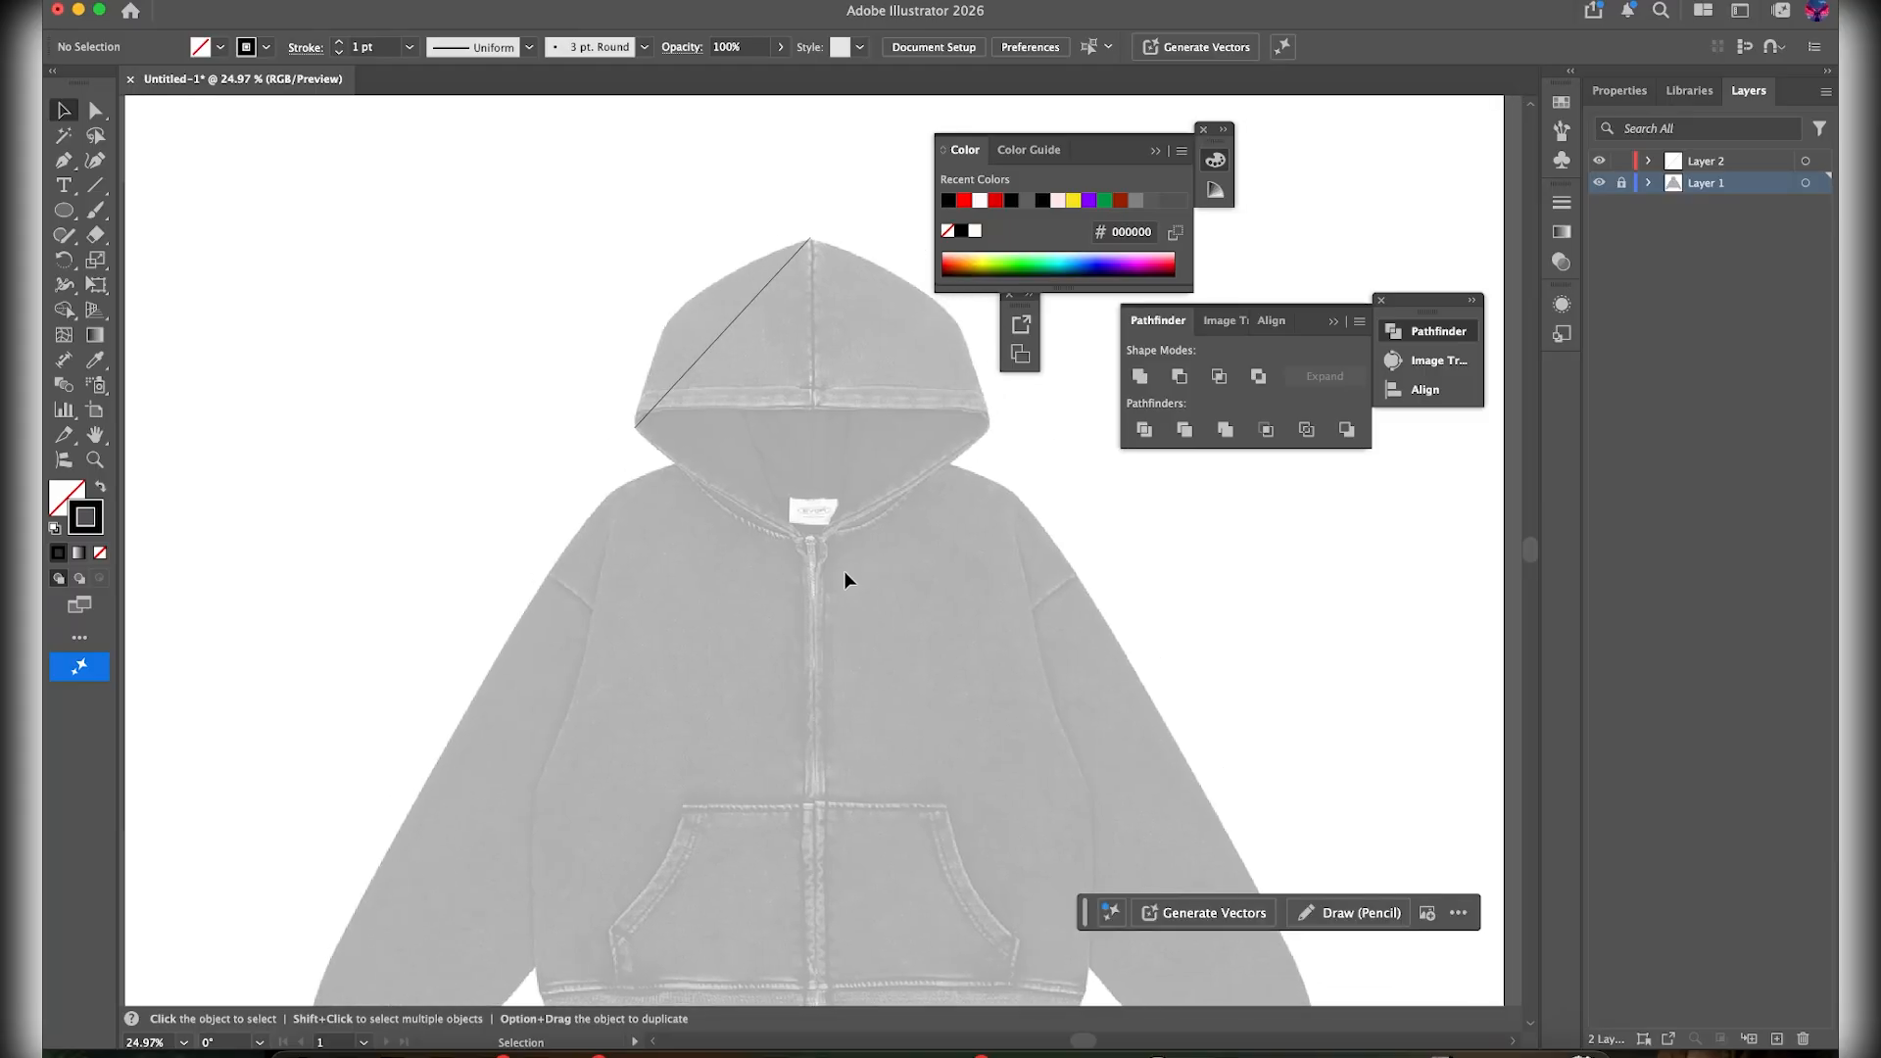
Toggle the visibility and lock of the two layers, and rename Layer 2 as Linework and Layer 1 as Reference
click(1601, 184)
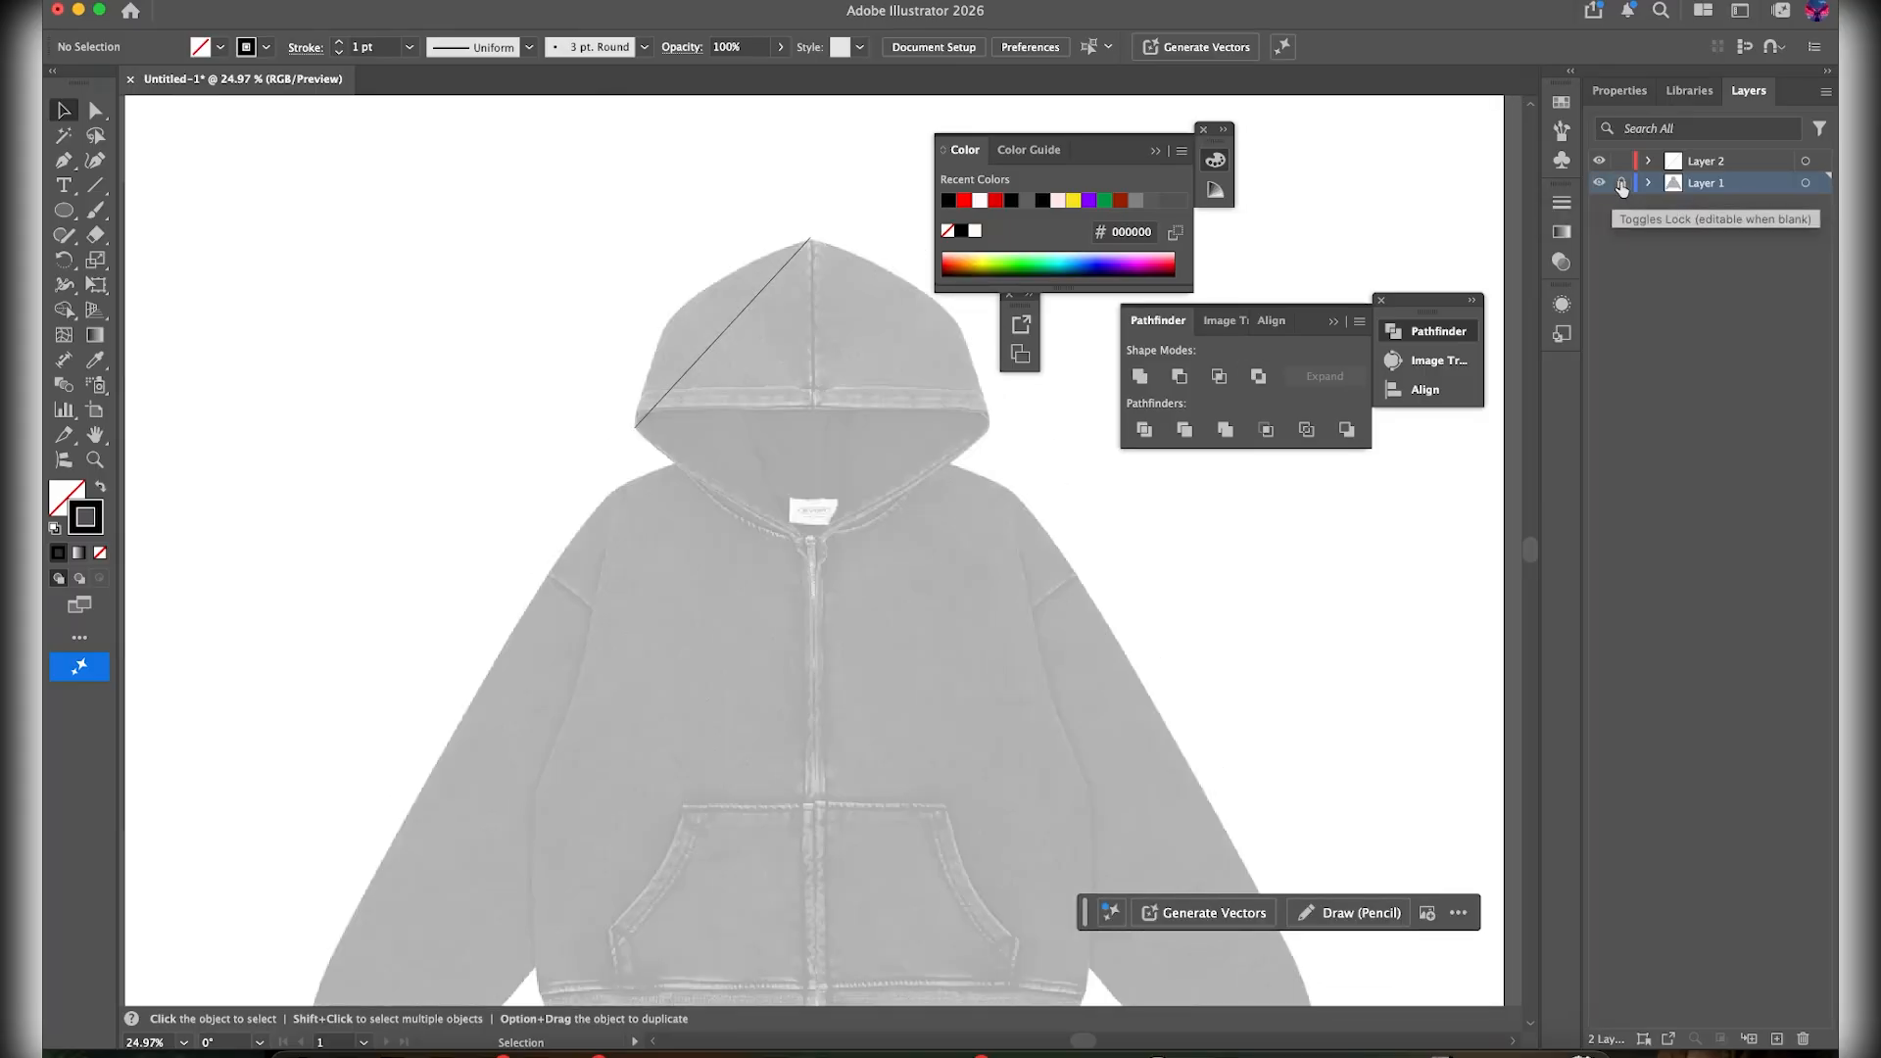
click(1621, 184)
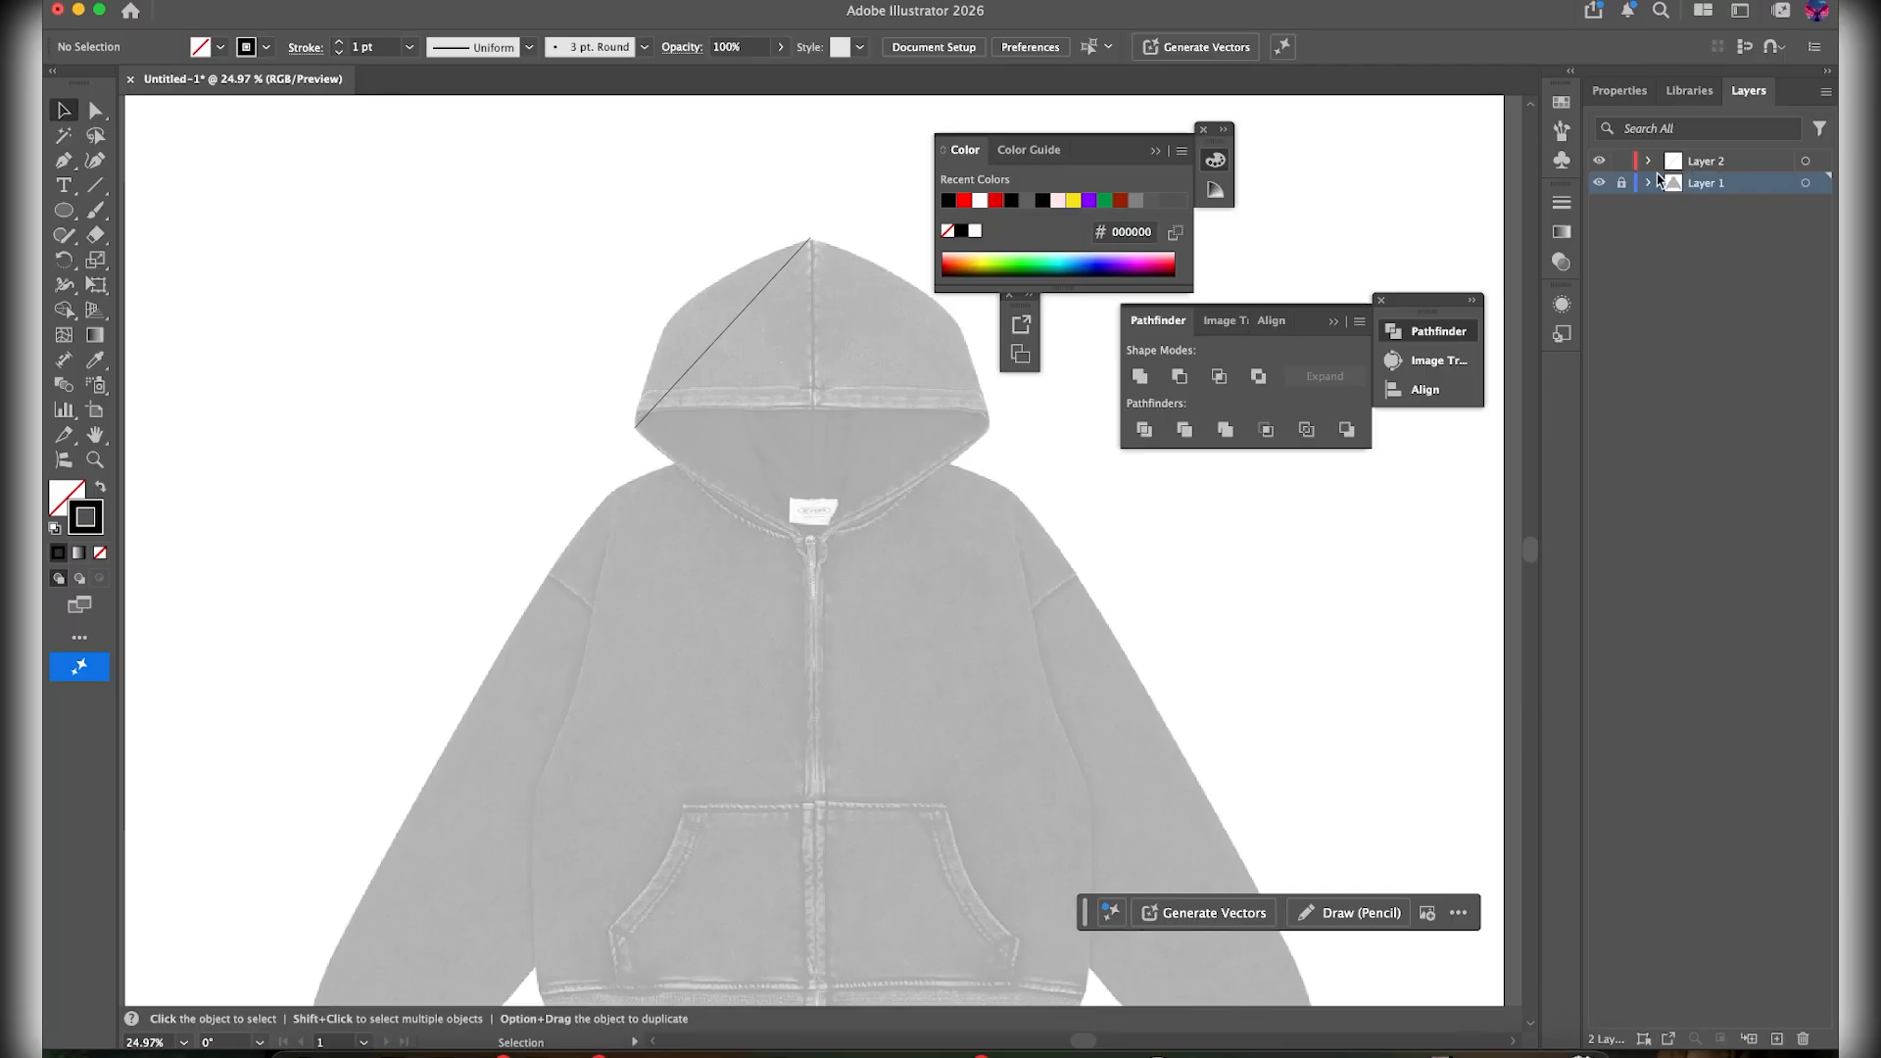
click(1600, 163)
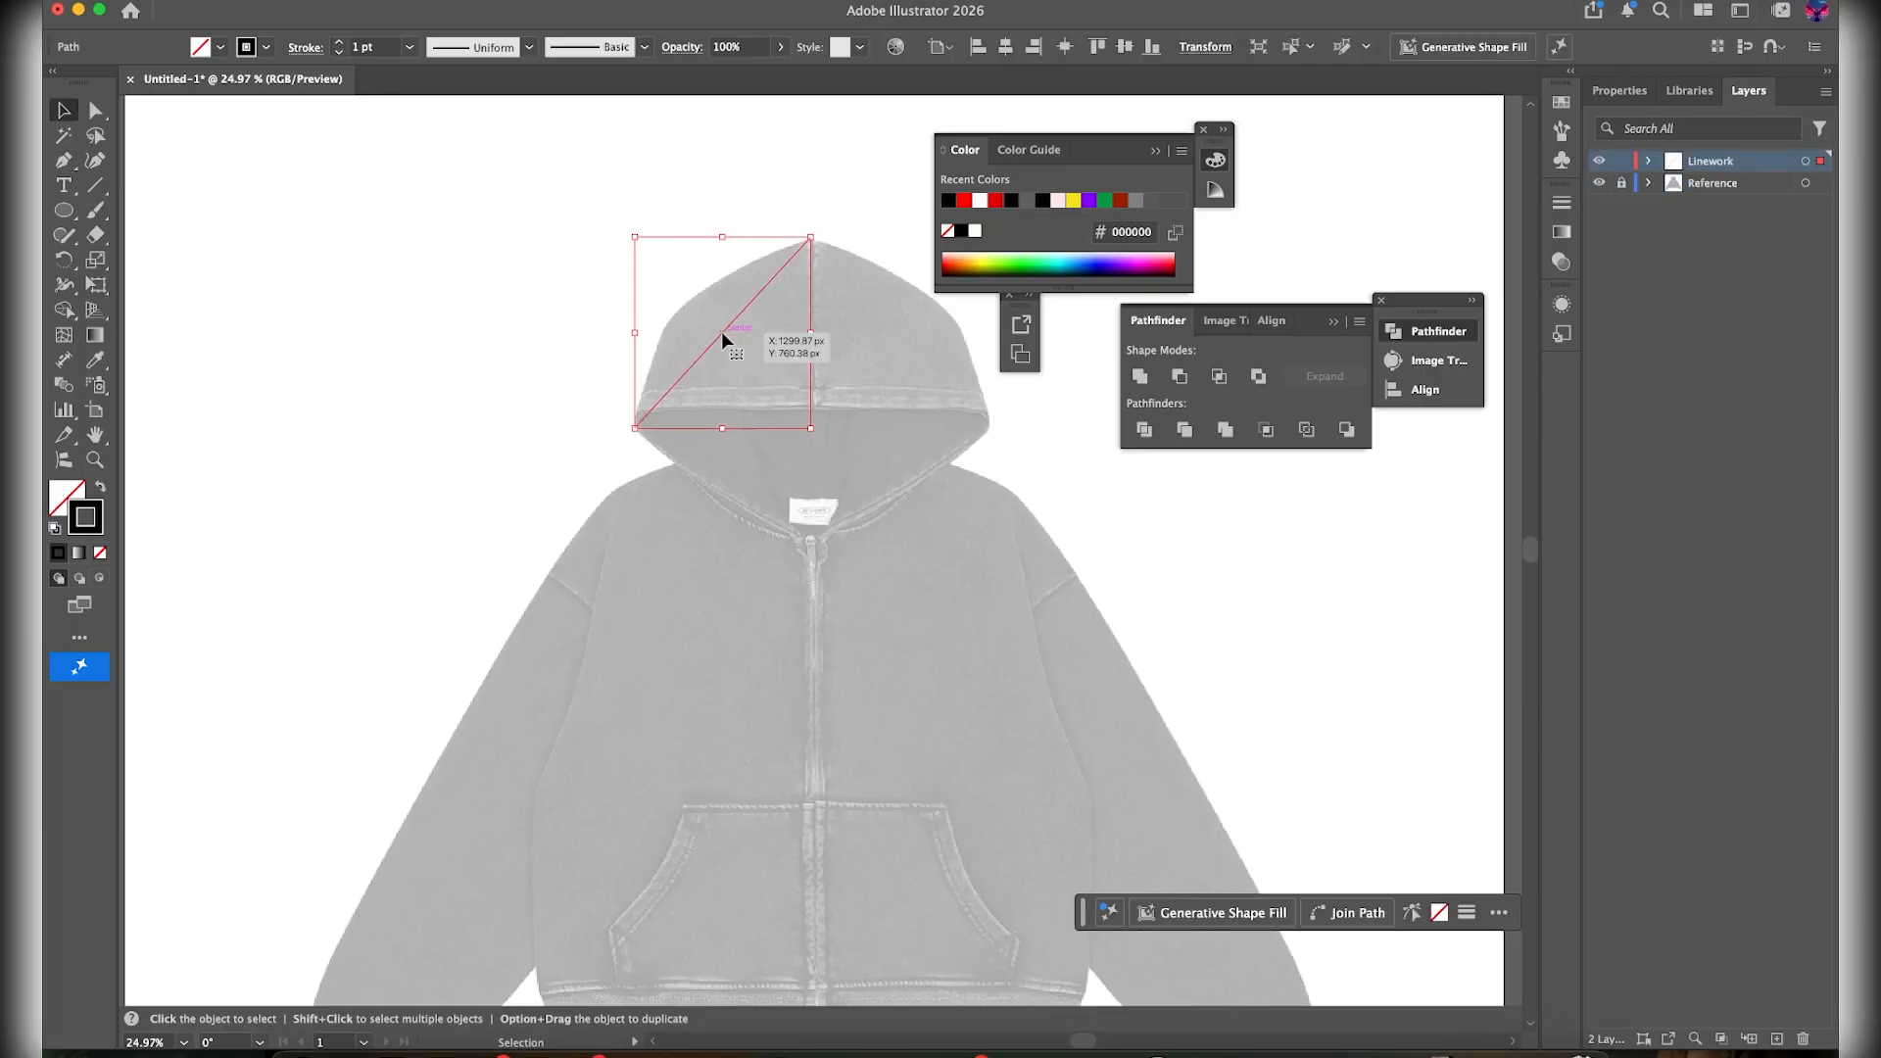
Bend the straight hood path into a curve along the hood's left outline and adjust the upper handle
scroll(721, 331, up, 5)
key(p)
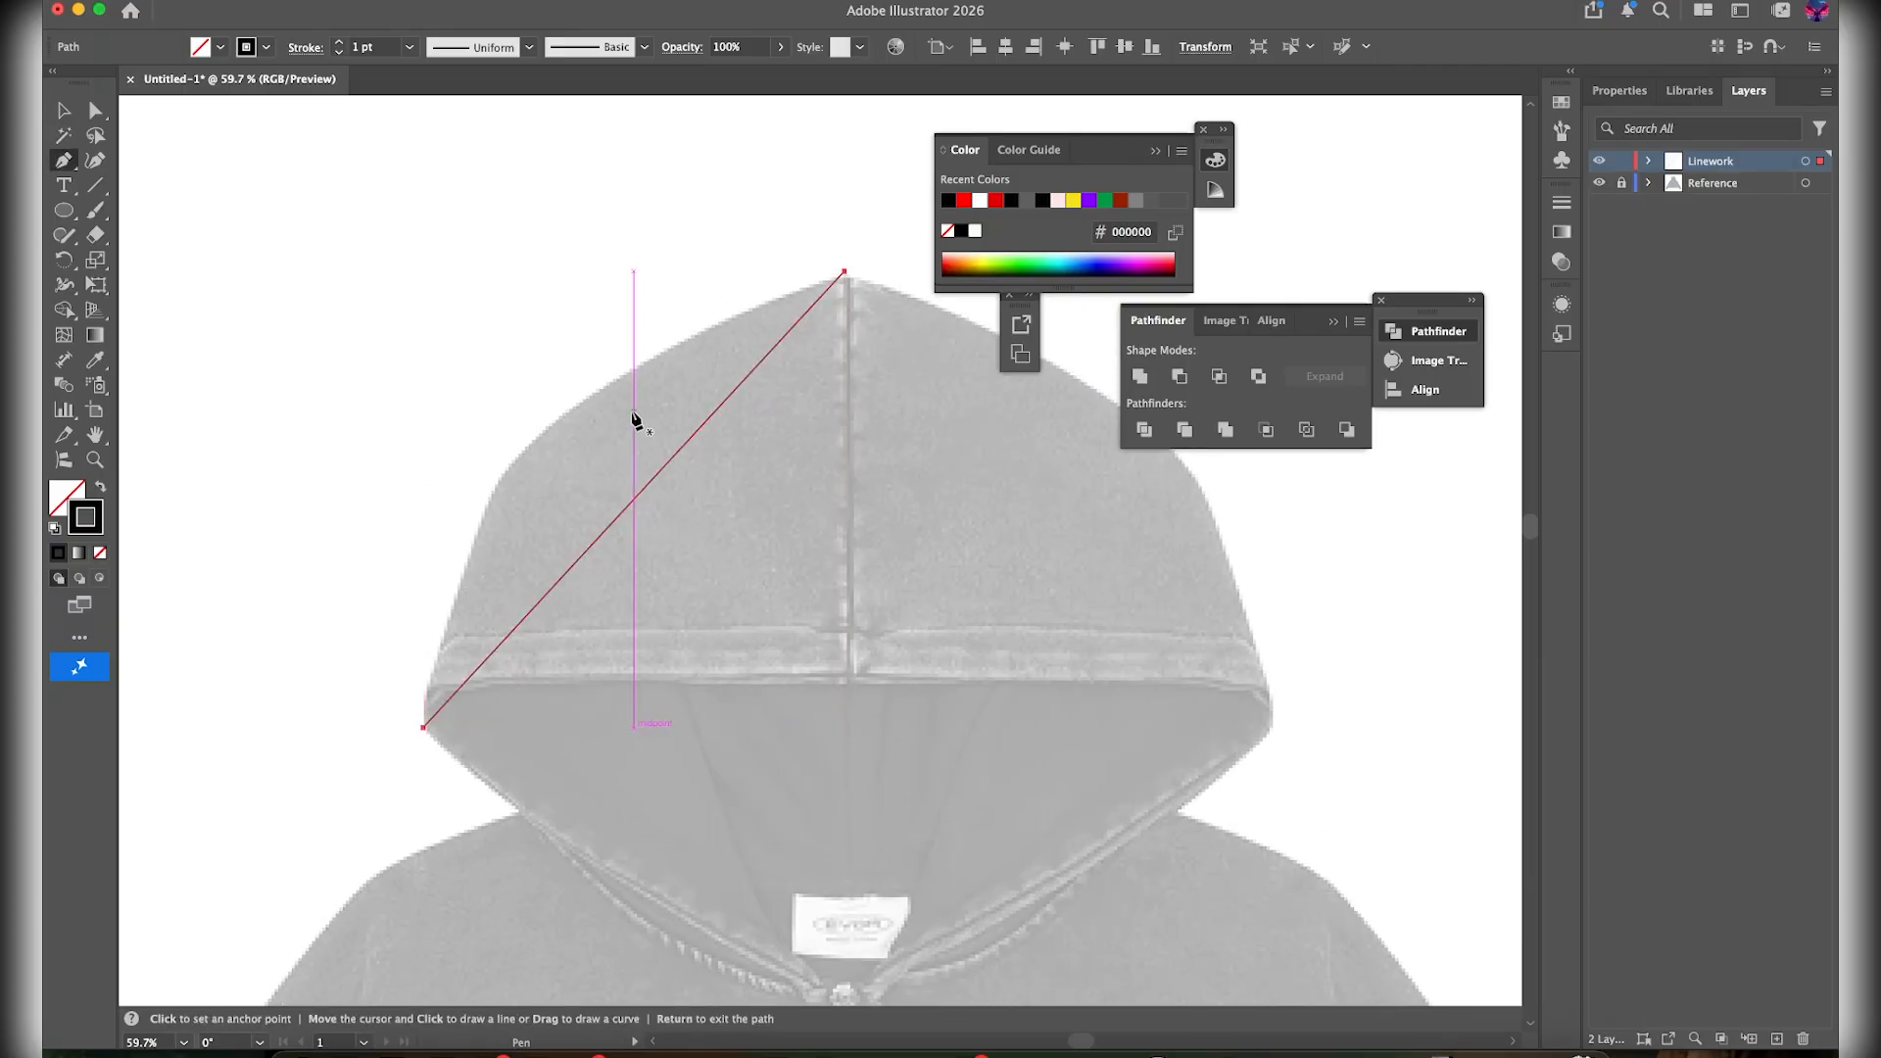
key(alt)
drag(666, 470, 557, 424)
drag(446, 505, 478, 460)
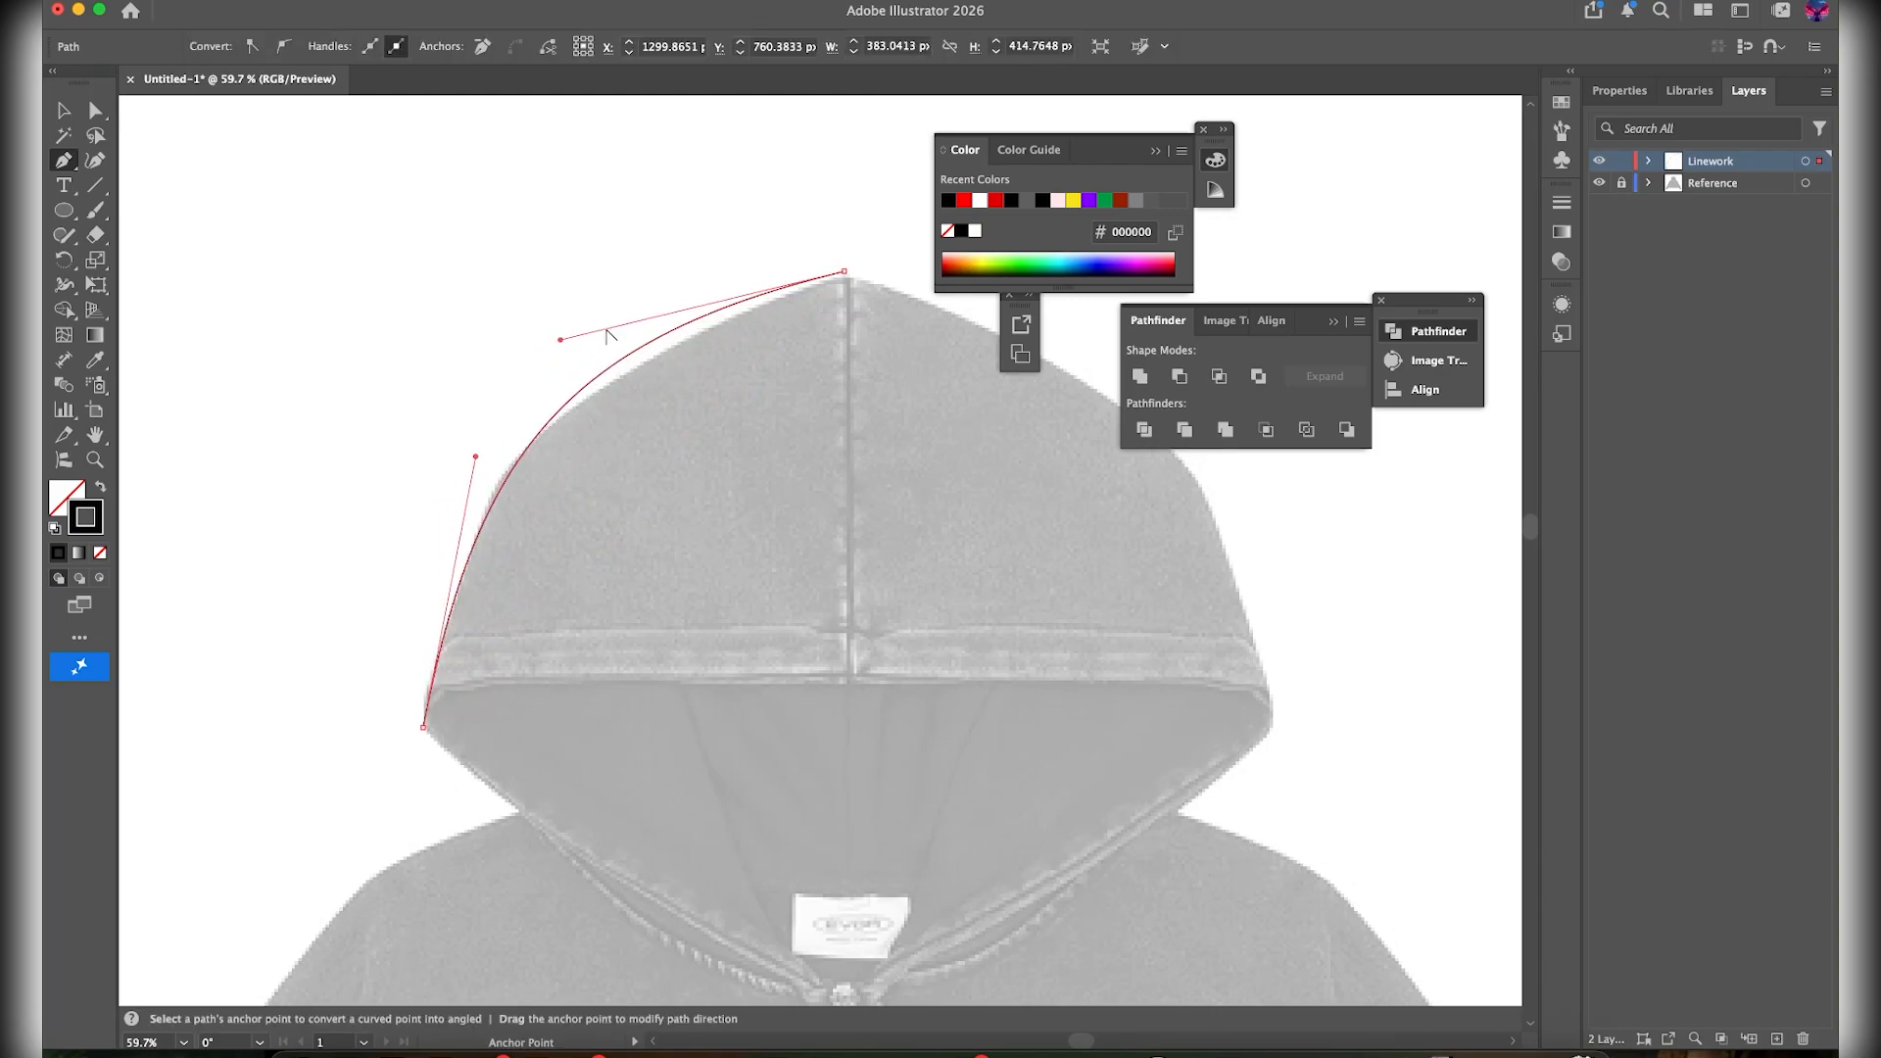
drag(560, 342, 527, 372)
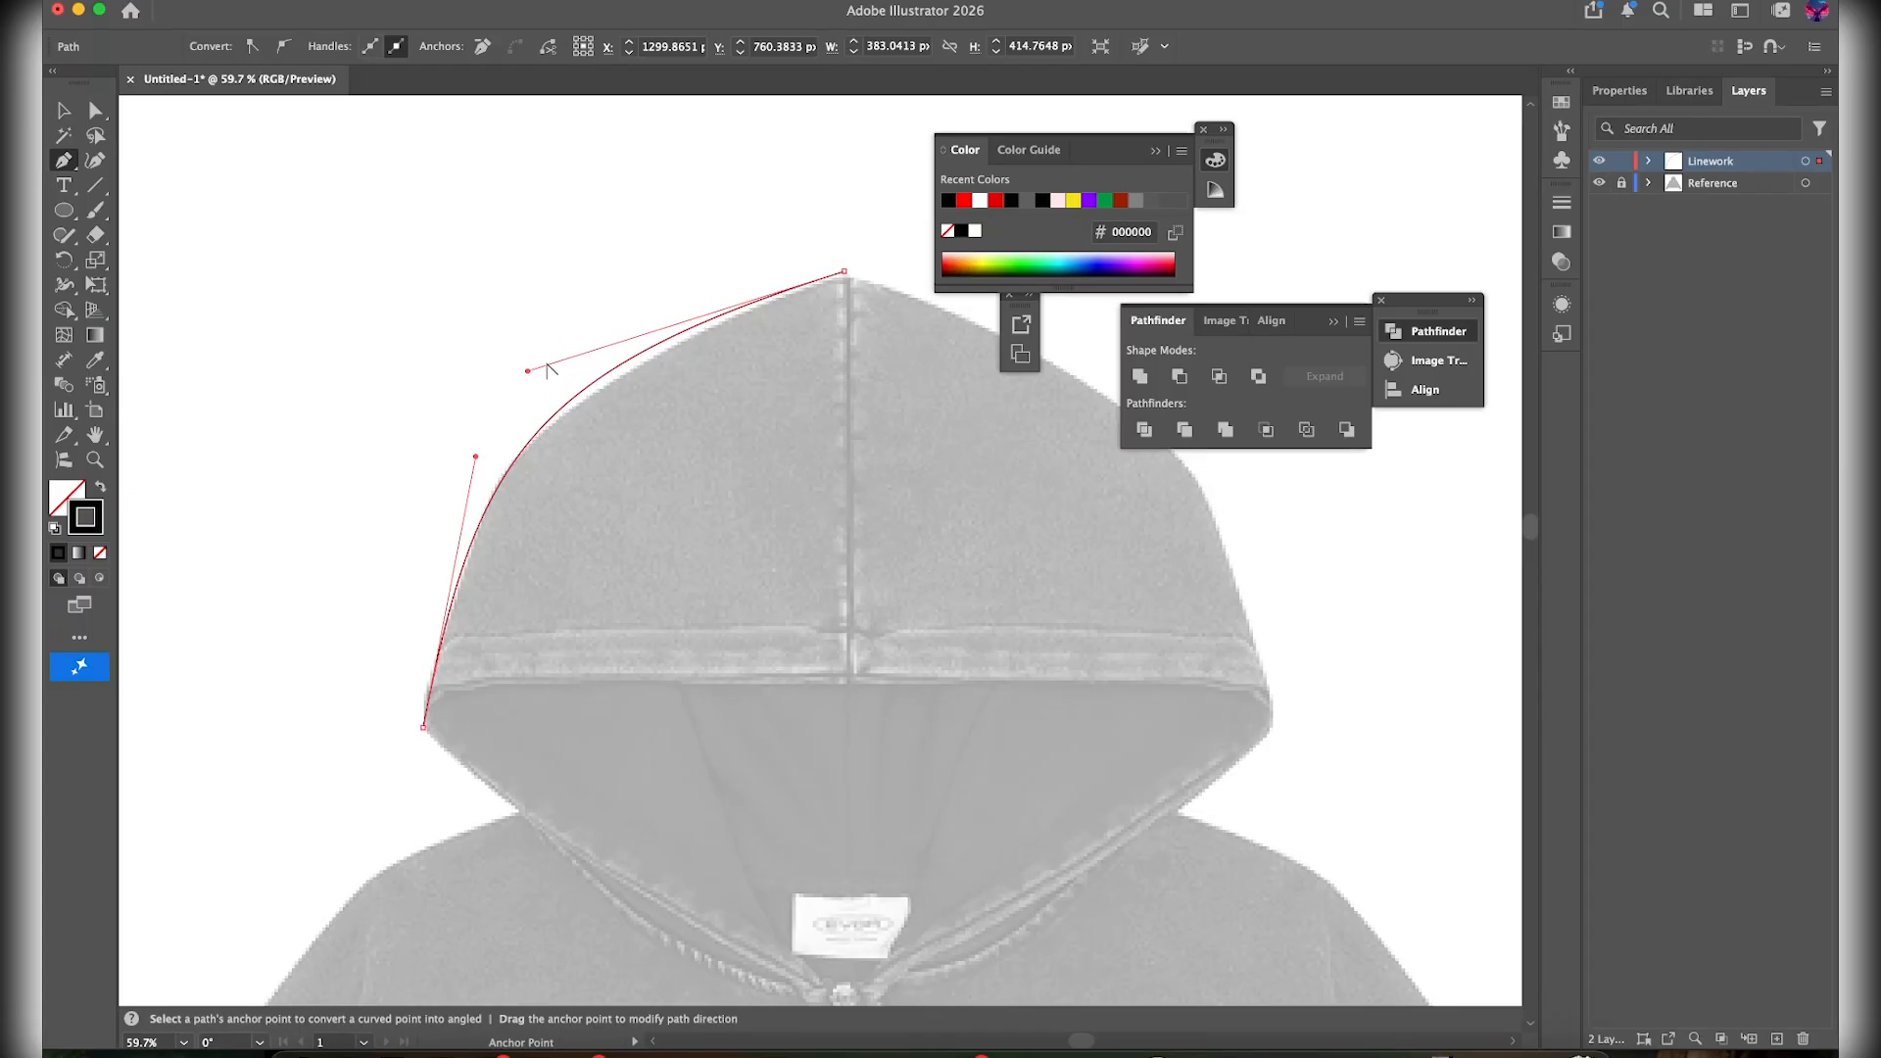
Add an anchor point midway along the hood curve and move it onto the hood's edge
click(602, 380)
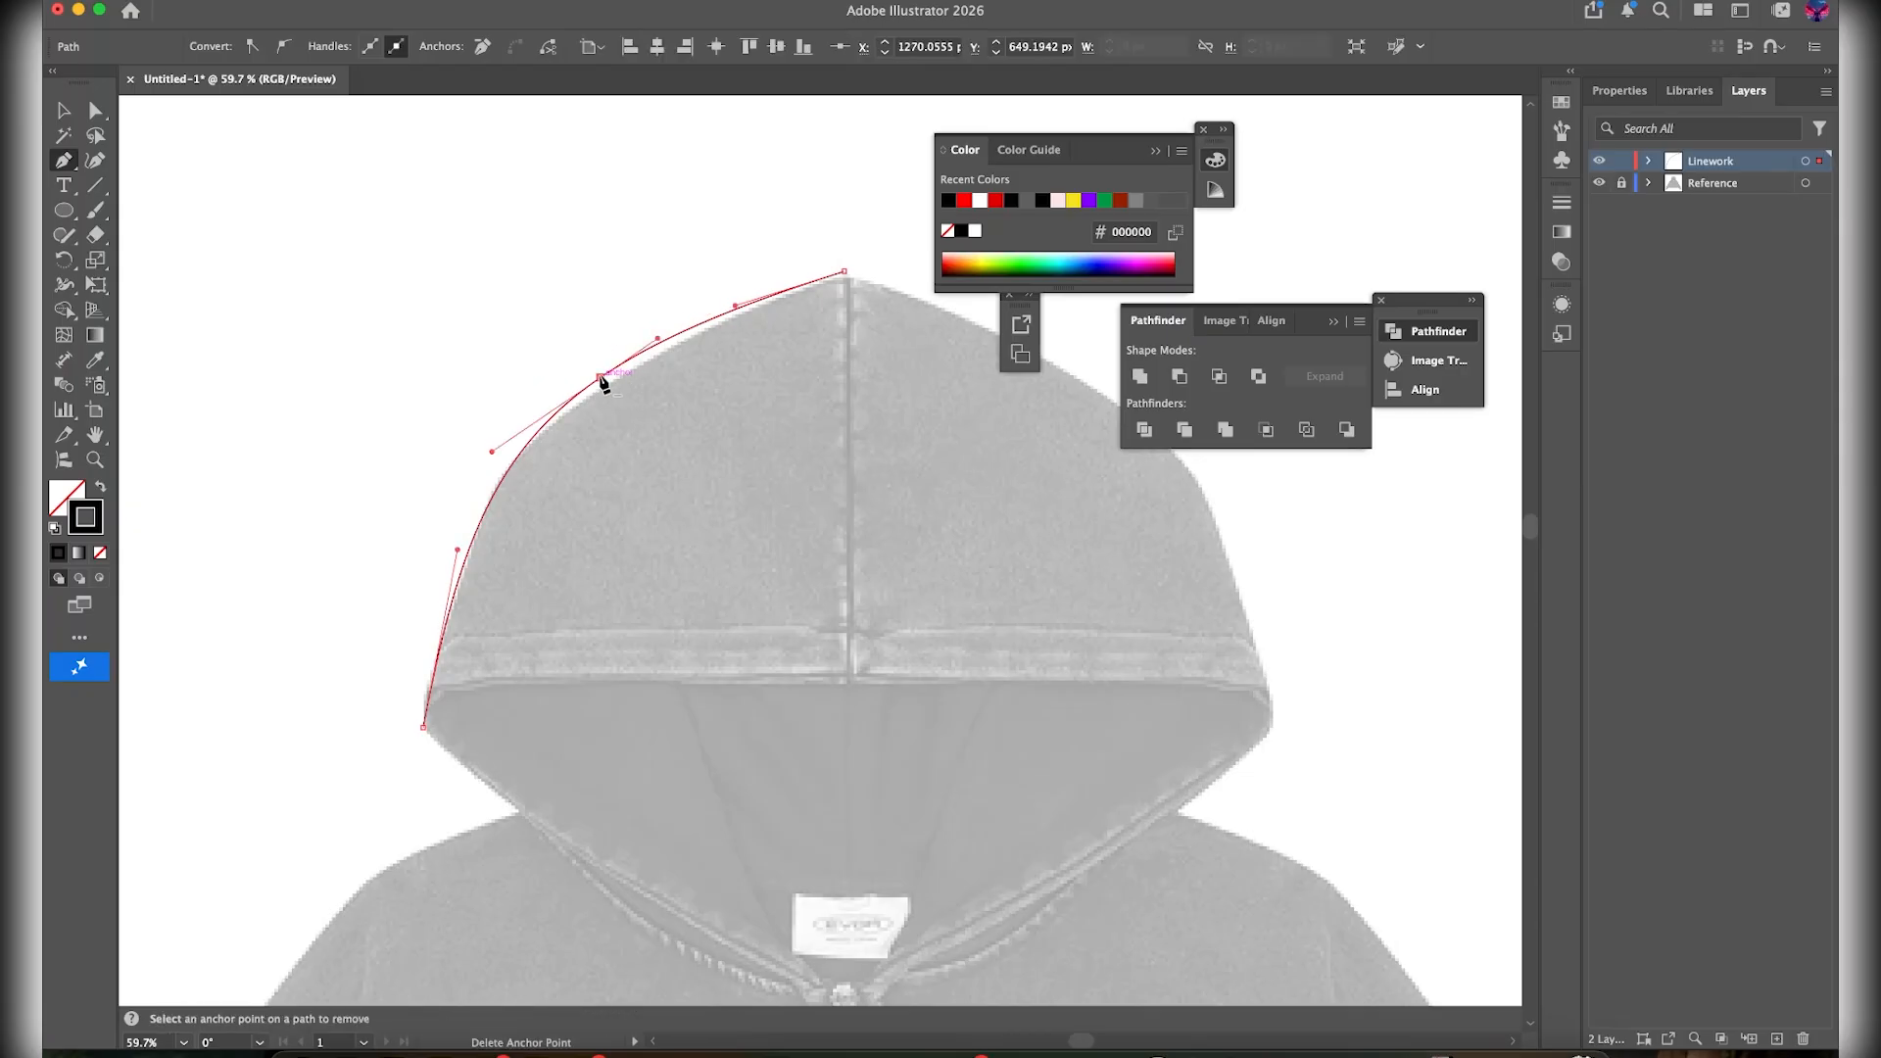
key(a)
mouse_move(602, 380)
mouse_down()
mouse_move(587, 387)
mouse_move(604, 386)
mouse_up()
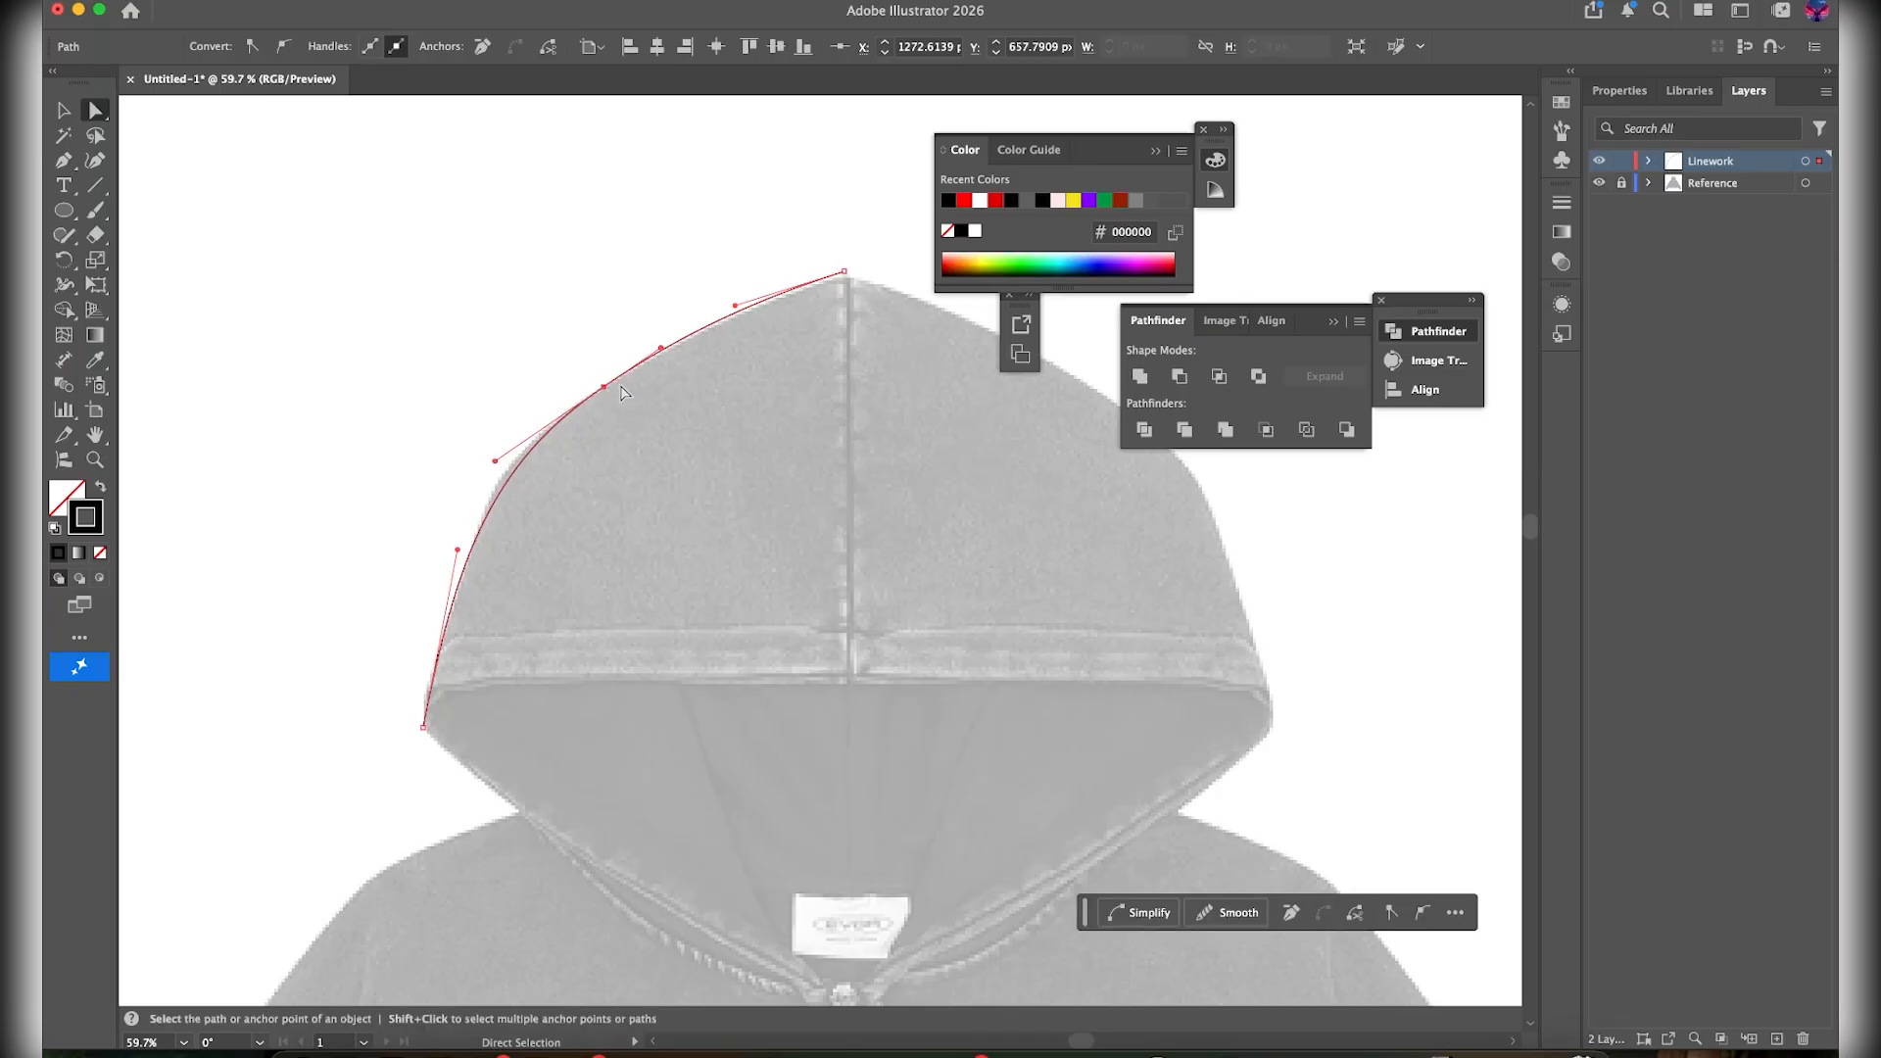
Lengthen the lower anchor's handle so the curve fits the hood's left side
key(v)
key(a)
key(shift+c)
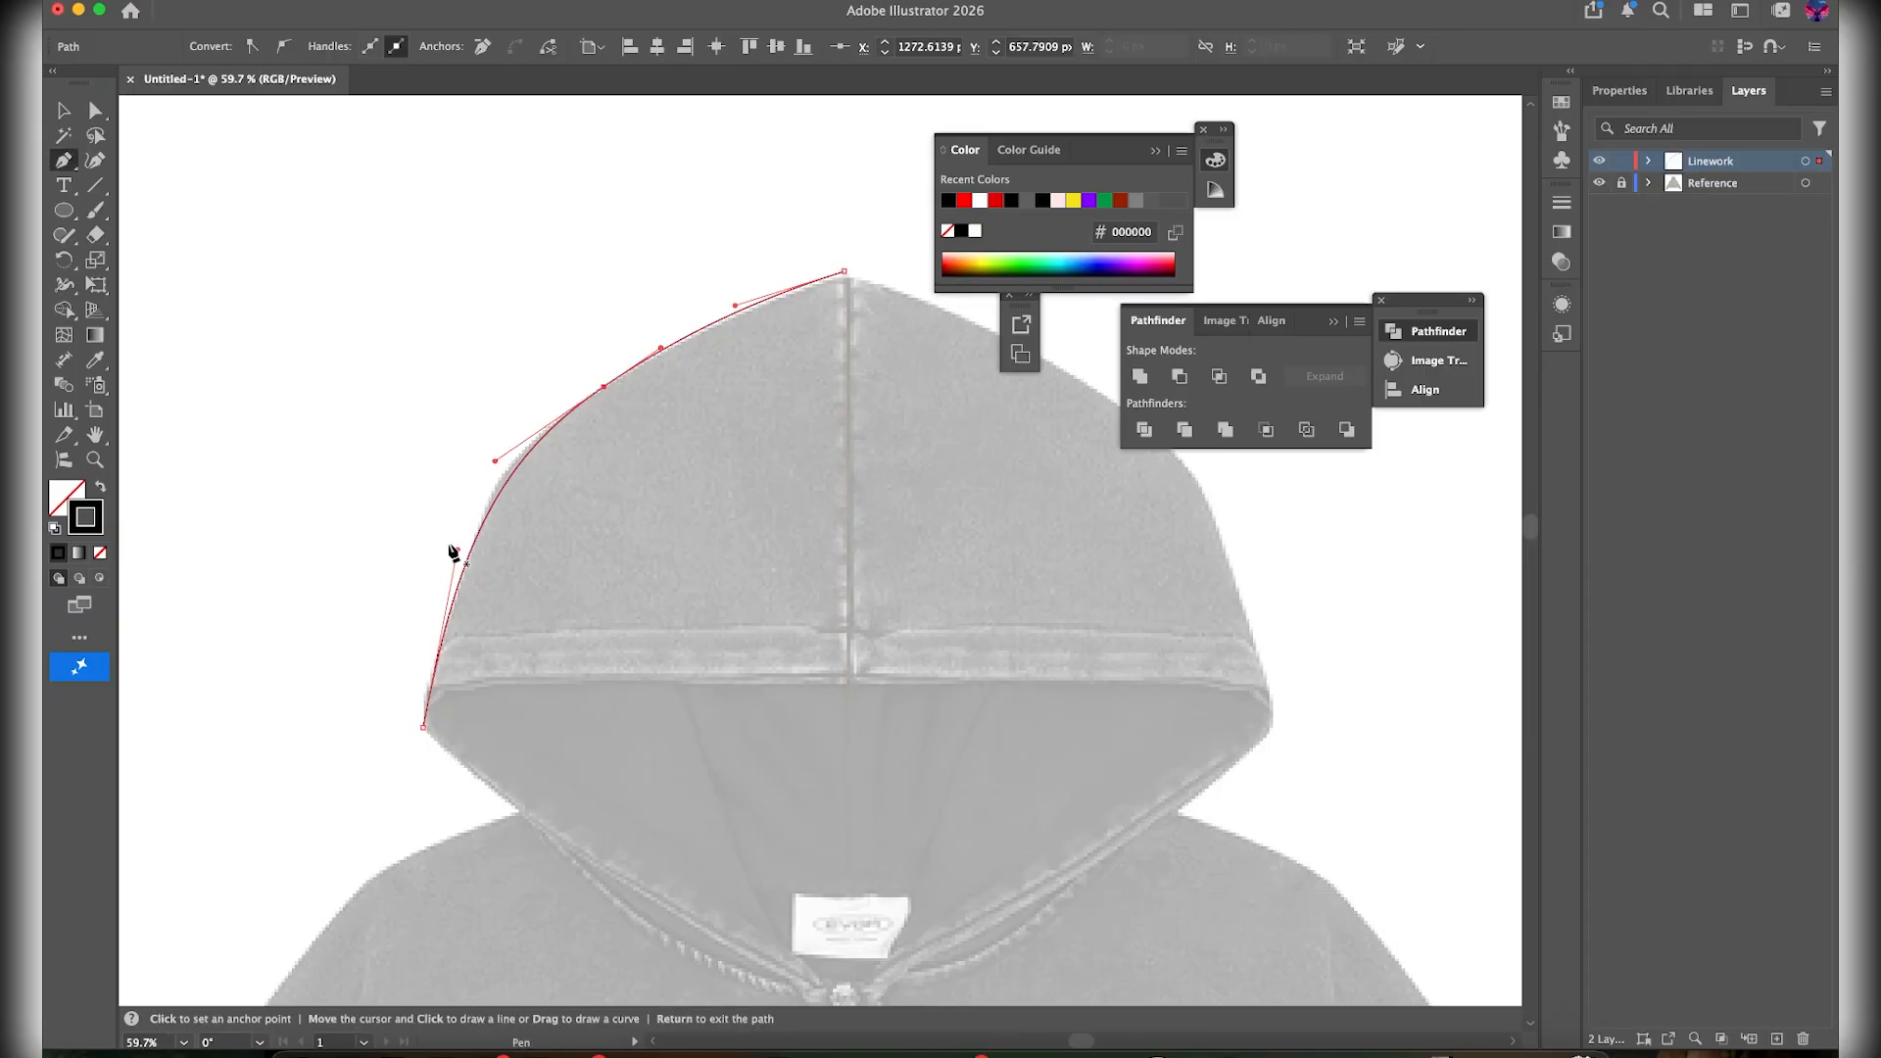
drag(457, 551, 464, 518)
Try moving the middle anchor point into the hood, and undo the move
key(a)
drag(604, 388, 781, 423)
key(super+z)
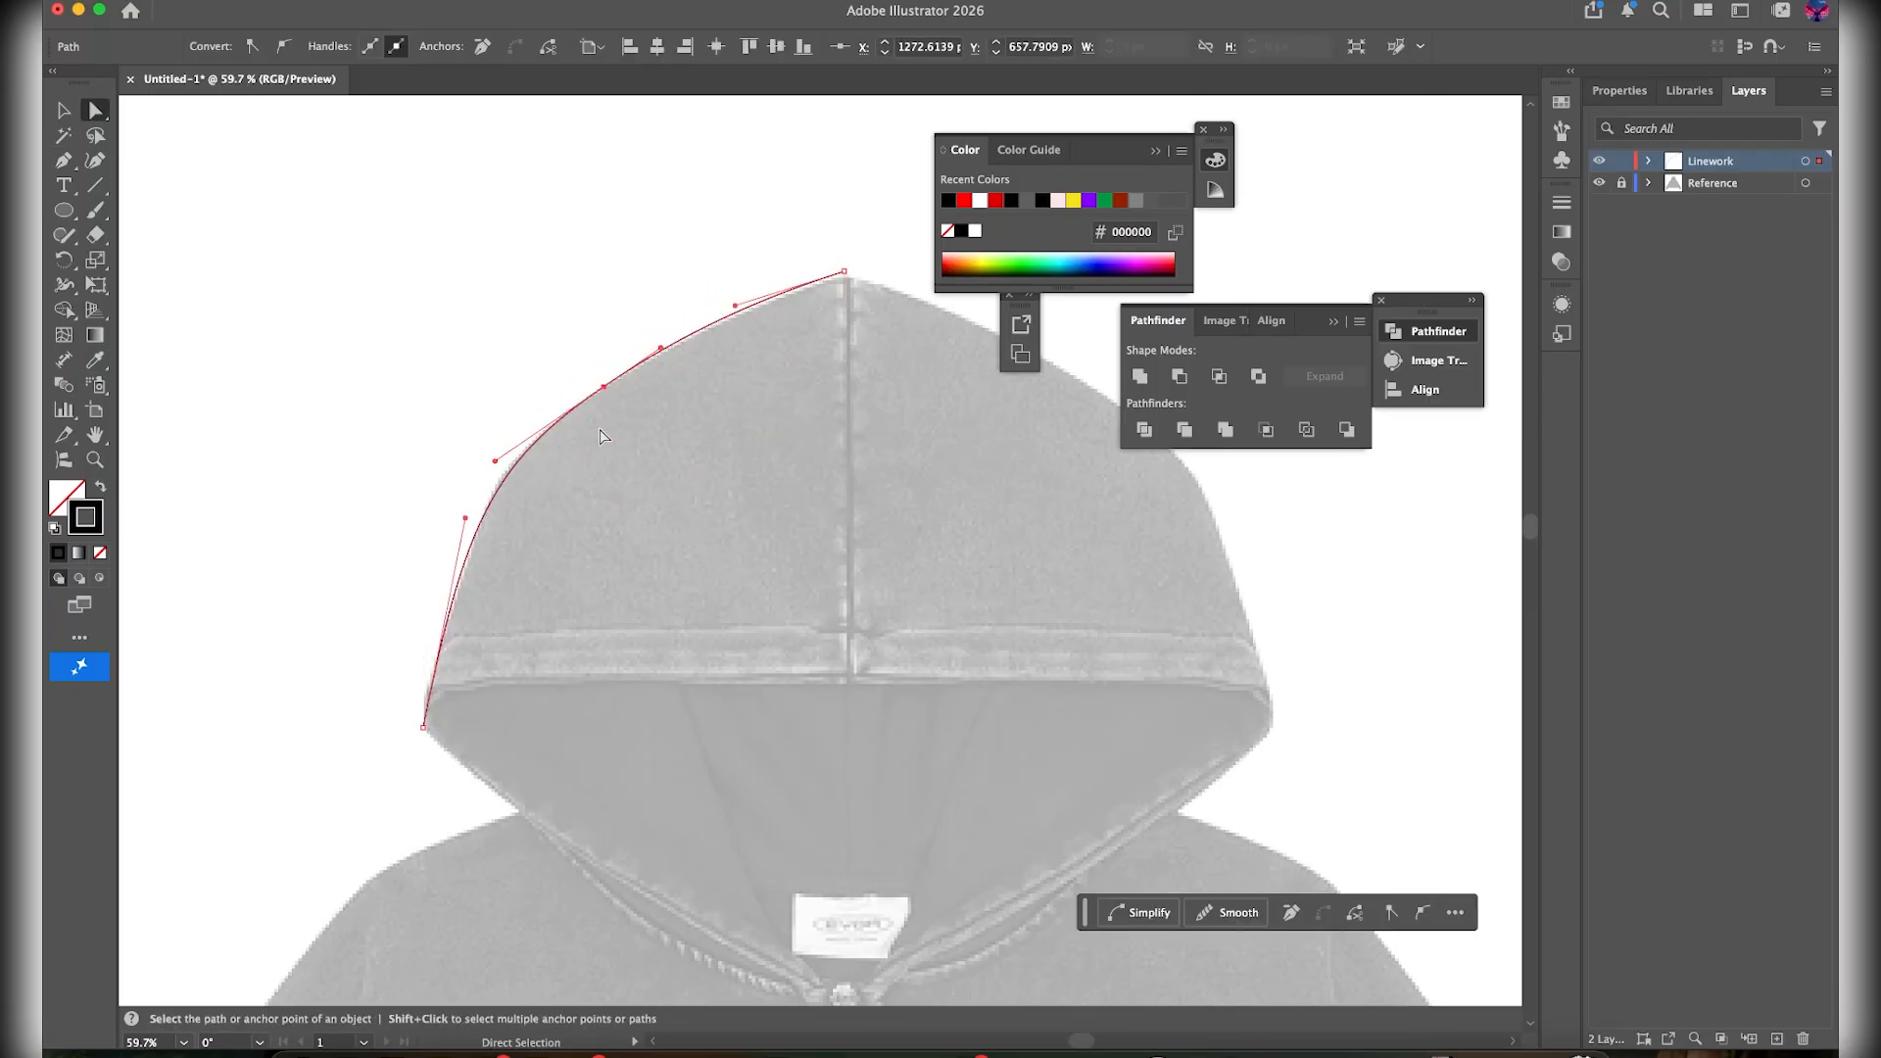
key(p)
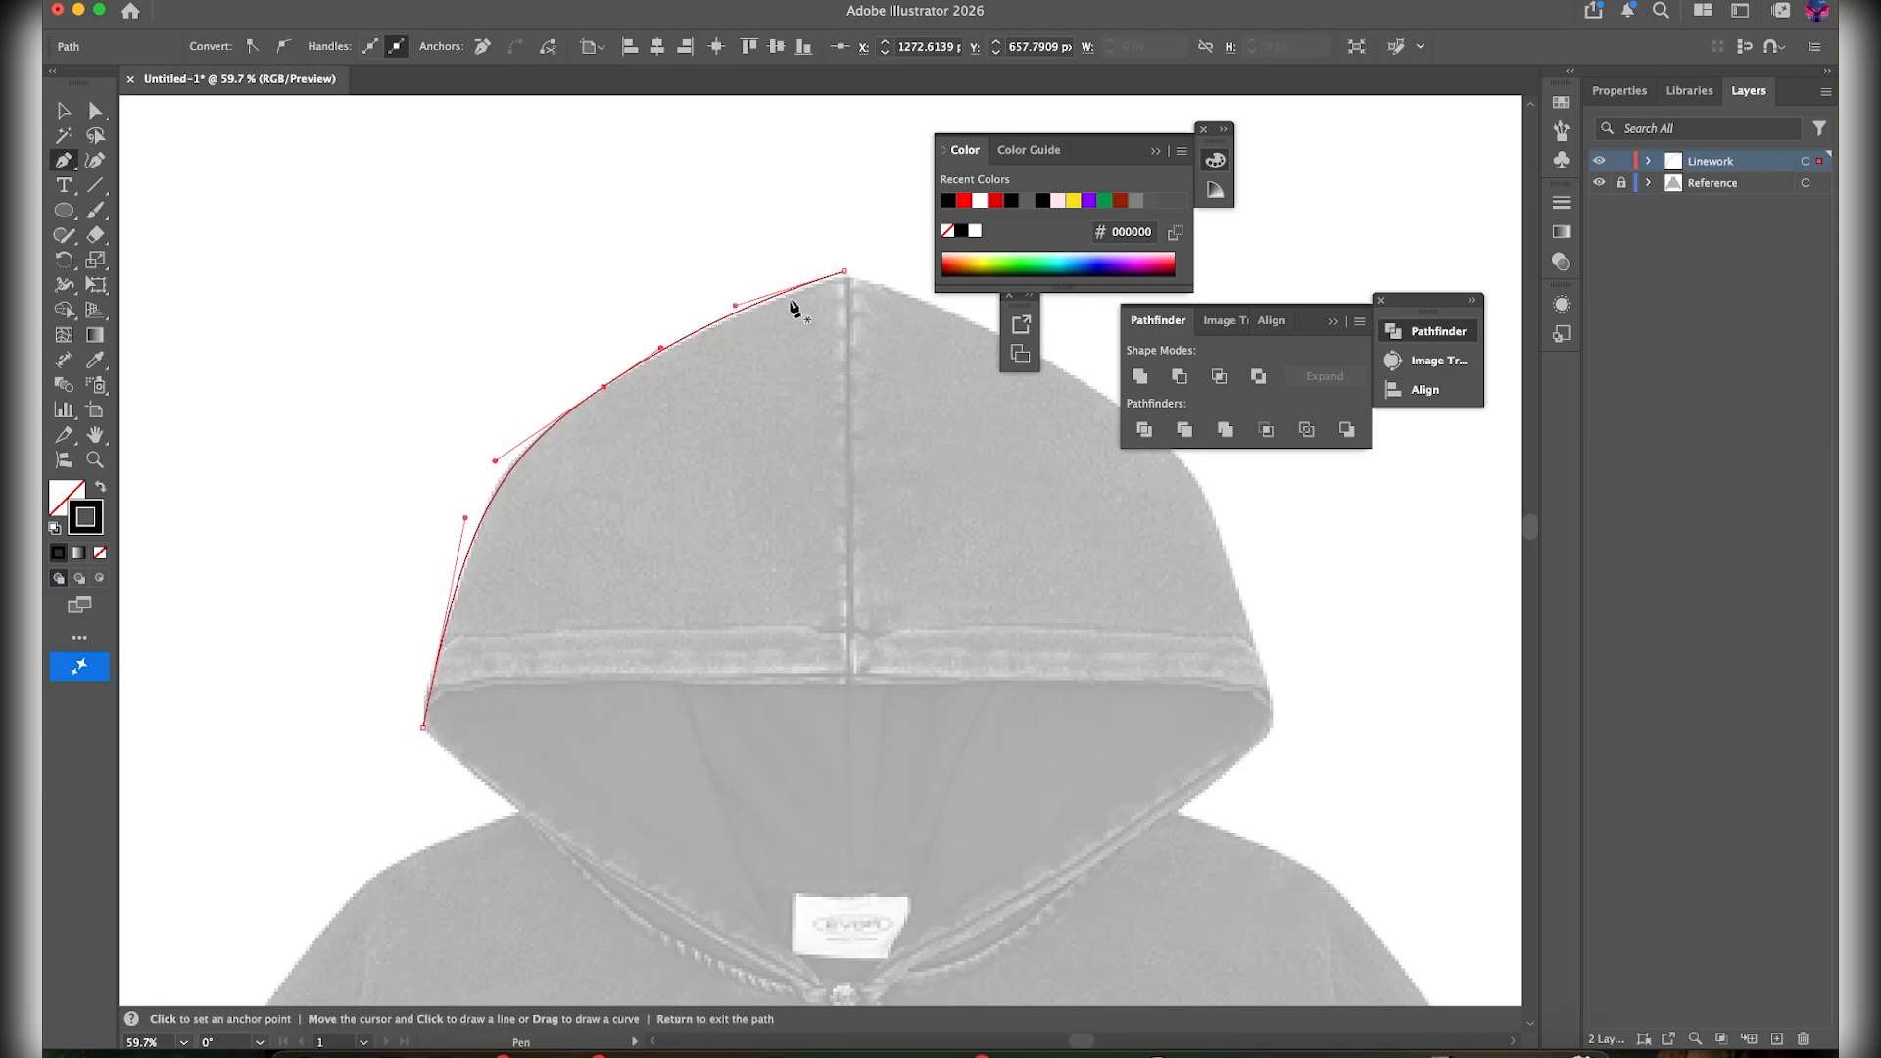
scroll(550, 478, down, 2)
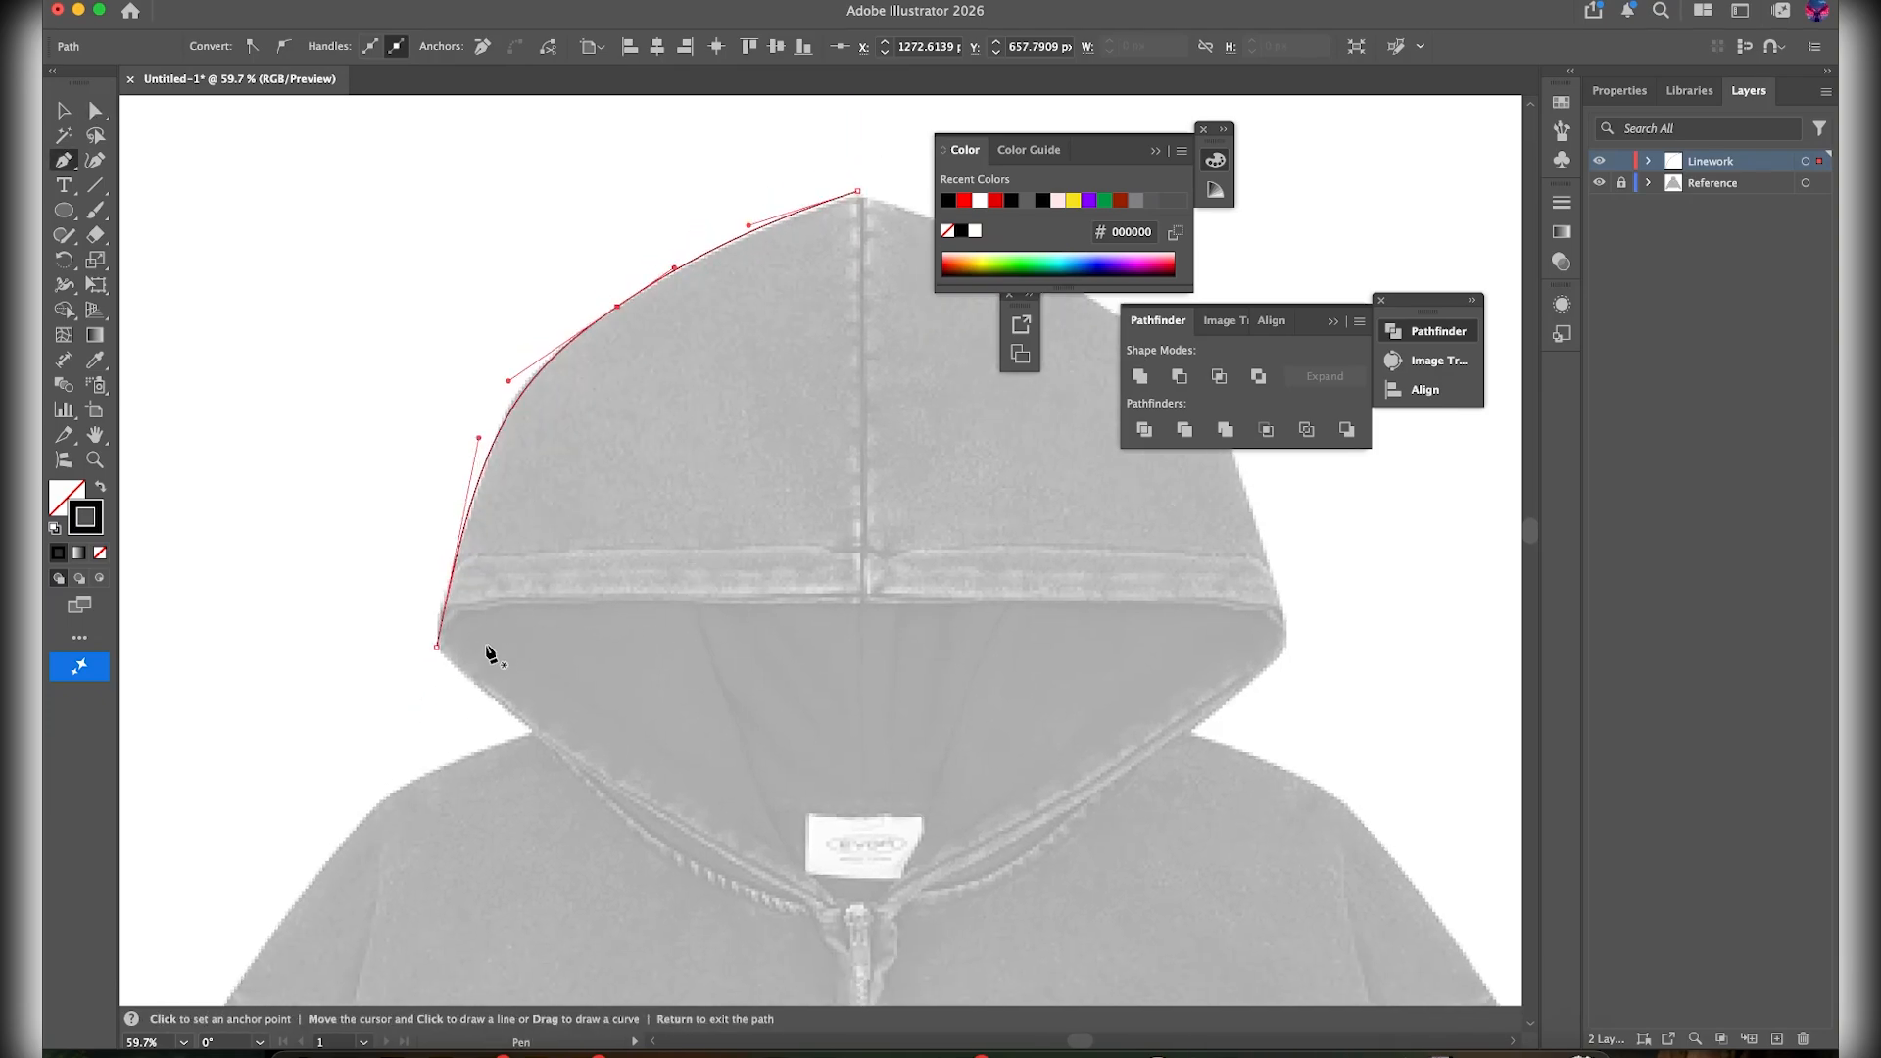
scroll(494, 651, down, 3)
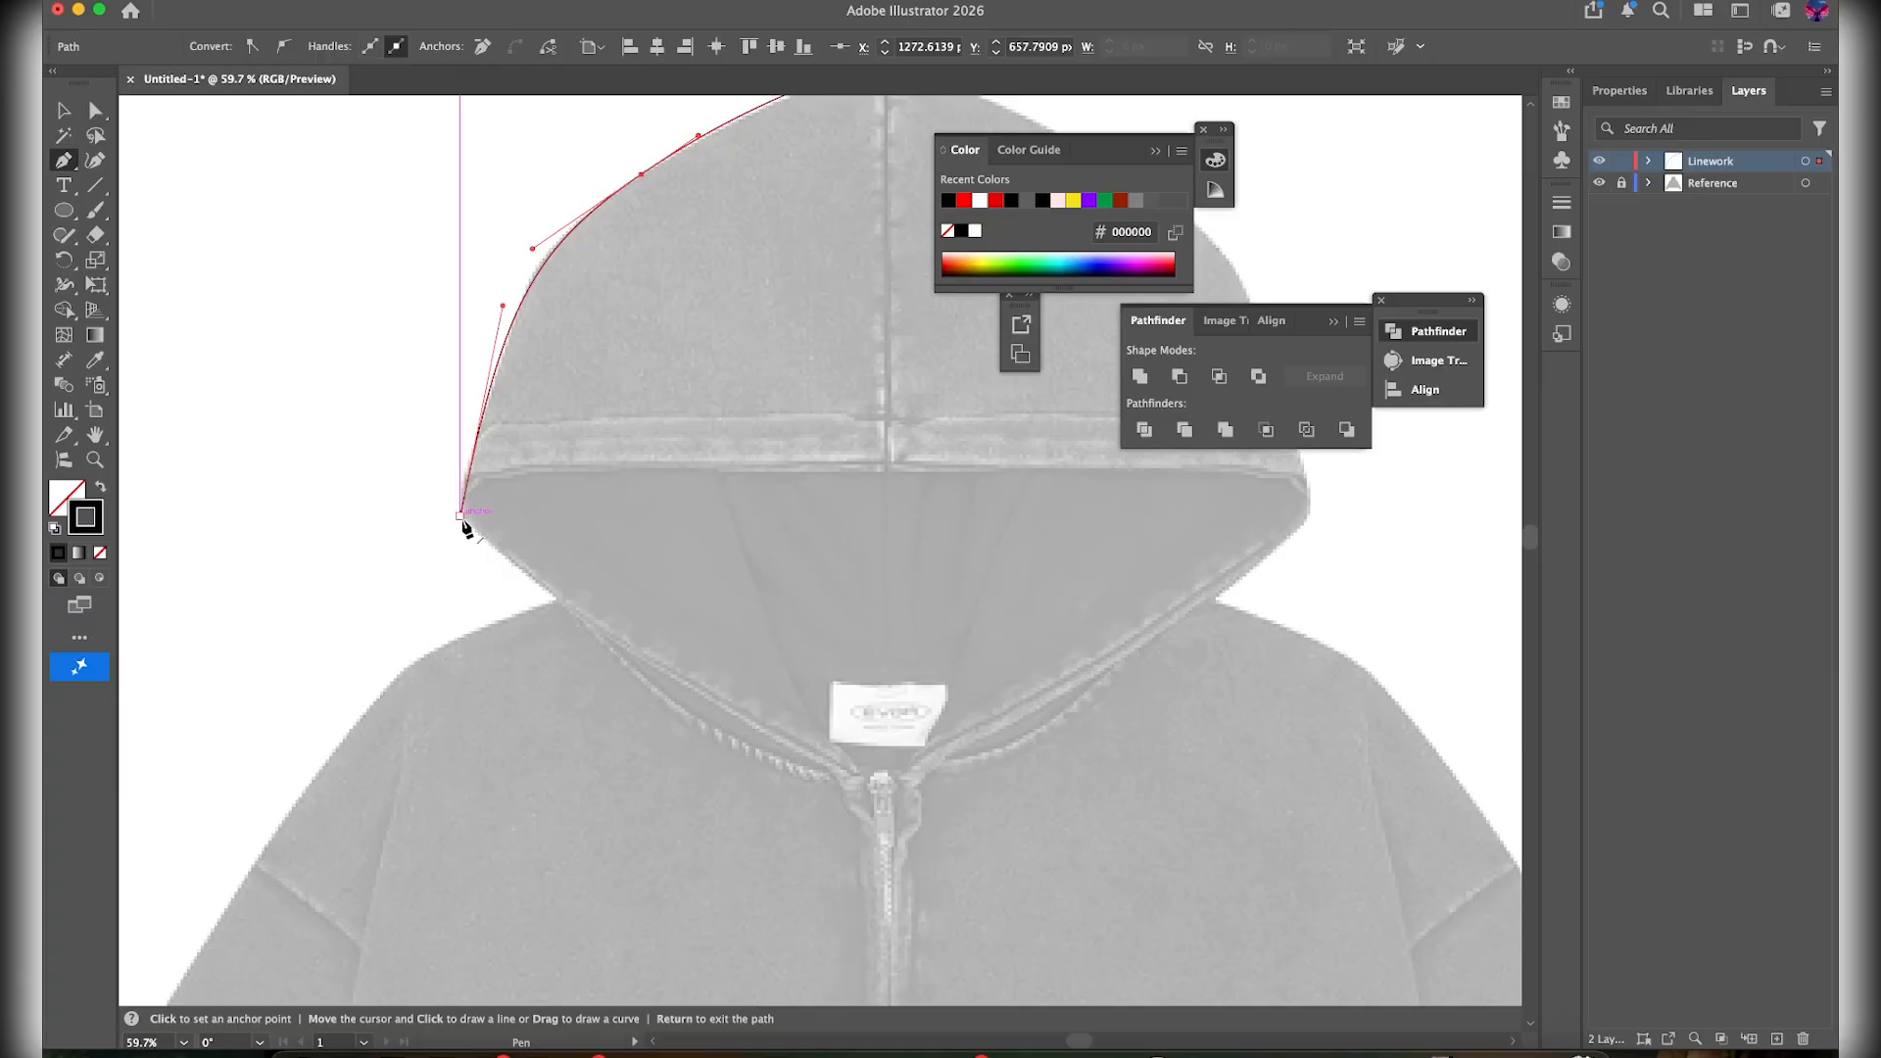
scroll(486, 580, up, 3)
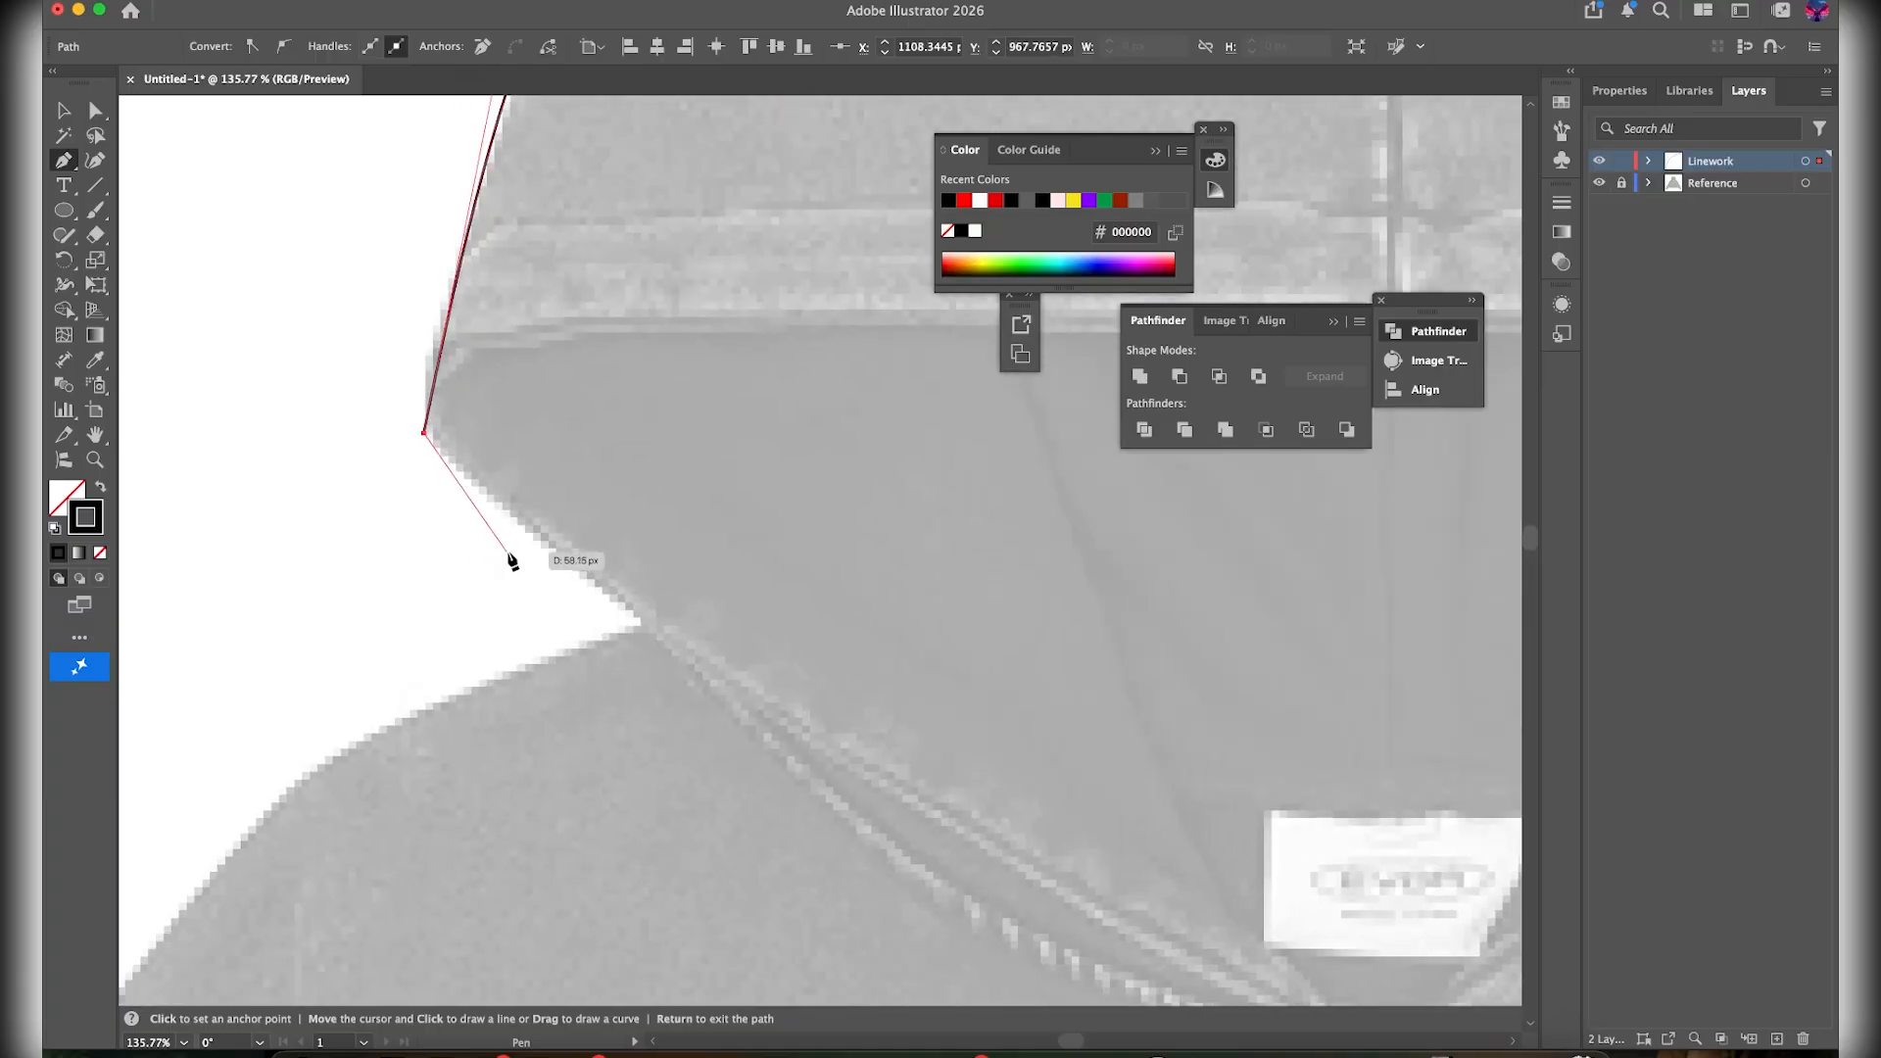
key(v)
click(514, 415)
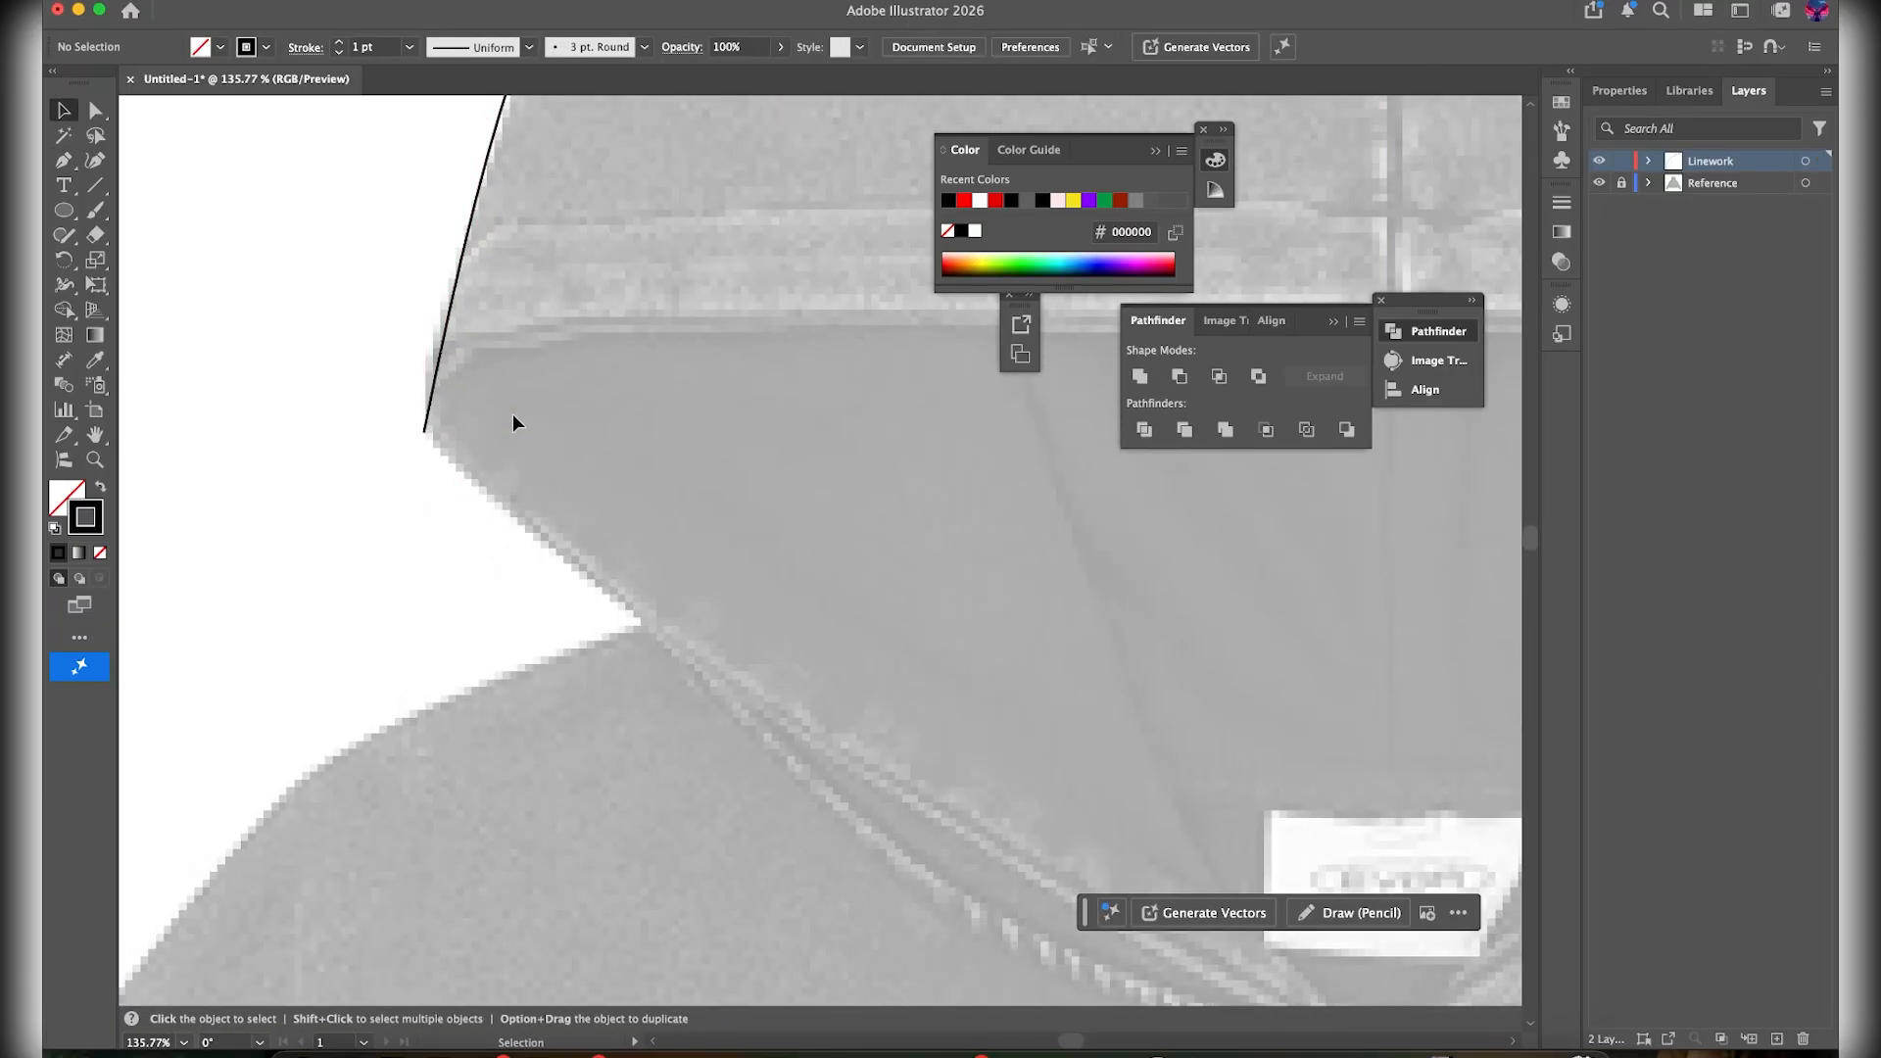
Continue the hood outline from its lower end with a straight segment to the point where the hood meets the shoulder
scroll(513, 415, down, 5)
key(p)
scroll(441, 537, up, 5)
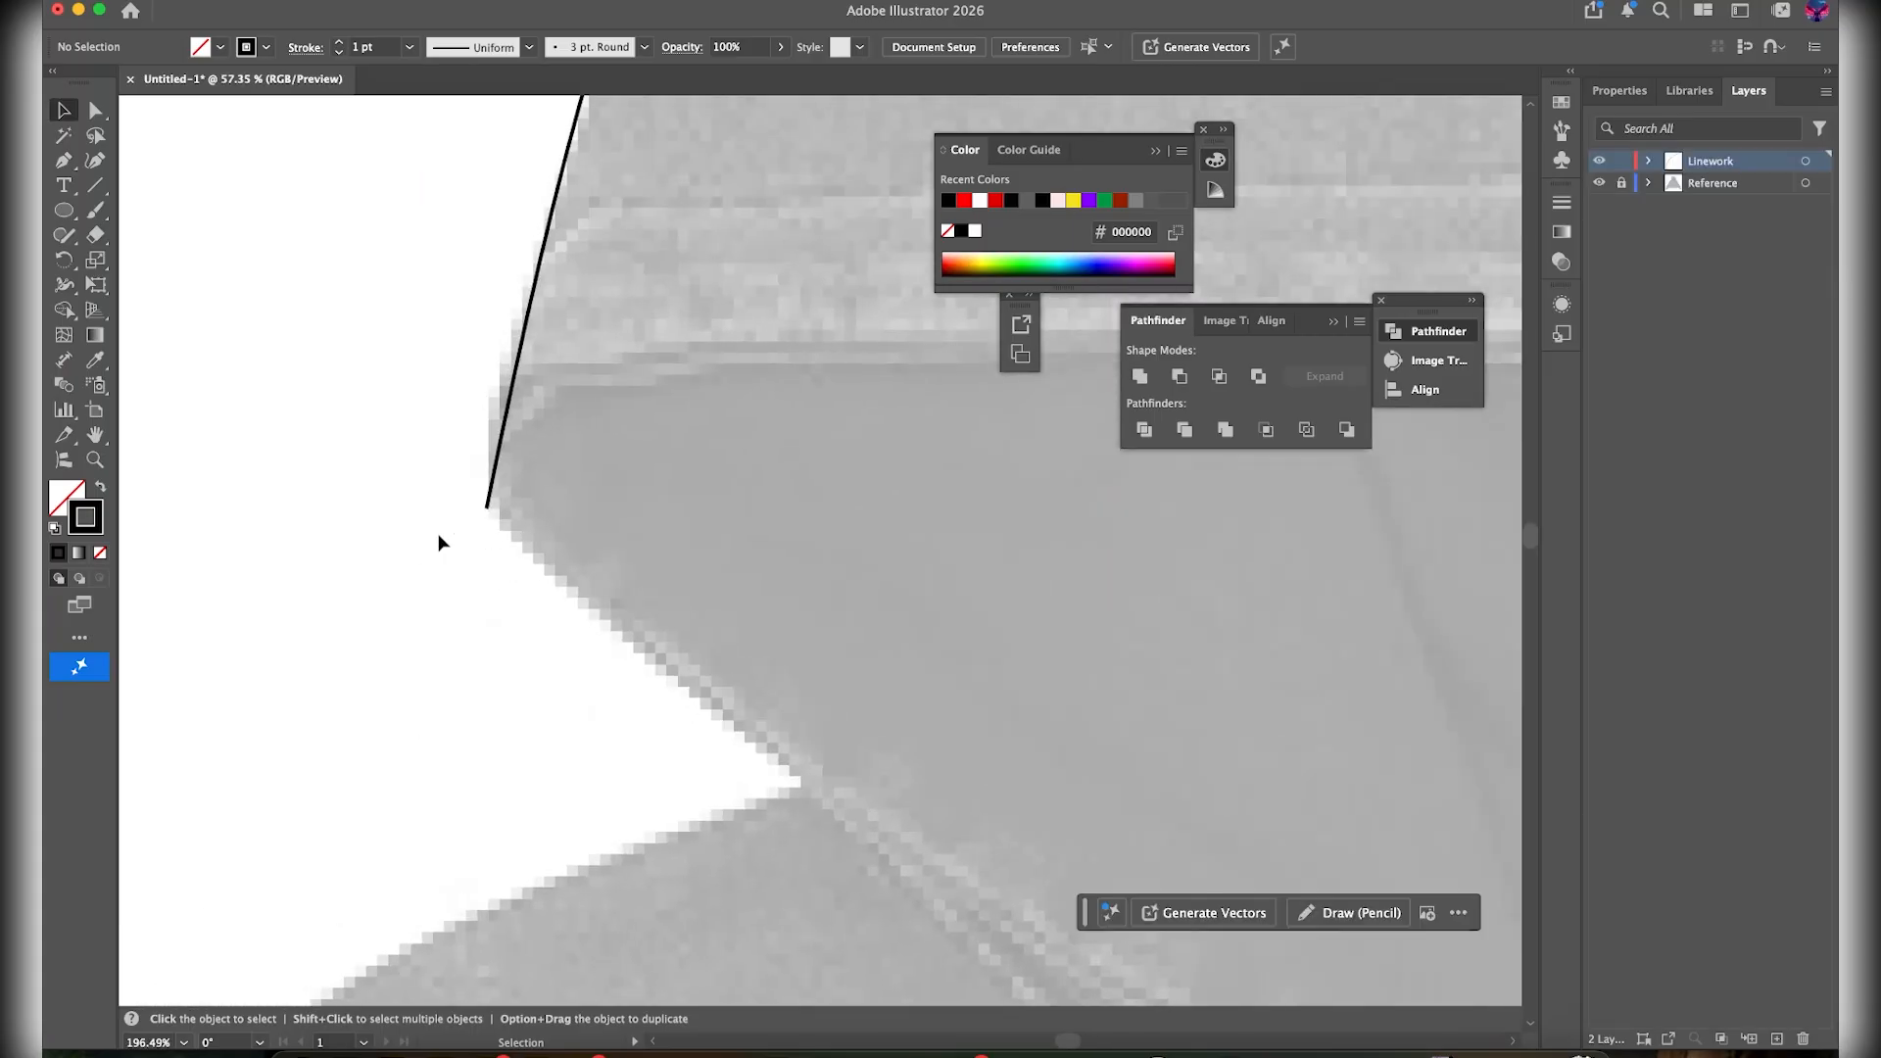
scroll(507, 534, up, 2)
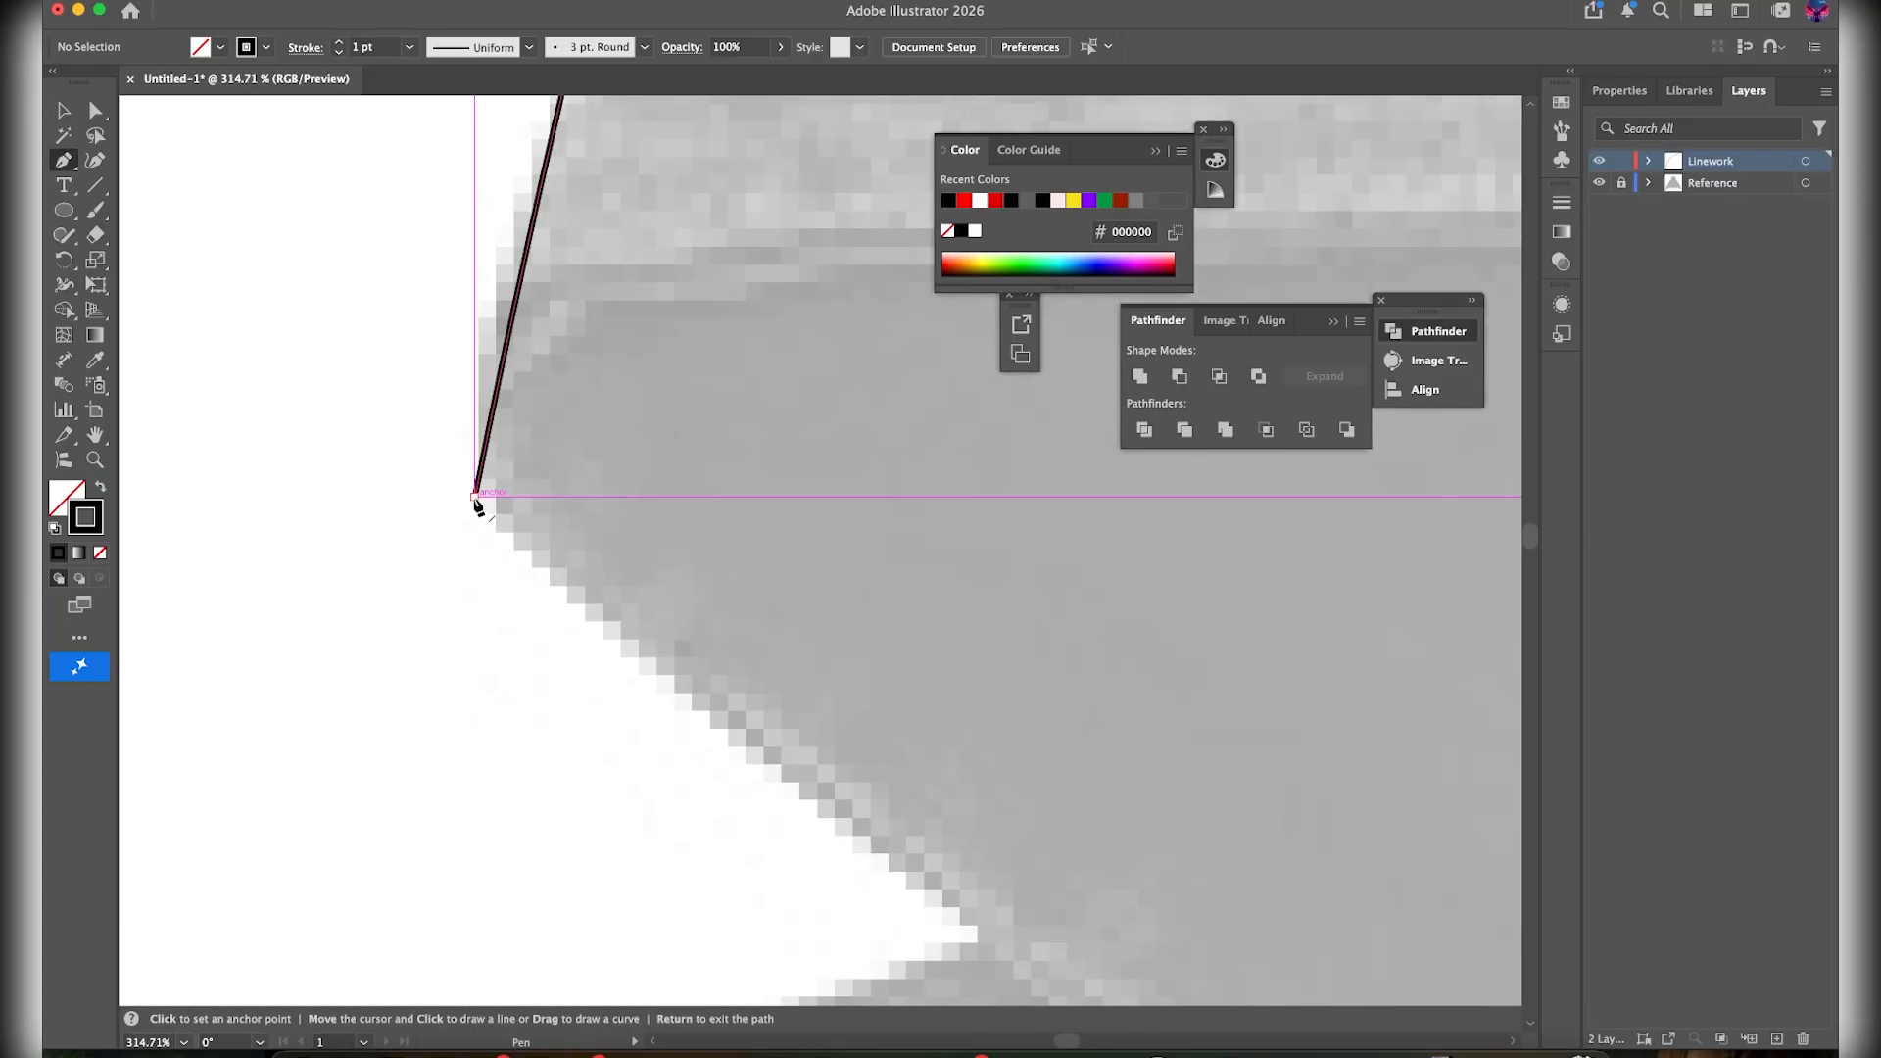
click(476, 498)
scroll(567, 555, down, 3)
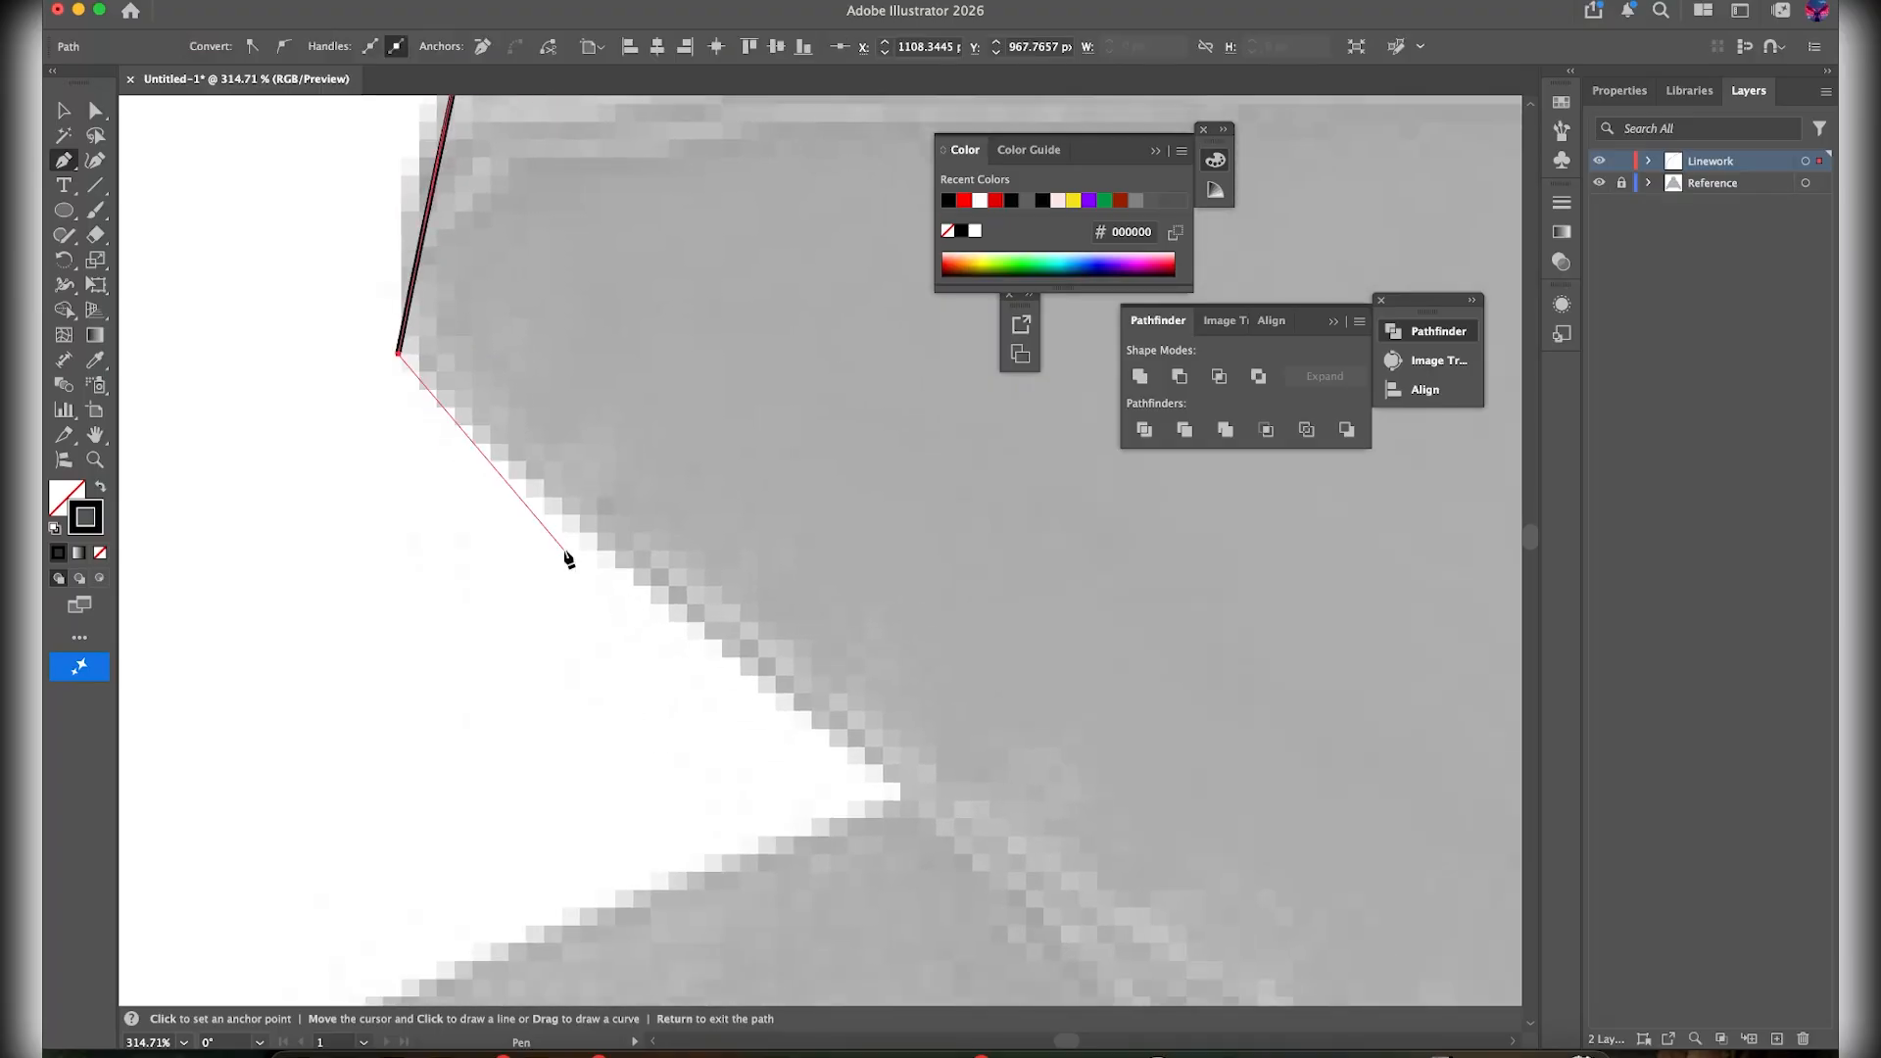
scroll(568, 558, down, 2)
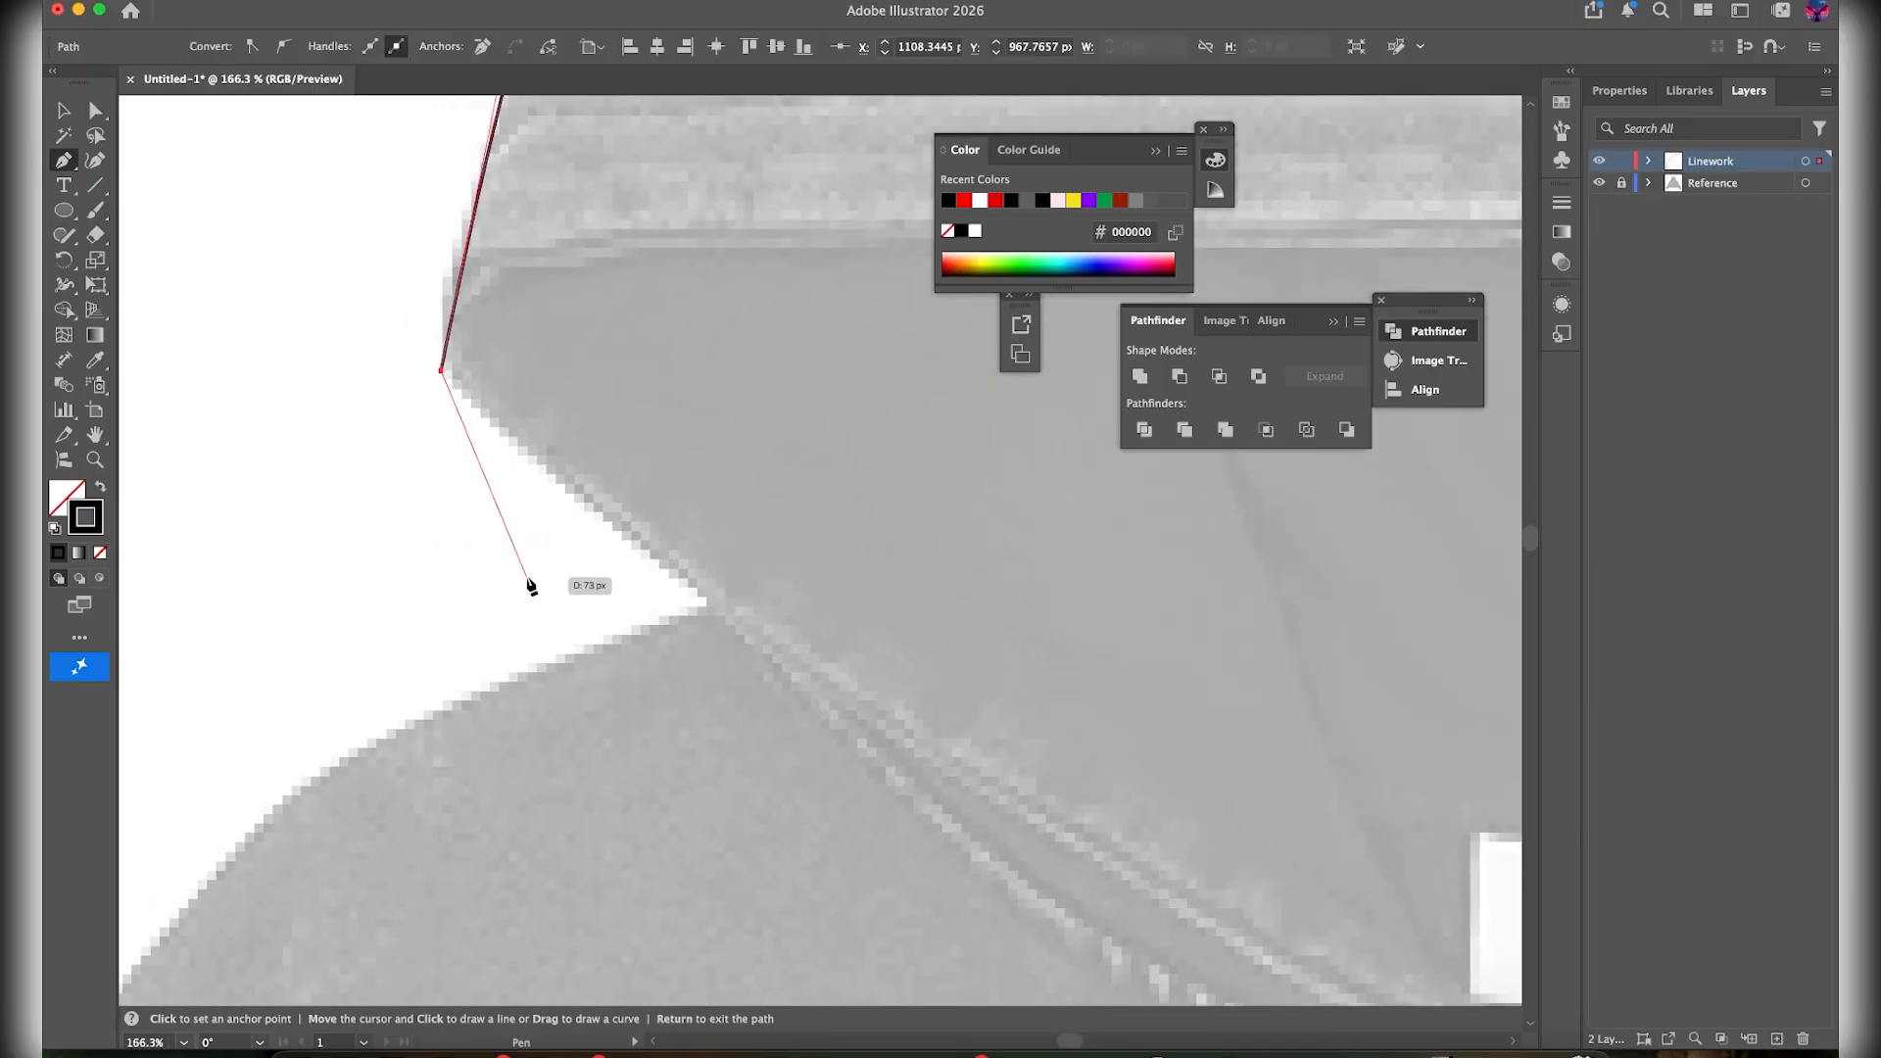
scroll(525, 583, down, 3)
scroll(525, 584, up, 2)
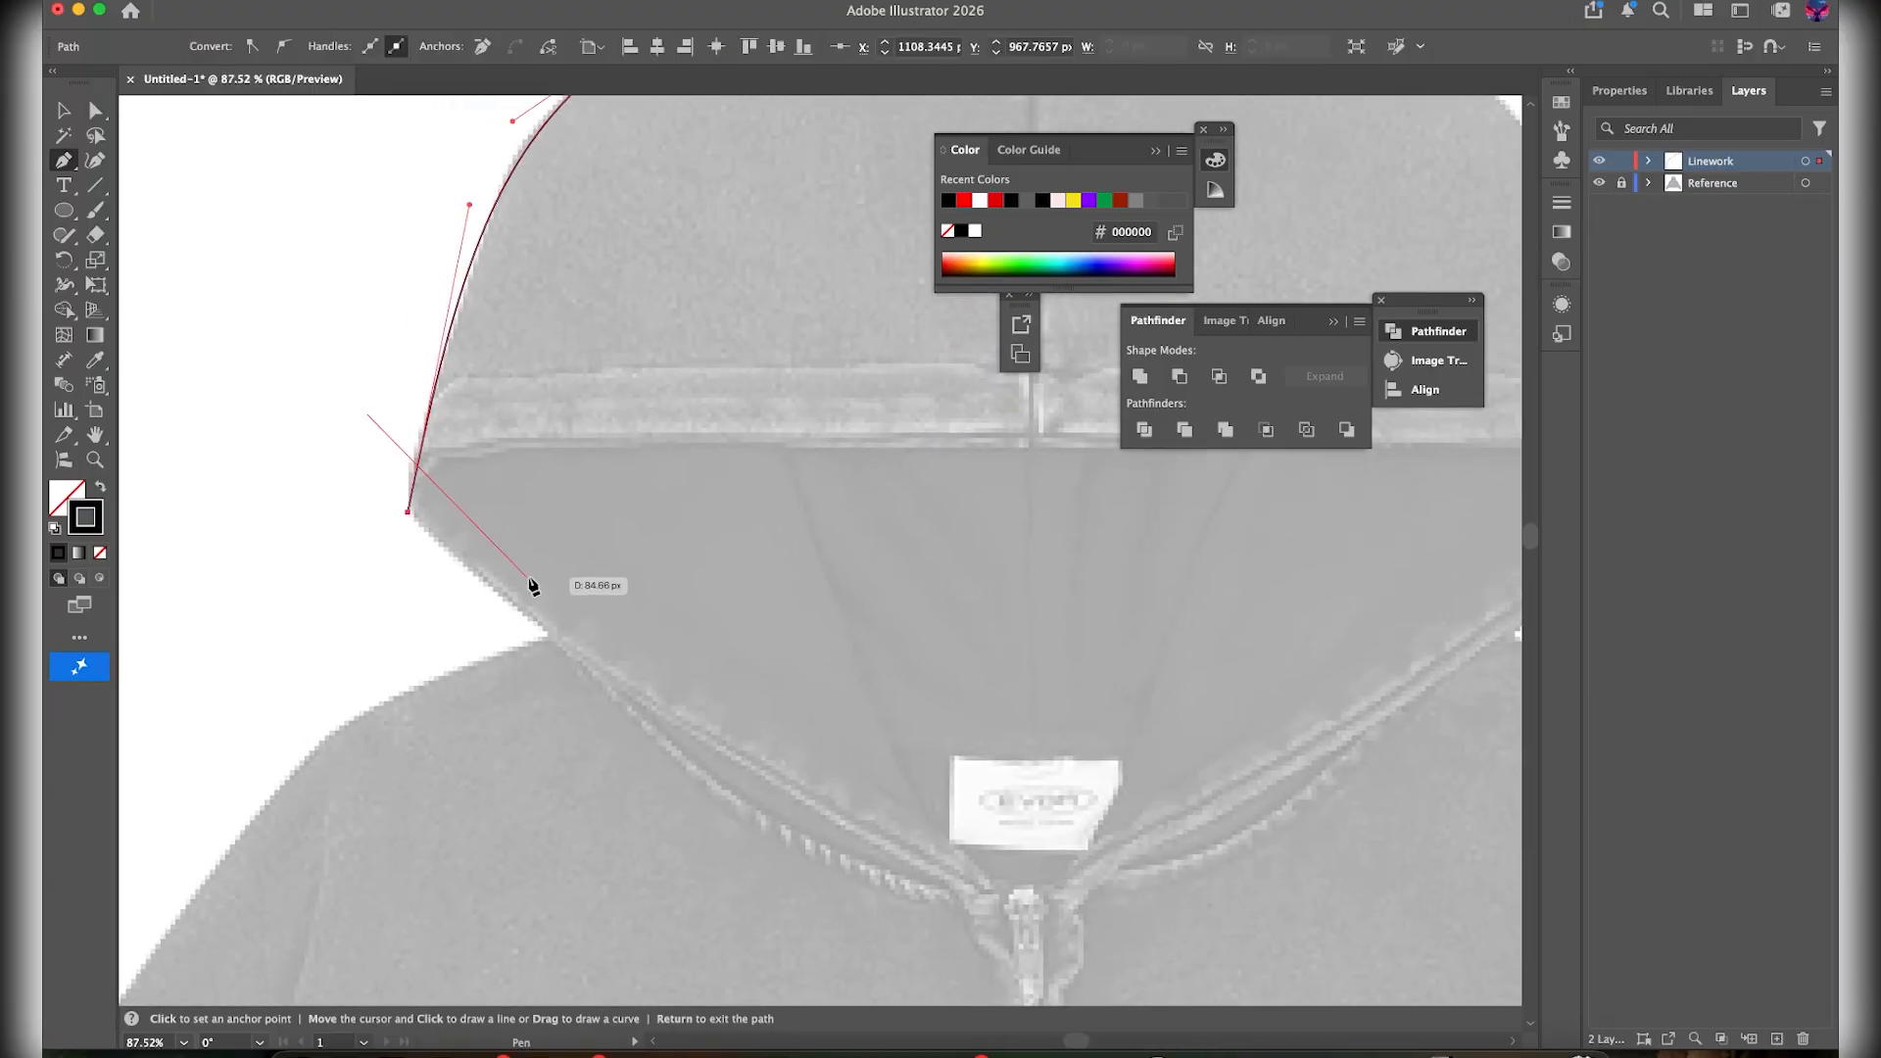
click(549, 636)
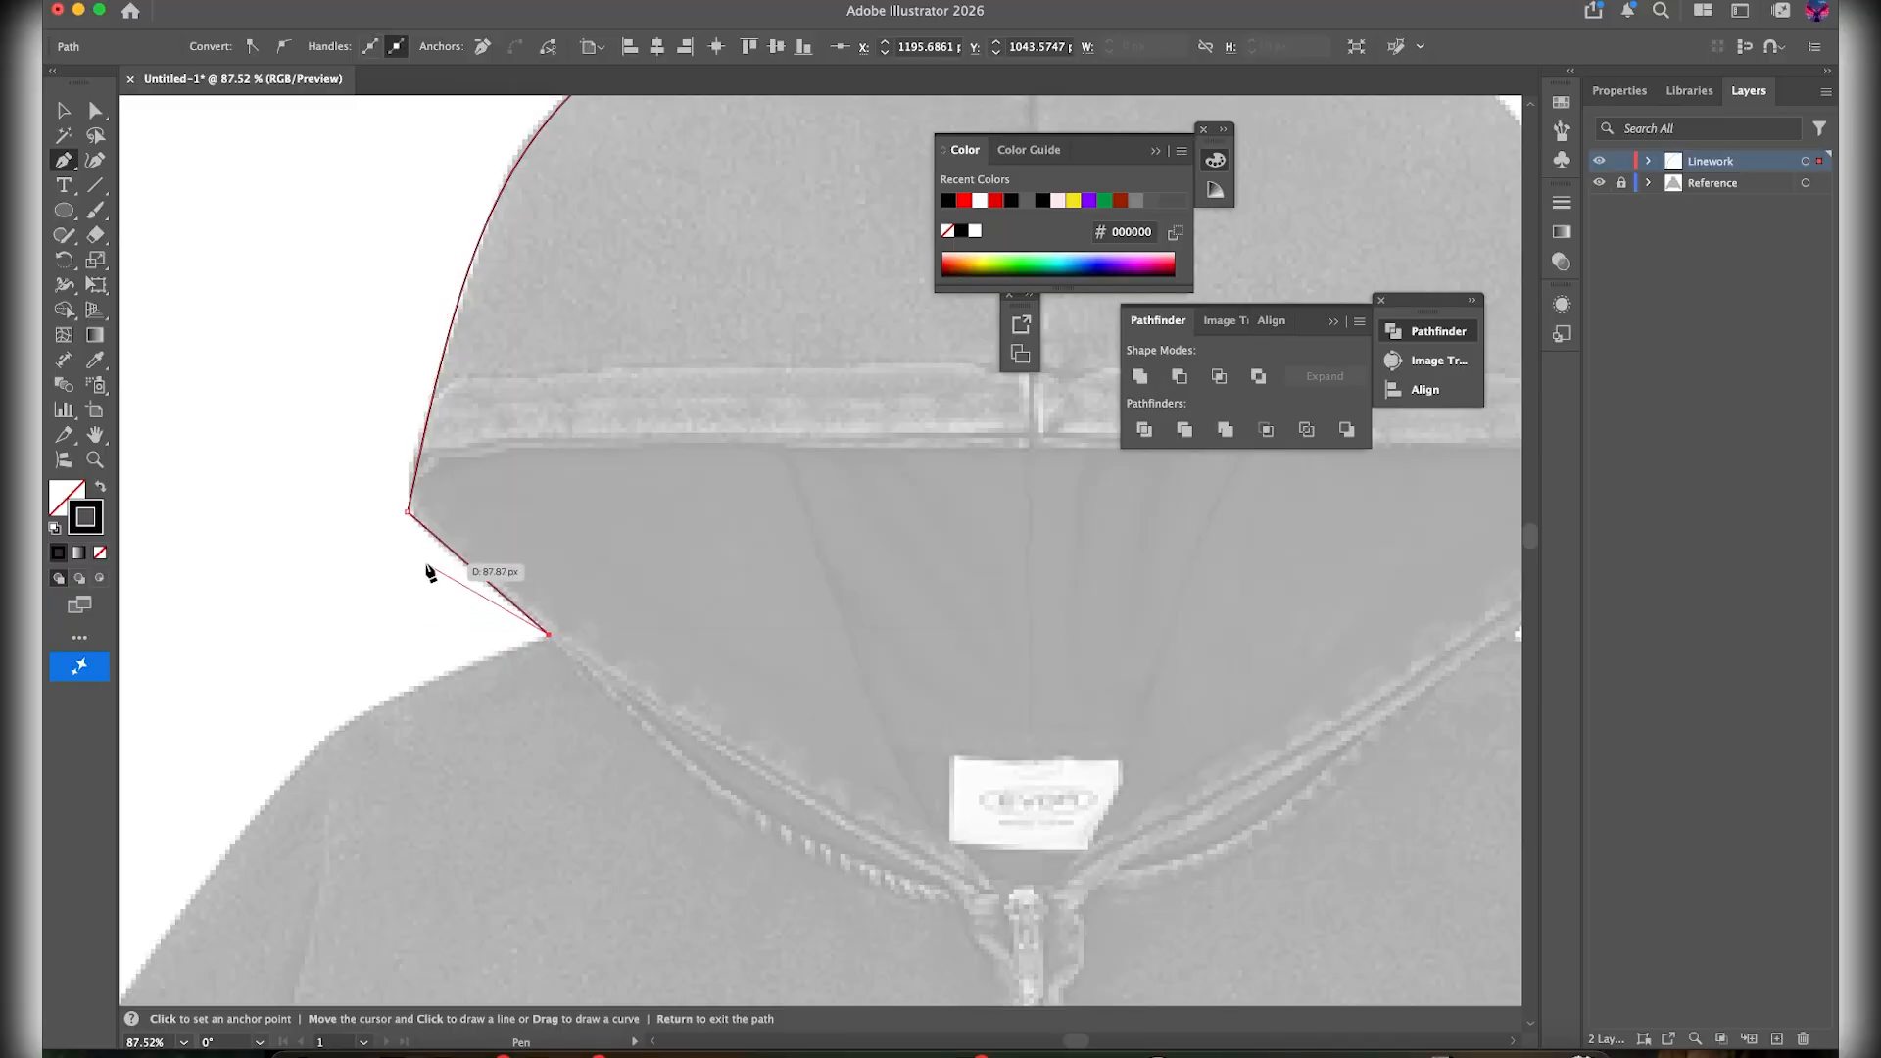
Bend the new lower hood segment slightly outward and round the corner at the hood's outermost point
click(475, 569)
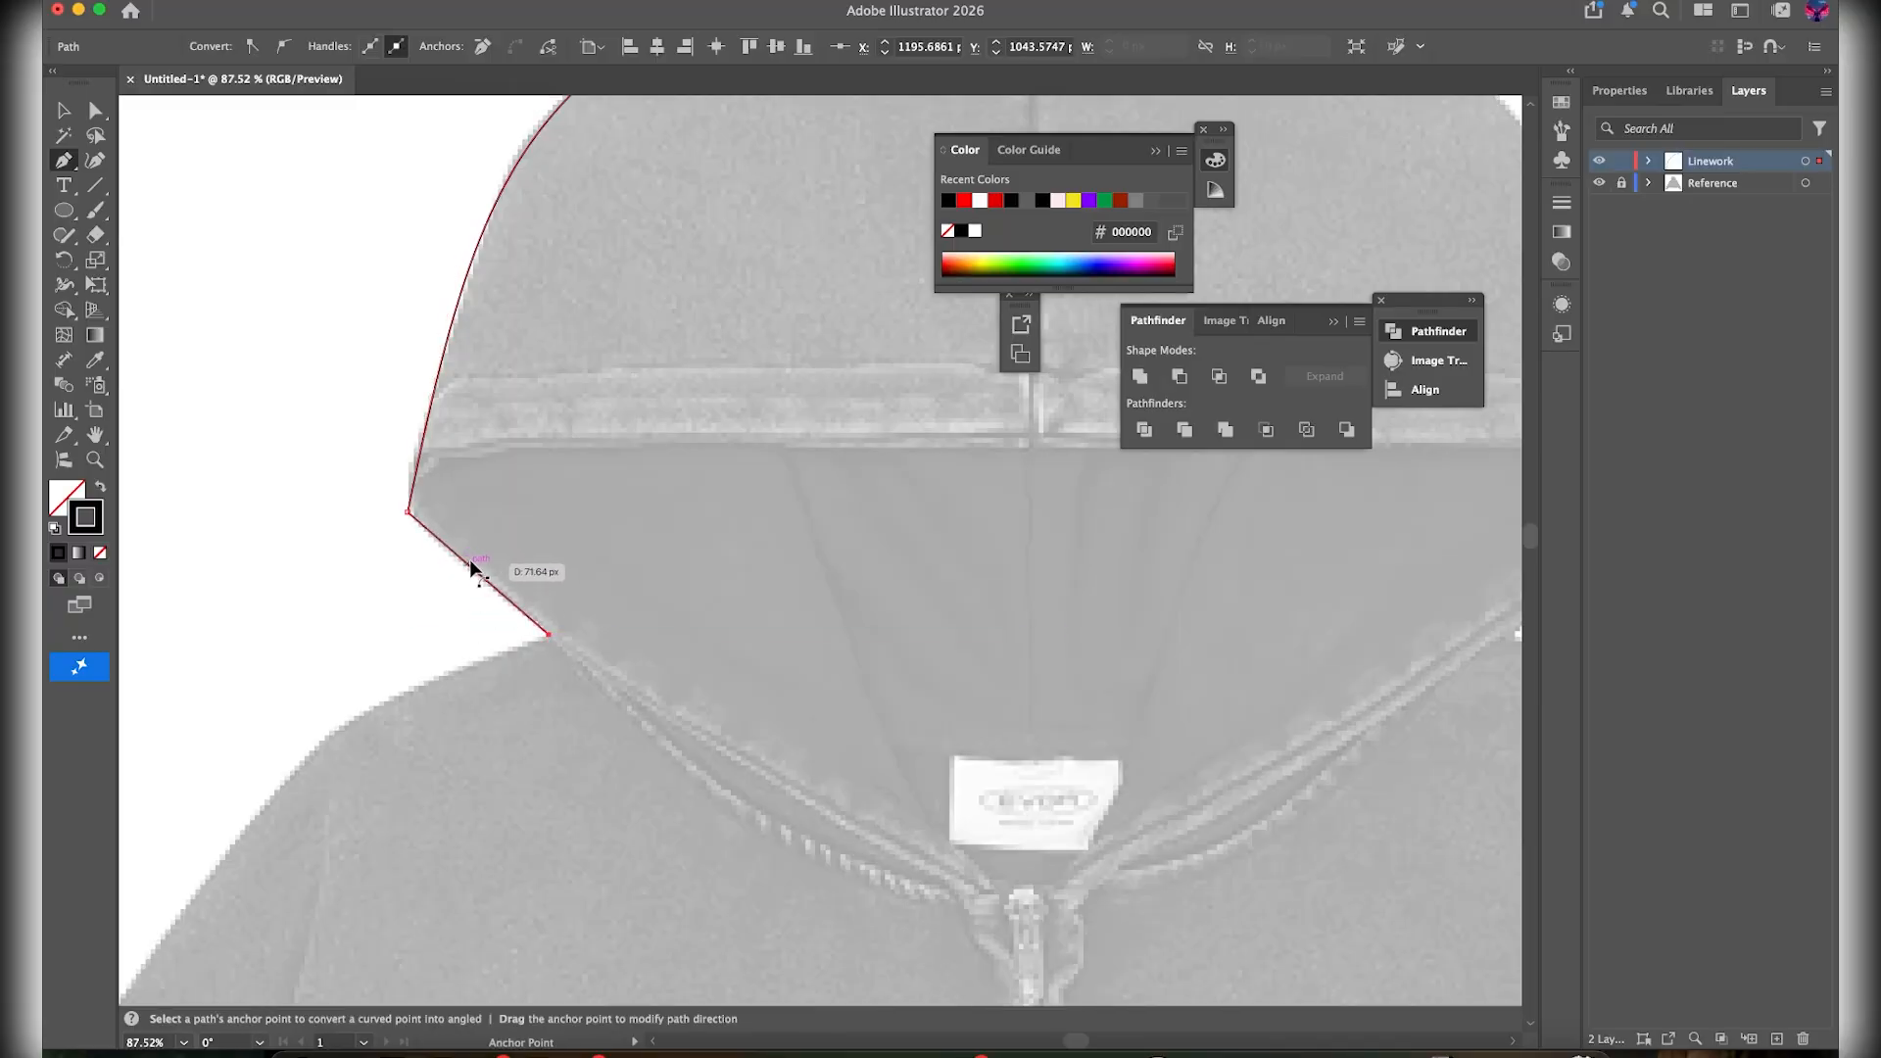
drag(471, 576, 466, 581)
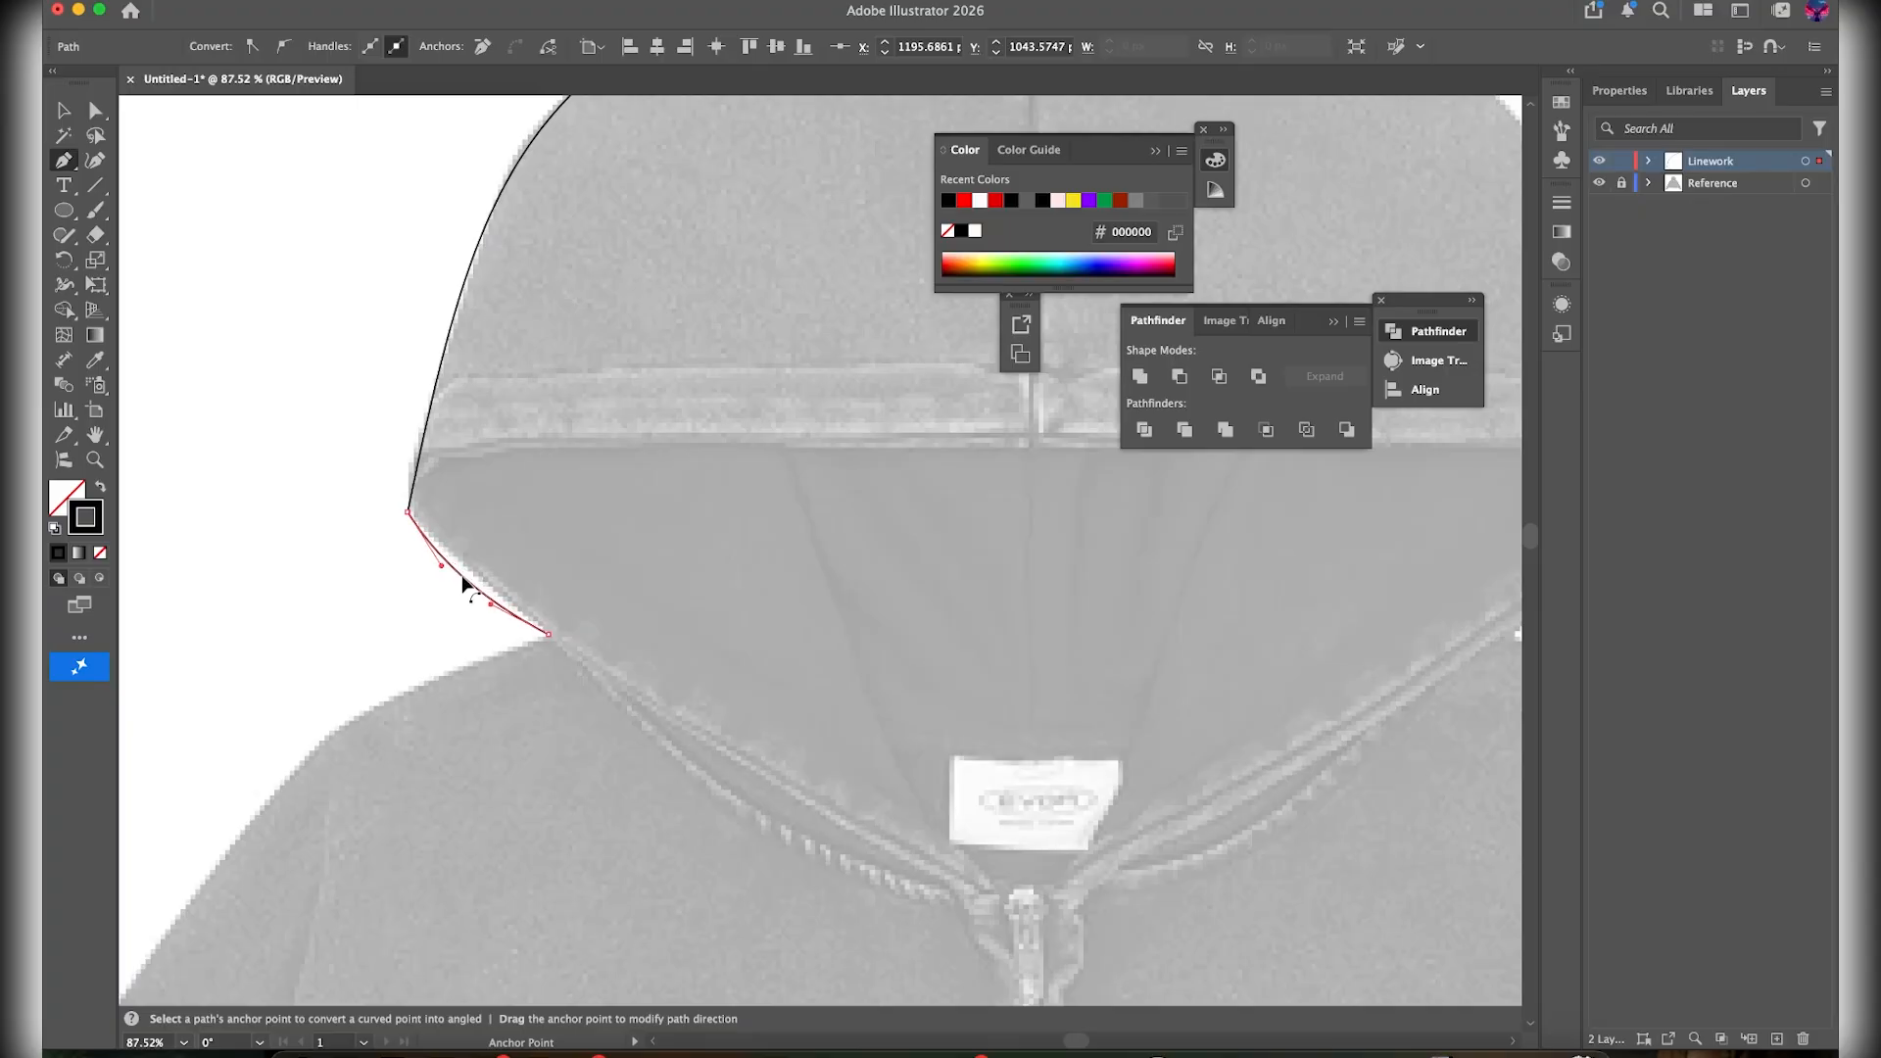
key(a)
click(408, 510)
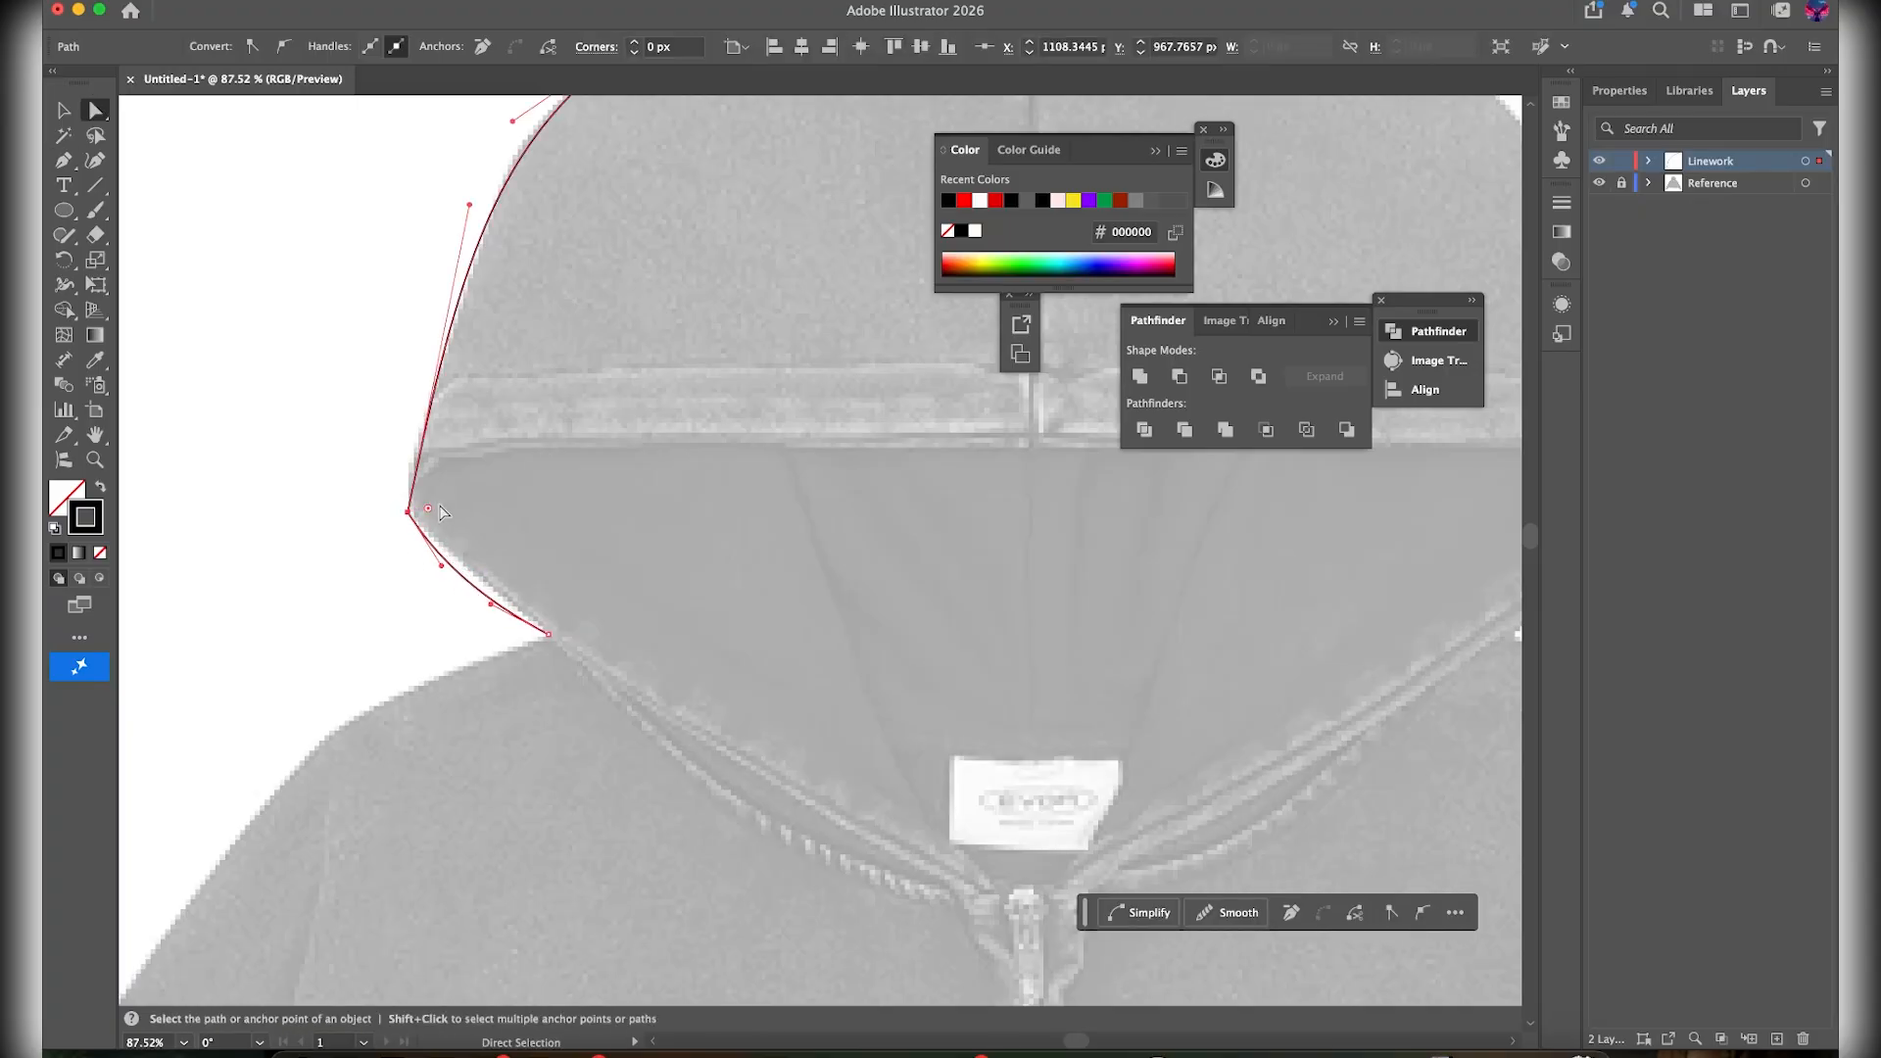
drag(428, 512, 502, 495)
click(563, 611)
Hide and reshow the Reference layer to check the traced hood outline
scroll(568, 604, down, 5)
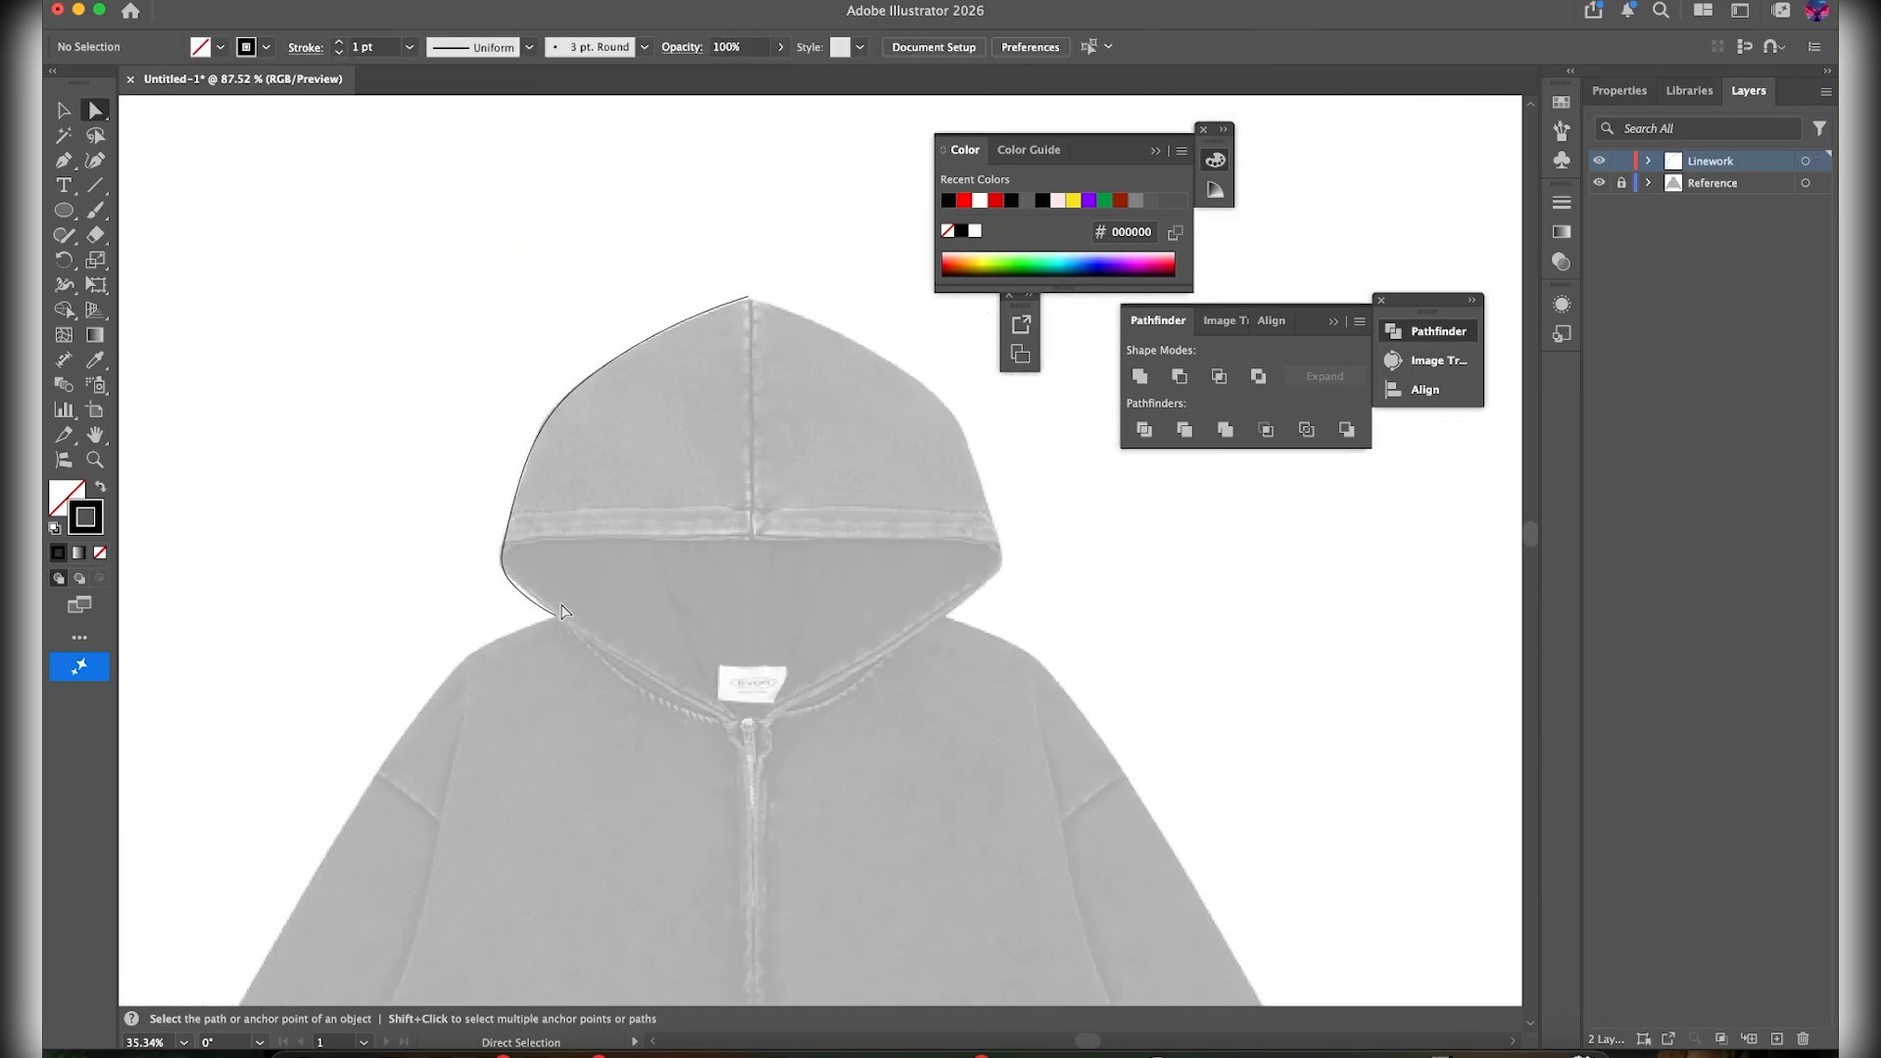
click(1600, 184)
click(1599, 184)
scroll(495, 621, up, 5)
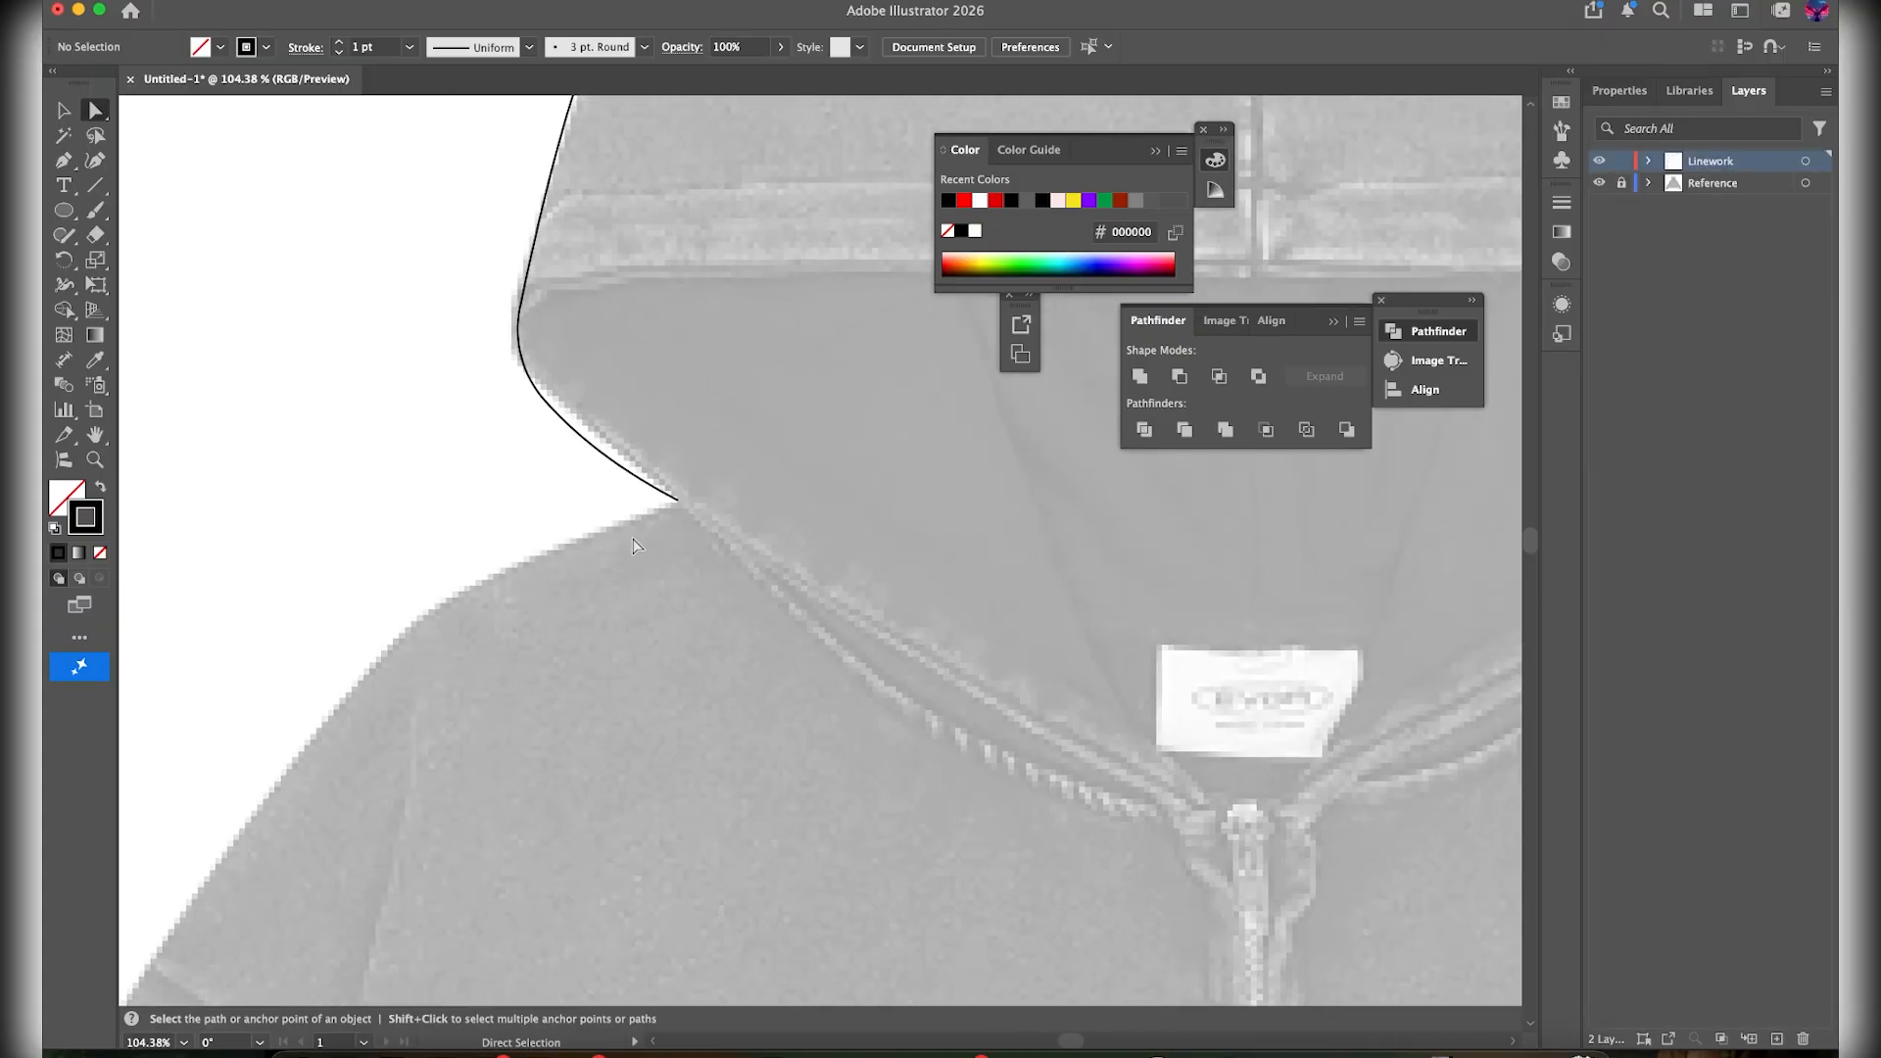
Extend the outline from the neck point to the upper sleeve seam and bend it along the shoulder's curve
scroll(633, 546, down, 3)
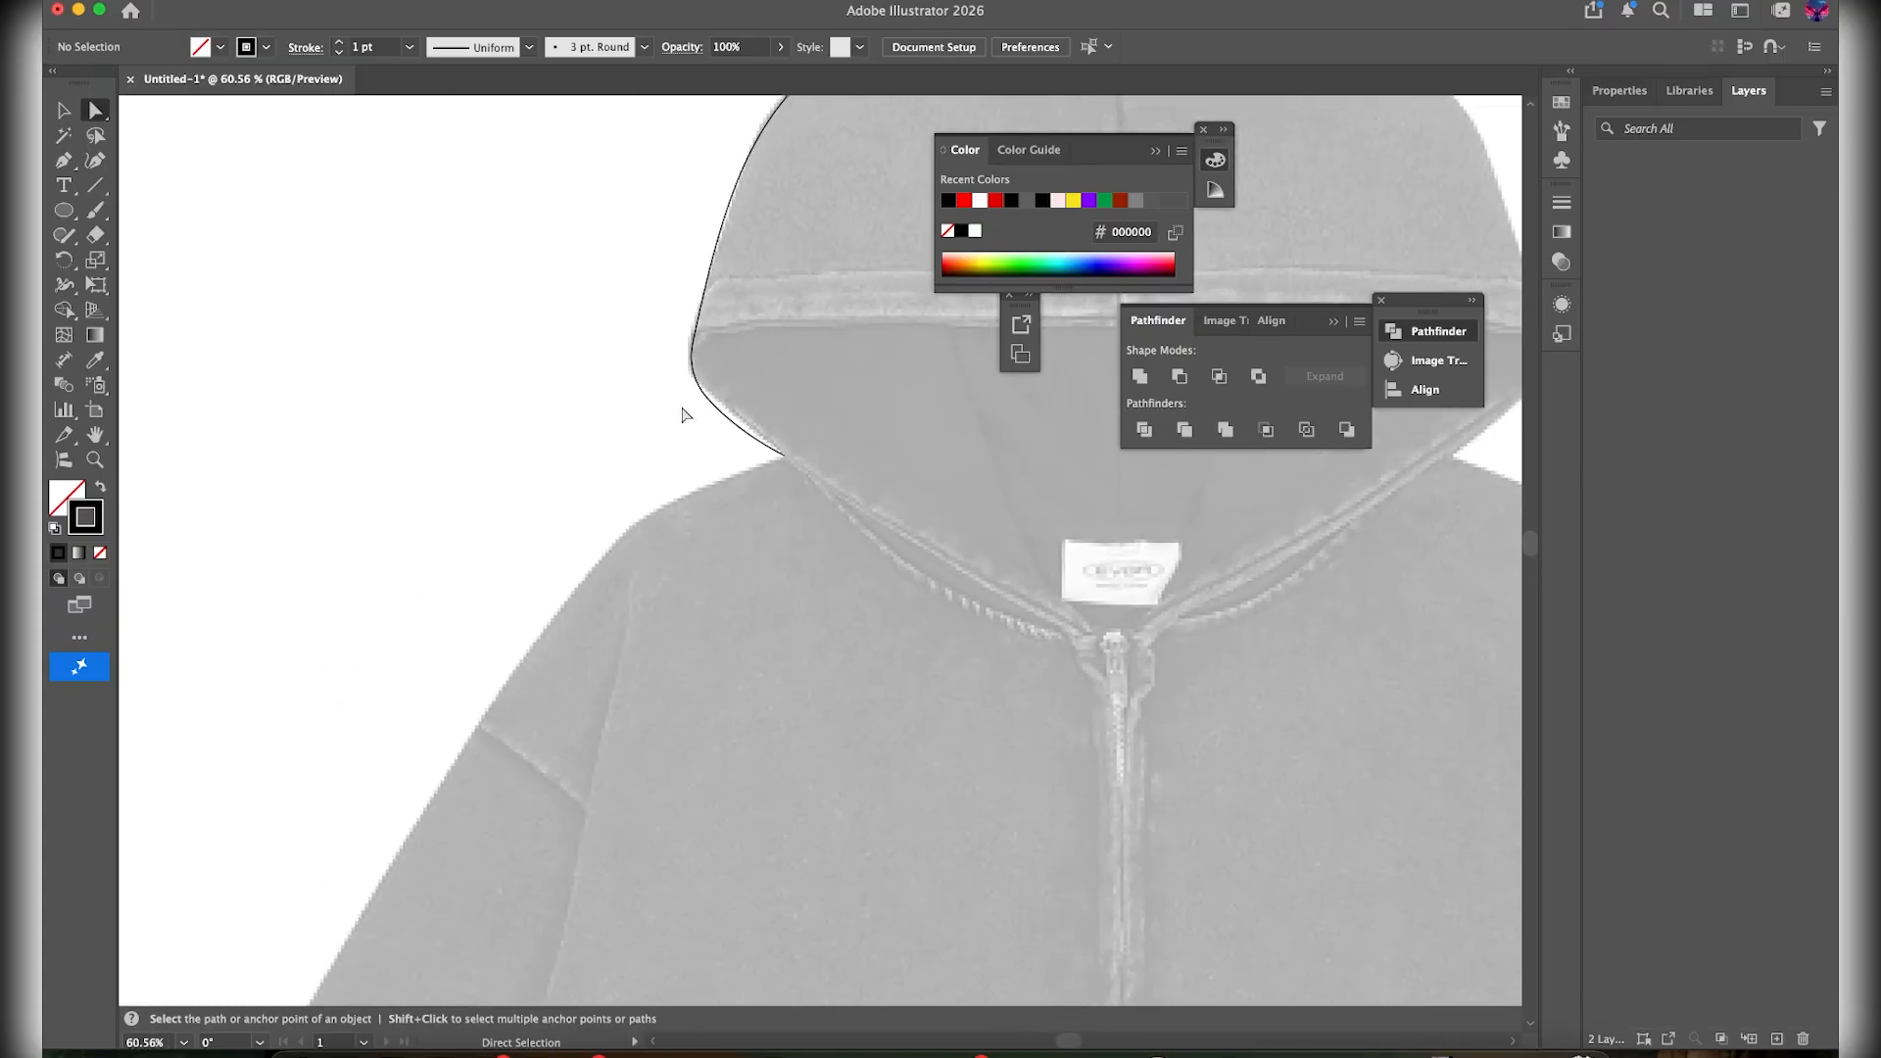
key(p)
scroll(786, 369, down, 2)
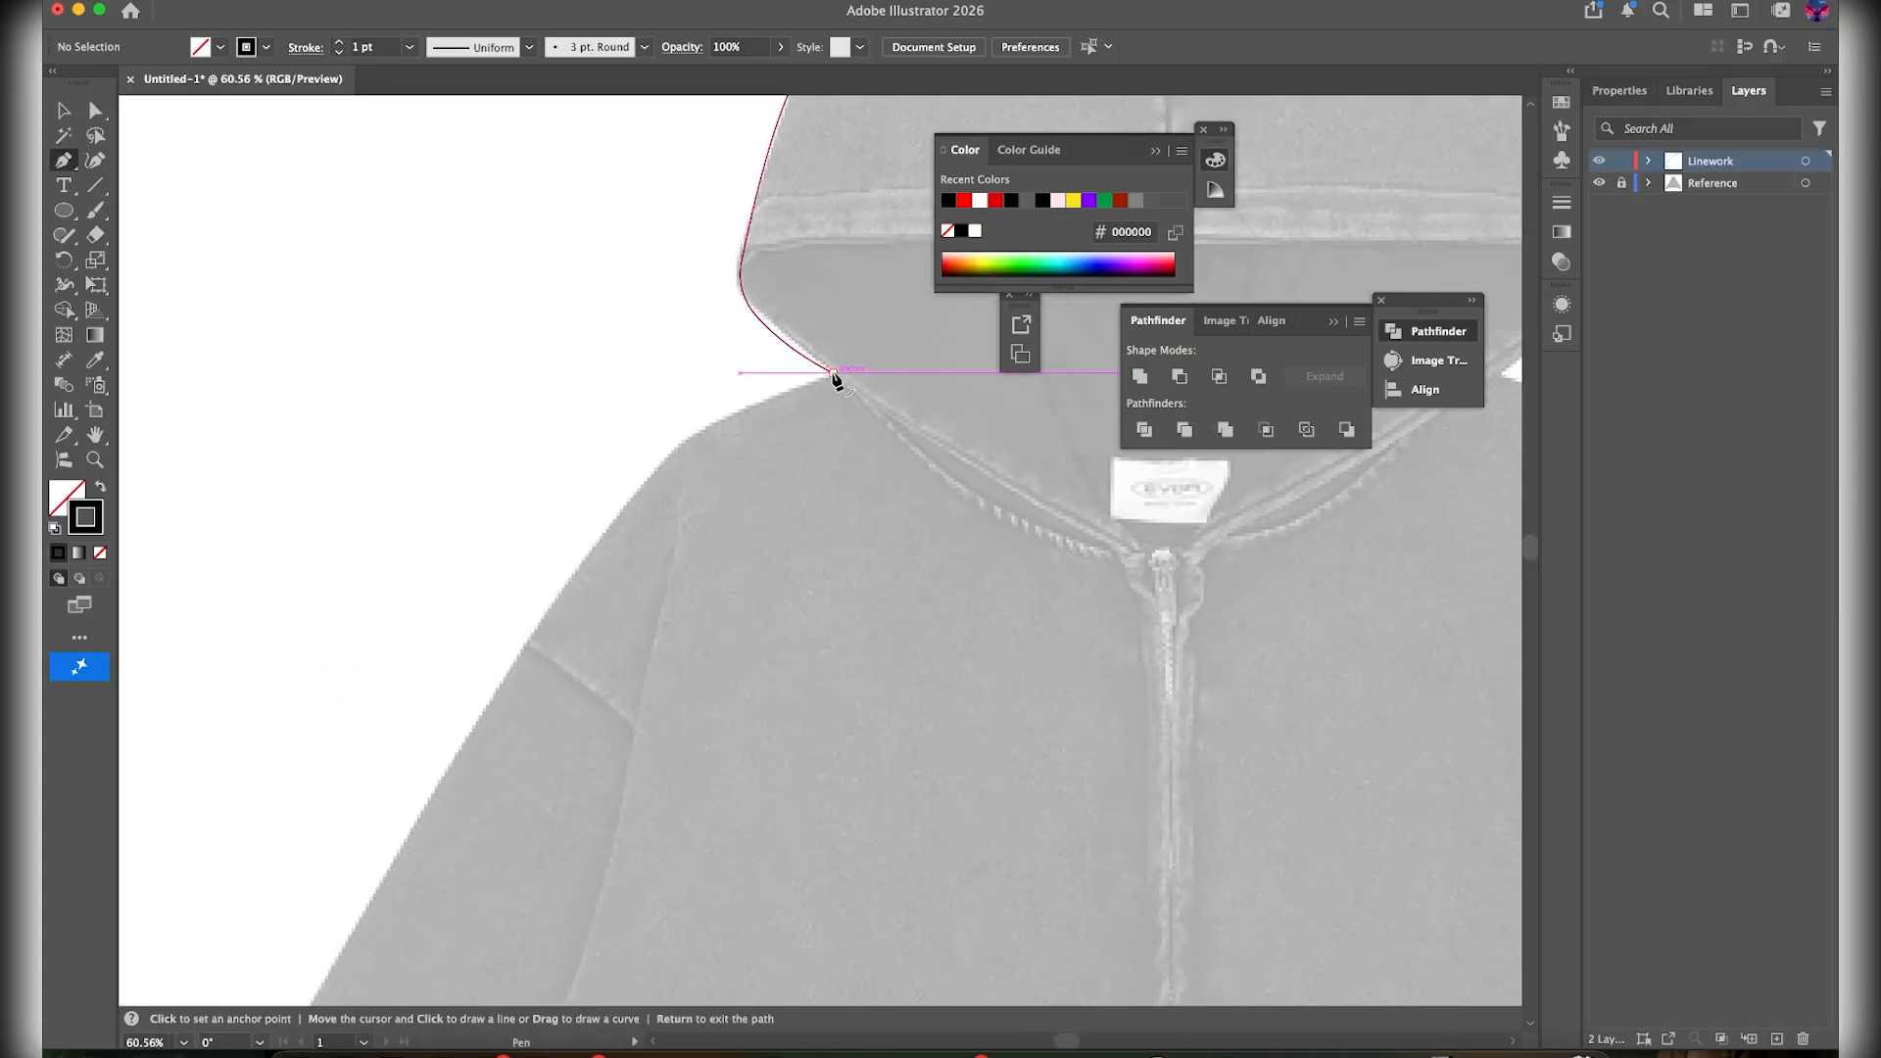
click(833, 373)
scroll(748, 489, down, 2)
click(609, 529)
drag(778, 379, 756, 300)
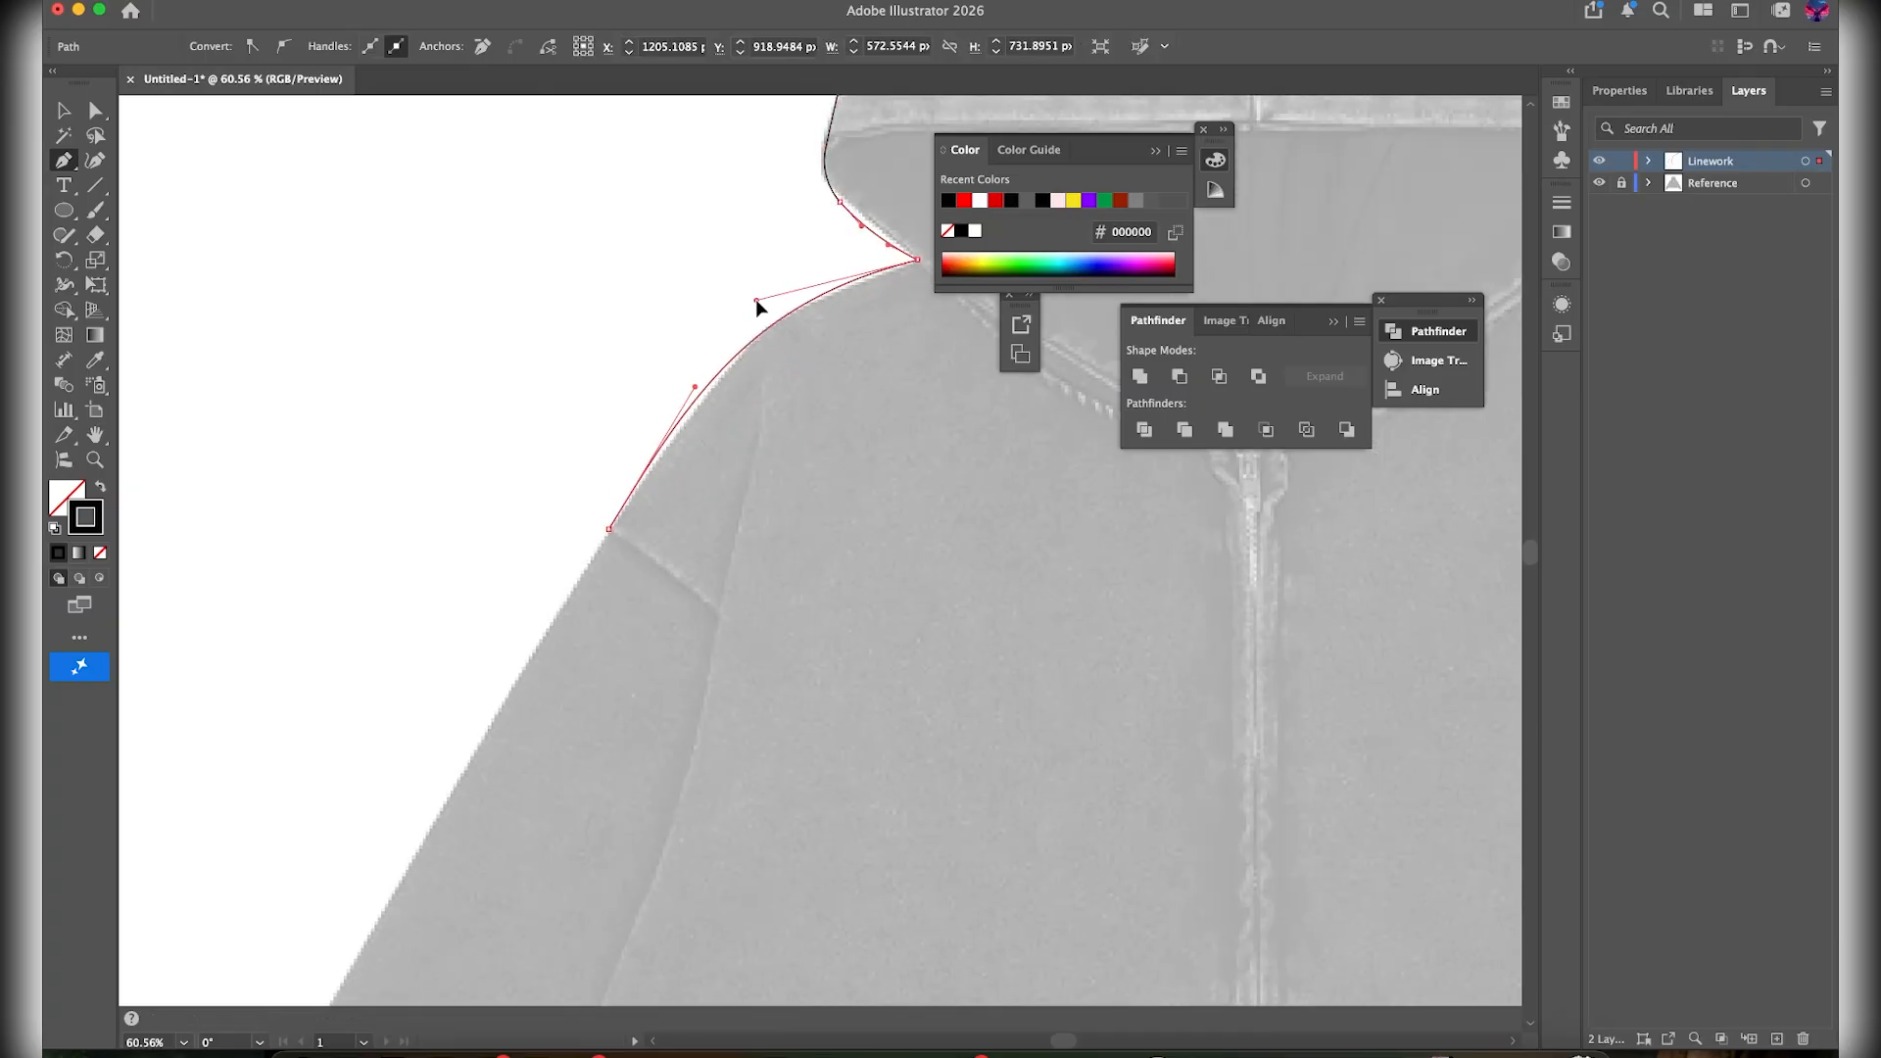
Extend the outline down the sleeve's outer edge to just above the cuff and curve it to match the photo
scroll(711, 386, down, 2)
scroll(723, 450, down, 3)
click(570, 646)
key(a)
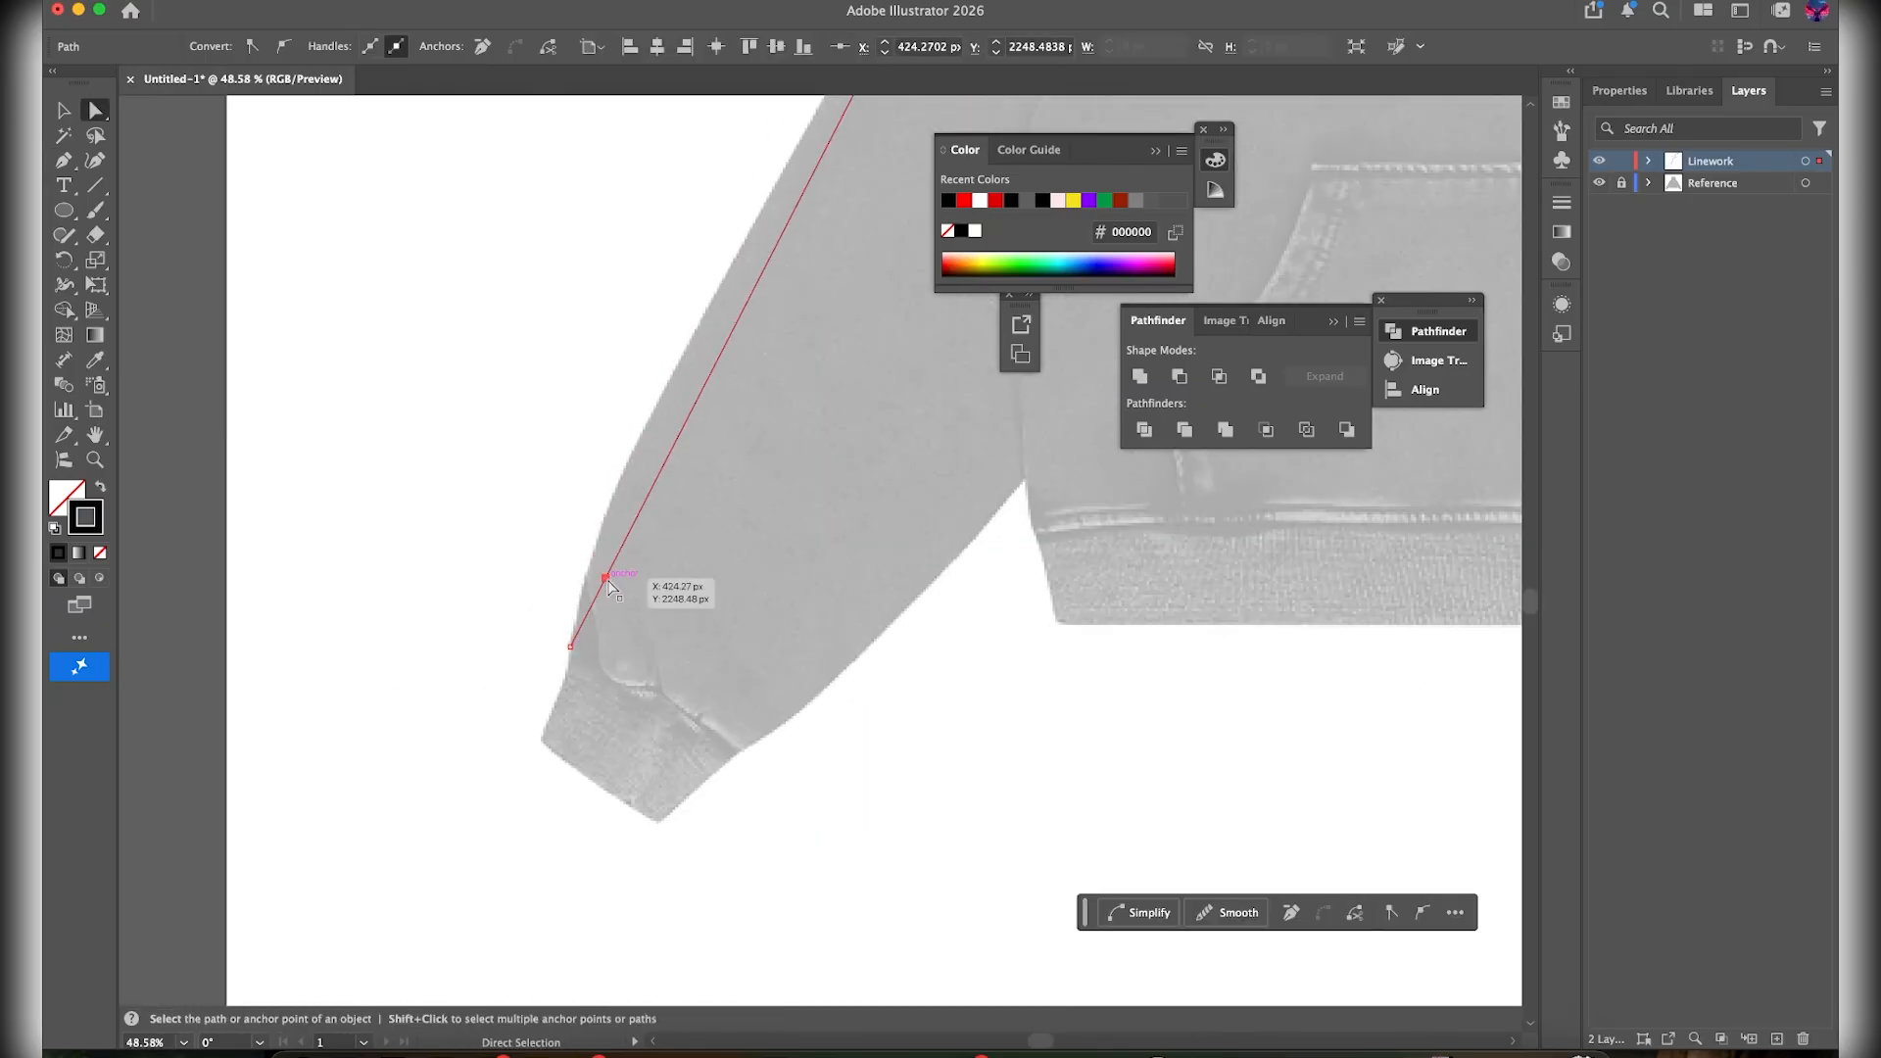
scroll(609, 585, down, 3)
key(p)
scroll(672, 504, up, 5)
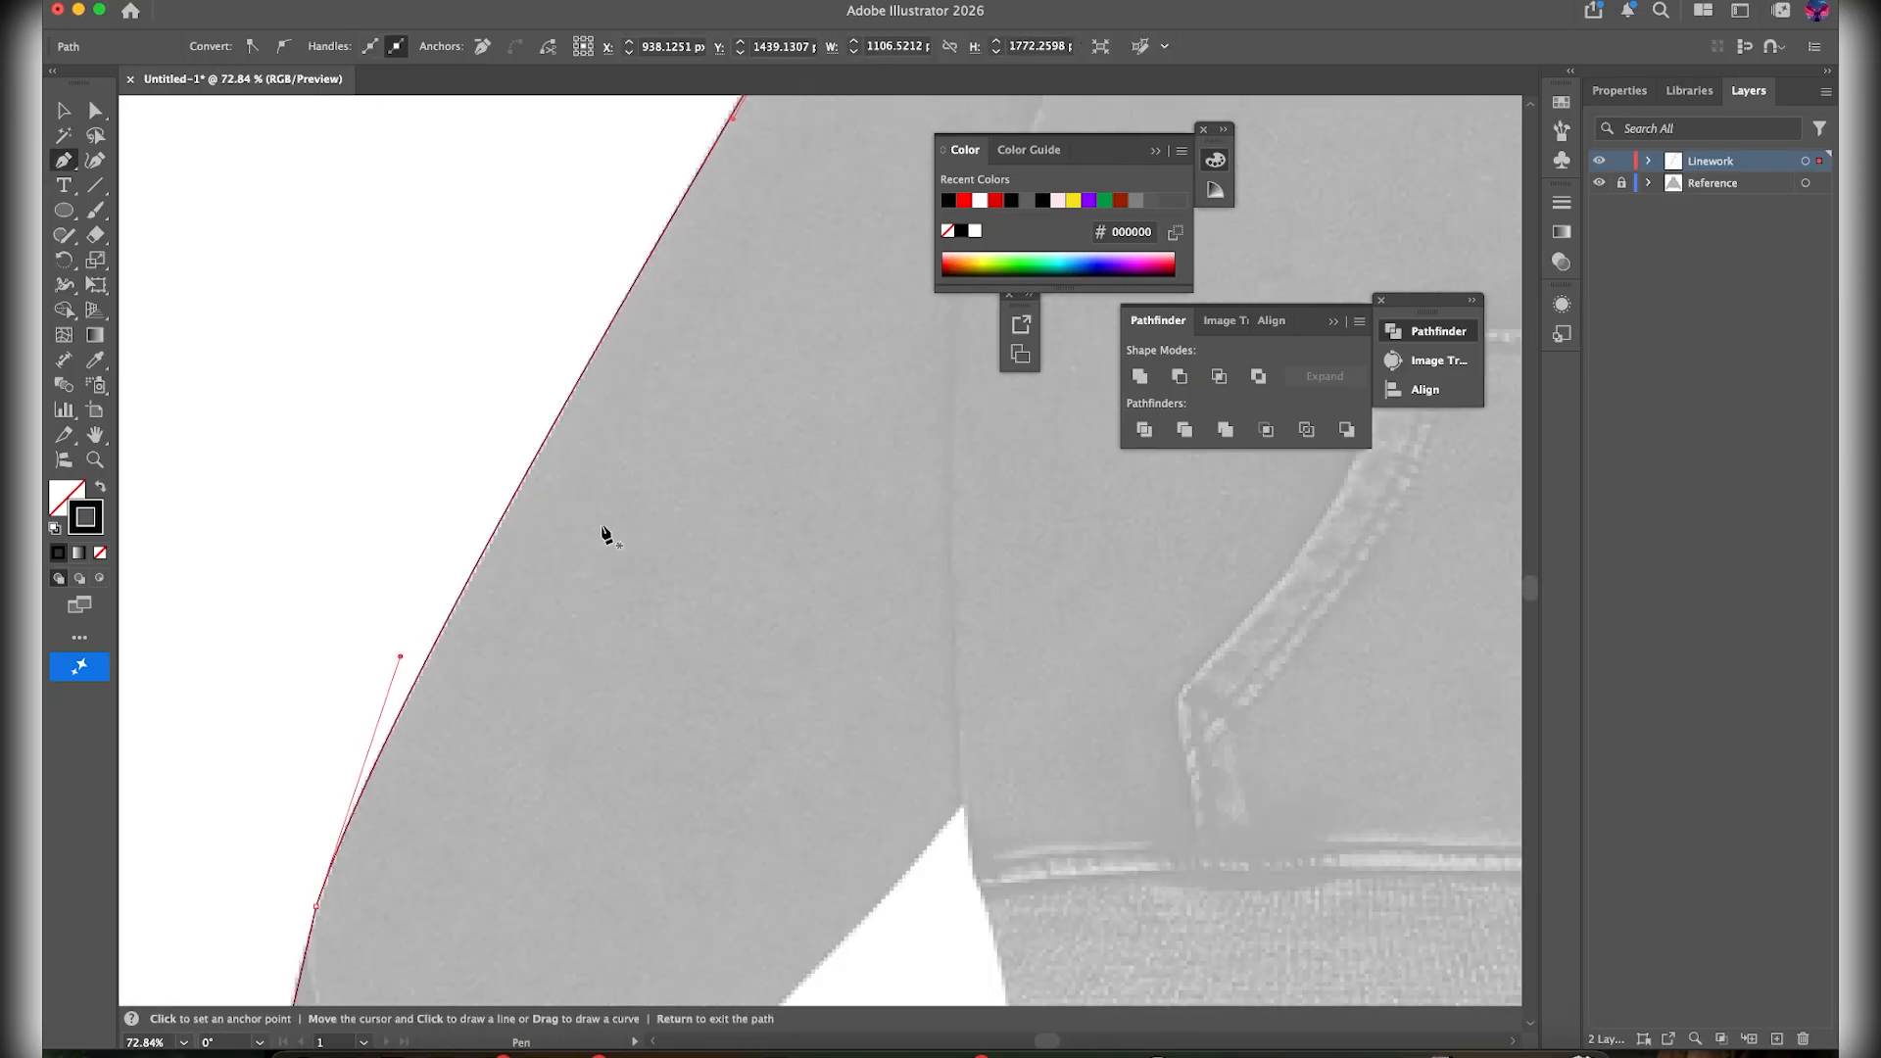
scroll(602, 529, up, 3)
scroll(676, 792, down, 8)
Trace the cuff along its outer side, bottom edge and inner side up to the sleeve's underside
click(620, 648)
drag(578, 779, 556, 811)
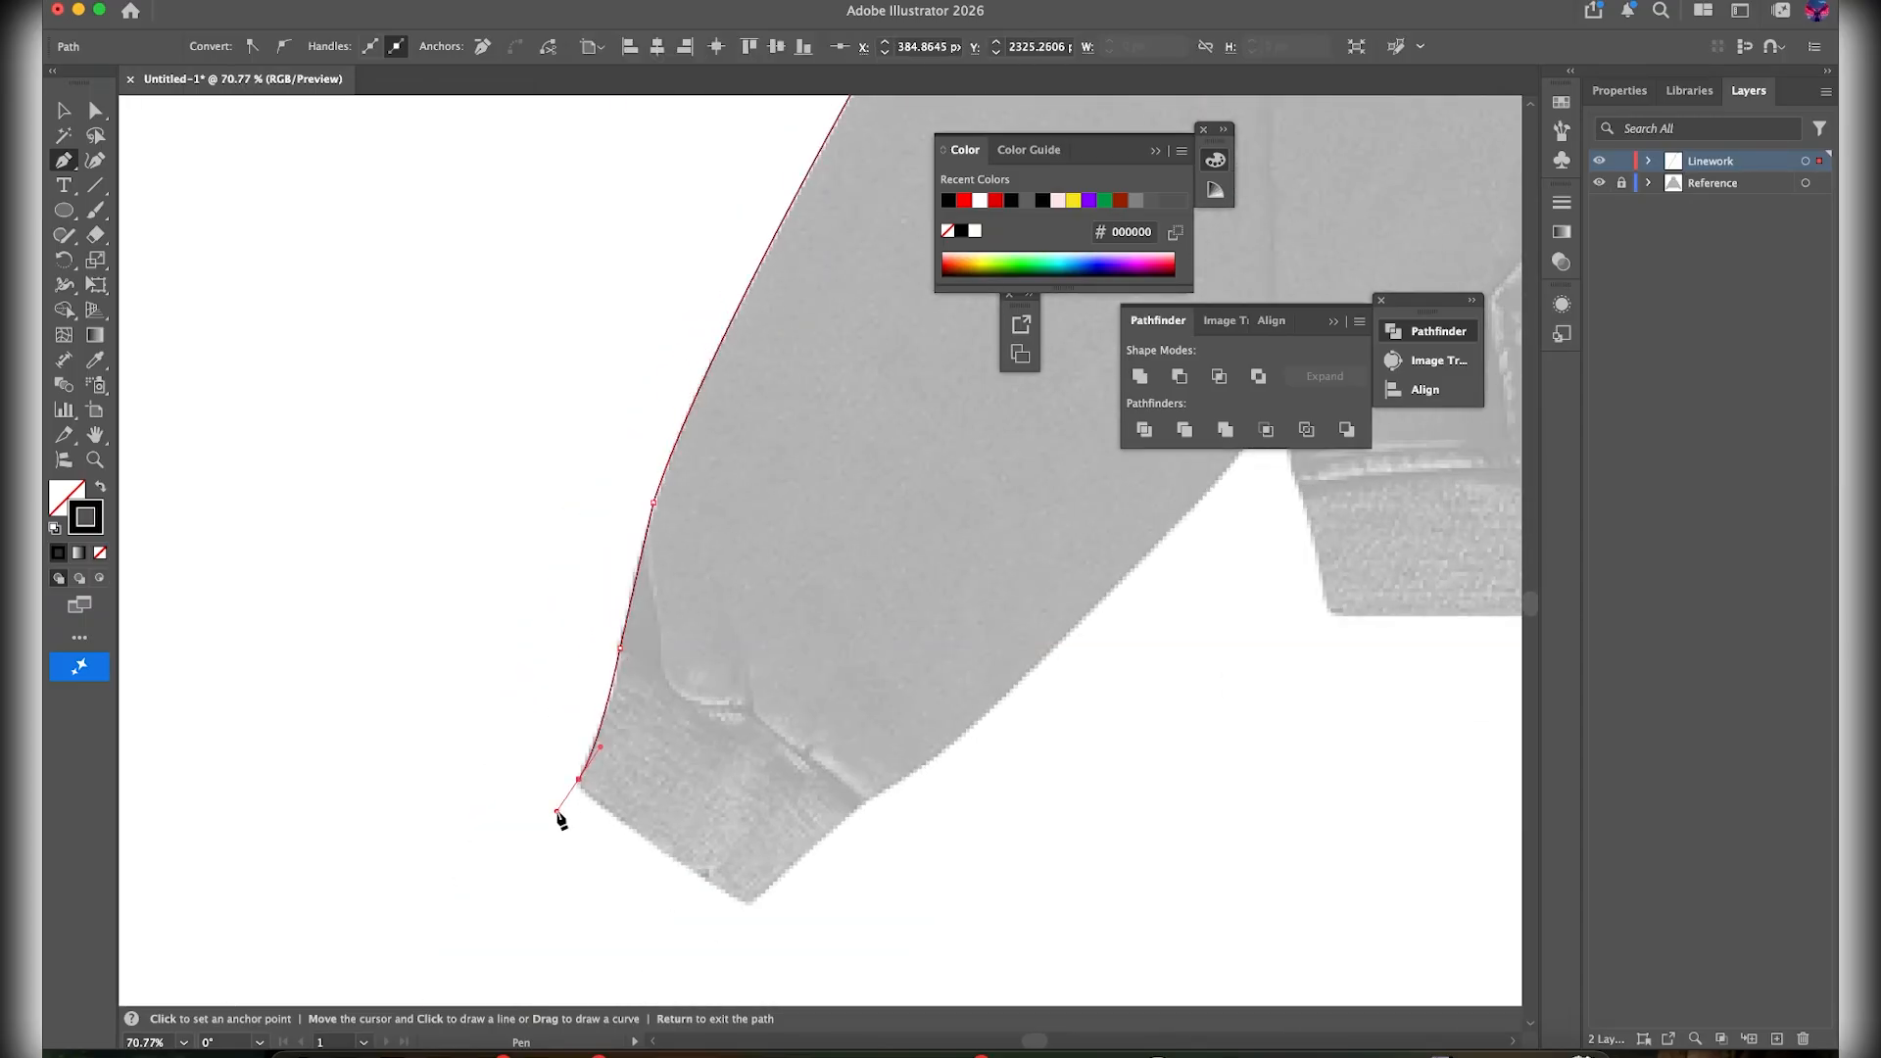
drag(748, 903, 533, 924)
key(super+z)
click(748, 632)
scroll(627, 636, right, 2)
drag(441, 602, 496, 594)
click(755, 585)
Extend the outline along the sleeve's underside to the point where it meets the body and bend it to fit
scroll(747, 592, right, 3)
scroll(747, 592, up, 3)
scroll(644, 698, right, 2)
scroll(643, 698, up, 1)
click(779, 511)
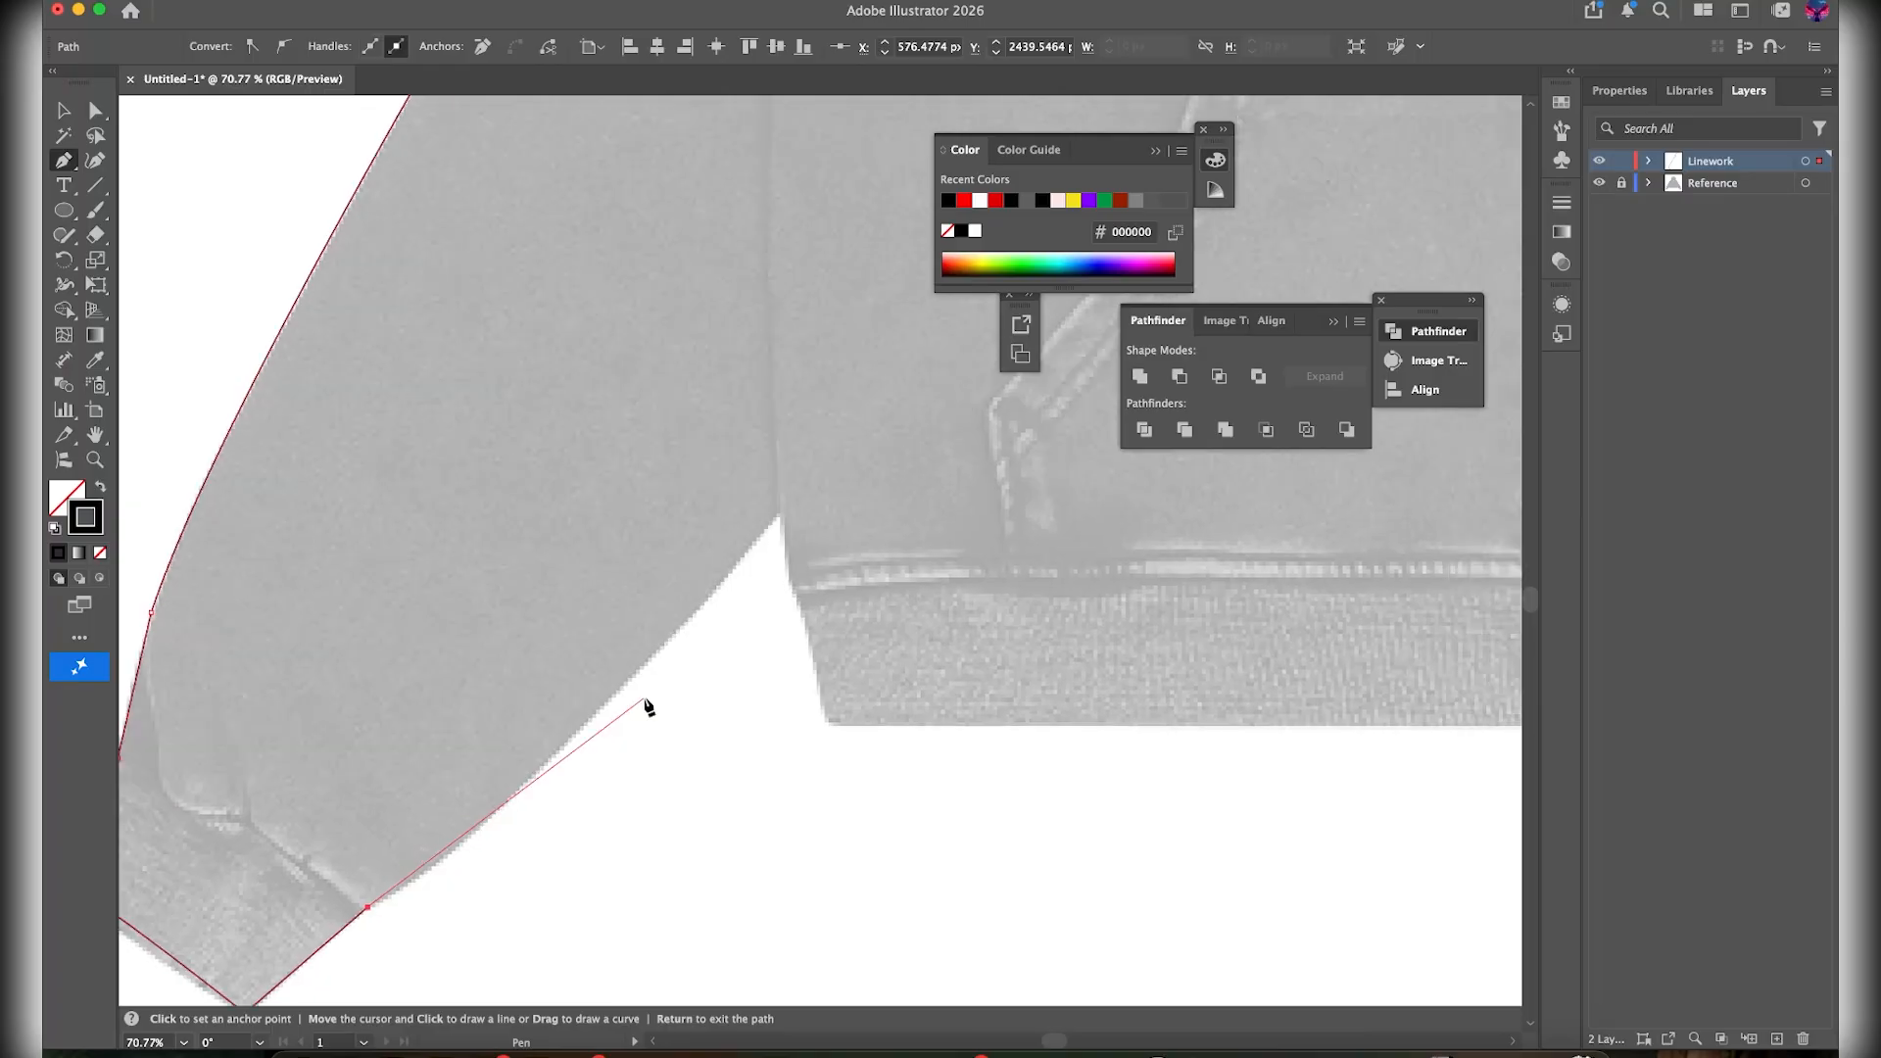
drag(574, 707, 571, 747)
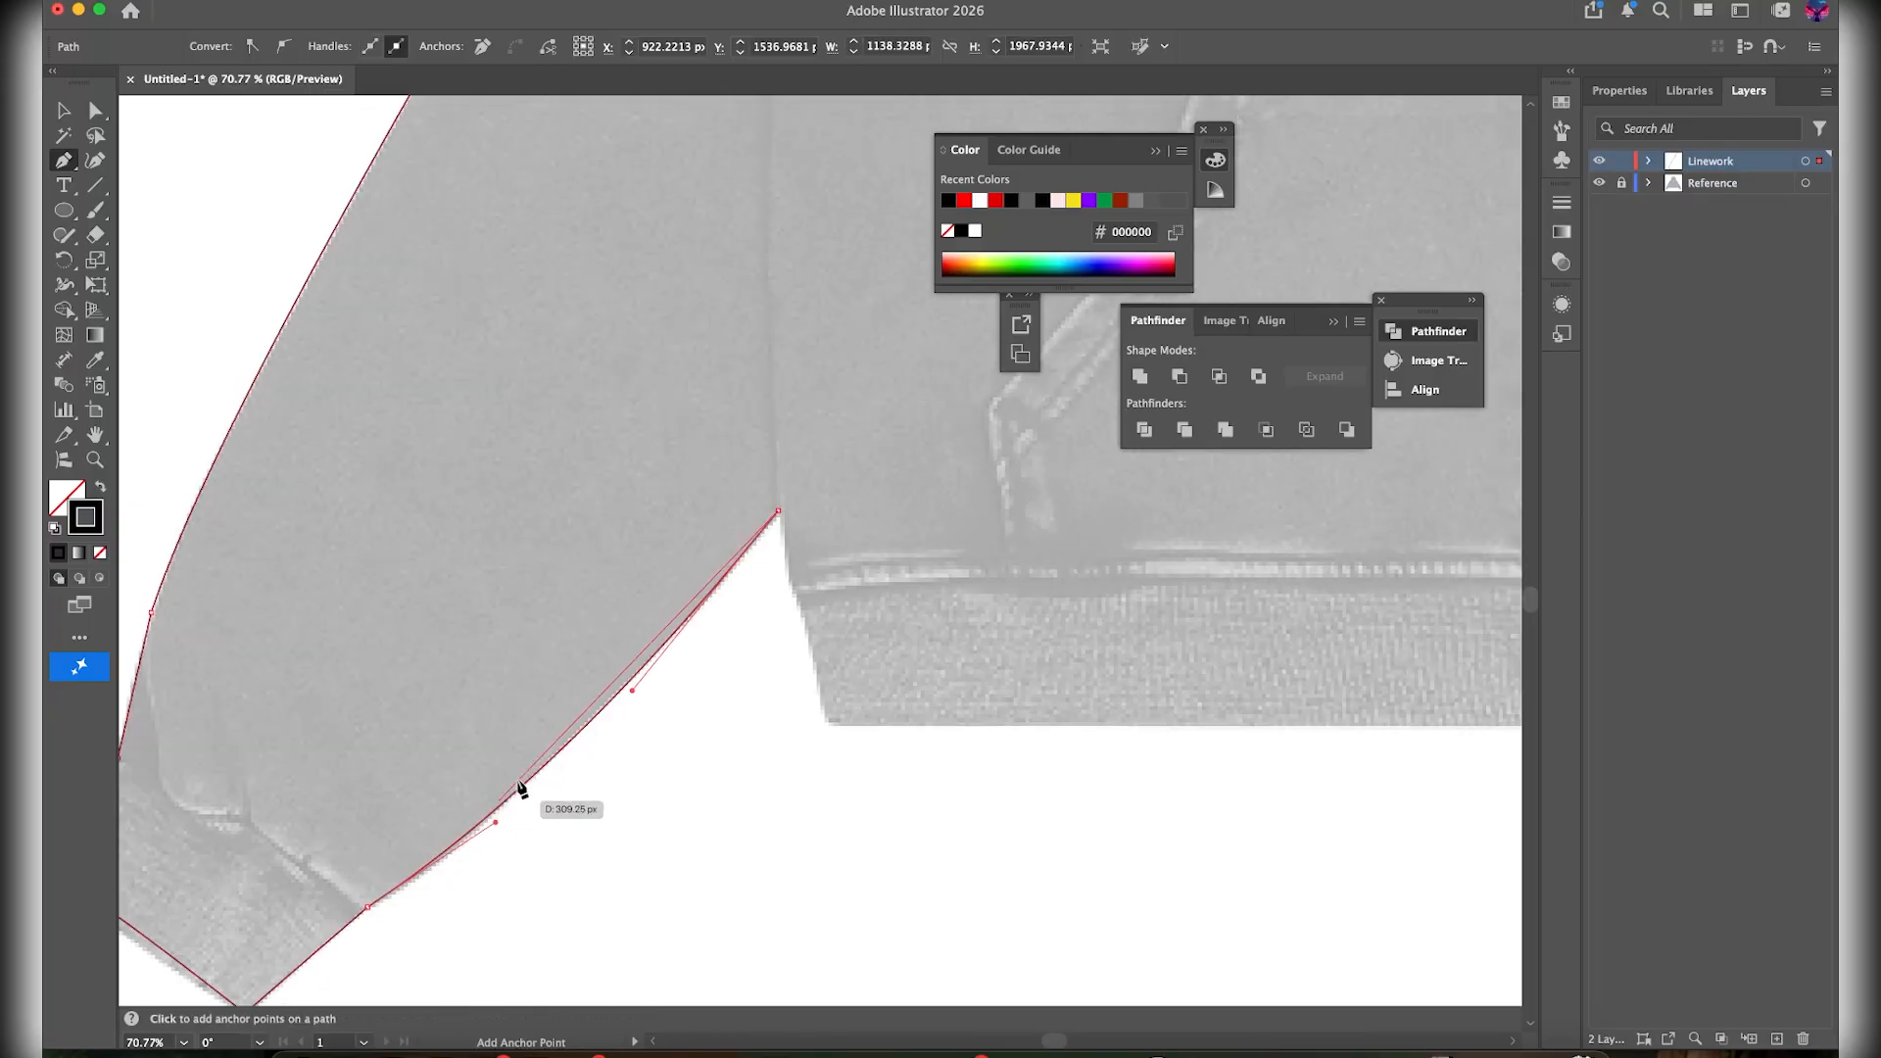
Round the corner where the cuff meets the sleeve's underside
key(z)
drag(399, 819, 676, 672)
key(a)
click(548, 769)
drag(563, 786, 891, 970)
Continue the outline from the sleeve and body junction down the side of the hem rib and along its bottom edge
scroll(584, 672, down, 5)
scroll(584, 672, up, 5)
scroll(584, 672, right, 3)
scroll(591, 826, down, 1)
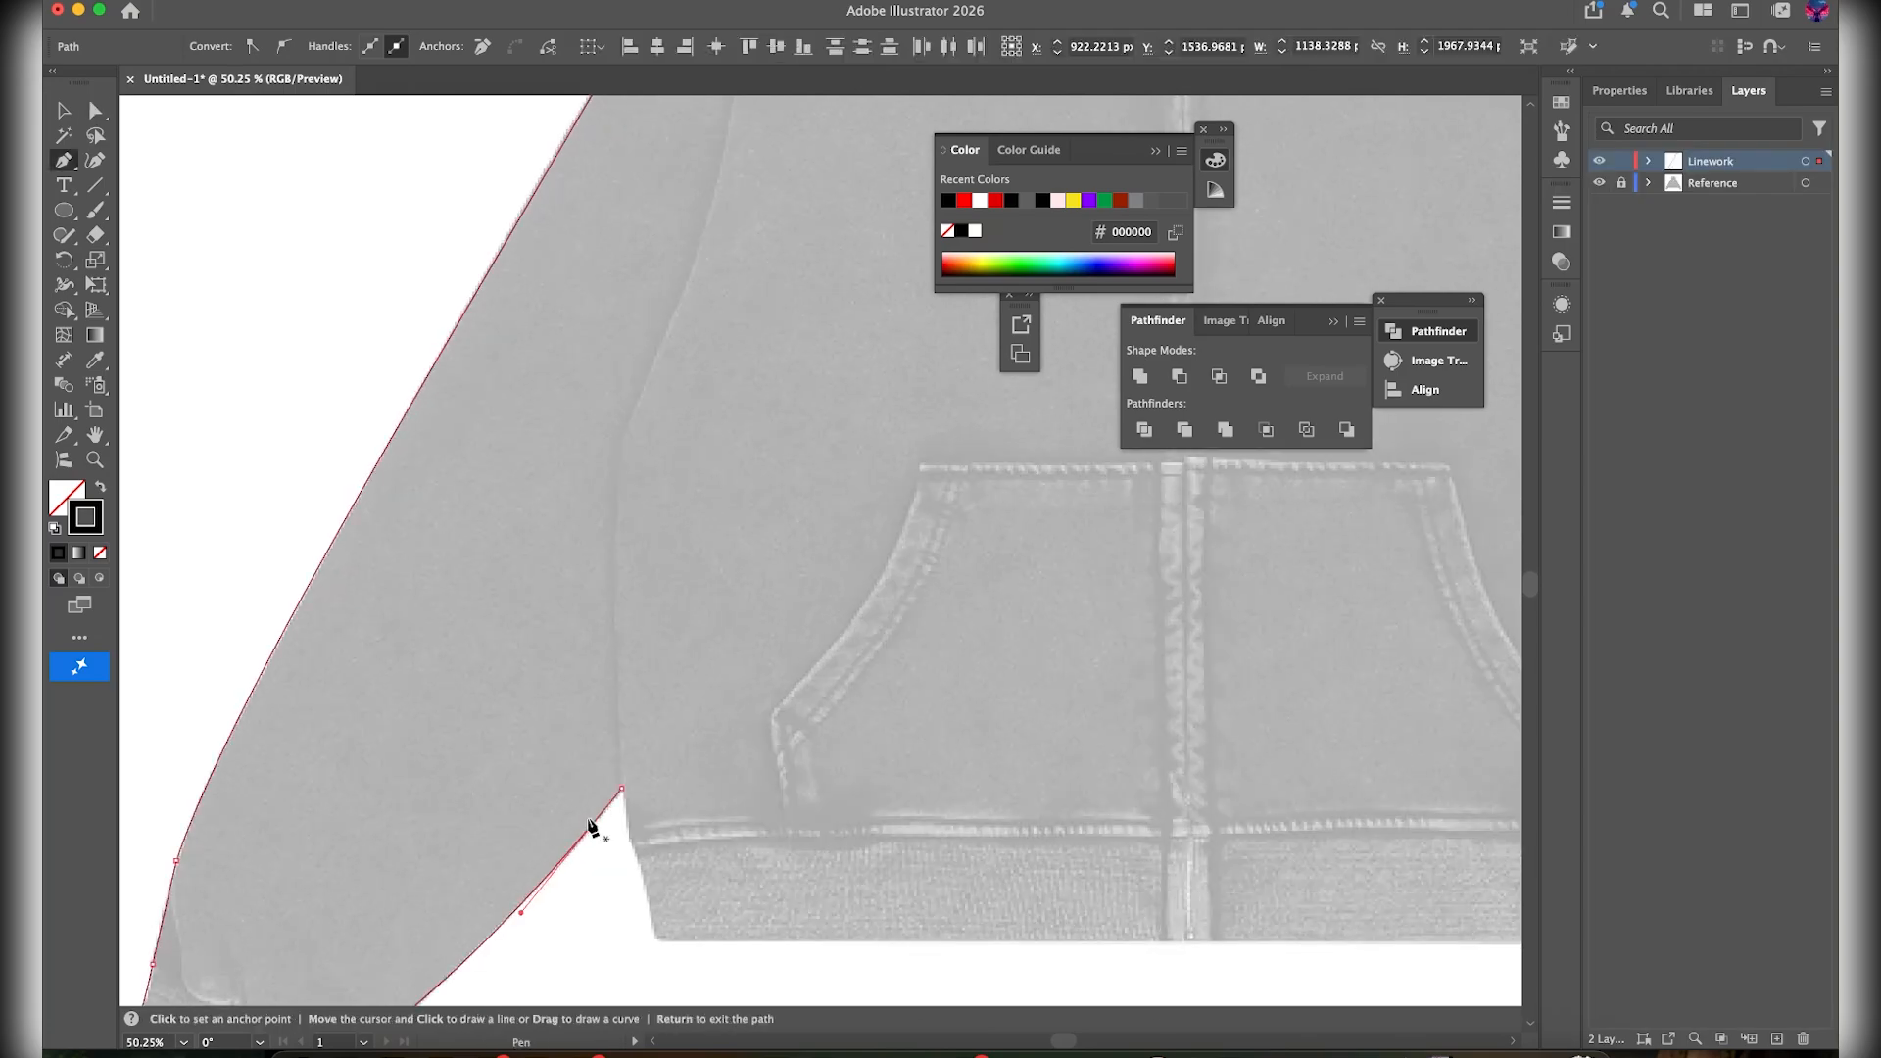
scroll(591, 826, up, 5)
key(p)
click(608, 616)
drag(633, 729, 643, 752)
click(673, 913)
scroll(1291, 911, right, 3)
scroll(1291, 911, down, 1)
click(985, 867)
Curve the hem rib's side edge and round its upper and bottom corners to match the photo
key(a)
drag(487, 781, 496, 719)
drag(506, 867, 538, 835)
key(super+z)
key(a)
click(465, 683)
drag(485, 673, 517, 651)
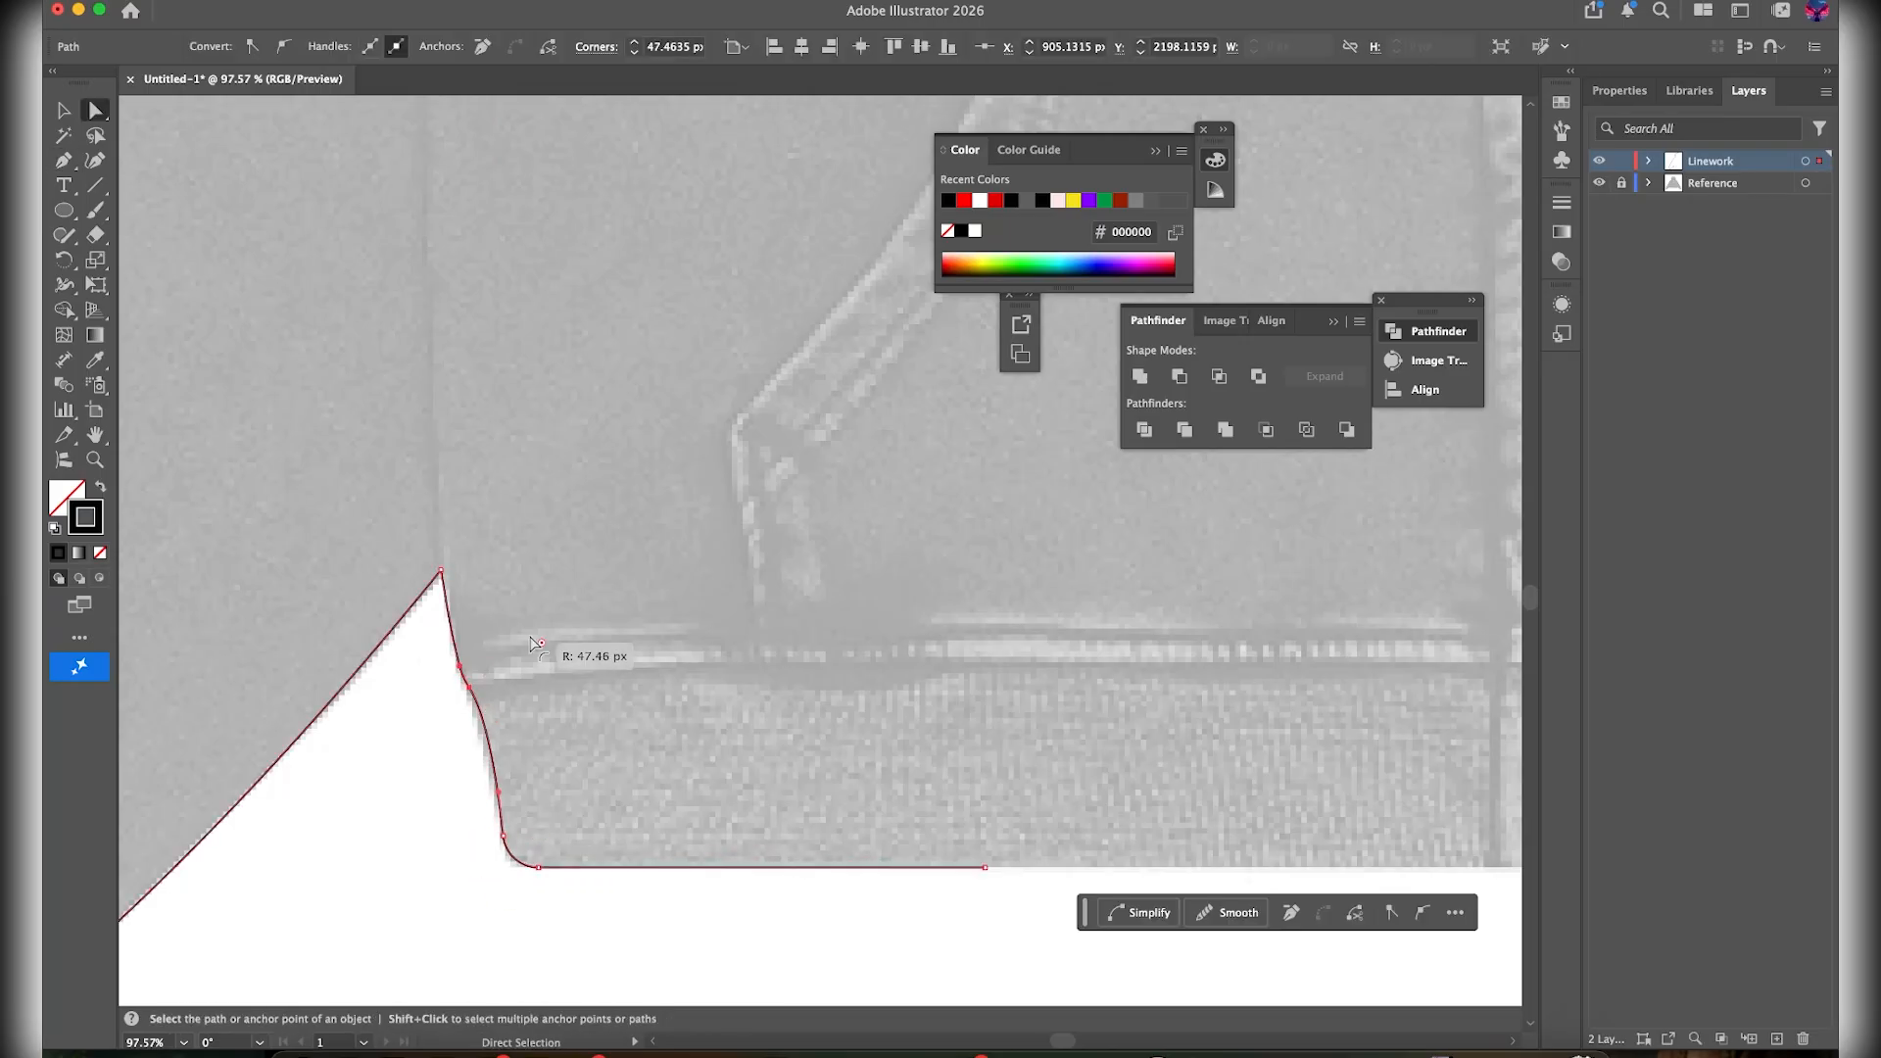
click(656, 588)
Draw a separate path along the armhole seam from above the shoulder down past the sleeve and body junction
scroll(663, 584, up, 5)
scroll(663, 584, down, 6)
scroll(663, 584, down, 2)
key(p)
click(654, 253)
scroll(588, 441, down, 3)
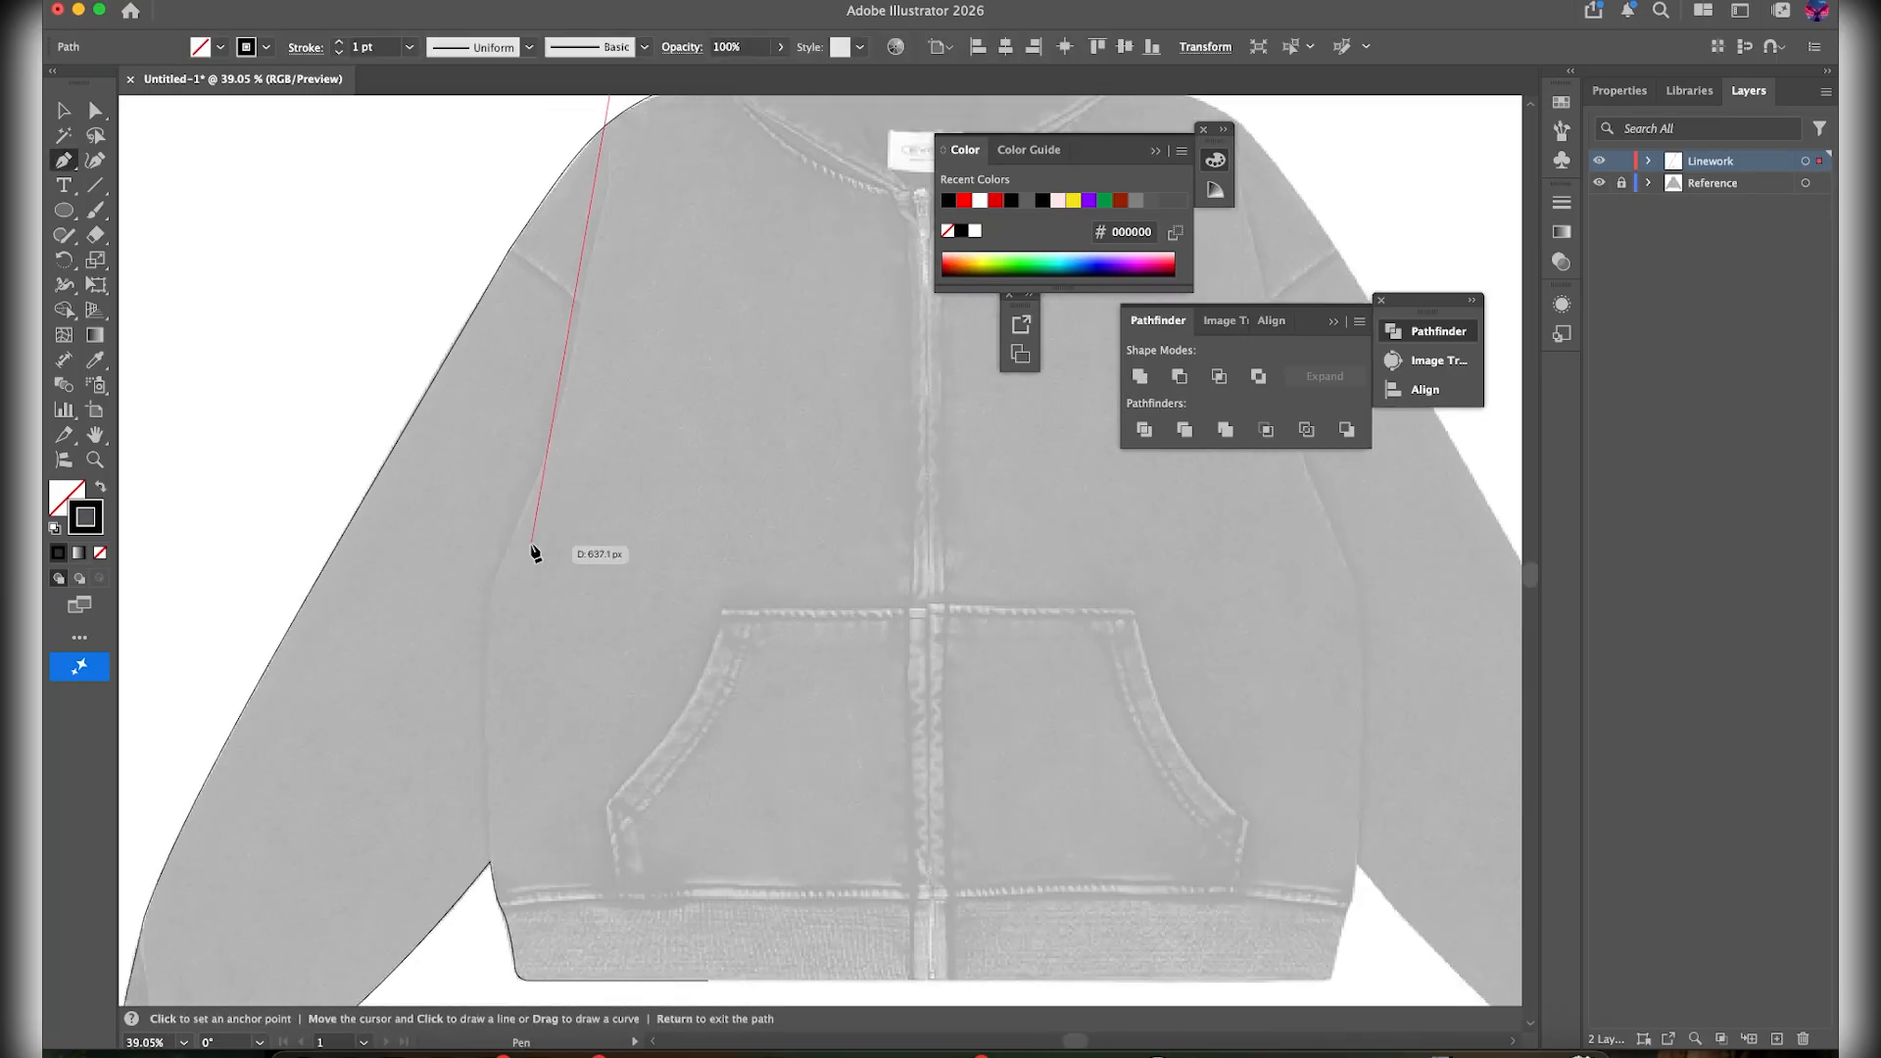
scroll(494, 470, down, 8)
scroll(576, 580, up, 10)
click(559, 537)
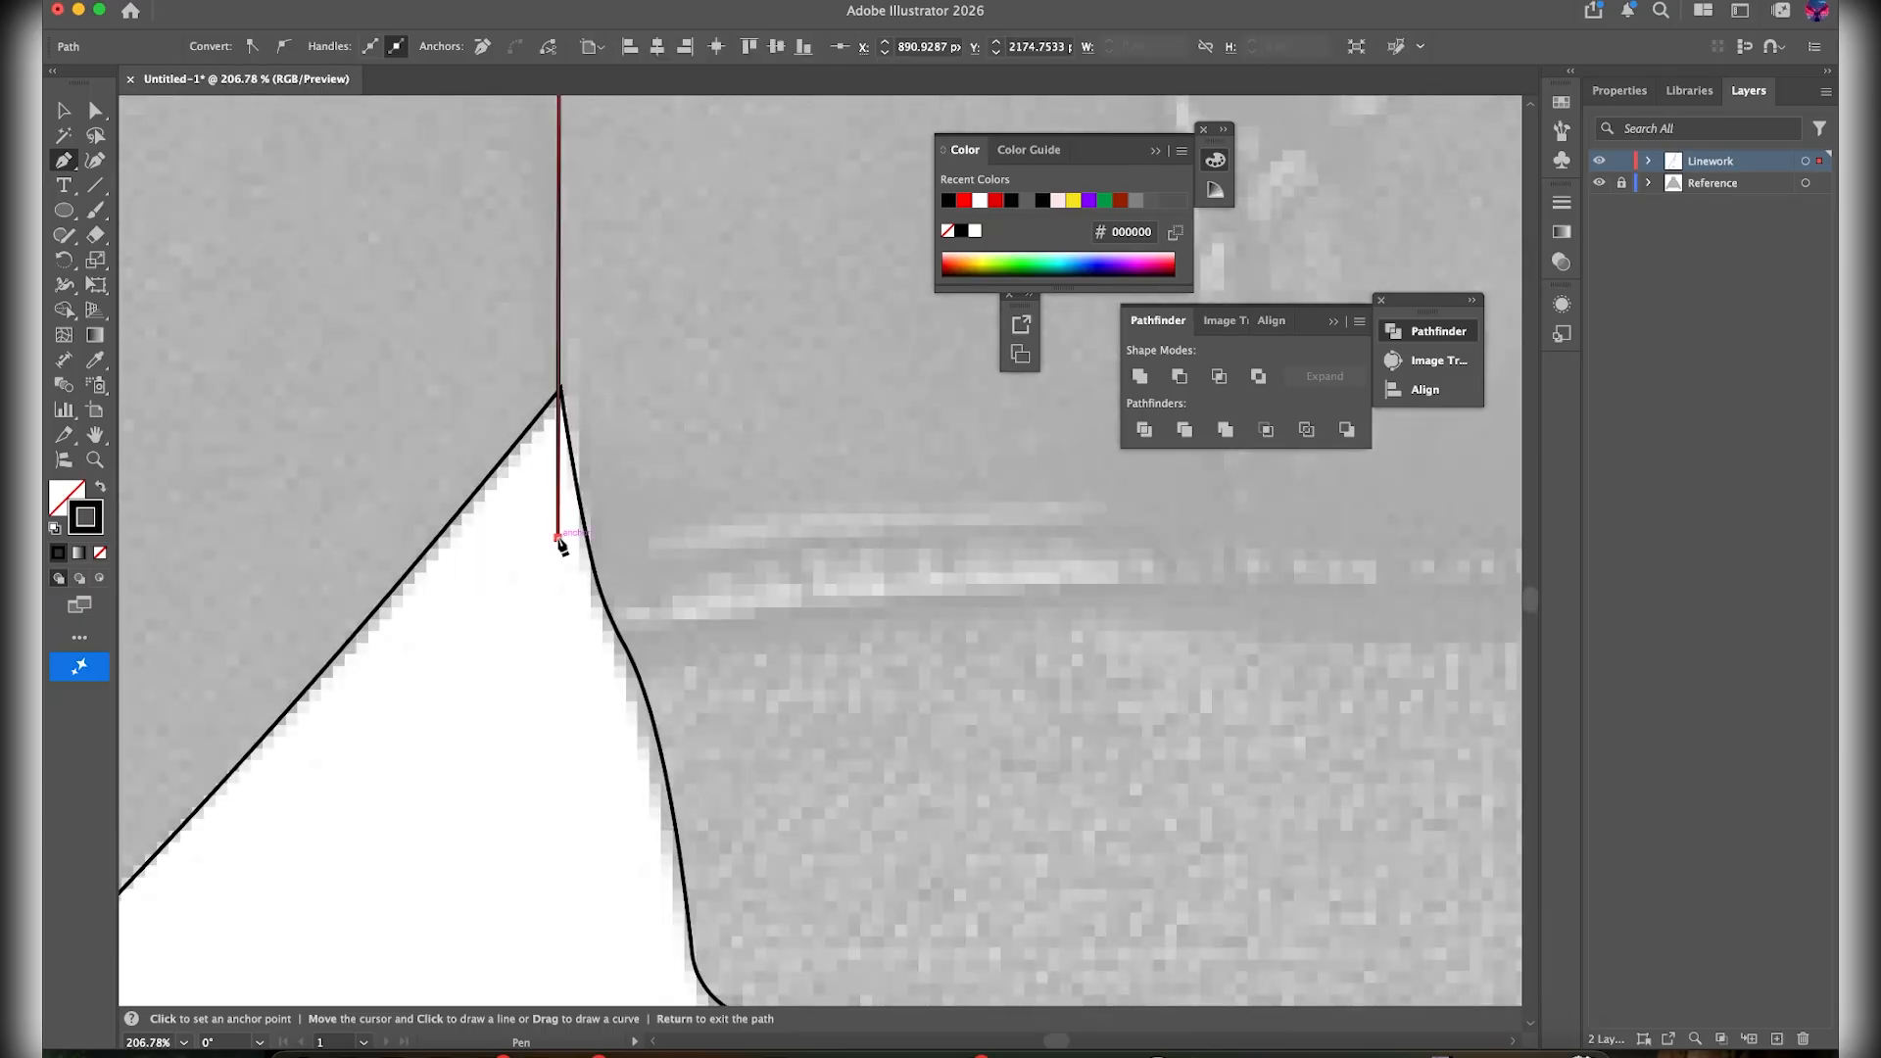
key(a)
click(549, 490)
Select all the linework and trim the armhole seam's overshooting ends at the shoulder and underarm with the Shape Builder tool
scroll(548, 490, down, 10)
scroll(537, 294, up, 4)
key(v)
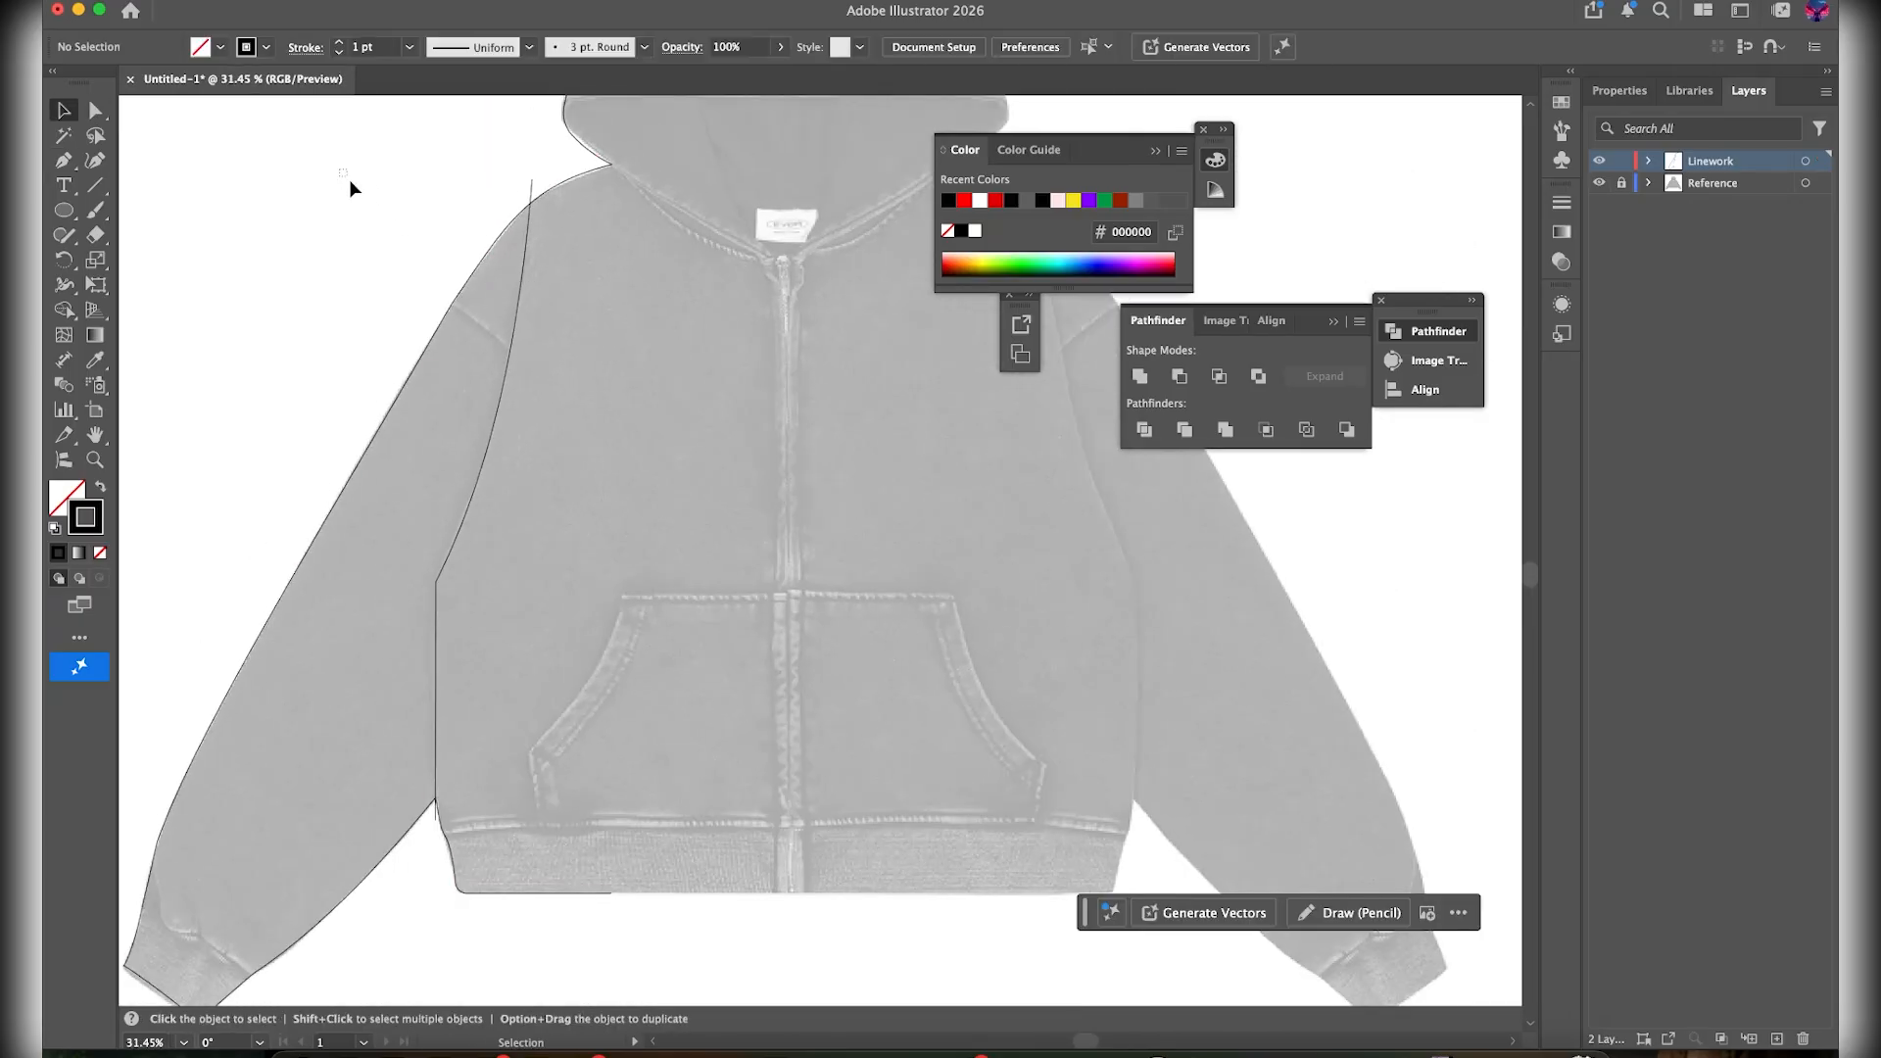
drag(726, 894, 725, 895)
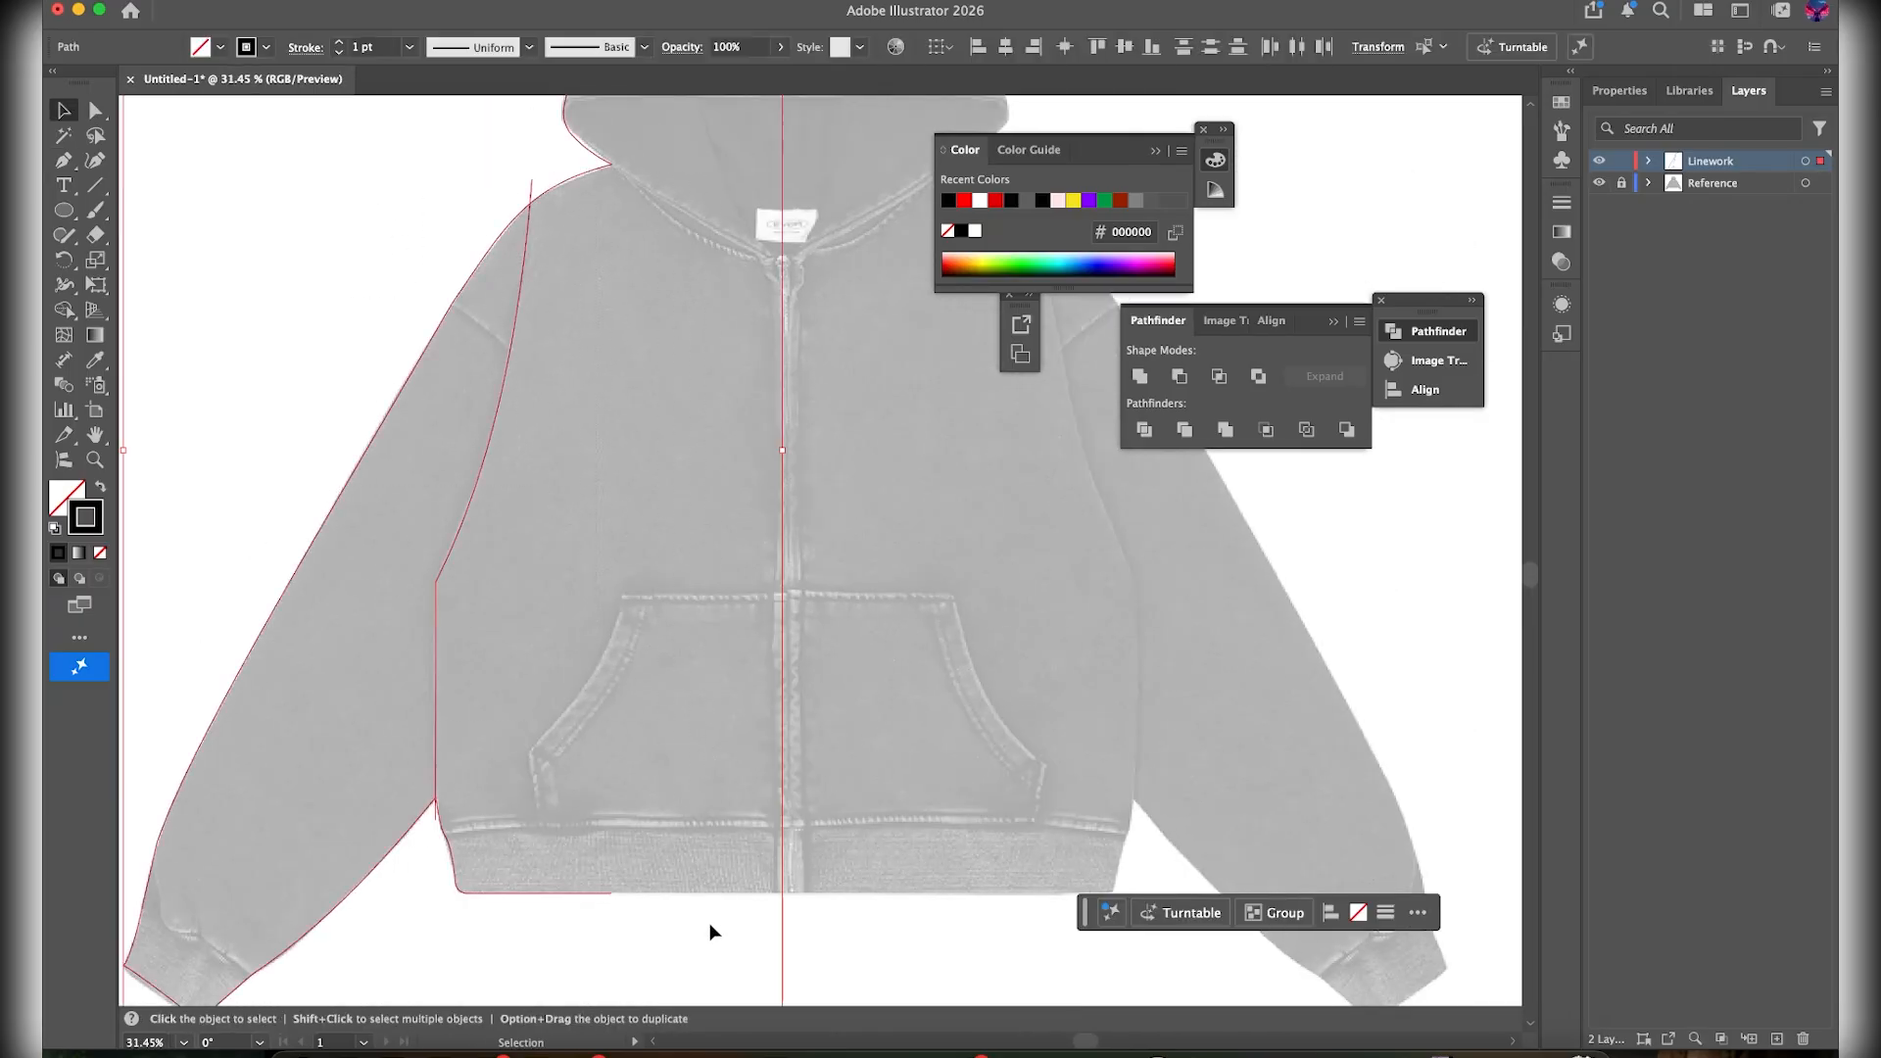
key(super+shift+b)
key(shift+m)
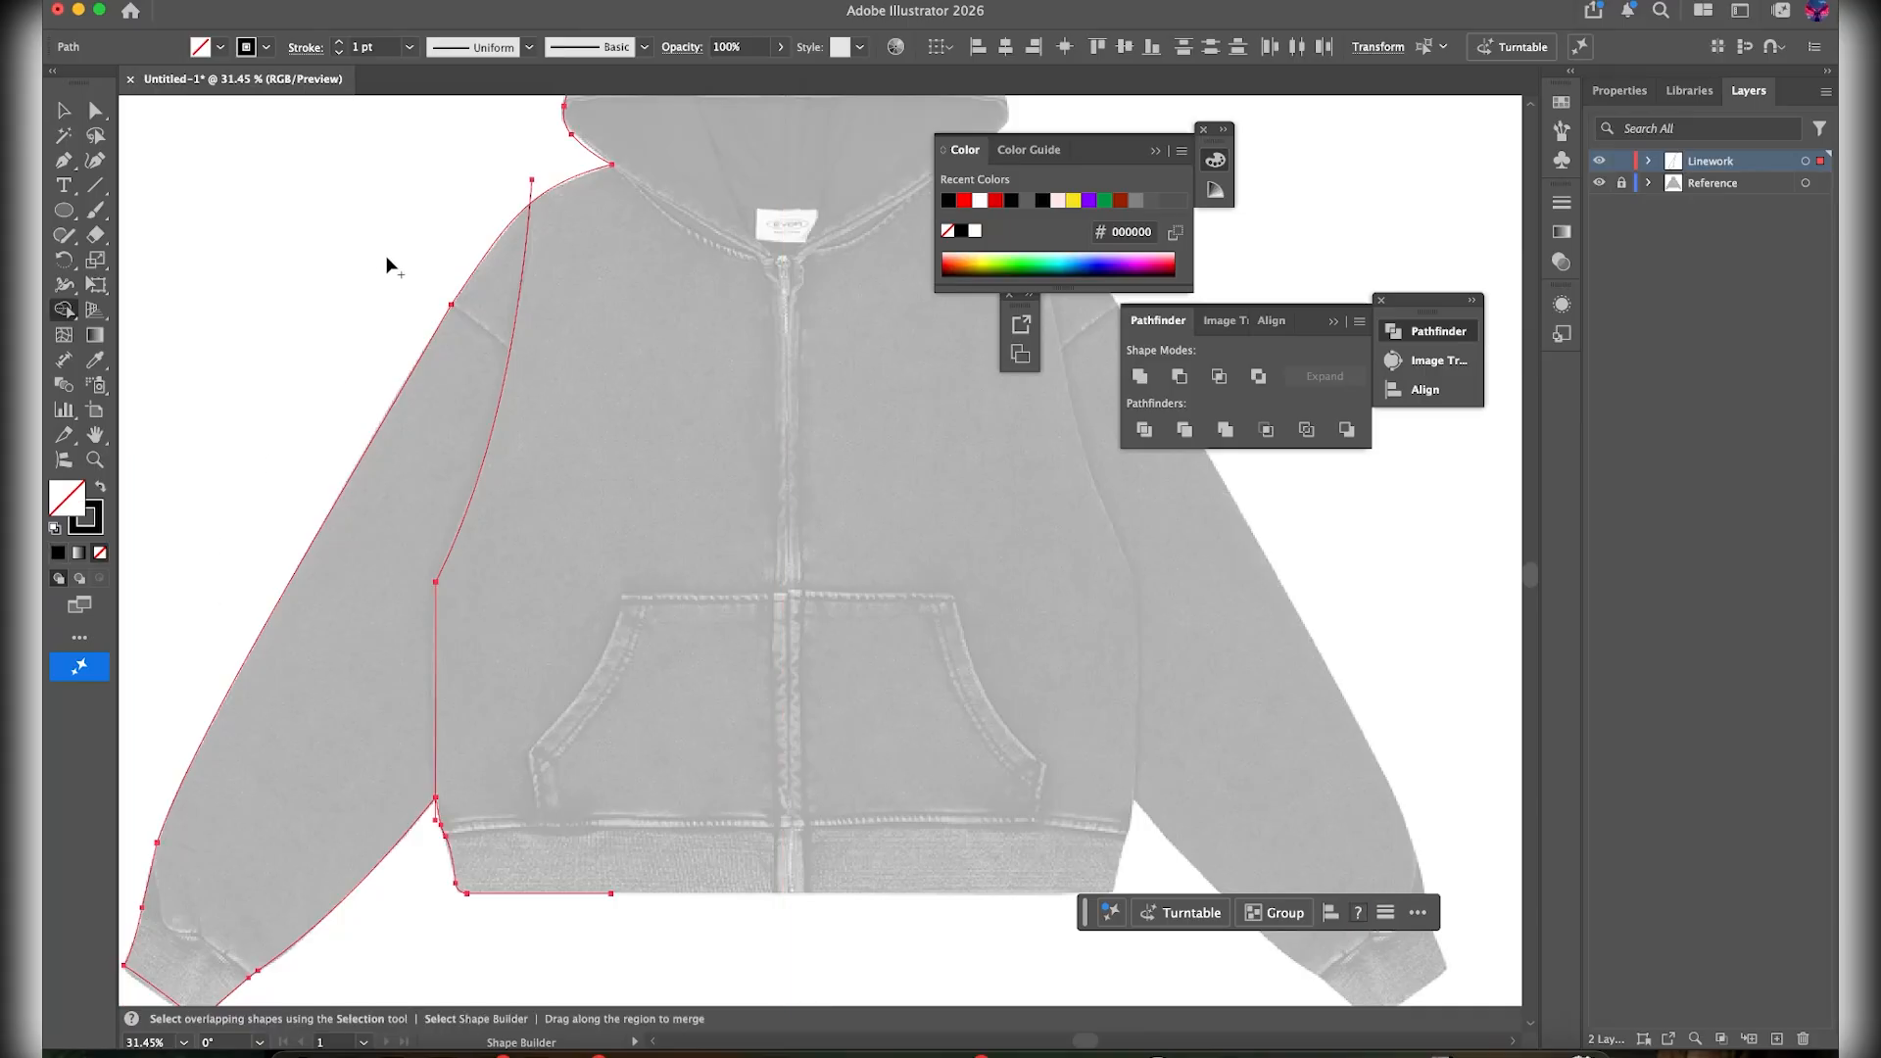
scroll(495, 159, up, 5)
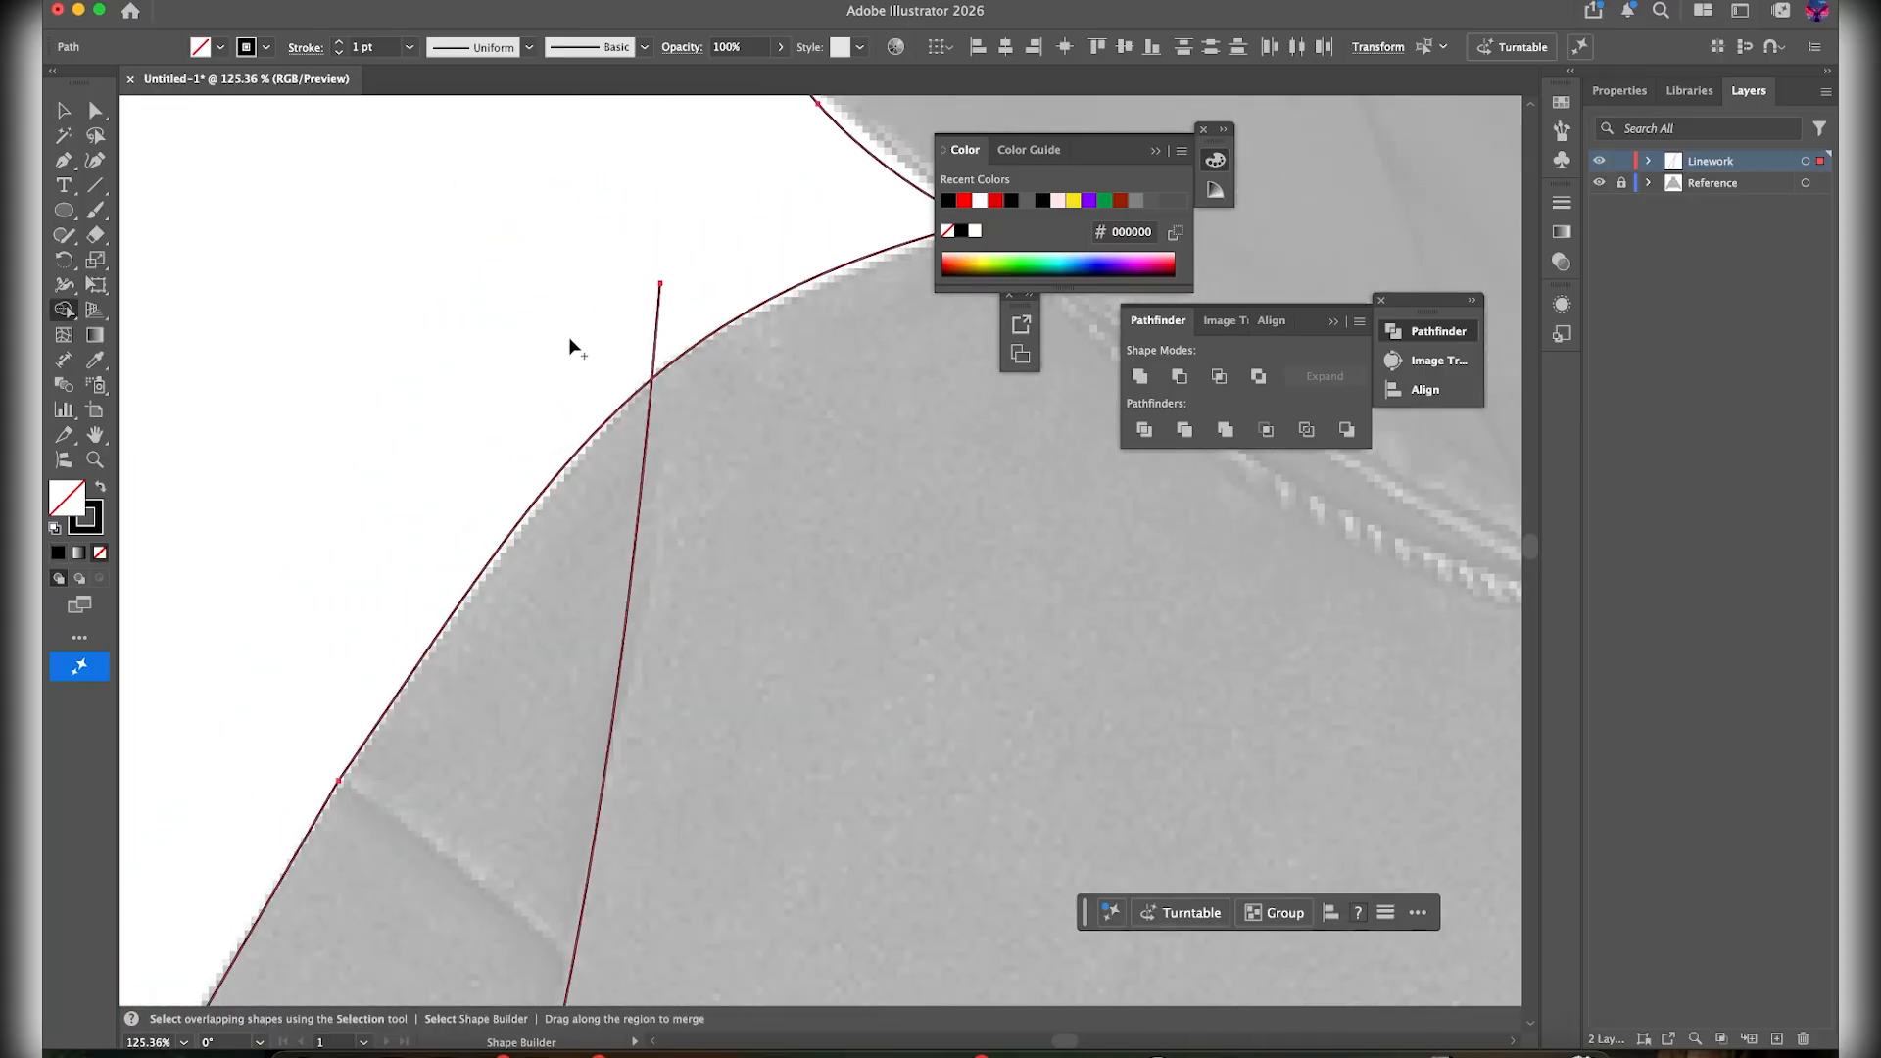
alt+click(686, 312)
scroll(707, 280, down, 15)
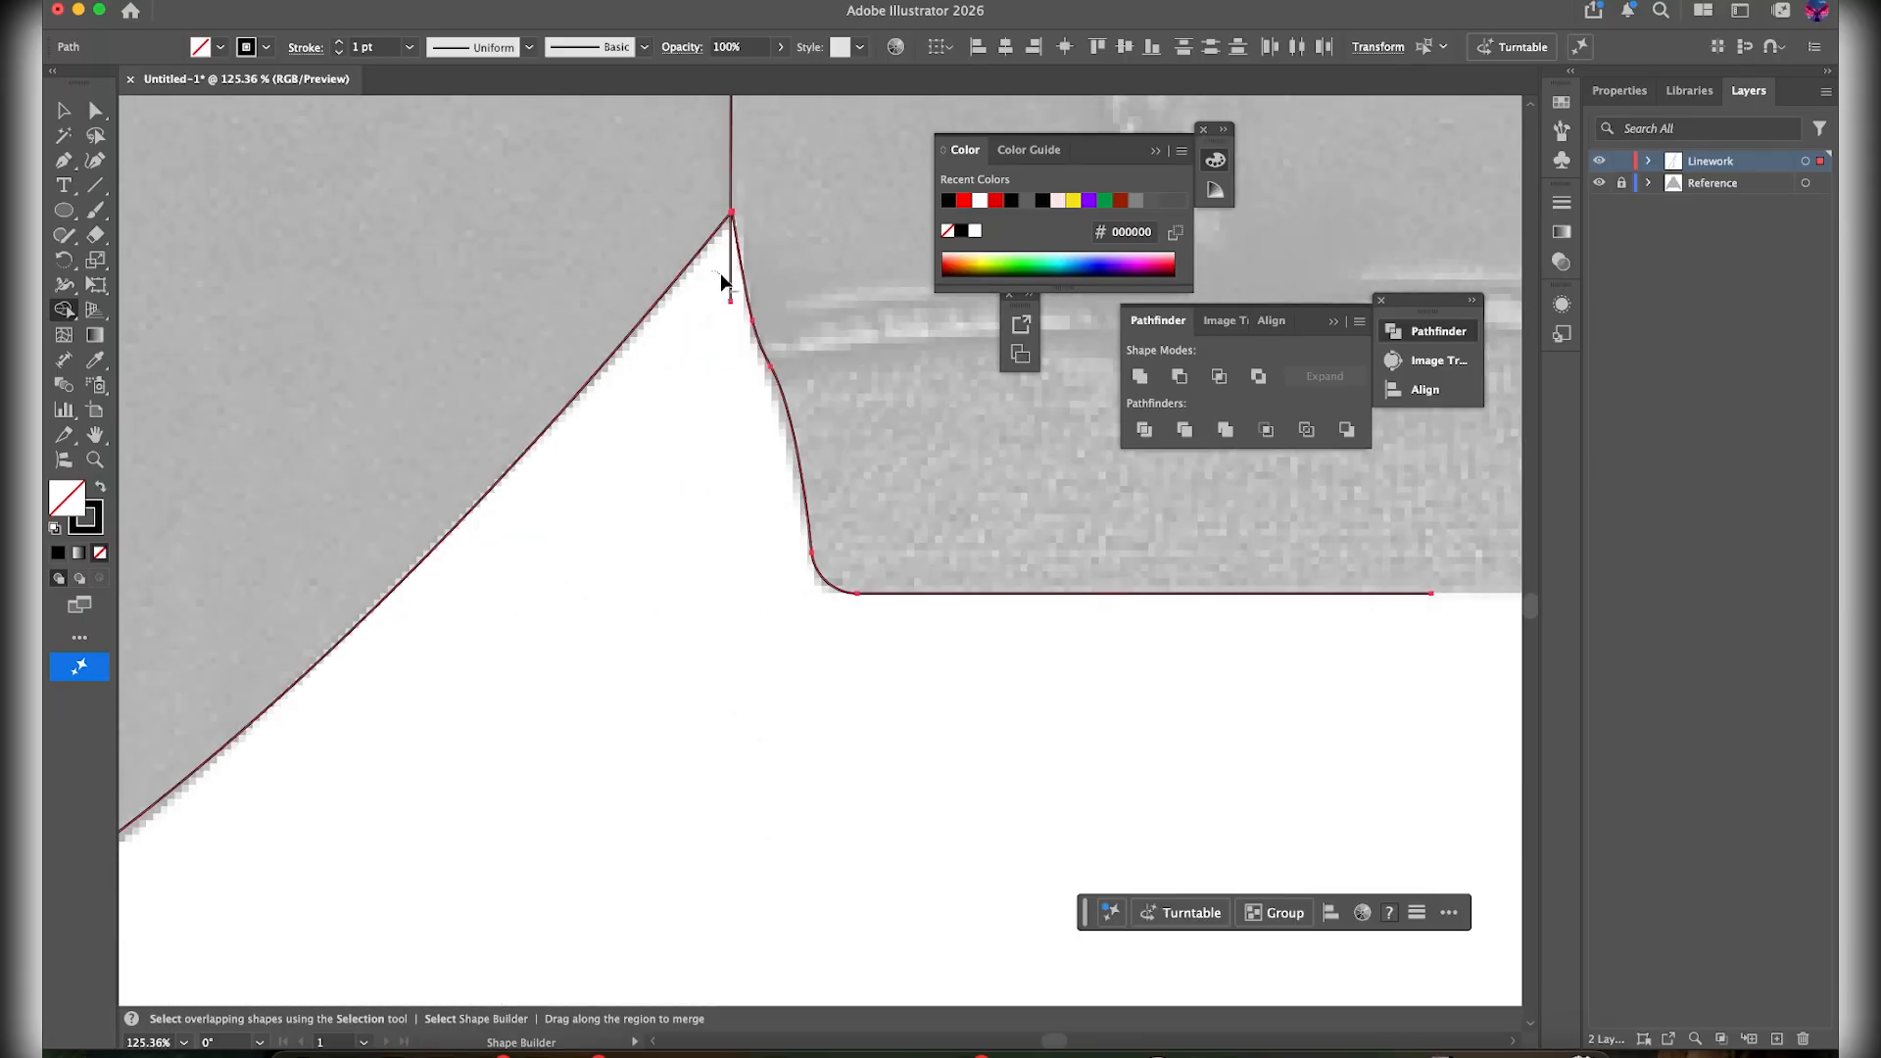
scroll(774, 201, down, 5)
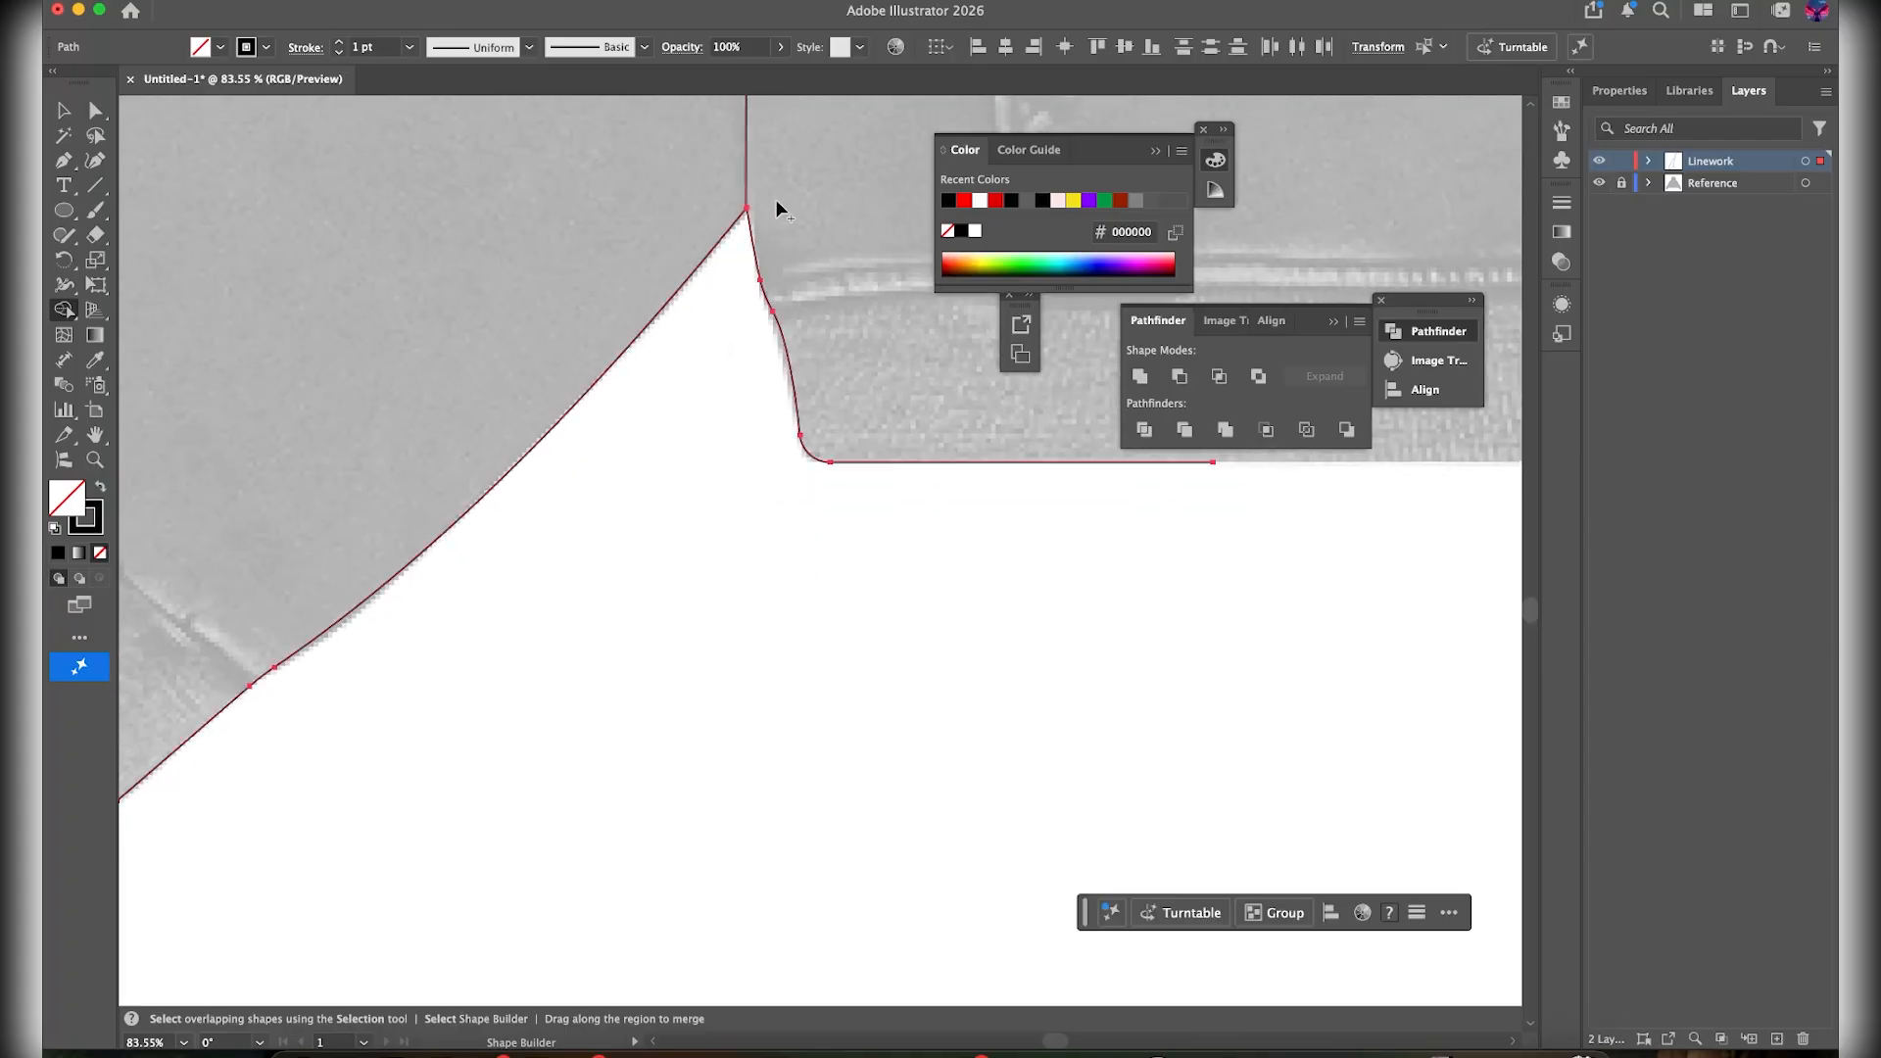
Inspect the trimmed ends of the armhole seam at the shoulder and the underarm
scroll(701, 361, up, 15)
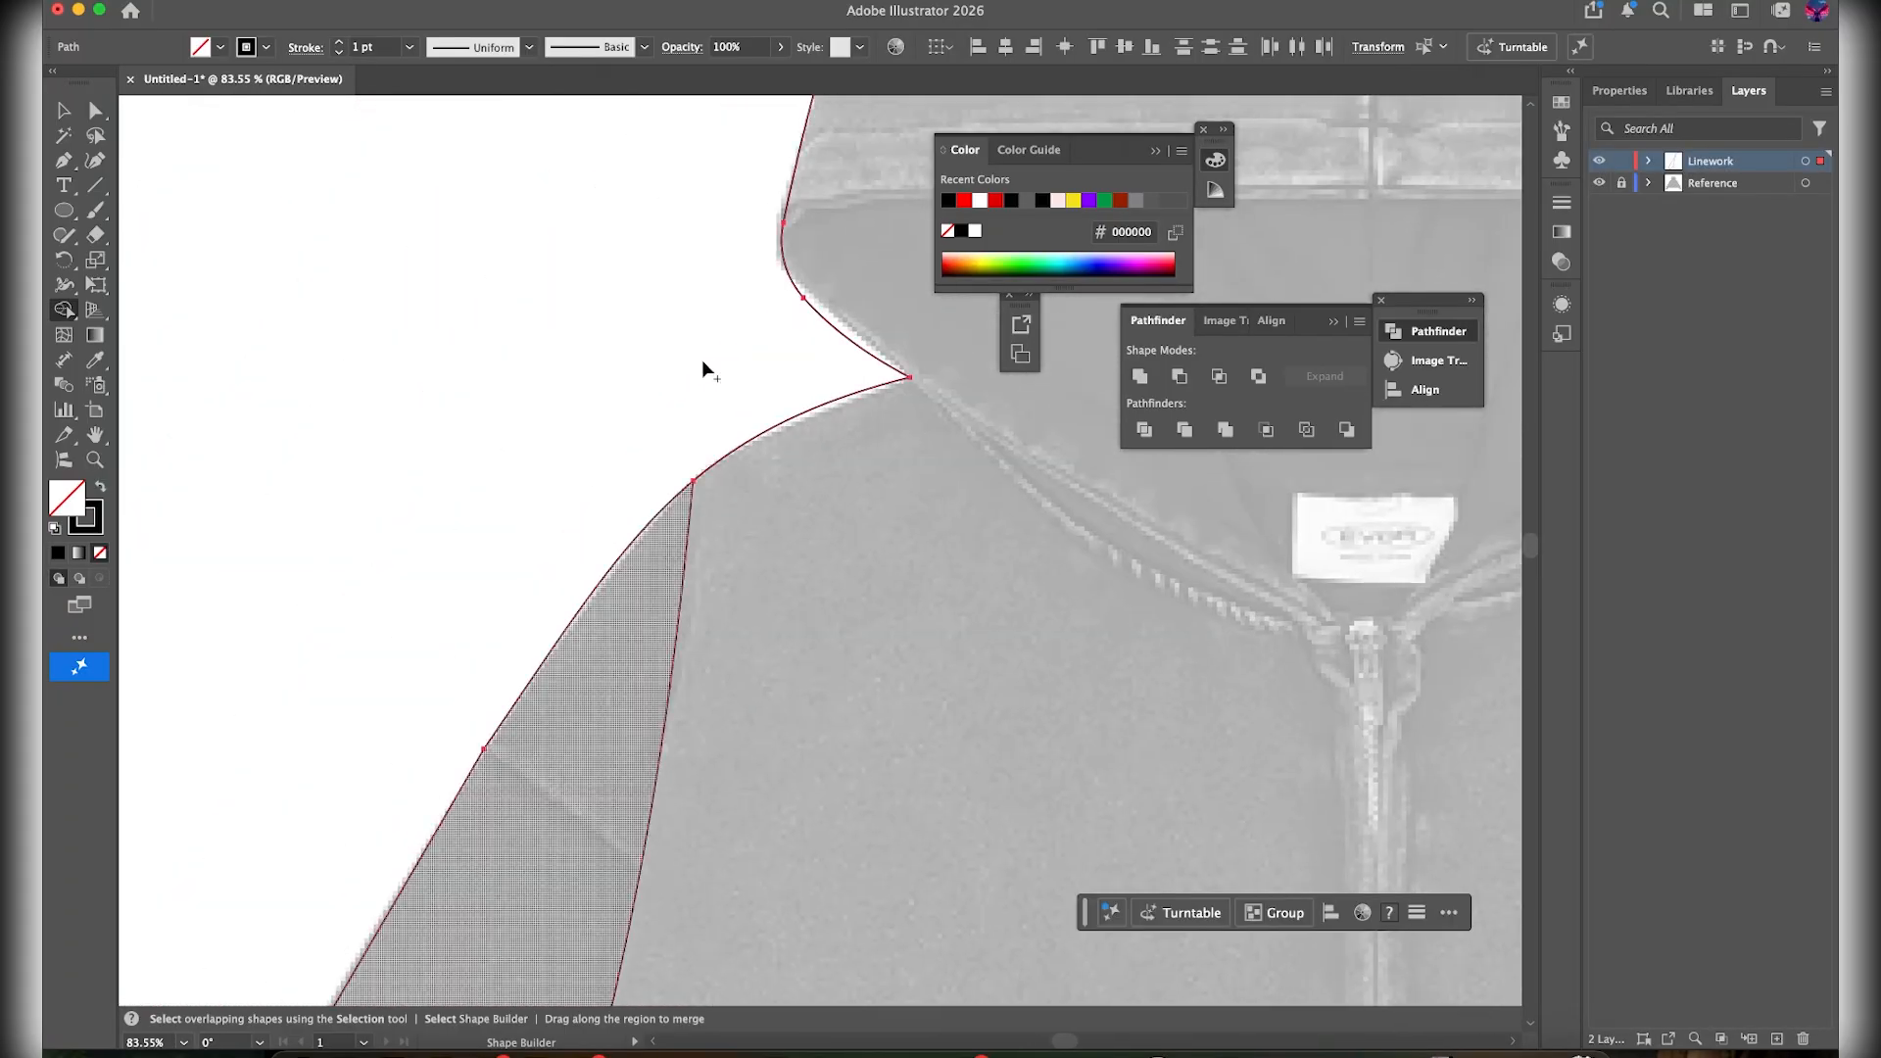
scroll(743, 517, up, 5)
scroll(743, 517, down, 3)
scroll(743, 517, down, 12)
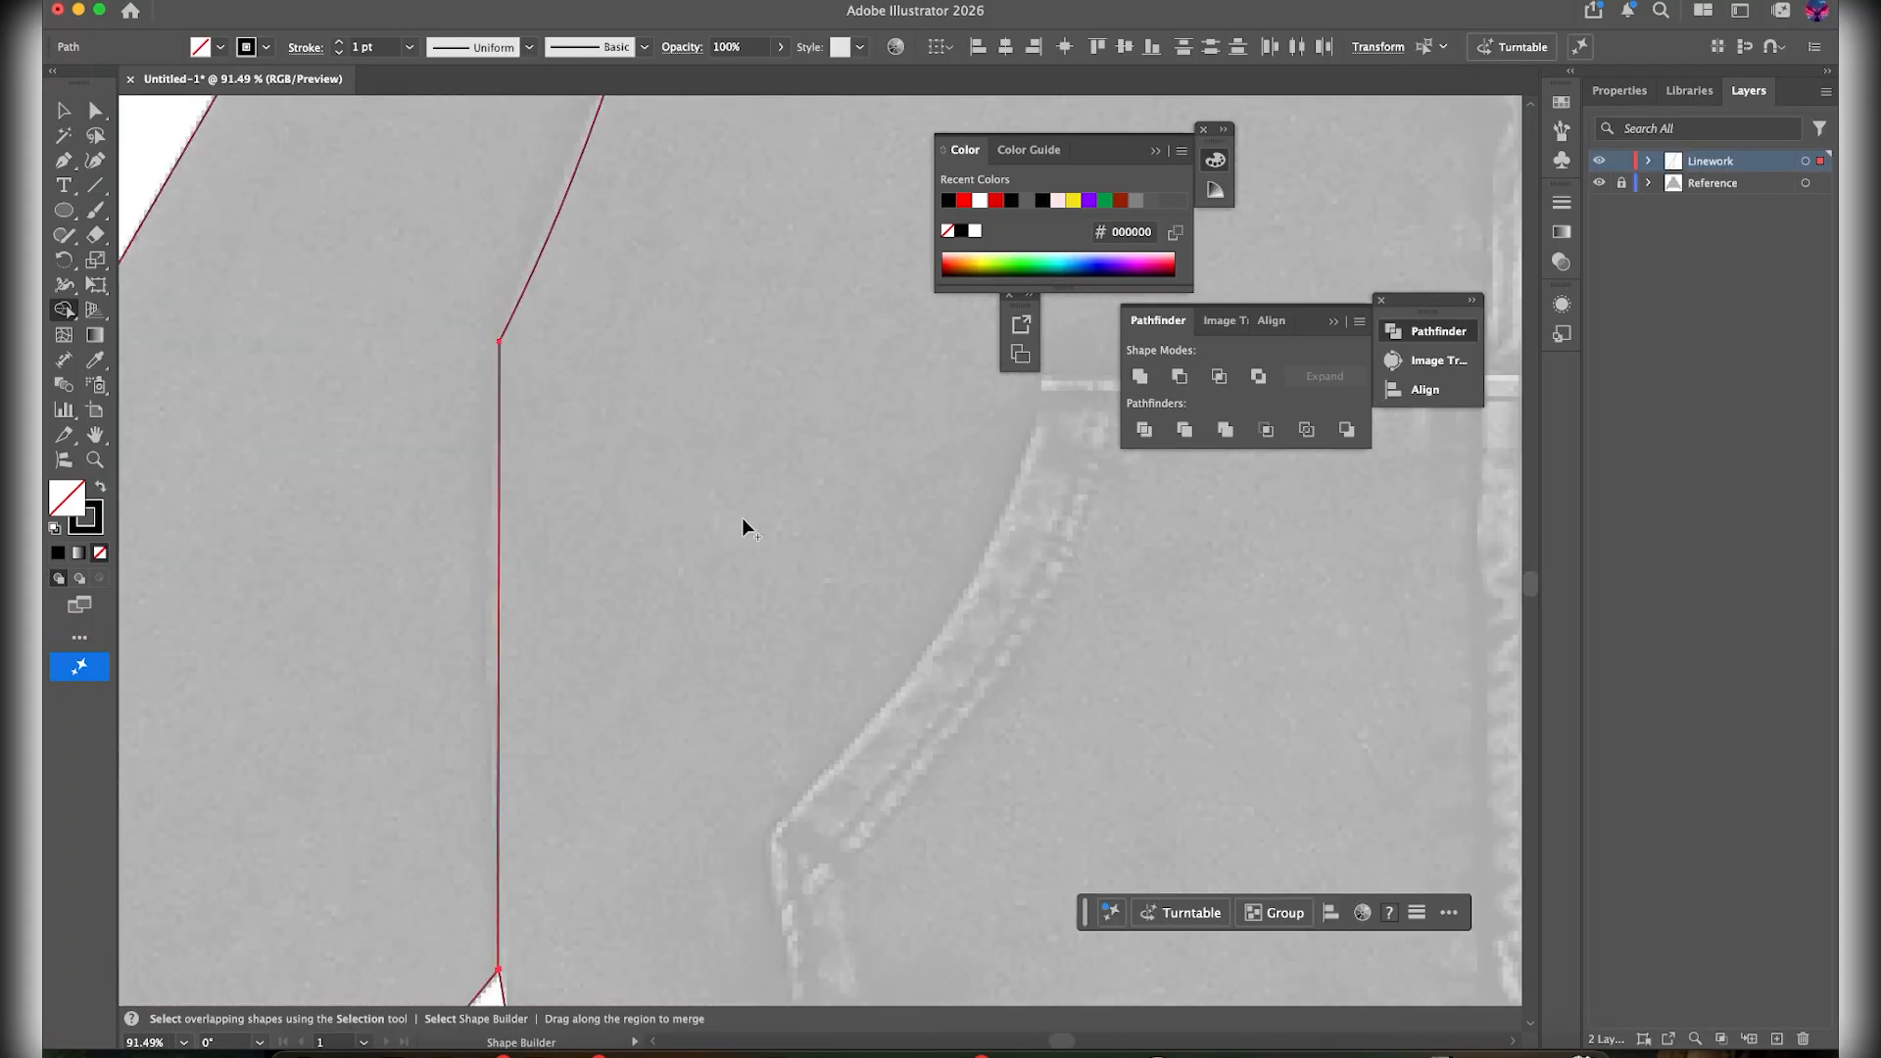
scroll(576, 574, up, 3)
scroll(576, 574, up, 5)
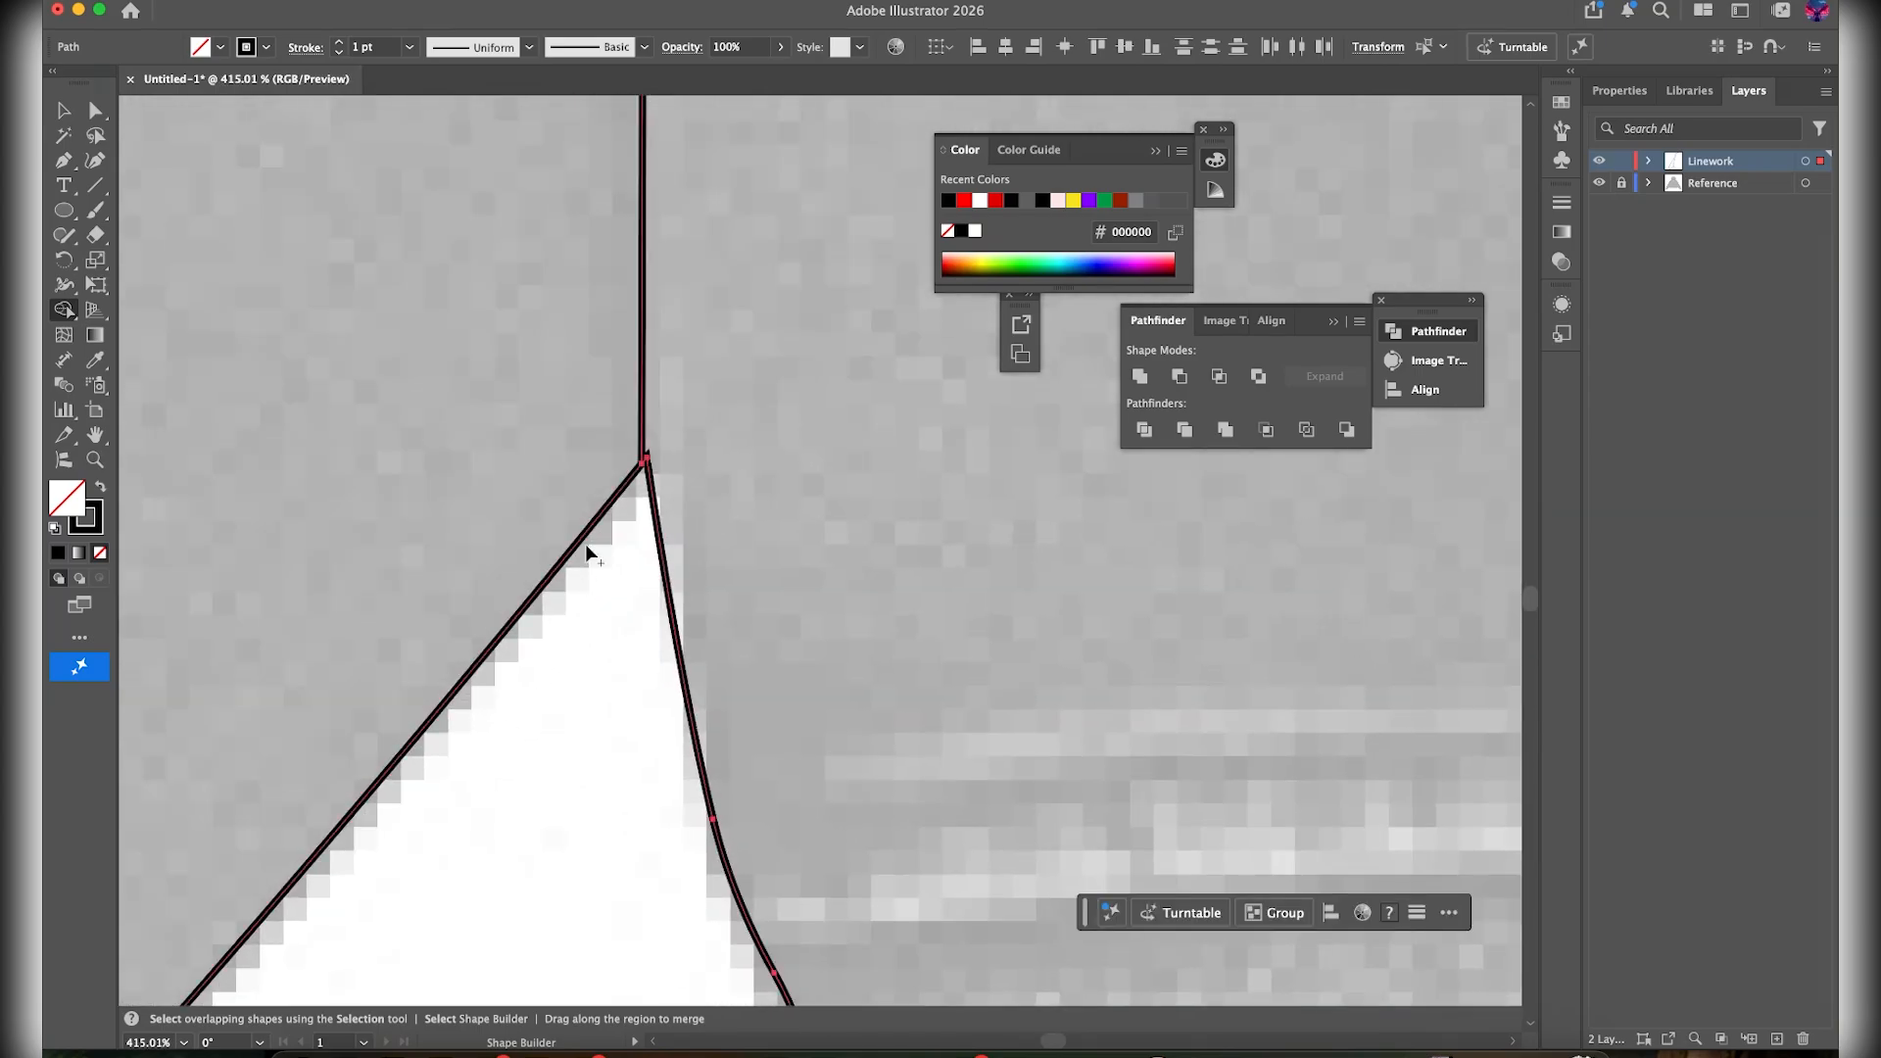
scroll(668, 384, up, 7)
Adjust the armhole seam's lower end at the underarm and round the bend partway down the seam
key(a)
drag(584, 635, 595, 619)
click(686, 597)
click(460, 579)
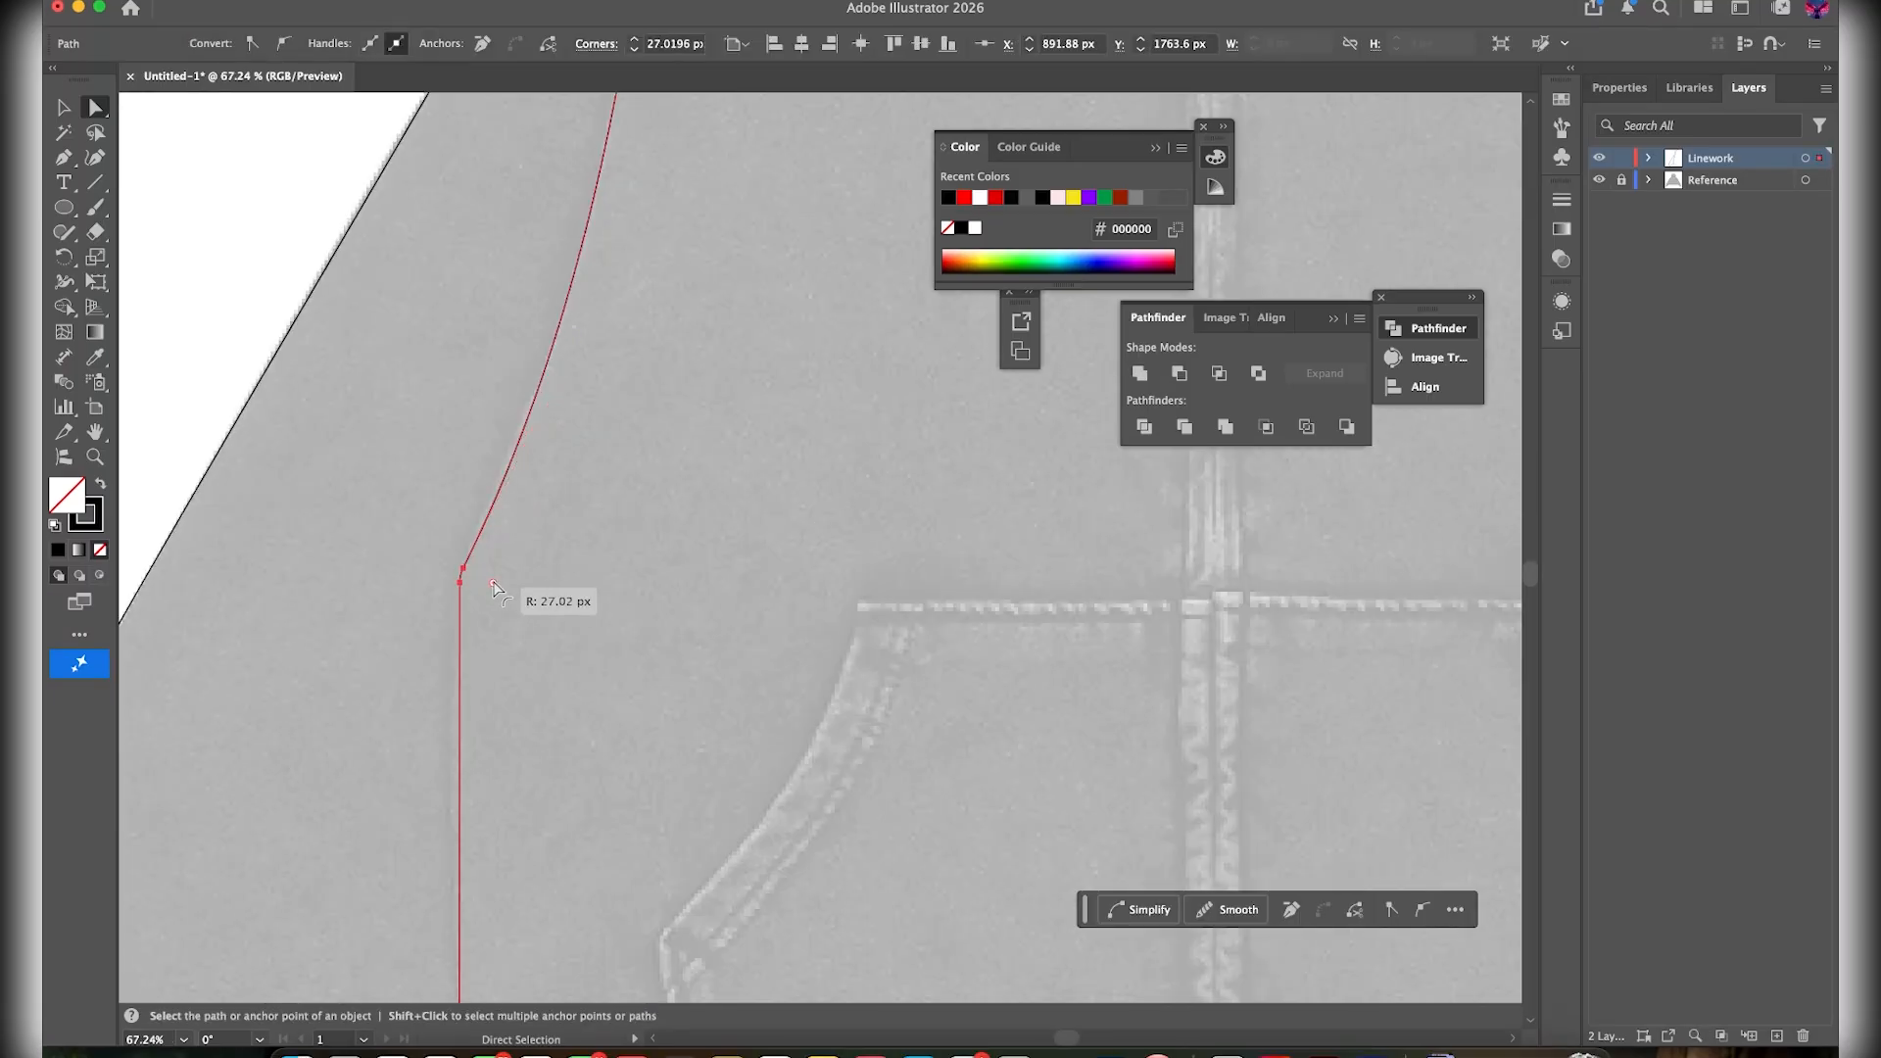
drag(493, 590, 559, 599)
click(642, 515)
scroll(642, 516, down, 5)
scroll(649, 529, up, 3)
key(p)
drag(774, 650, 618, 447)
scroll(678, 592, up, 3)
click(241, 826)
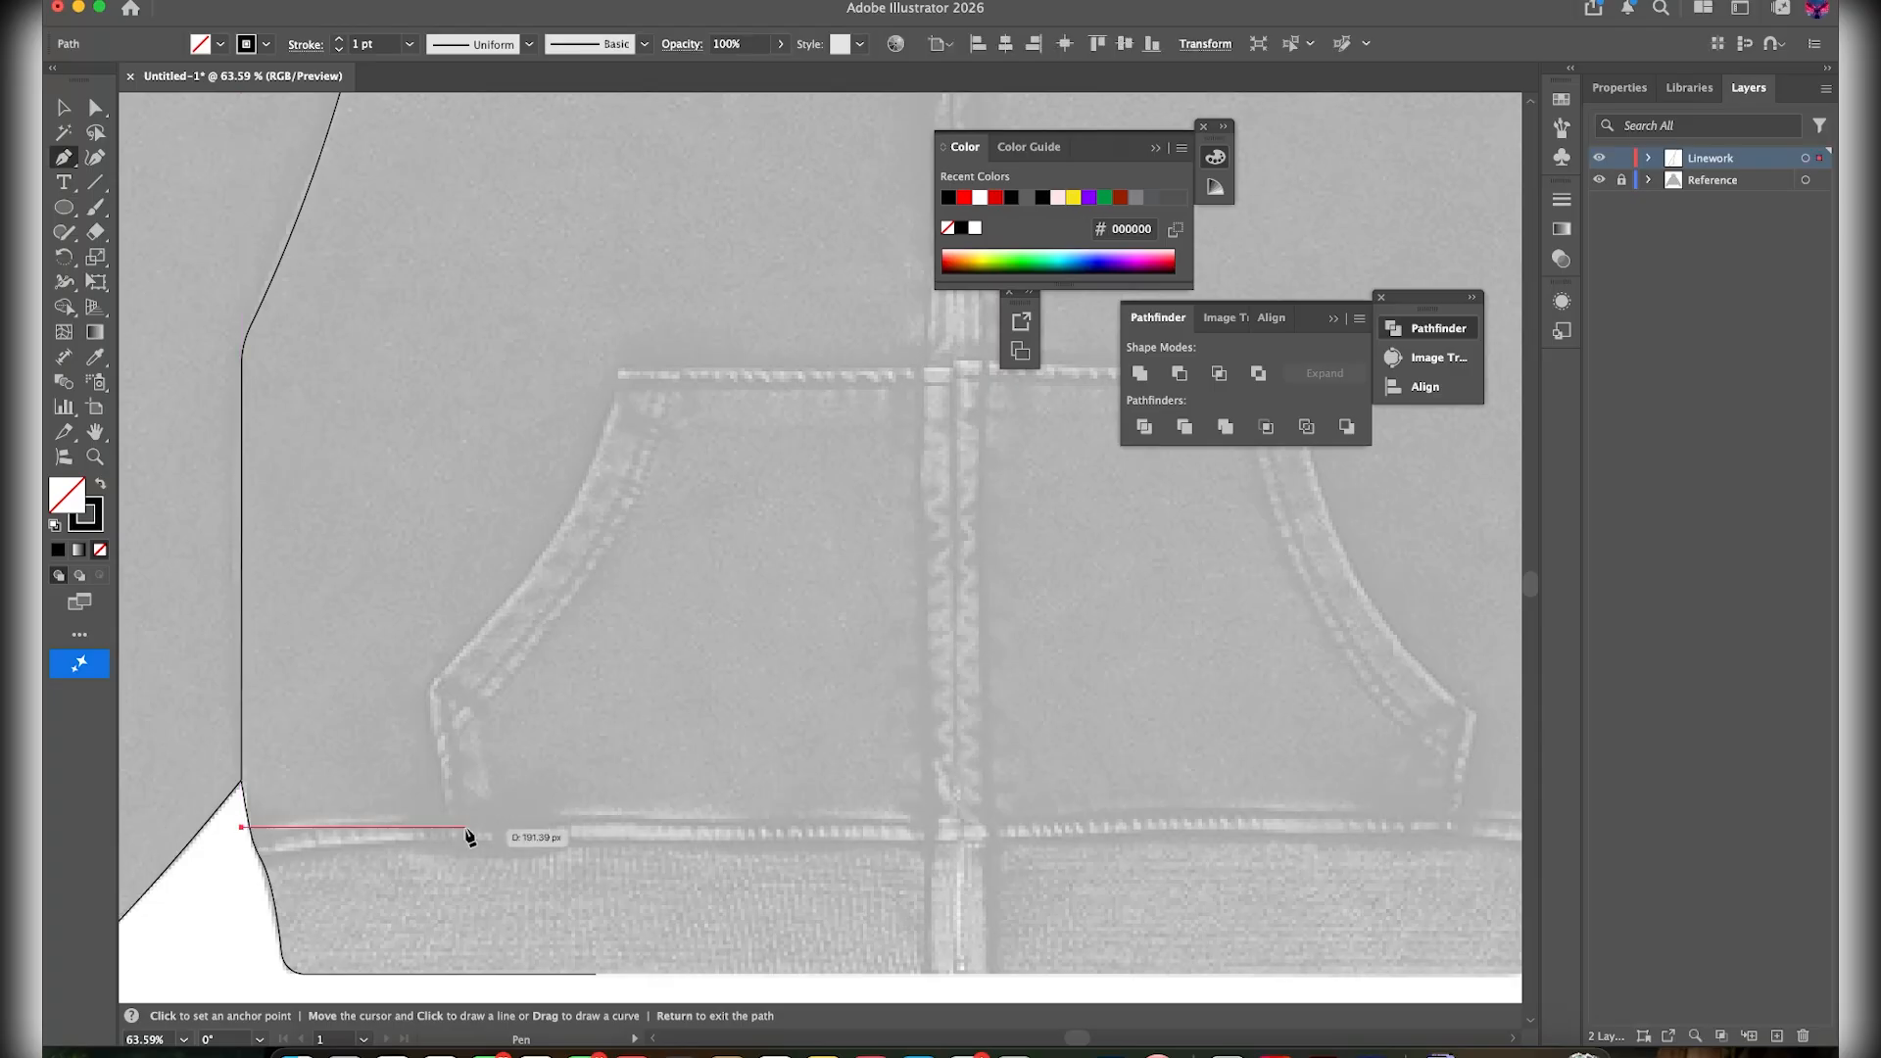
key(super+z)
Draw a path along the seam crossing the upper sleeve, overshooting both edges, and bend it into a gentle curve
scroll(437, 636, up, 5)
click(370, 280)
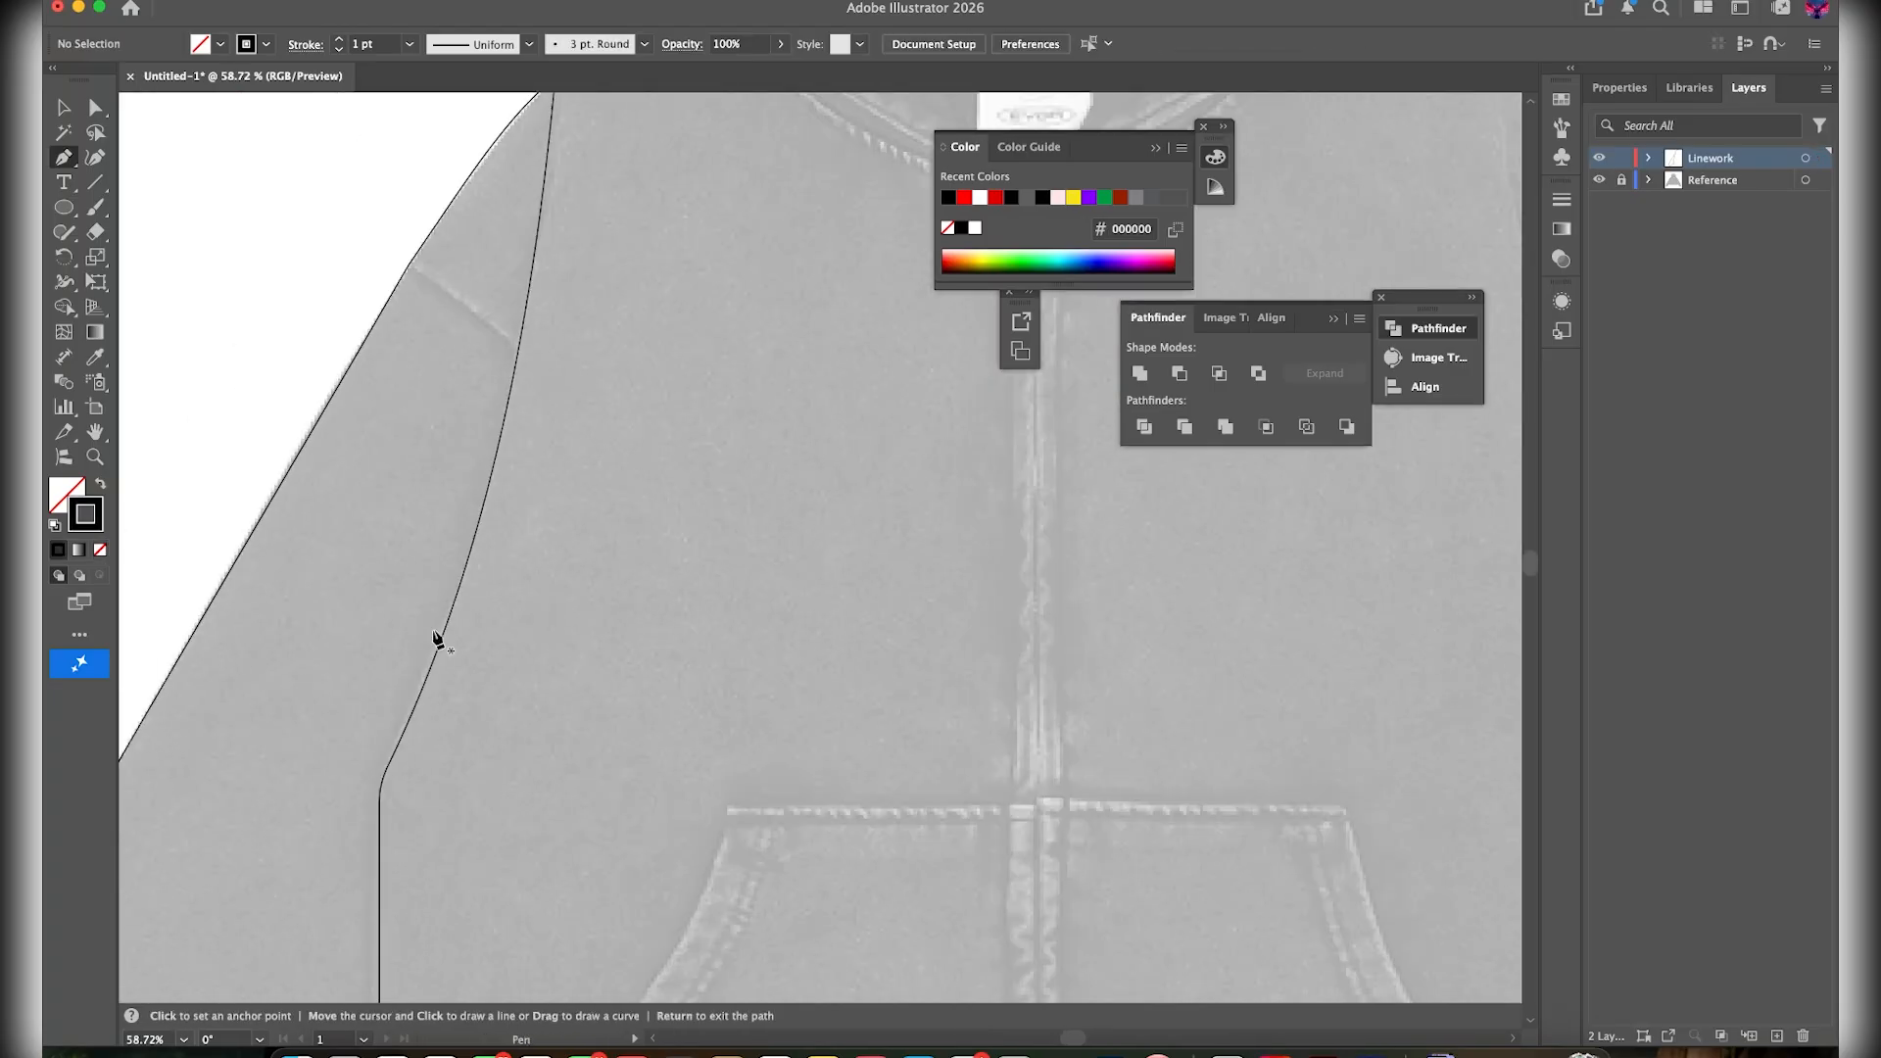
click(639, 478)
key(shift+c)
drag(503, 380, 513, 371)
Select all the linework and trim both overshooting ends of the upper sleeve seam with the Shape Builder tool
key(super+a)
key(shift+m)
alt+click(380, 285)
alt+click(617, 456)
key(v)
click(750, 461)
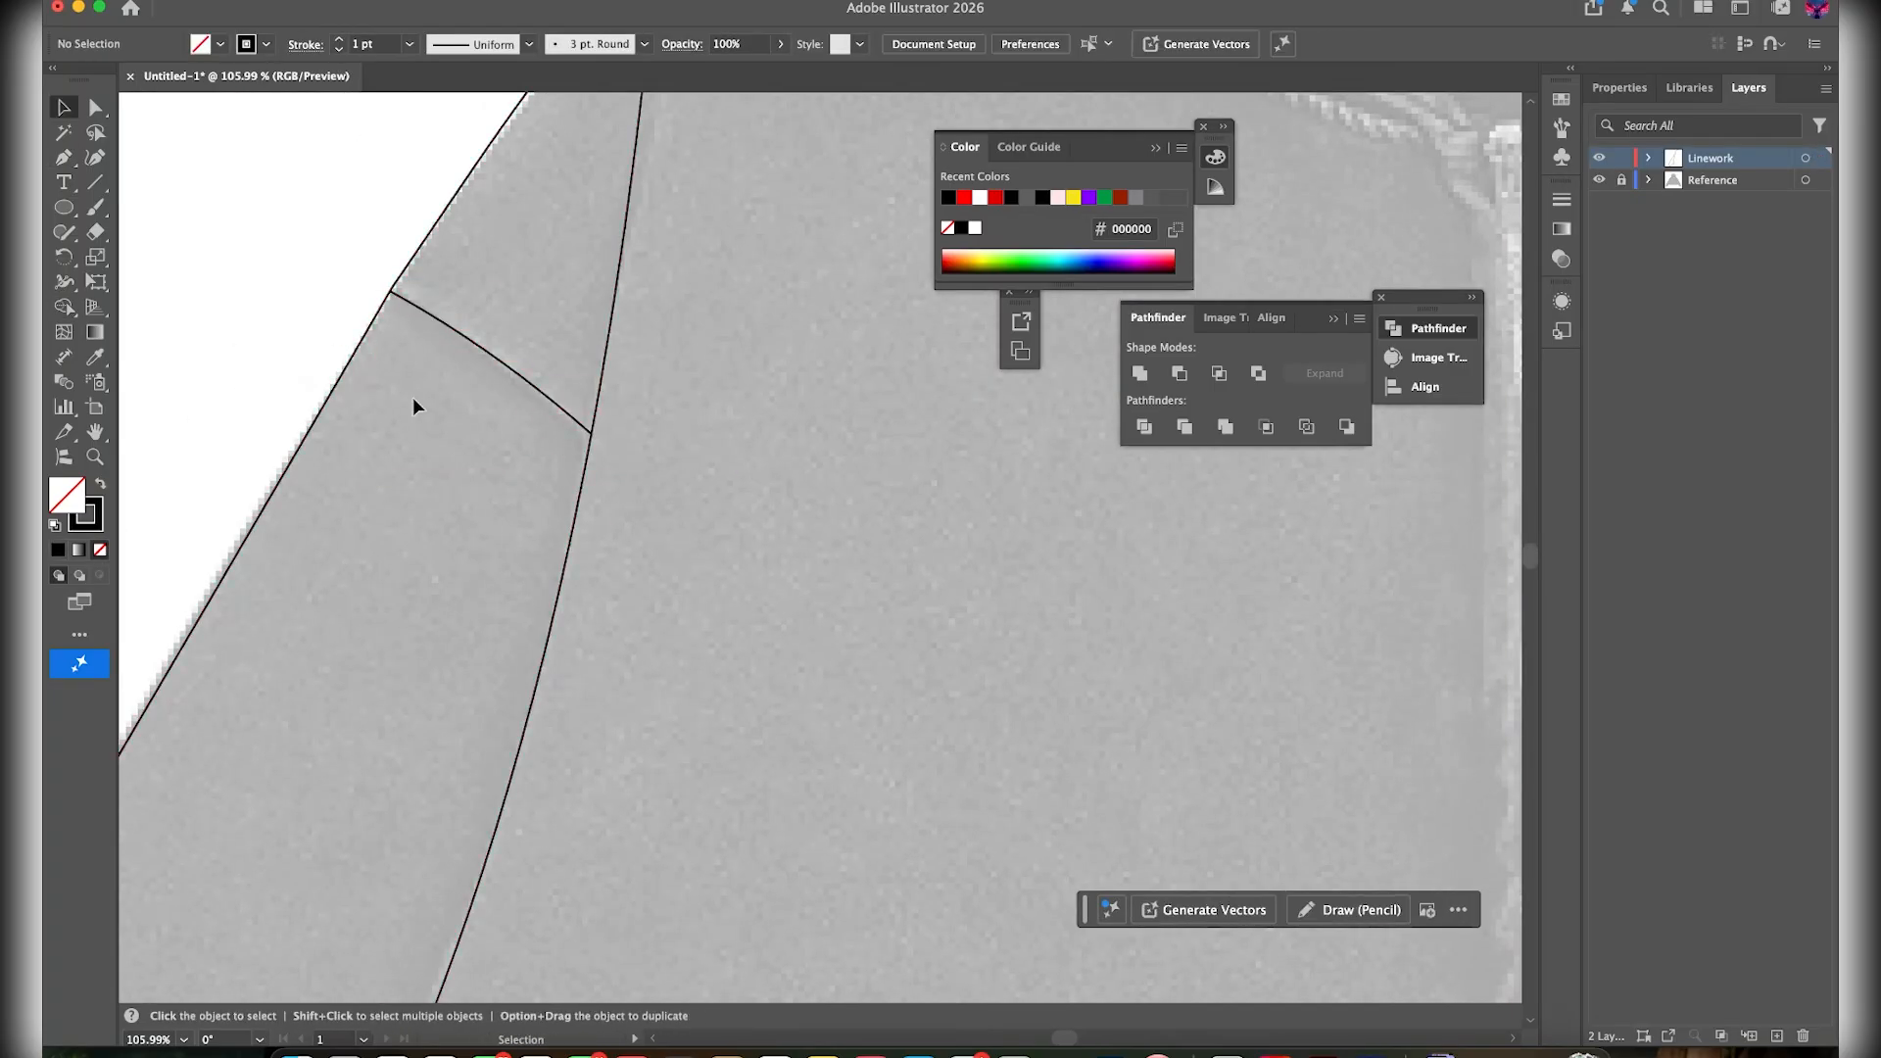
Draw a path across the sleeve along the cuff seam, overshooting both edges, and curve it to match the reference
scroll(476, 525, down, 5)
scroll(252, 706, up, 5)
key(p)
click(253, 390)
click(910, 796)
drag(541, 567, 405, 574)
drag(714, 595, 663, 515)
Select all the linework and trim the cuff seam's overshooting ends at both sleeve edges with the Shape Builder tool
key(v)
key(super+a)
key(shift+m)
alt+click(300, 292)
alt+click(825, 614)
key(v)
Draw a straight horizontal line along the waistband seam, extending past both sides of the hoodie body
scroll(649, 641, up, 5)
key(p)
click(351, 781)
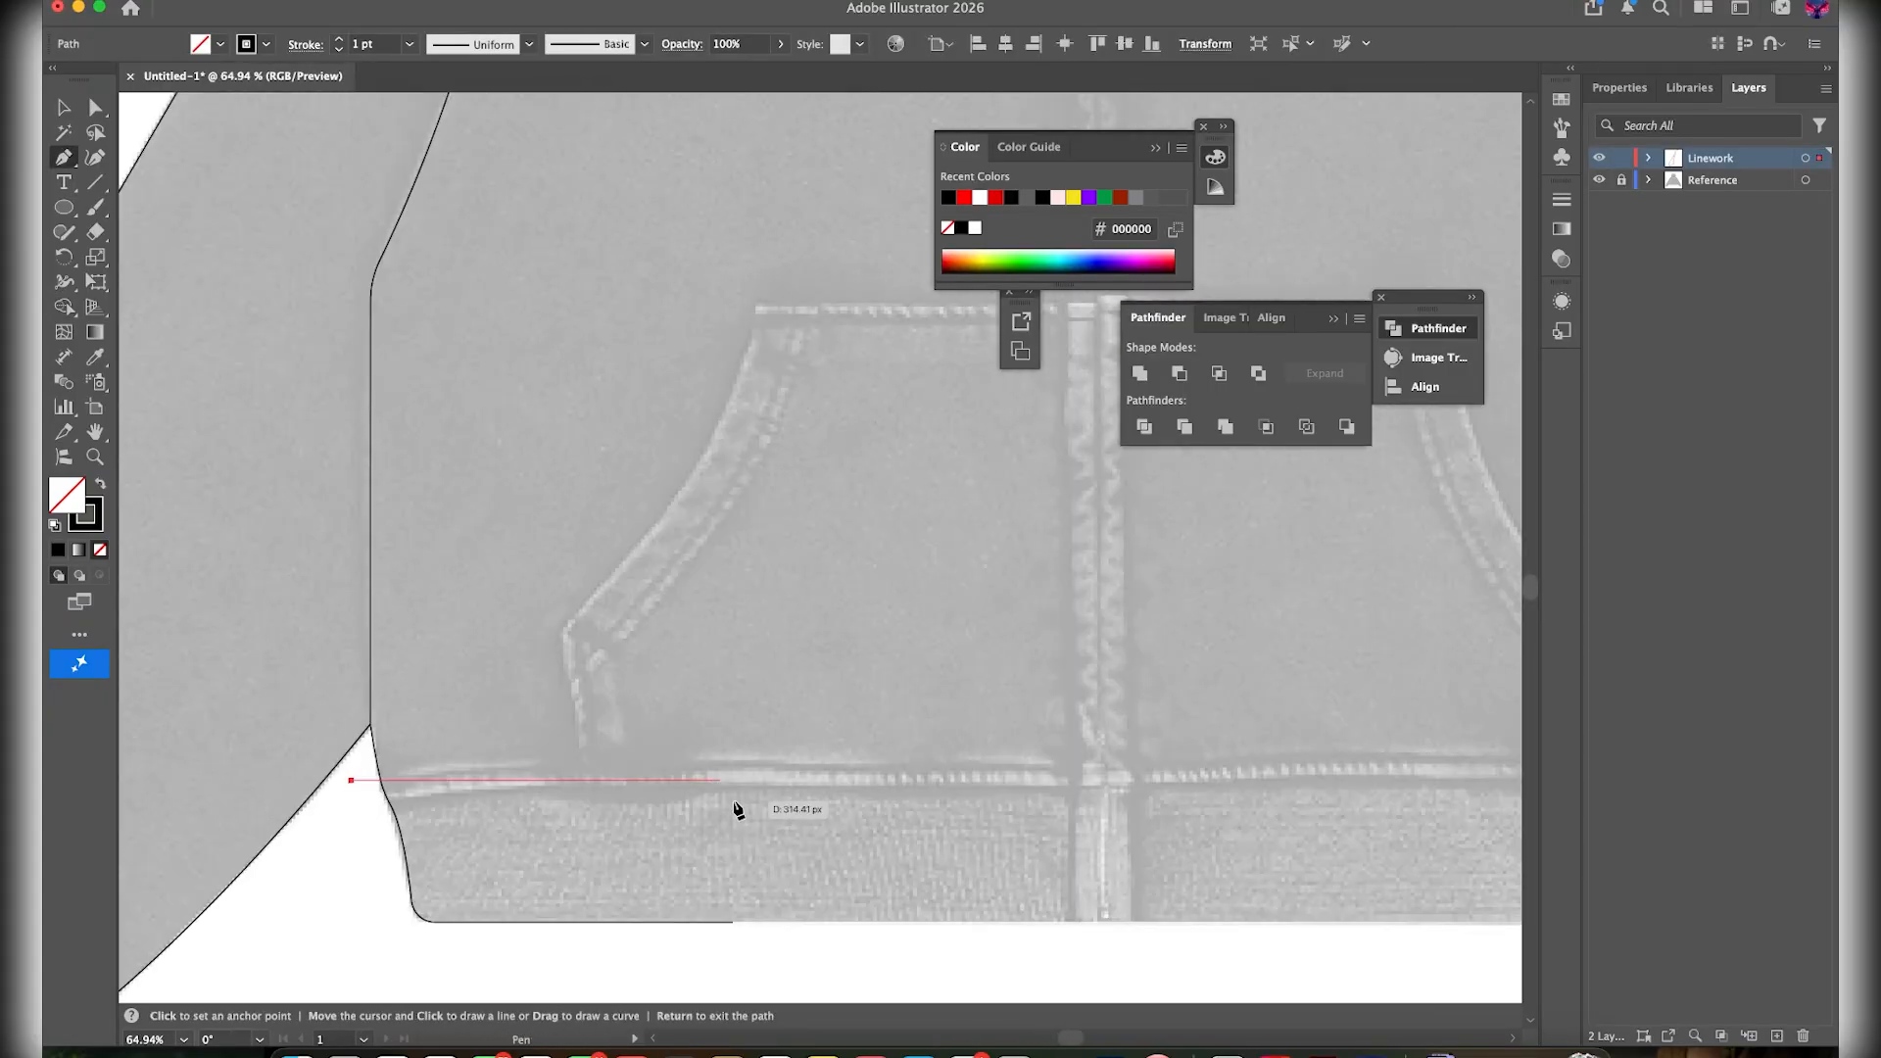
scroll(1175, 818, down, 5)
scroll(1137, 835, right, 5)
click(1297, 797)
scroll(686, 818, up, 5)
key(v)
scroll(668, 813, down, 5)
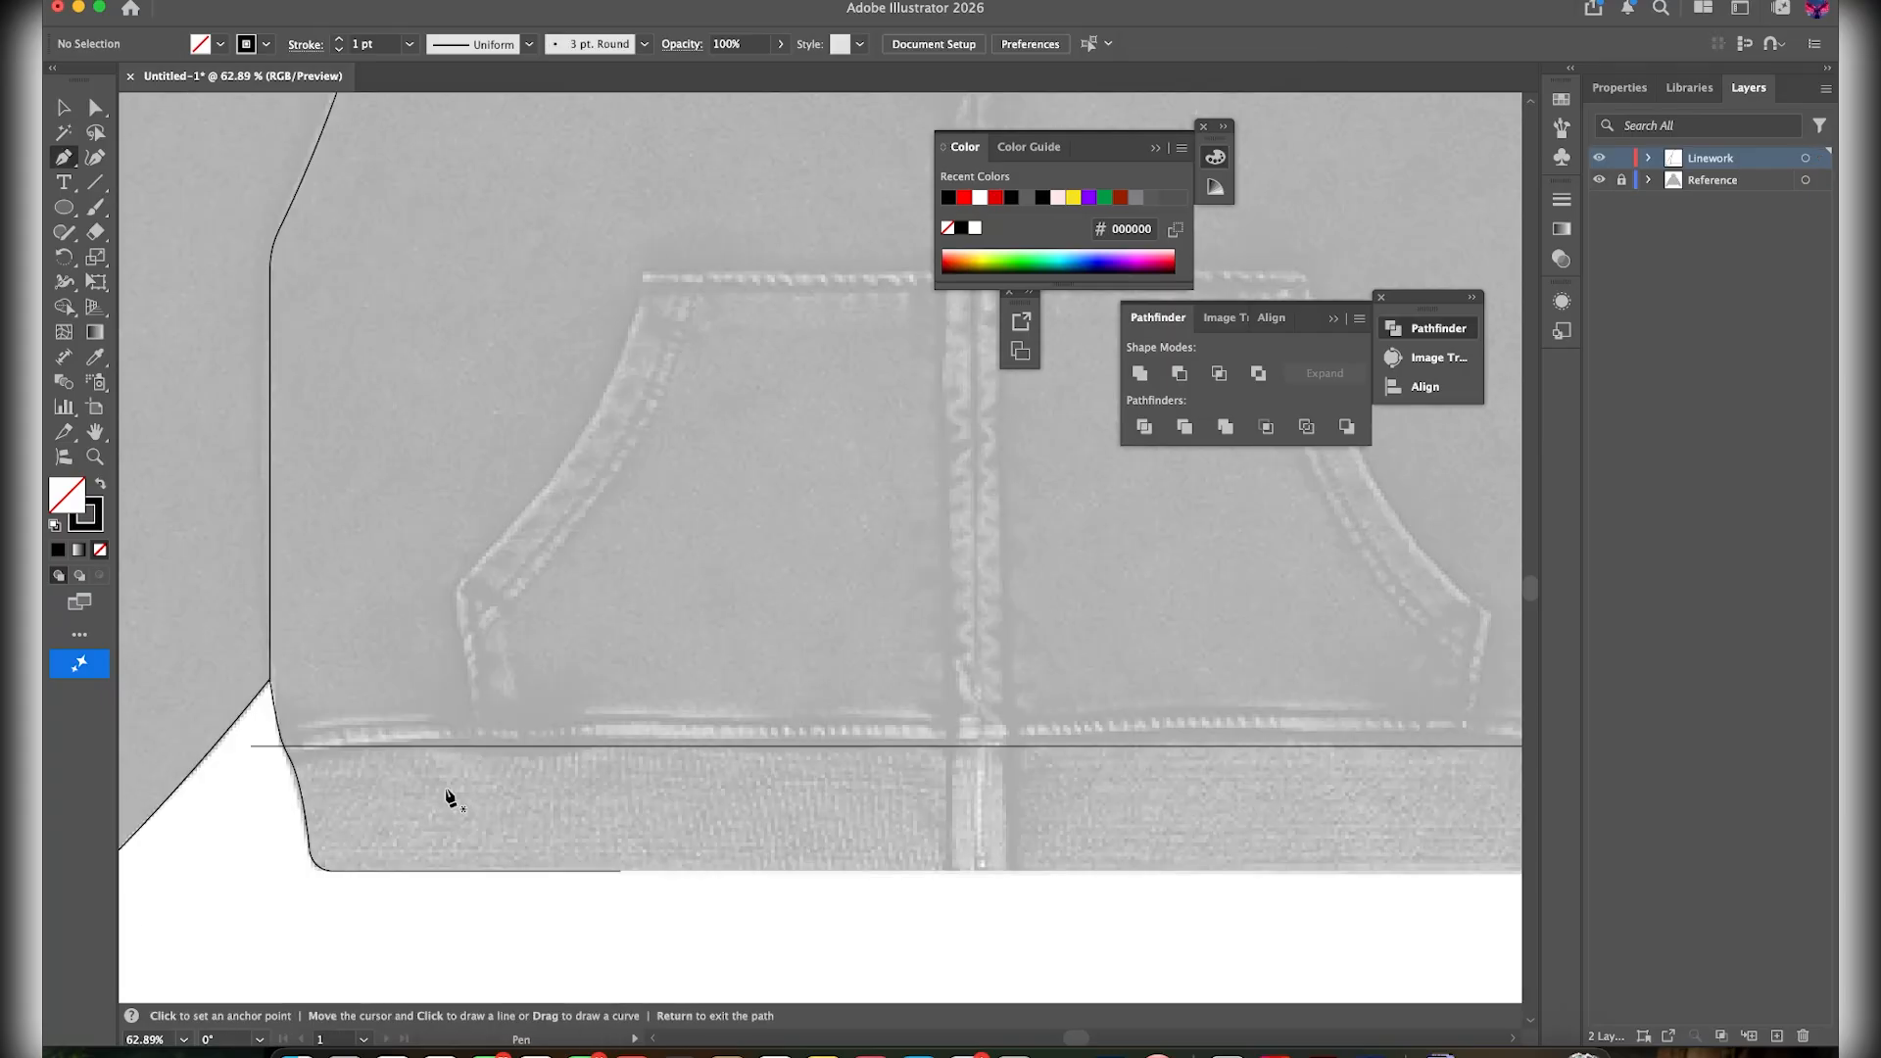
Try to adjust the waistband seam's end point and bend the line to follow the reference seam
key(a)
scroll(982, 718, right, 5)
drag(1352, 699, 1352, 689)
scroll(840, 671, down, 2)
key(shift+c)
drag(234, 646, 663, 615)
drag(1063, 734, 915, 734)
scroll(862, 720, down, 5)
Undo the waistband seam's reshaping and deselect the line
key(super+z)
key(super+z)
key(super+z)
key(p)
scroll(801, 684, up, 5)
key(v)
click(960, 819)
key(super+z)
key(super+z)
key(super+shift+z)
click(933, 781)
scroll(933, 781, down, 5)
Start a path just outside the hood's side edge and curve it round onto the upper edge of the hood opening
scroll(424, 591, up, 6)
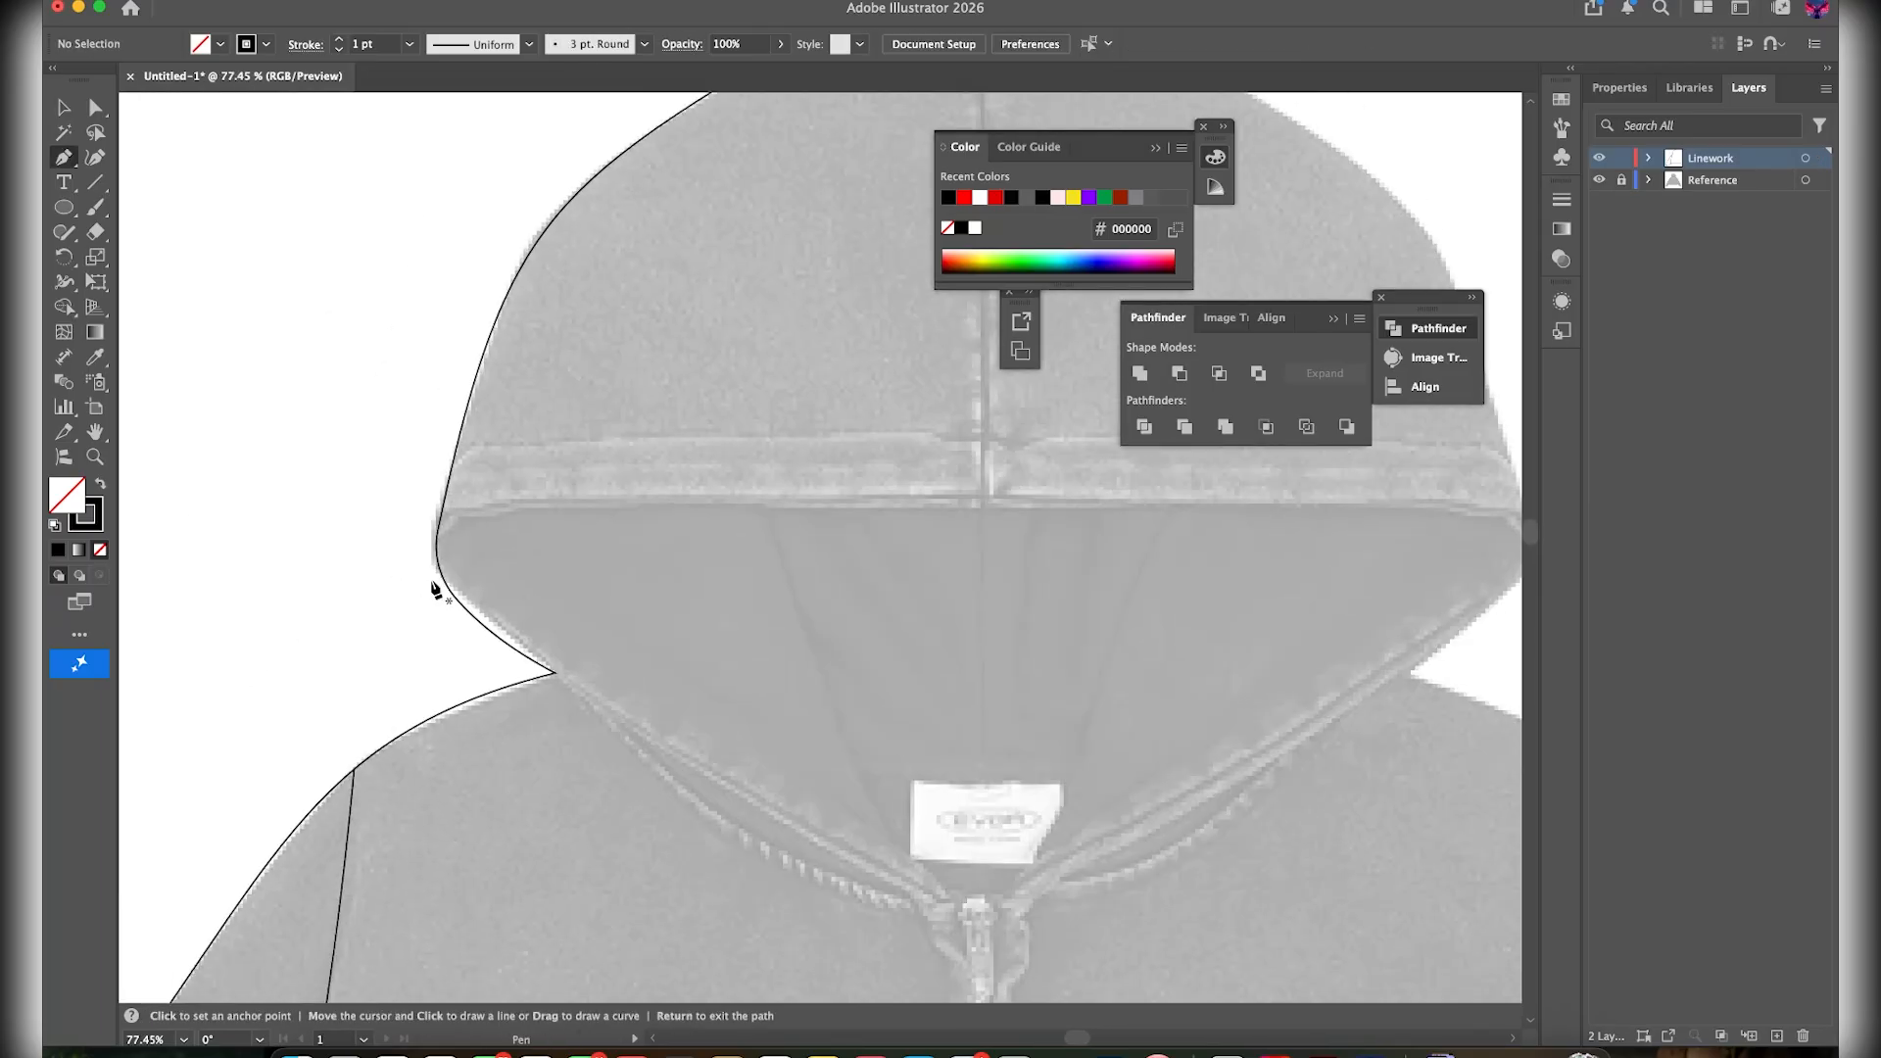
key(p)
click(446, 600)
drag(1071, 446, 1078, 446)
drag(588, 473, 552, 513)
scroll(690, 498, right, 4)
scroll(643, 417, down, 4)
scroll(646, 423, right, 1)
key(super+z)
scroll(663, 529, up, 2)
scroll(361, 533, up, 4)
drag(379, 586, 428, 569)
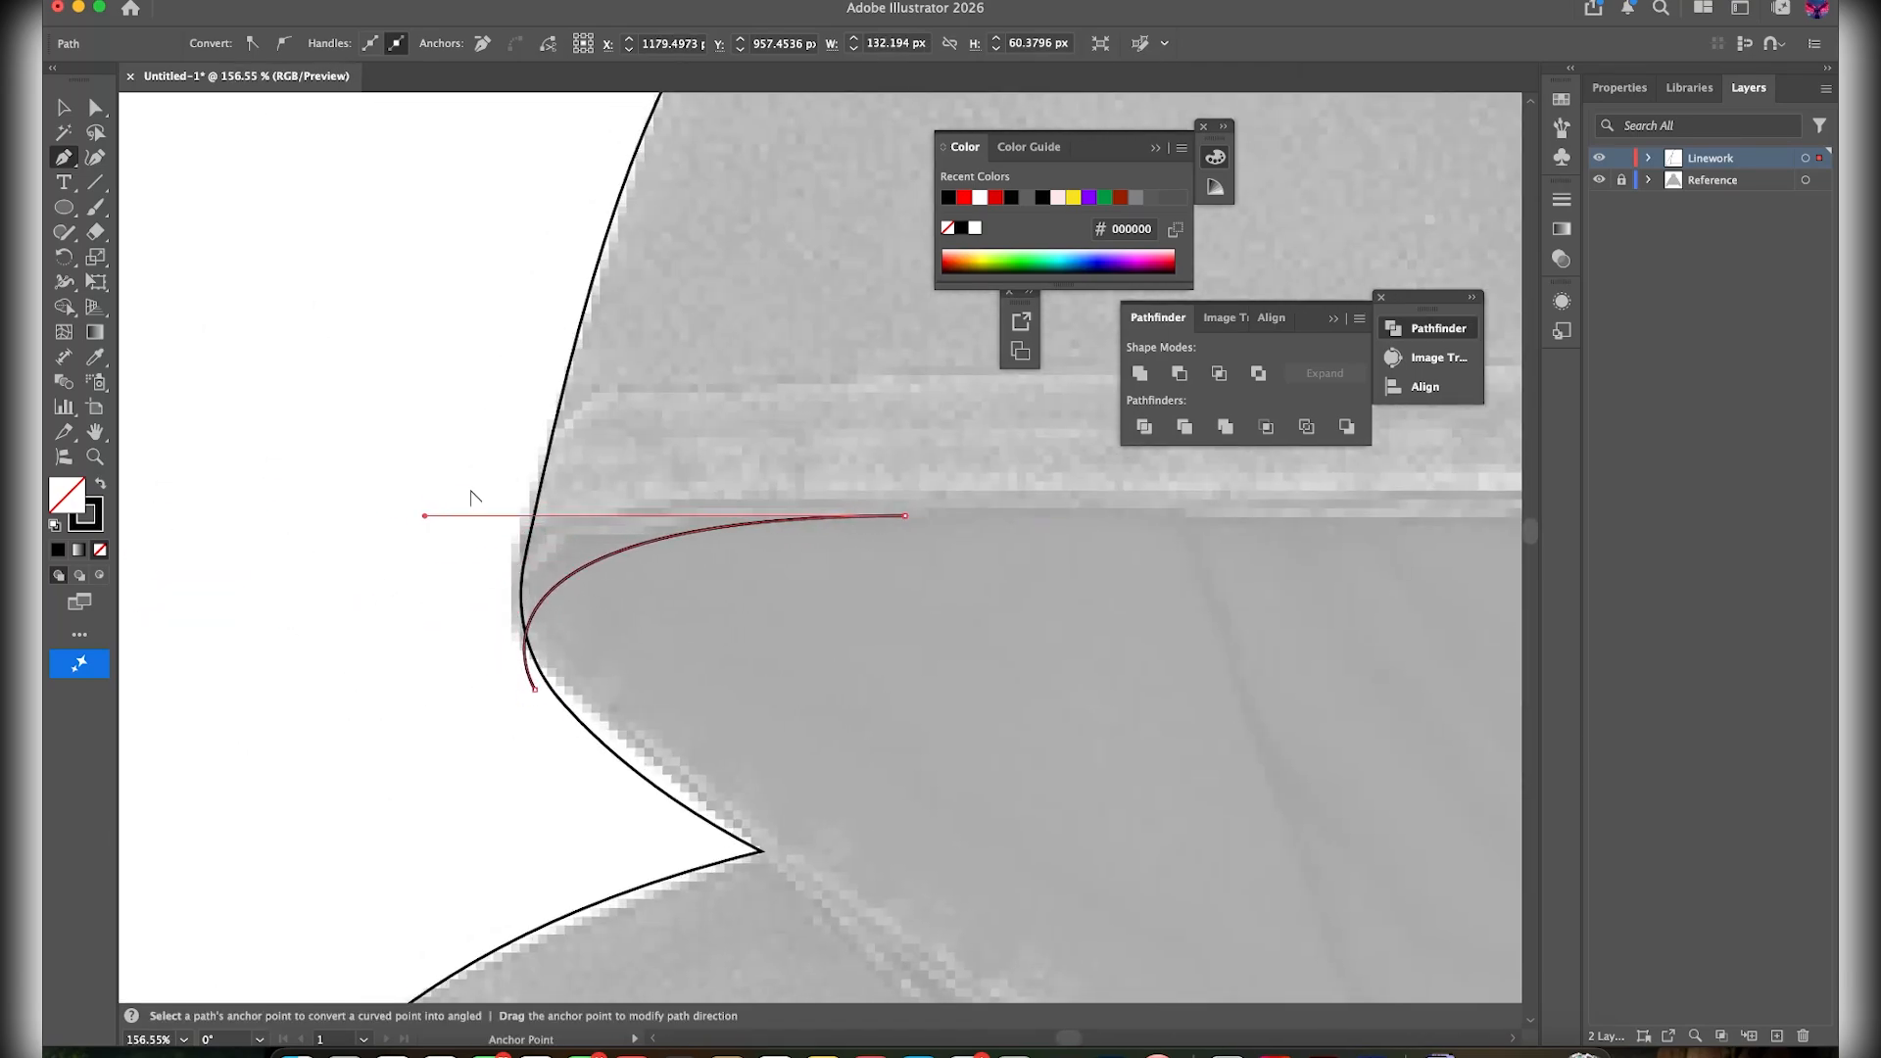
Extend the hood opening path straight along its upper edge to the hood's centre and end the path
scroll(686, 568, right, 6)
click(1003, 563)
scroll(1001, 563, down, 4)
scroll(941, 577, right, 2)
scroll(926, 580, down, 2)
key(v)
scroll(357, 587, up, 4)
click(301, 507)
Try to draw a neckline path from just before the hood and shoulder junction down toward the zipper
key(p)
scroll(438, 627, down, 2)
scroll(453, 664, up, 4)
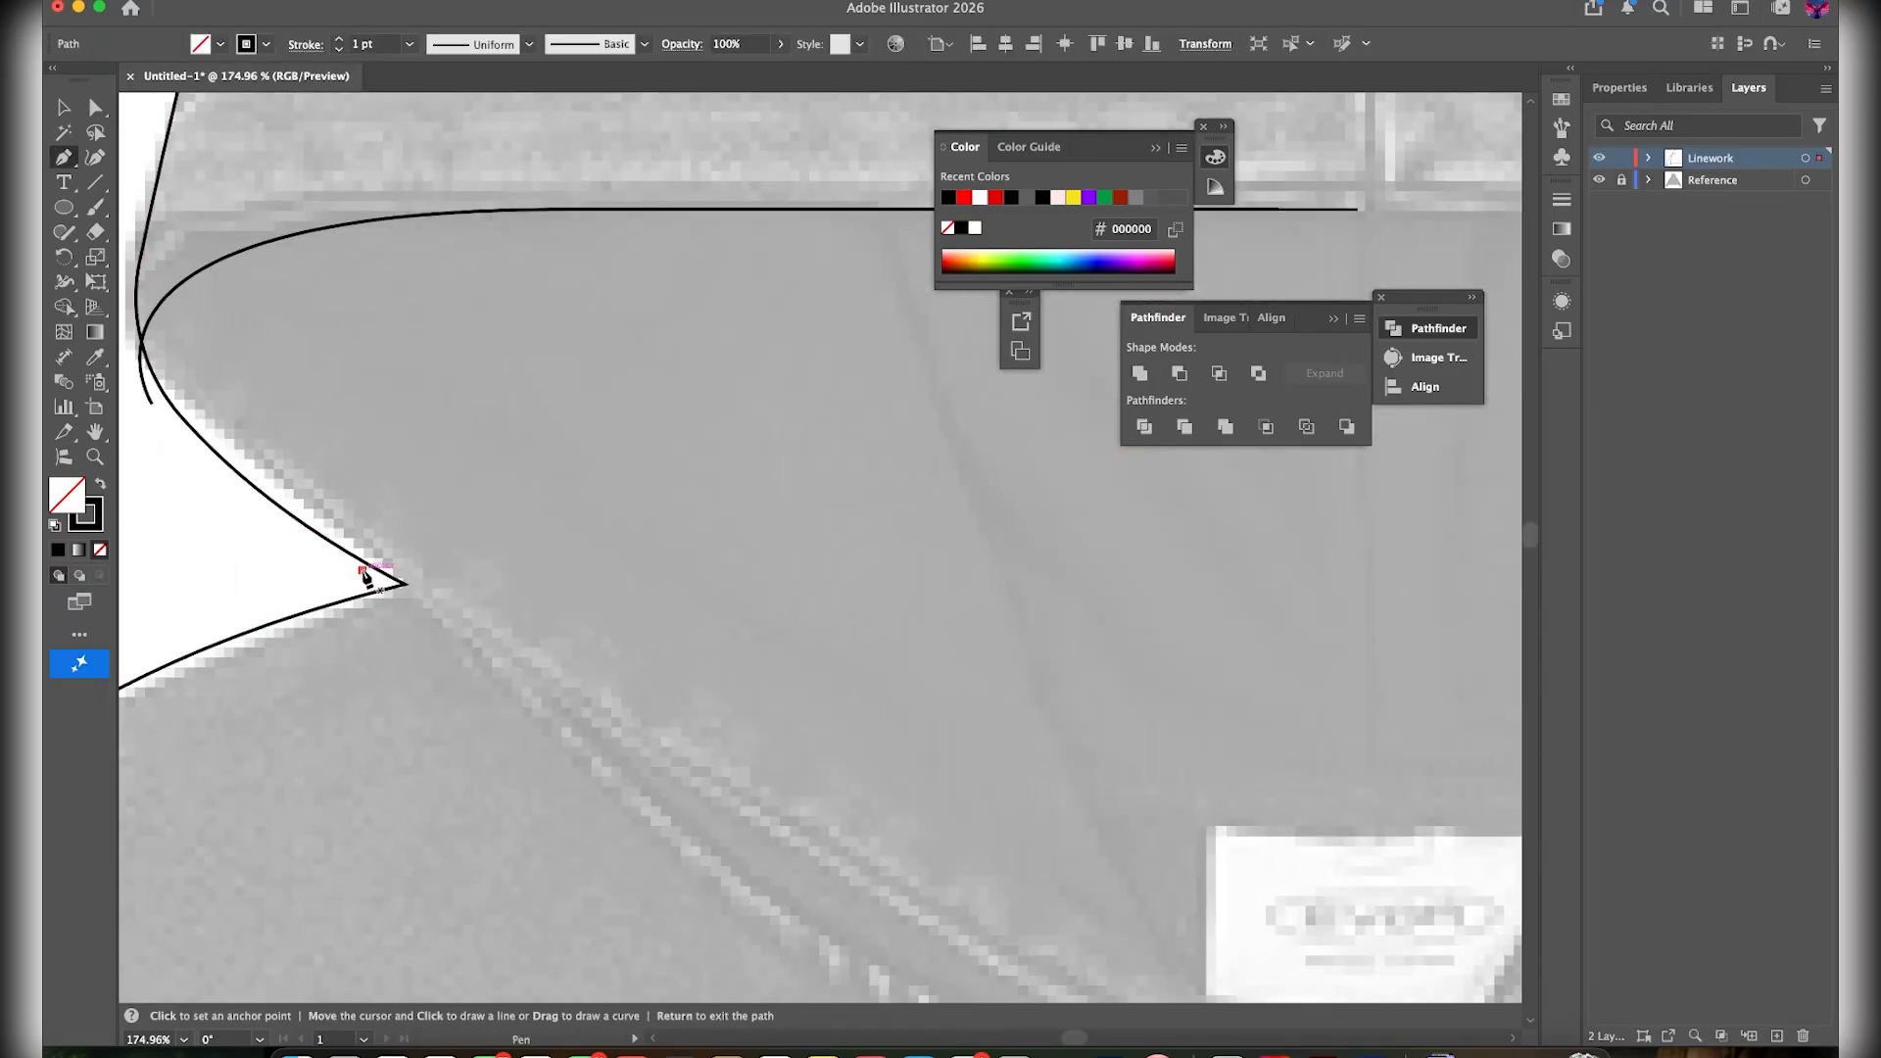
click(364, 572)
scroll(367, 574, down, 4)
click(841, 754)
Try to align the neckline path's start with the hood outline and bend it, and delete the path
key(a)
scroll(343, 504, up, 5)
drag(438, 499, 435, 486)
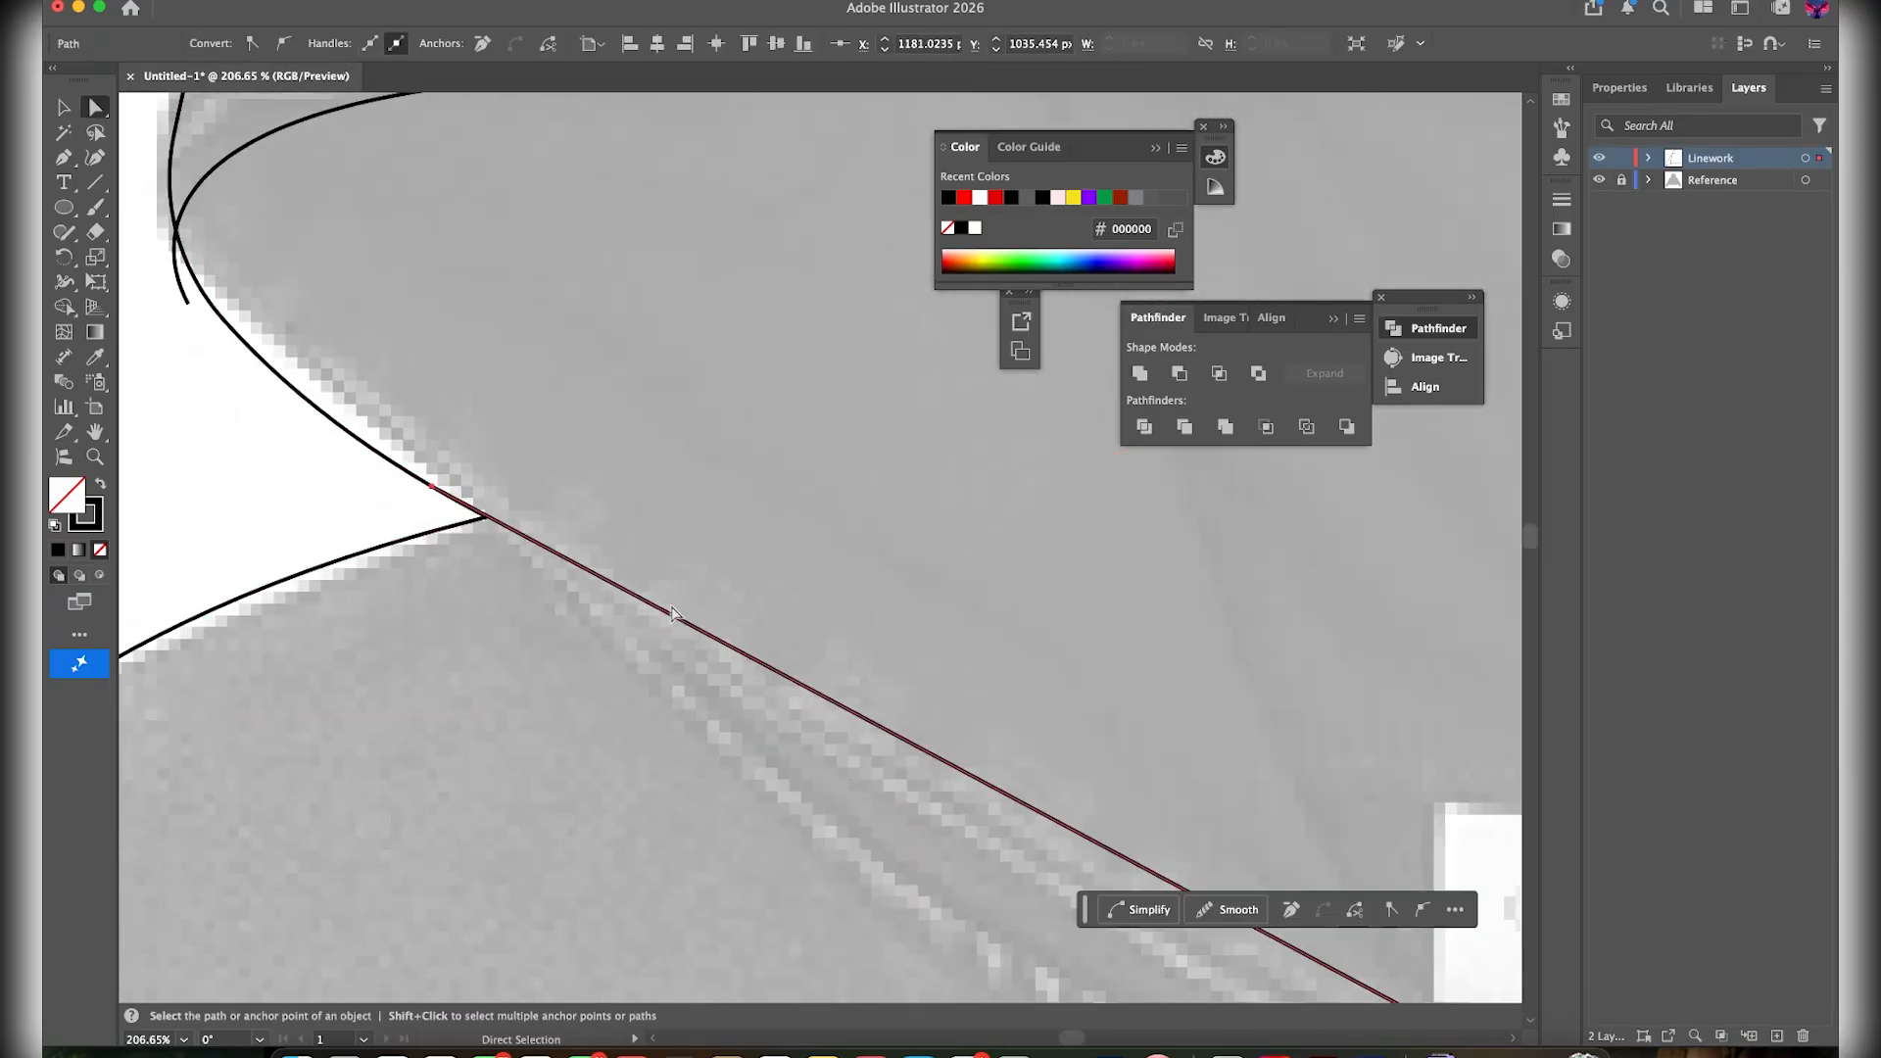
scroll(441, 490, down, 4)
scroll(700, 548, up, 3)
key(p)
drag(678, 682, 752, 739)
key(Delete)
Draw a new neckline path from beside the hood and shoulder junction to the zipper top and curve it along the hood edge
scroll(323, 495, up, 4)
click(318, 488)
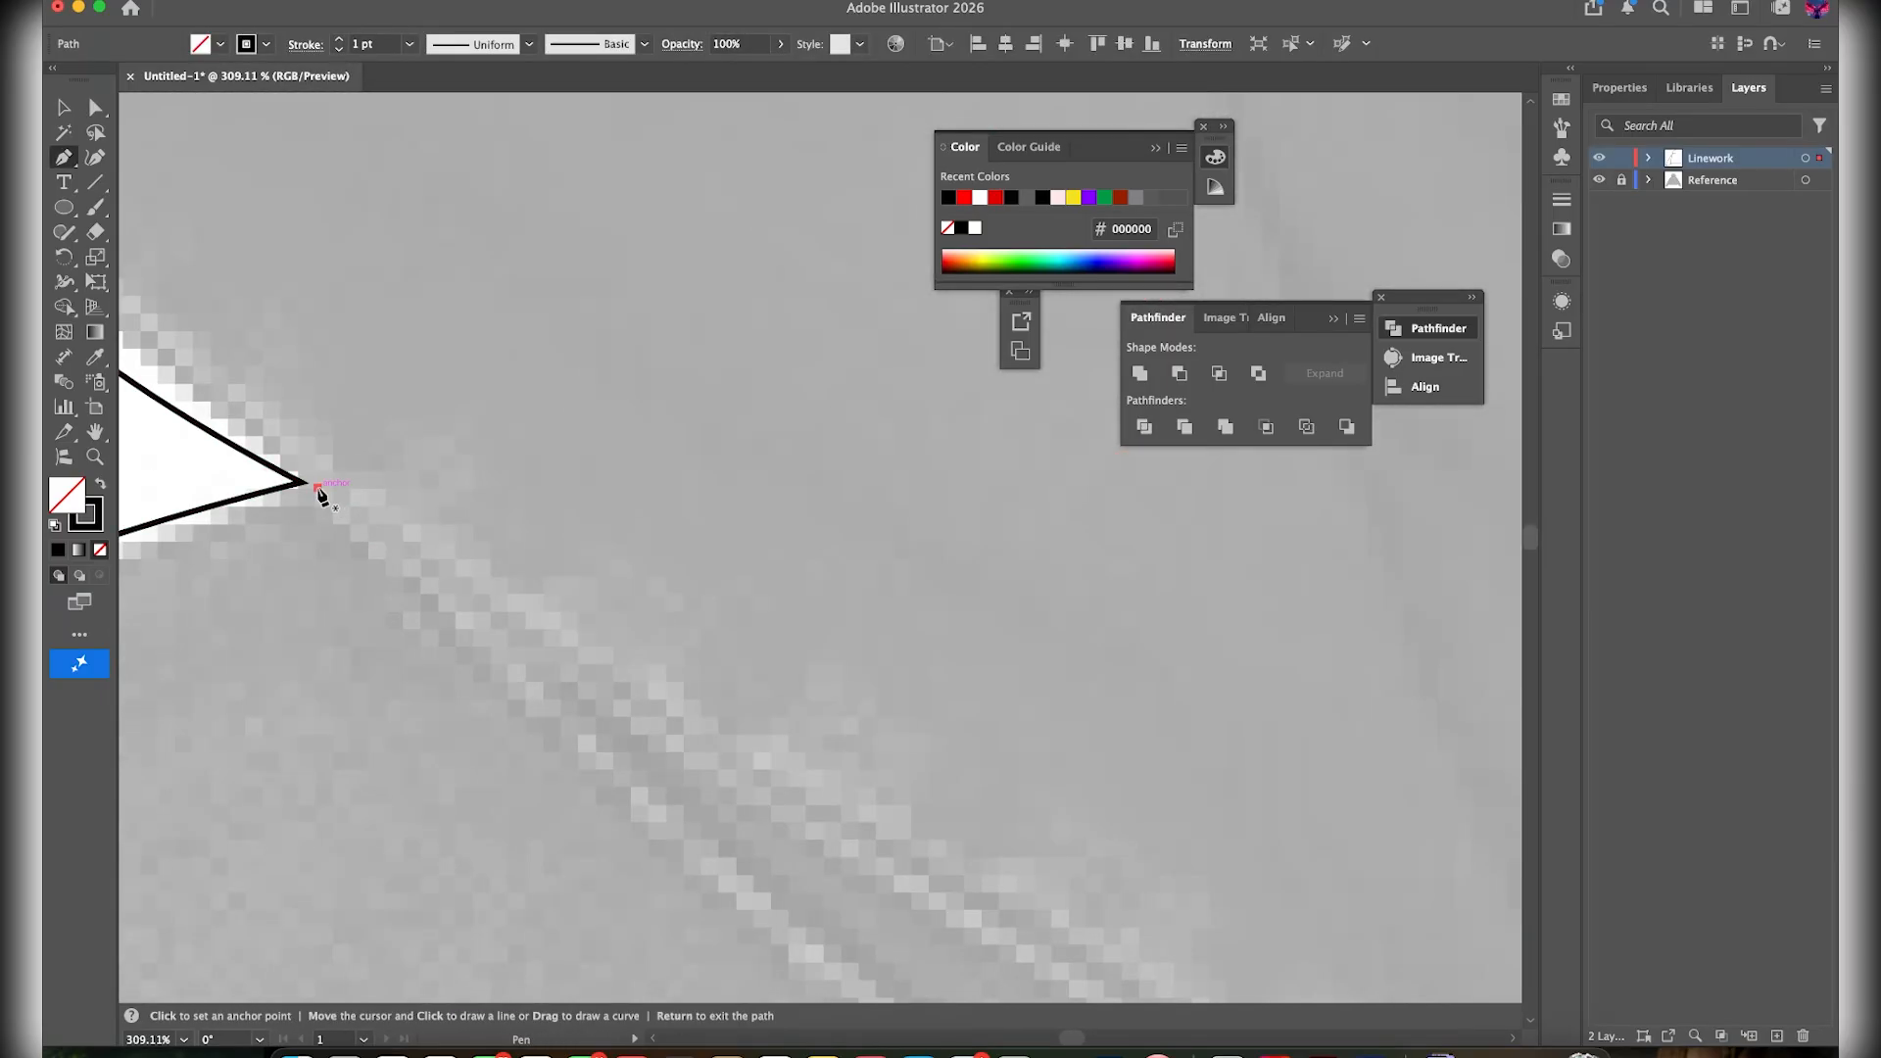
scroll(323, 498, down, 5)
click(909, 807)
drag(645, 659, 658, 699)
Move the neckline path's start point onto the hood and shoulder junction, and hide the Reference layer
key(a)
scroll(210, 408, up, 4)
click(755, 496)
click(779, 472)
scroll(752, 486, up, 5)
drag(763, 521, 742, 517)
click(819, 494)
scroll(803, 509, down, 5)
scroll(784, 495, down, 5)
scroll(873, 576, up, 2)
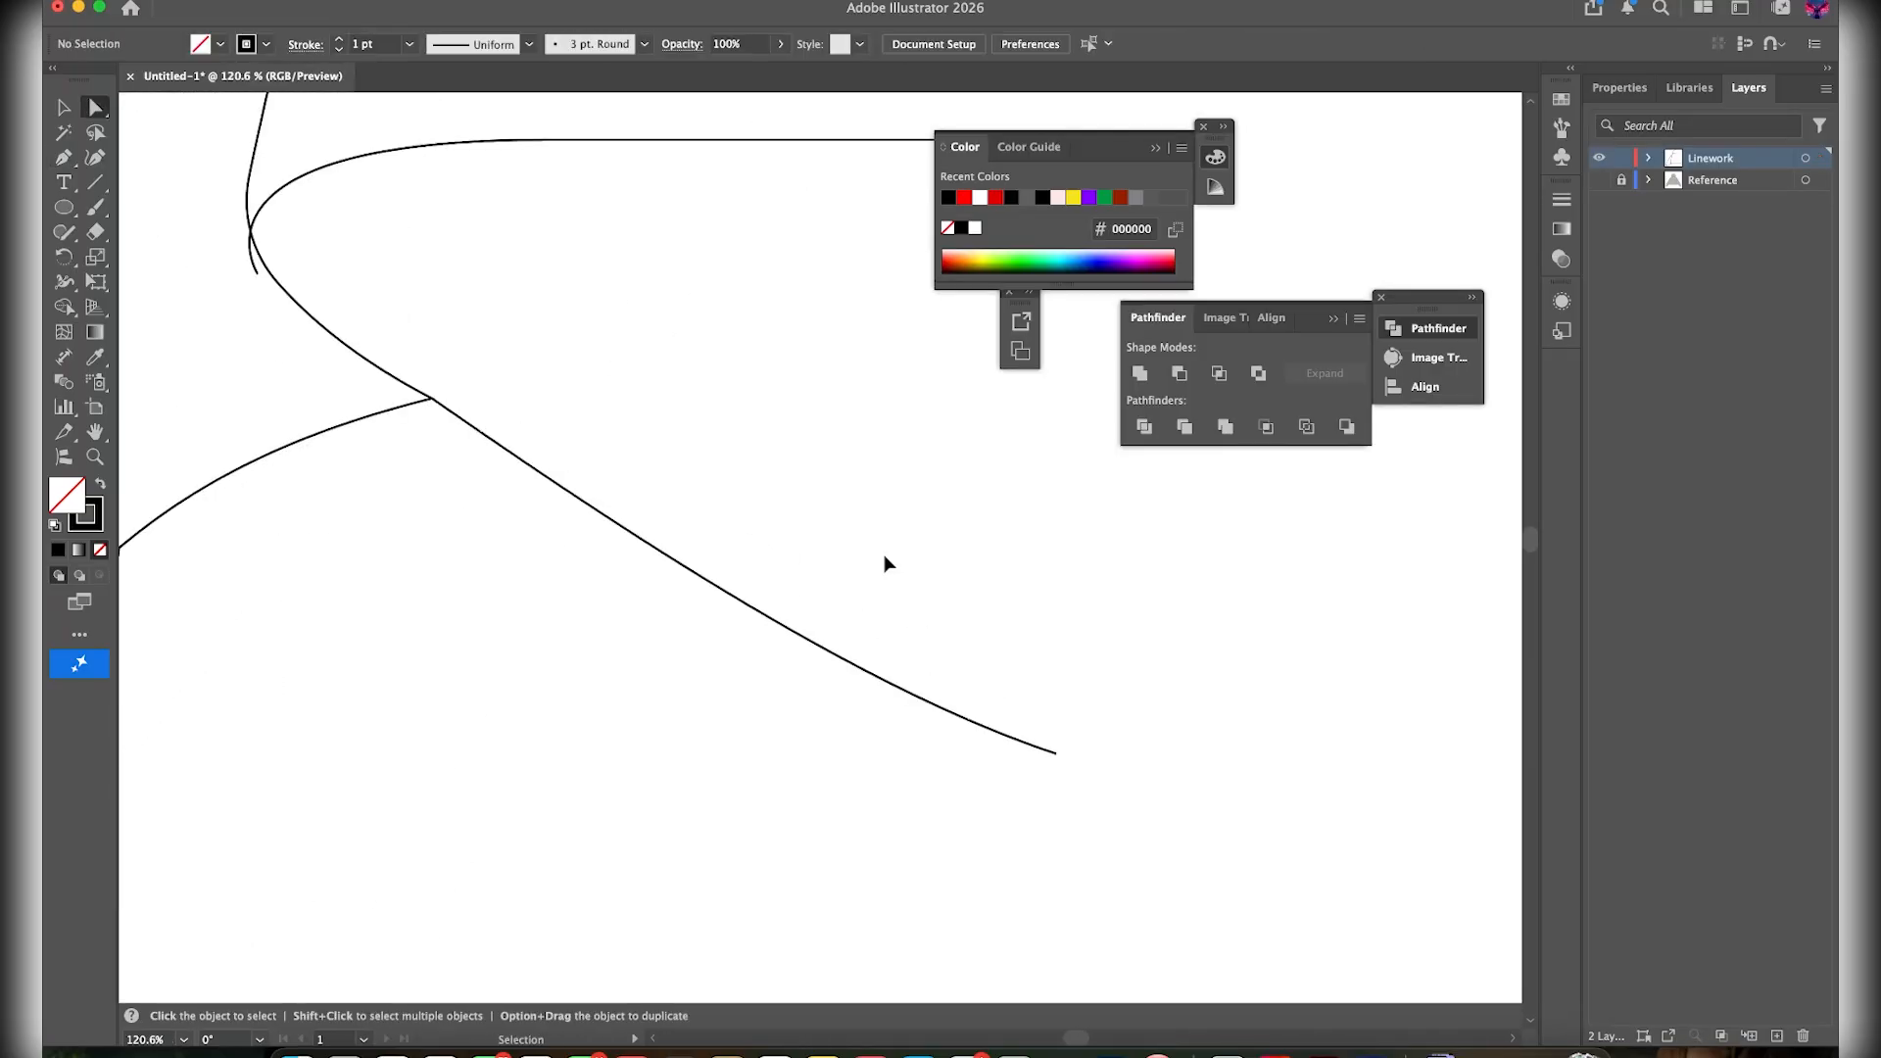
Refine the neckline path's curve and shift its lower end closer to the centre front
click(854, 660)
scroll(421, 422, up, 5)
scroll(583, 708, down, 4)
scroll(586, 716, down, 3)
click(902, 736)
scroll(284, 451, up, 5)
key(p)
drag(455, 343, 473, 350)
scroll(588, 364, down, 4)
scroll(601, 364, down, 5)
click(1121, 719)
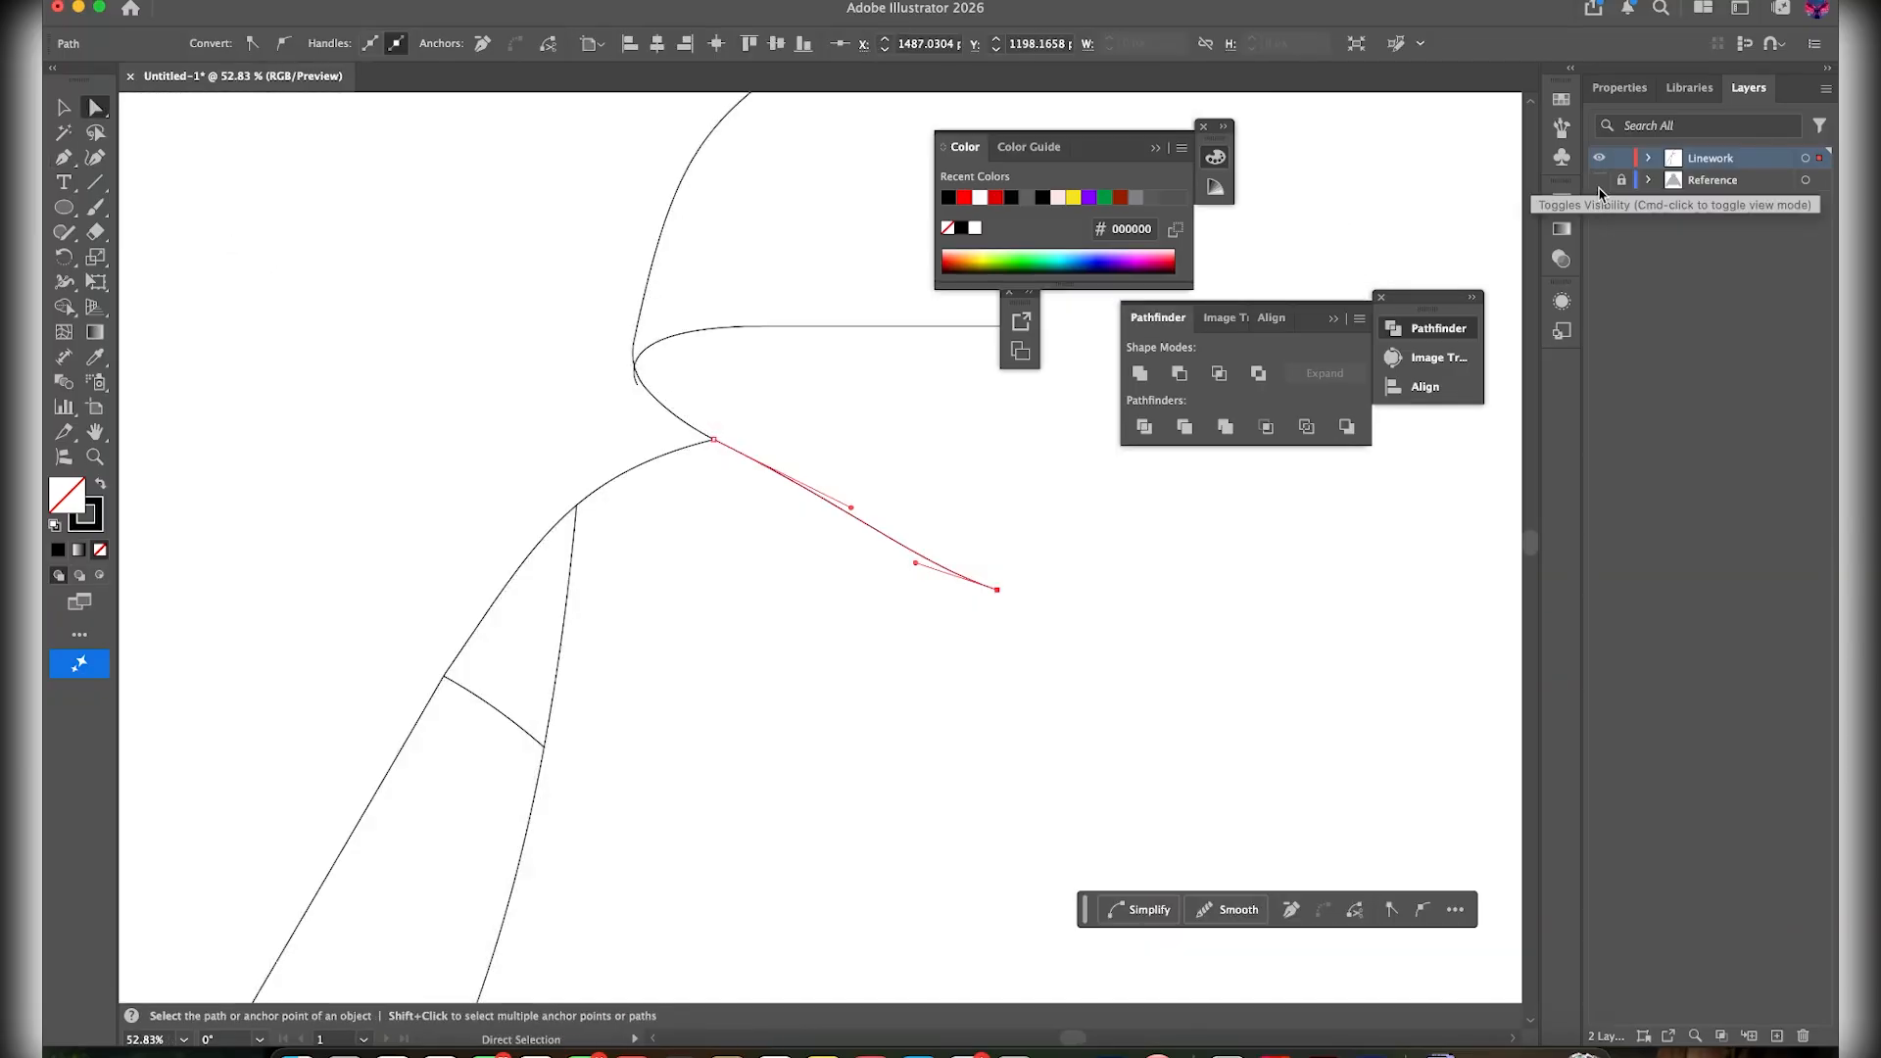
Select the hood linework and trim the hood opening path's overshoot at the hood's side edge with the Shape Builder tool
scroll(690, 545, up, 3)
drag(692, 546, 954, 372)
key(shift+m)
alt+click(833, 297)
key(v)
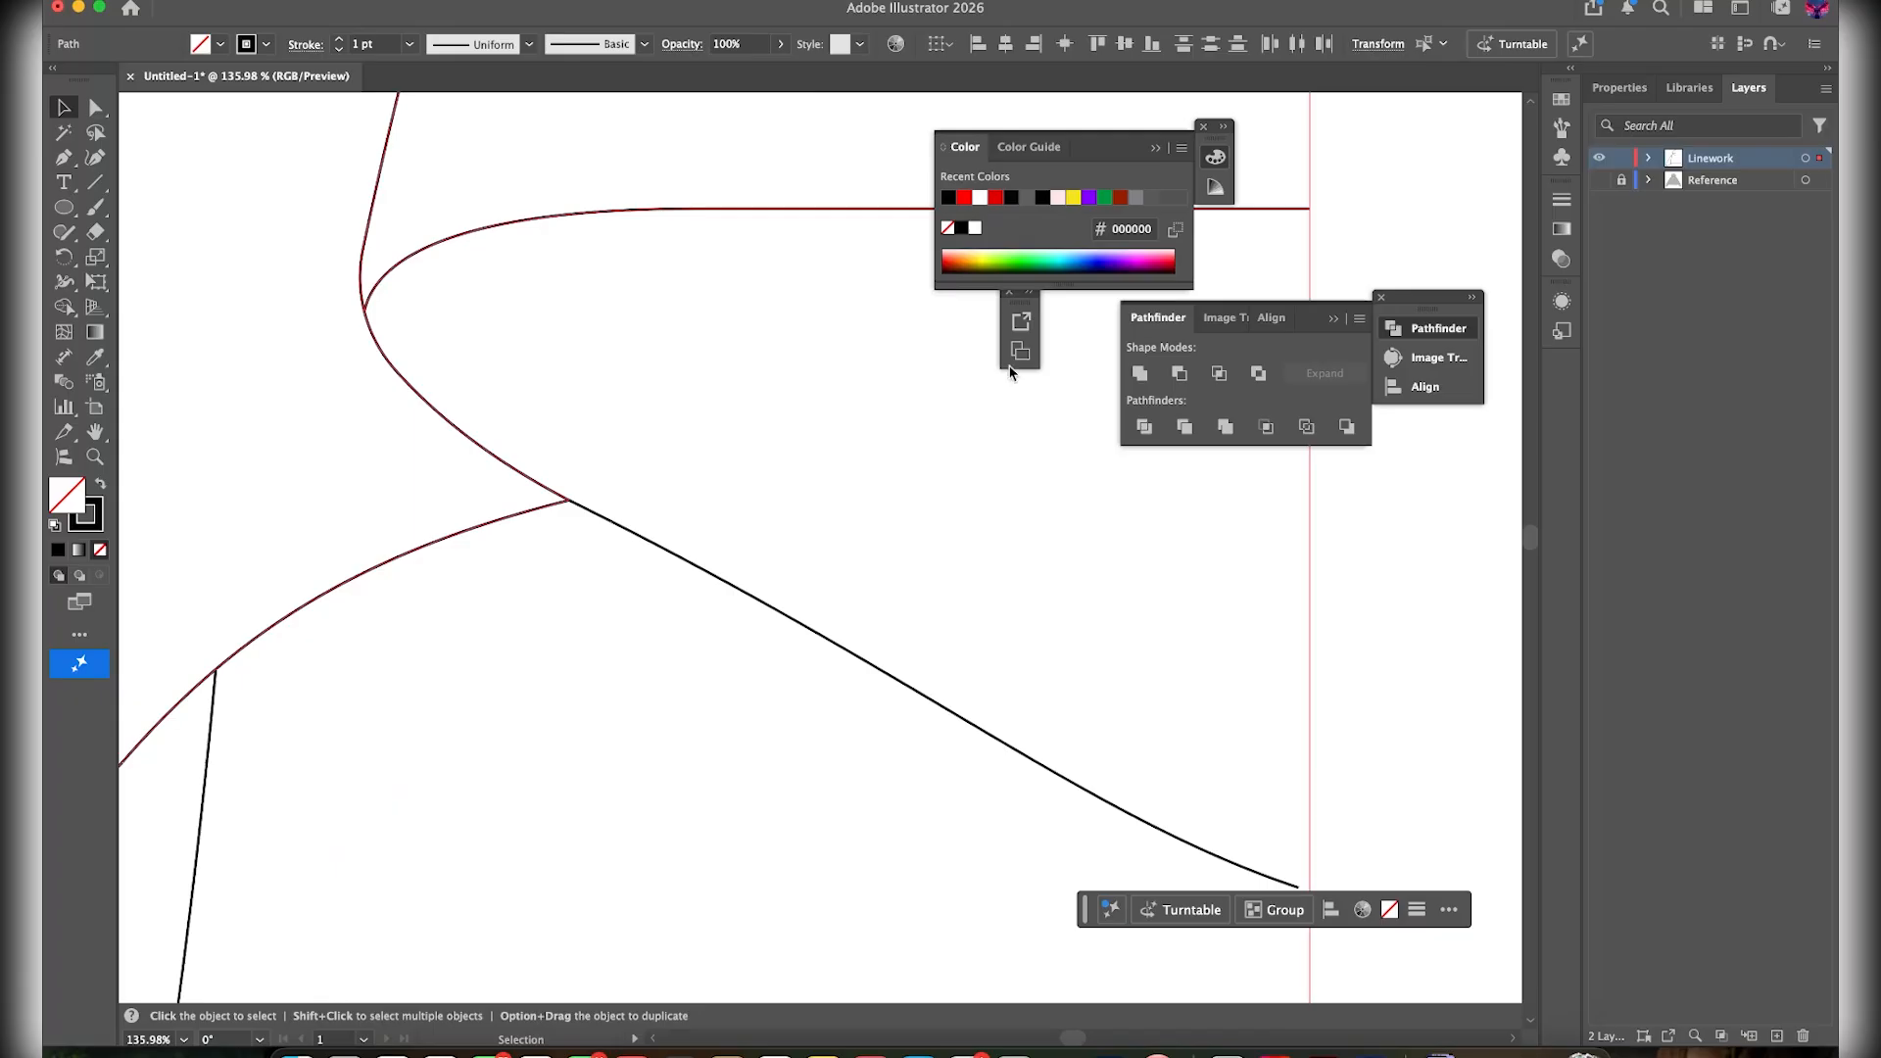
Collapse the Color and Pathfinder panels and show the Reference layer
click(1156, 148)
click(1333, 319)
click(928, 567)
scroll(928, 567, down, 10)
scroll(637, 555, up, 4)
click(1598, 180)
scroll(830, 686, up, 4)
Draw the pocket outline from the zipper along its upper edge, curved opening and short side, and back along the waistband seam
key(p)
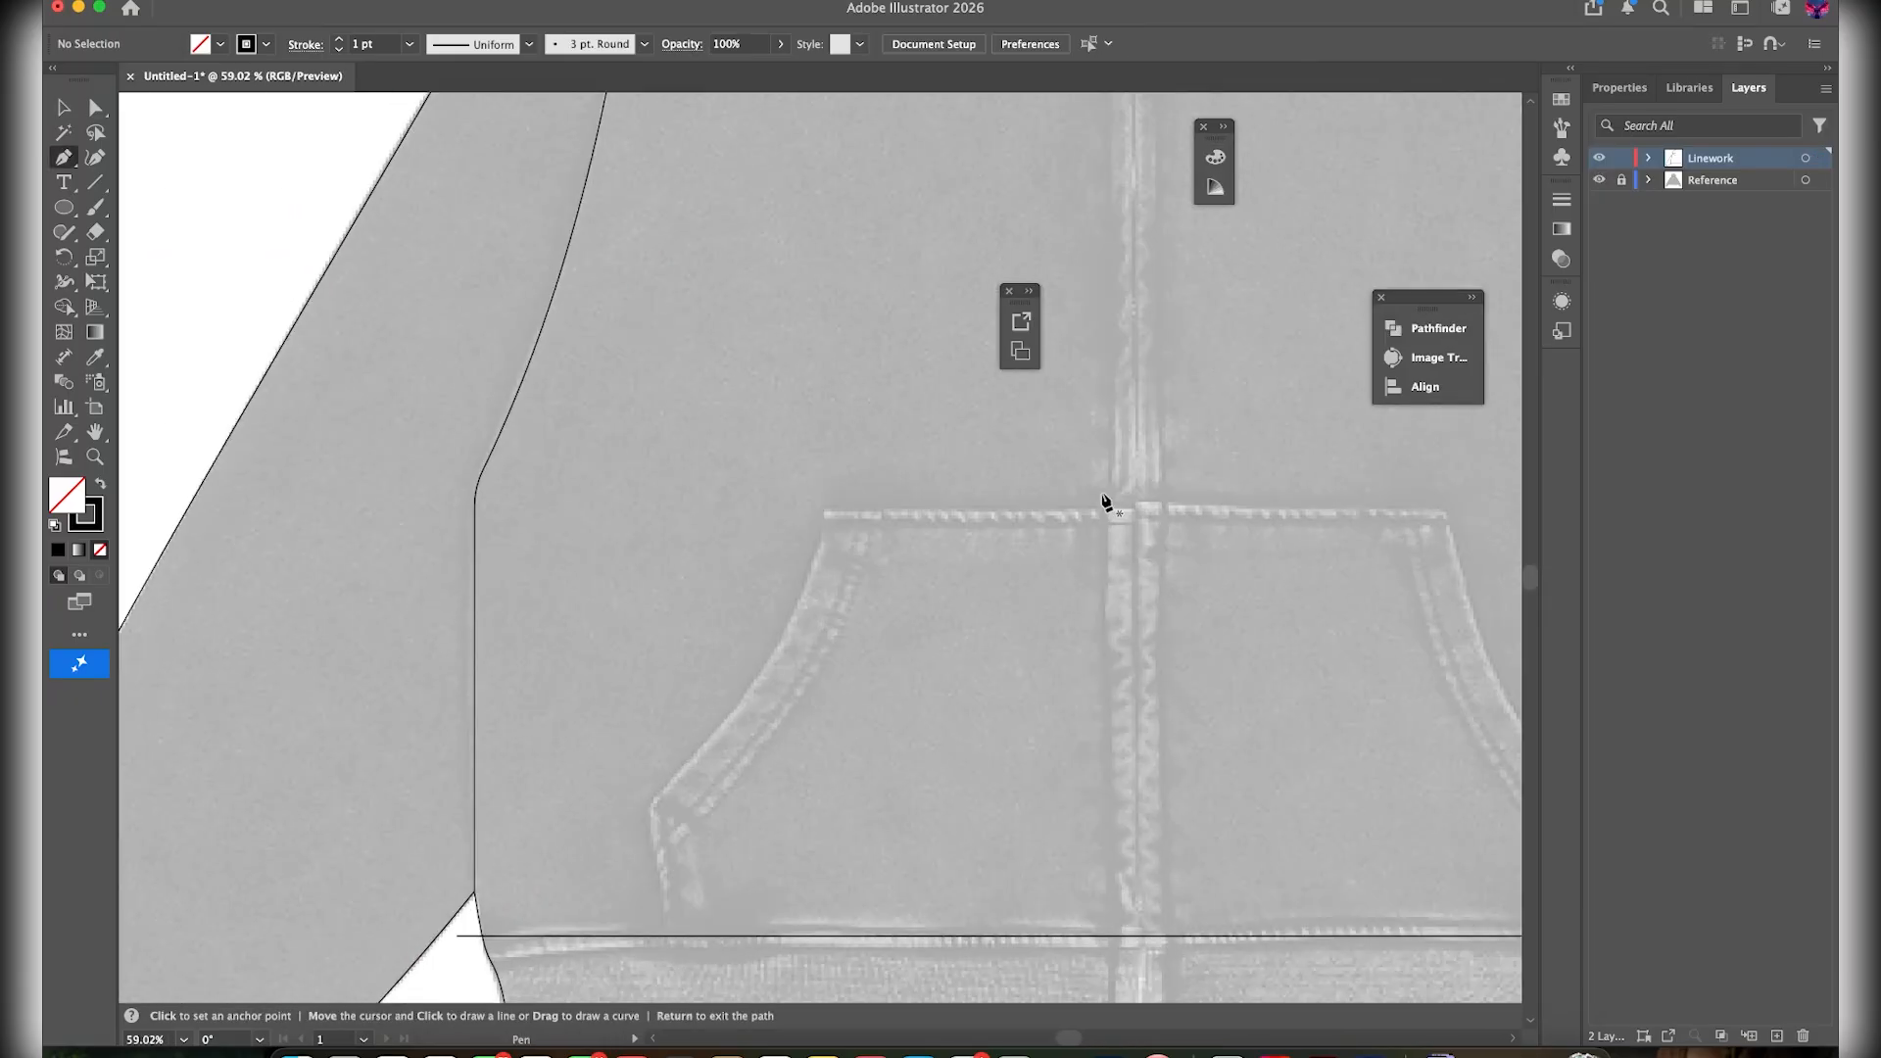
click(1110, 514)
click(824, 507)
drag(652, 805, 784, 635)
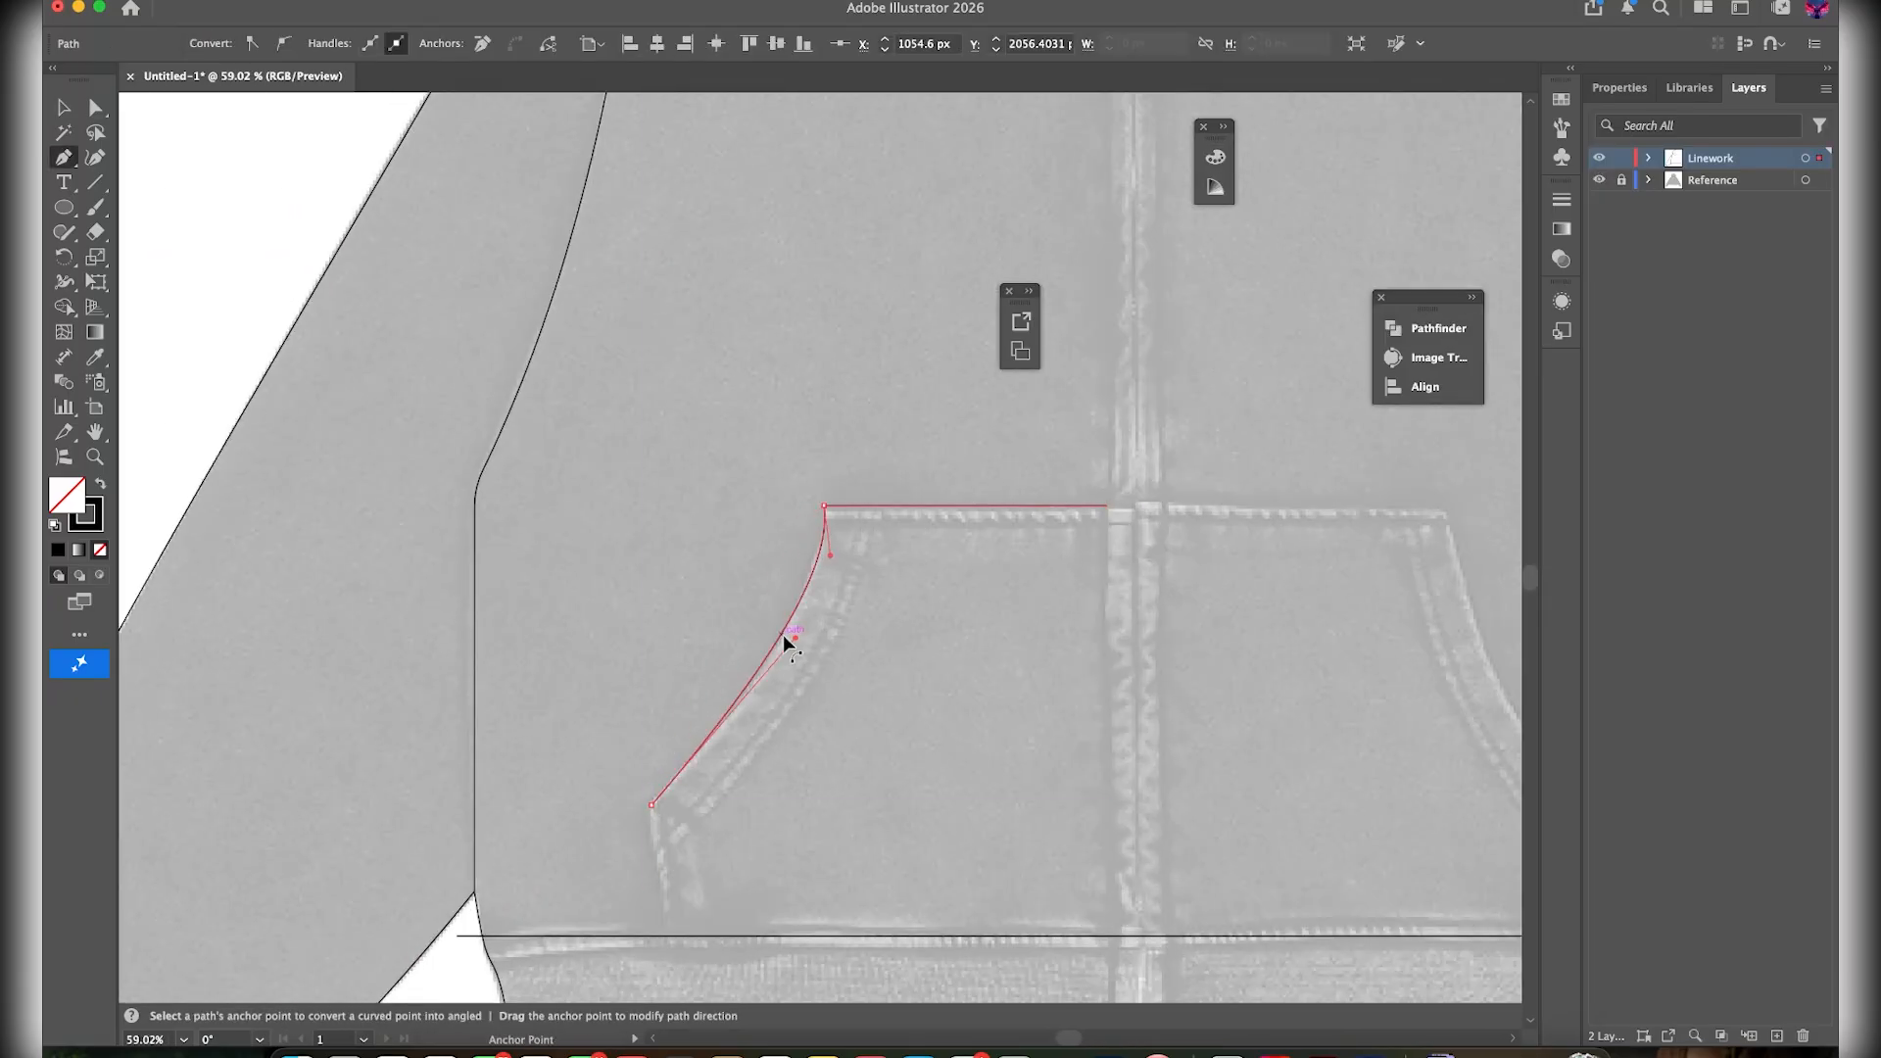
click(671, 946)
click(1107, 945)
key(v)
click(826, 901)
scroll(826, 901, down, 2)
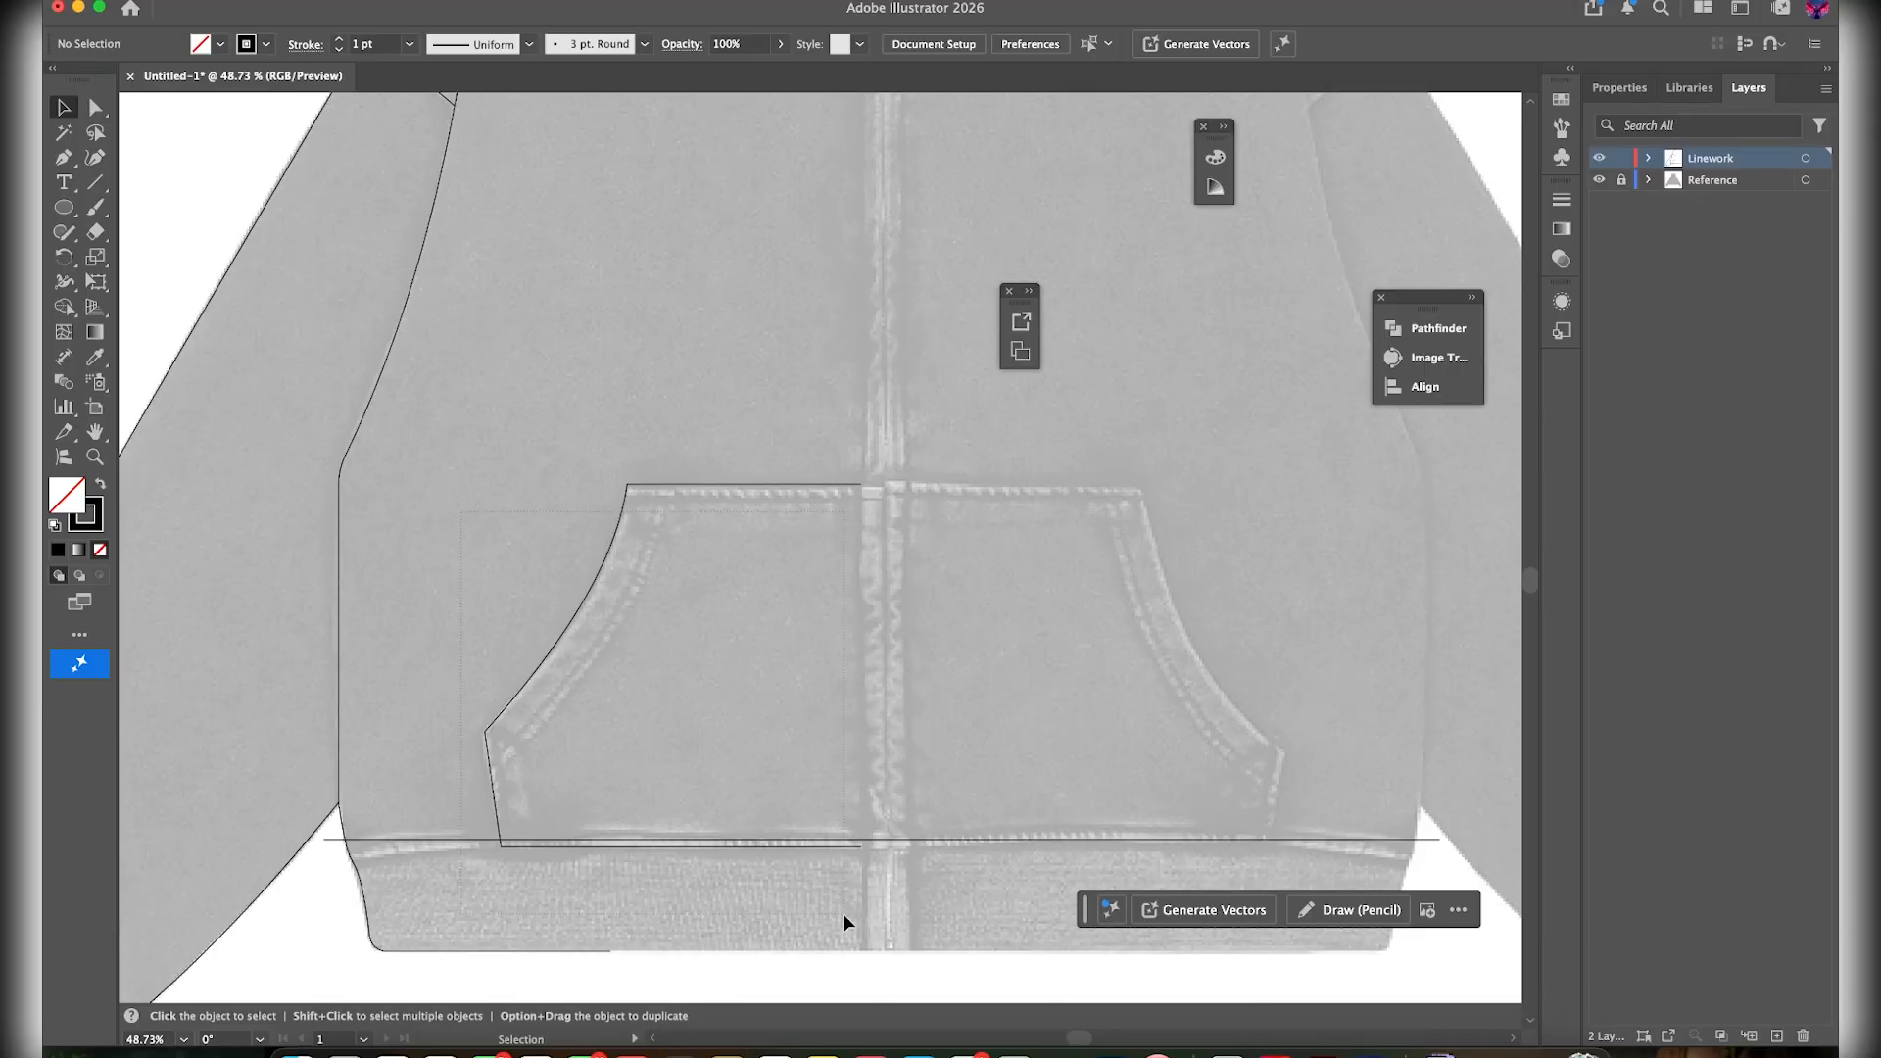
Select the pocket outline with the waistband seam and remove the pocket's excess below the seam with the Shape Builder tool
scroll(826, 902, up, 5)
drag(826, 862, 730, 735)
key(shift+m)
alt+click(736, 781)
scroll(737, 774, down, 4)
key(v)
click(674, 320)
Draw a straight vertical line along the zipper's edge from the neckline down past the hem
scroll(674, 320, down, 2)
scroll(626, 264, up, 3)
scroll(592, 215, up, 4)
key(p)
click(609, 213)
scroll(627, 490, down, 6)
click(653, 720)
scroll(713, 563, up, 2)
scroll(680, 516, down, 4)
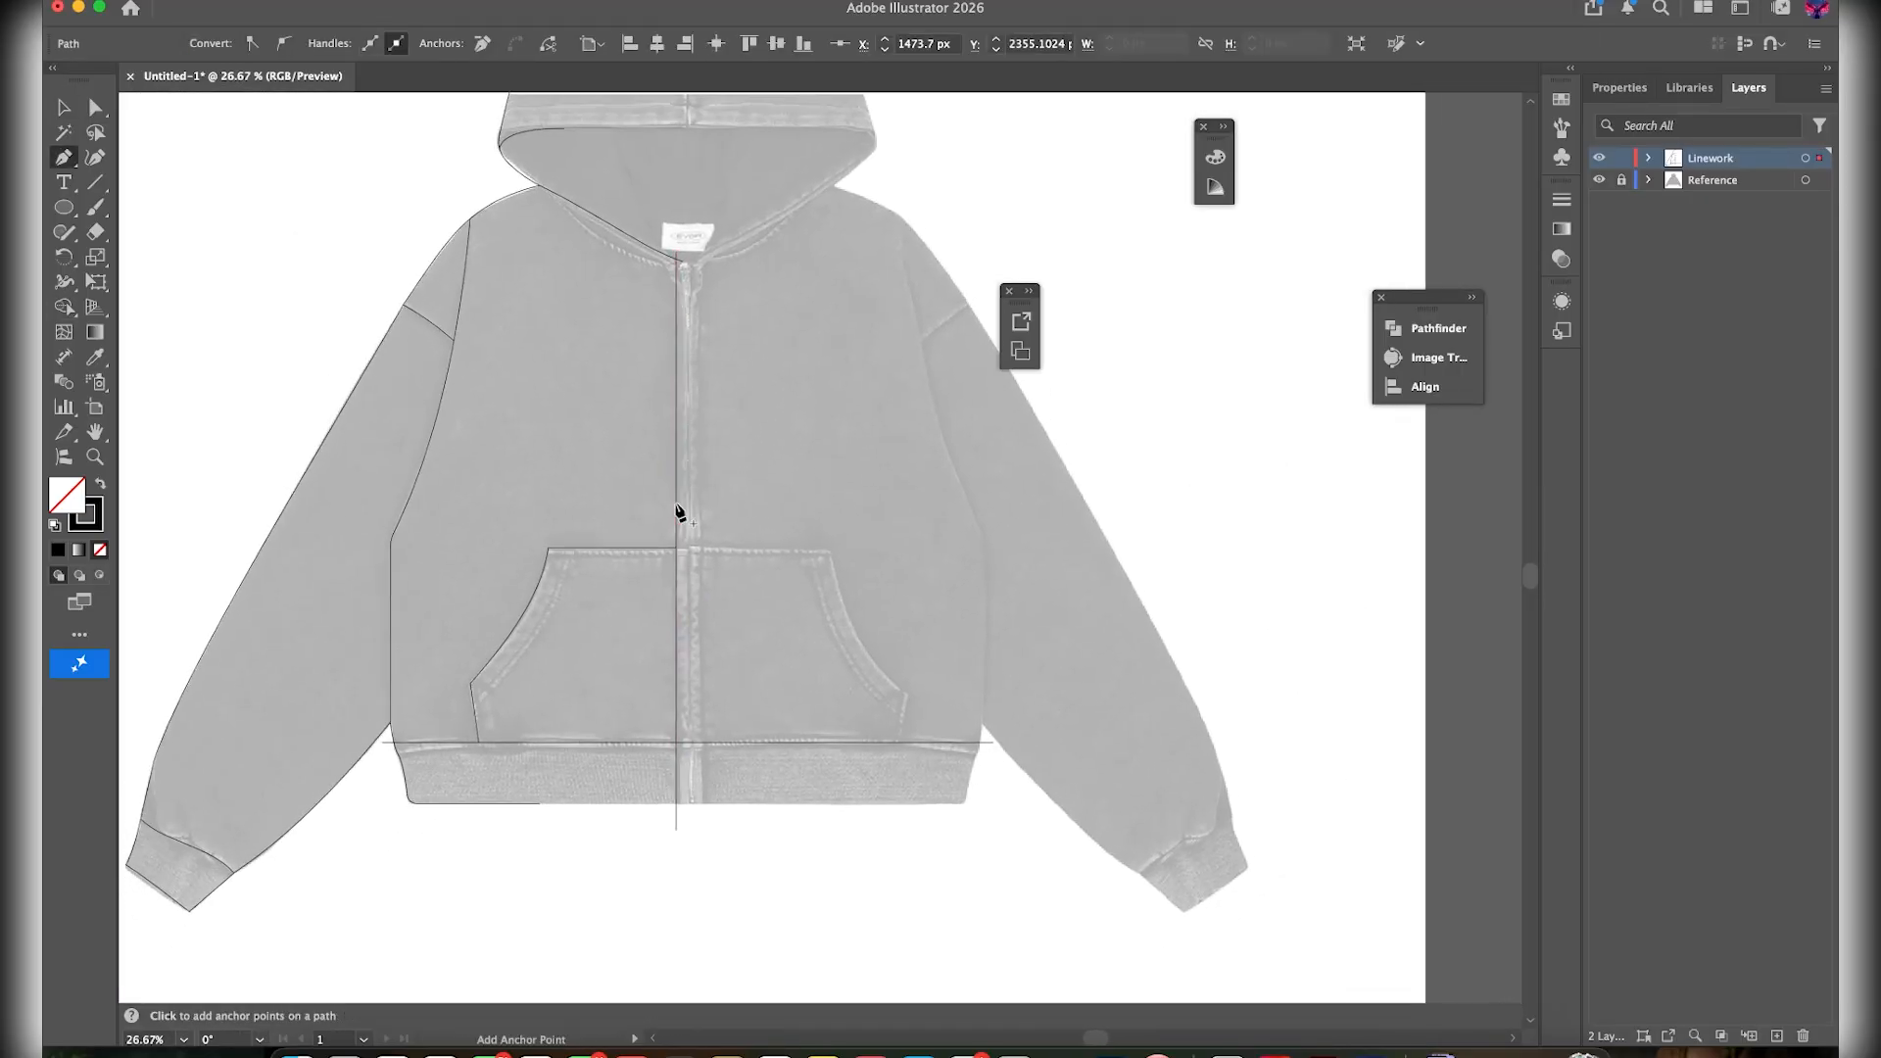
Examine the centre front line against the reference zipper, pocket and hem, and deselect it
scroll(670, 510, up, 3)
scroll(651, 407, down, 2)
scroll(651, 408, up, 2)
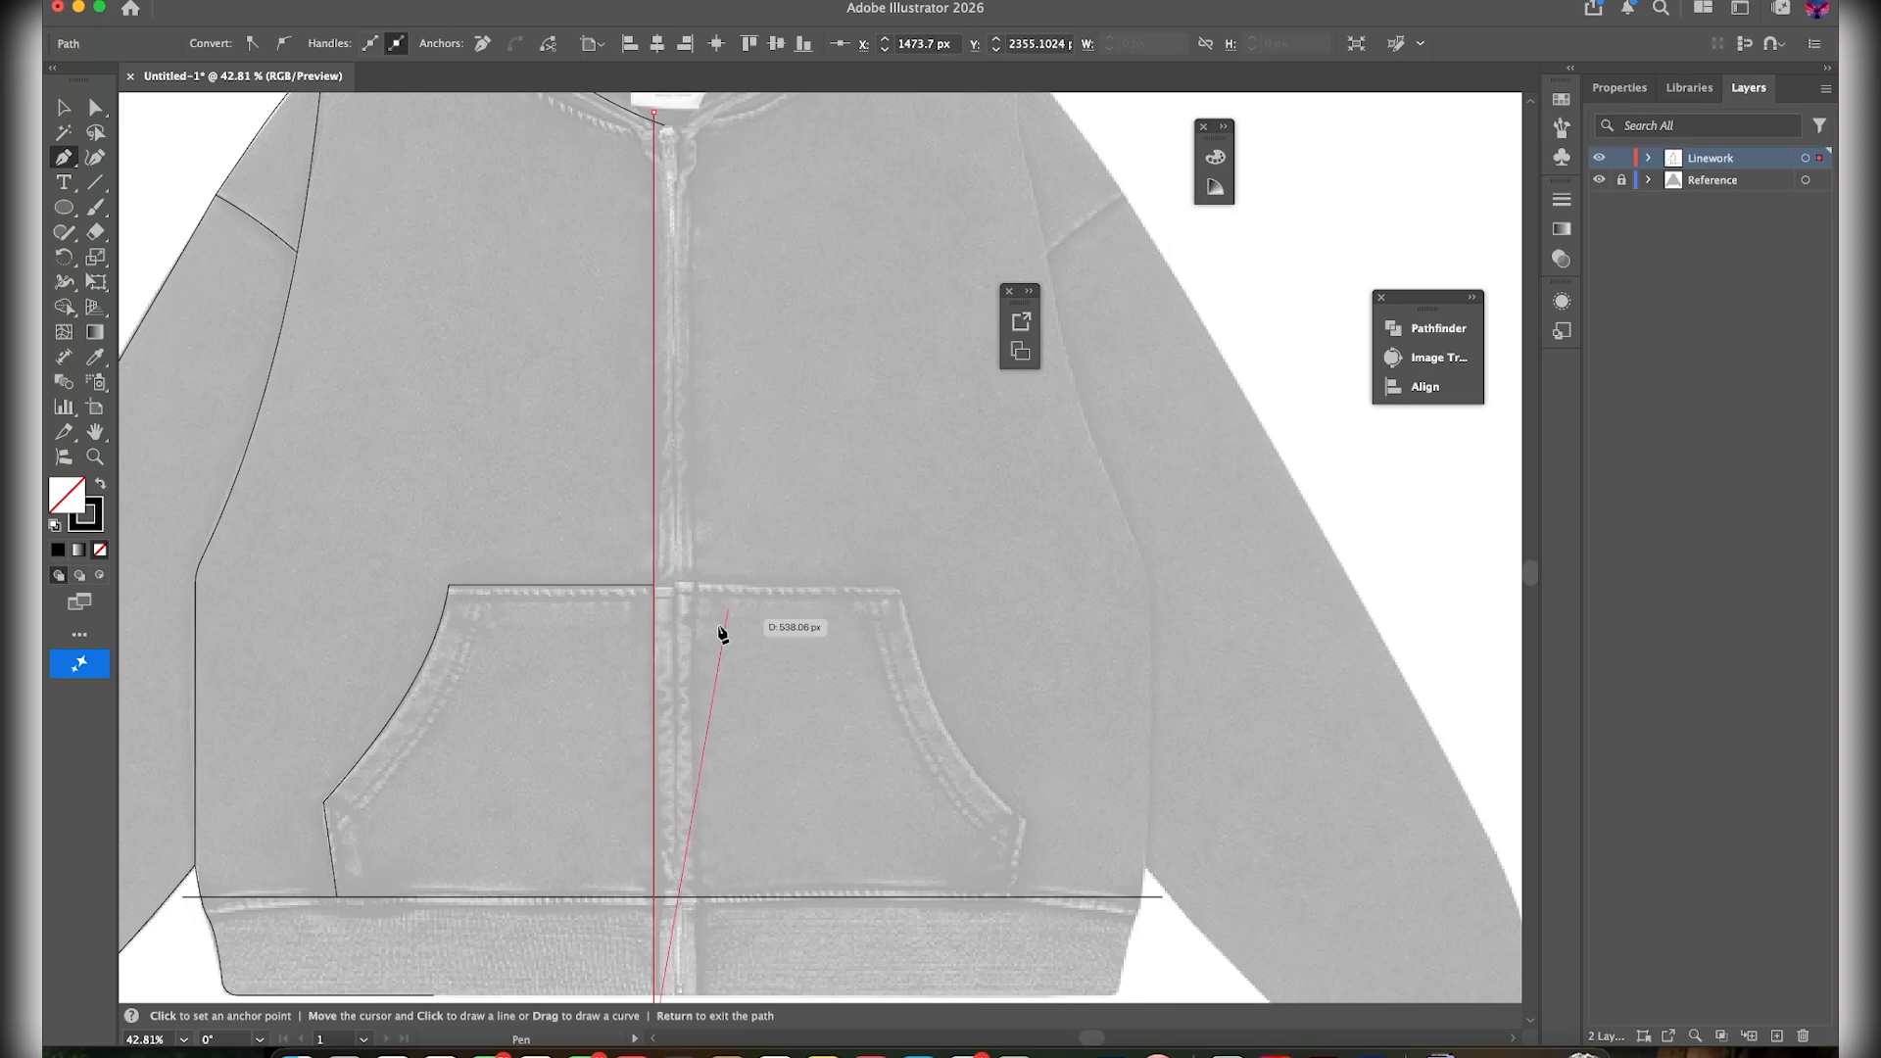
scroll(728, 586, up, 3)
key(v)
click(742, 931)
scroll(784, 416, down, 6)
scroll(633, 868, up, 2)
scroll(525, 600, up, 2)
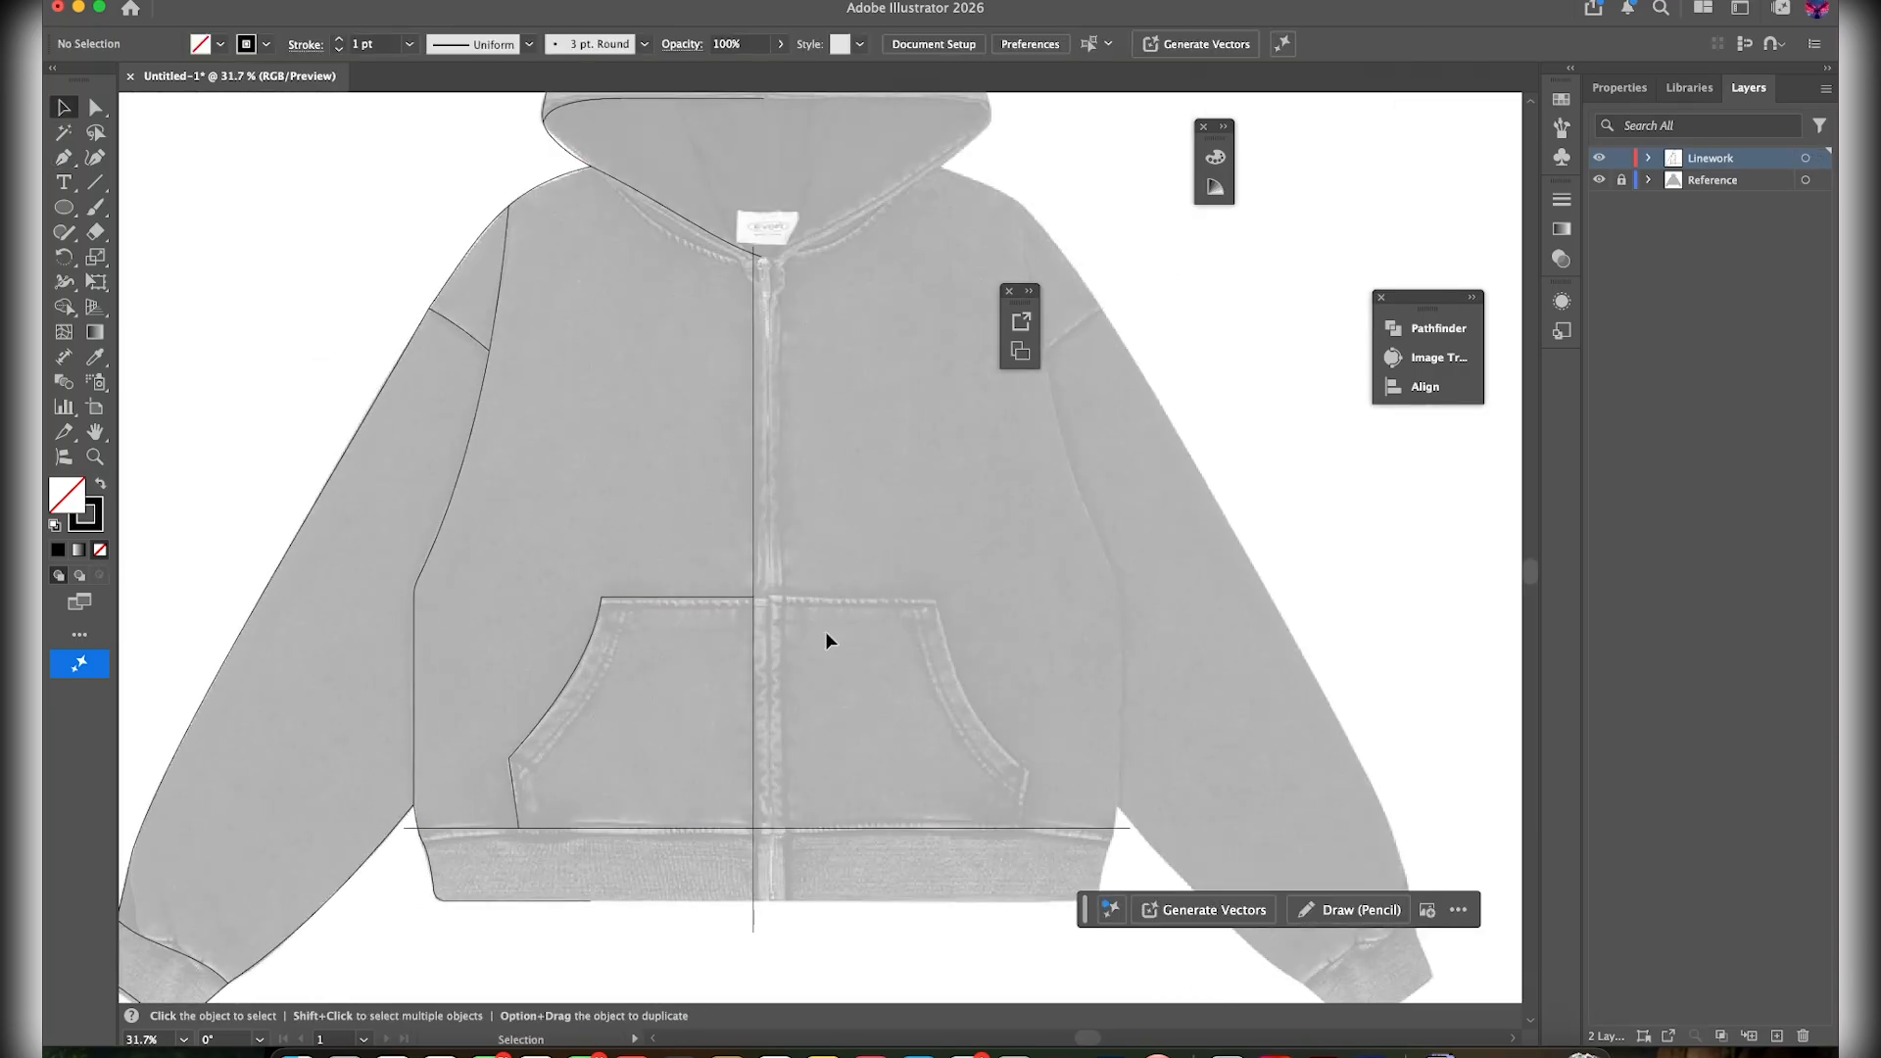
Trim the waistband seam so it ends at the zipper line
click(623, 828)
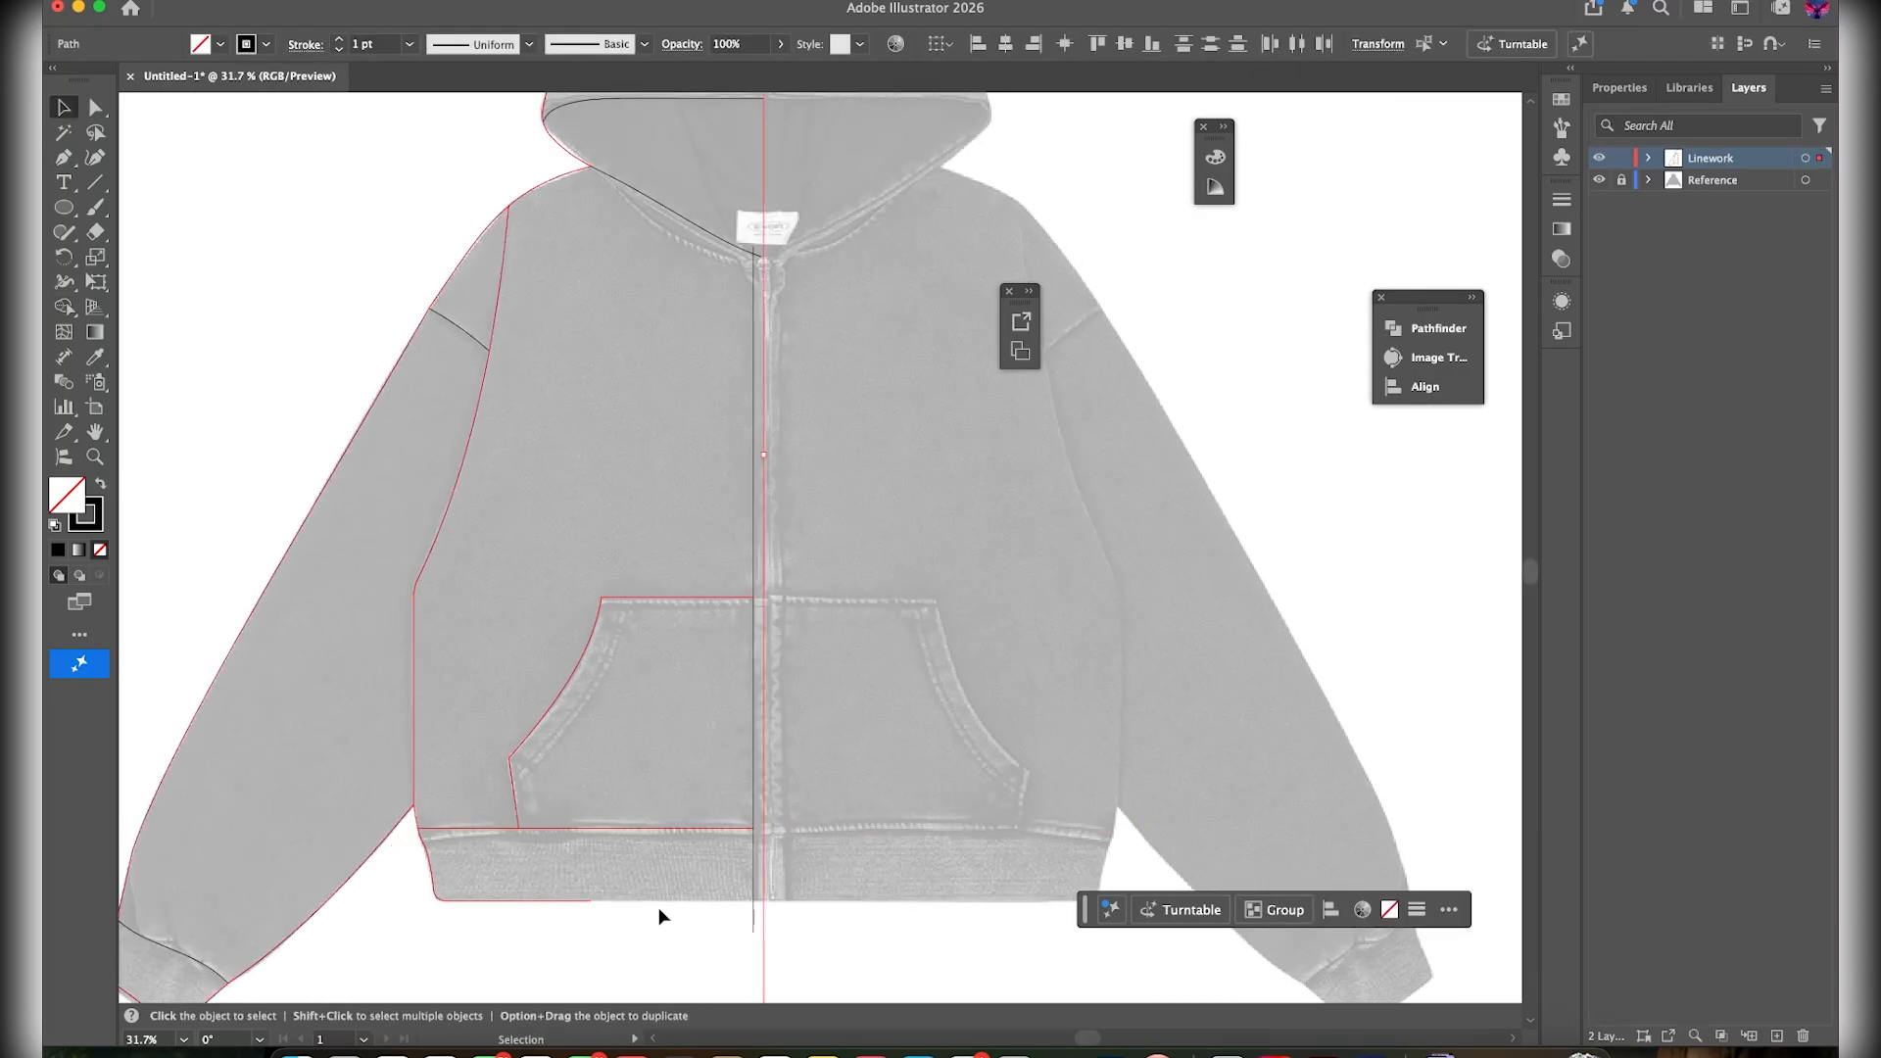
scroll(657, 798, down, 2)
Draw a curved inner hood seam with the Pen tool from above the hood opening down to the neckline beside the label
scroll(688, 770, up, 5)
key(p)
click(361, 237)
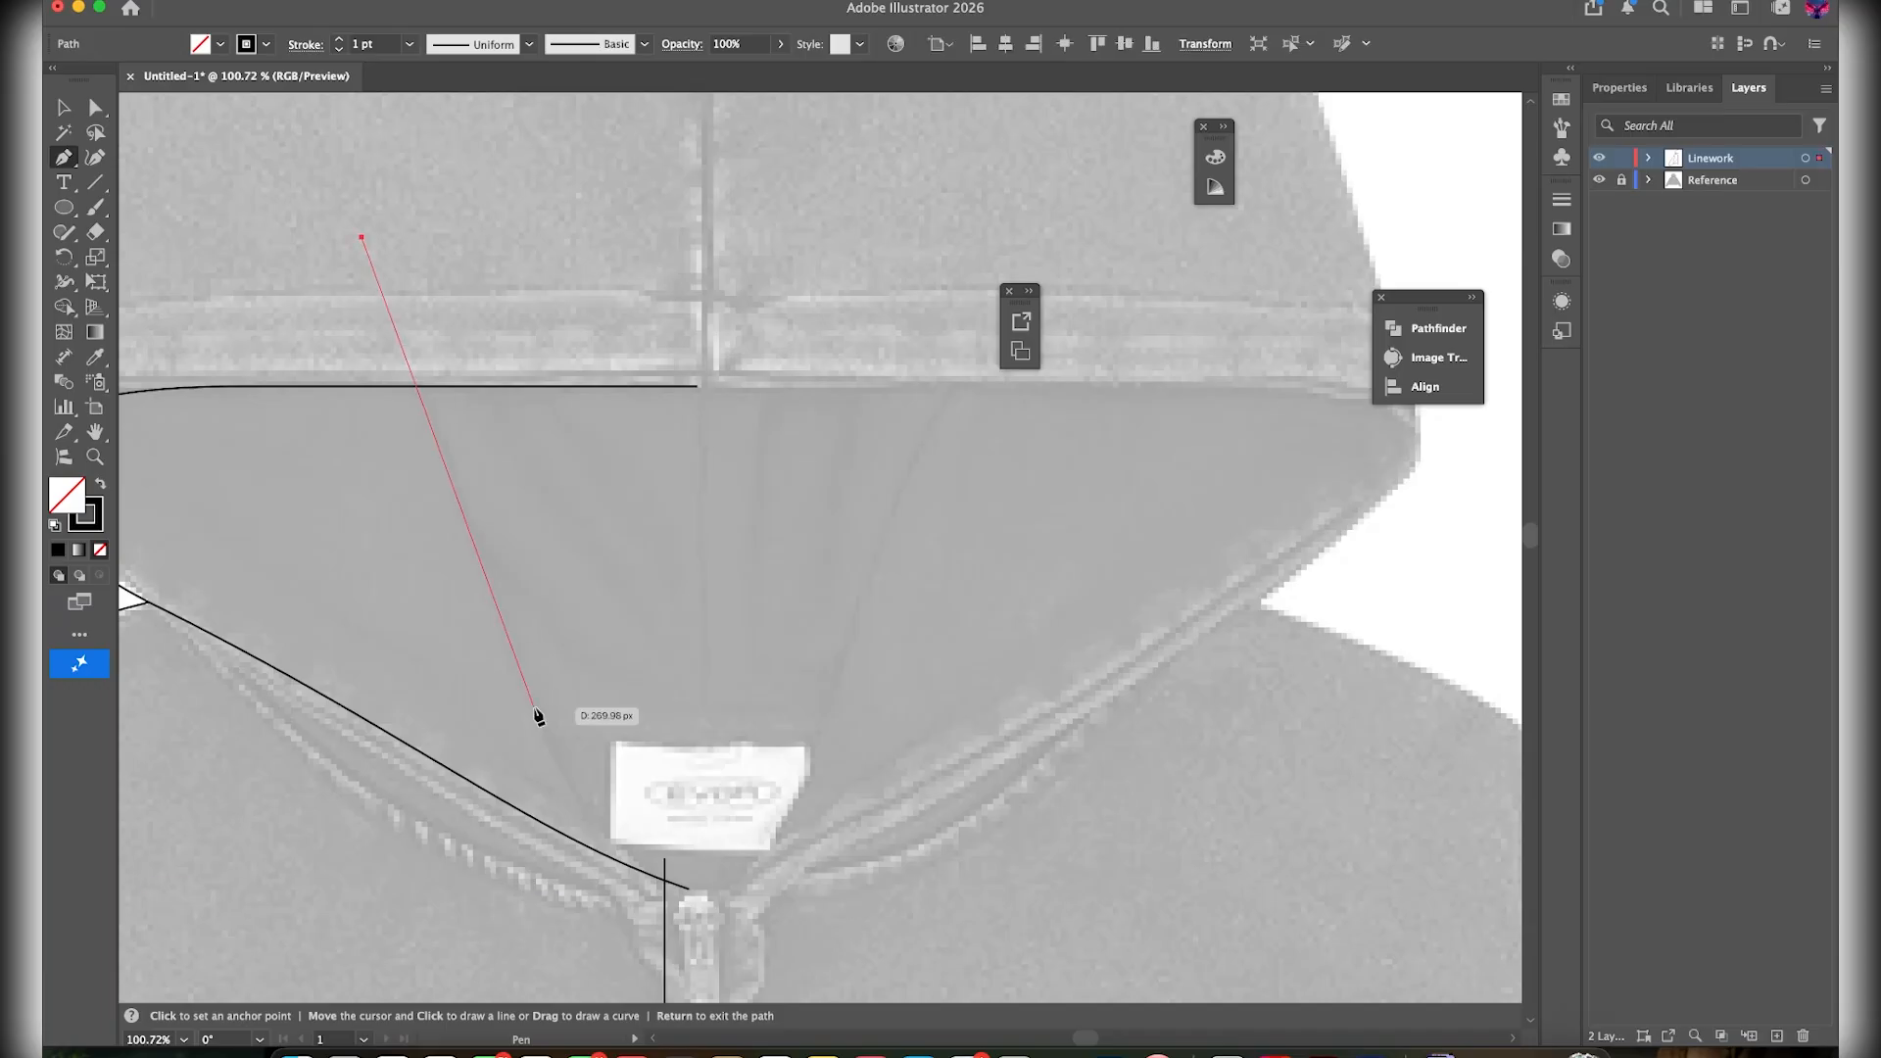
click(653, 883)
drag(604, 766, 754, 745)
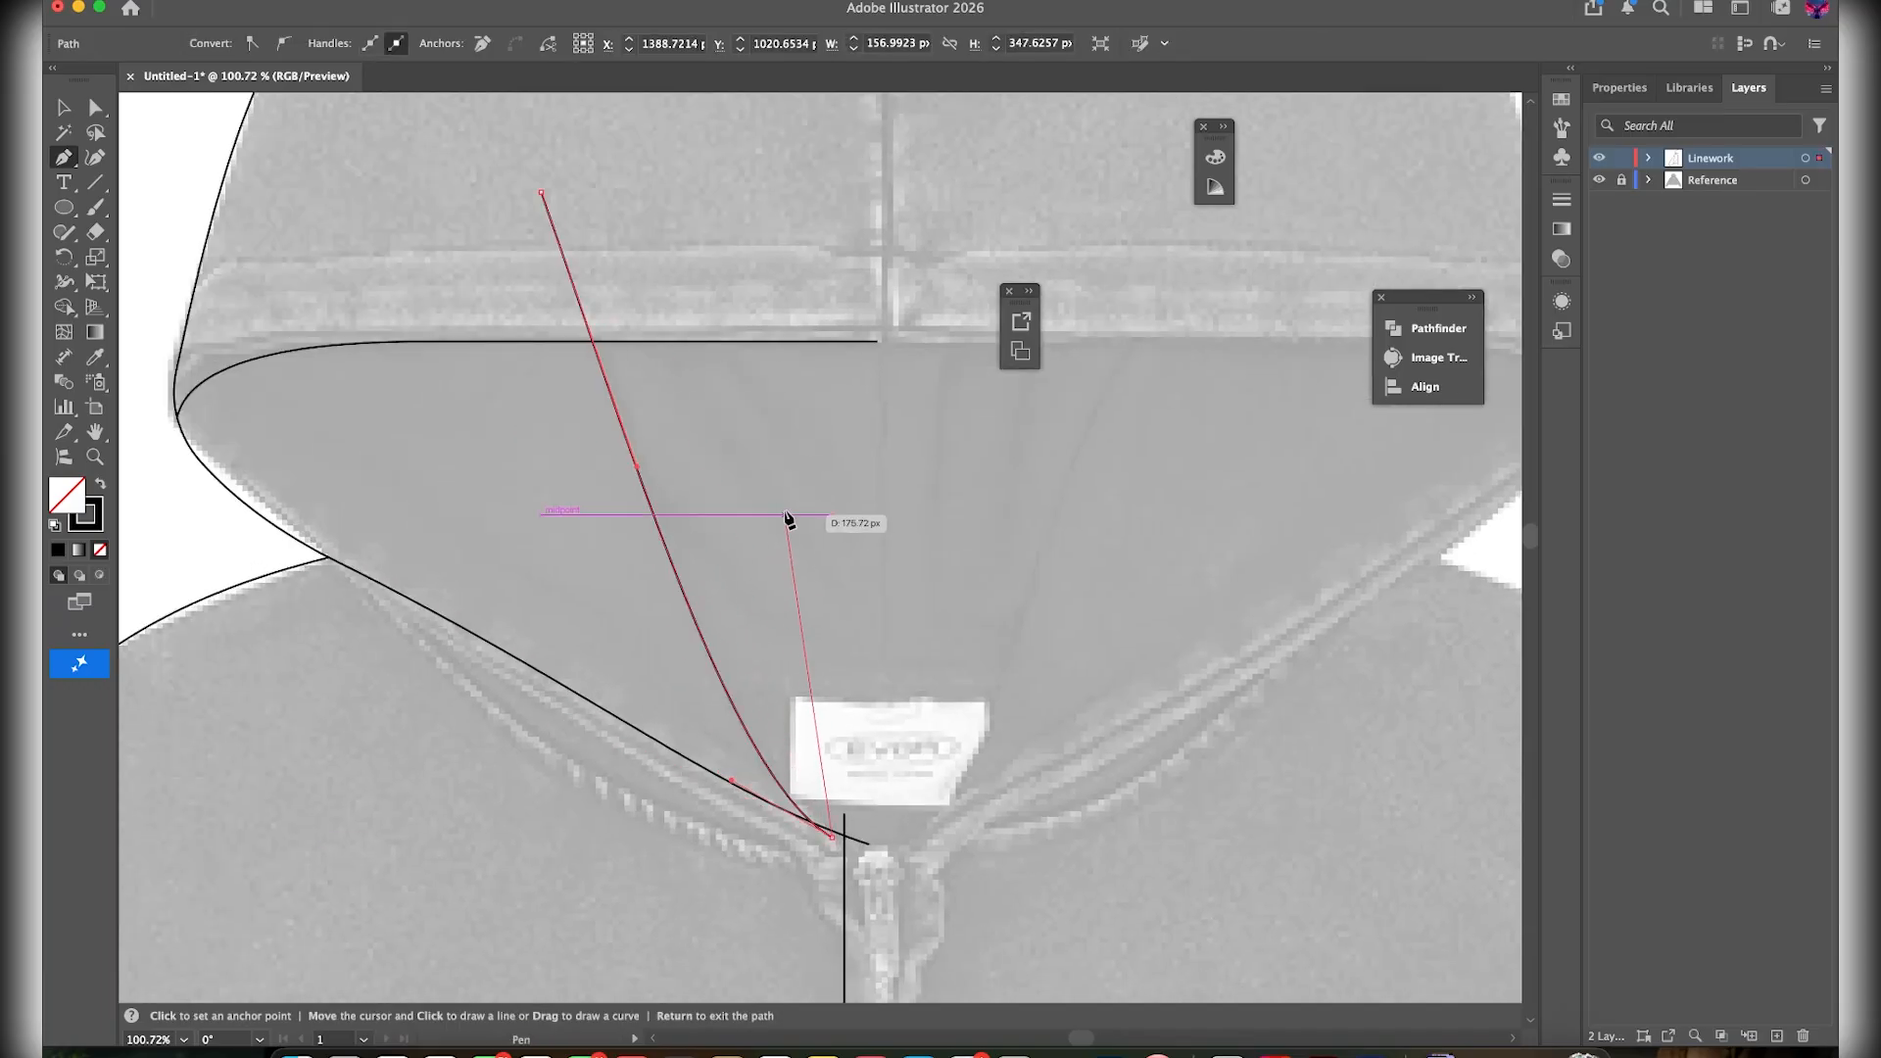
Remove the parts of the inner hood seam that extend beyond the hood opening and neckline with the Shape Builder tool
key(v)
drag(787, 515, 524, 299)
key(shift+m)
key(v)
drag(920, 825, 821, 880)
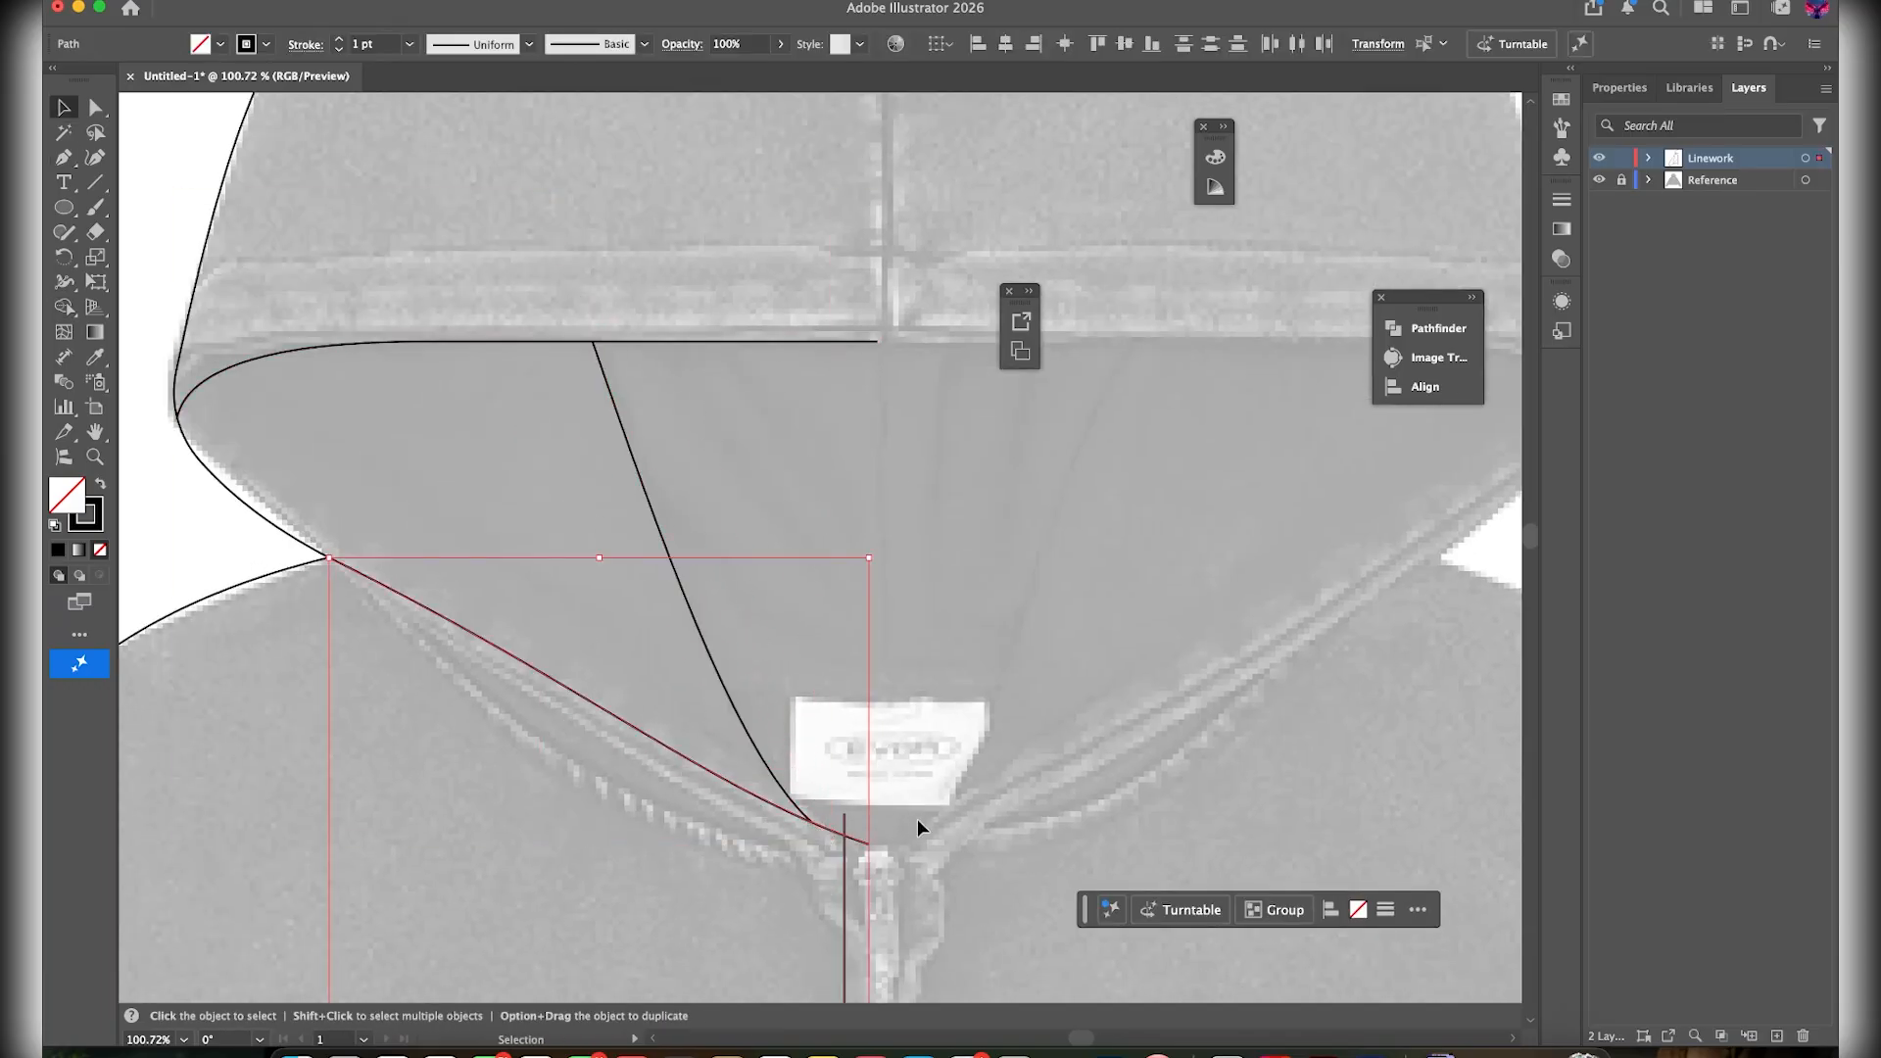
click(901, 768)
Shorten the zipper line so its lower end meets the bottom edge of the waistband, and deselect it
scroll(881, 729, down, 5)
scroll(837, 627, up, 6)
click(769, 403)
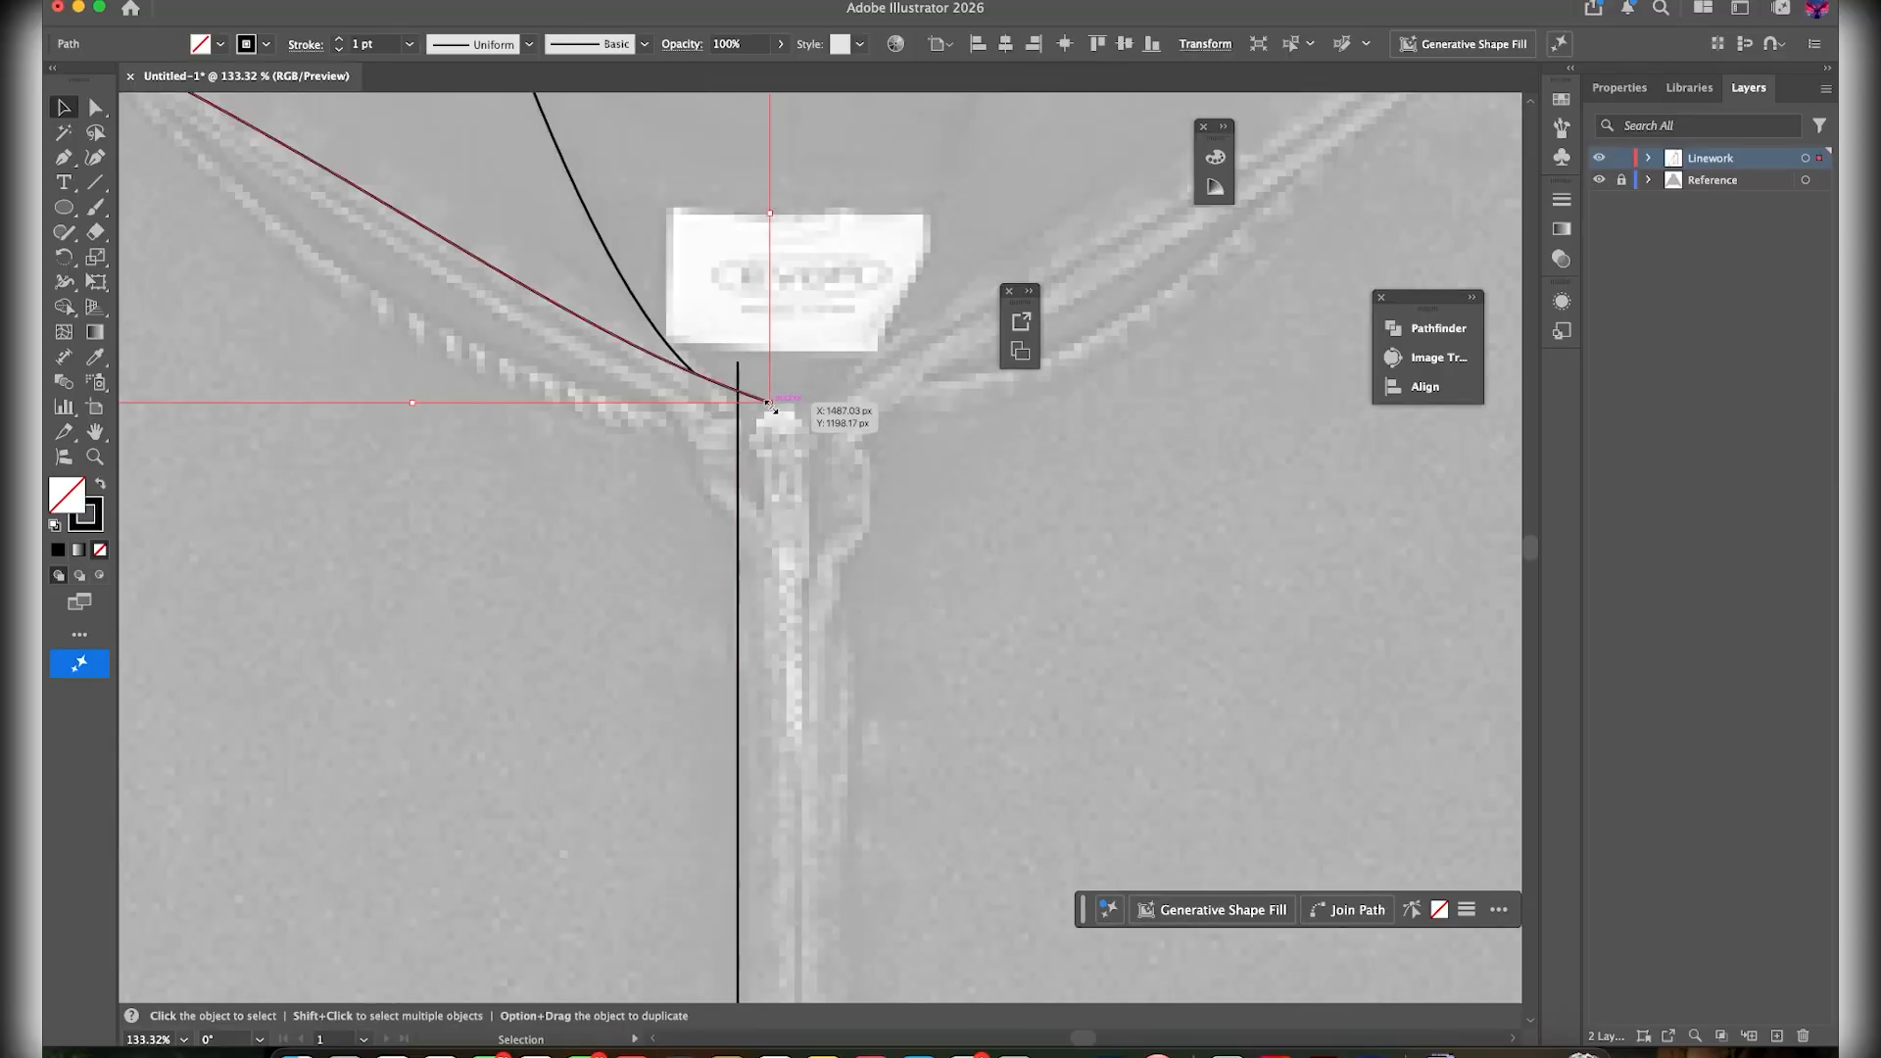
scroll(784, 403, down, 5)
scroll(767, 925, up, 4)
key(a)
click(829, 816)
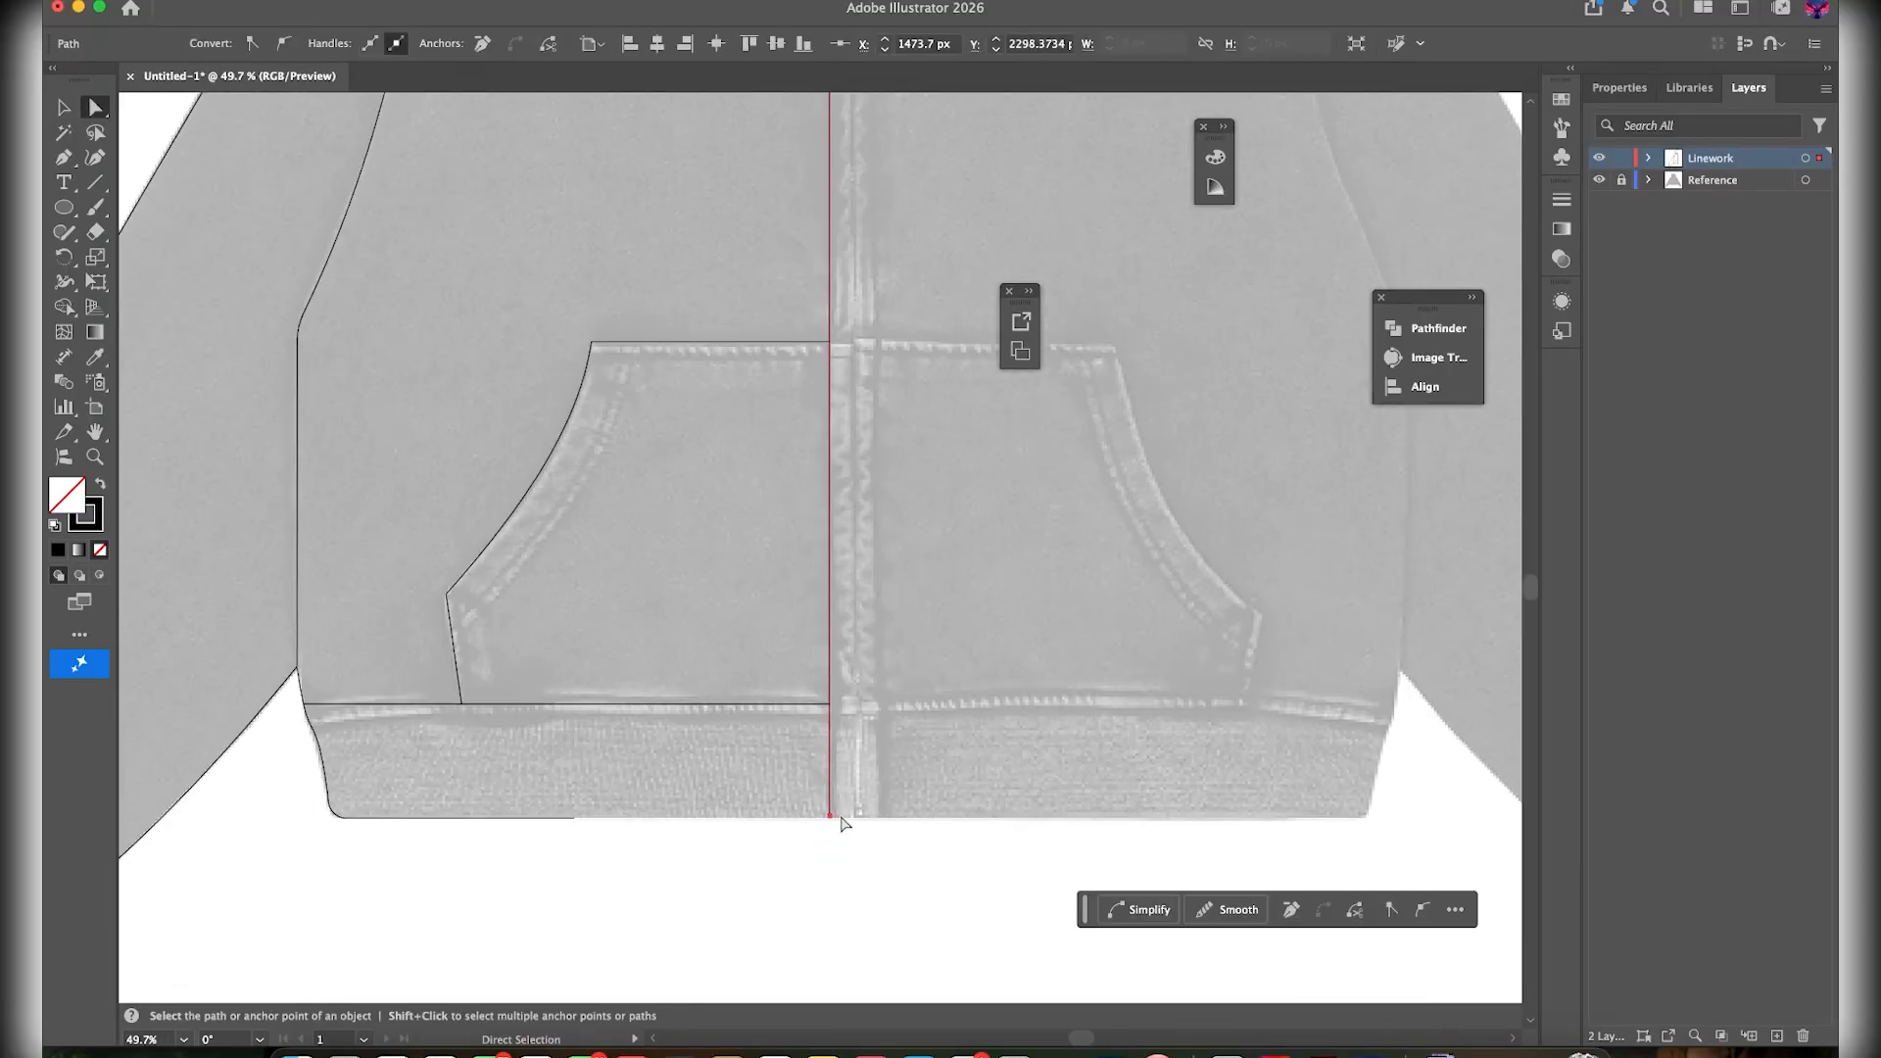
scroll(839, 822, up, 5)
scroll(809, 953, down, 8)
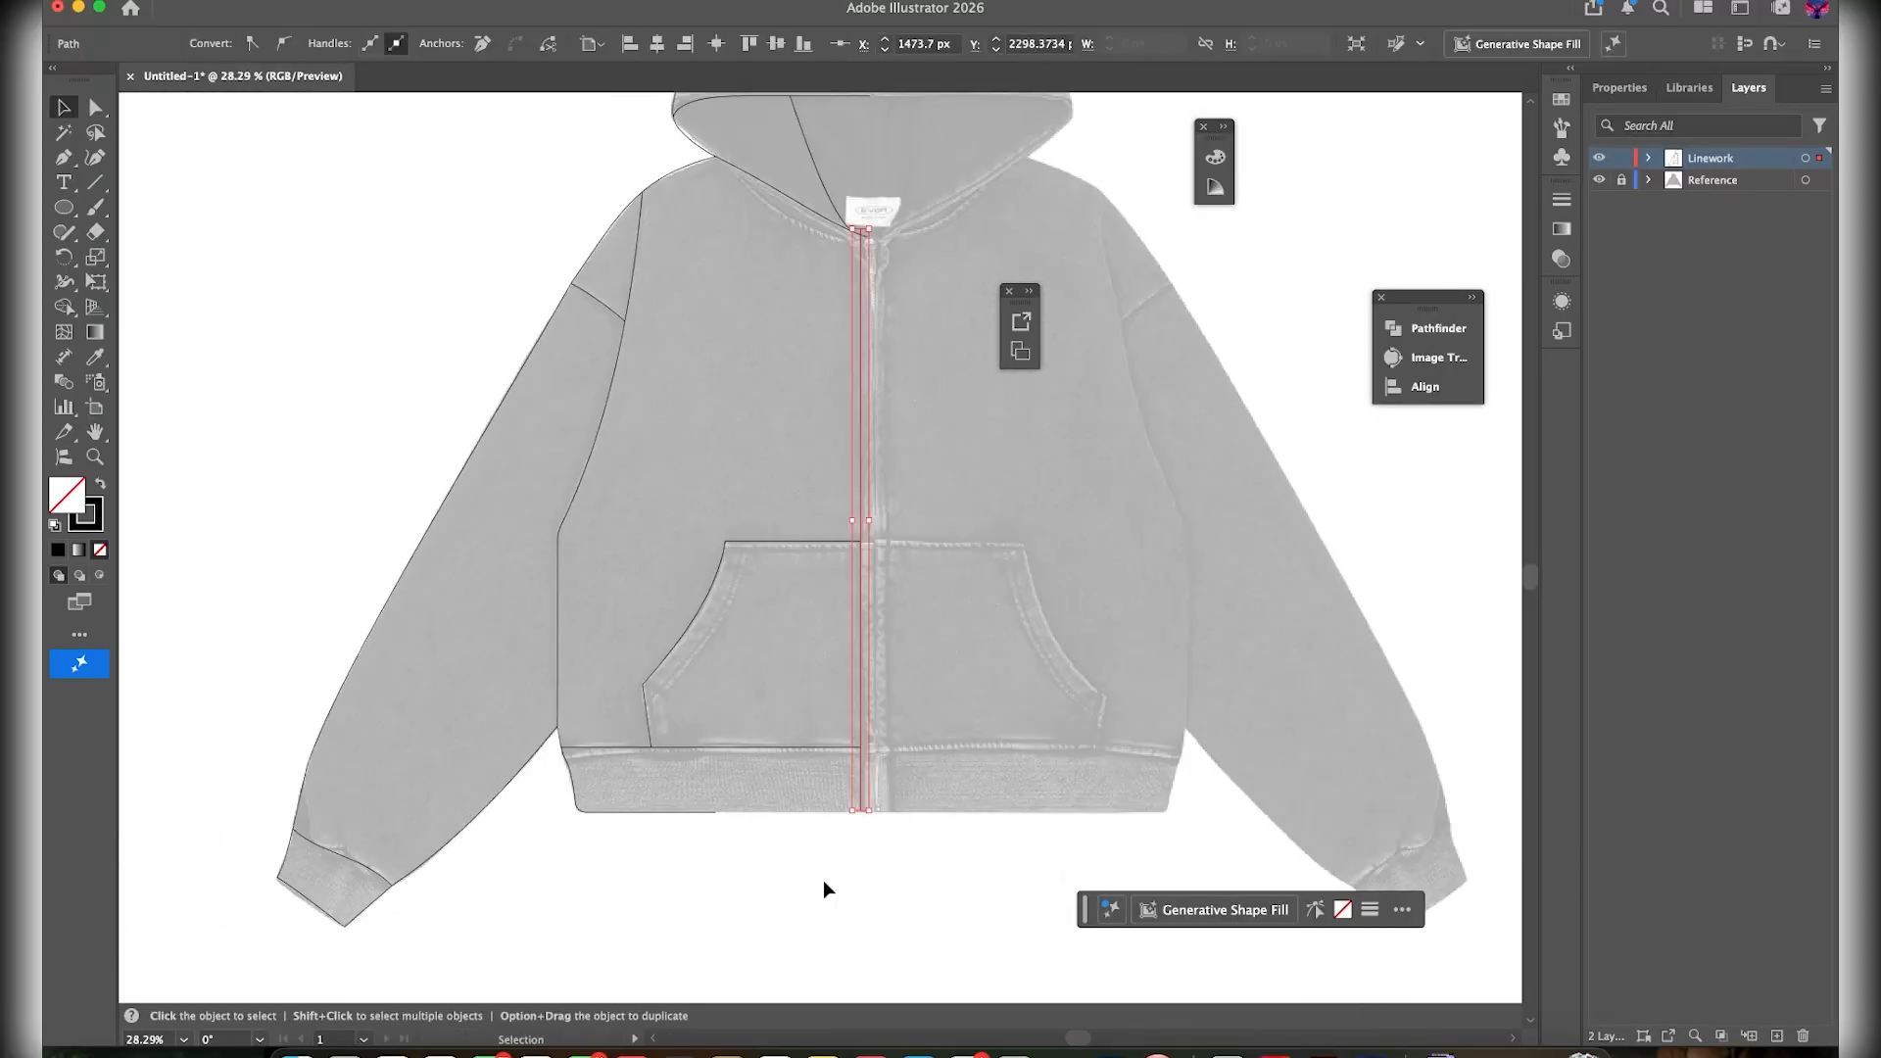
click(827, 885)
Select all the half-hoodie linework and mirror a copy across the centre to complete the other half
key(v)
scroll(749, 427, up, 5)
scroll(748, 427, down, 3)
drag(715, 446, 714, 391)
scroll(774, 376, down, 4)
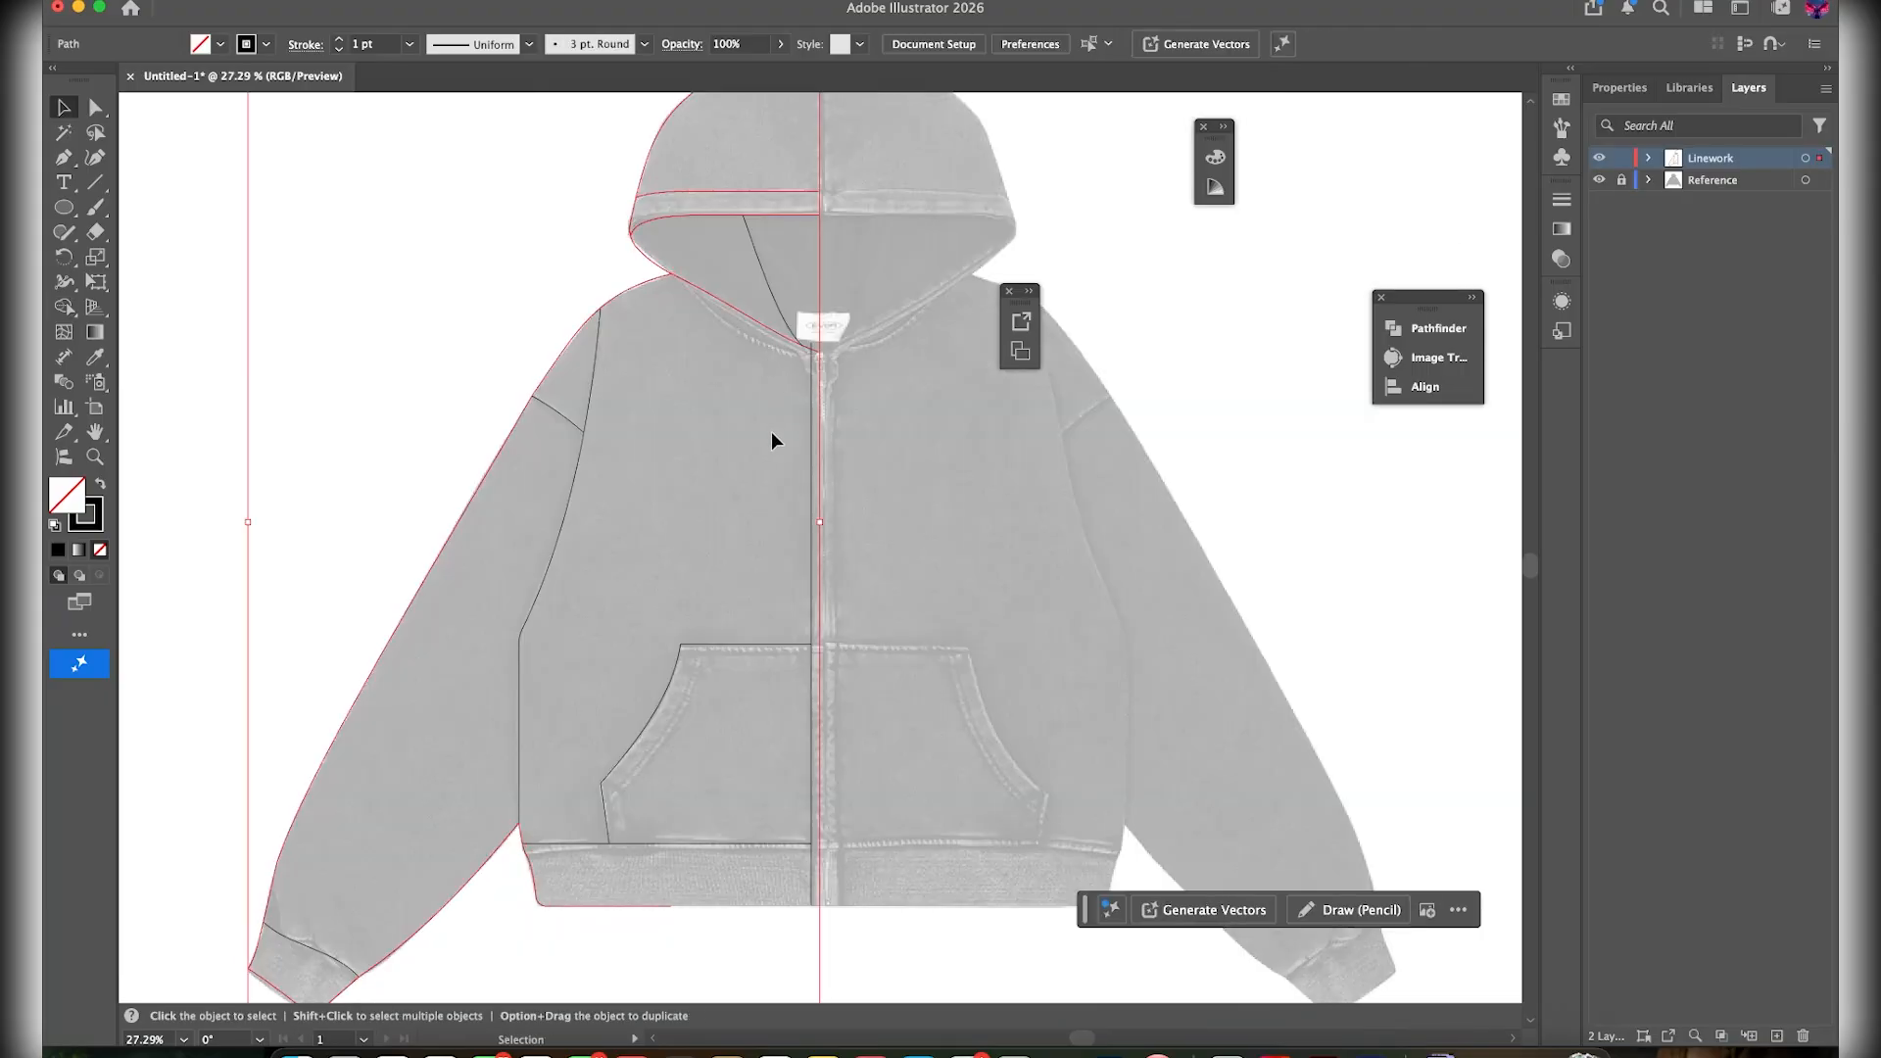
click(771, 431)
scroll(772, 431, down, 3)
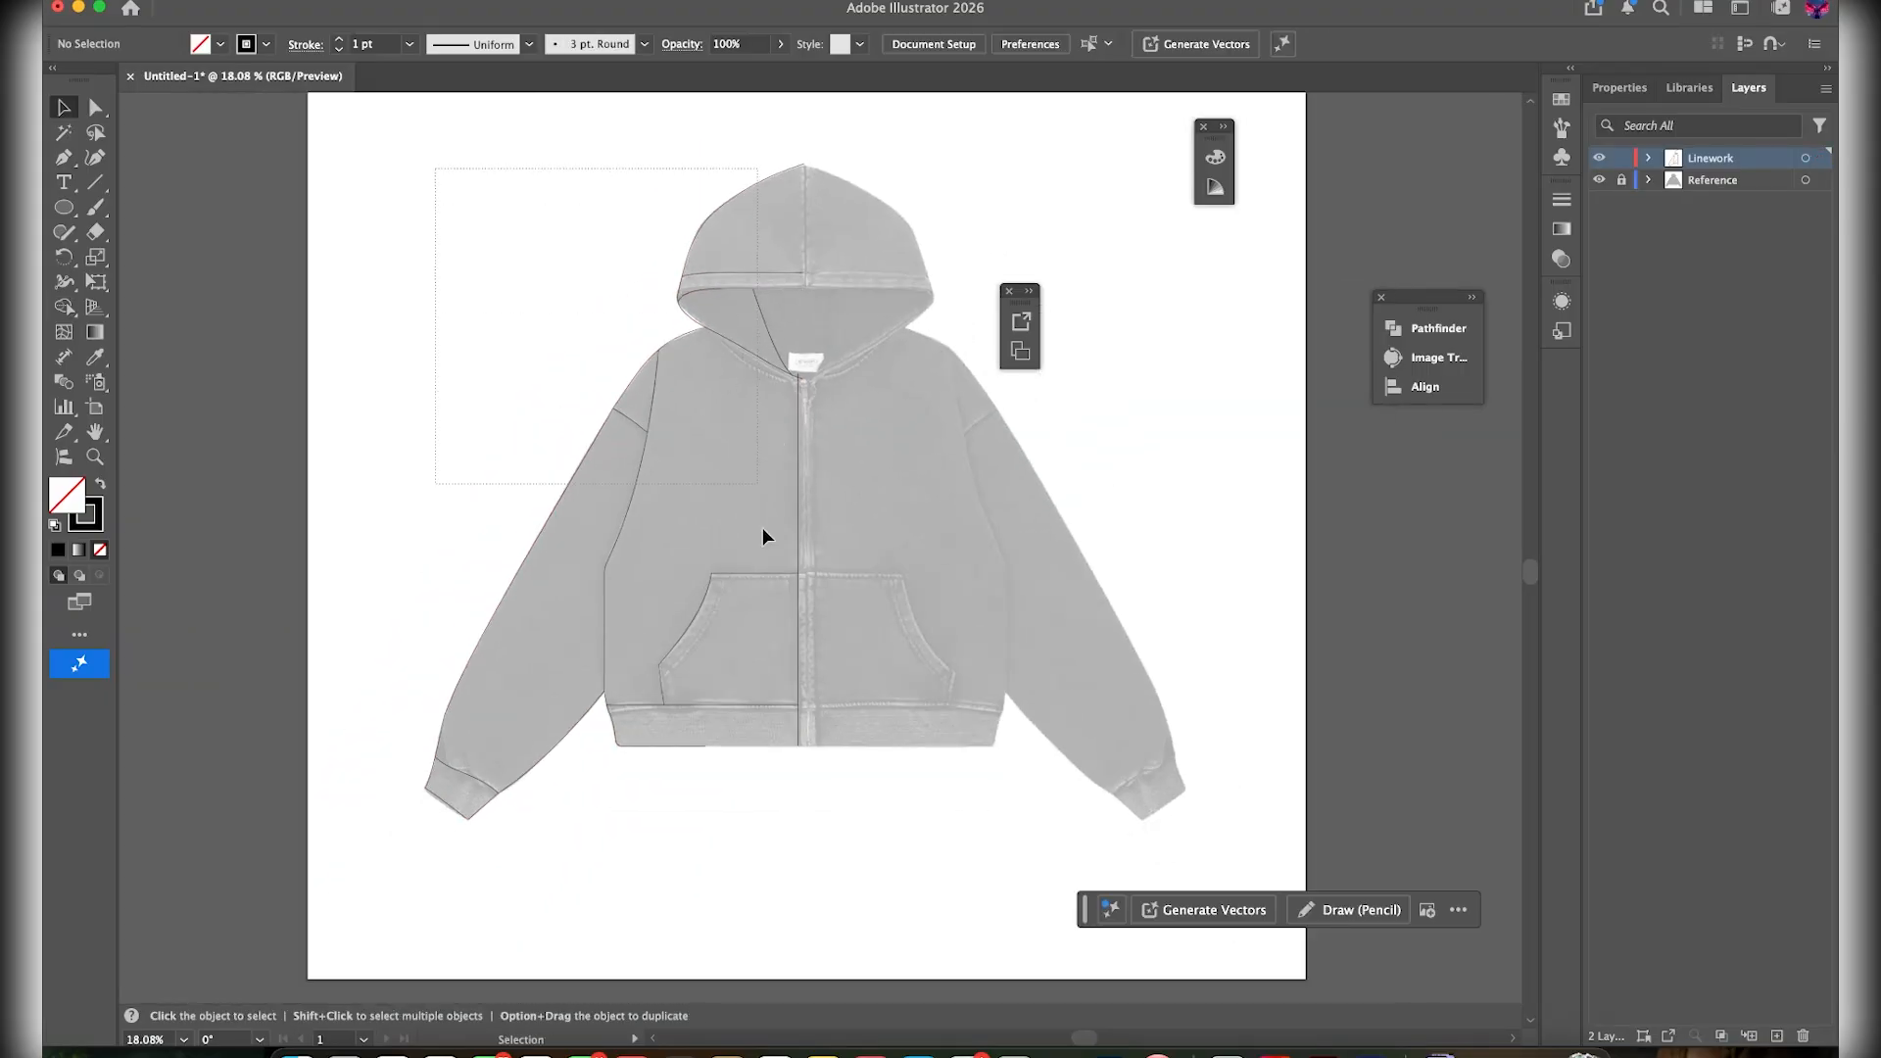
drag(864, 854, 864, 864)
key(a)
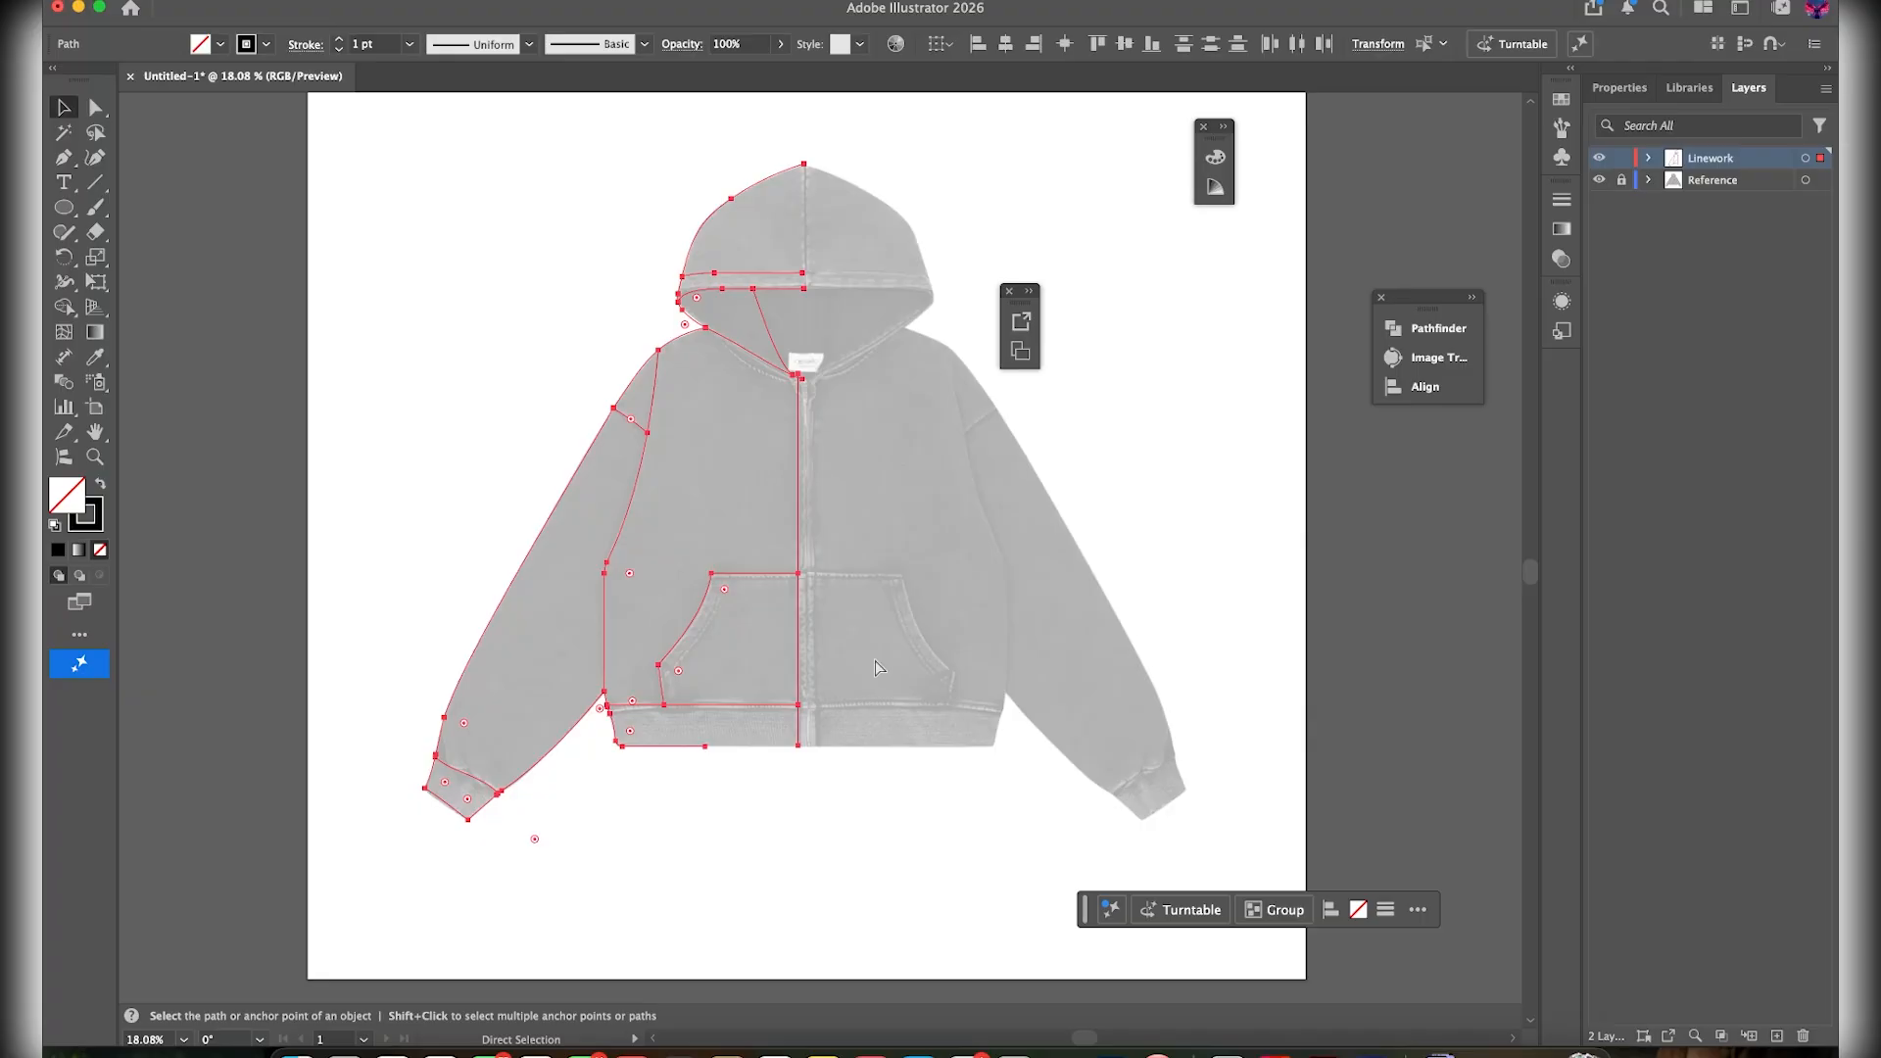
key(v)
scroll(804, 460, up, 3)
click(816, 459)
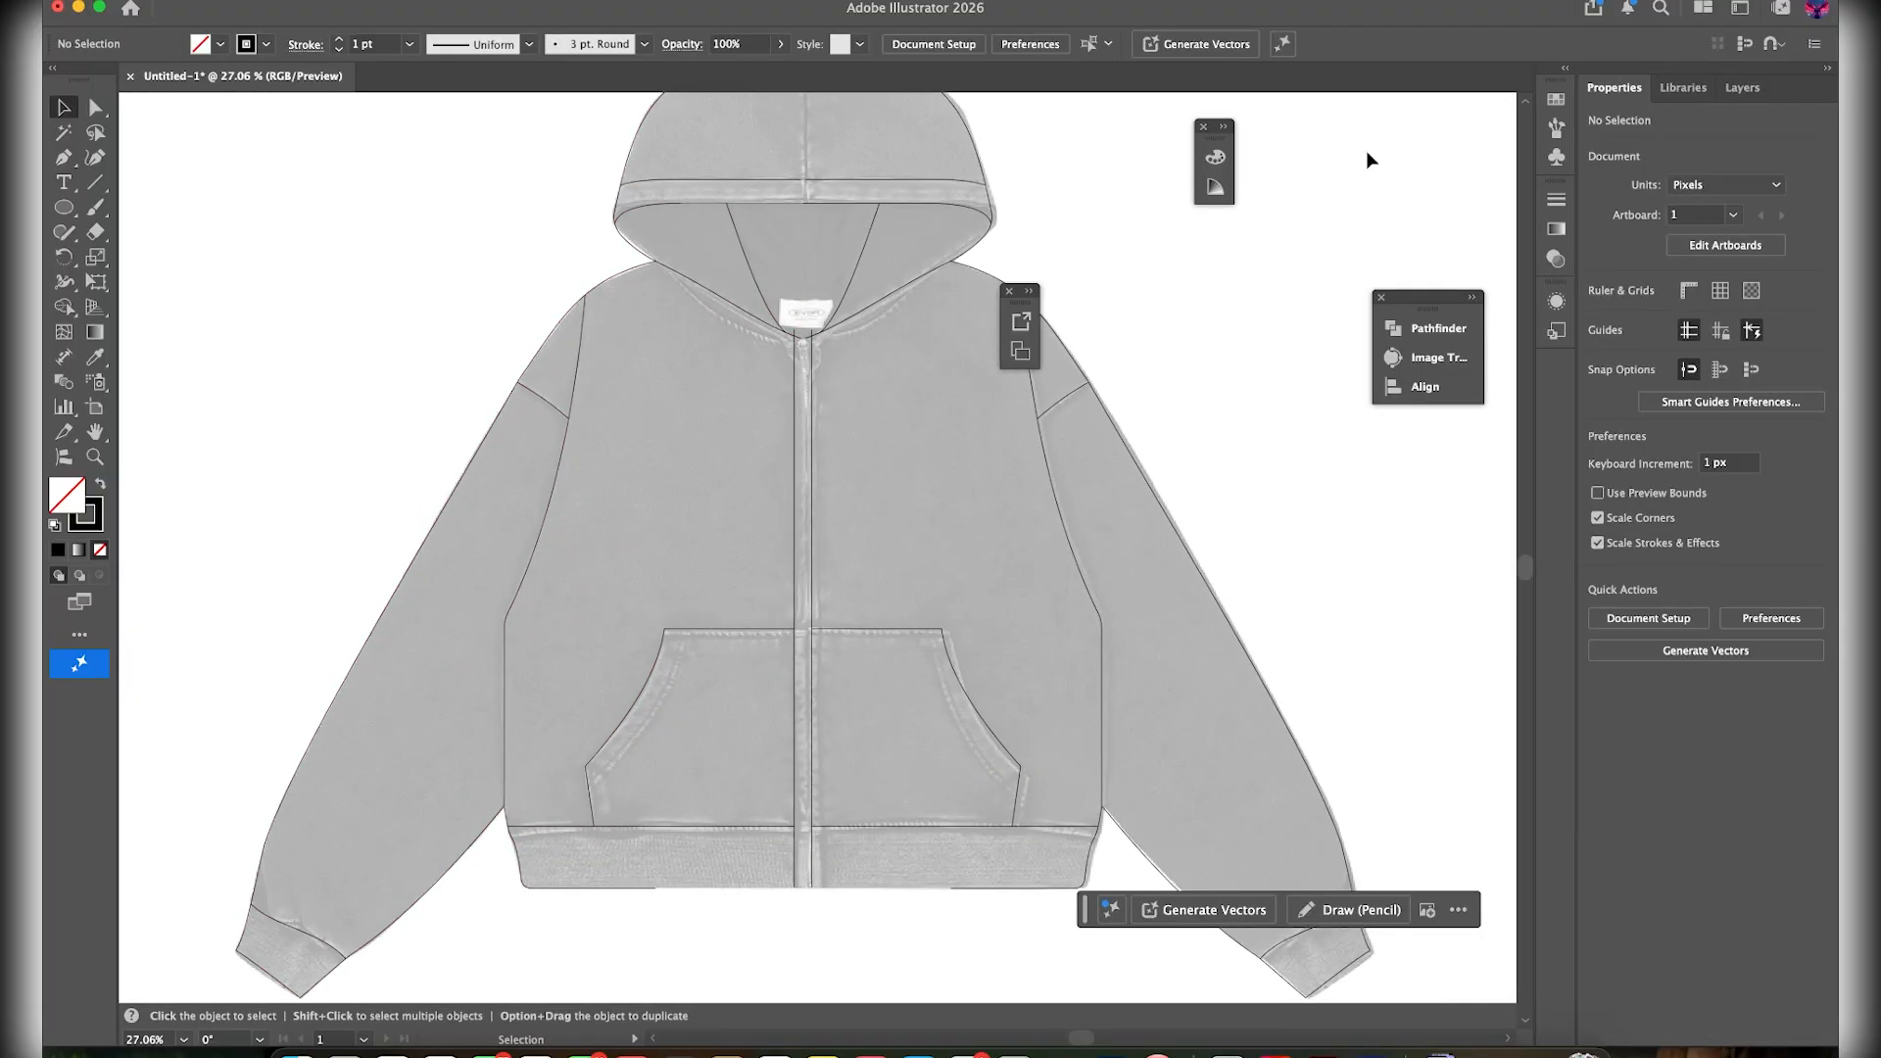
Hide the Reference layer so only the Linework layer is shown
click(1740, 88)
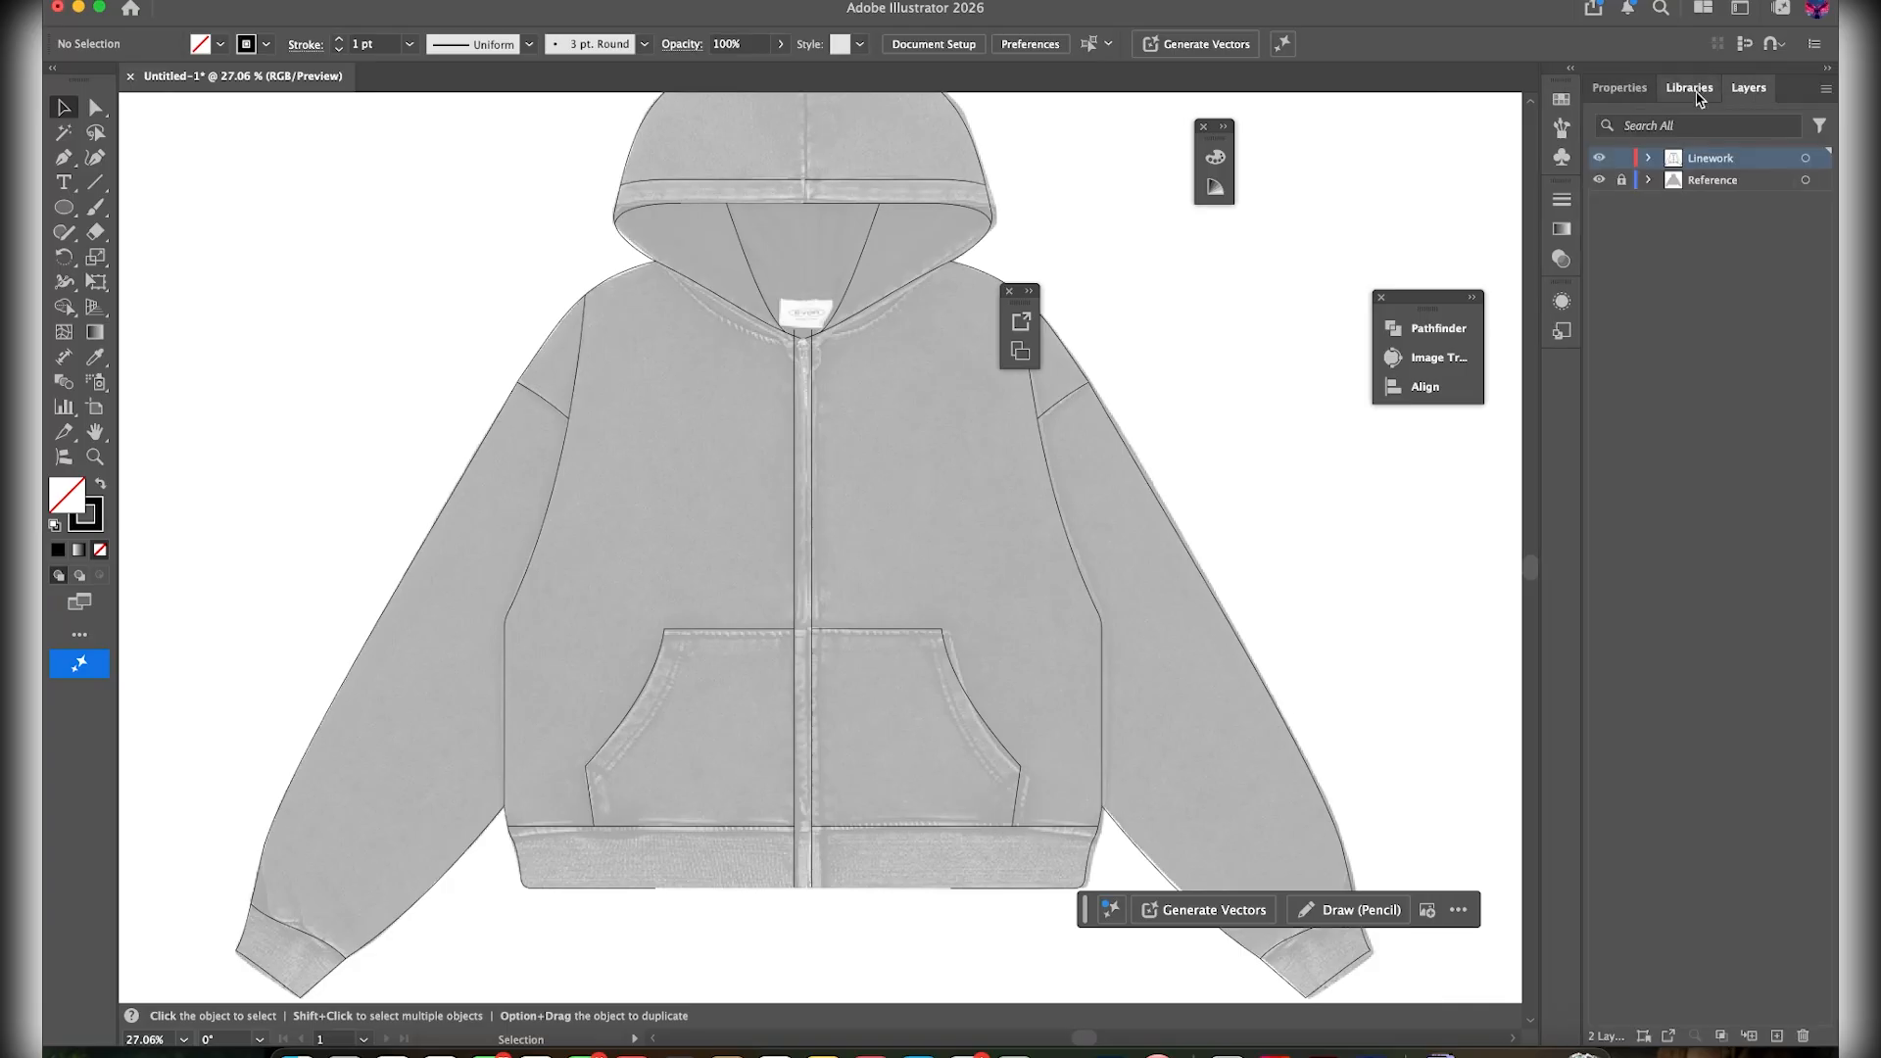
click(1698, 90)
click(1742, 89)
click(1598, 180)
scroll(832, 559, down, 2)
scroll(749, 338, up, 3)
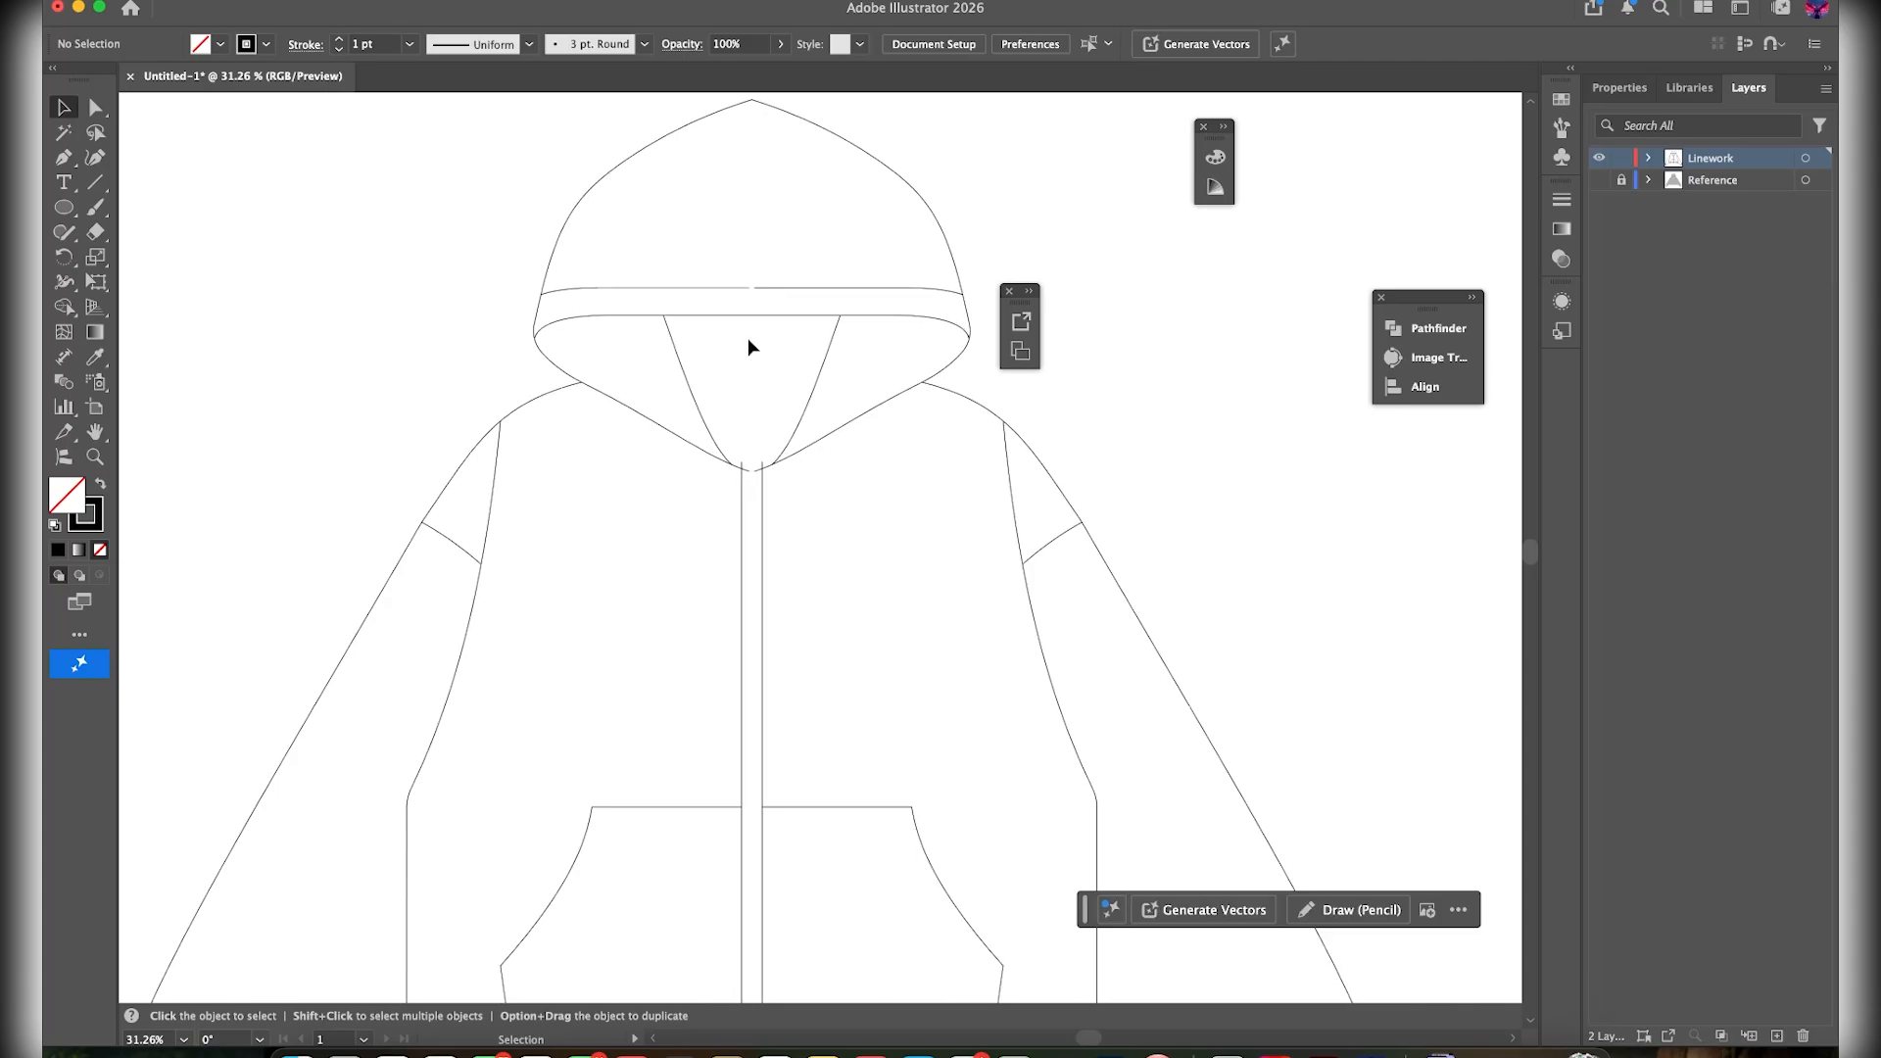
Join the two halves of the hood's band seam at the centre and check the centre joins up close
drag(799, 303, 801, 304)
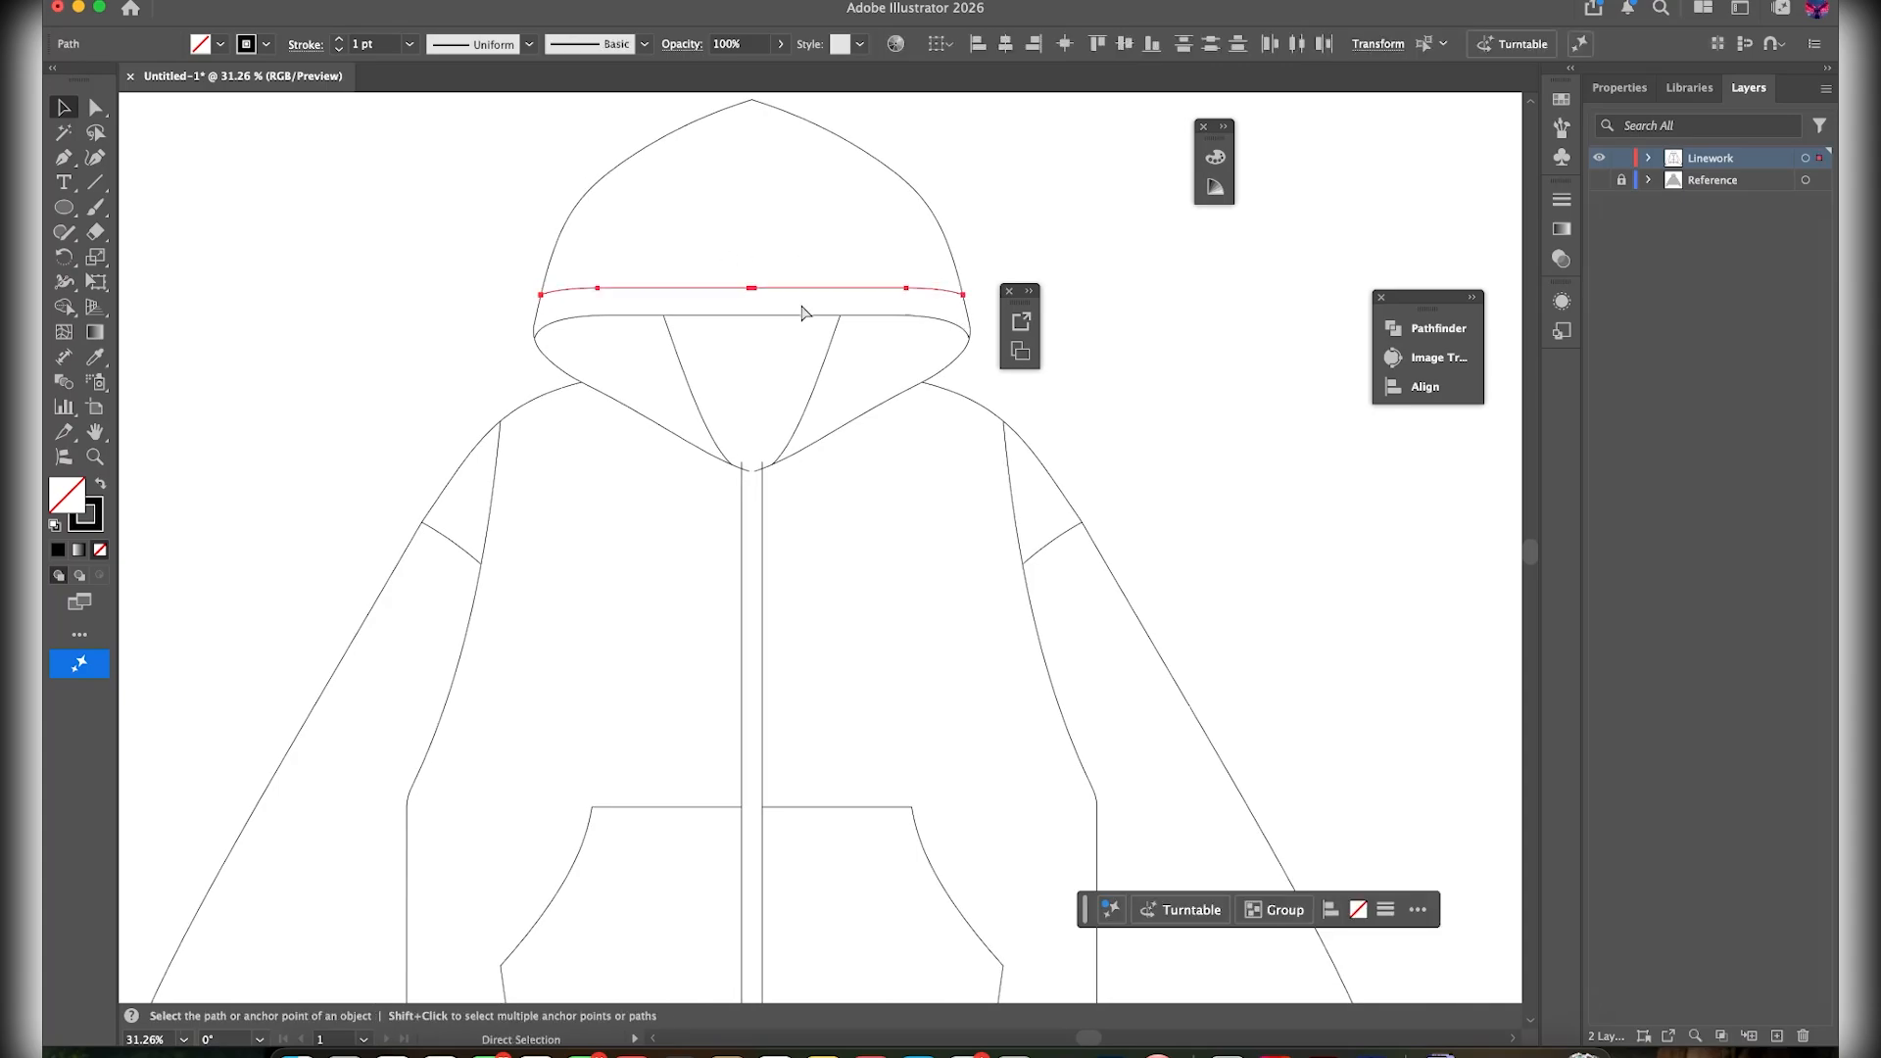
click(785, 221)
scroll(743, 281, up, 6)
scroll(785, 415, up, 3)
click(800, 482)
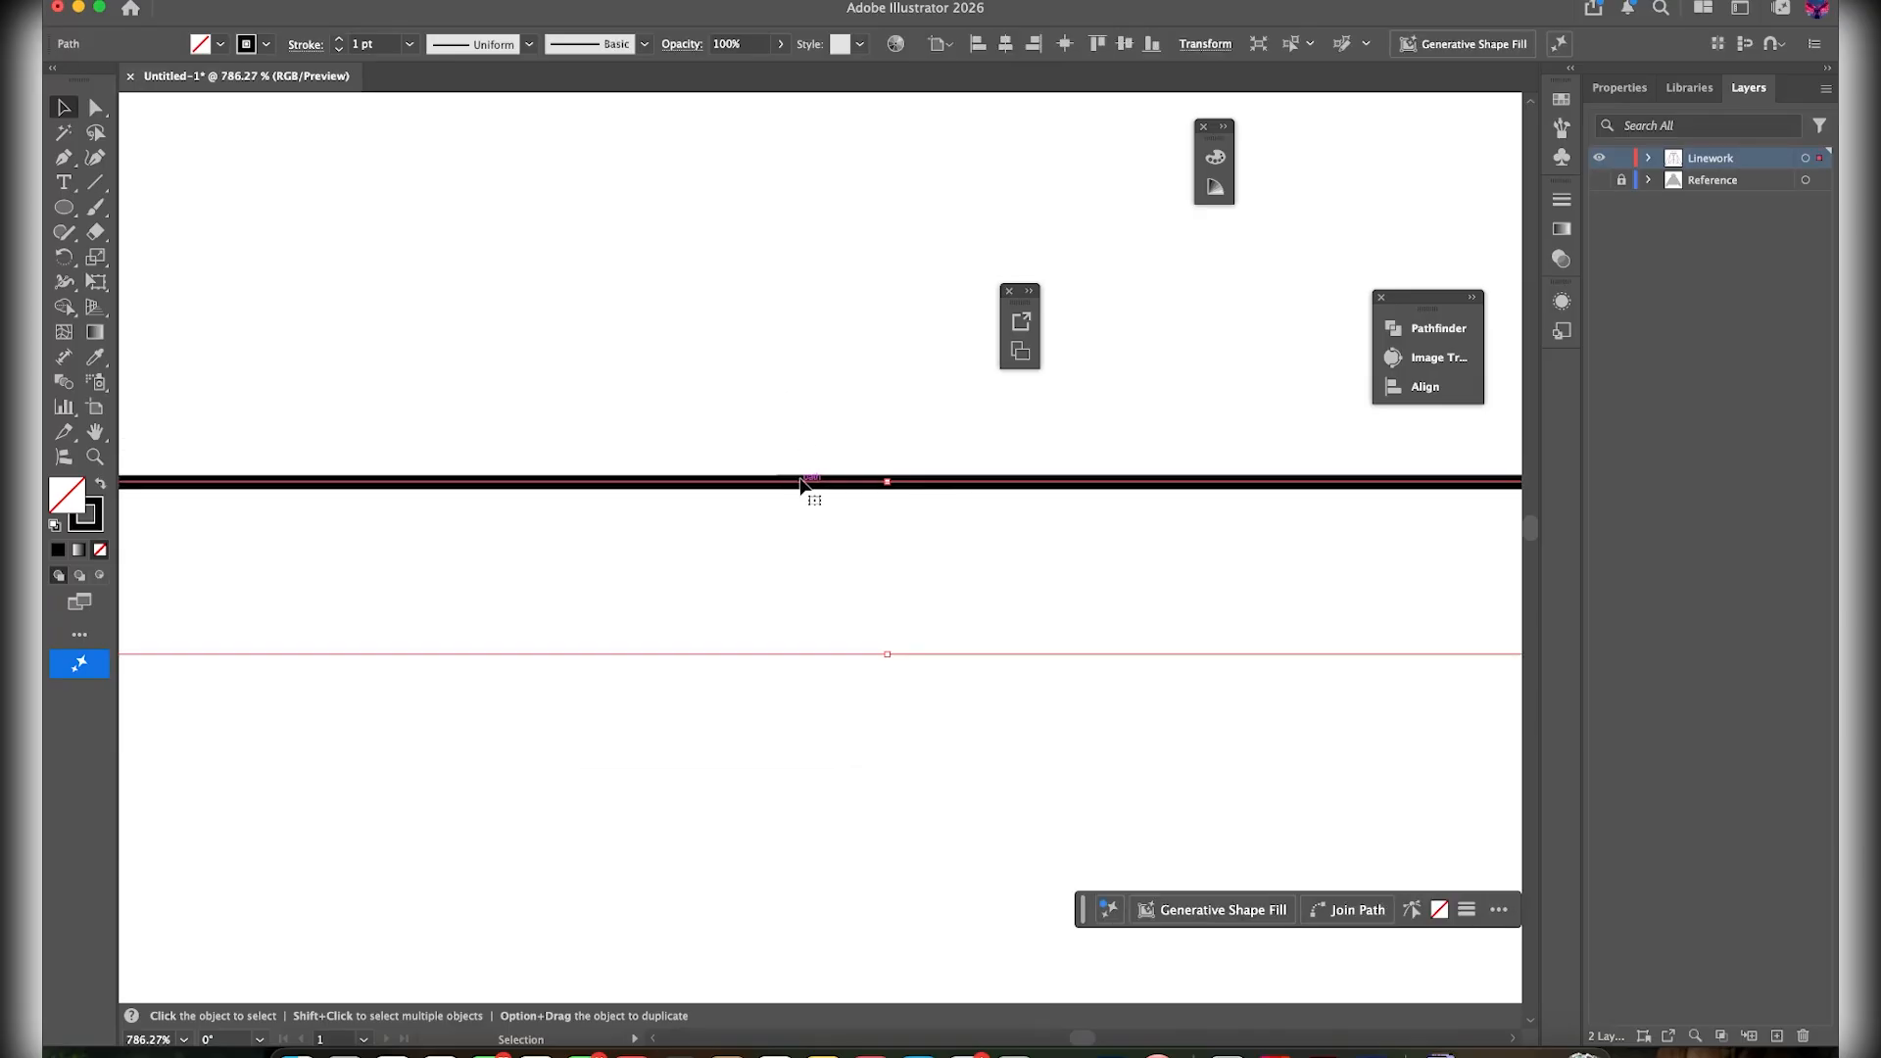
click(810, 408)
scroll(814, 407, down, 7)
scroll(820, 421, down, 3)
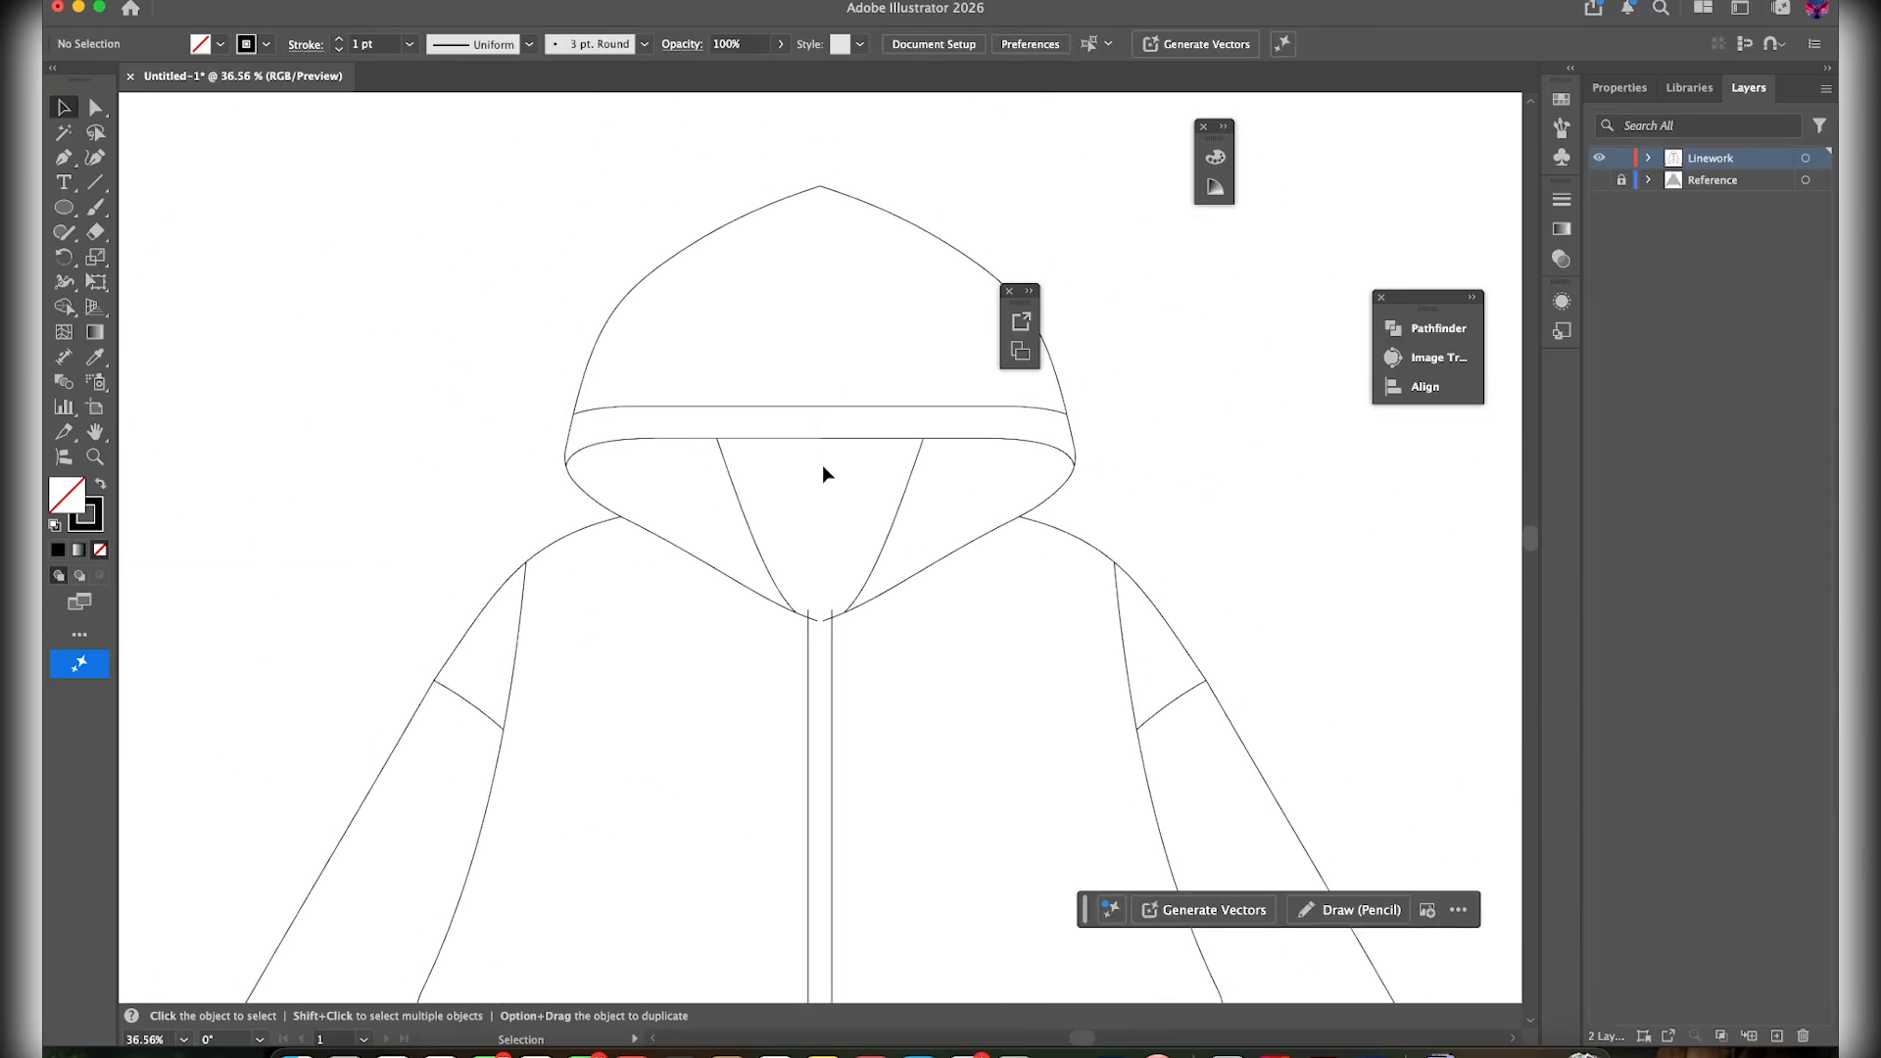
Select the two open neckline ends between the zipper lines and join them
scroll(813, 526, up, 3)
scroll(789, 483, up, 2)
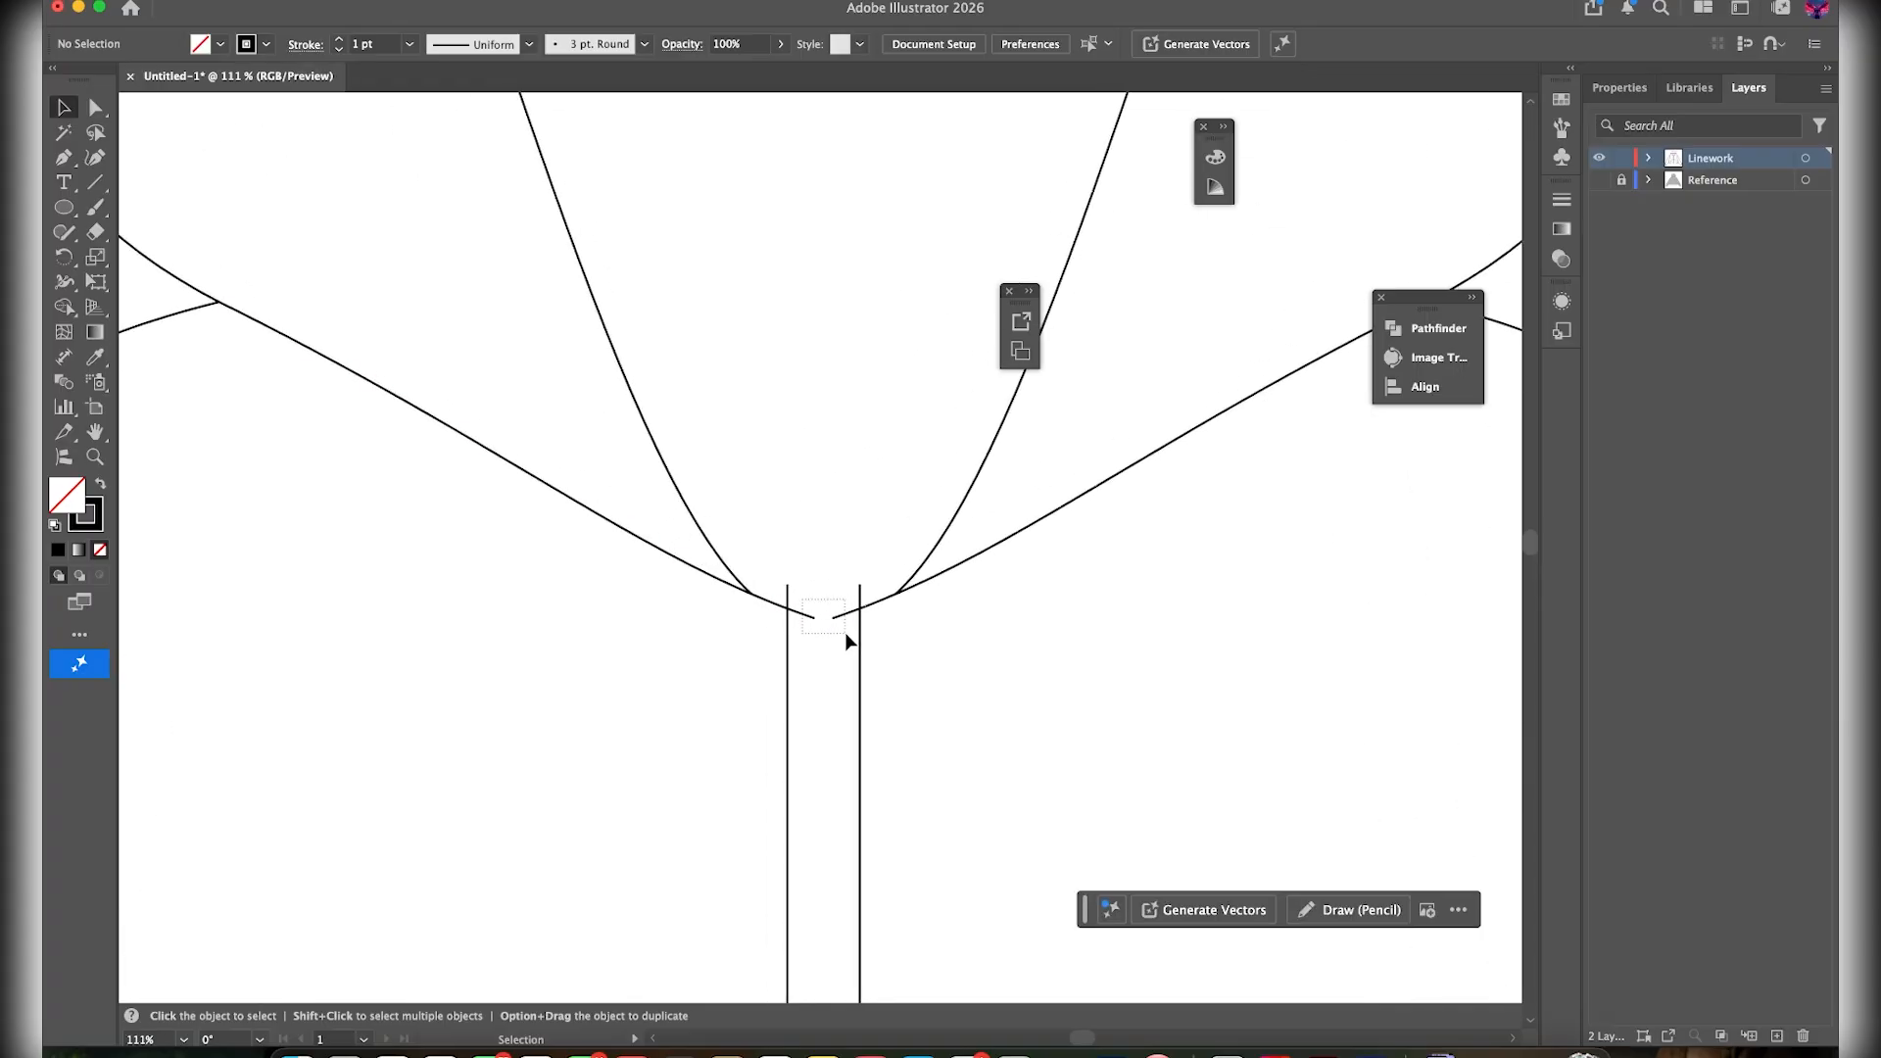
drag(846, 639, 845, 633)
key(super+j)
click(833, 664)
Select the complete hoodie linework and group it
key(super+0)
drag(413, 228, 867, 626)
drag(921, 774, 1056, 879)
scroll(828, 501, up, 3)
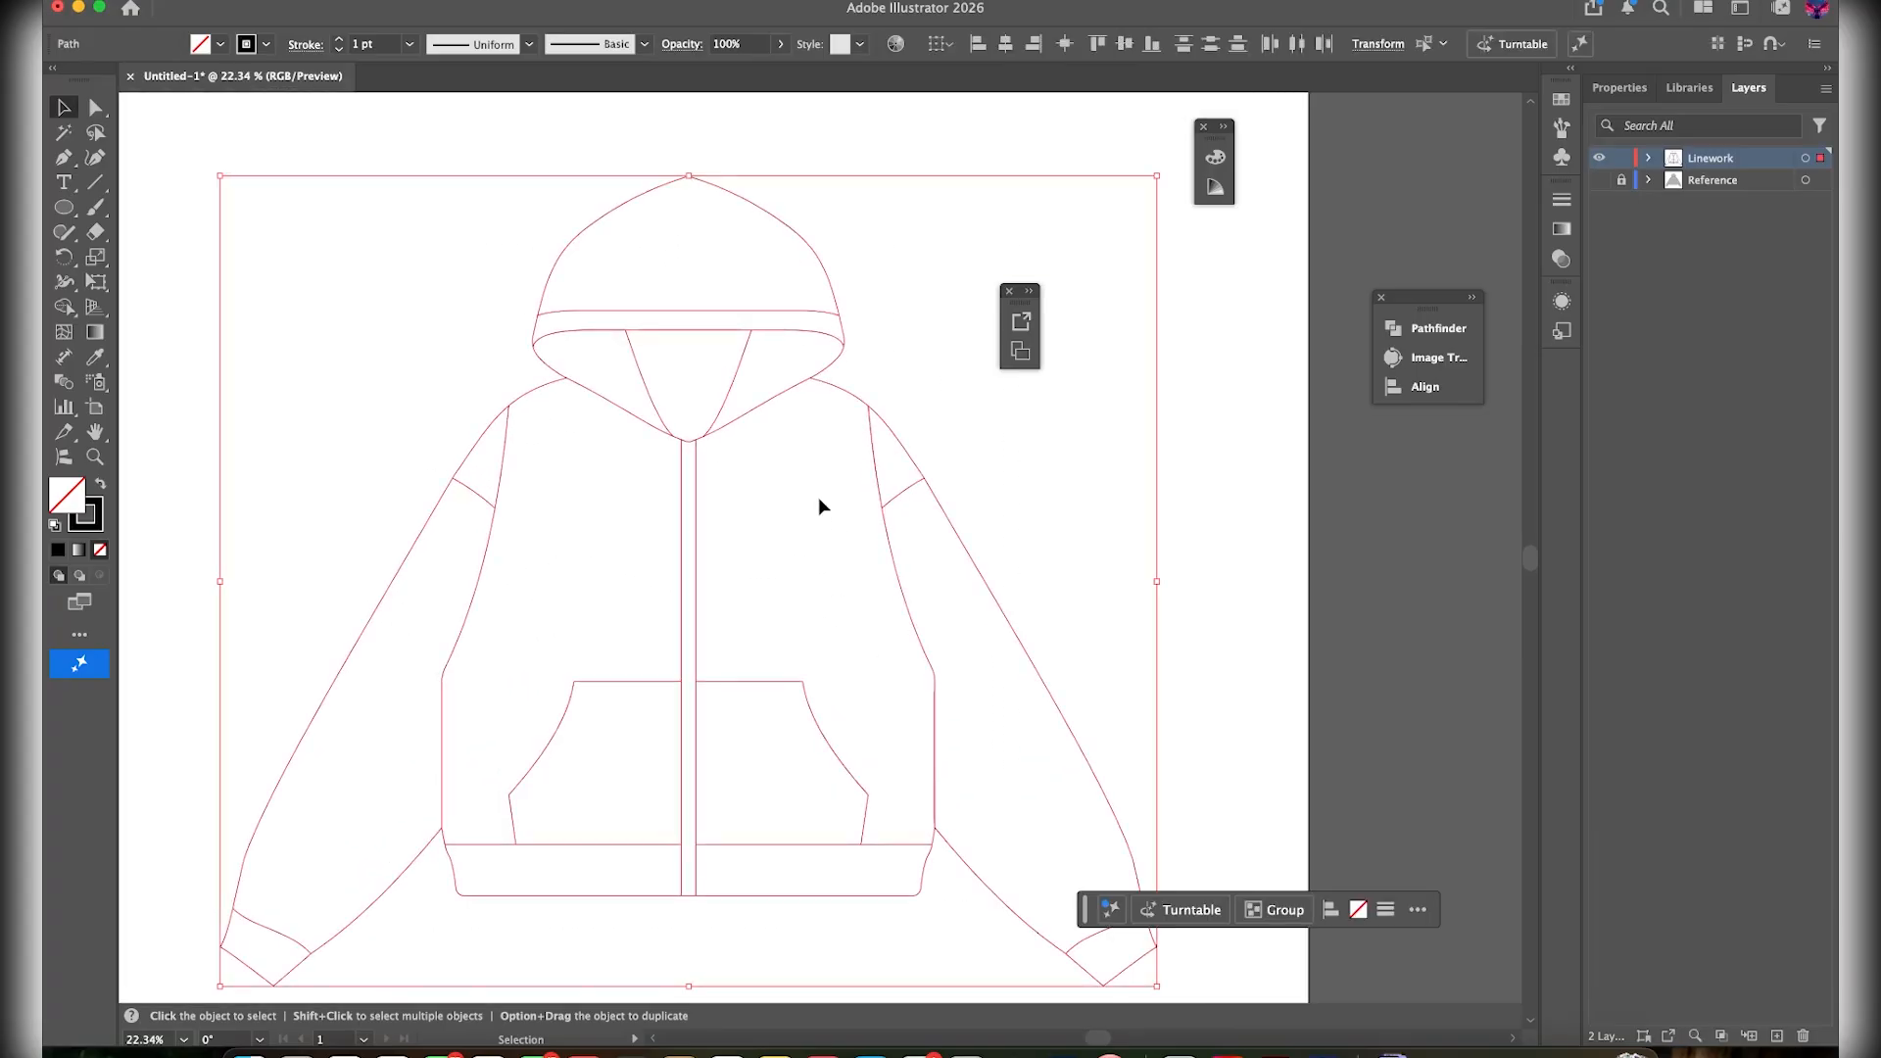
right_click(681, 464)
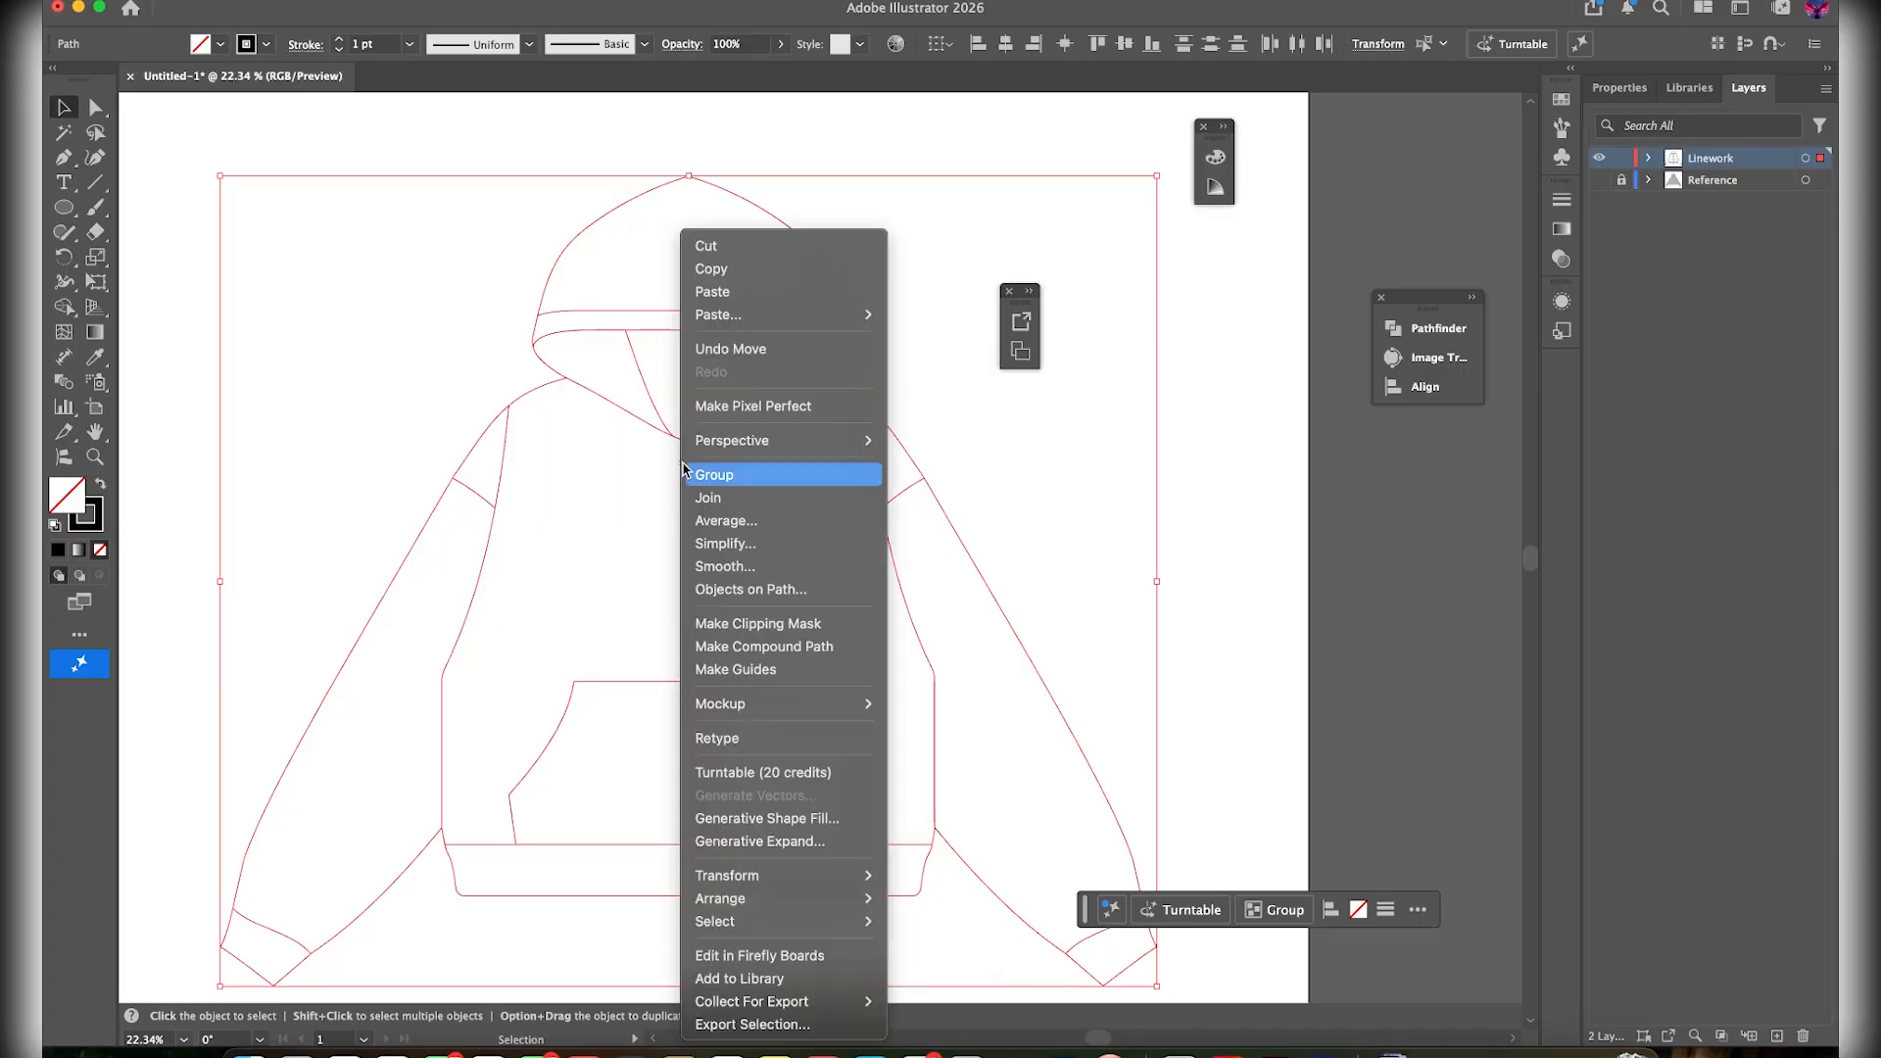
click(714, 474)
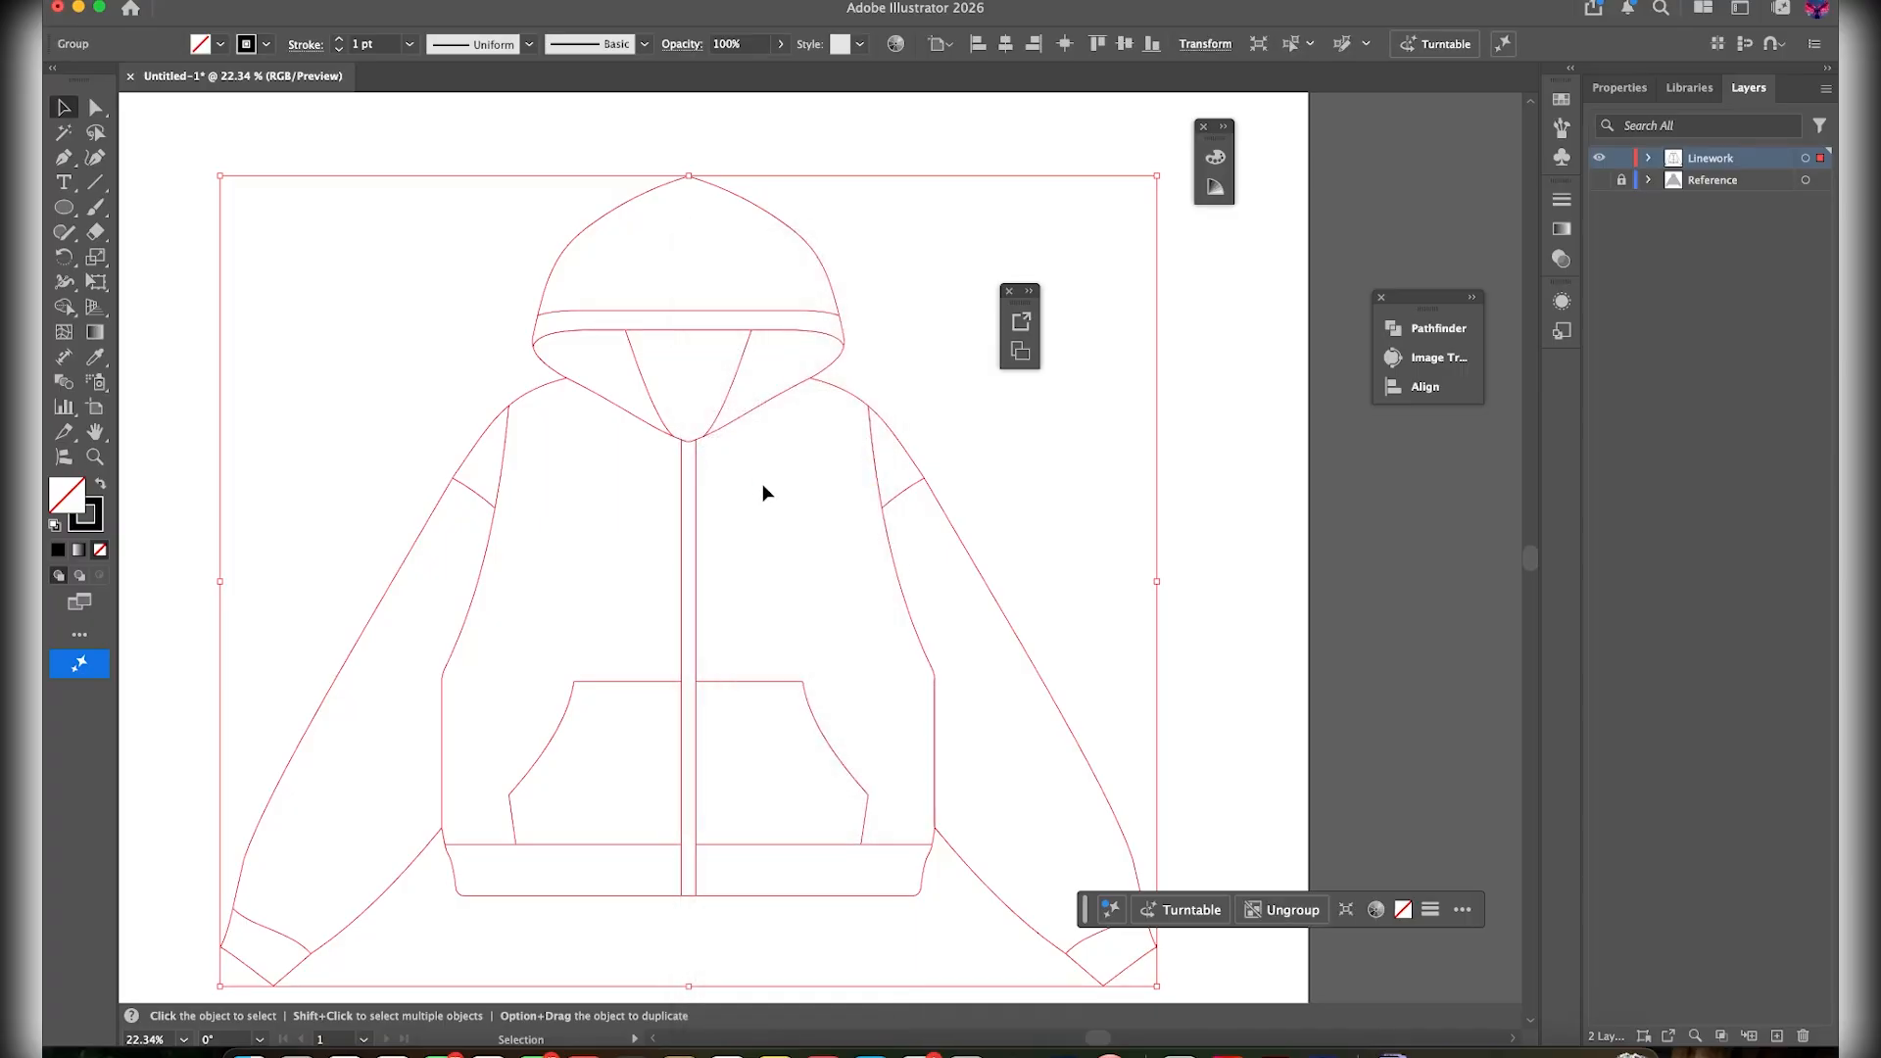
click(766, 492)
click(751, 416)
drag(751, 416, 724, 366)
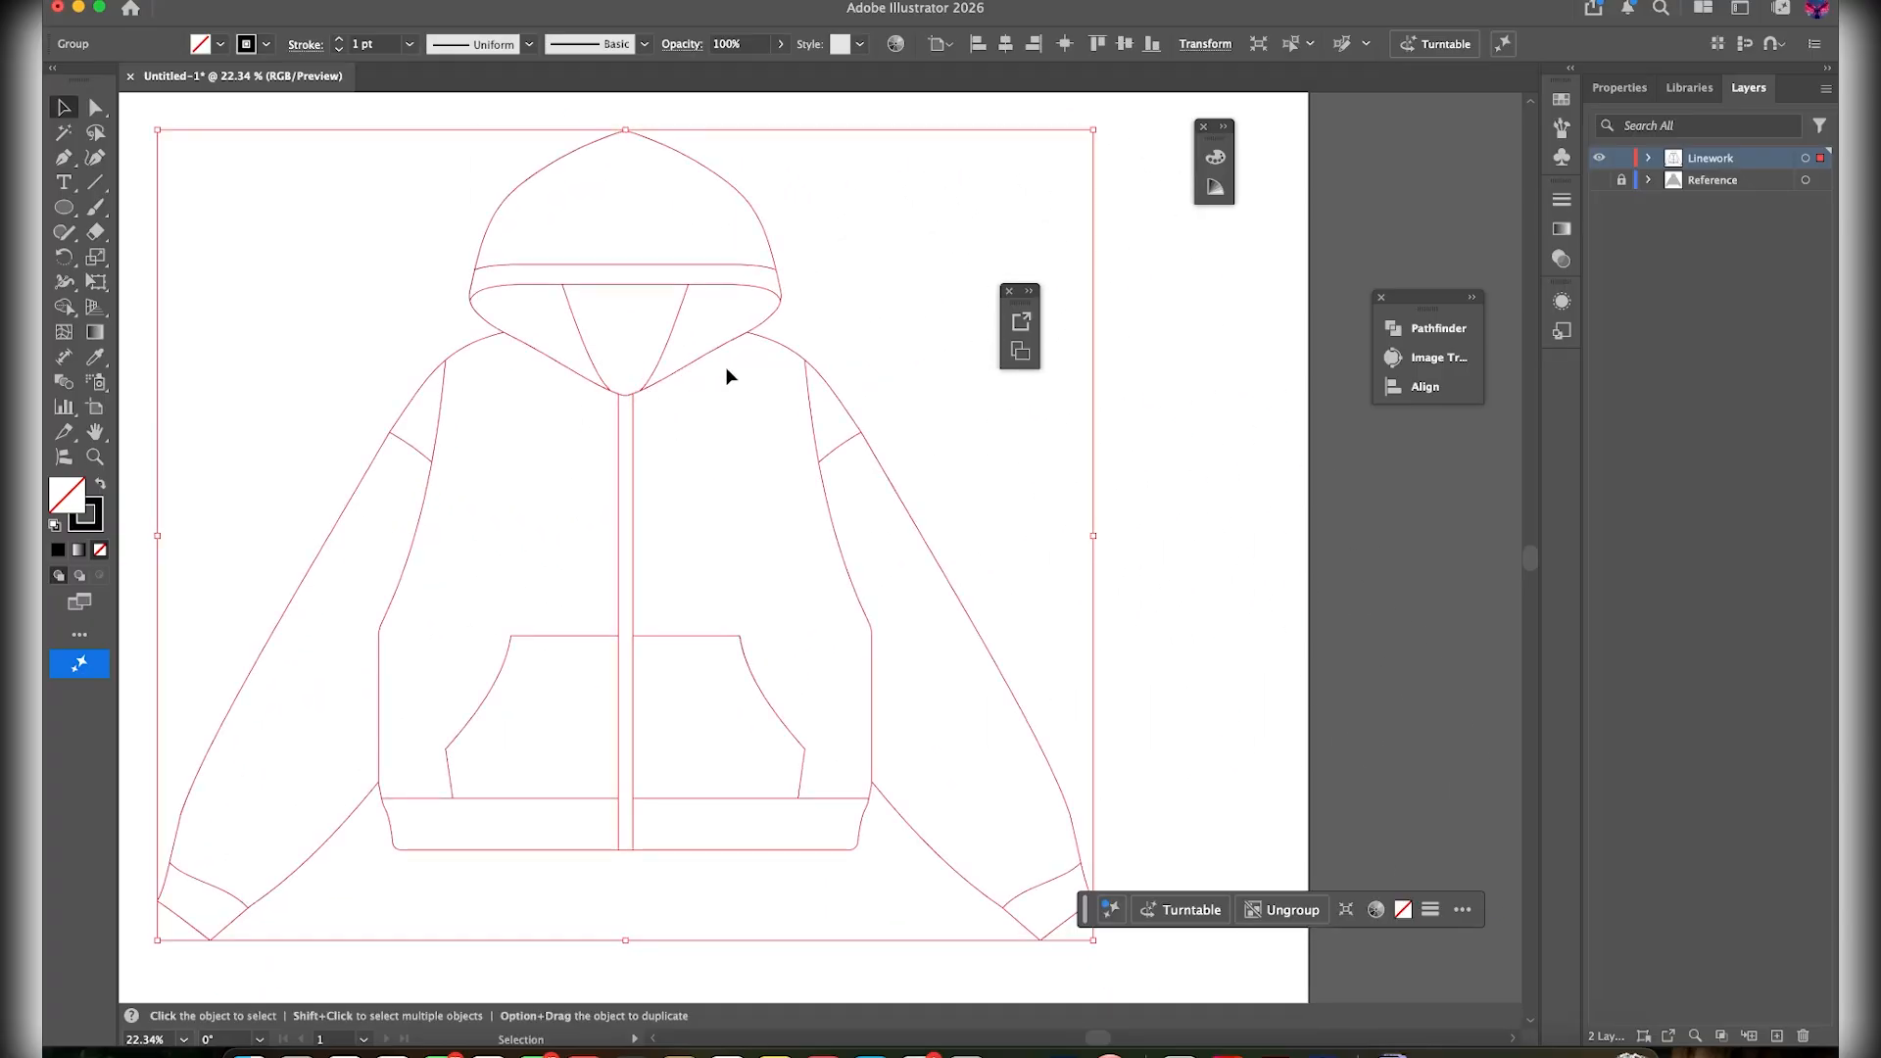
key(super+0)
key(super+z)
Move the grouped hoodie off the artboard to its left side and place a copy back in the artboard's centre
click(786, 439)
drag(709, 431, 128, 470)
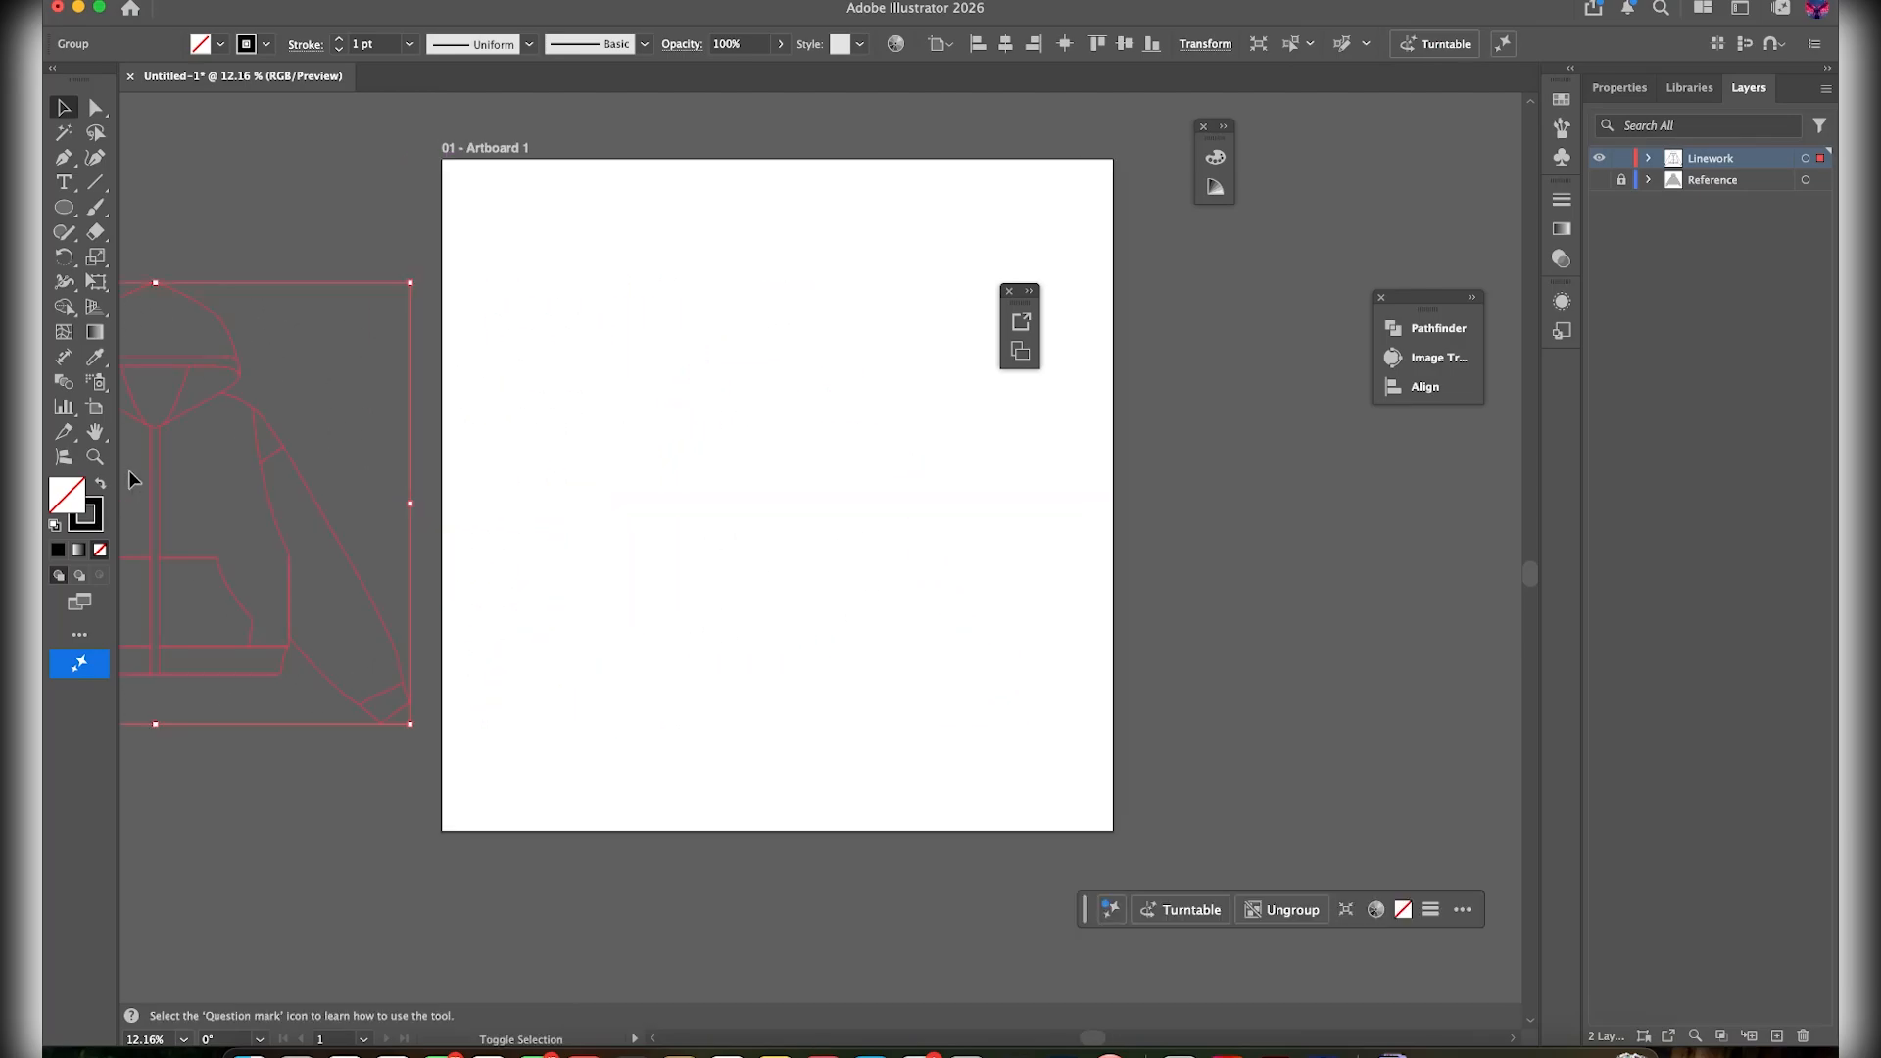
drag(261, 483, 891, 504)
click(991, 475)
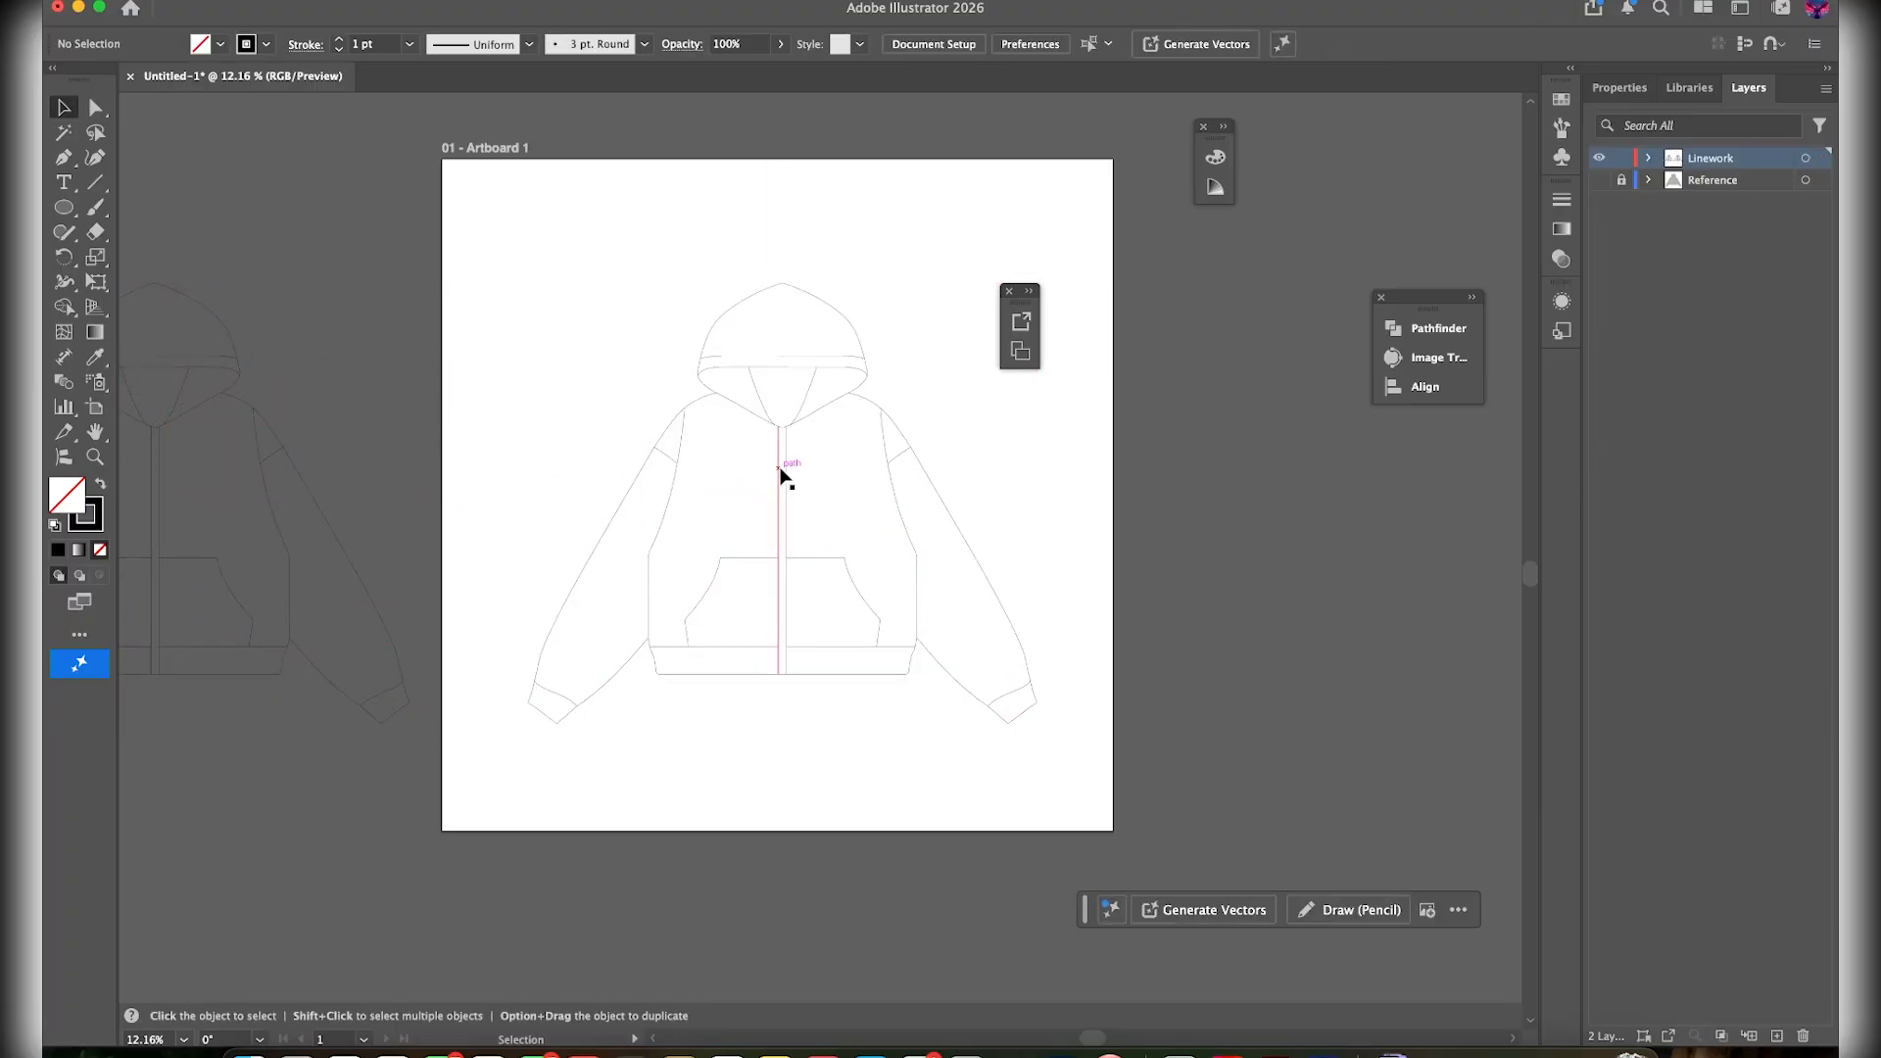
Isolate the hoodie group on the artboard, set its outer outline's stroke to 3 pt, and leave the isolation
scroll(781, 472, up, 5)
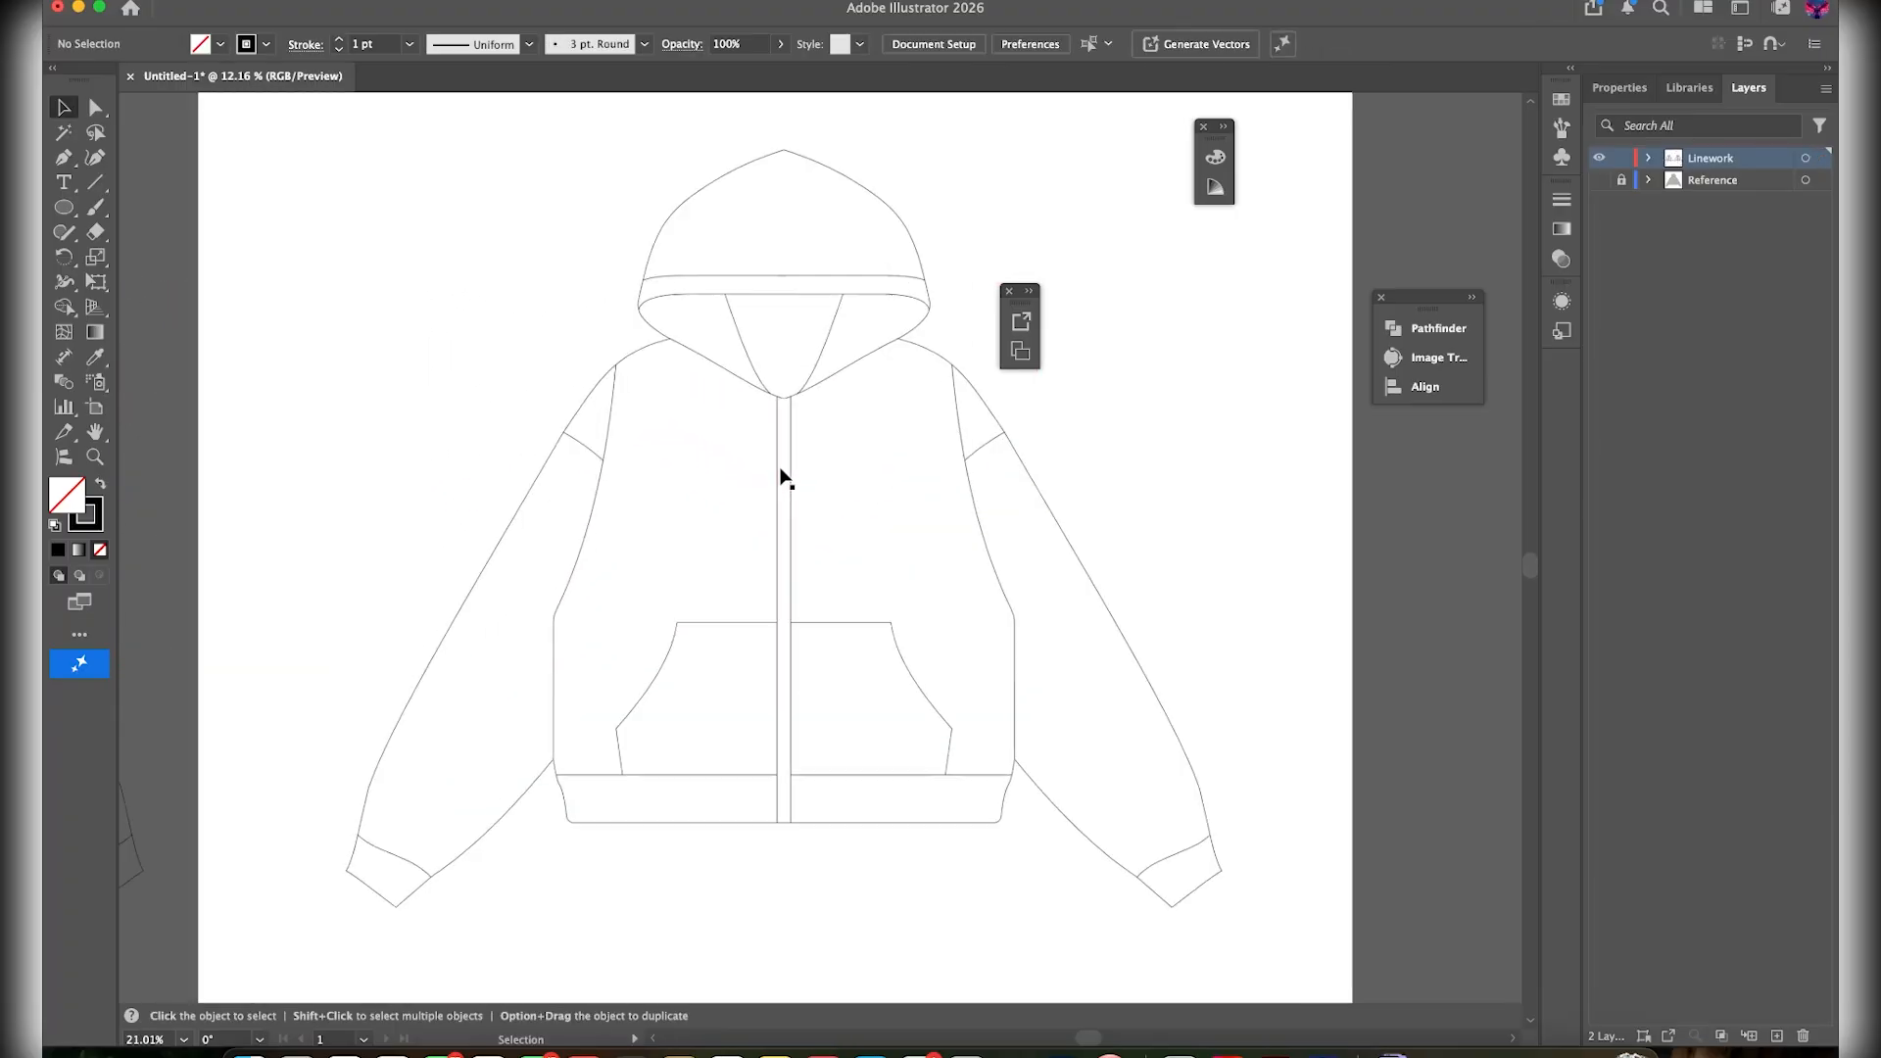
click(644, 219)
double_click(644, 221)
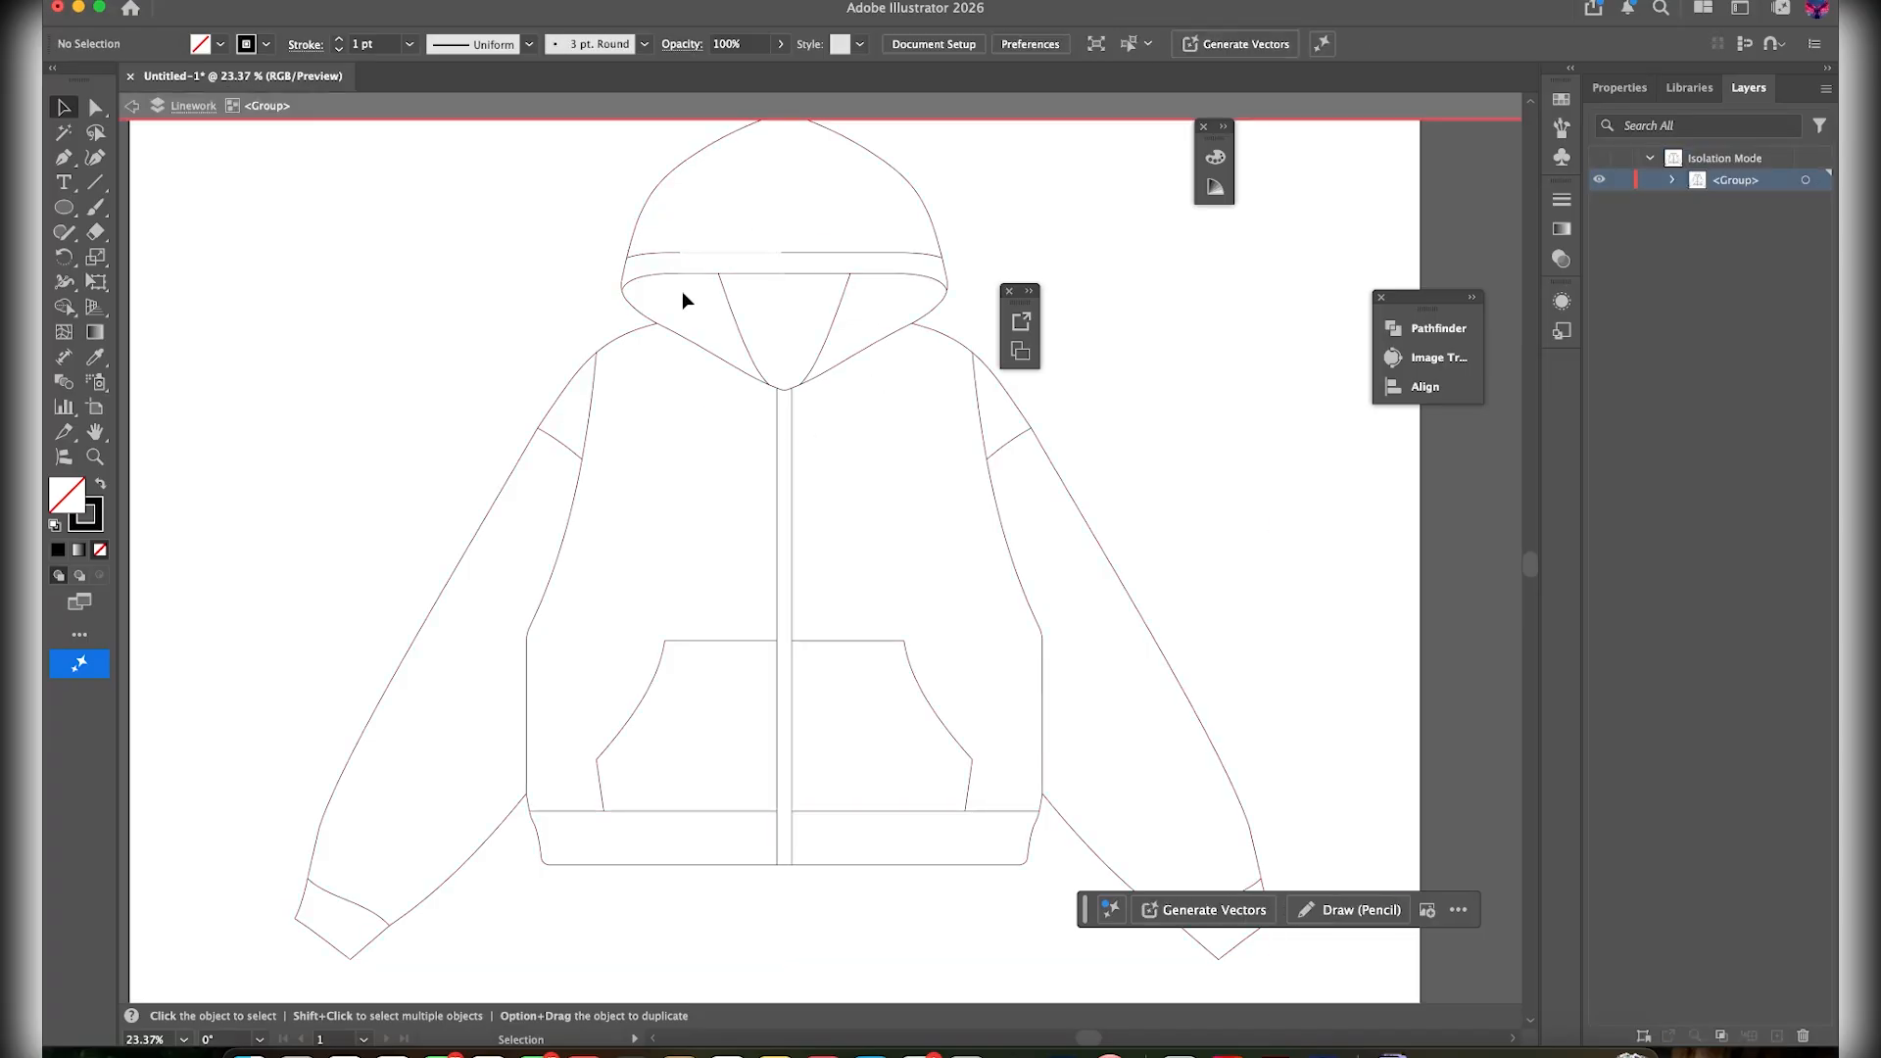
click(644, 217)
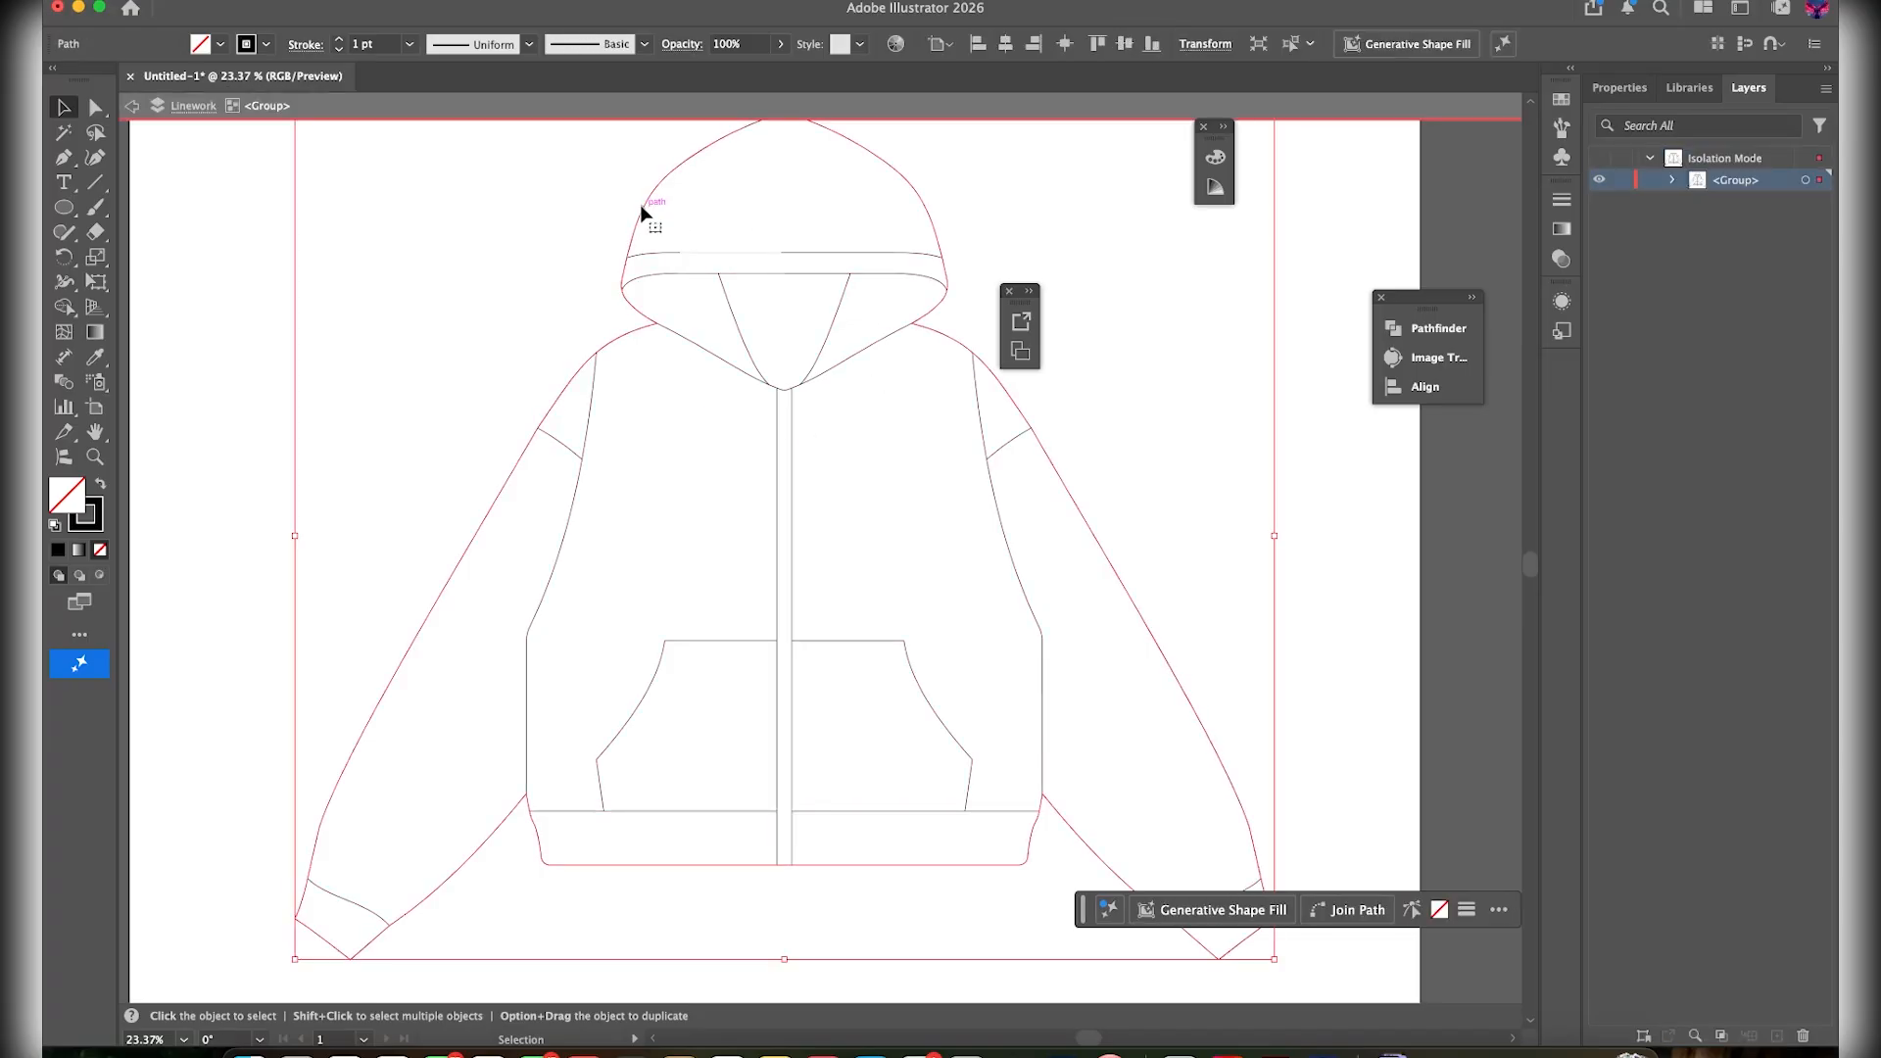
click(410, 45)
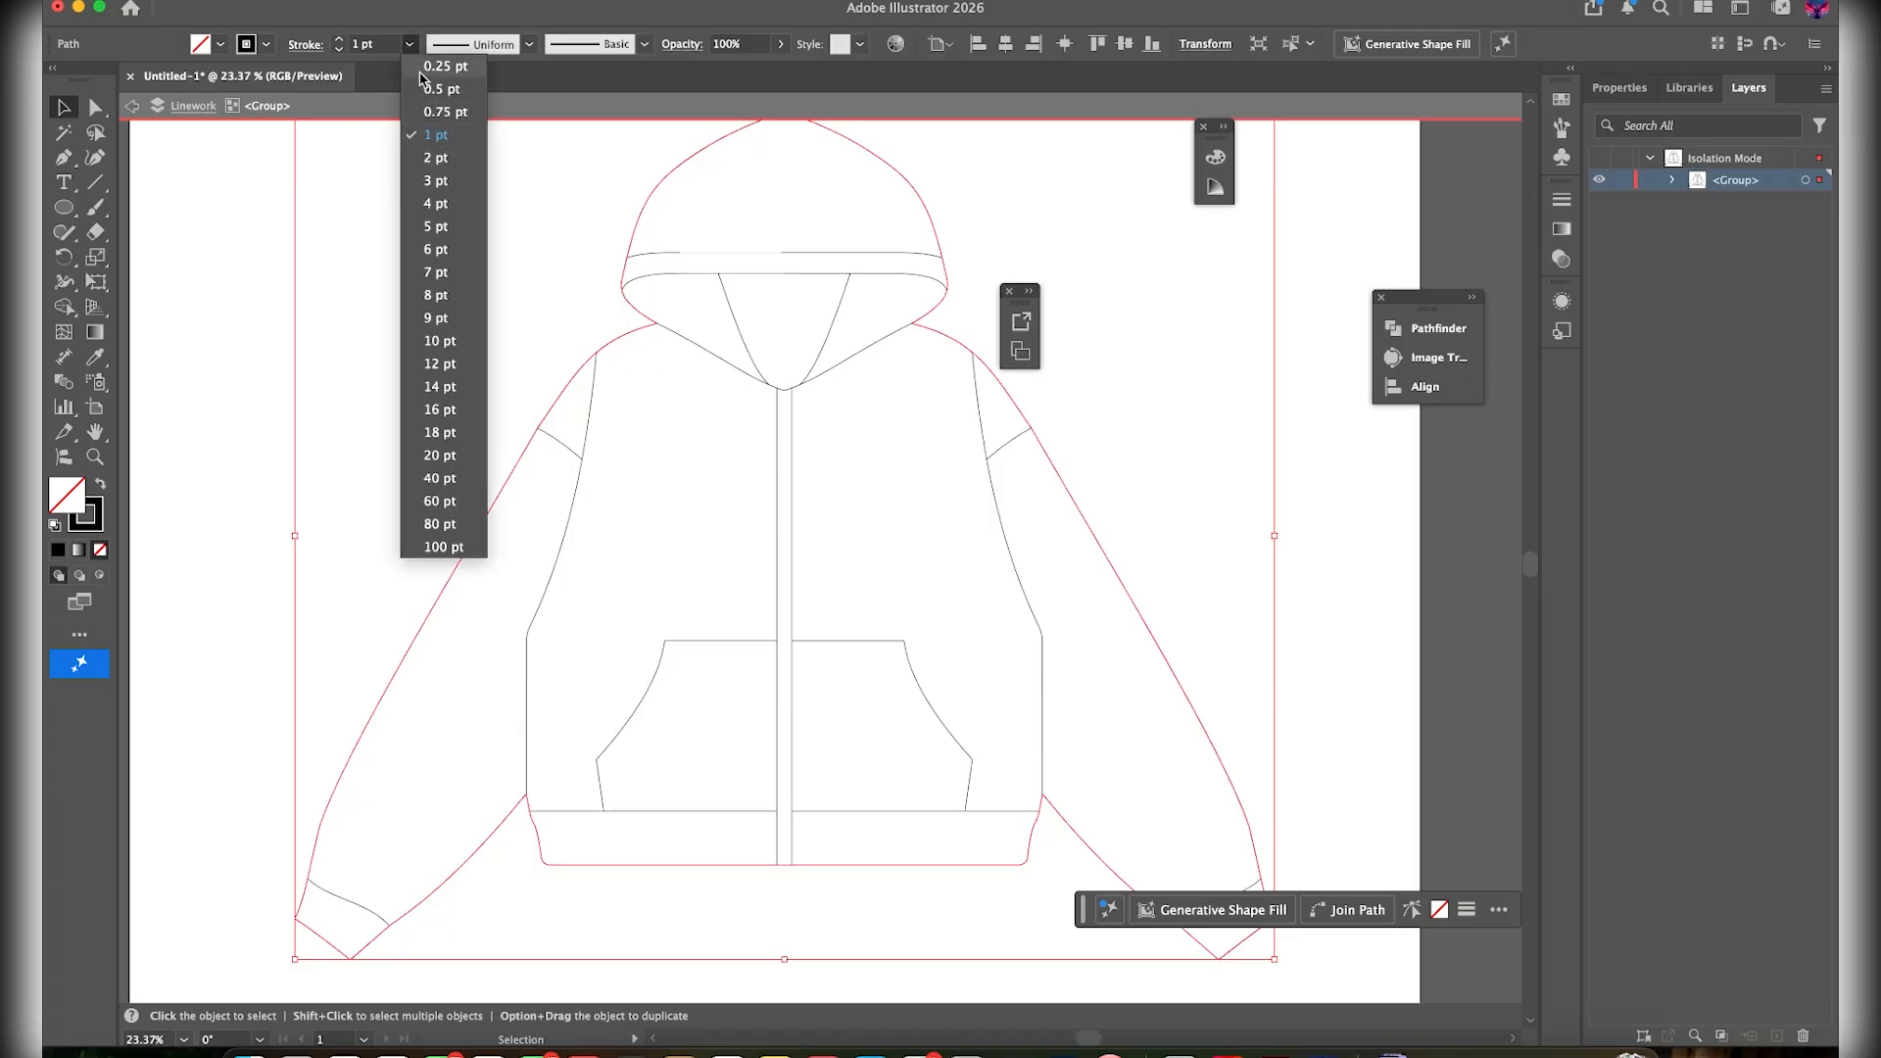
click(462, 186)
click(491, 252)
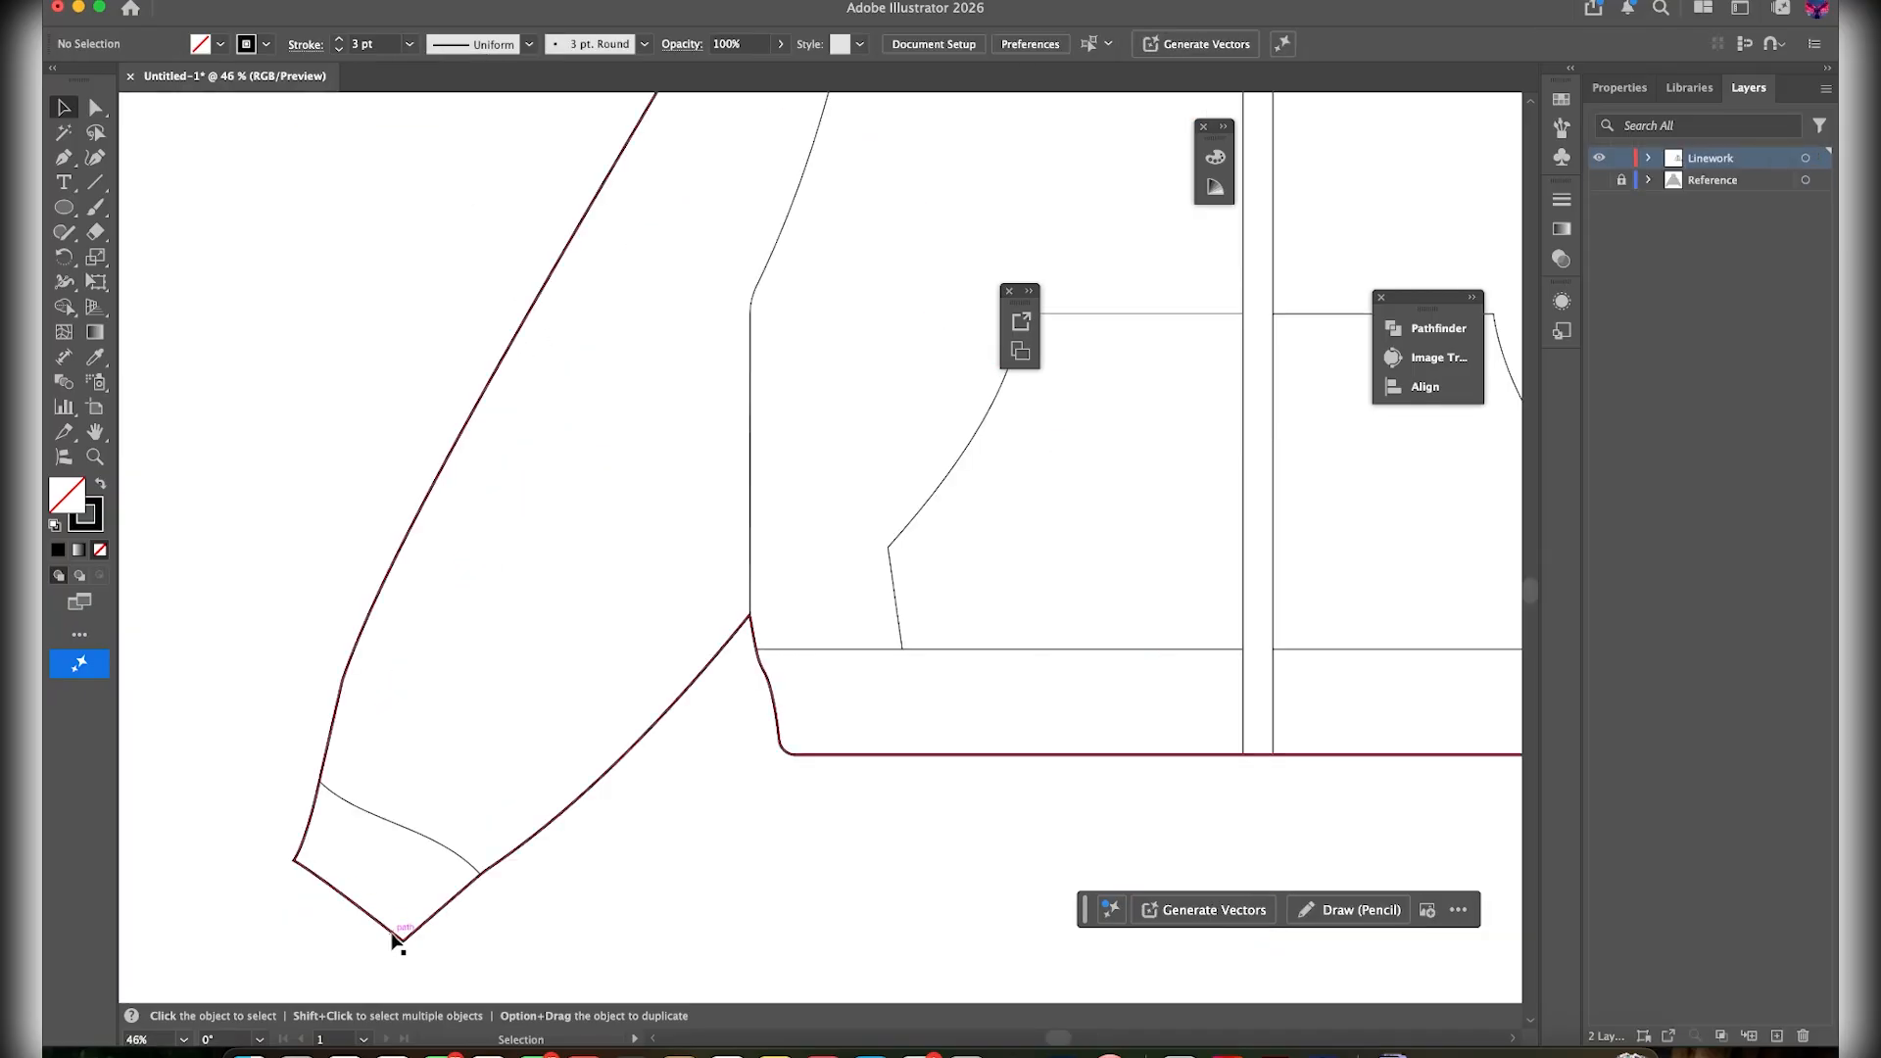
Round the outer and lower corners of the left sleeve's cuff on the outline
scroll(403, 835, up, 2)
key(a)
click(267, 868)
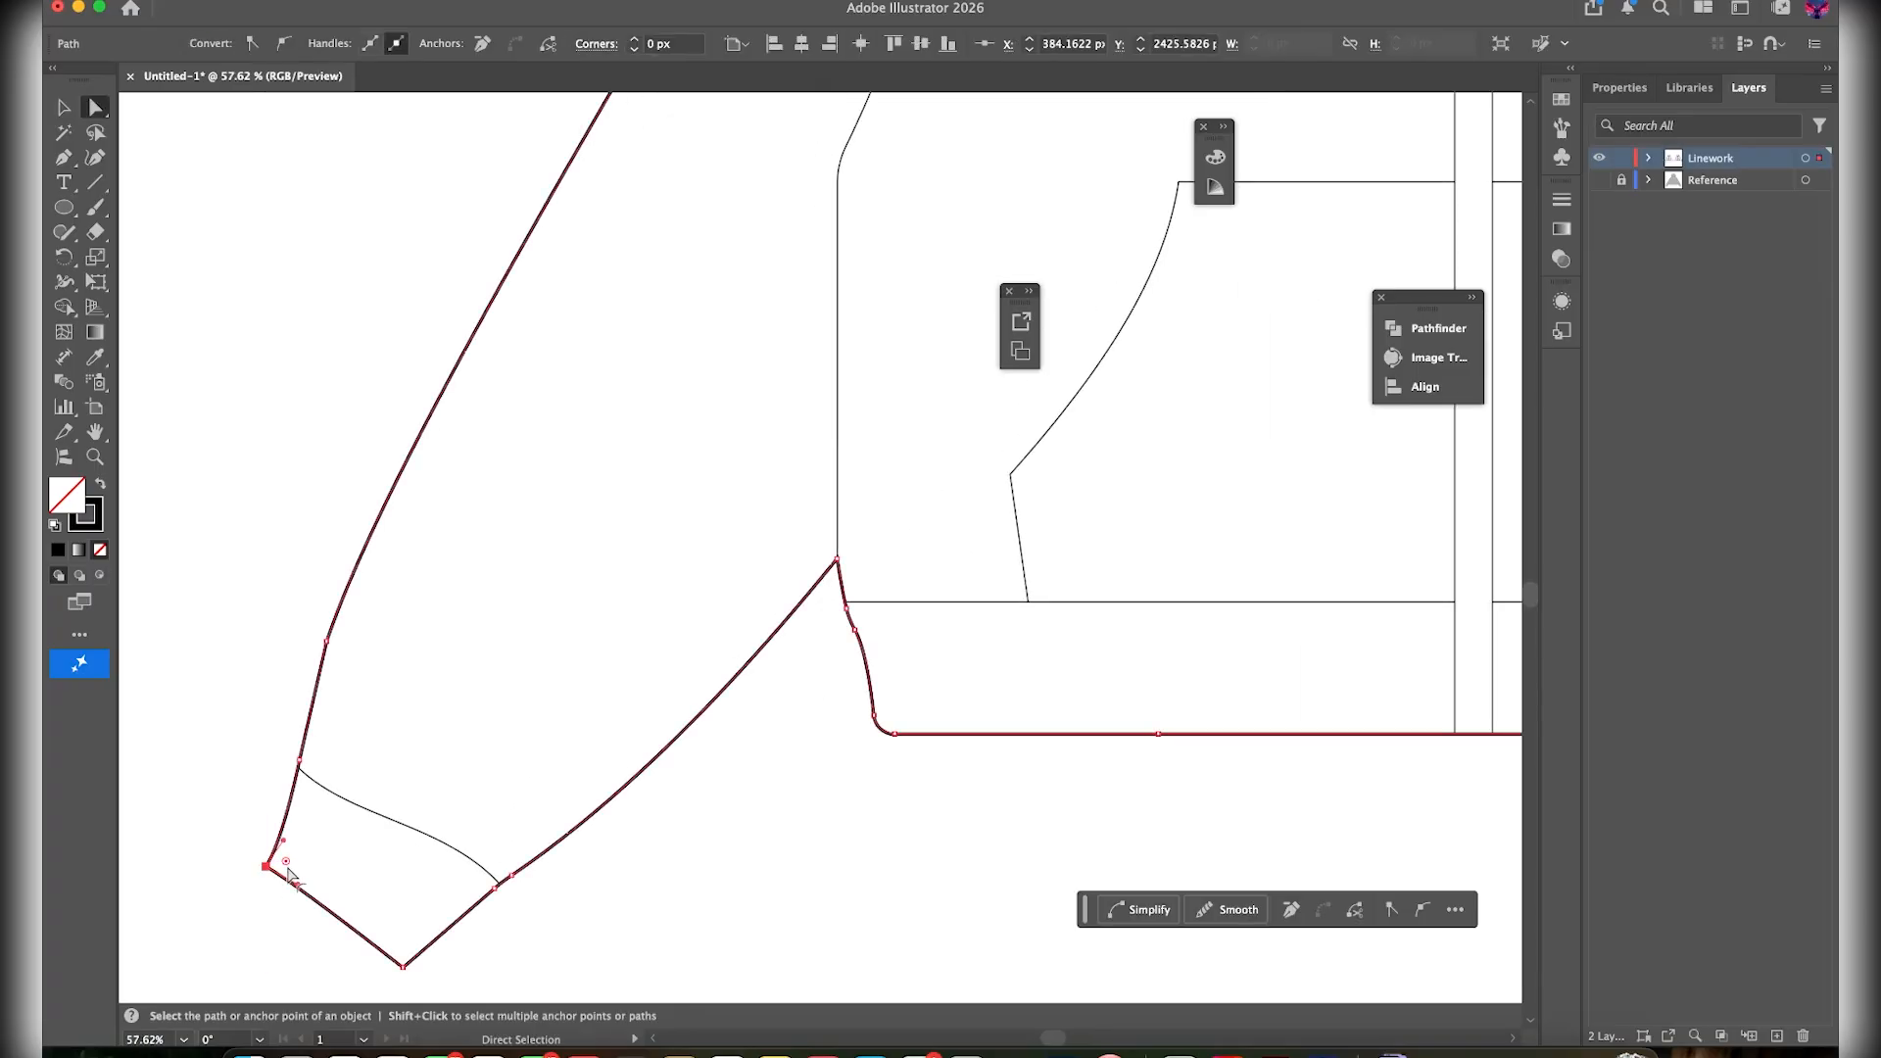
click(364, 878)
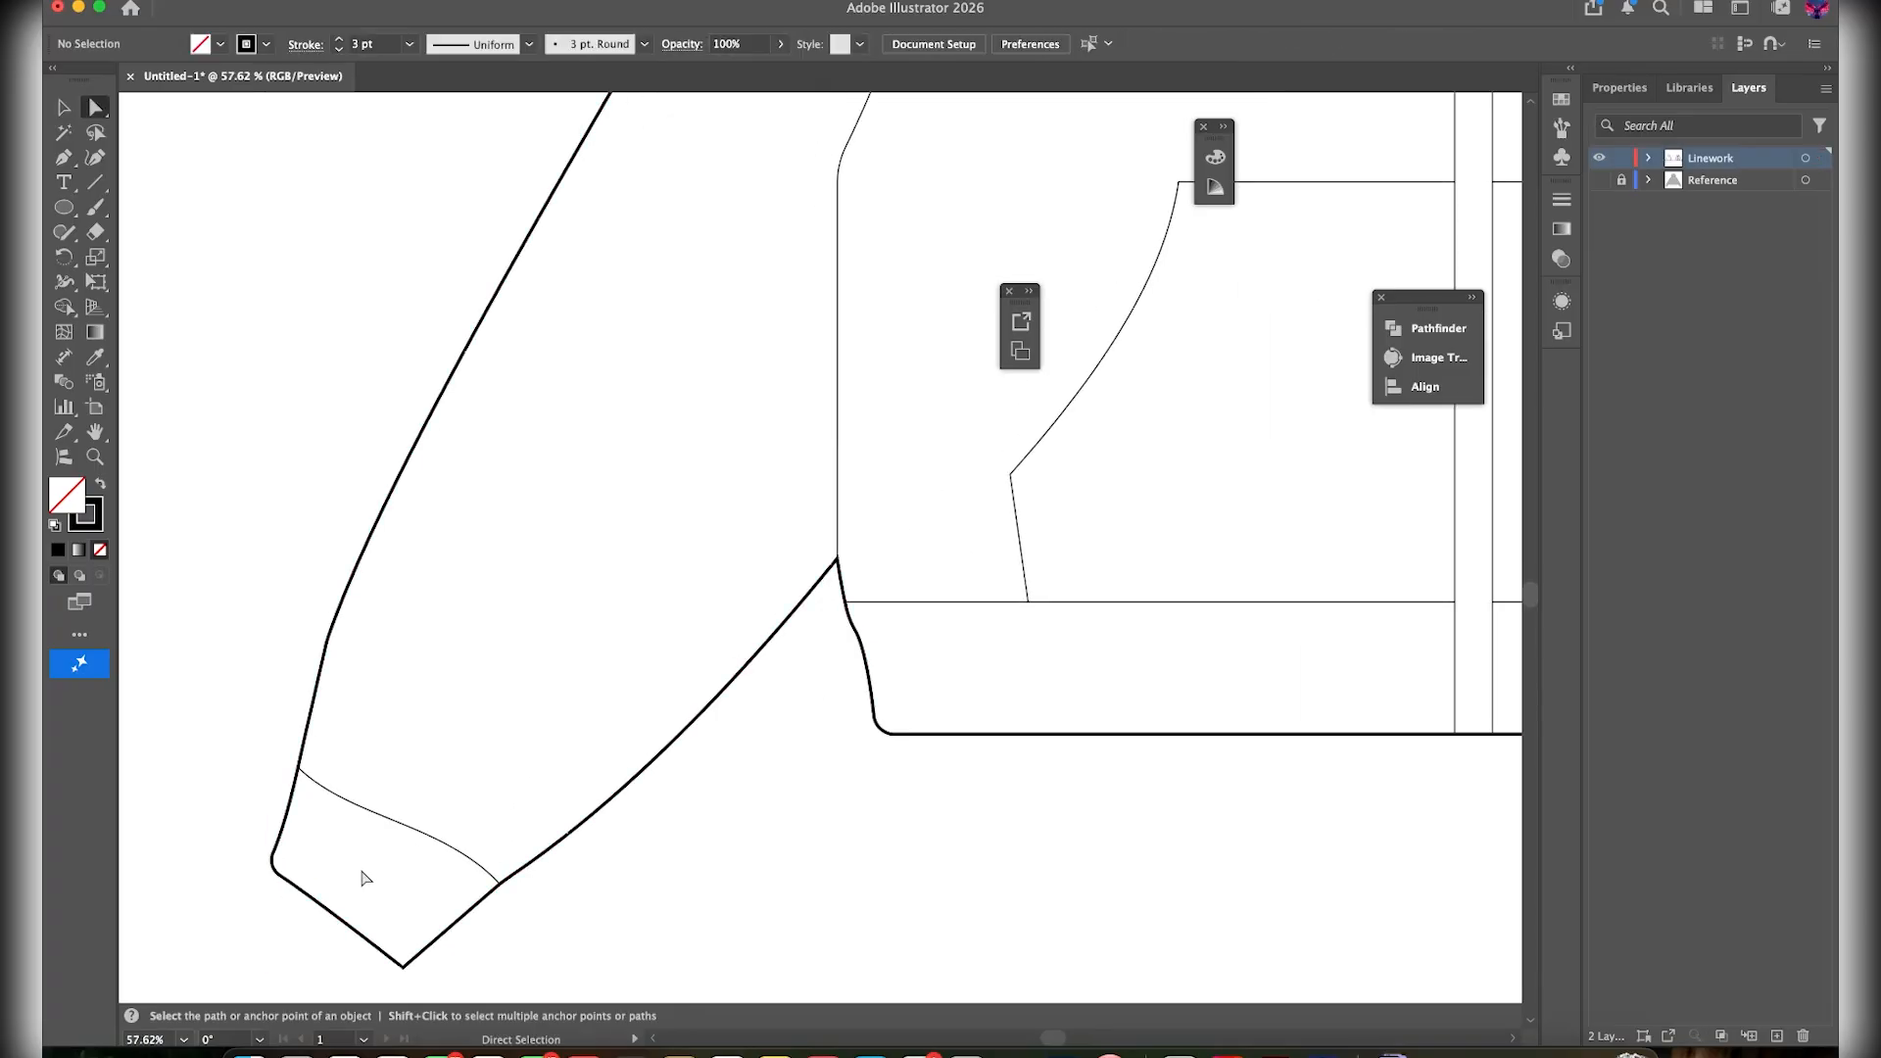
click(405, 964)
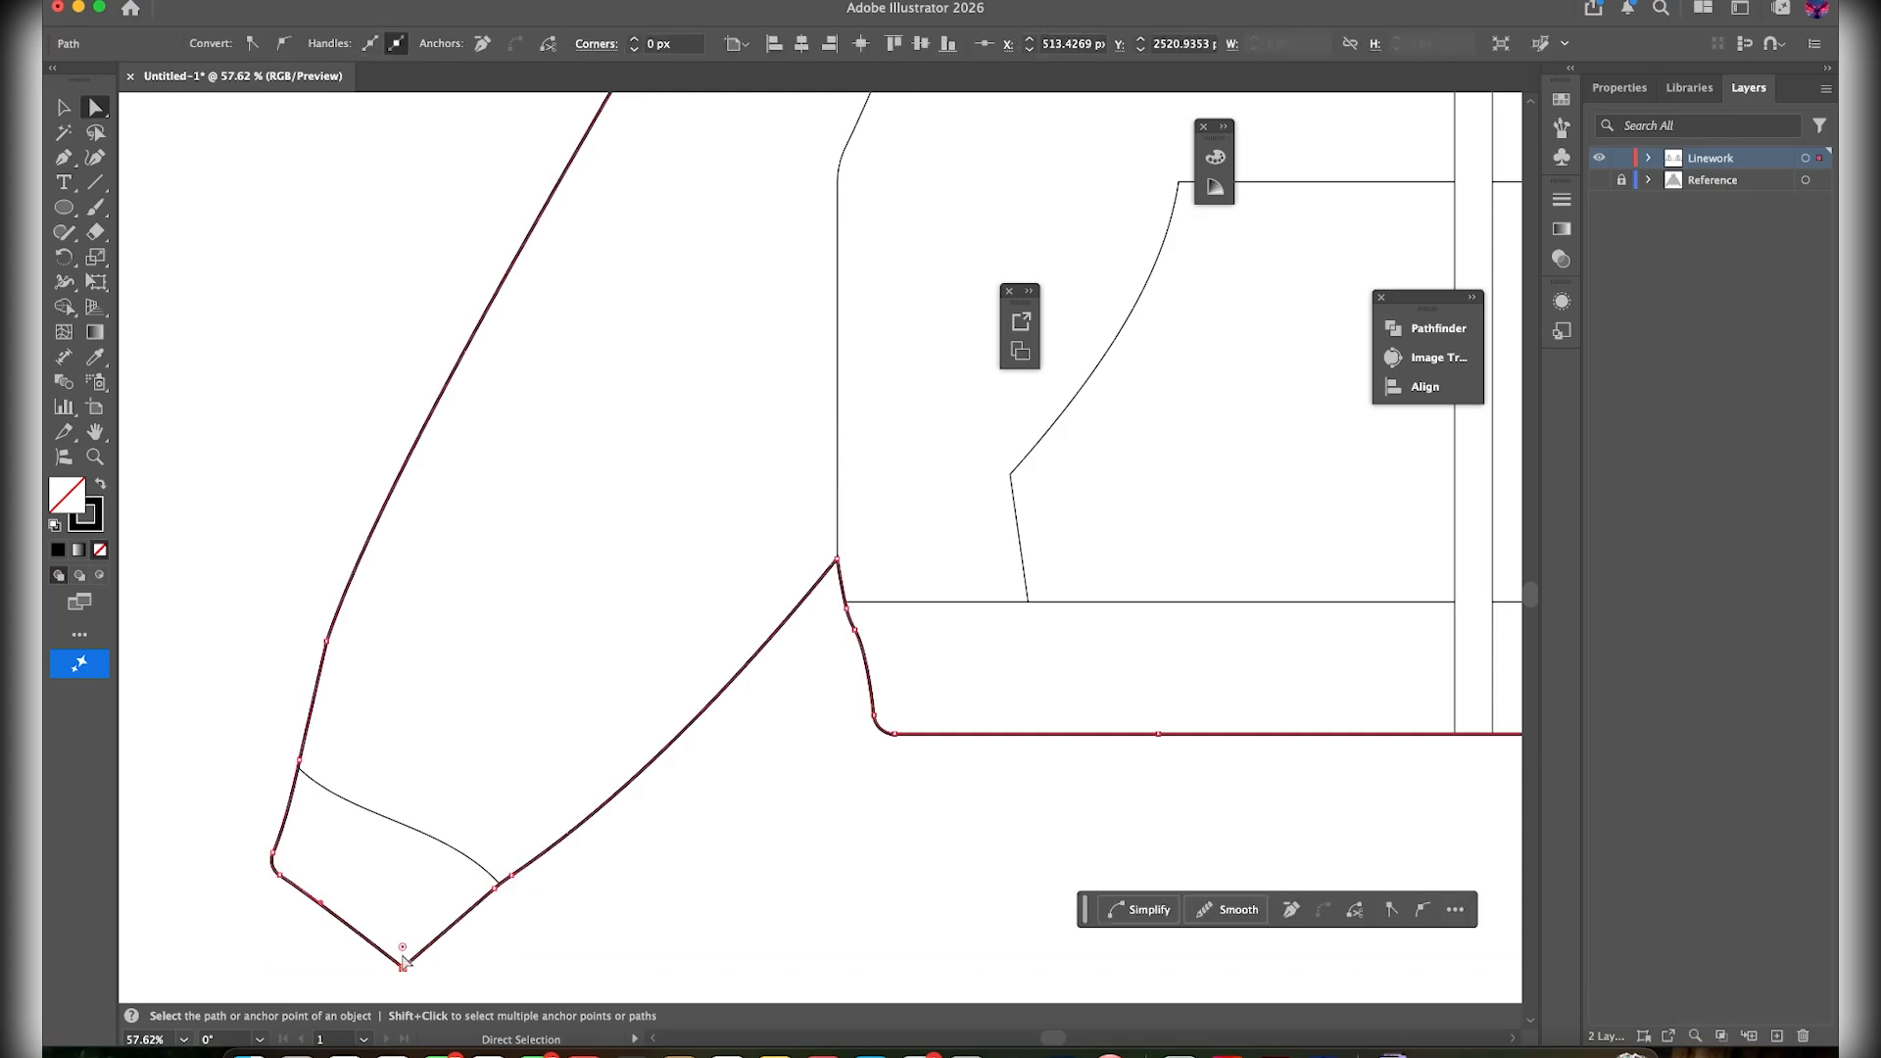
click(405, 905)
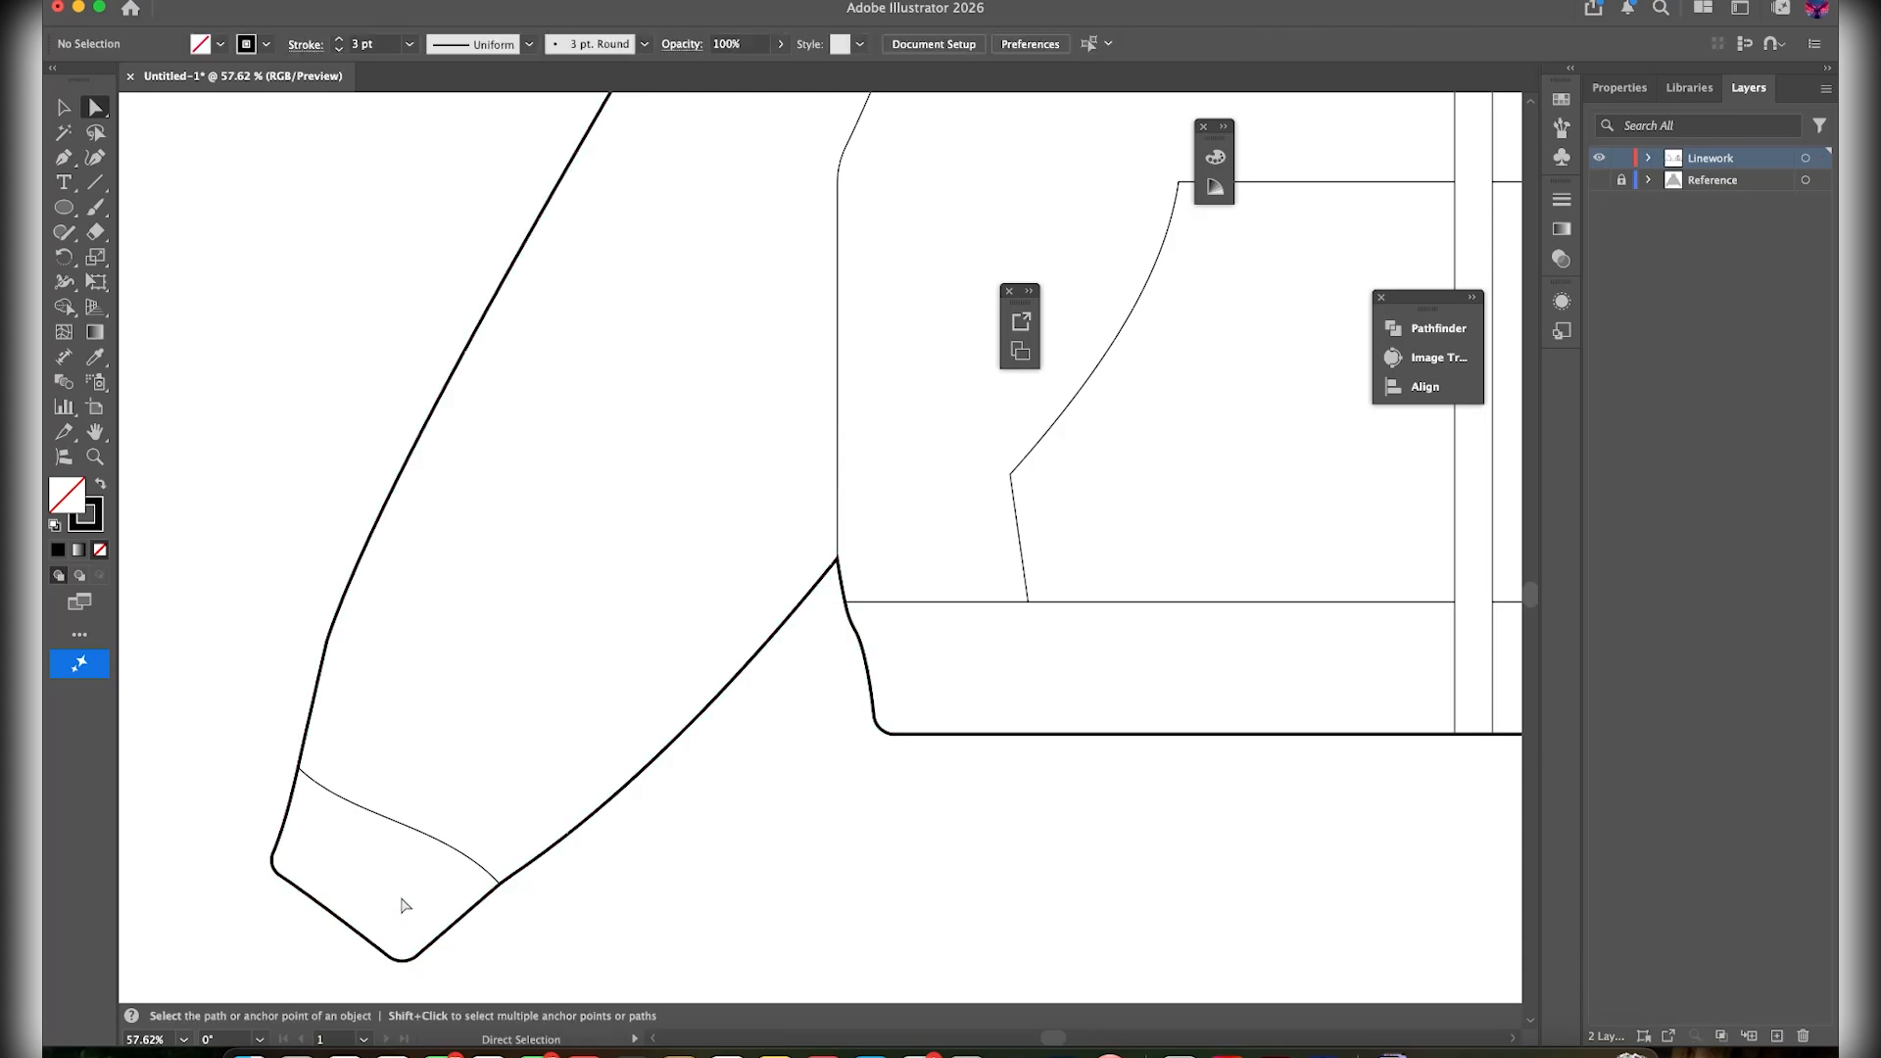
Round the lower and outer corners of the right sleeve's cuff on the outline
key(super+0)
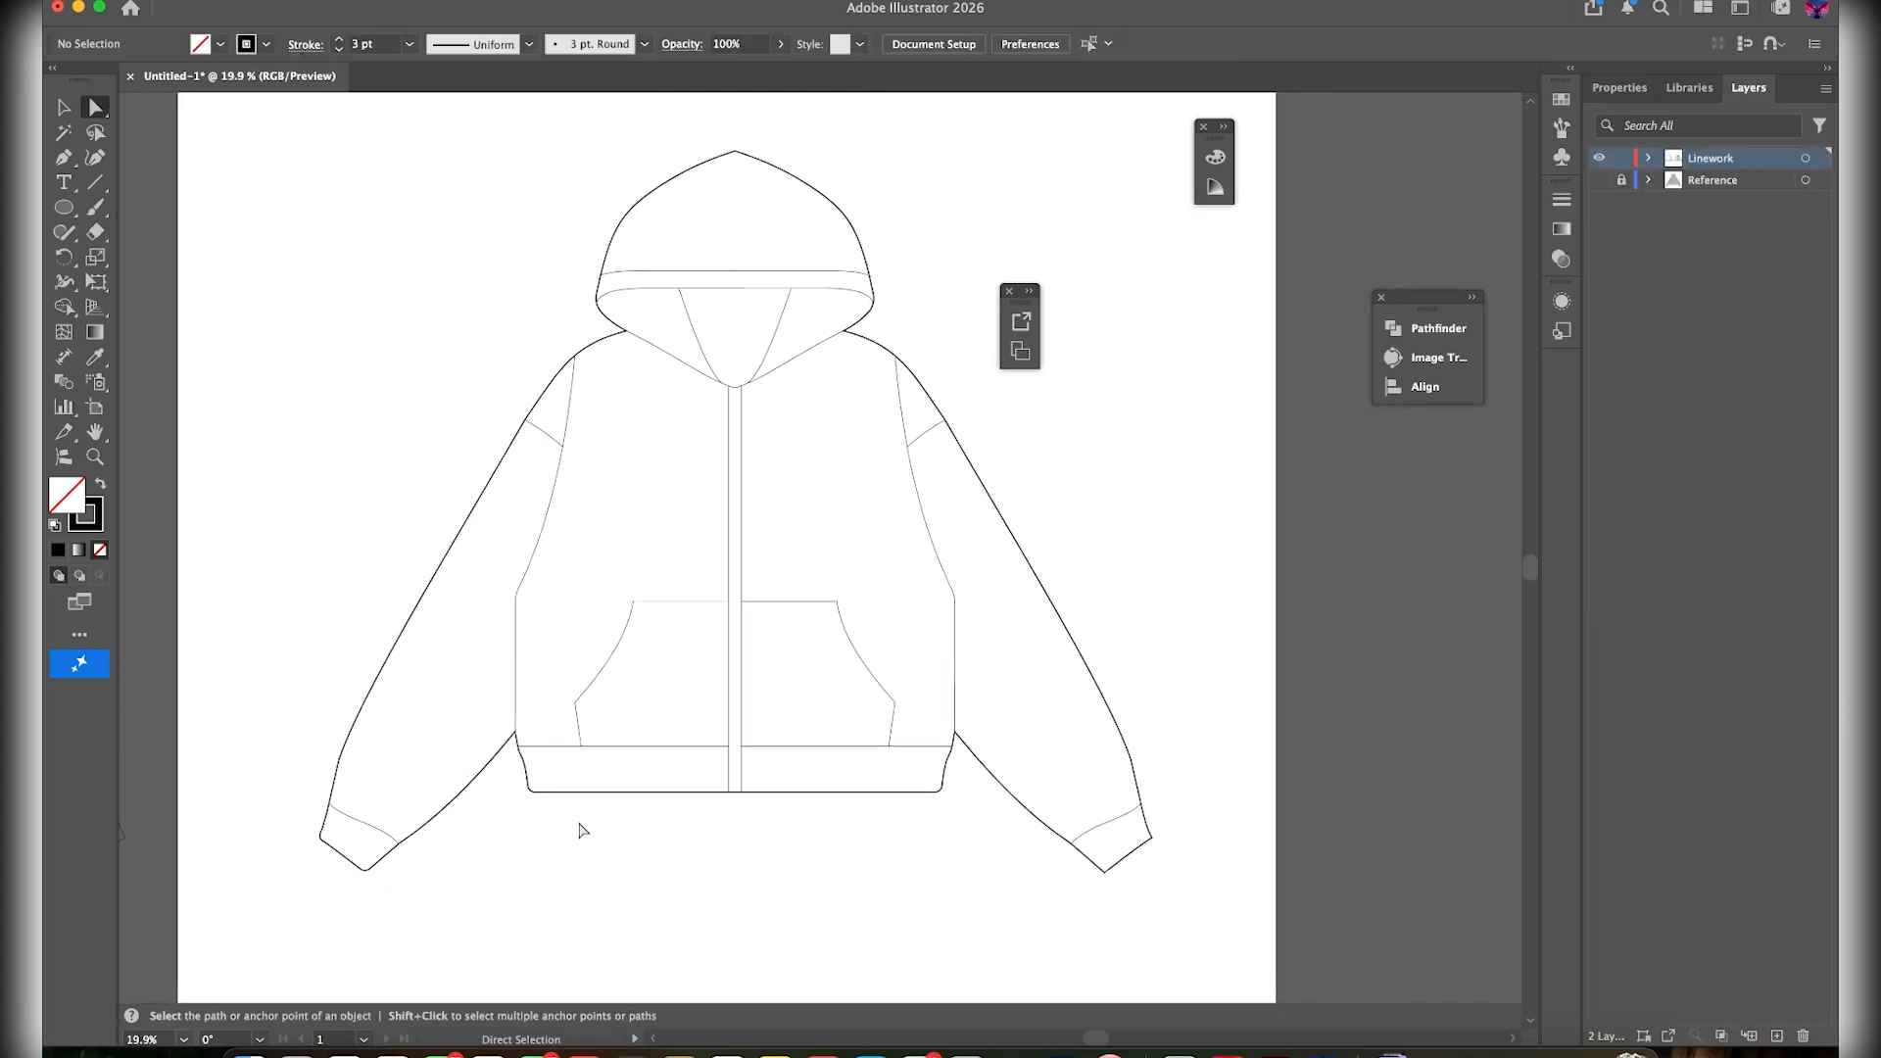
scroll(1105, 871, up, 5)
click(1097, 886)
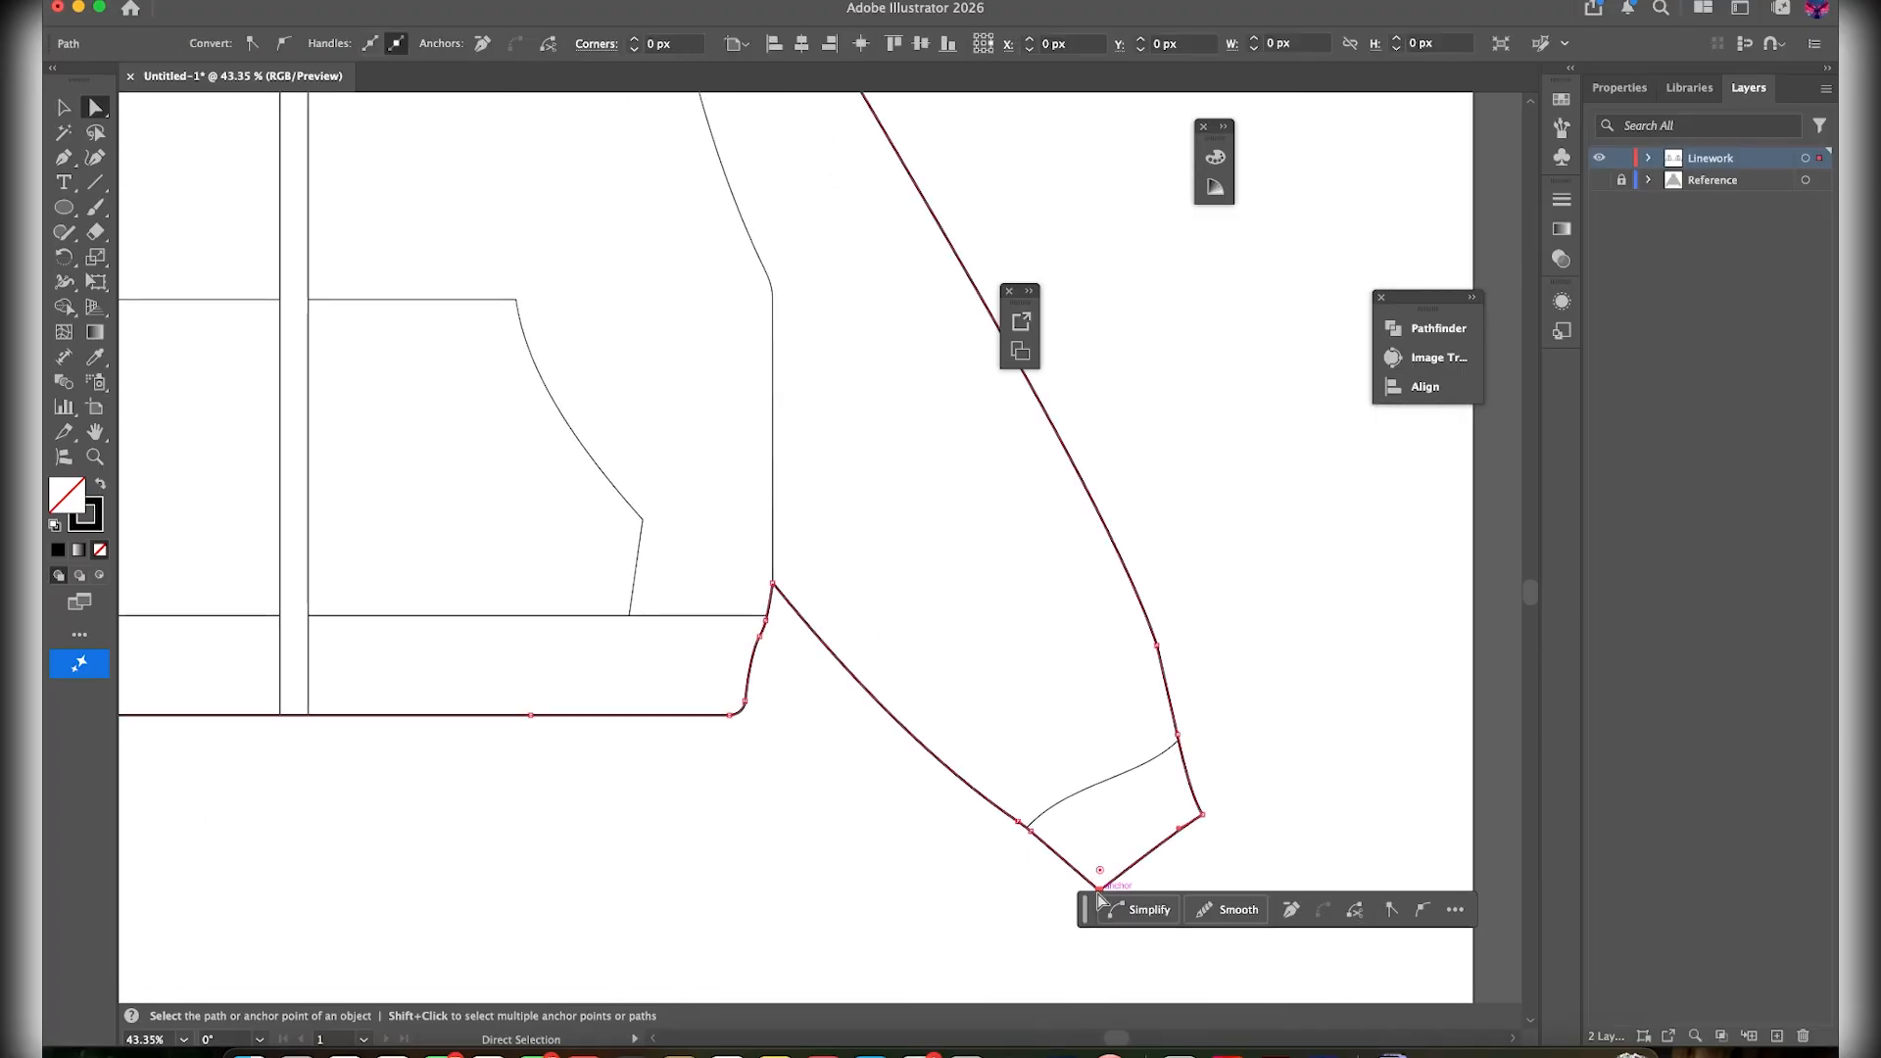
scroll(1101, 892, up, 2)
scroll(1100, 890, up, 1)
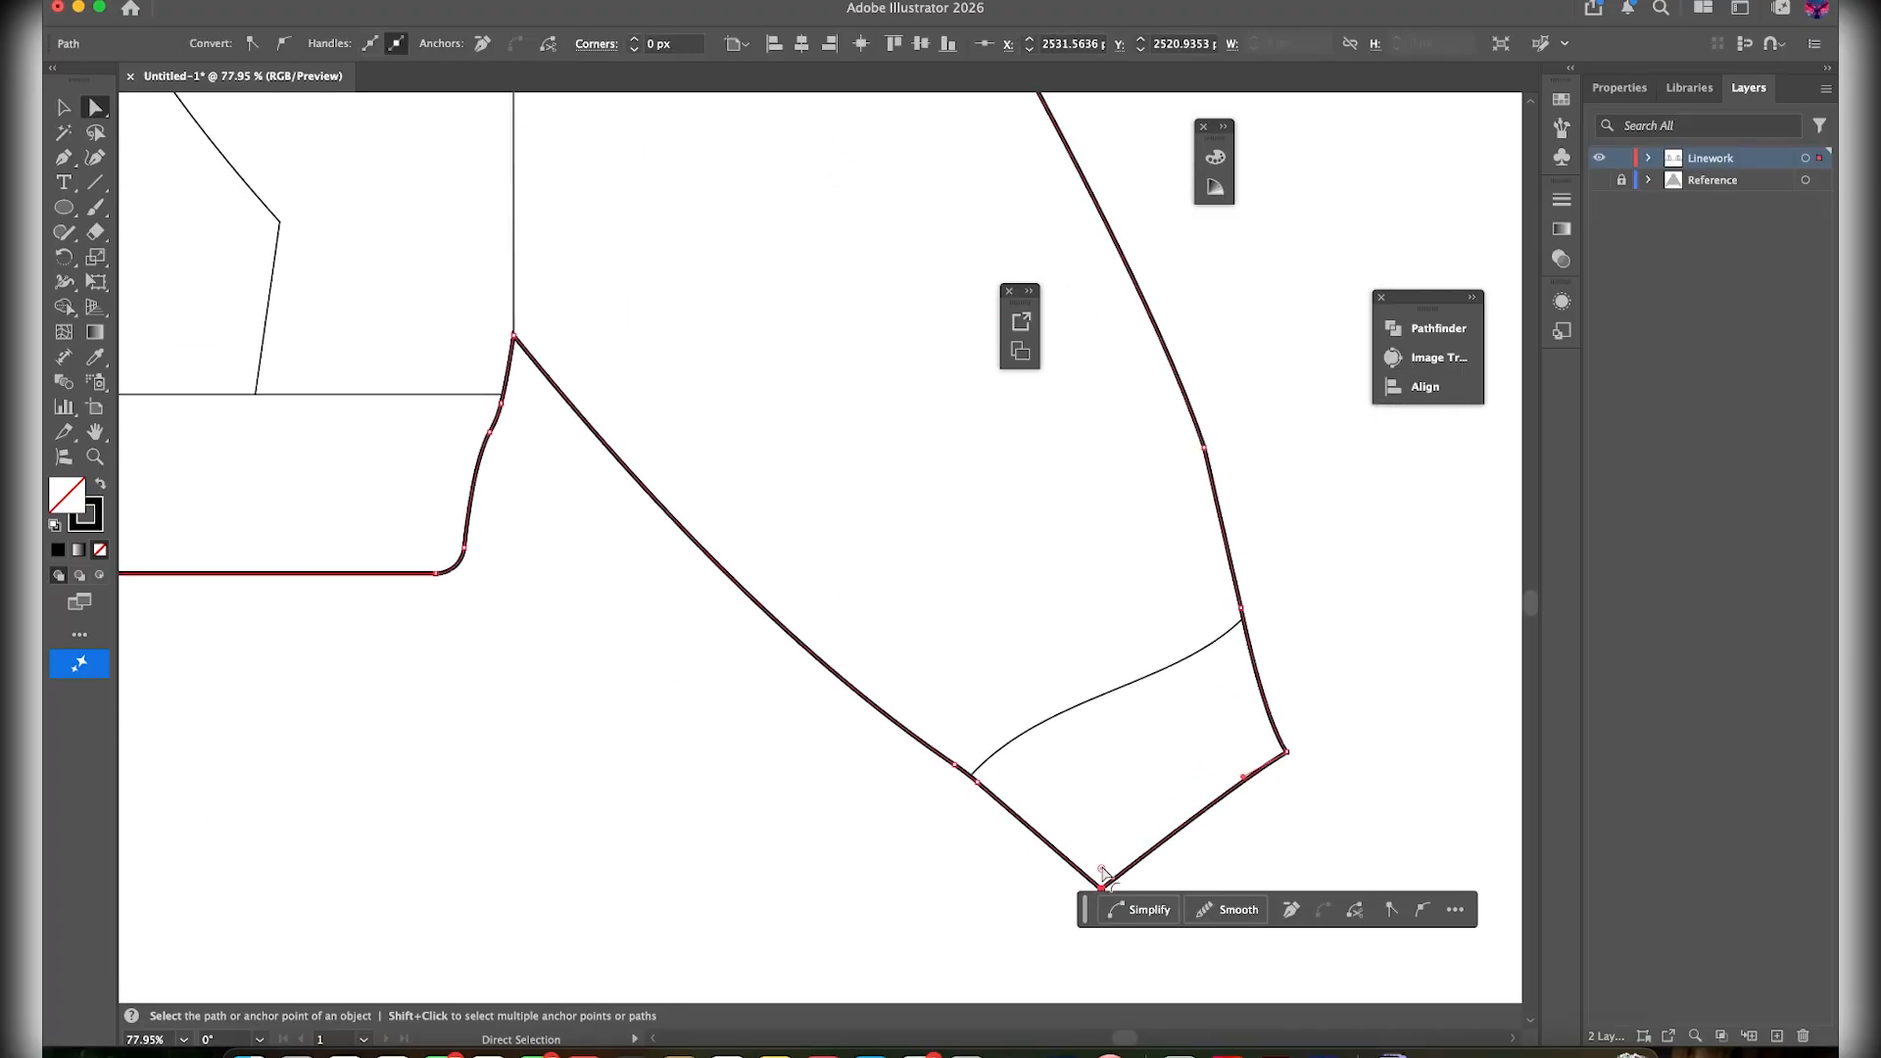
drag(1104, 870, 1105, 870)
click(1286, 752)
drag(1266, 752, 1262, 748)
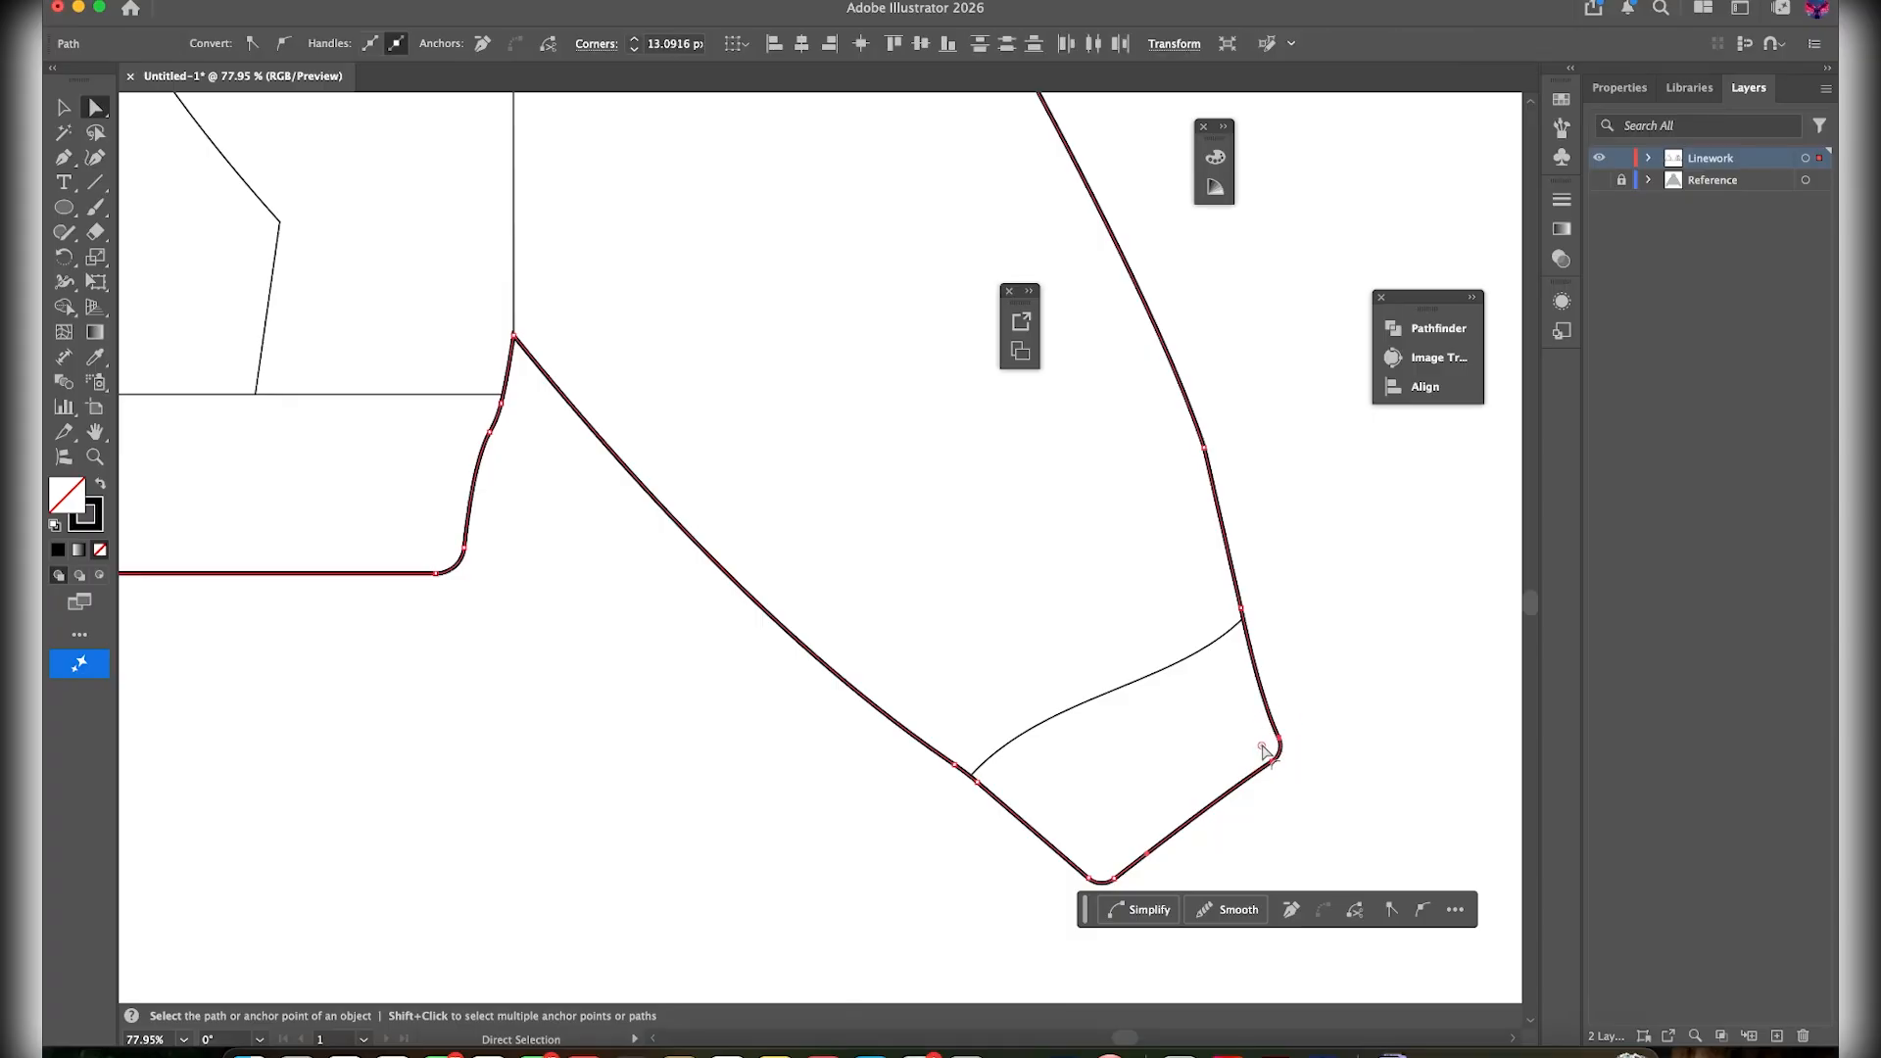
click(1355, 686)
Examine the whole hoodie linework, including the rounded cuffs, hem and hood
scroll(1031, 646, down, 4)
scroll(1030, 646, up, 5)
scroll(1031, 647, left, 7)
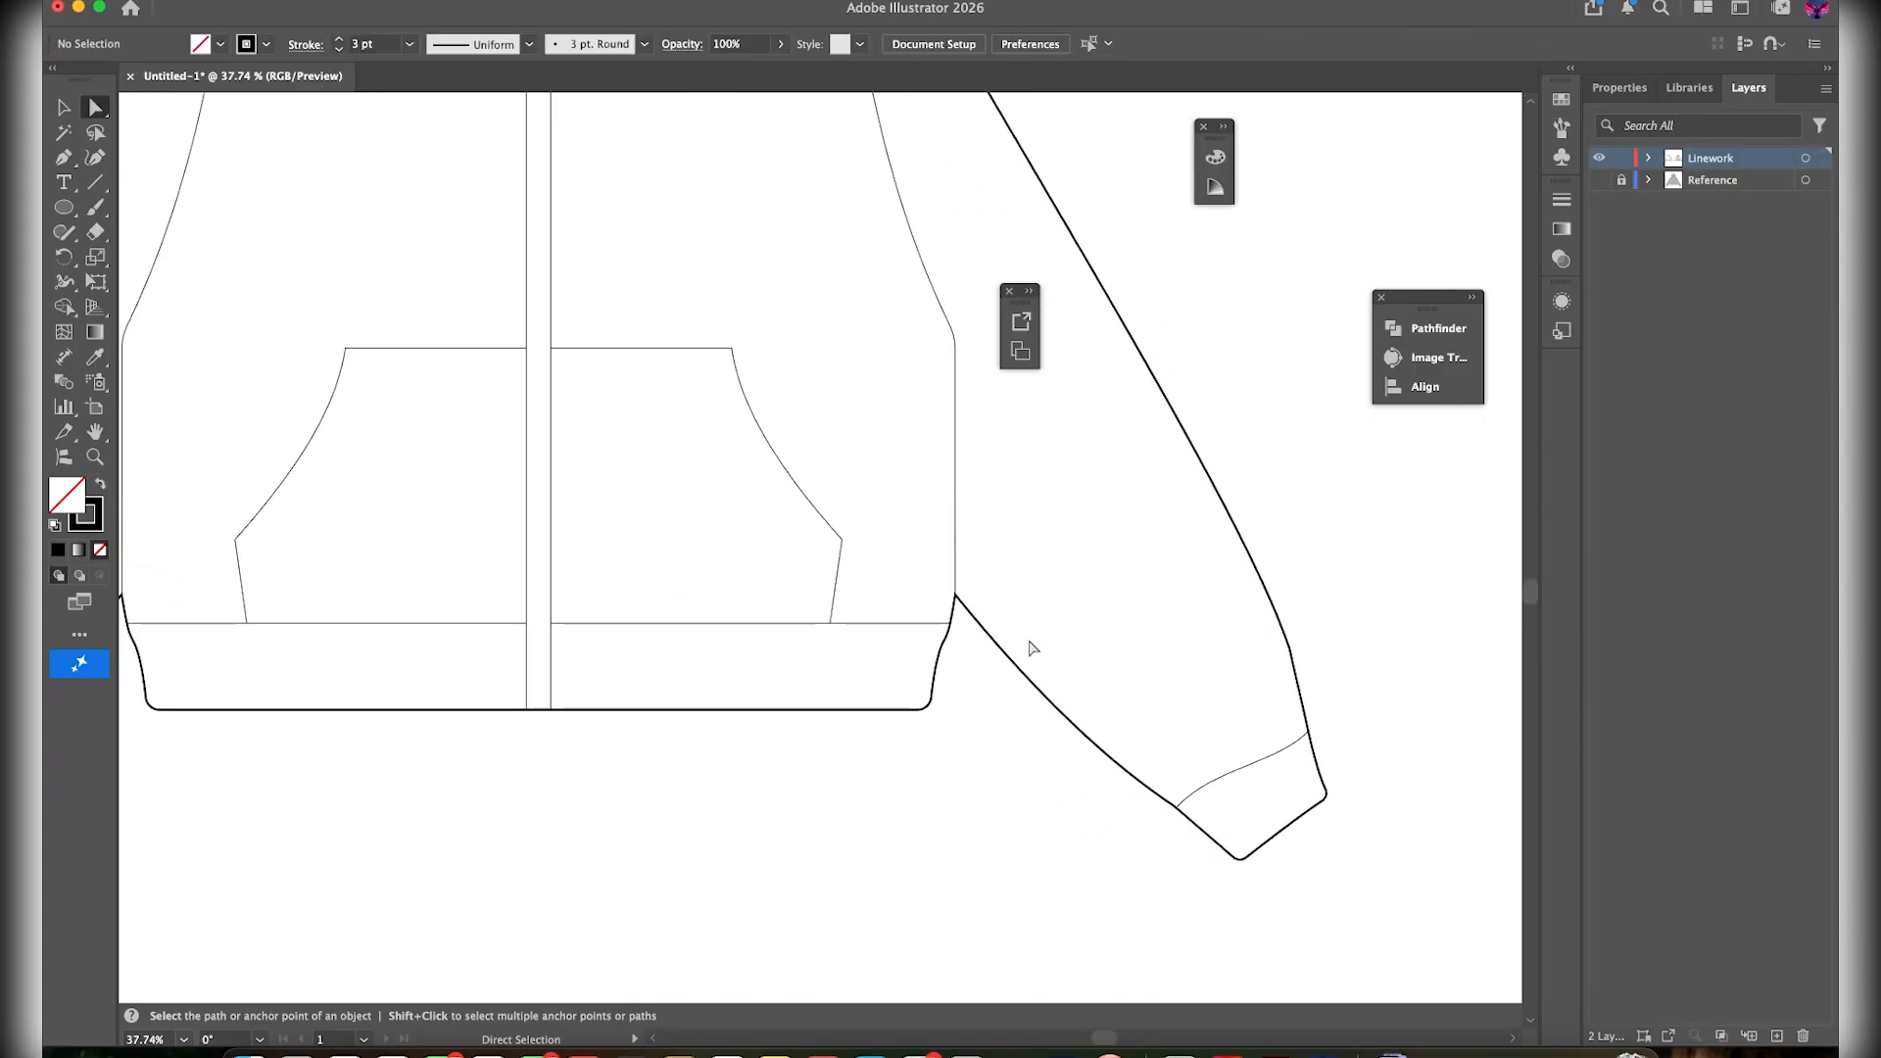
scroll(830, 544, down, 5)
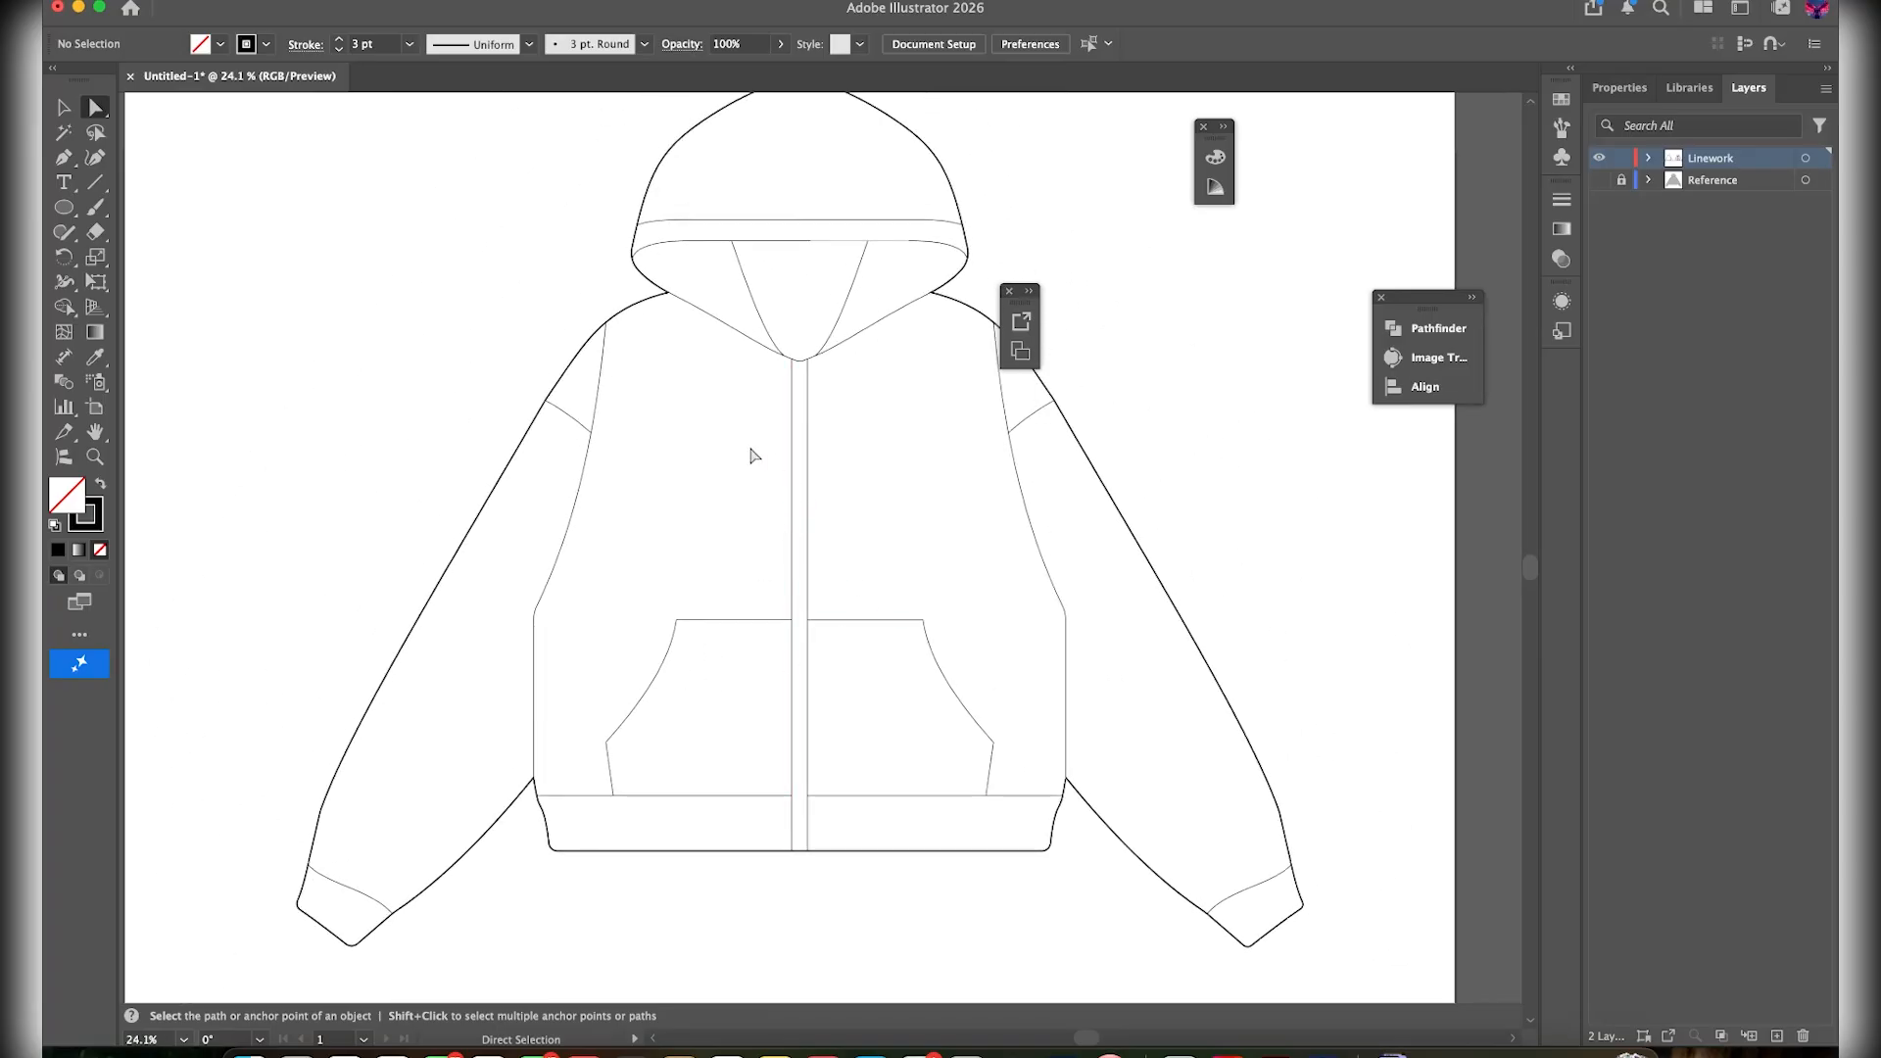
scroll(753, 454, up, 3)
key(v)
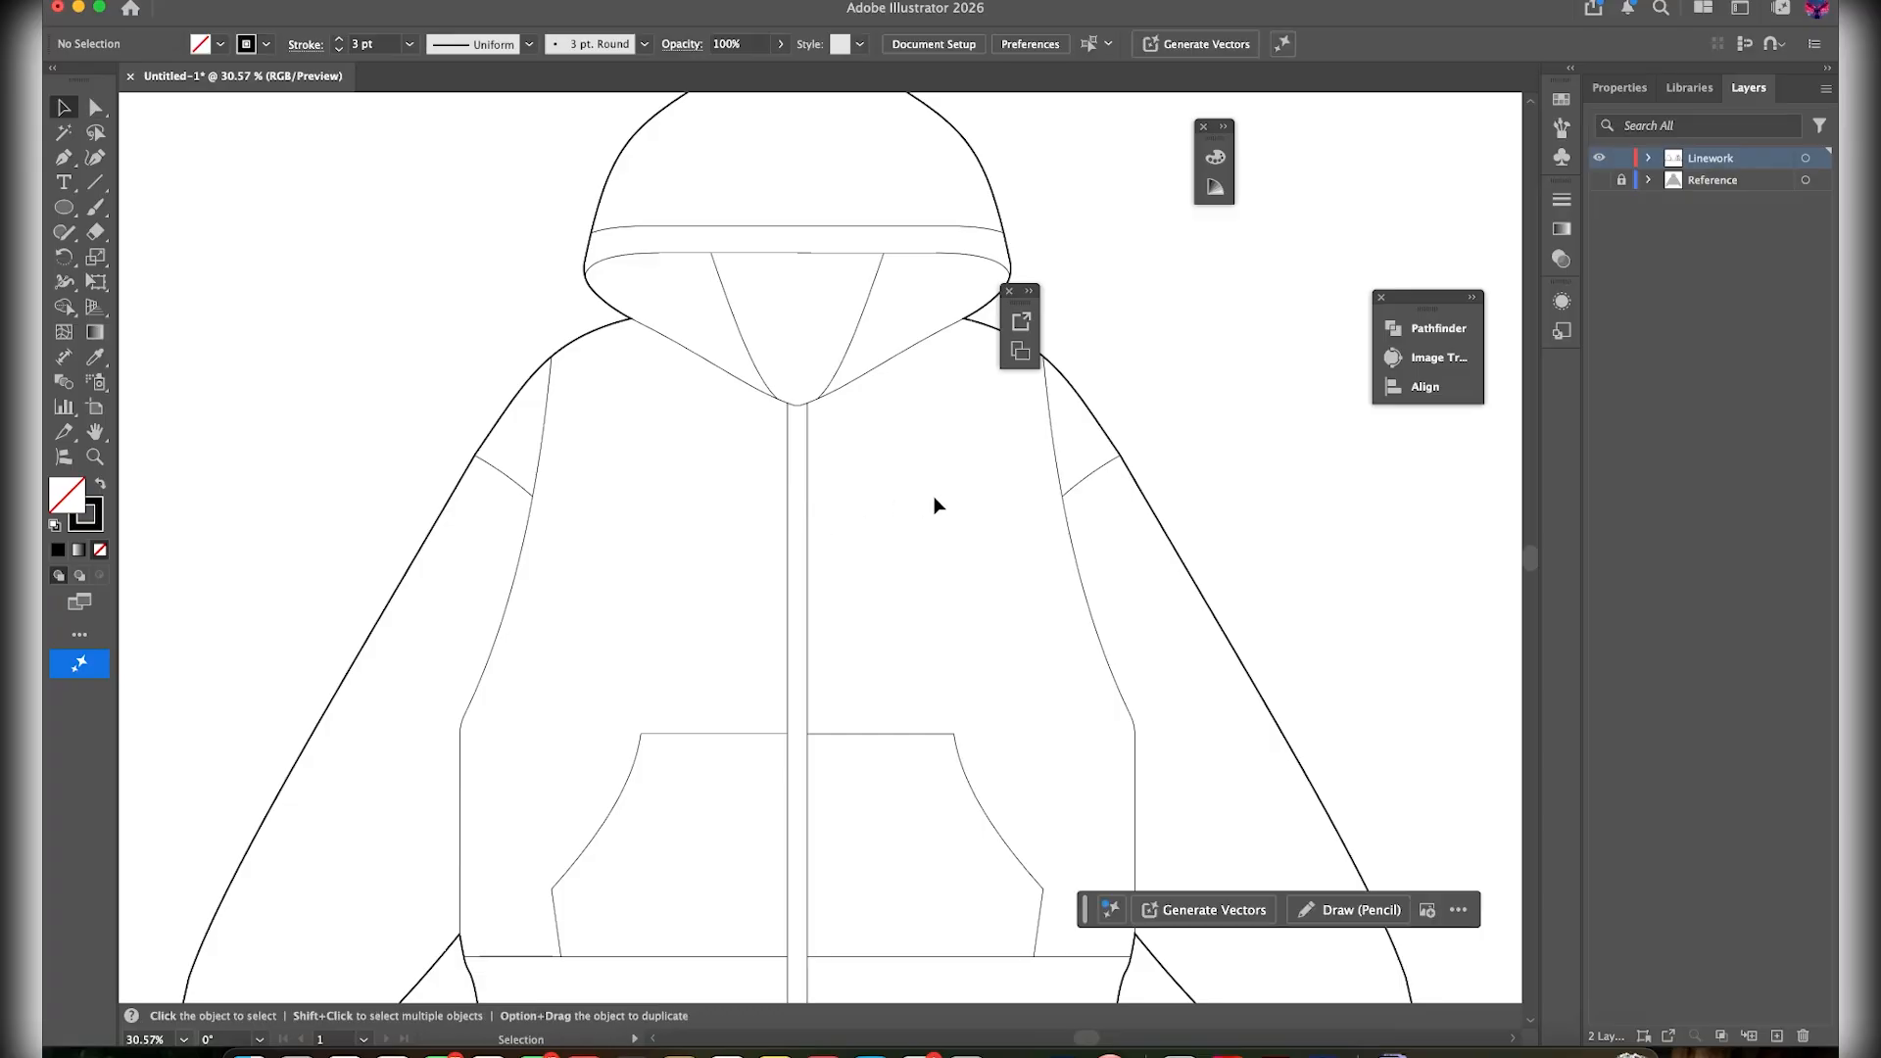
scroll(937, 500, down, 3)
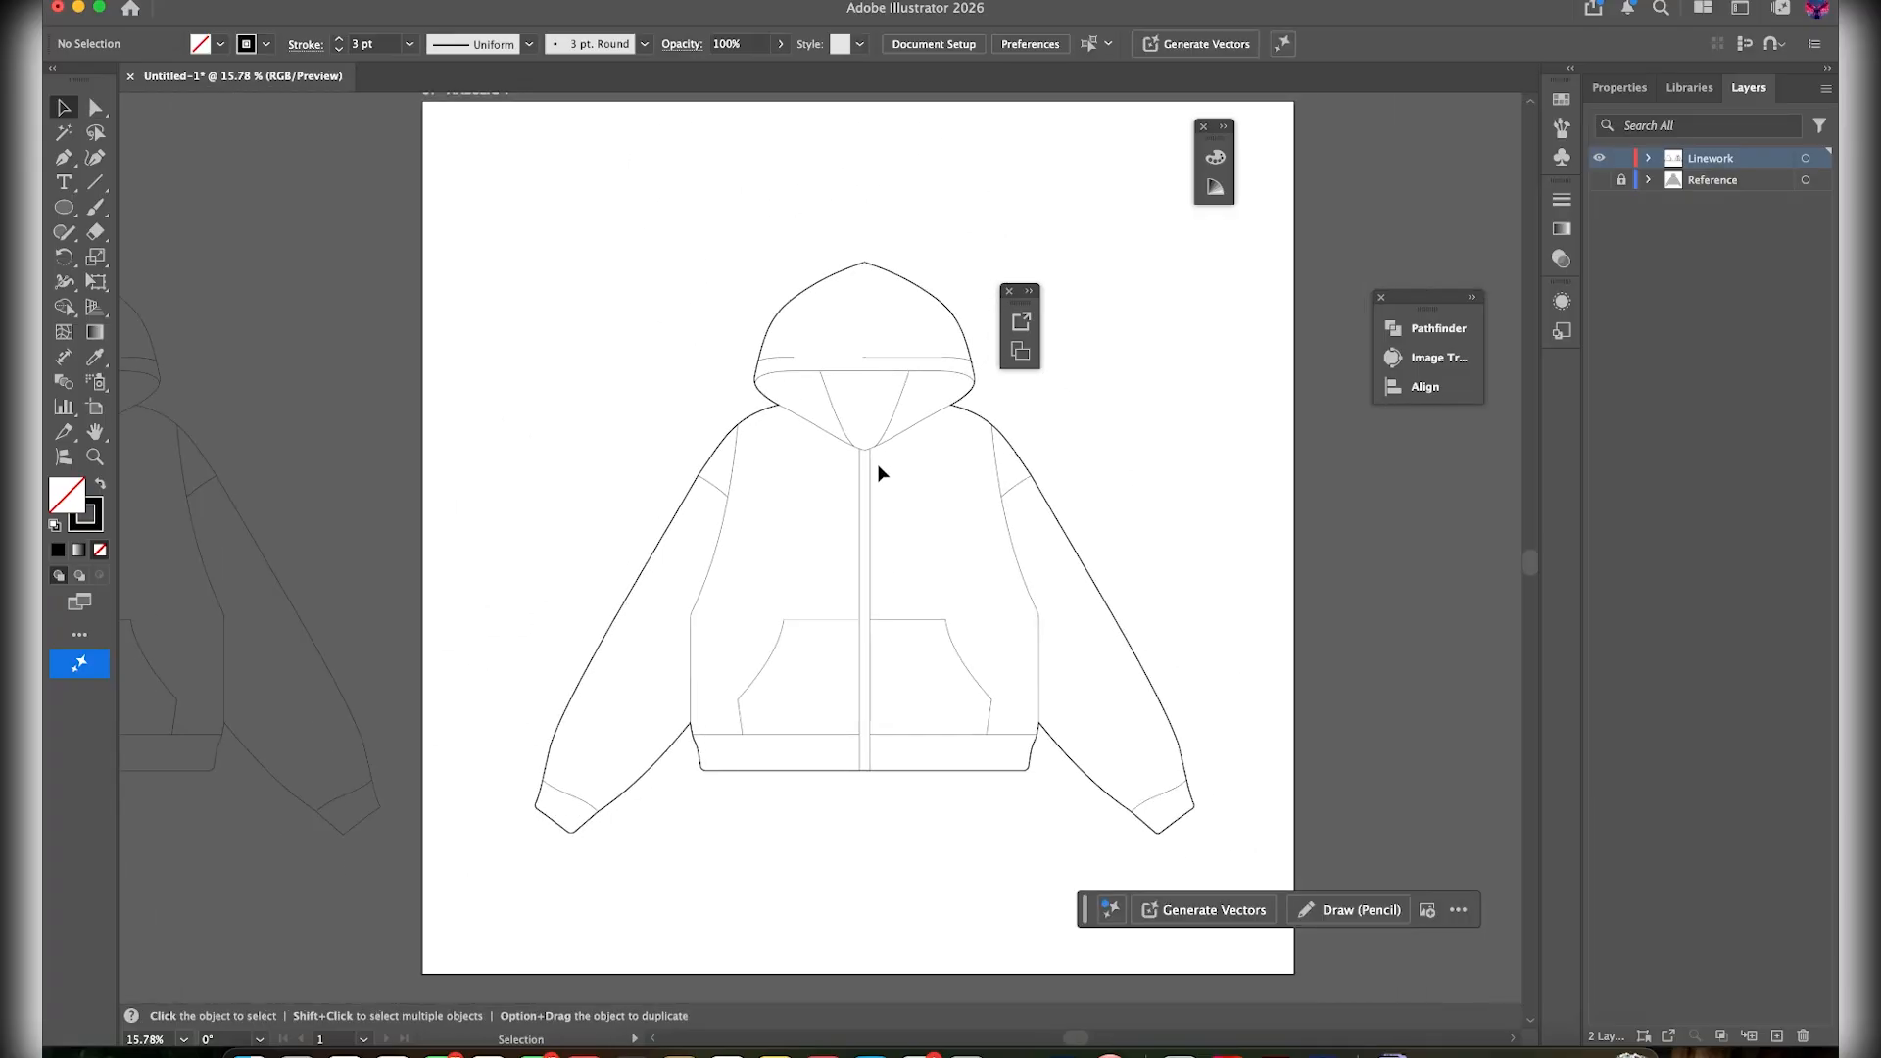
scroll(753, 457, up, 2)
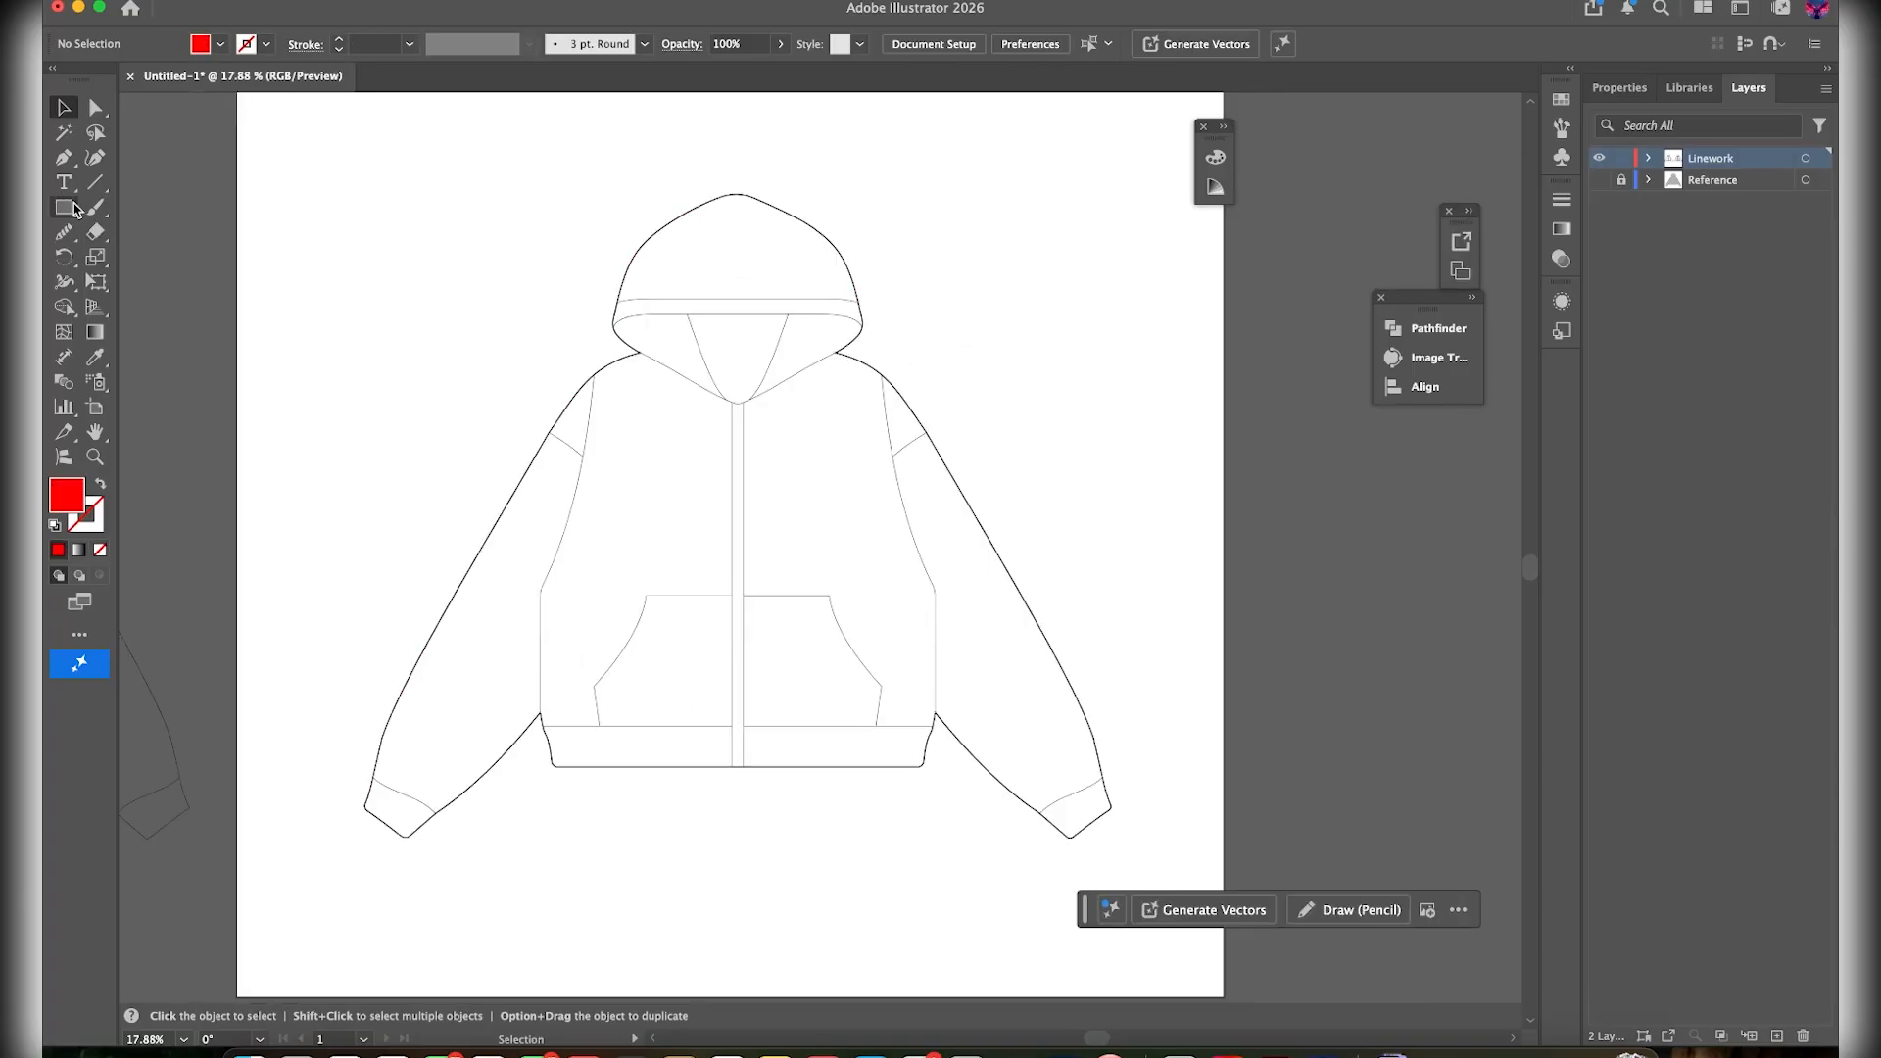
Draw a red rectangle without a stroke on the artboard, covering the entire hoodie
click(65, 207)
scroll(371, 258, down, 3)
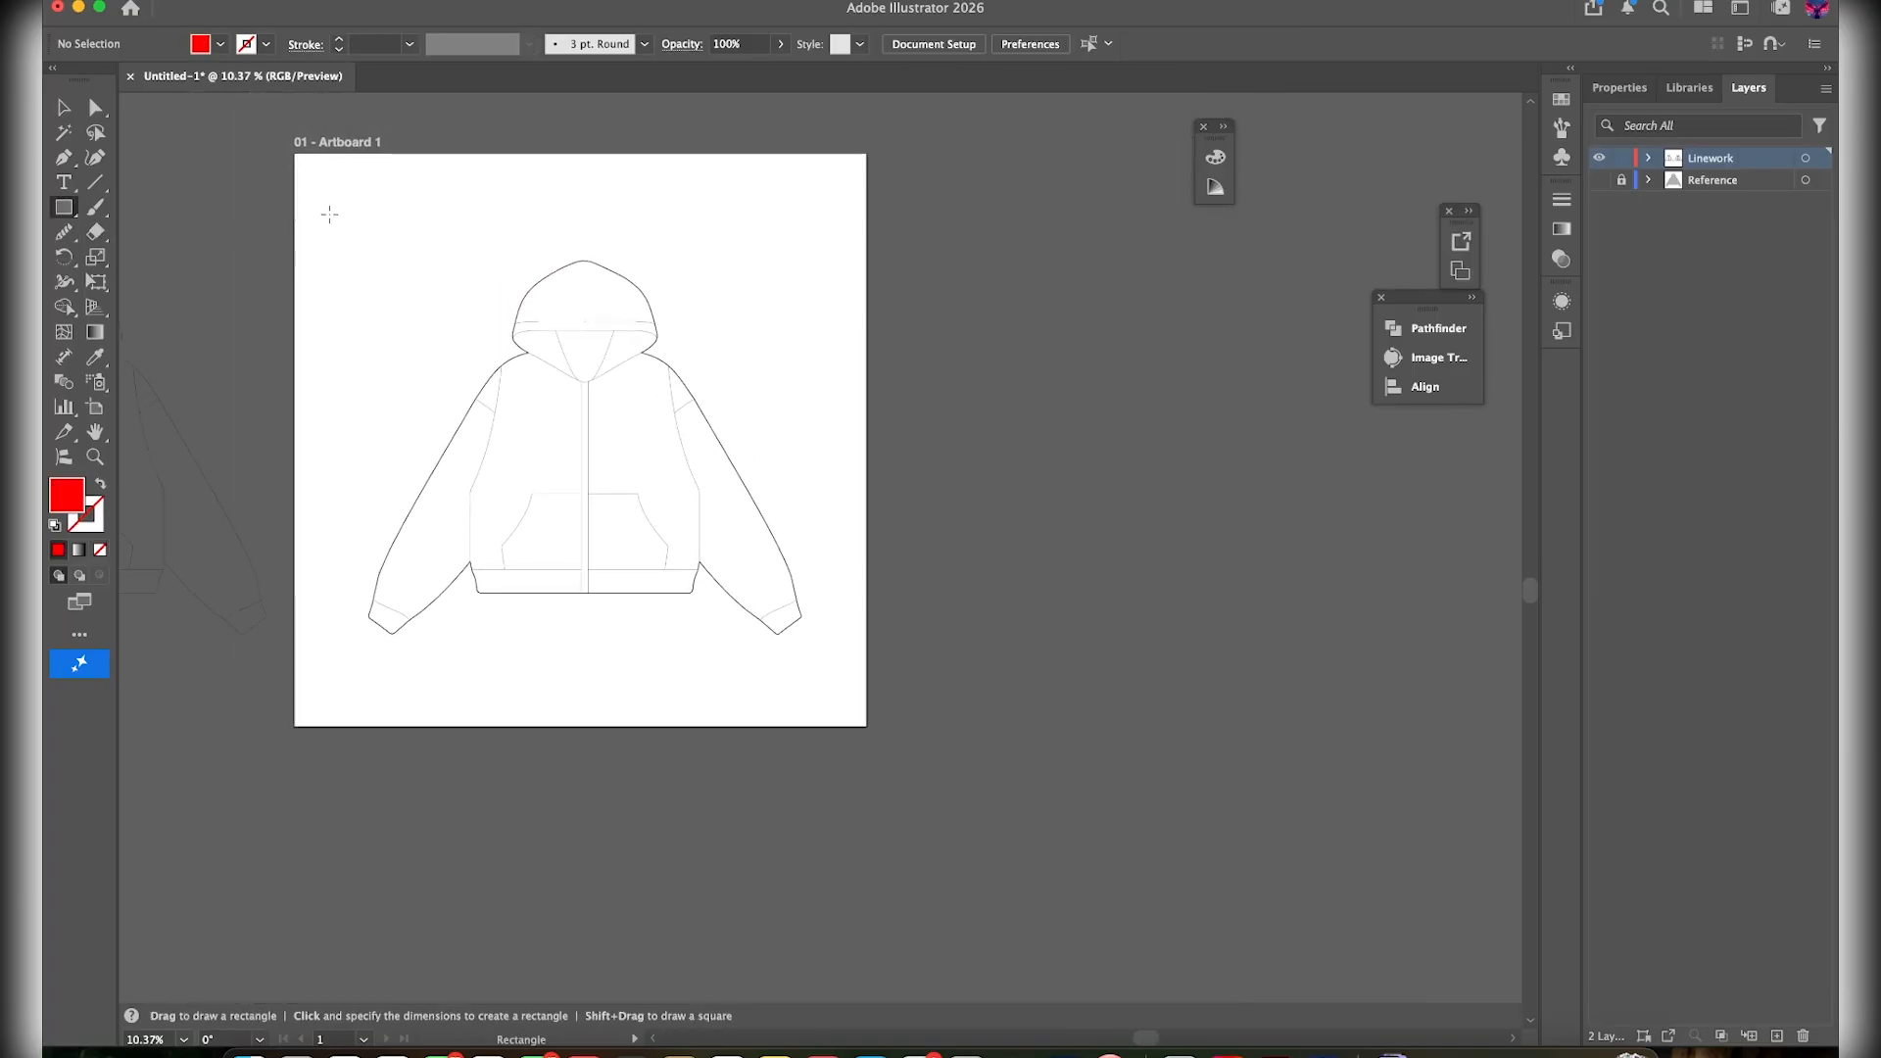
drag(324, 208, 834, 669)
scroll(586, 411, up, 2)
scroll(586, 411, left, 2)
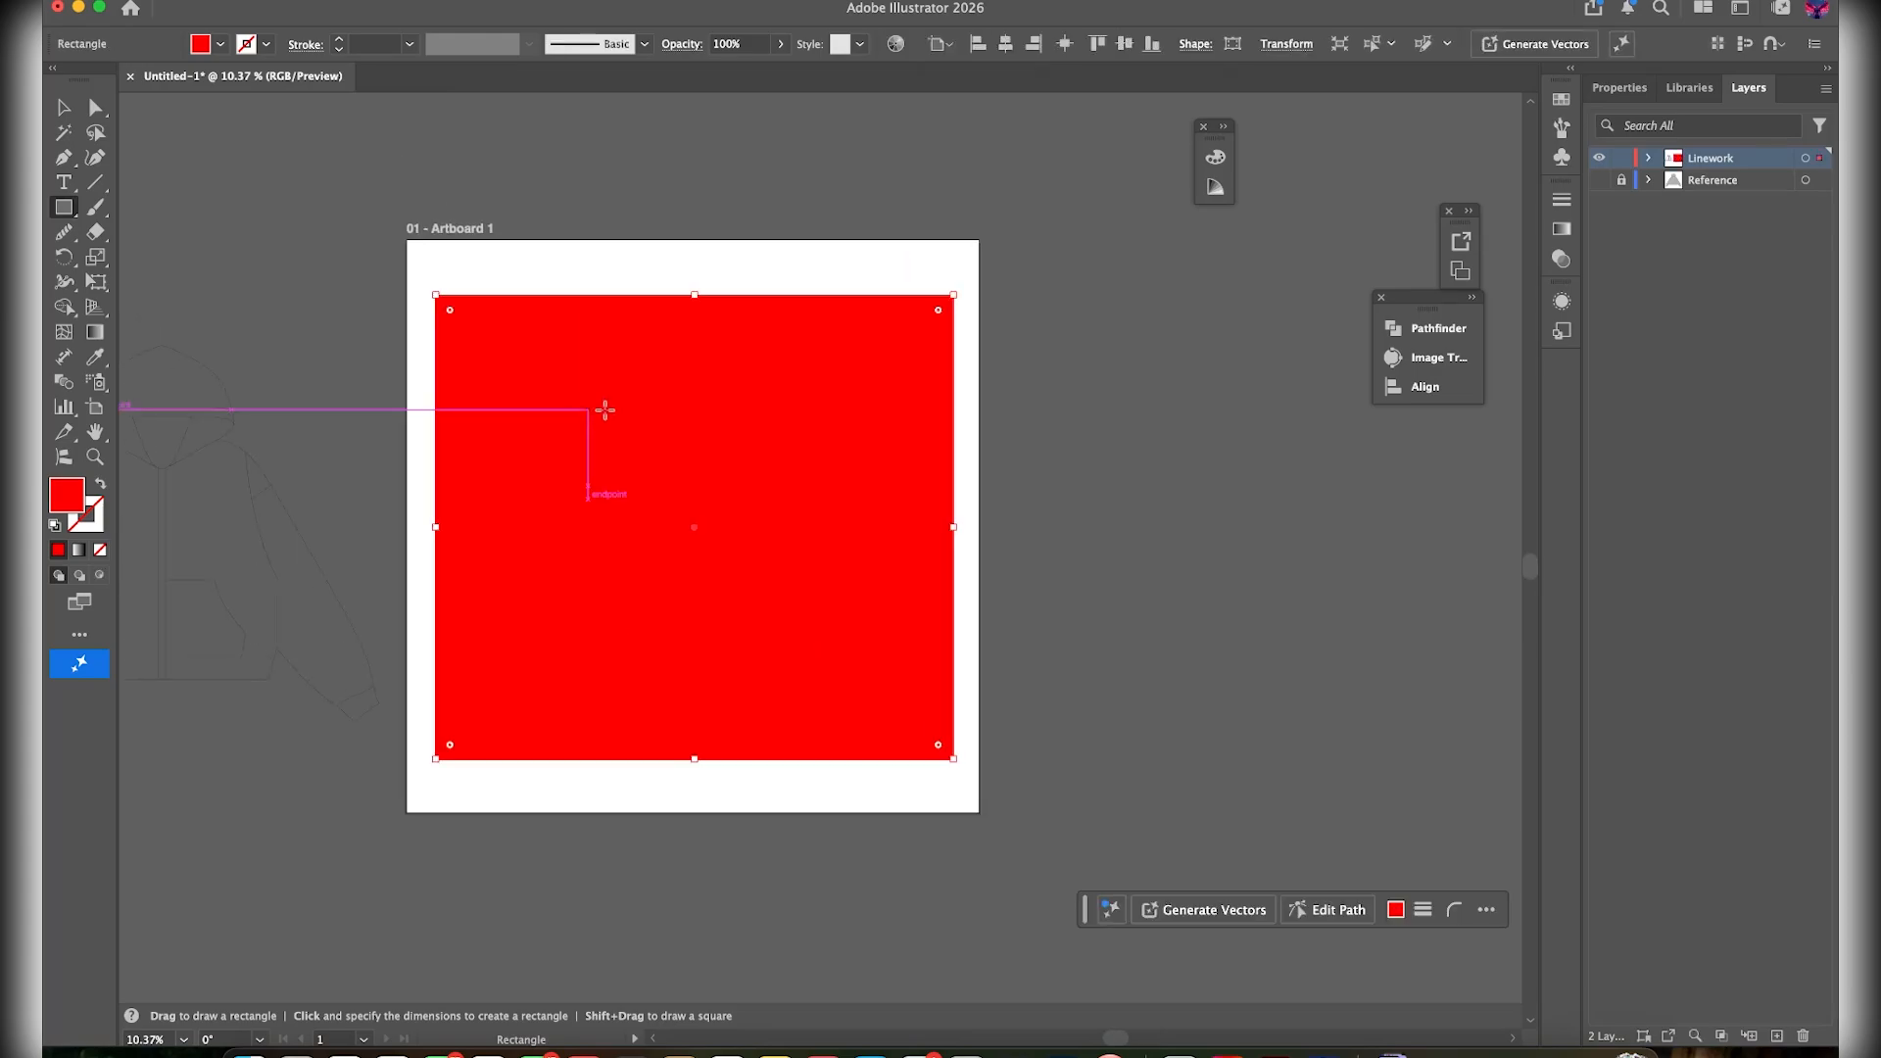
Send the red rectangle to the back, behind the hoodie linework
scroll(676, 480, up, 2)
right_click(754, 478)
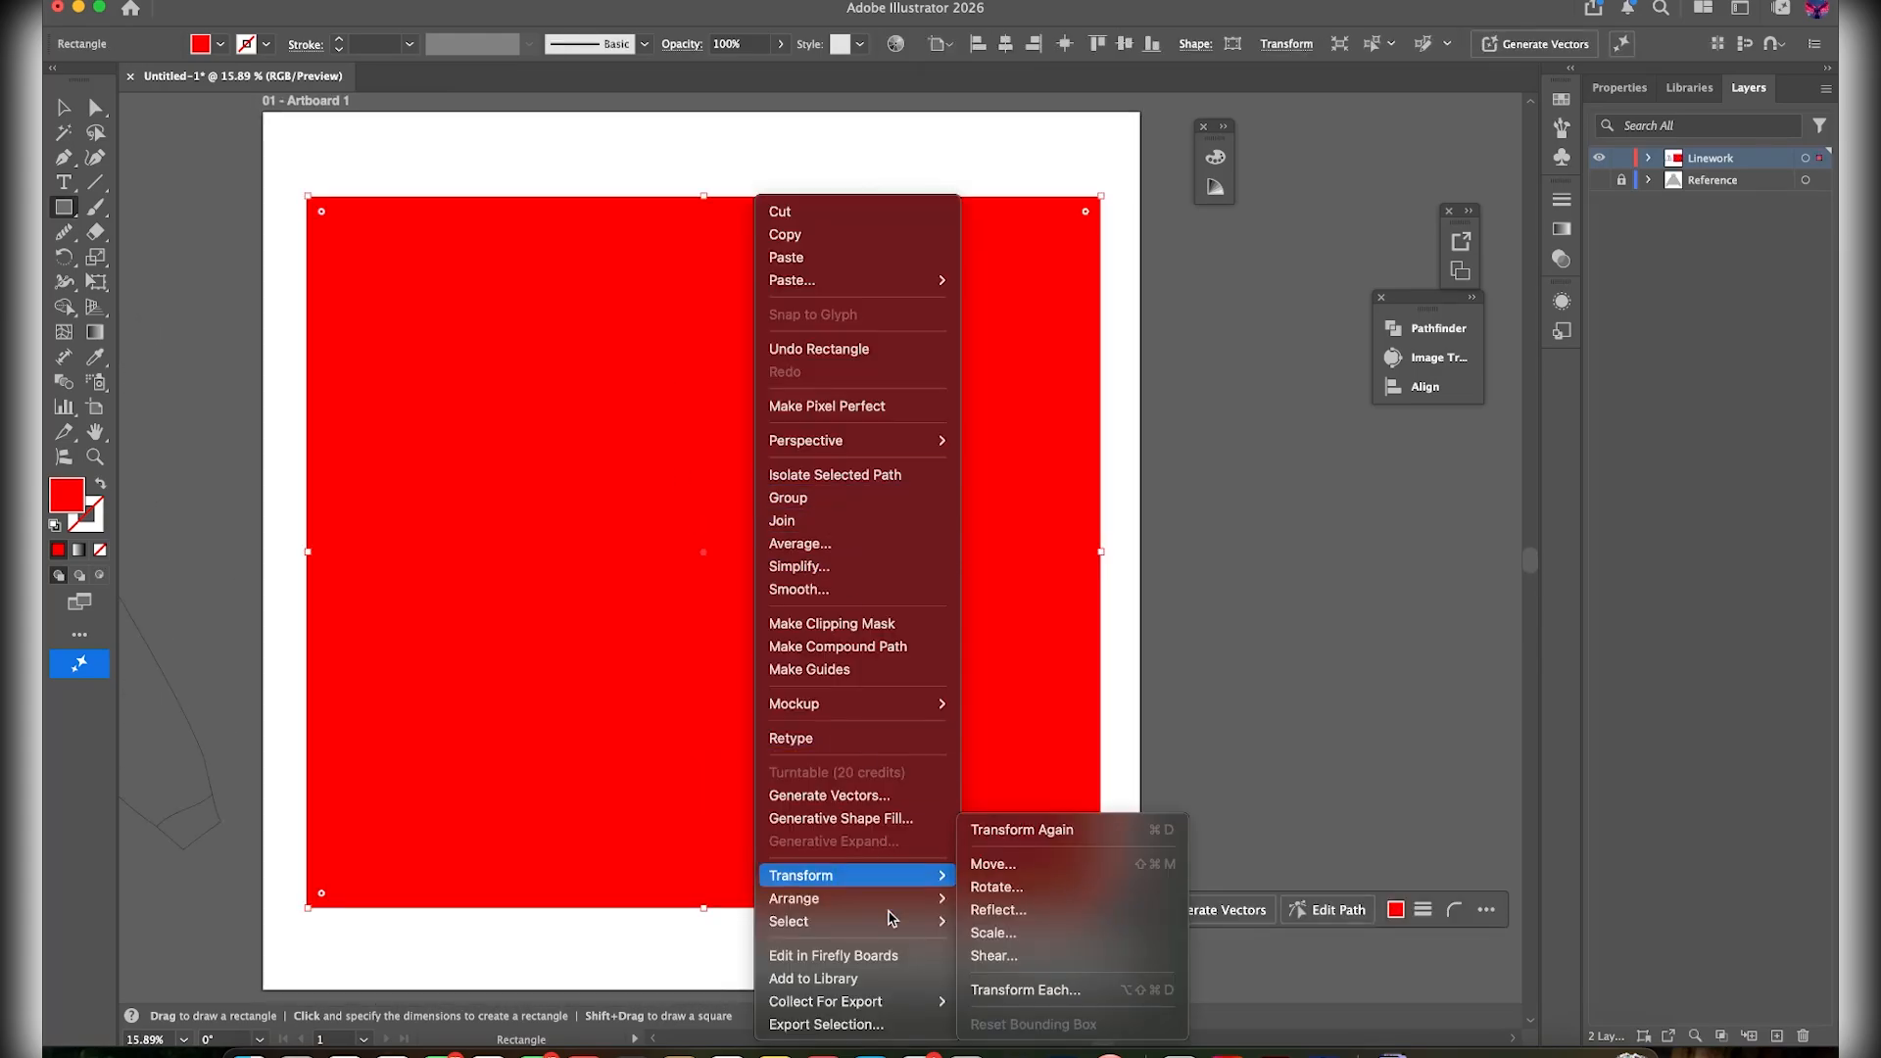
mouse_move(909, 913)
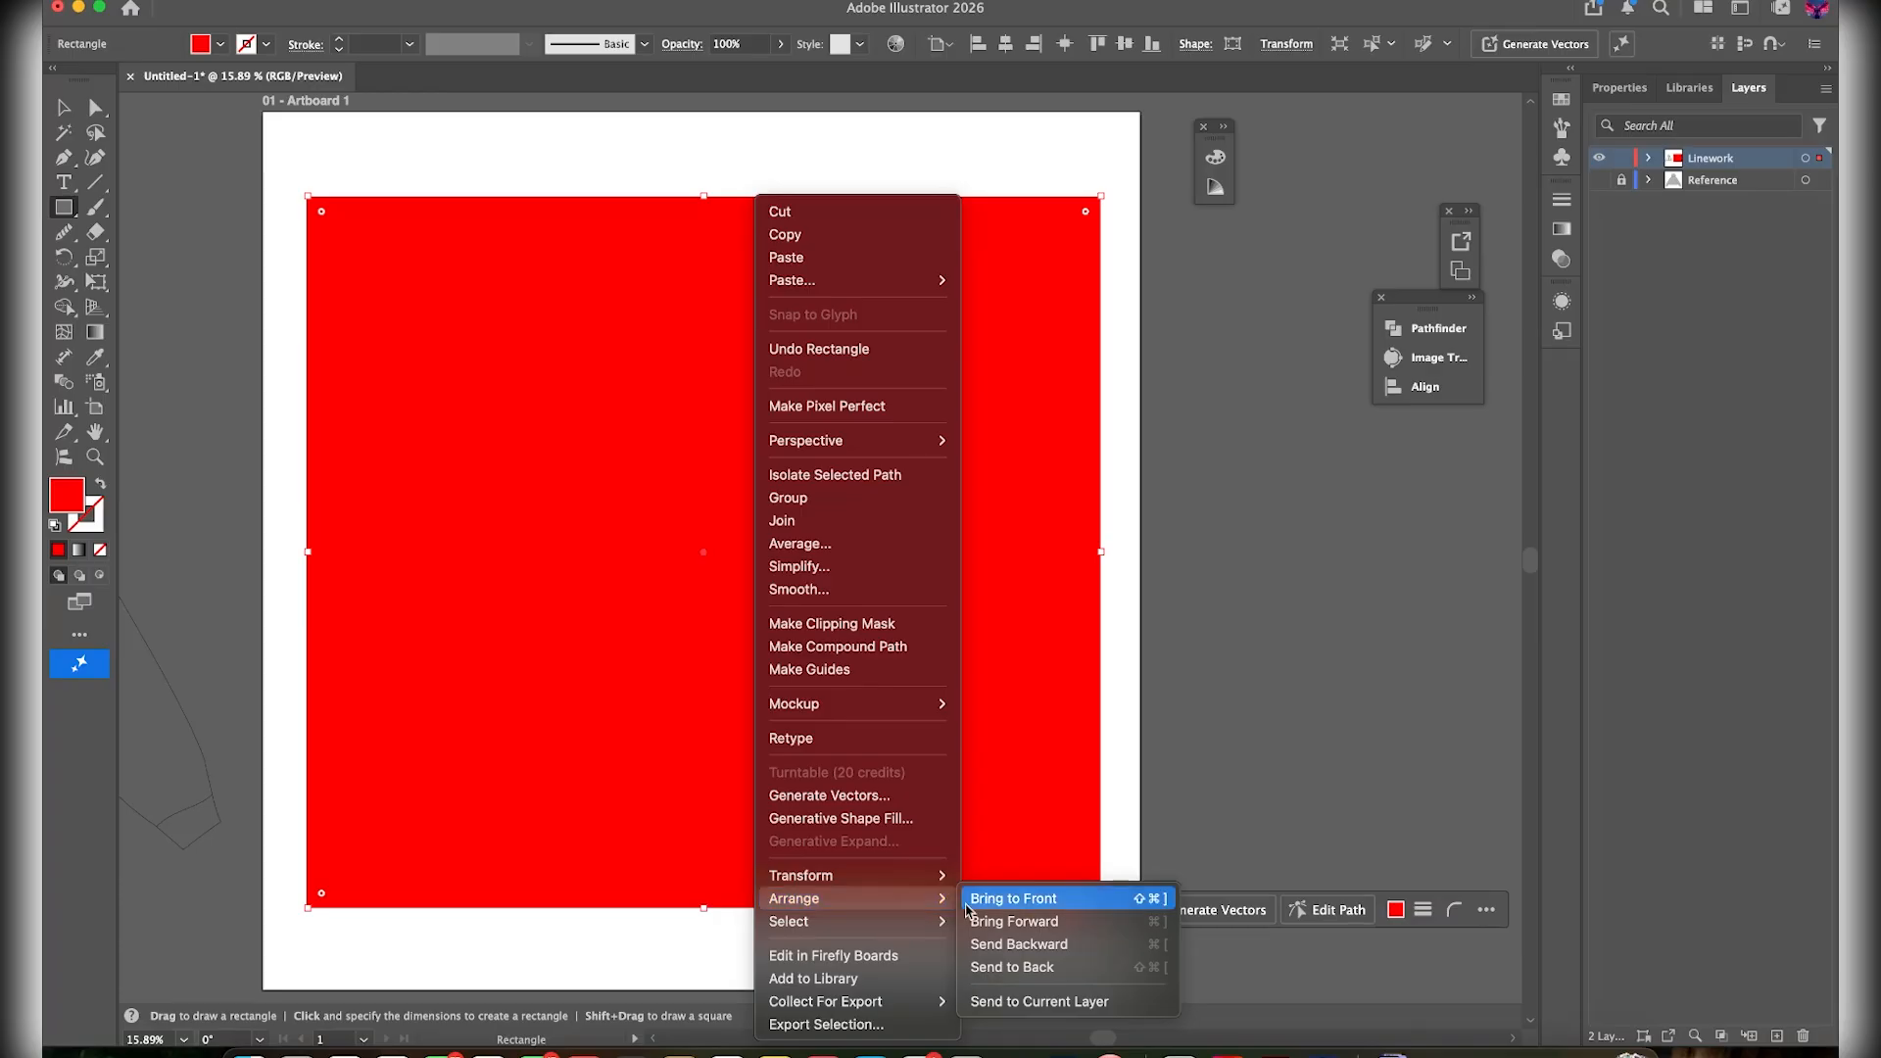
click(1146, 966)
key(v)
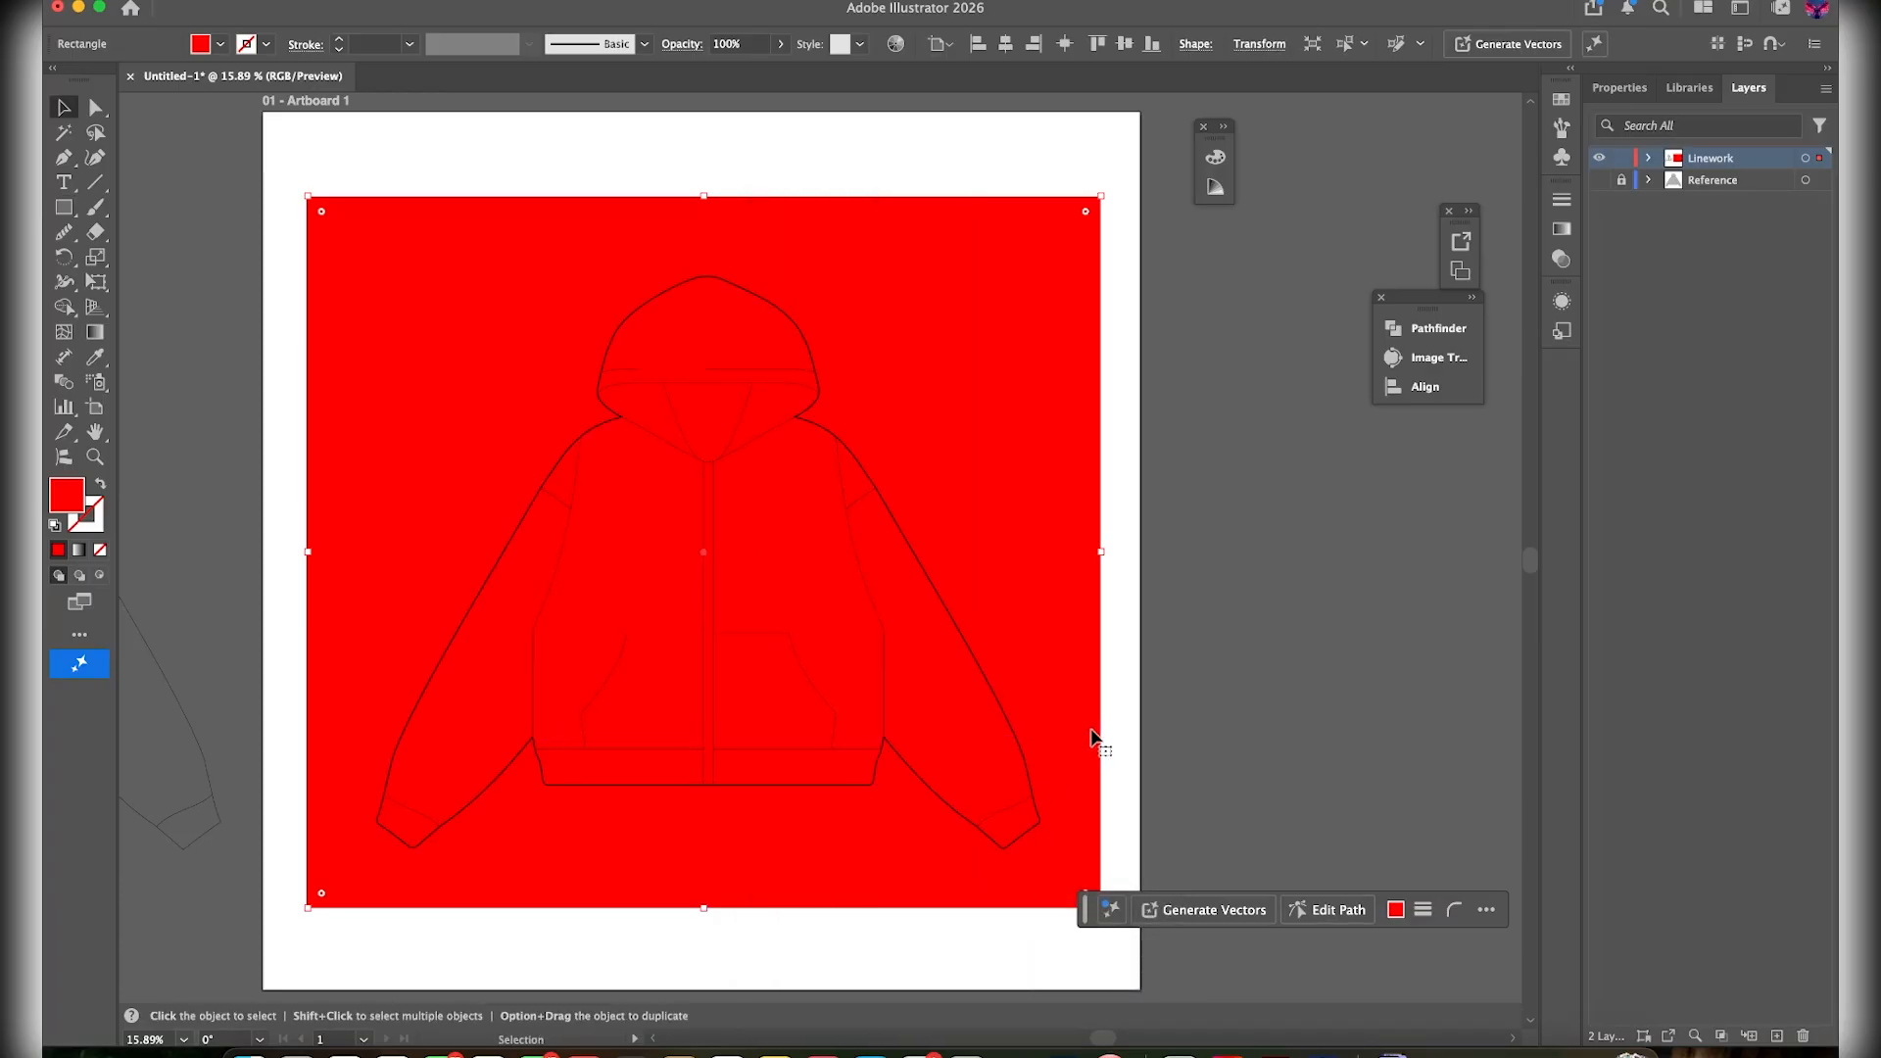
click(1190, 615)
Select the rectangle with the hoodie linework and remove the red area outside the outline with the Shape Builder
scroll(1176, 530, down, 4)
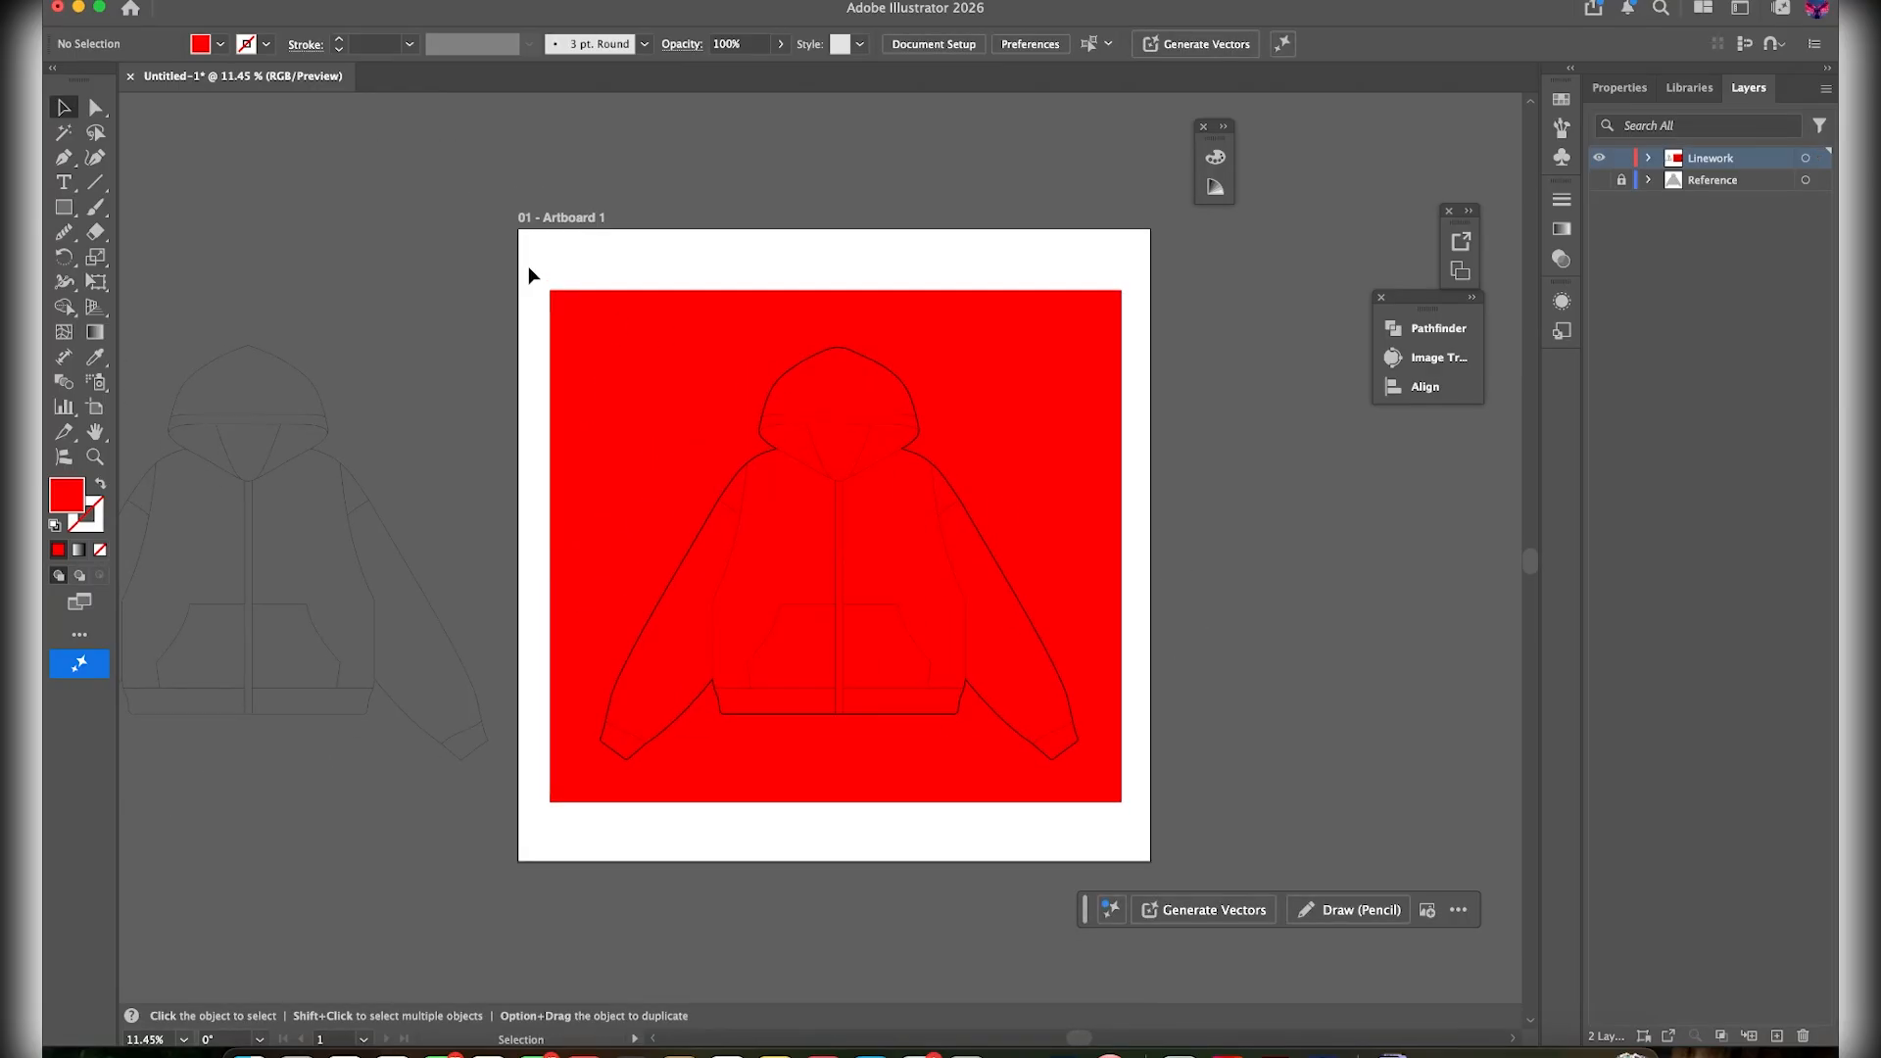
drag(527, 267, 888, 629)
drag(1131, 816, 1133, 816)
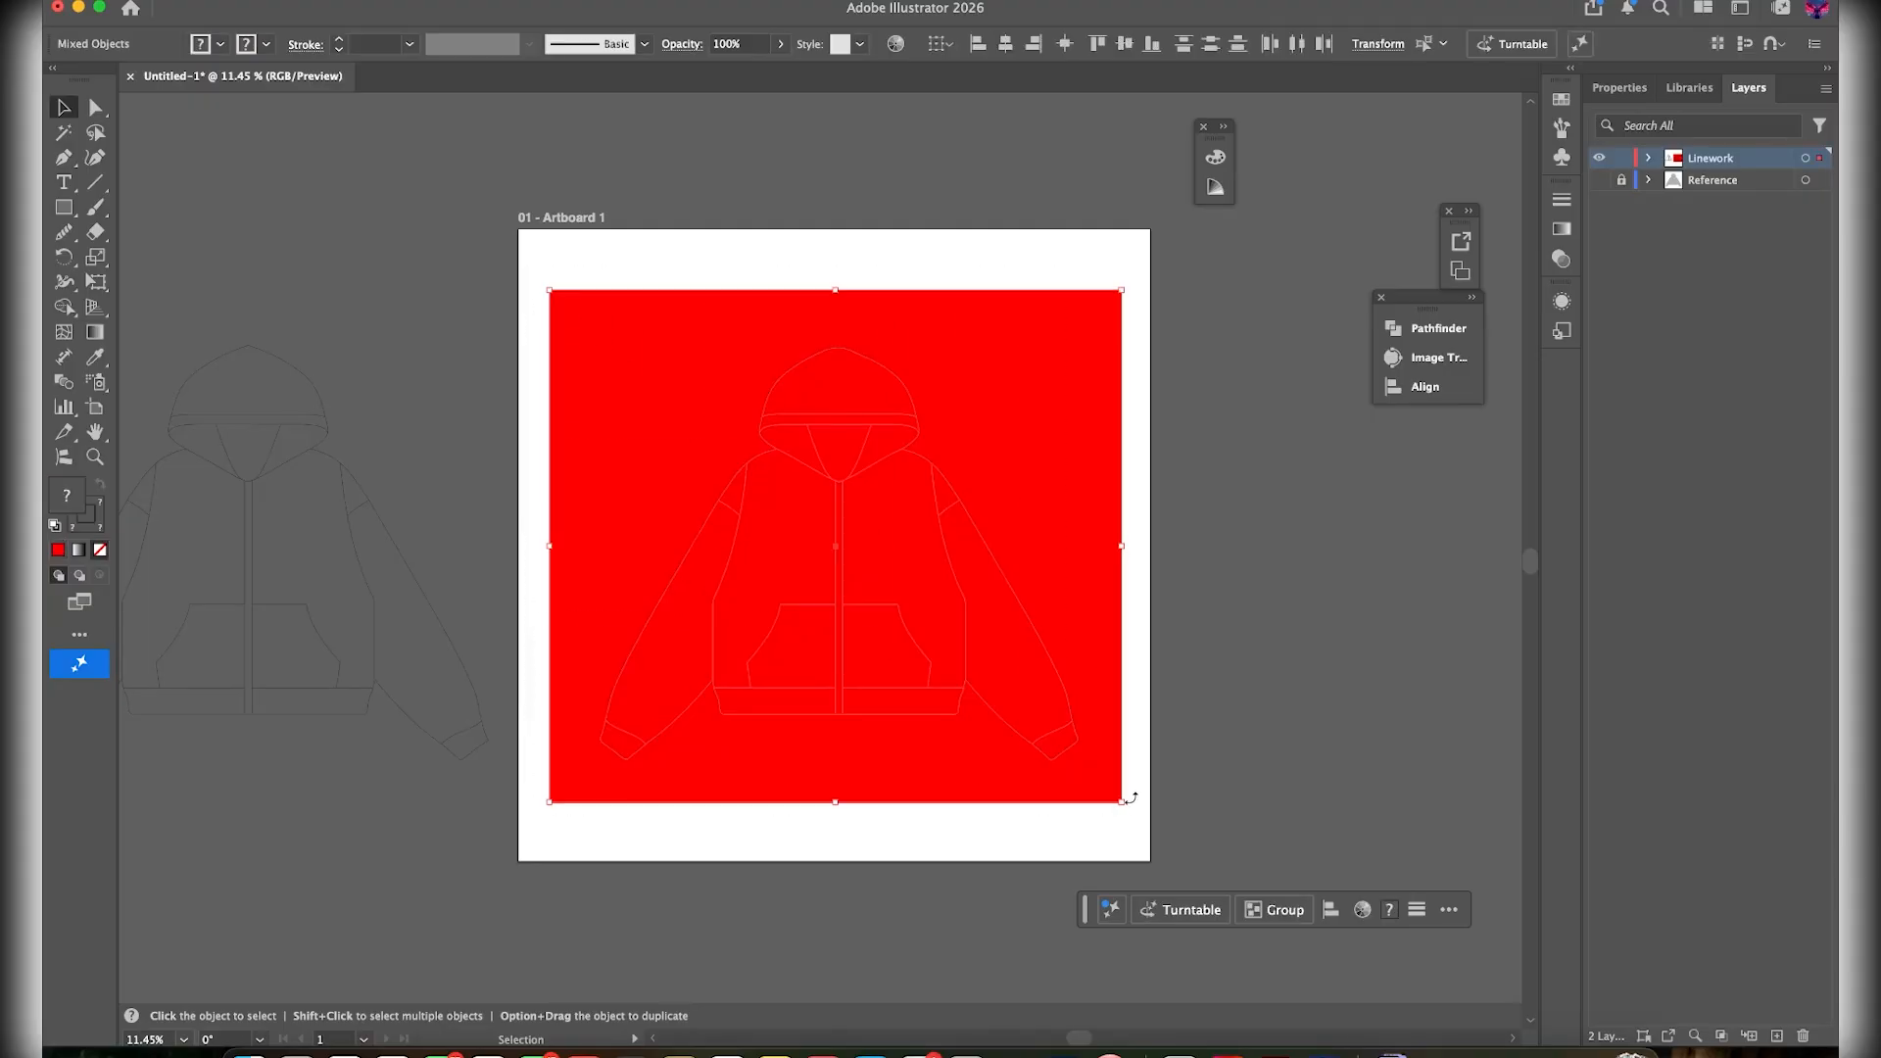
key(shift+m)
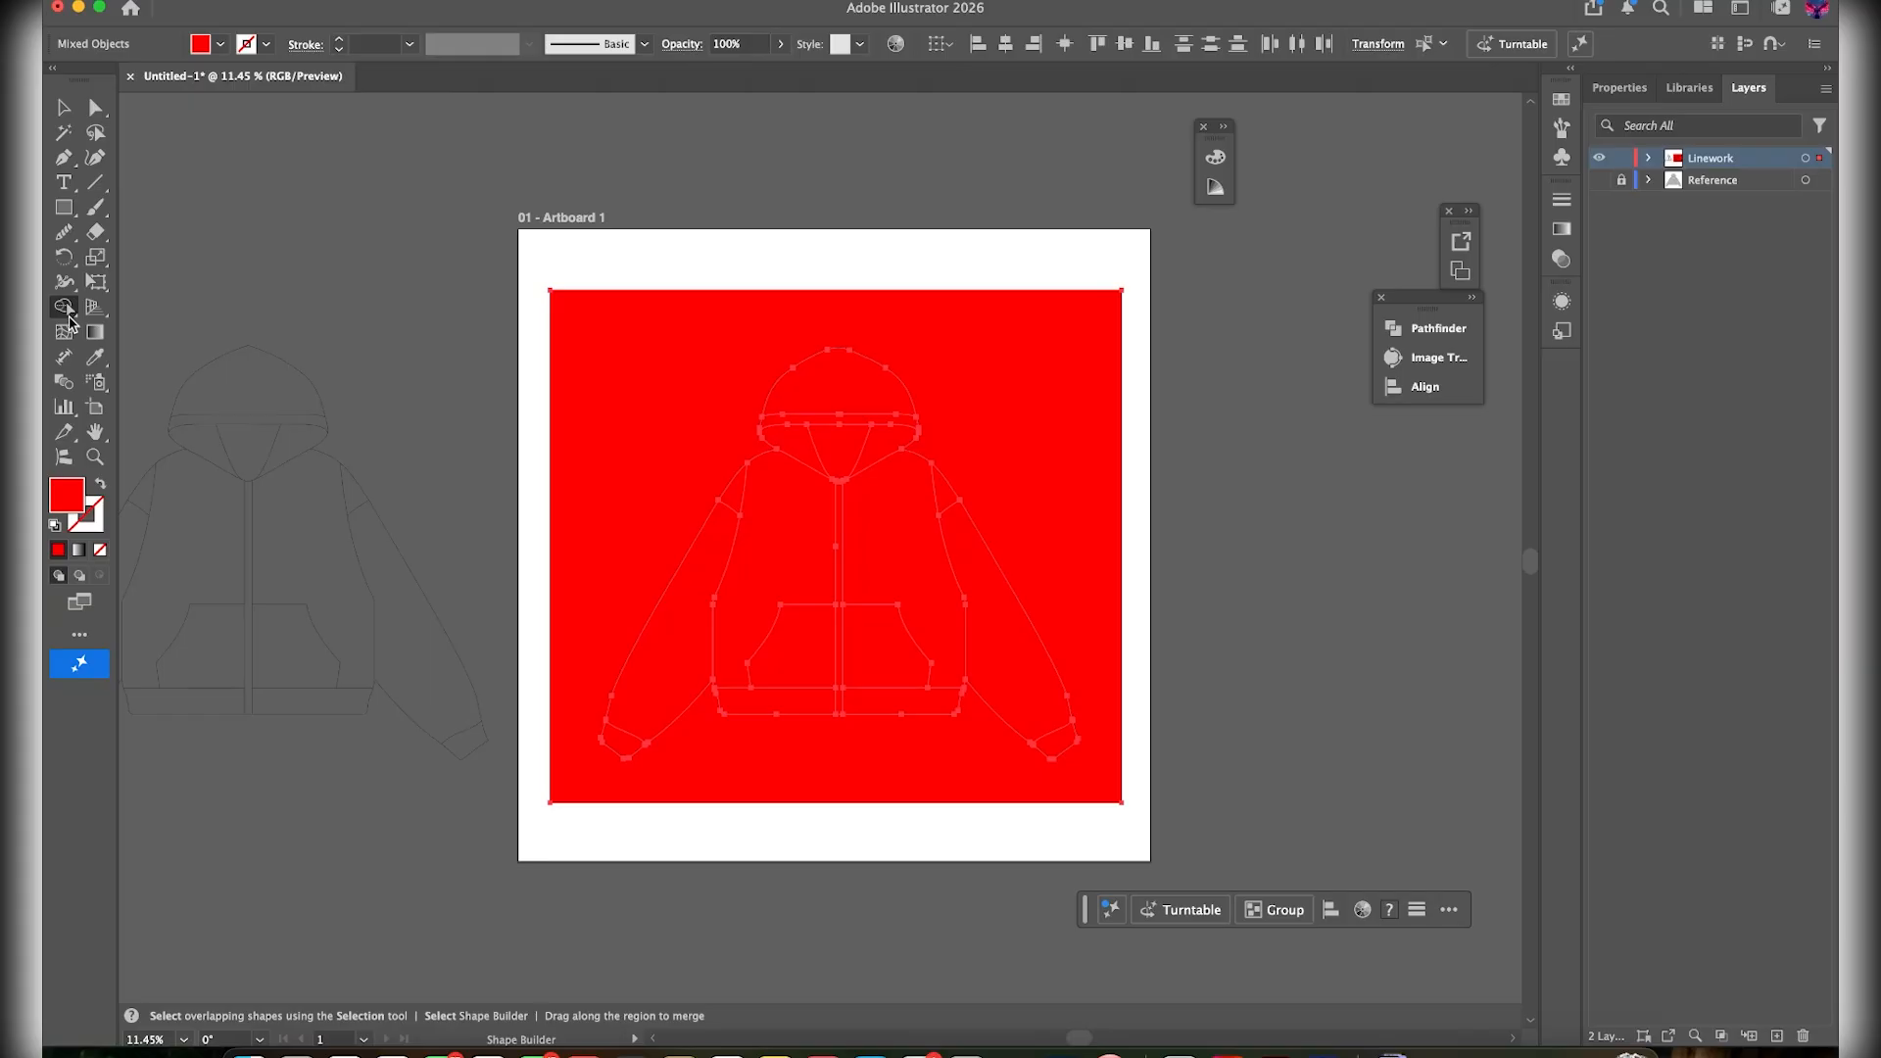
alt+click(1068, 380)
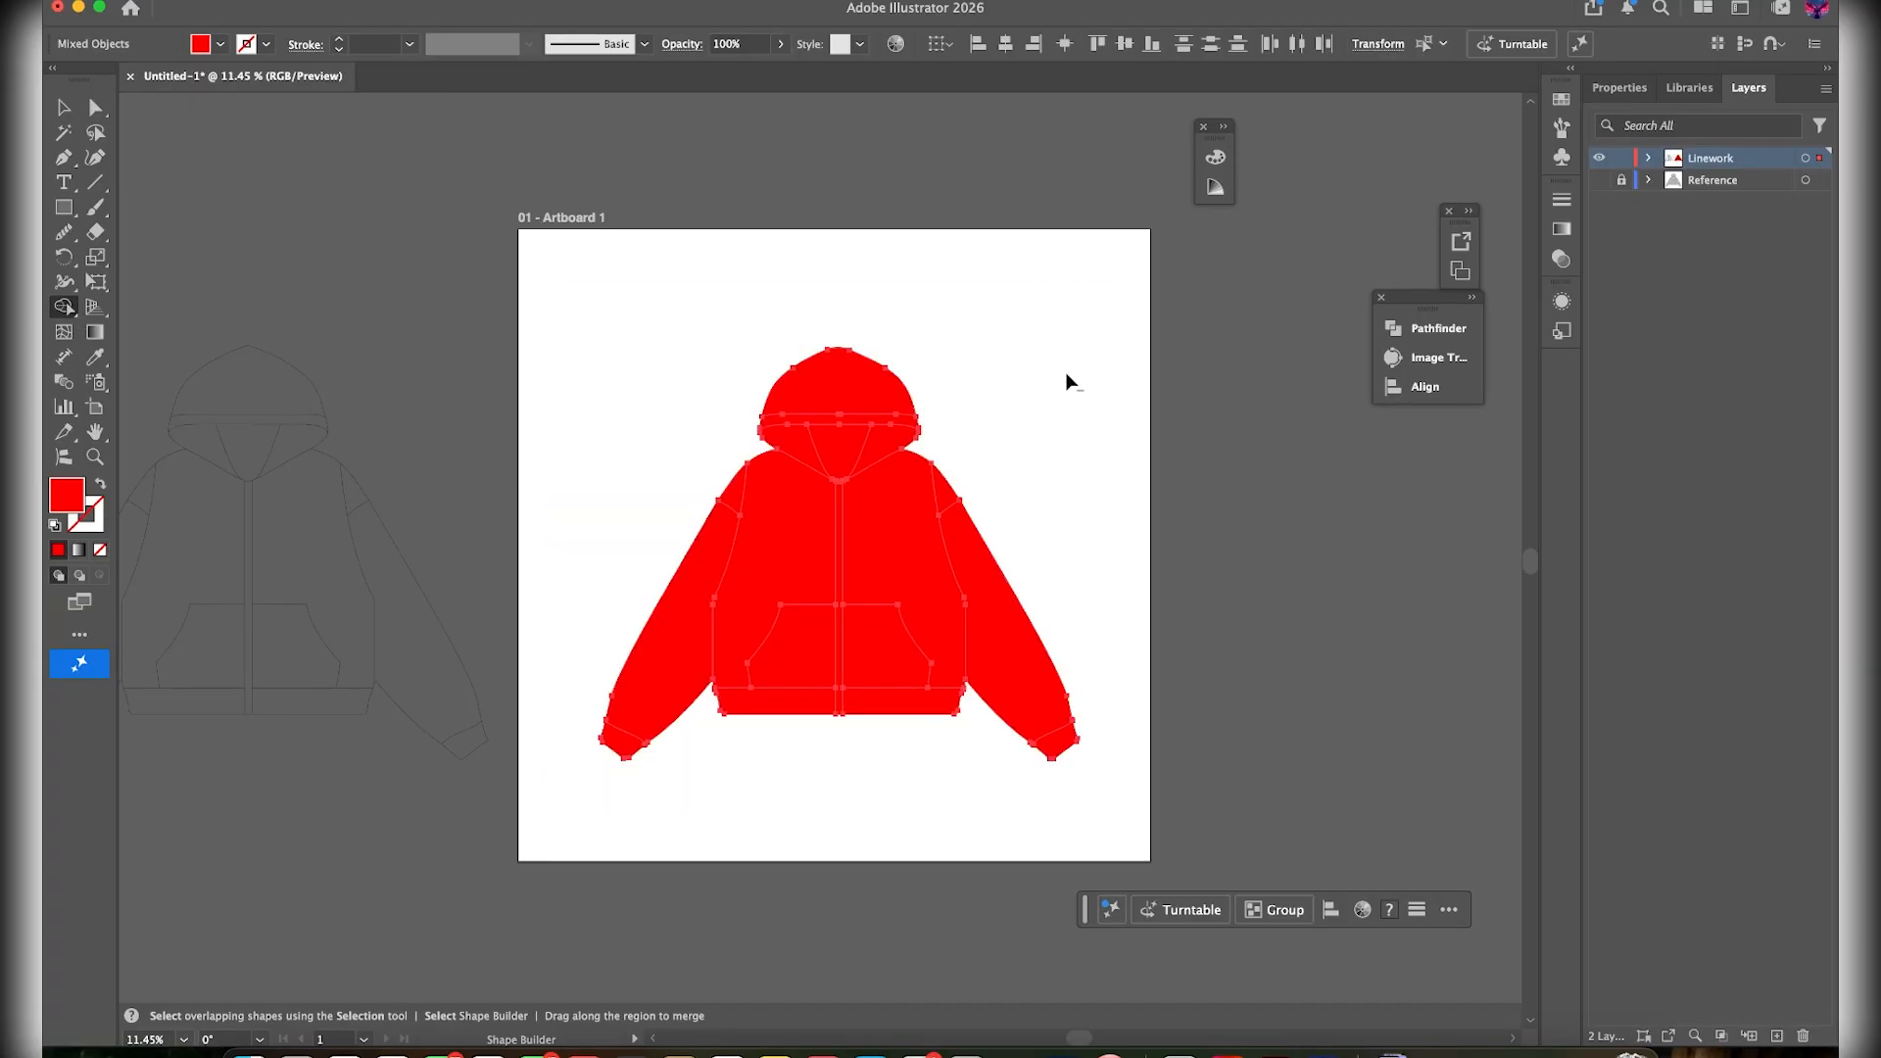
key(super+z)
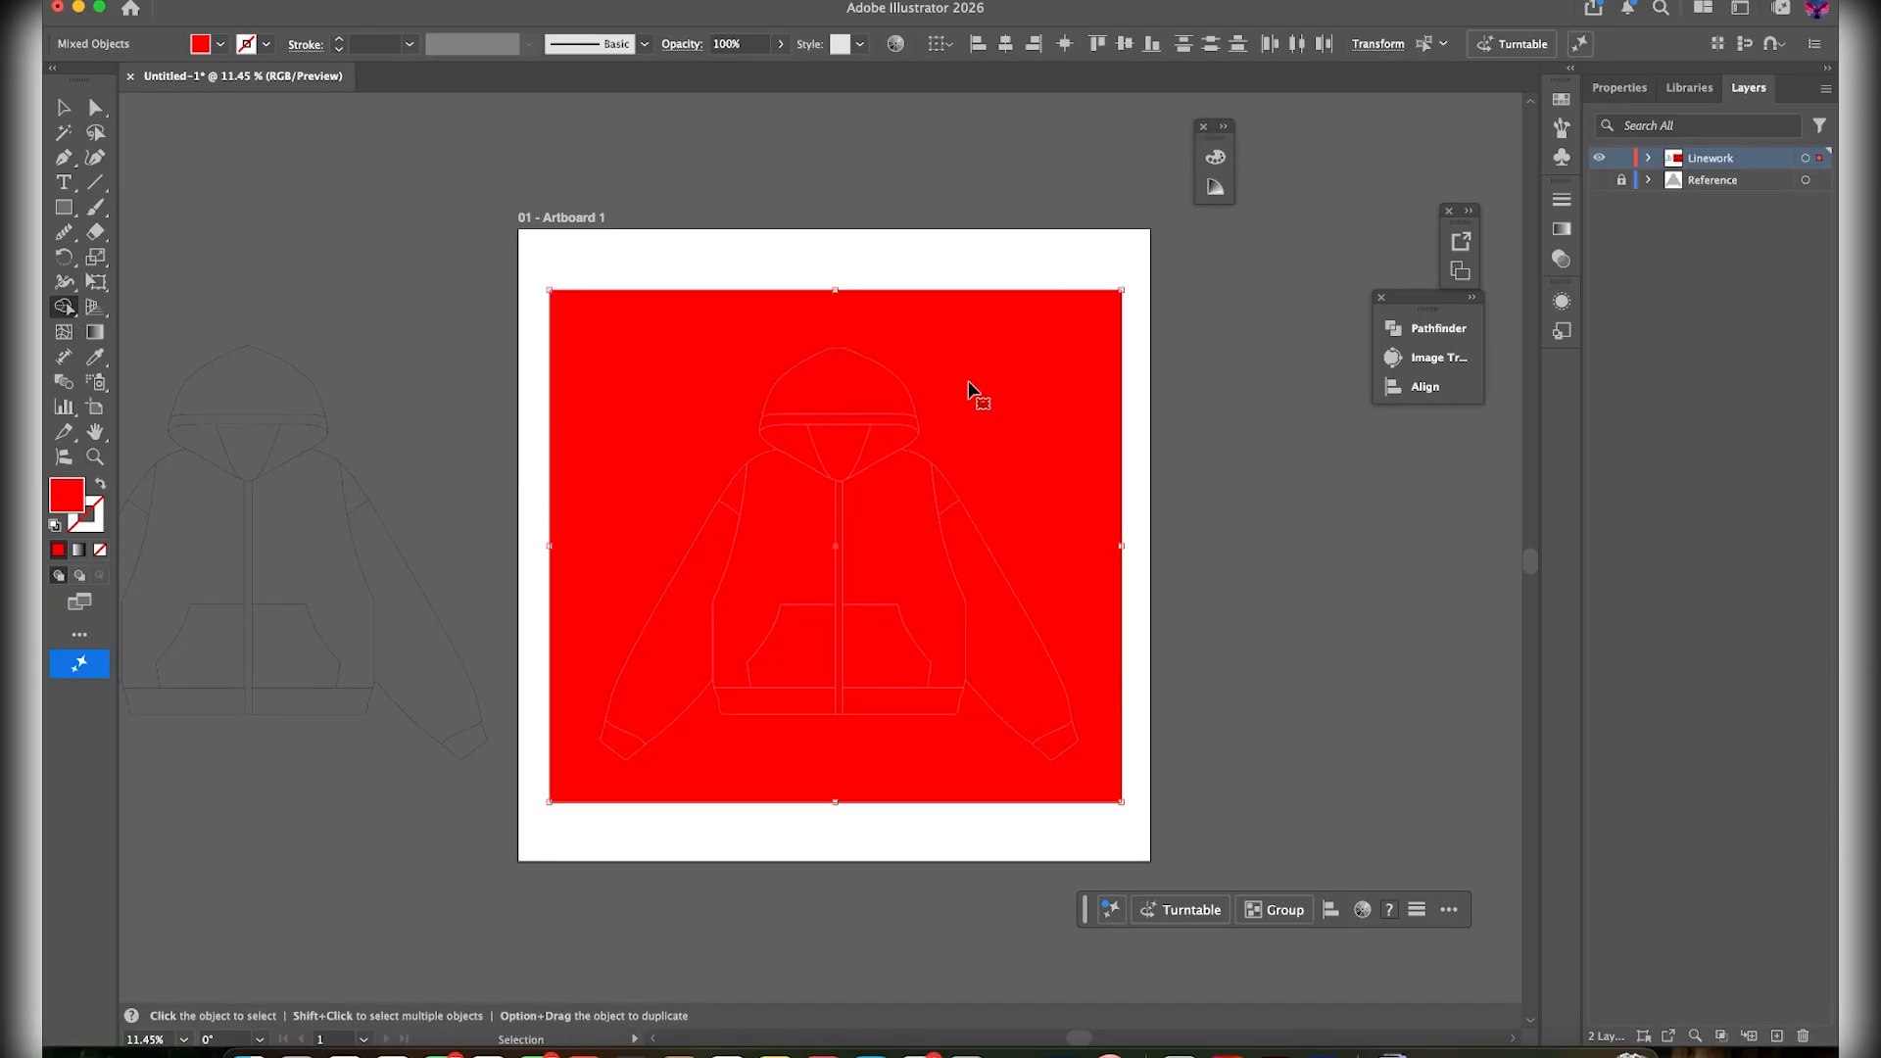
alt+click(1025, 392)
key(v)
click(1068, 445)
Select the red shape together with its linework, activate the Live Paint Bucket, and display the colour swatches
scroll(966, 441, up, 5)
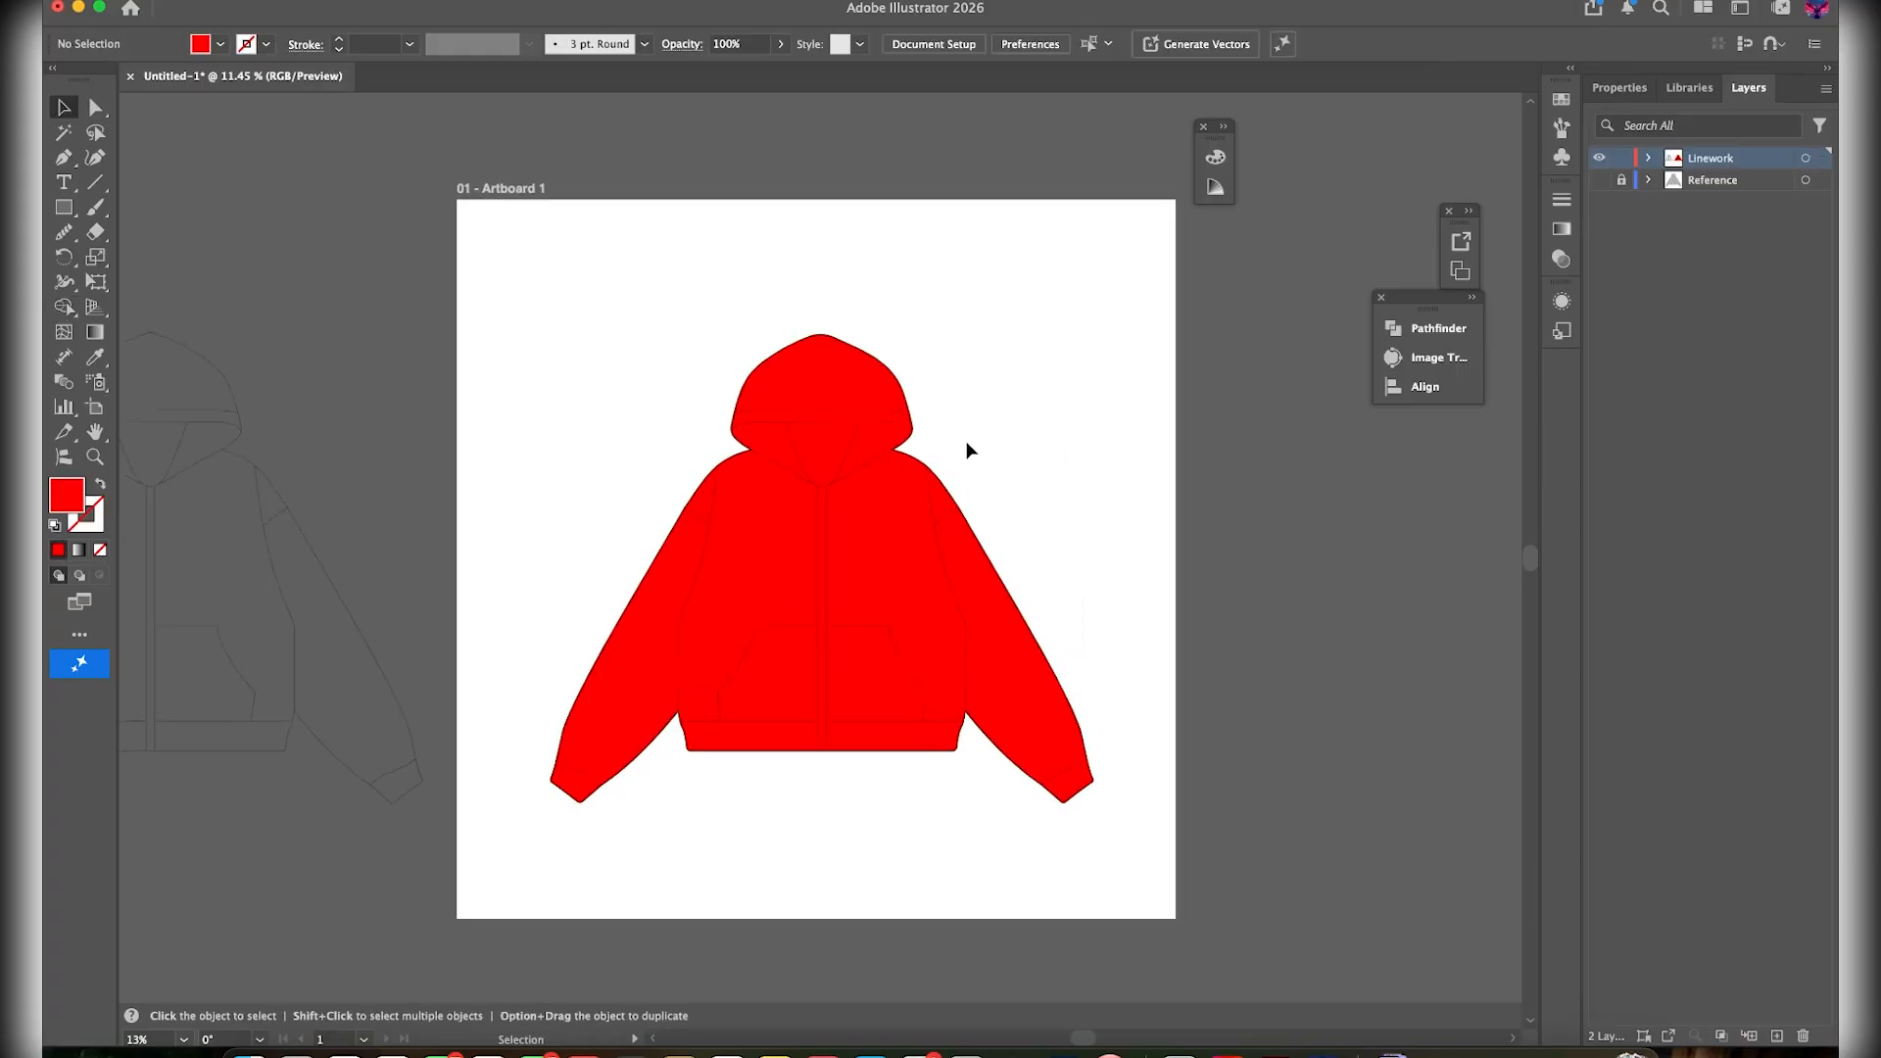
scroll(784, 513, up, 3)
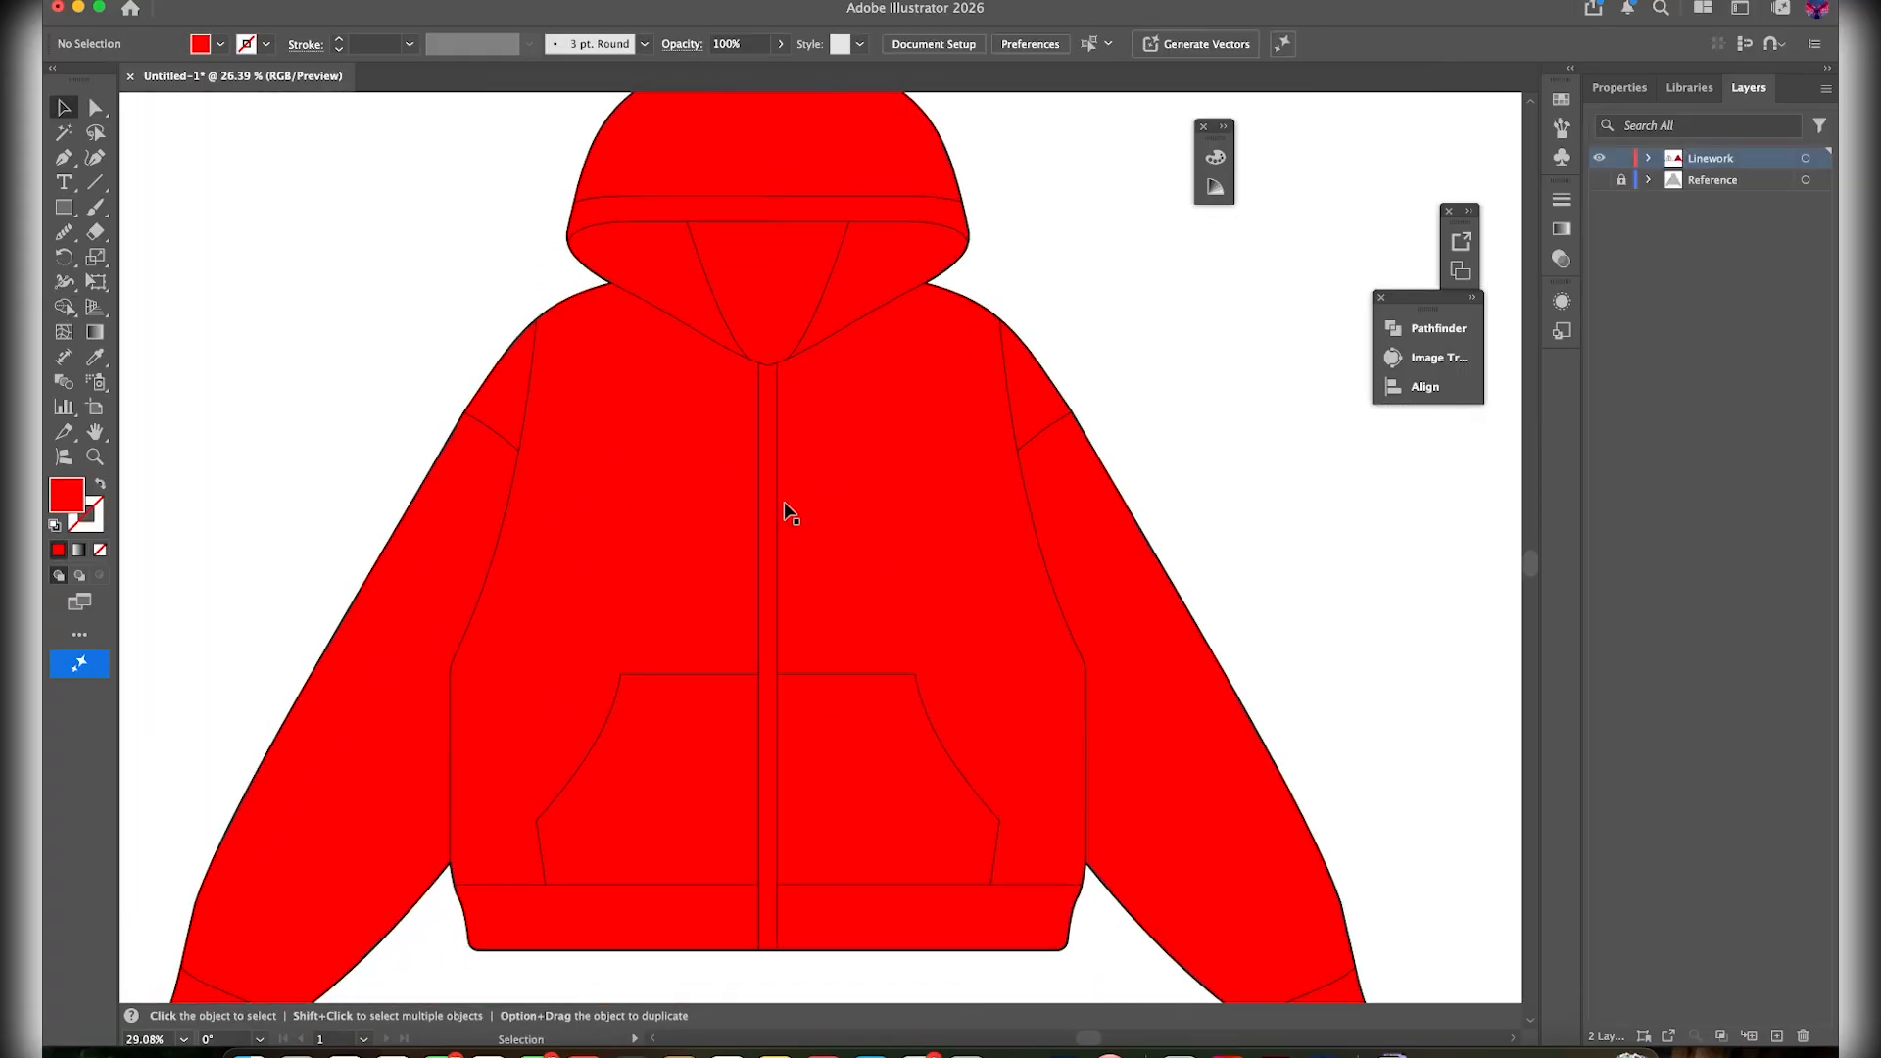
scroll(785, 513, down, 1)
scroll(785, 512, down, 4)
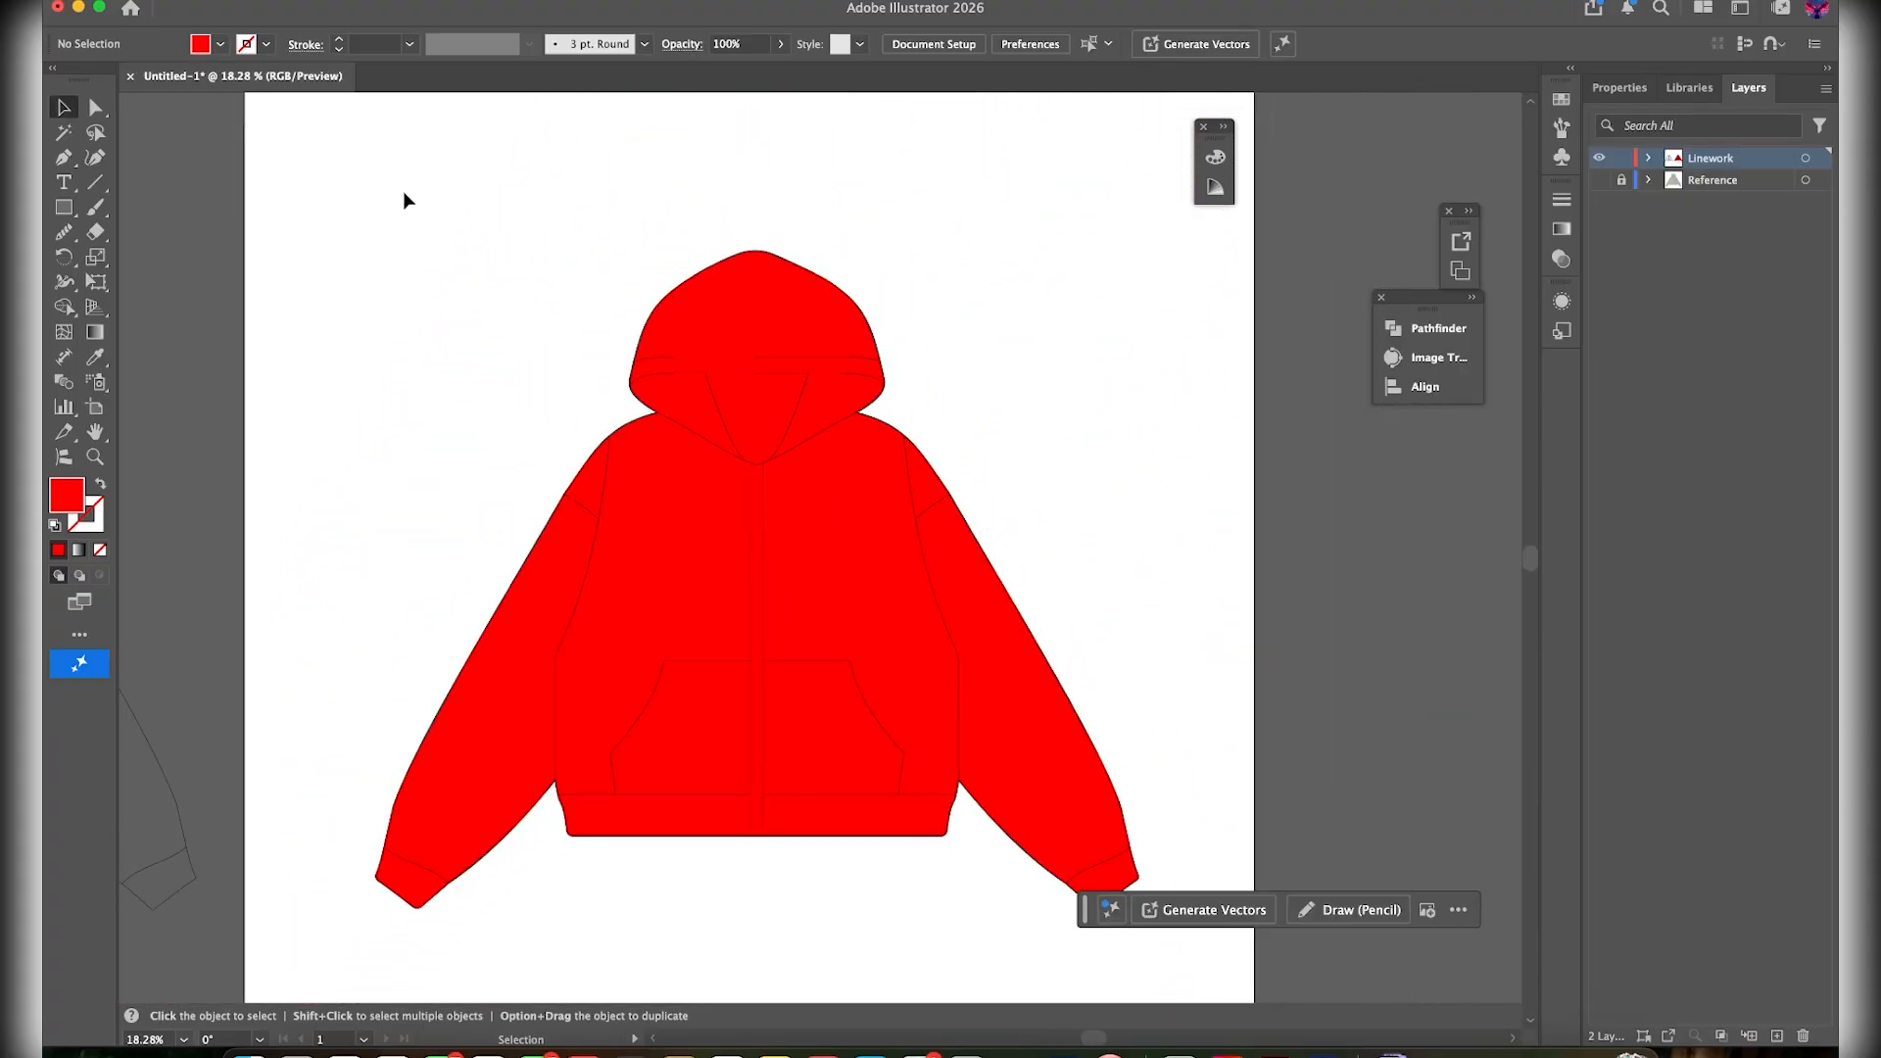
key(super+a)
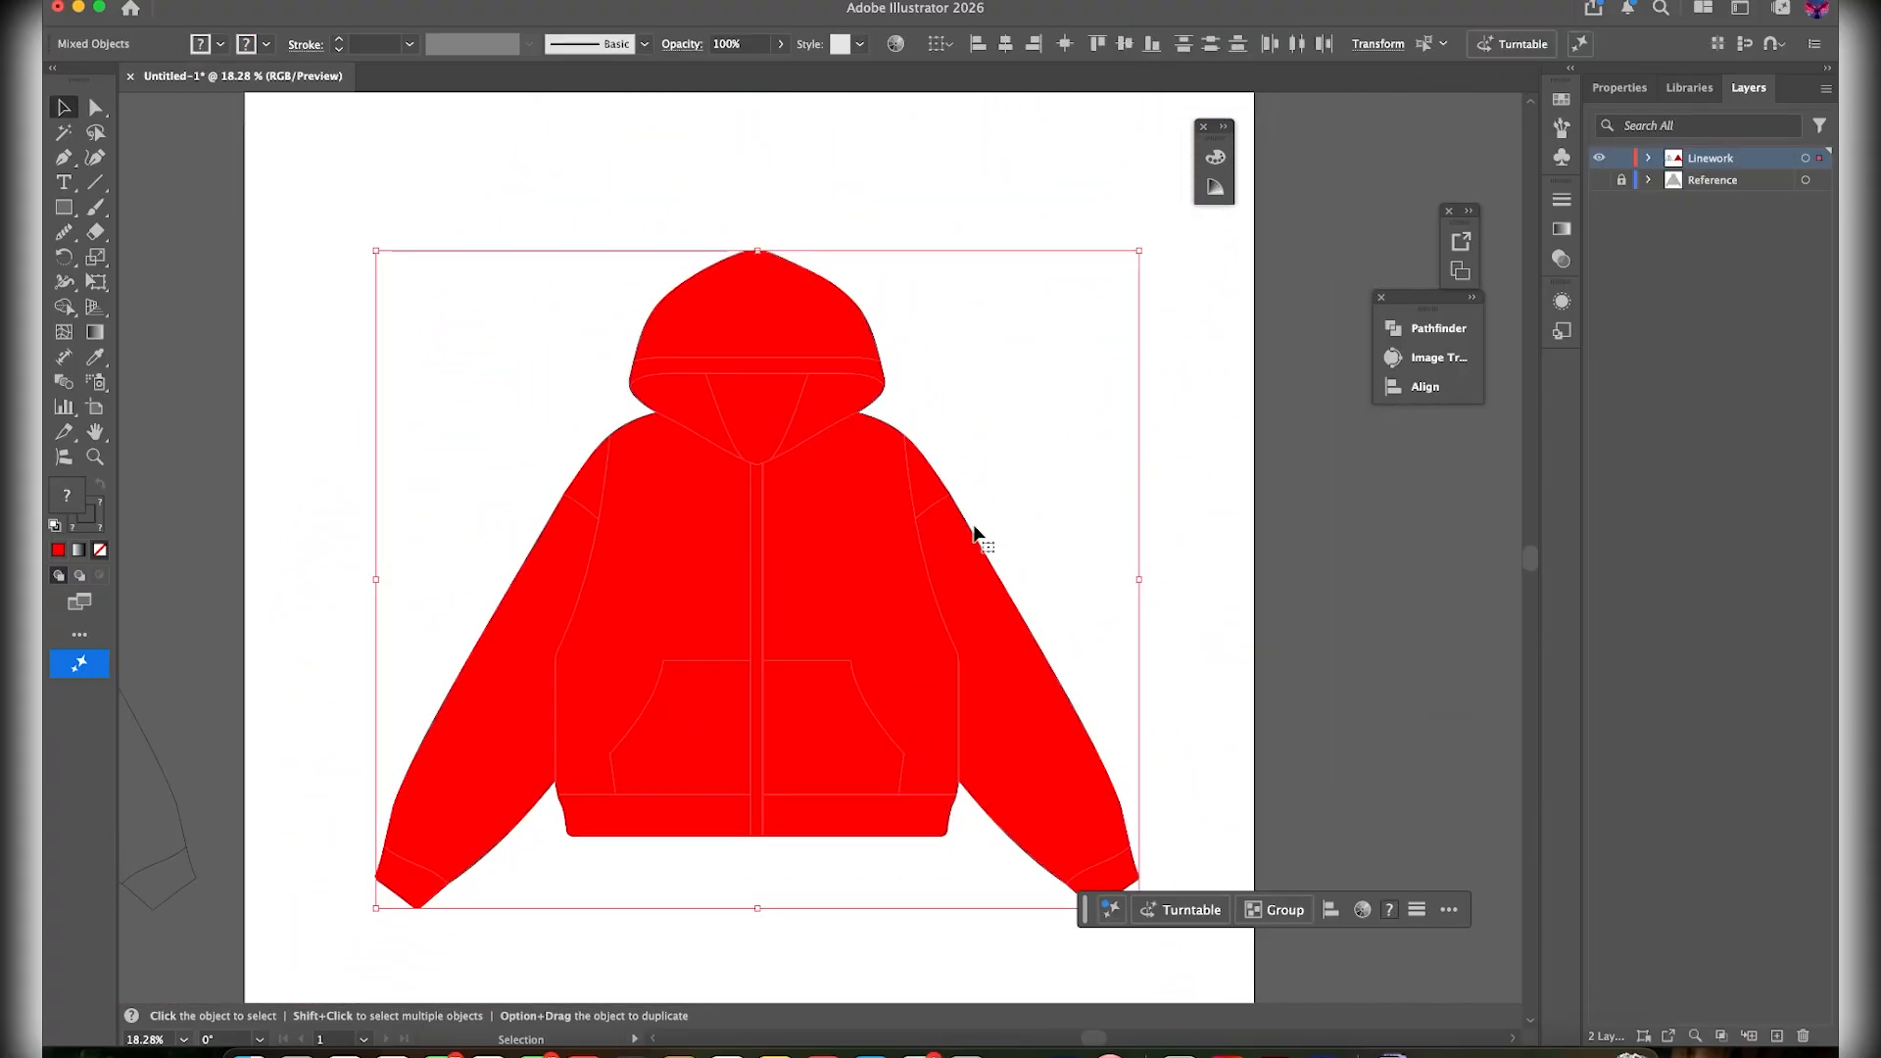
key(k)
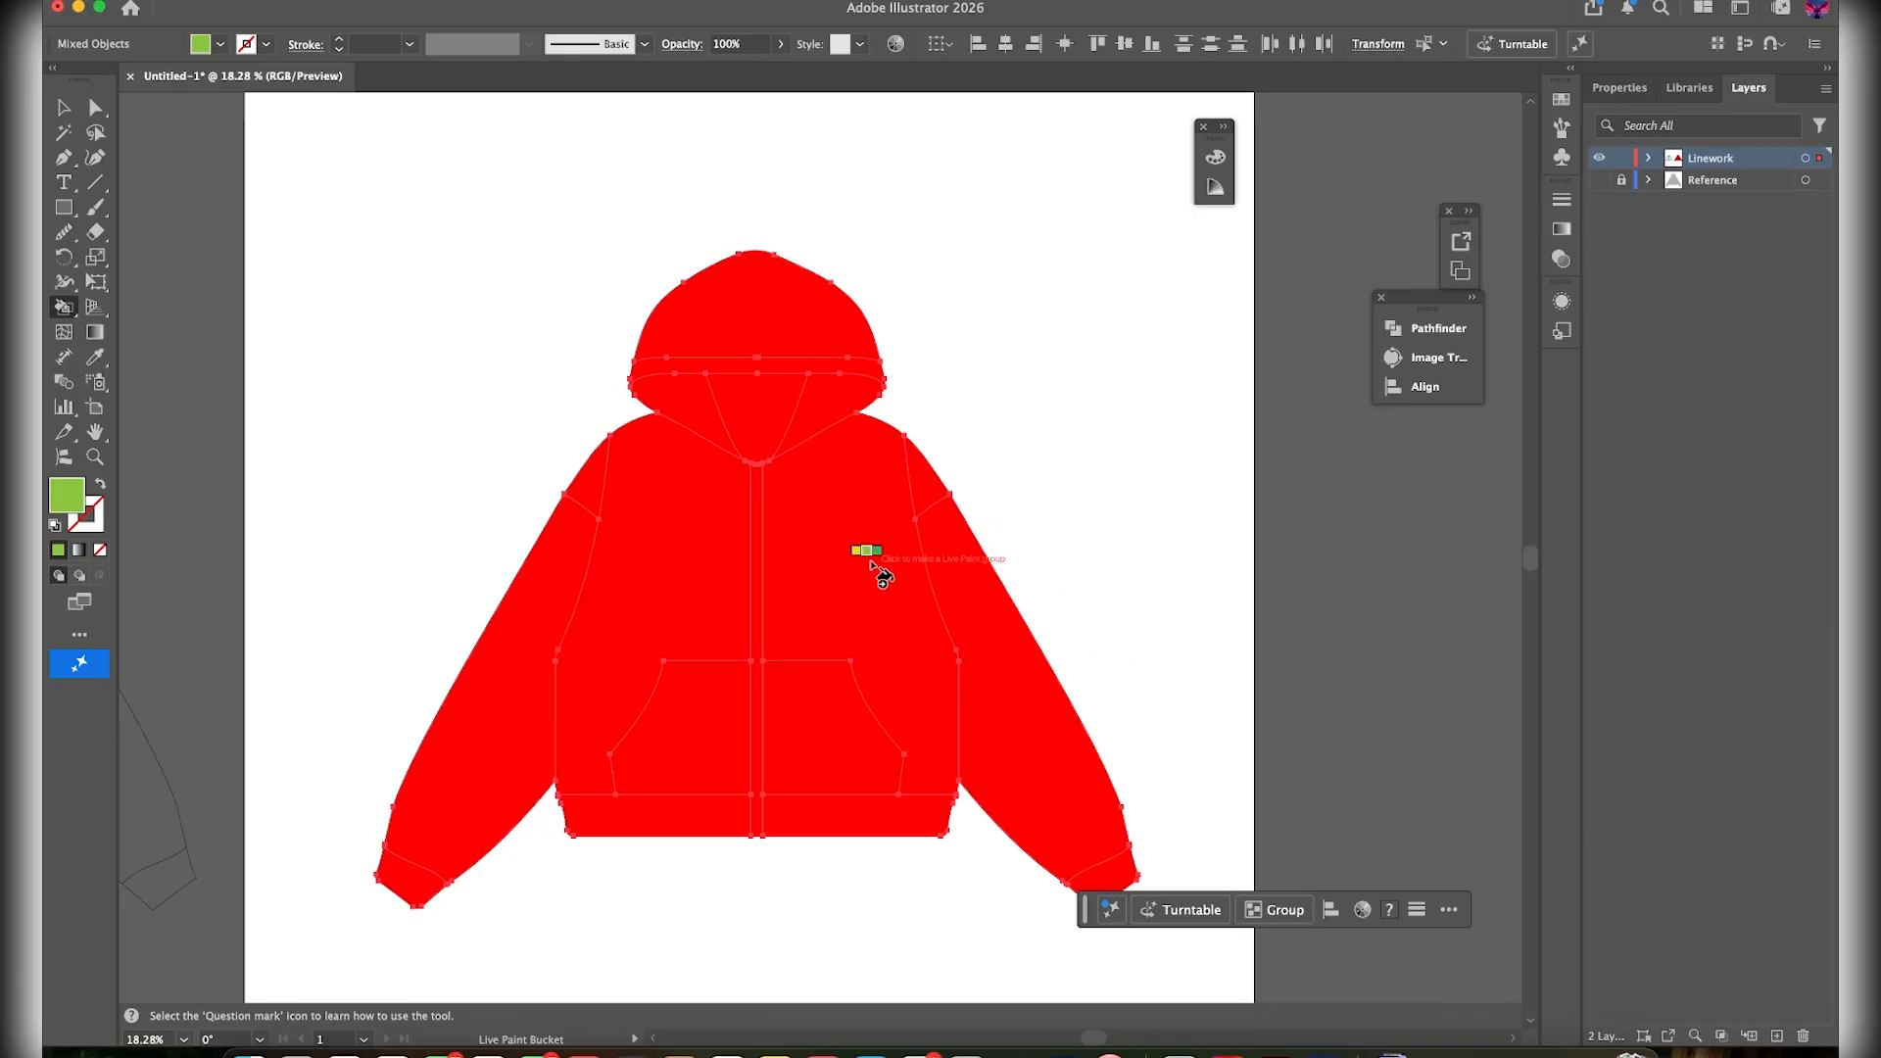
key(Right)
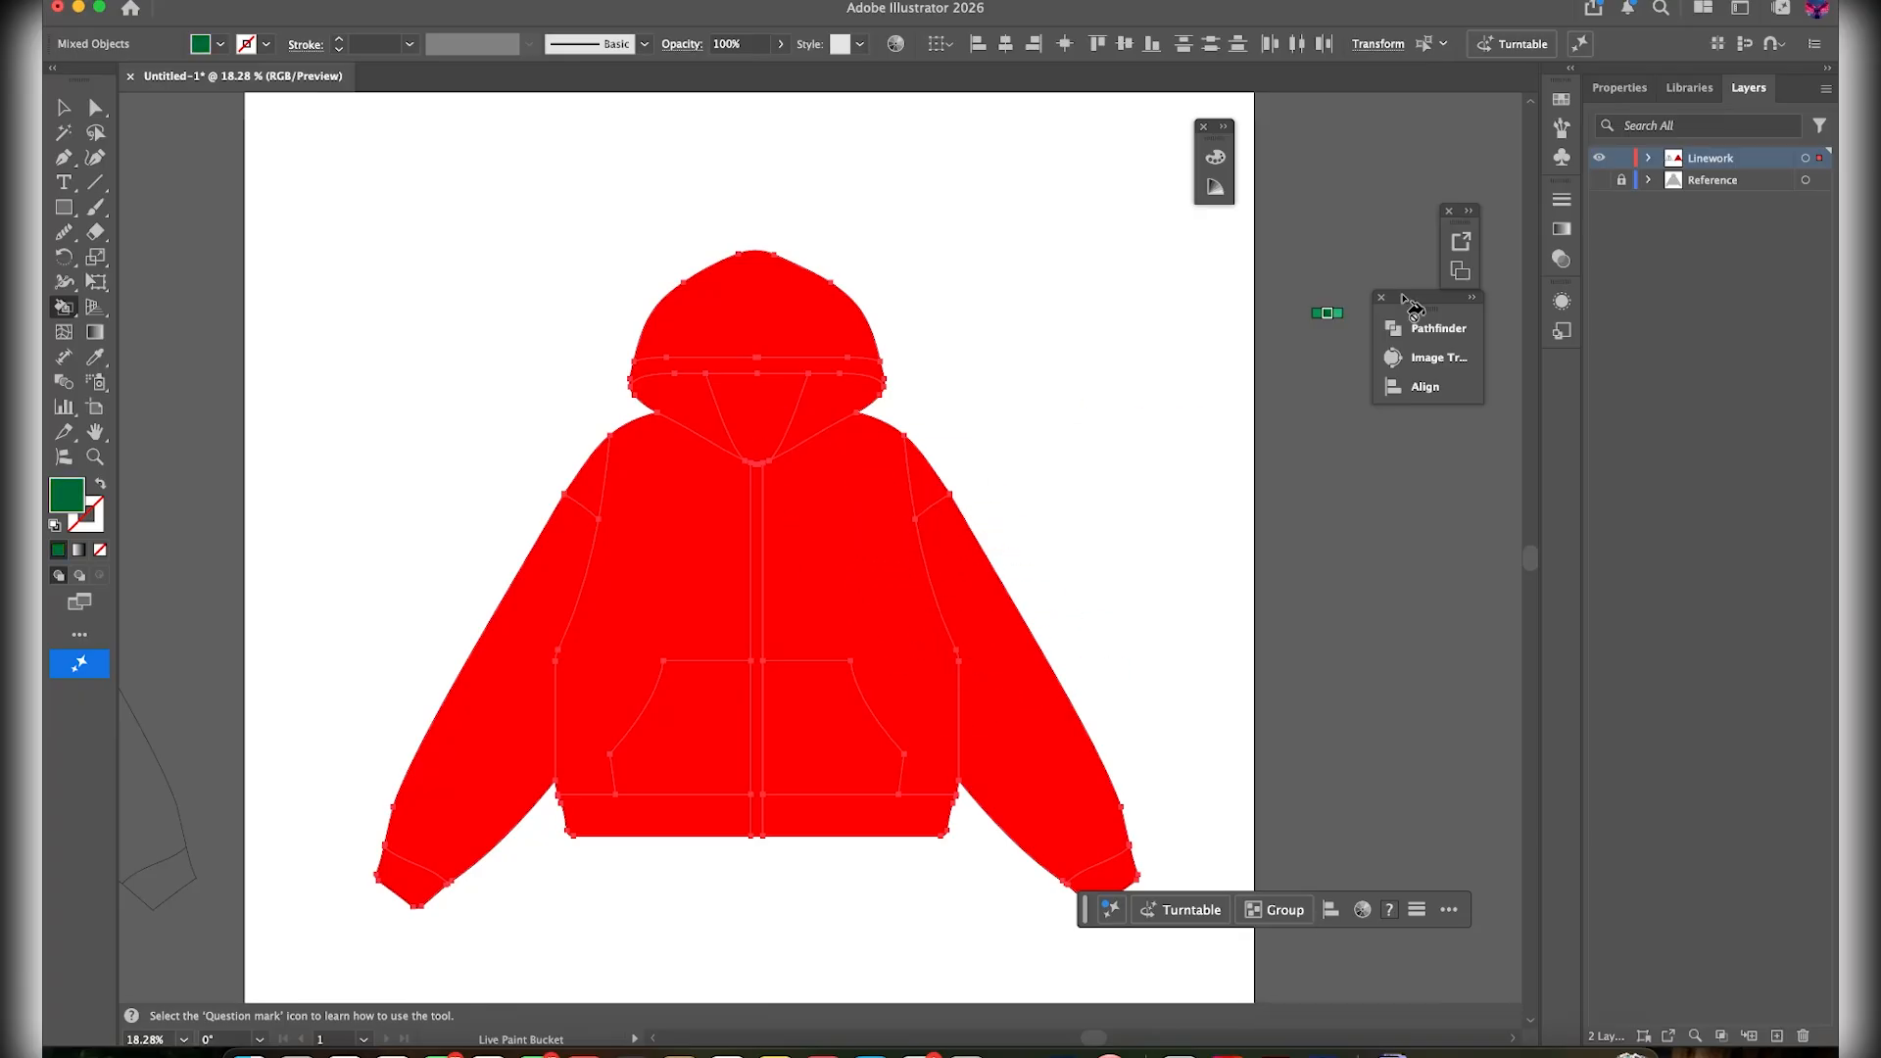
click(1562, 100)
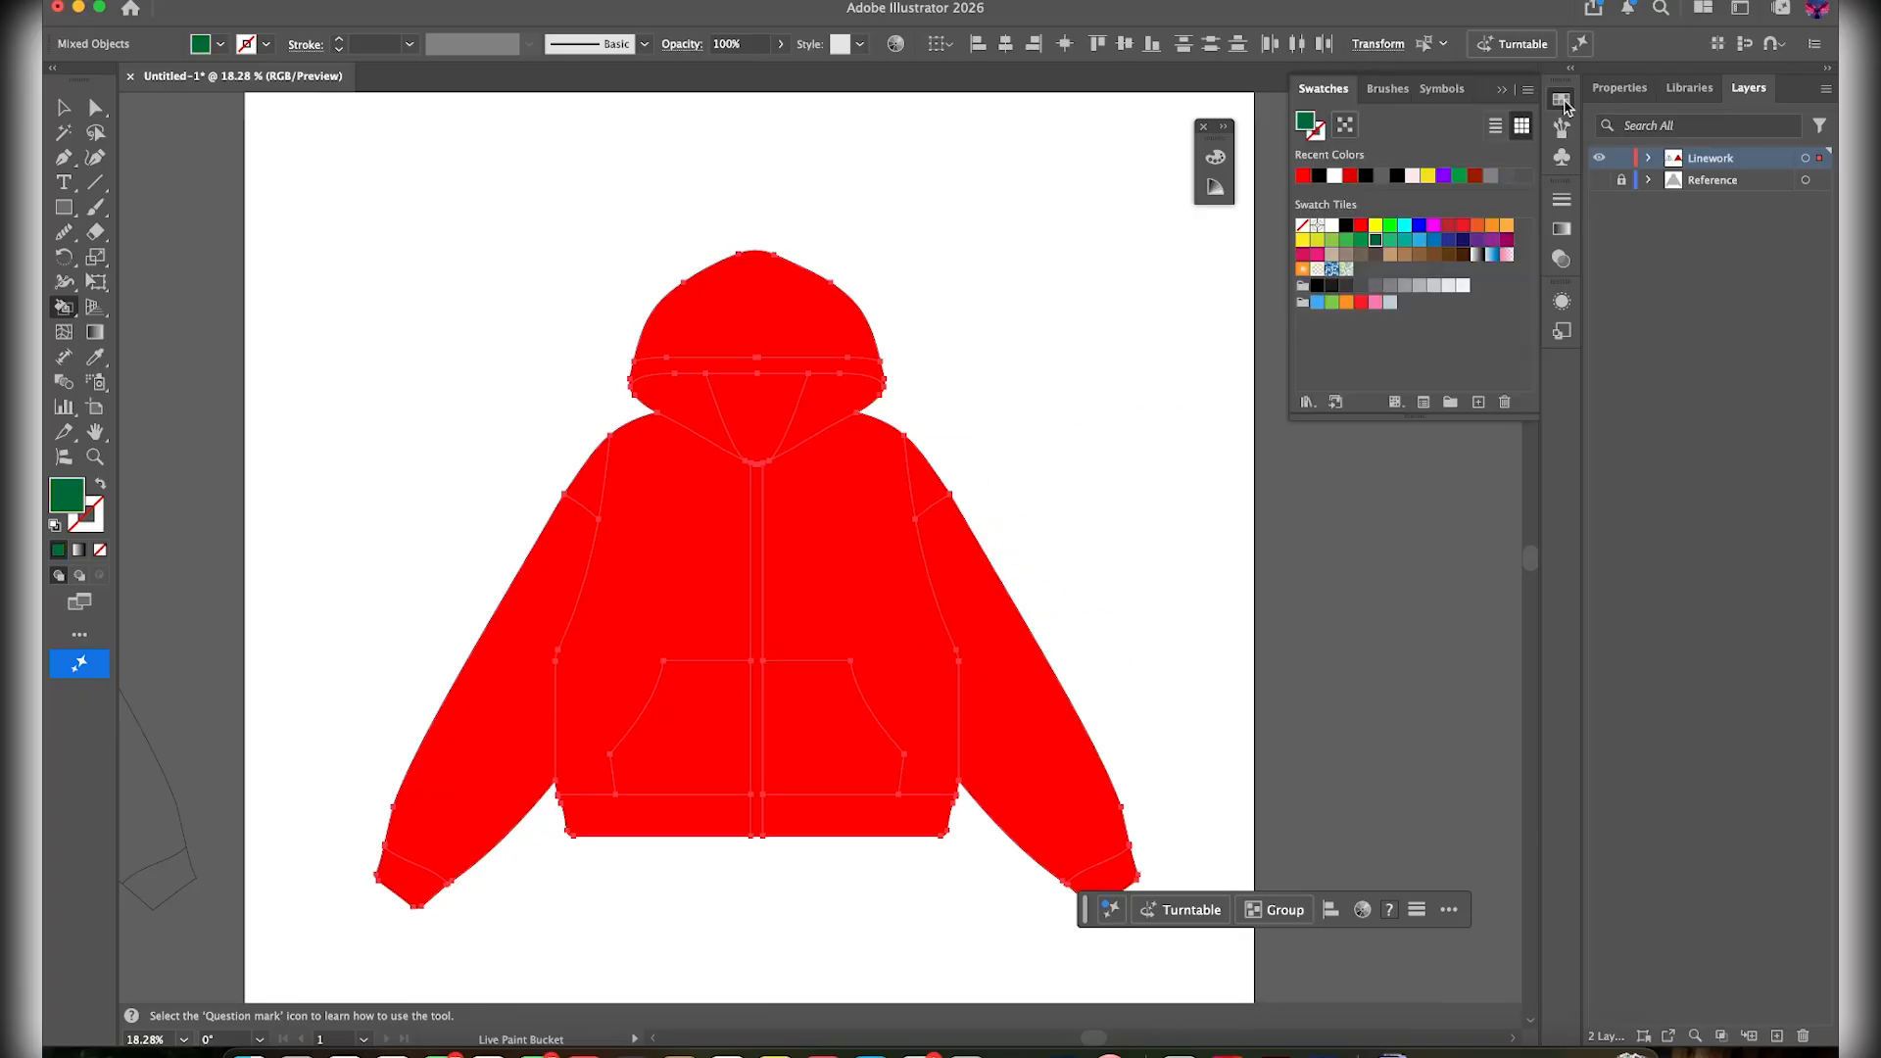
click(570, 1)
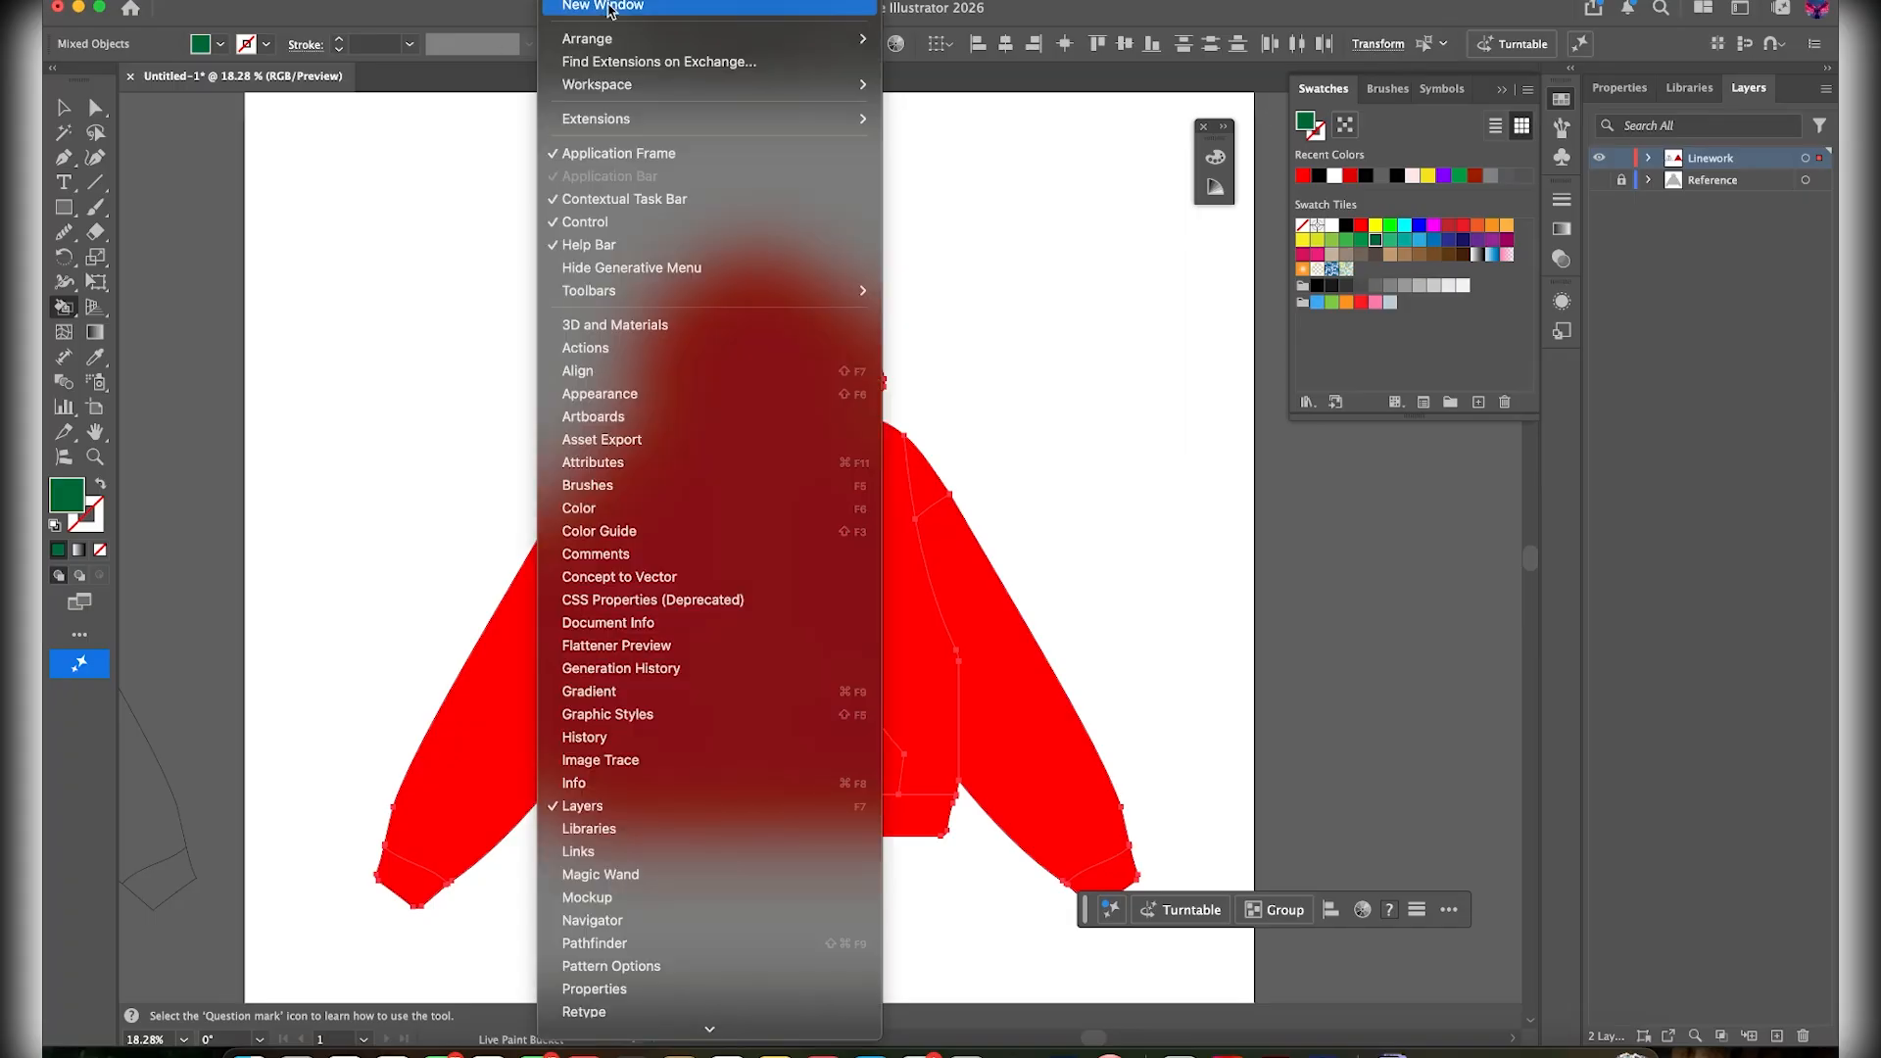
scroll(658, 732, down, 3)
scroll(658, 733, down, 5)
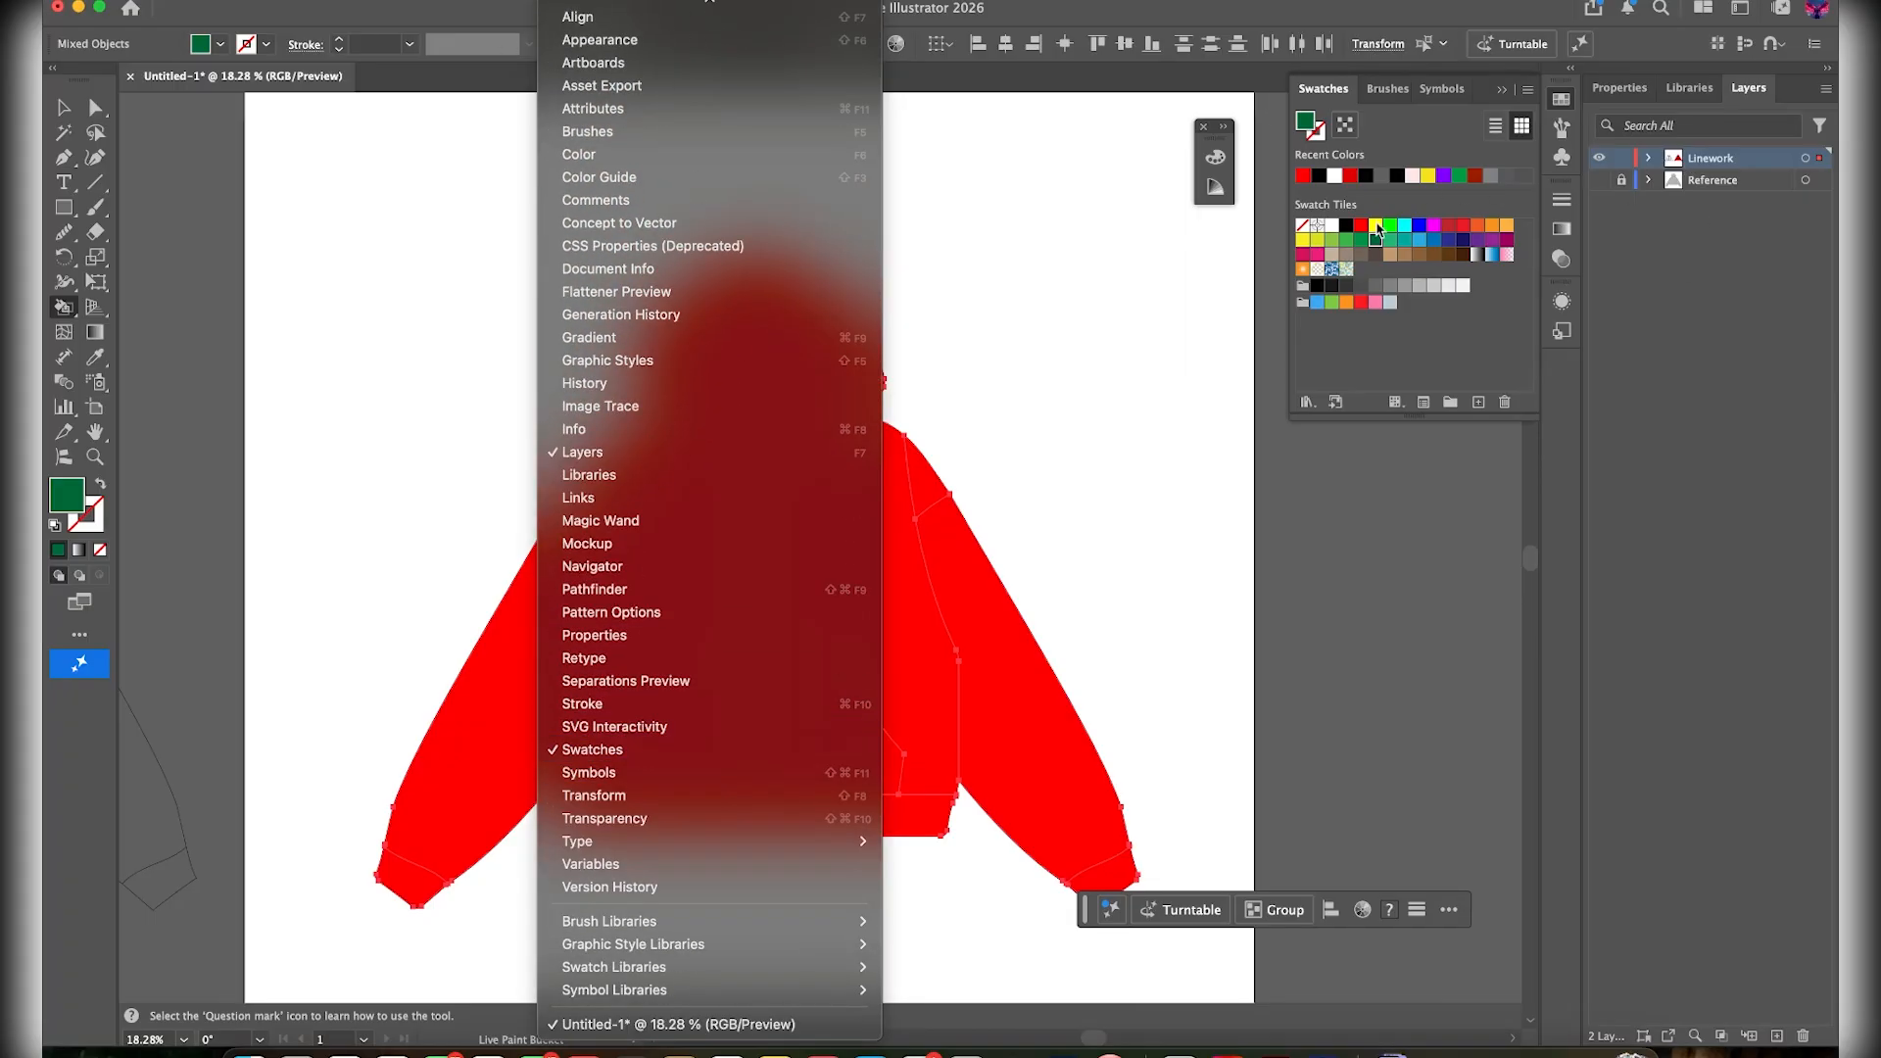
click(1474, 358)
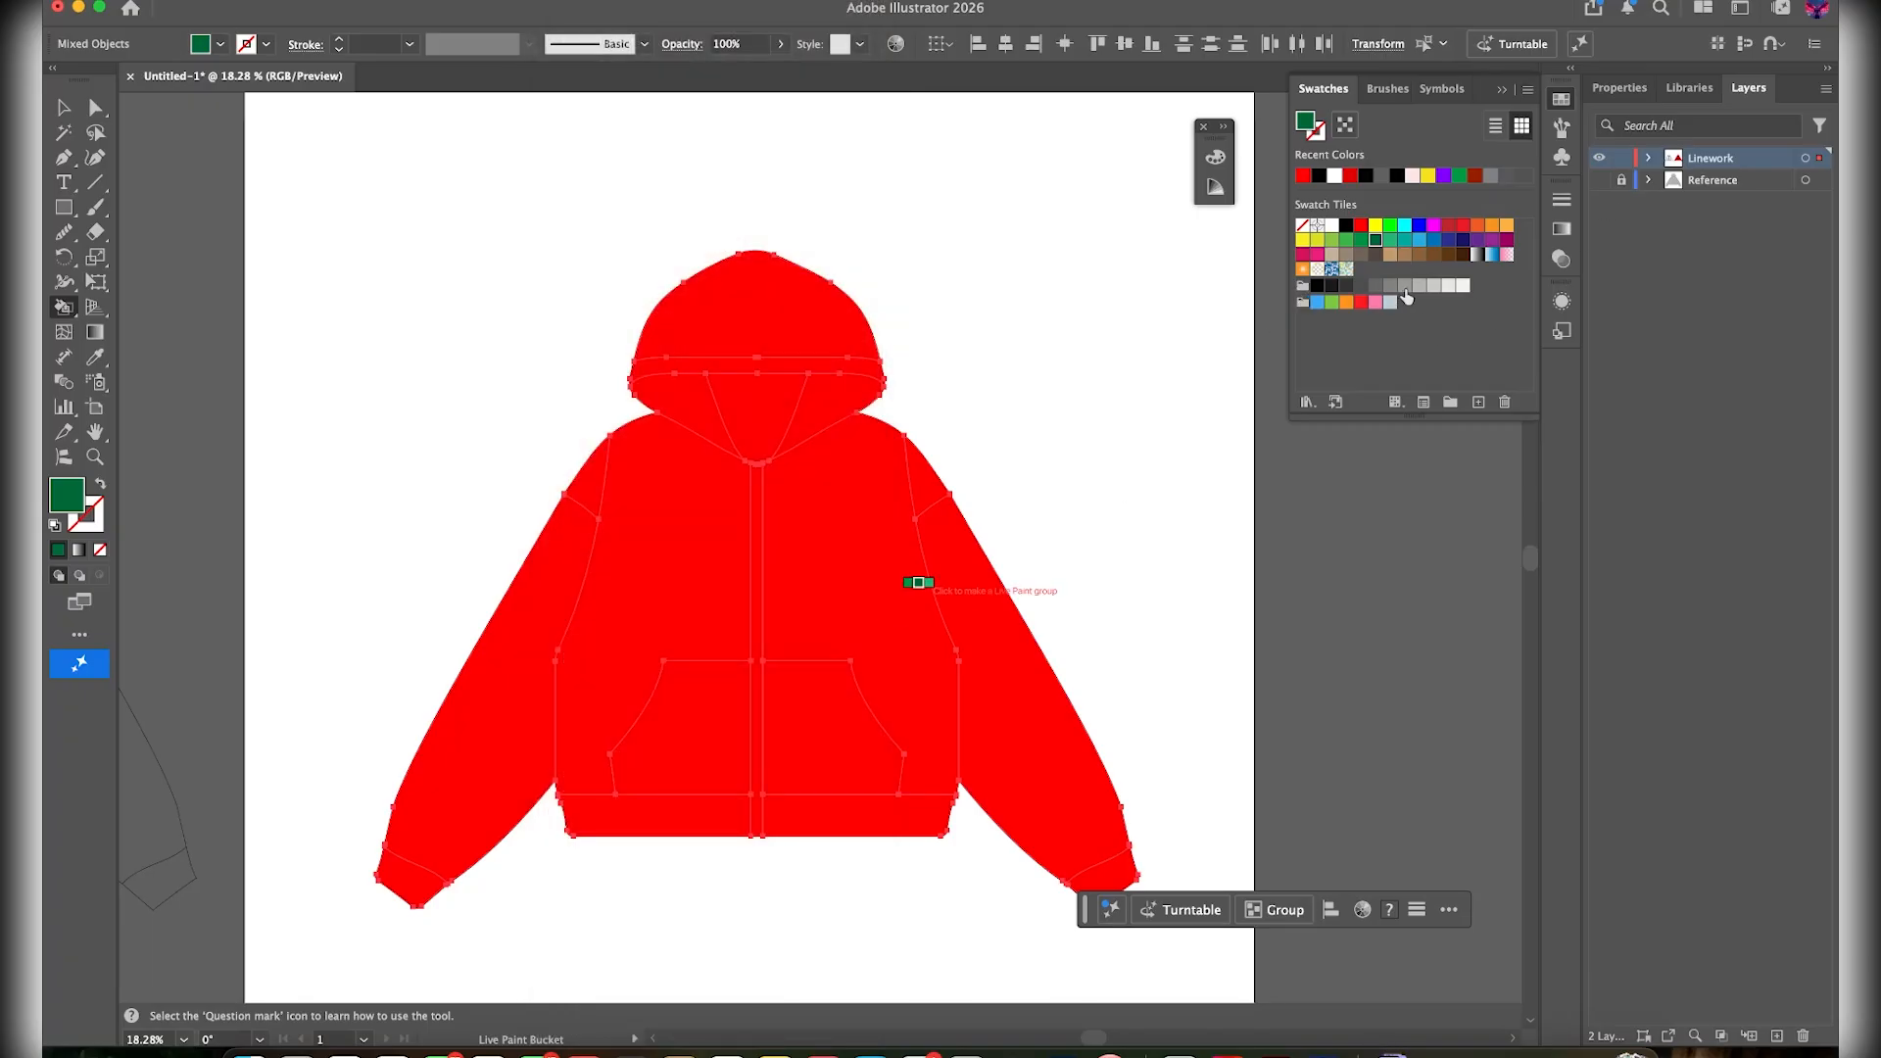
Try grey Live Paint fills on both front body panels and the waistband, and undo the waistband fills
click(843, 573)
click(689, 595)
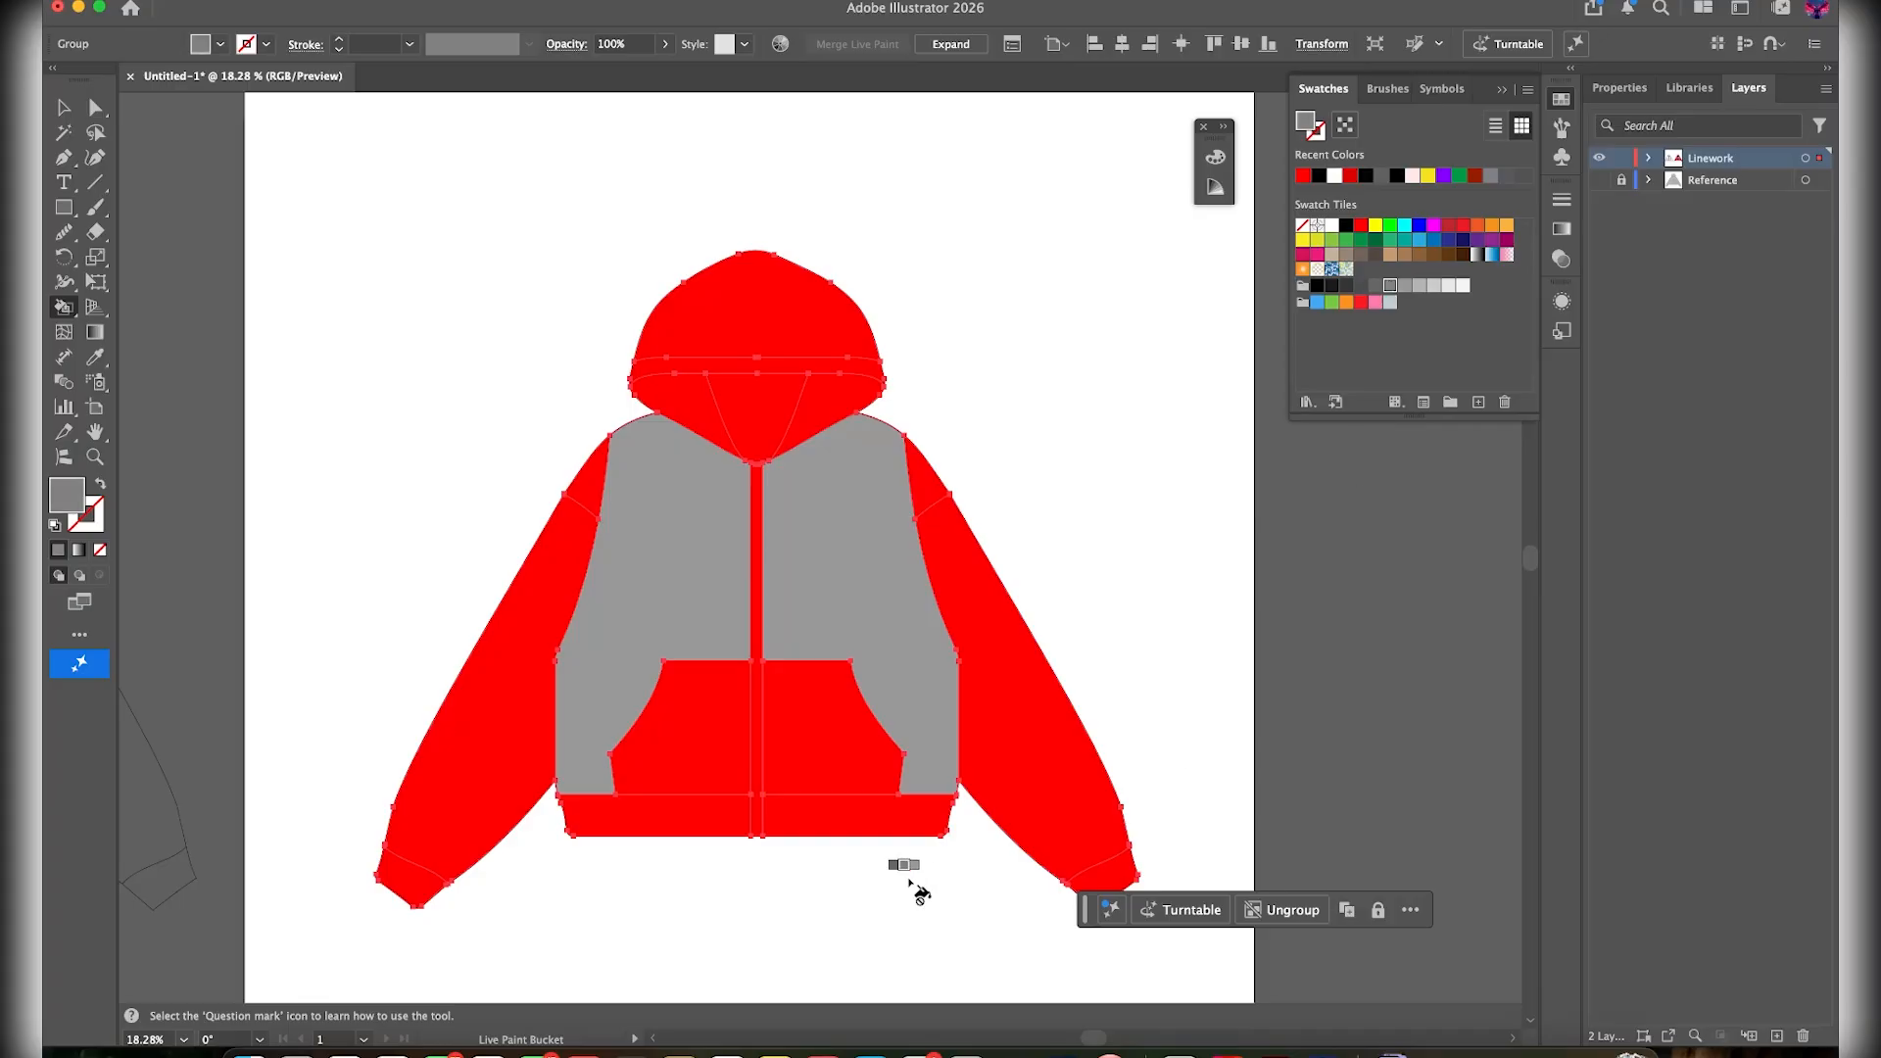
click(876, 827)
click(681, 813)
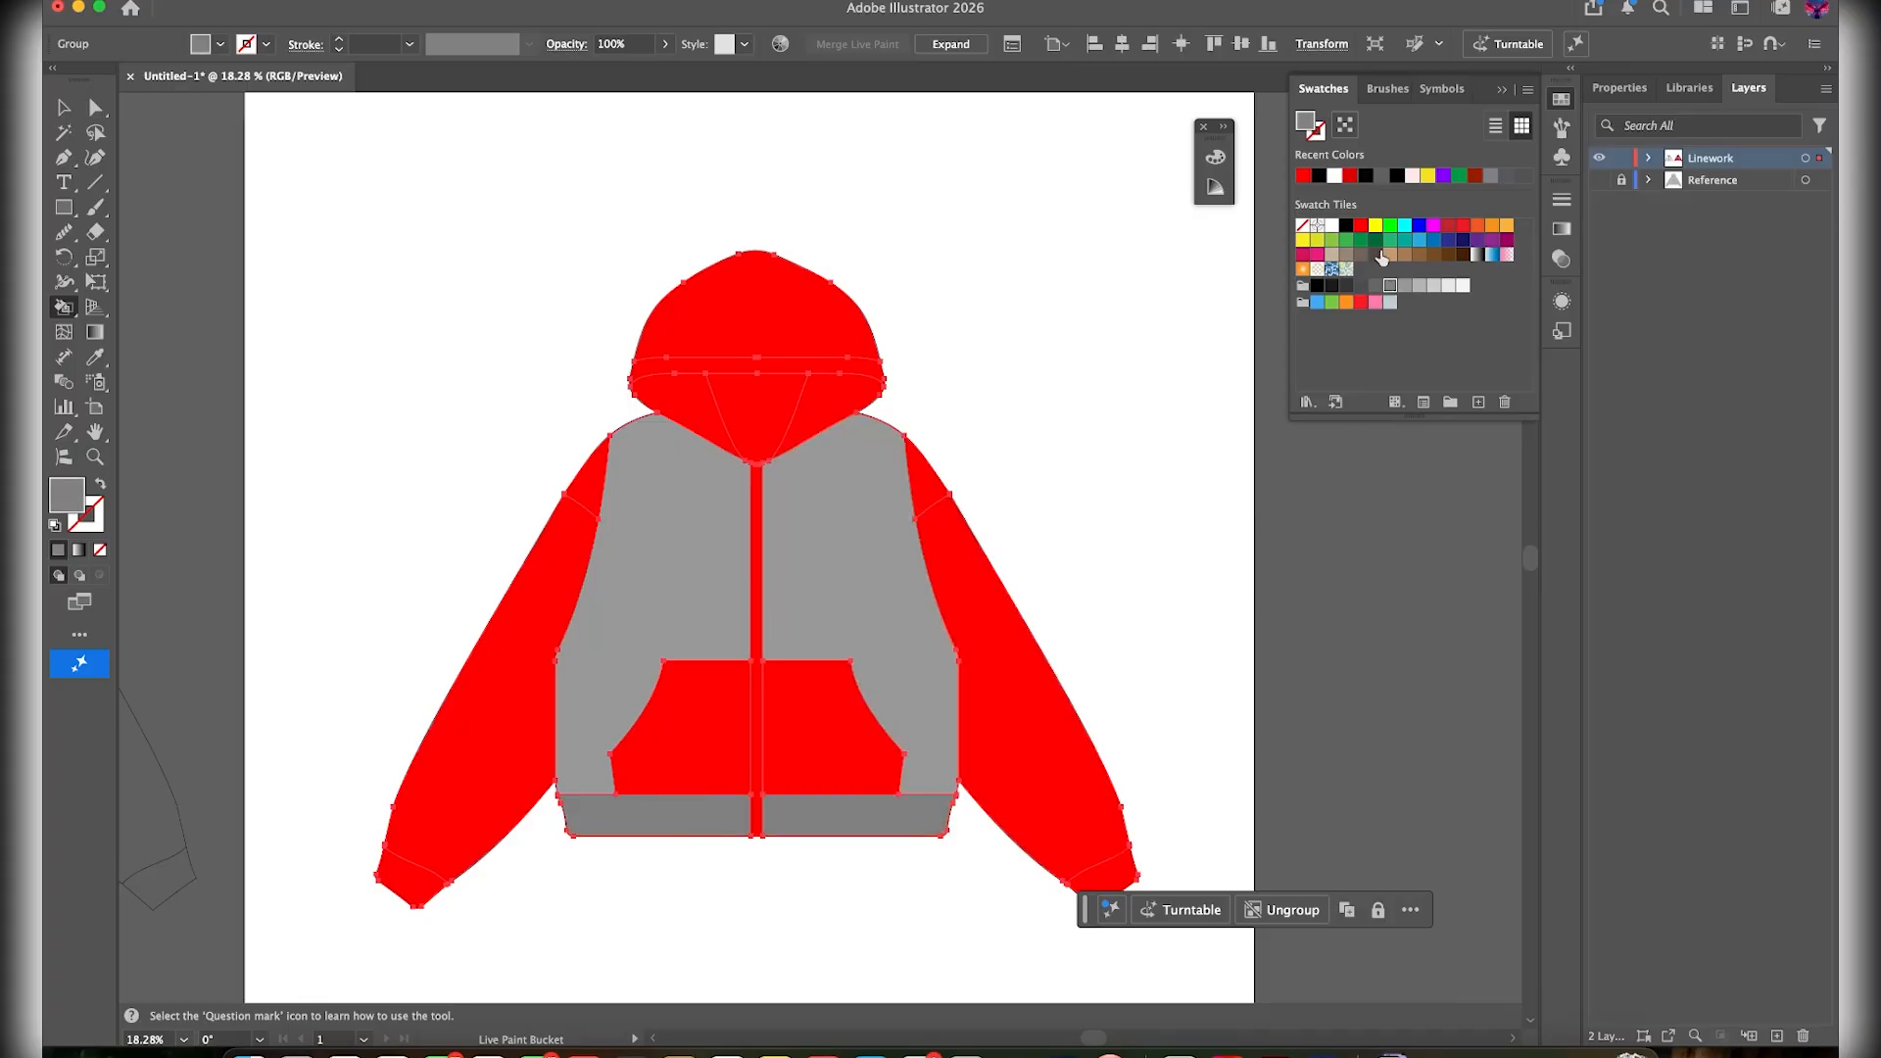
key(super+z)
key(super+z)
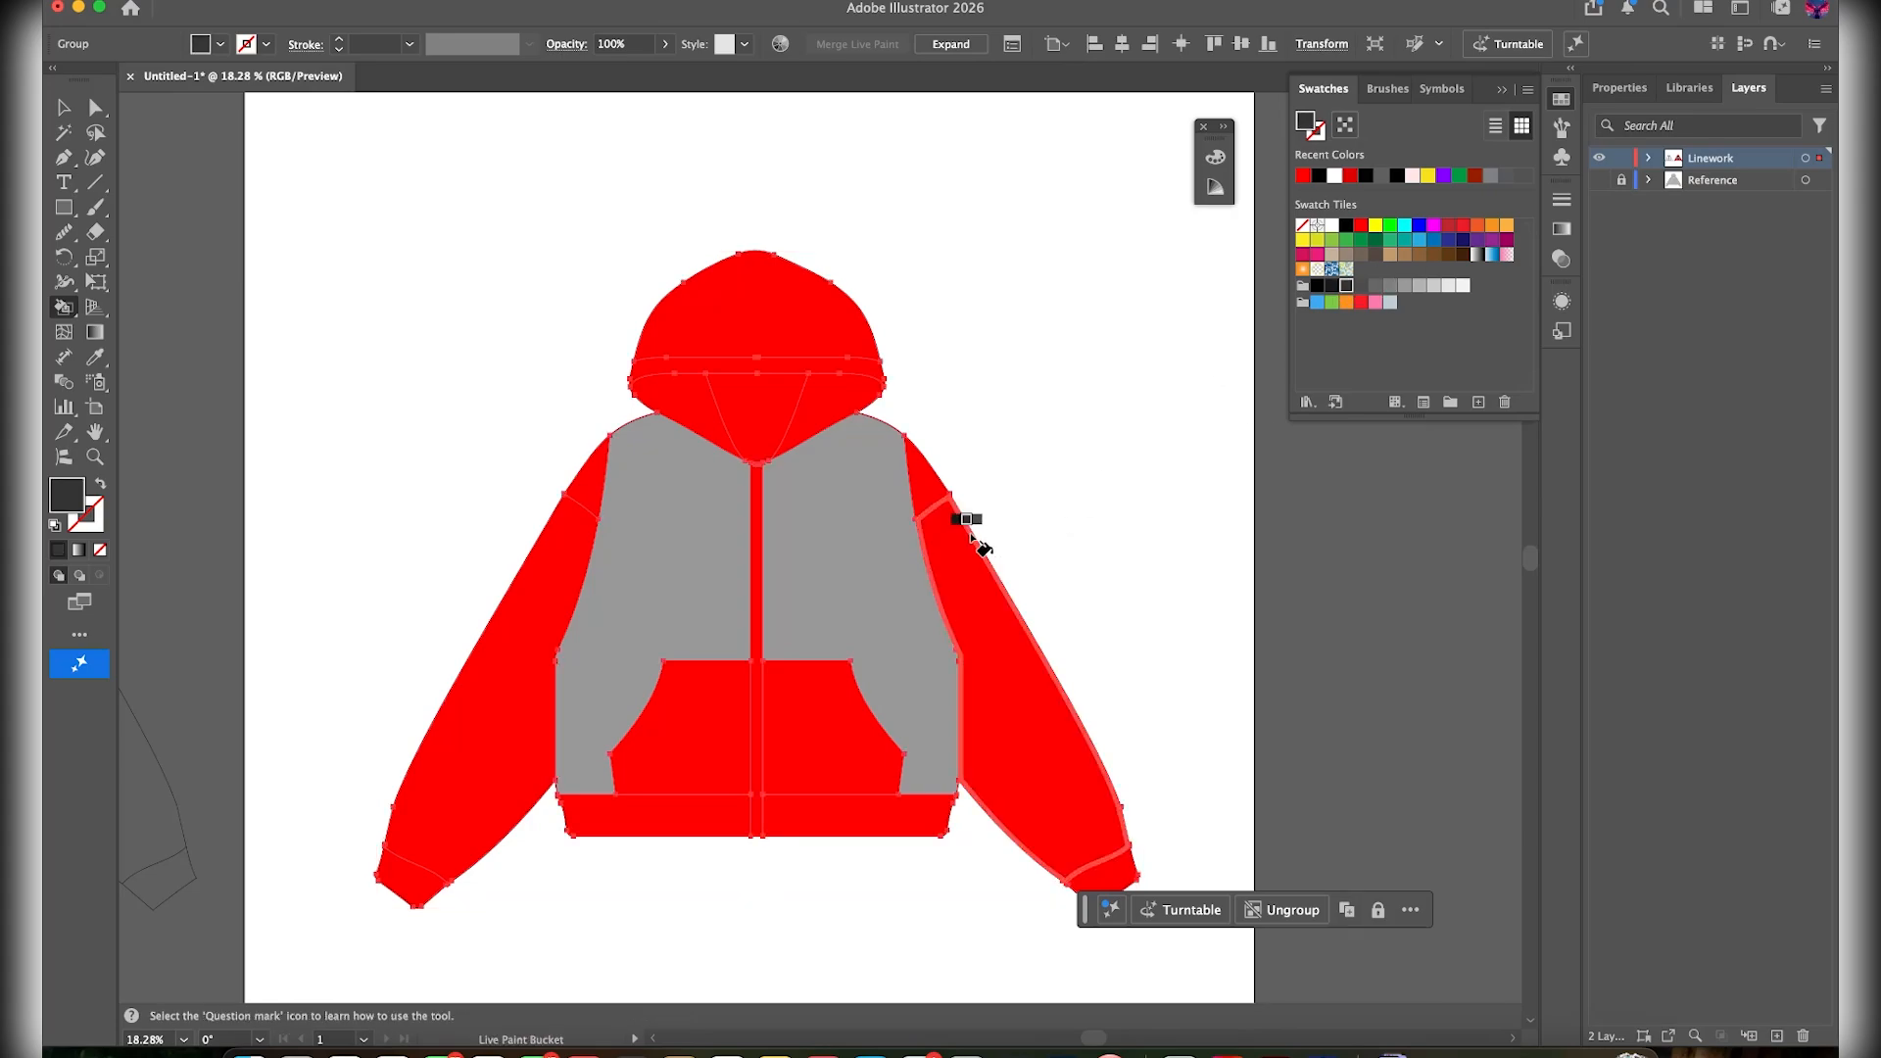
Fill both front body panels, both sleeves and the small shoulder panels with dark grey using Live Paint
scroll(979, 534, up, 3)
click(1016, 538)
click(833, 498)
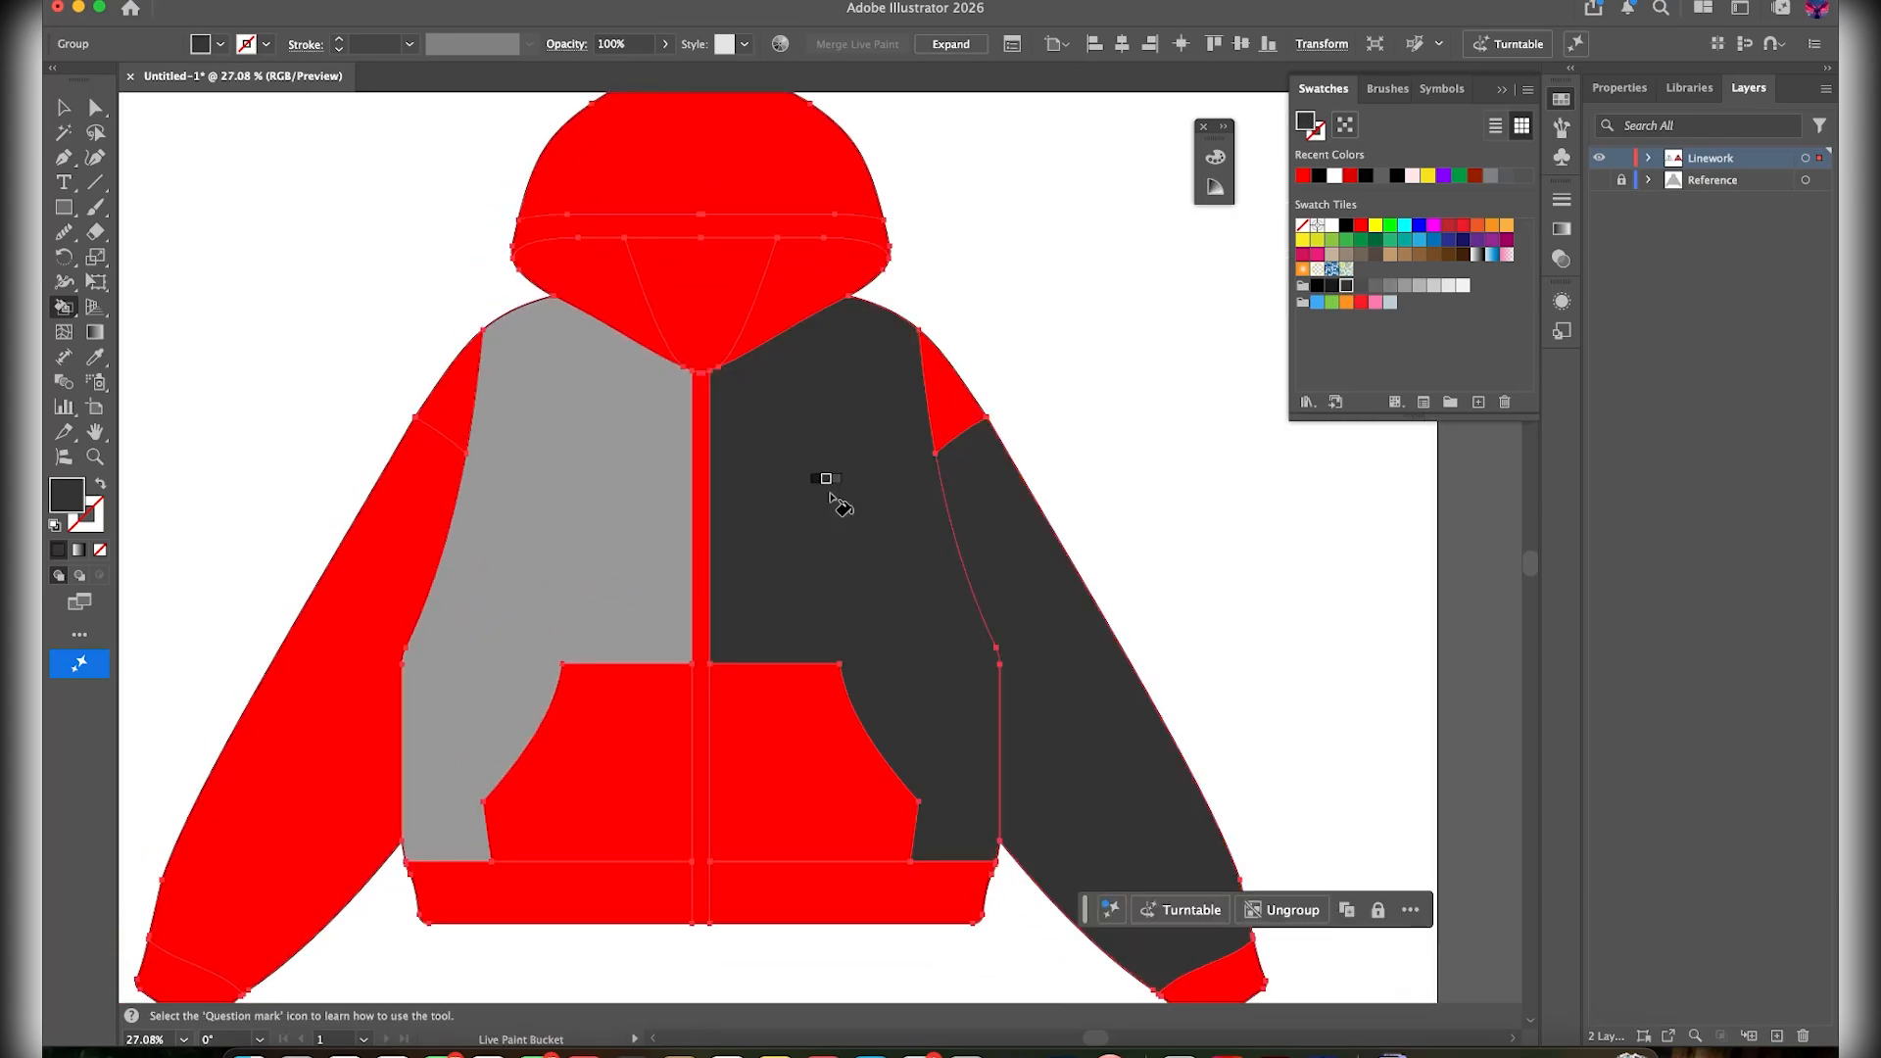
click(578, 519)
click(350, 667)
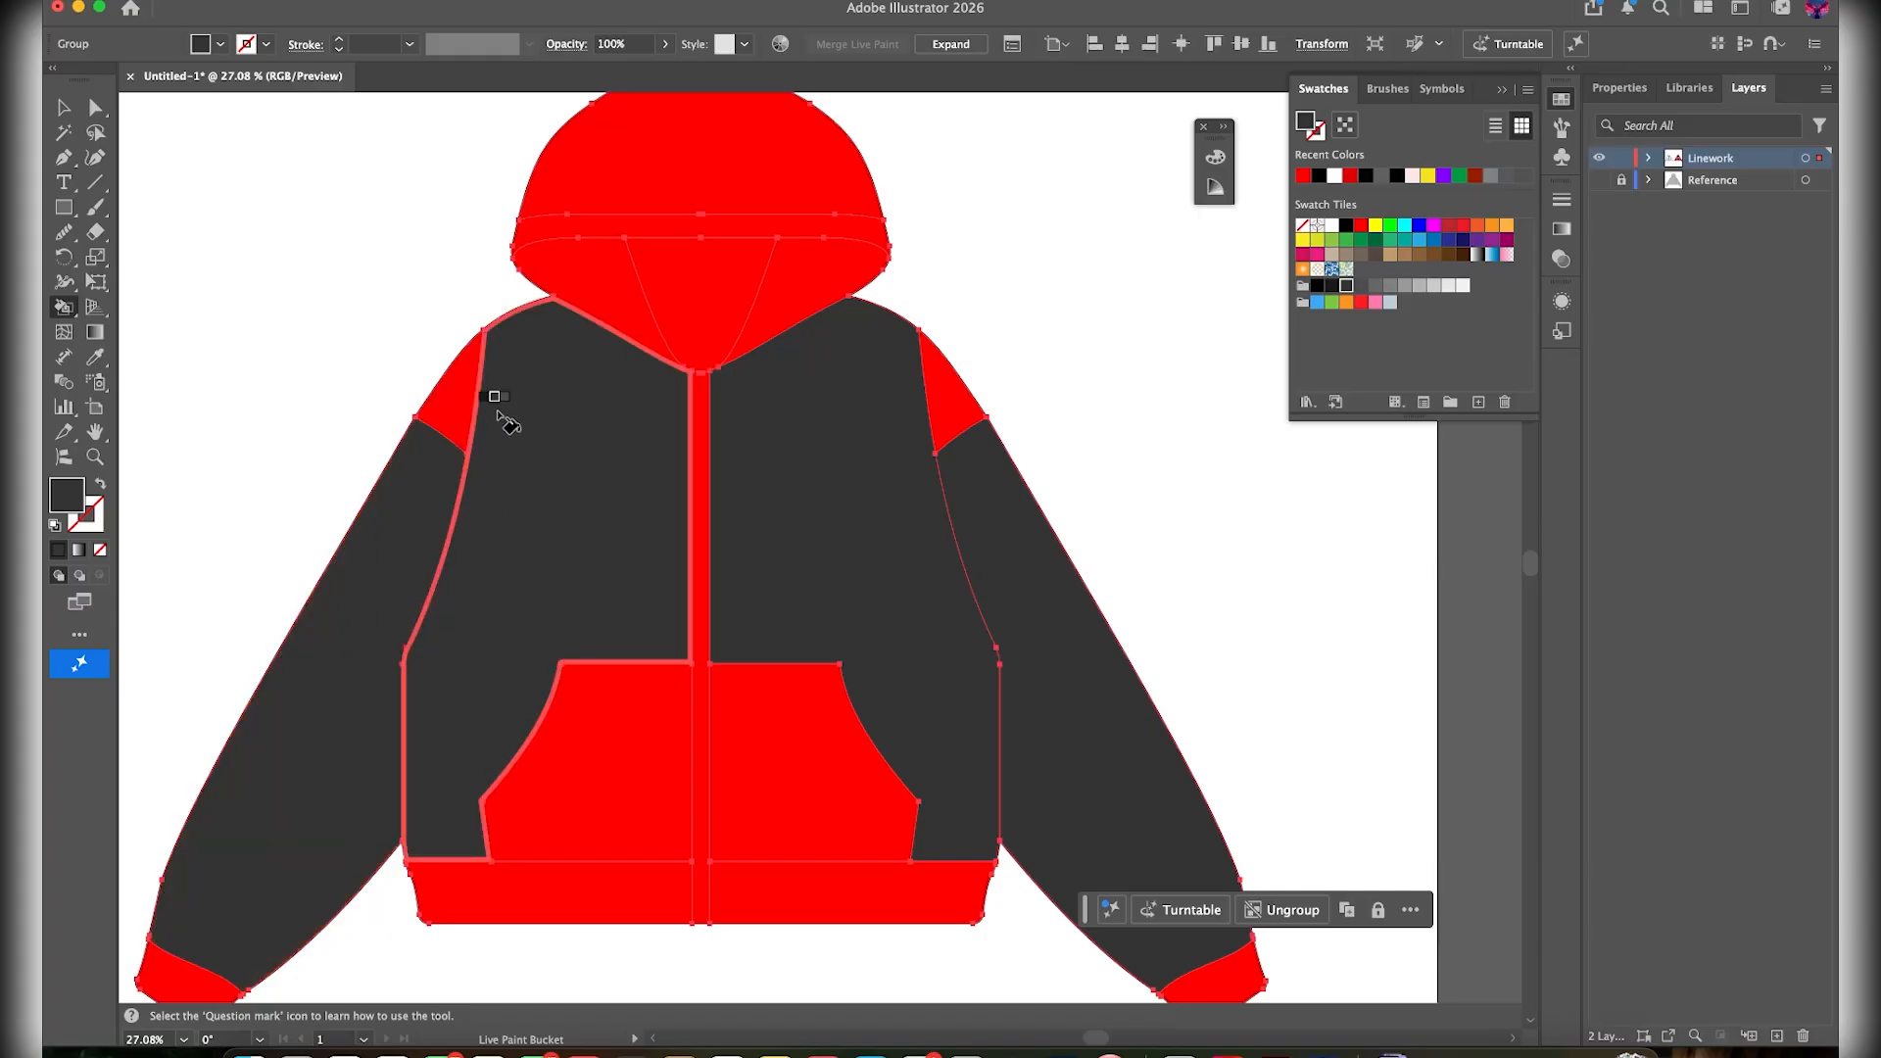
click(452, 406)
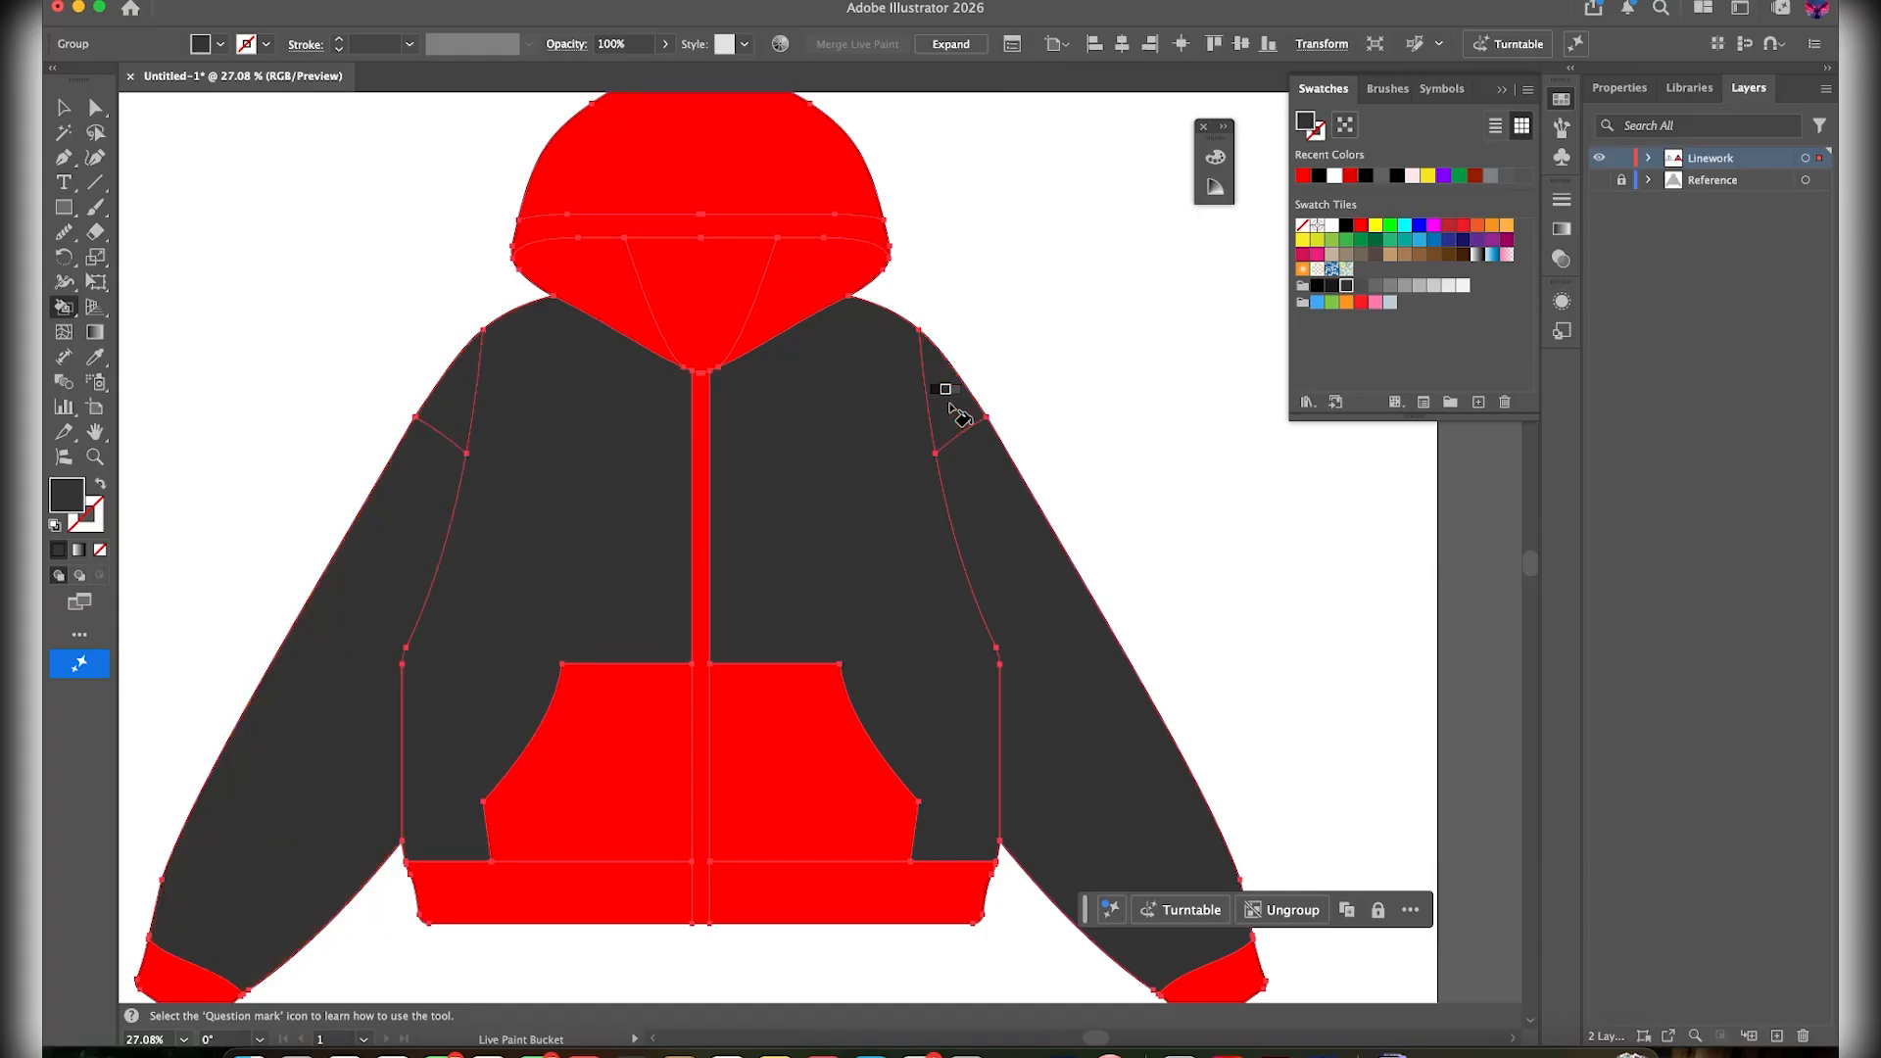
click(938, 384)
Fill the hood's main panel and the band along its opening with the same dark grey
scroll(780, 487, up, 2)
click(726, 251)
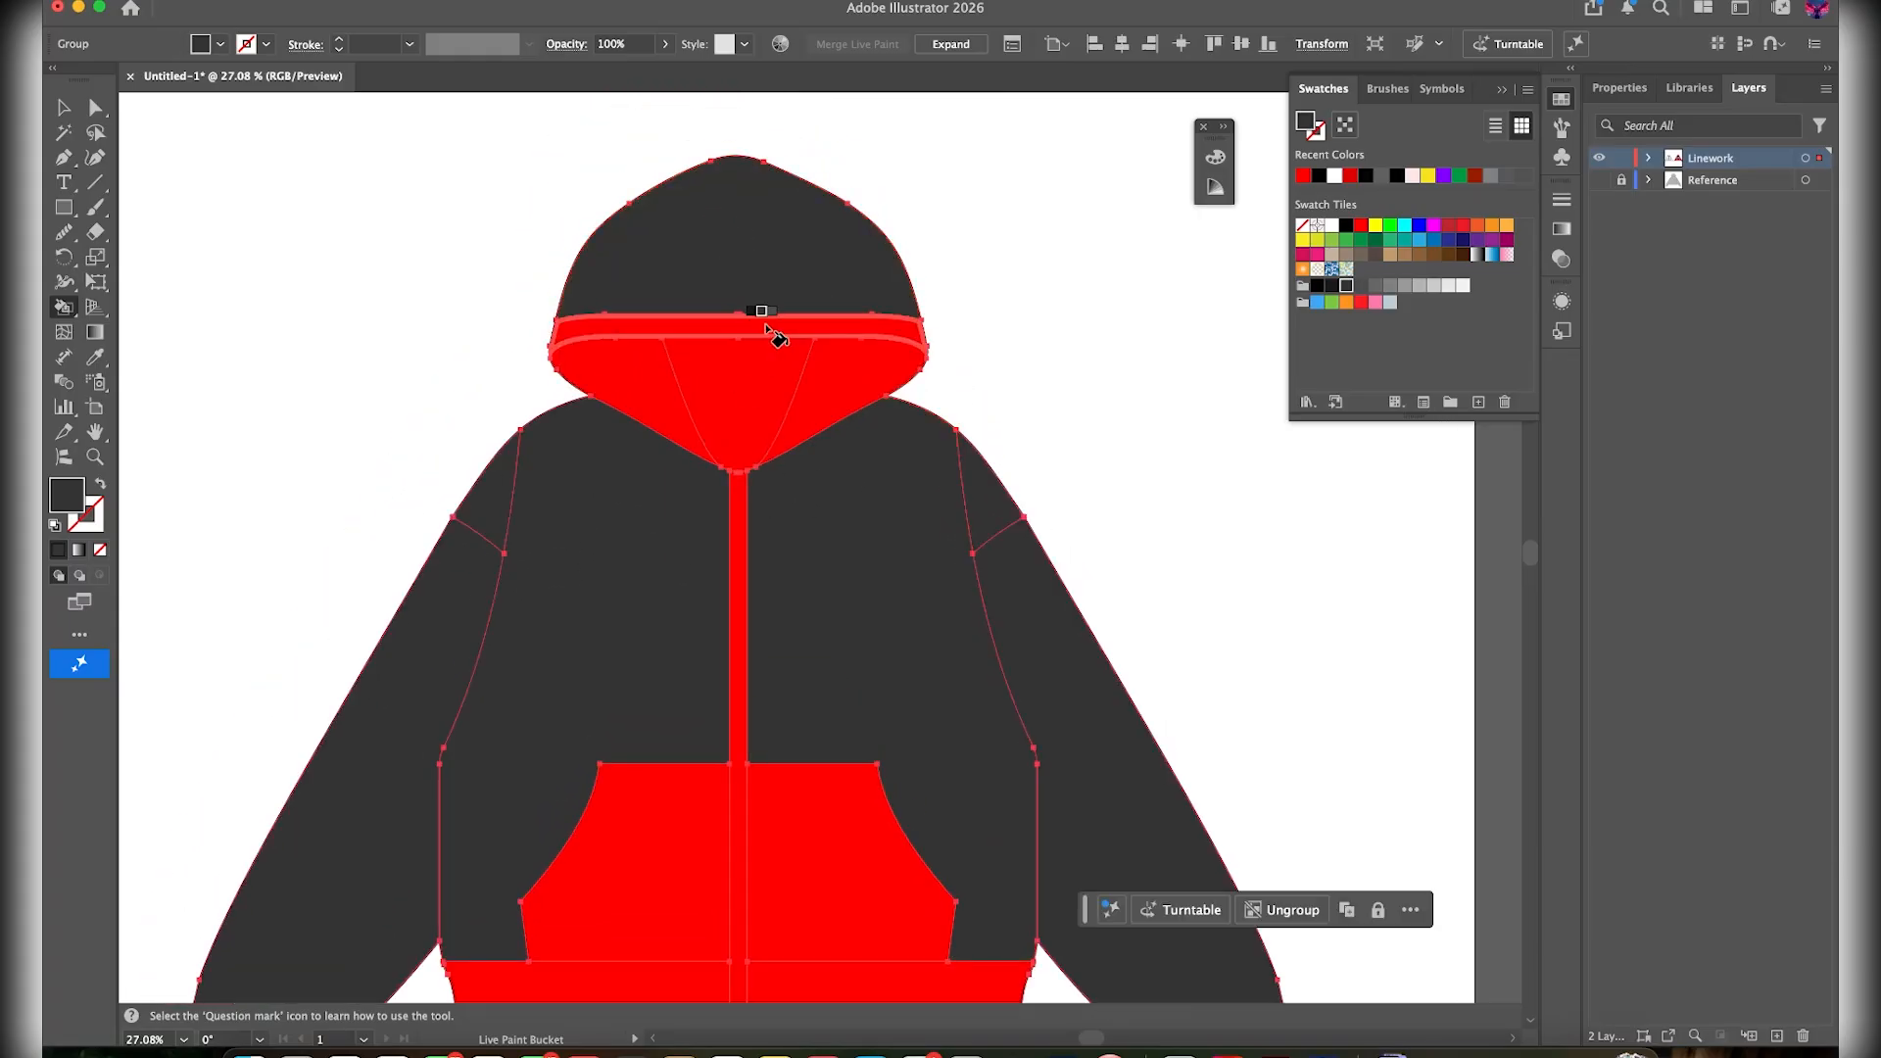
click(781, 337)
scroll(725, 450, down, 3)
scroll(725, 460, up, 3)
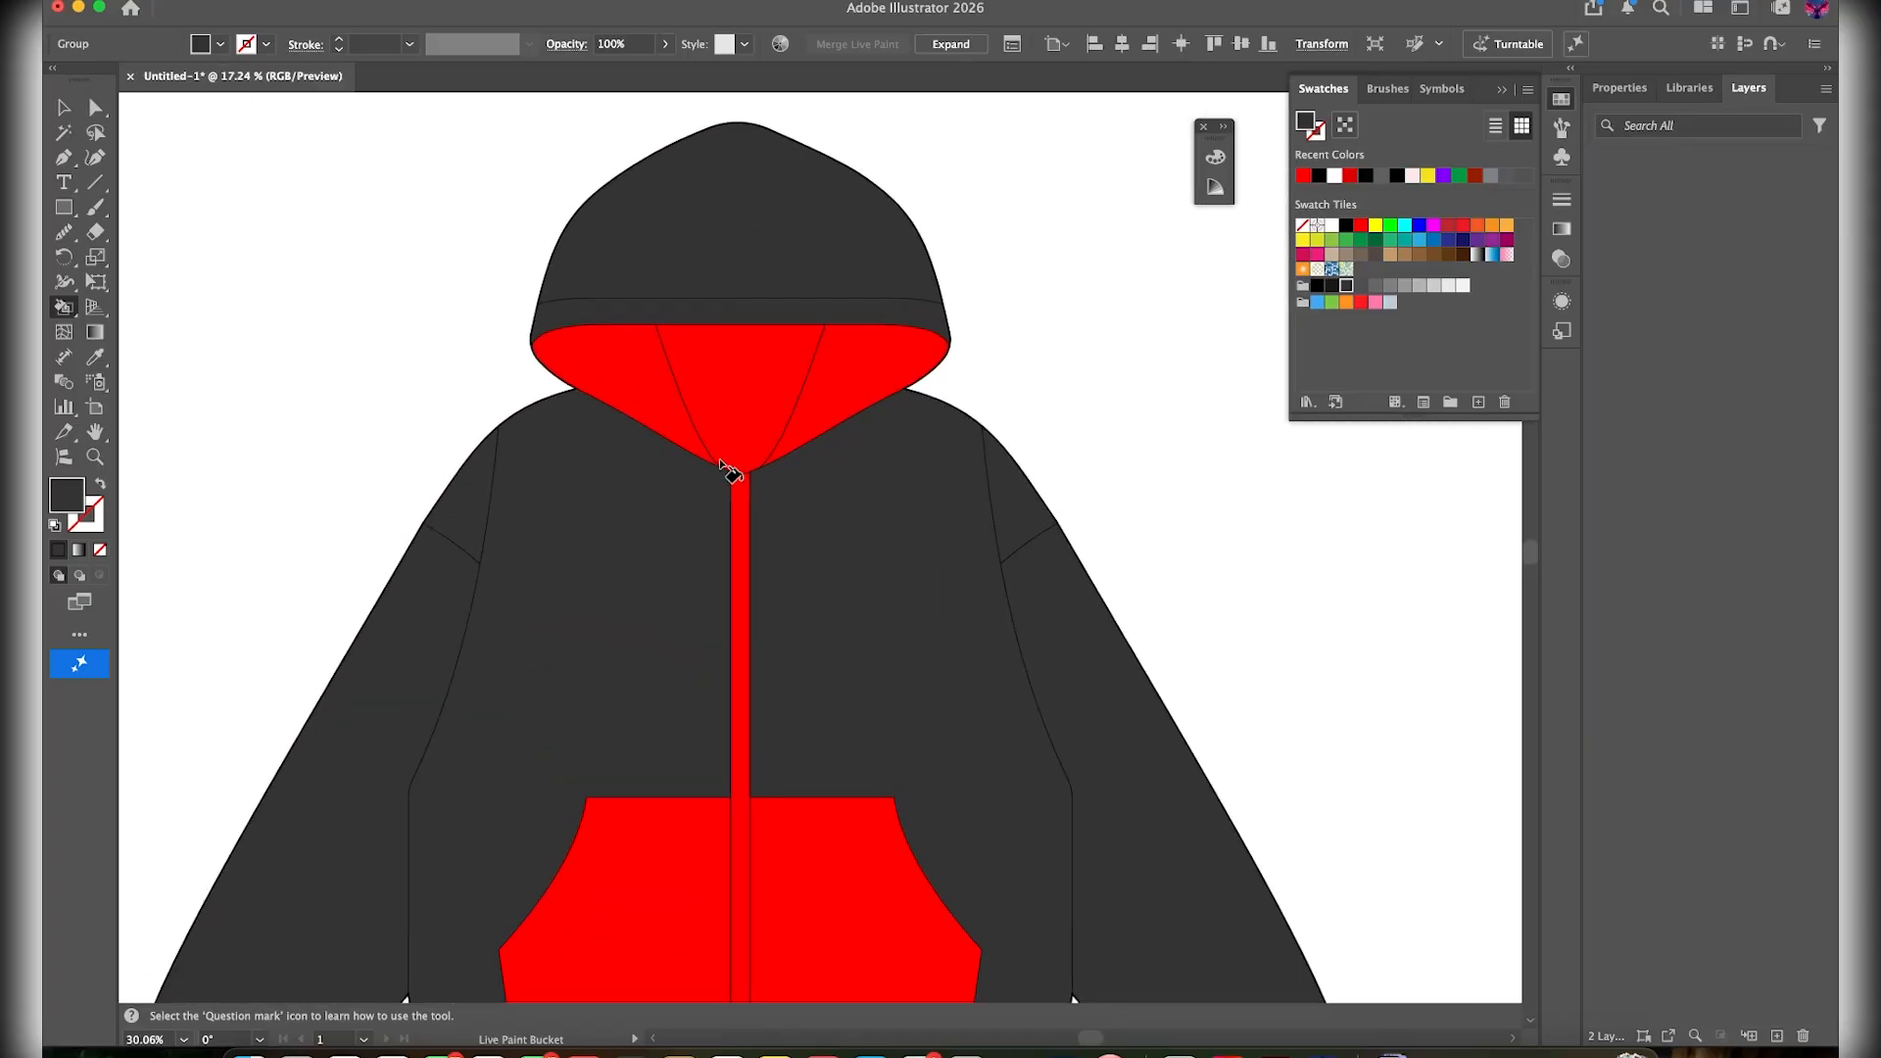
Fill both halves of the front kangaroo pocket with the same dark grey
scroll(725, 469, down, 3)
scroll(730, 466, down, 2)
scroll(838, 537, down, 3)
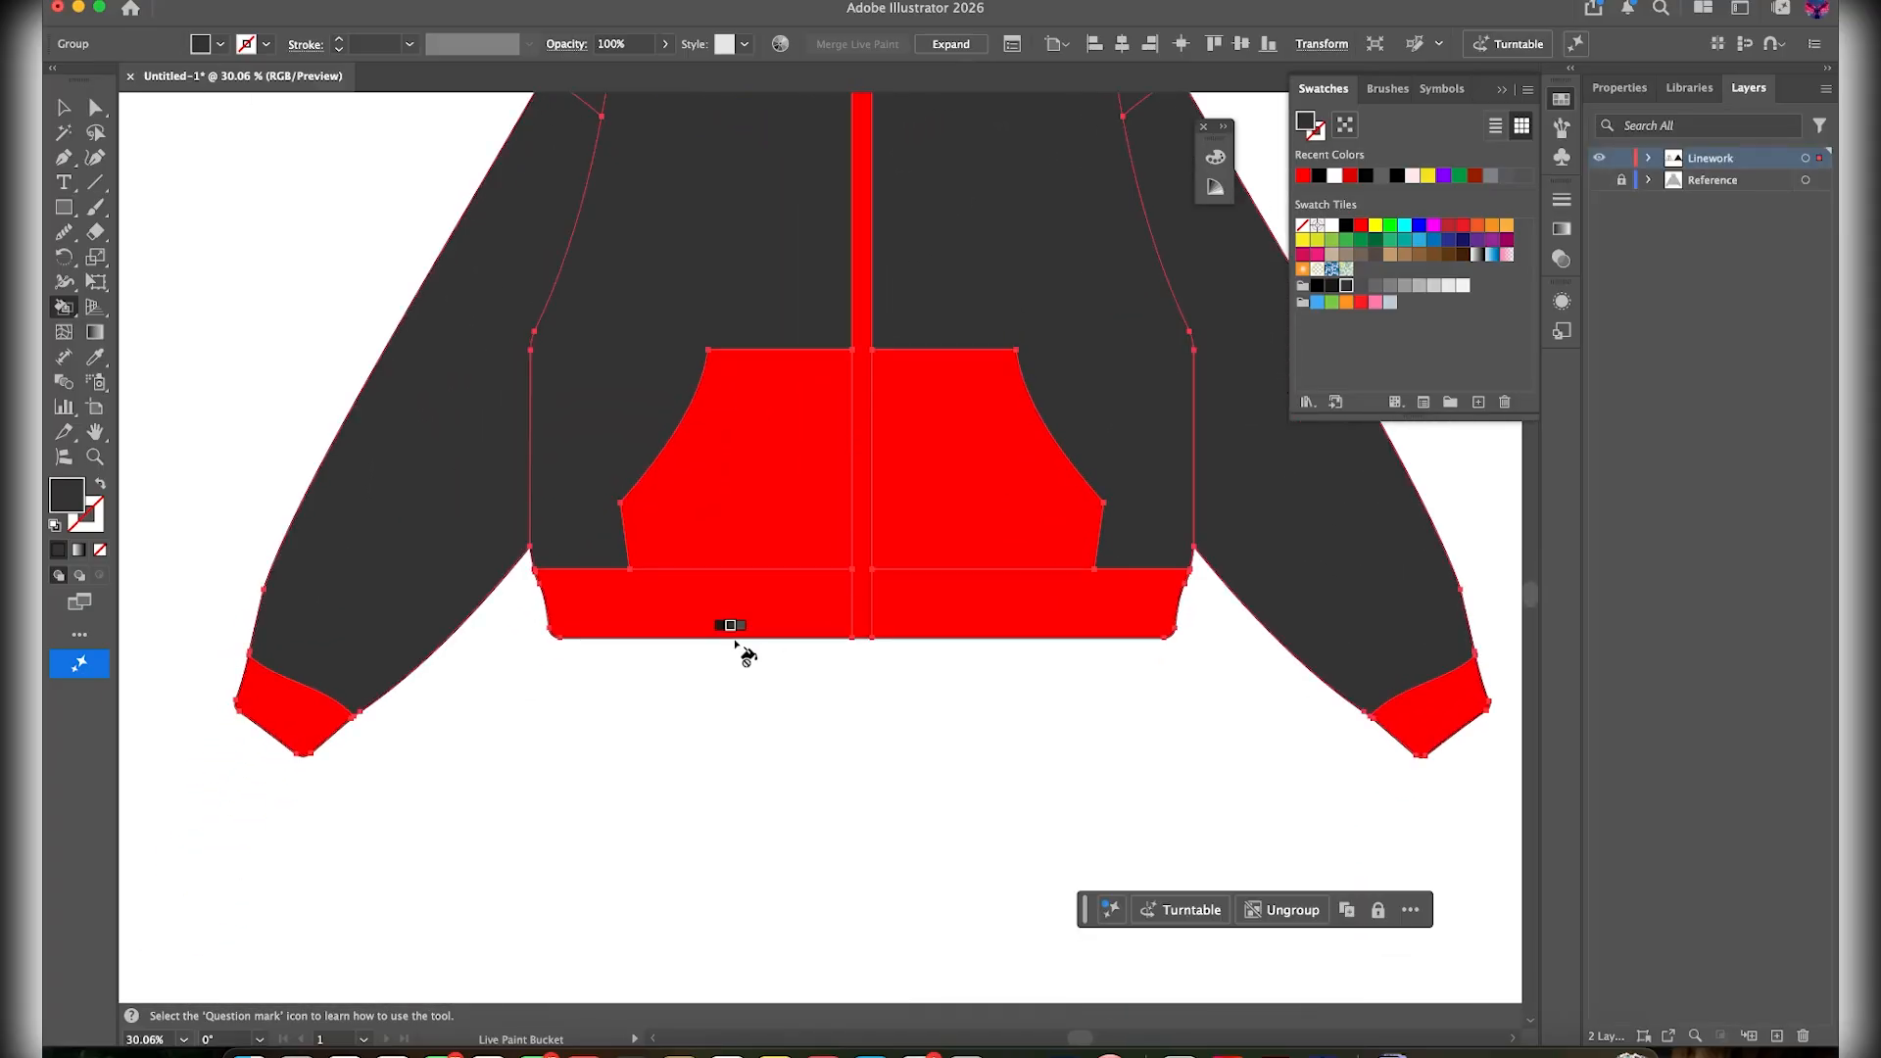
scroll(735, 642, up, 3)
scroll(737, 643, up, 2)
key(F2)
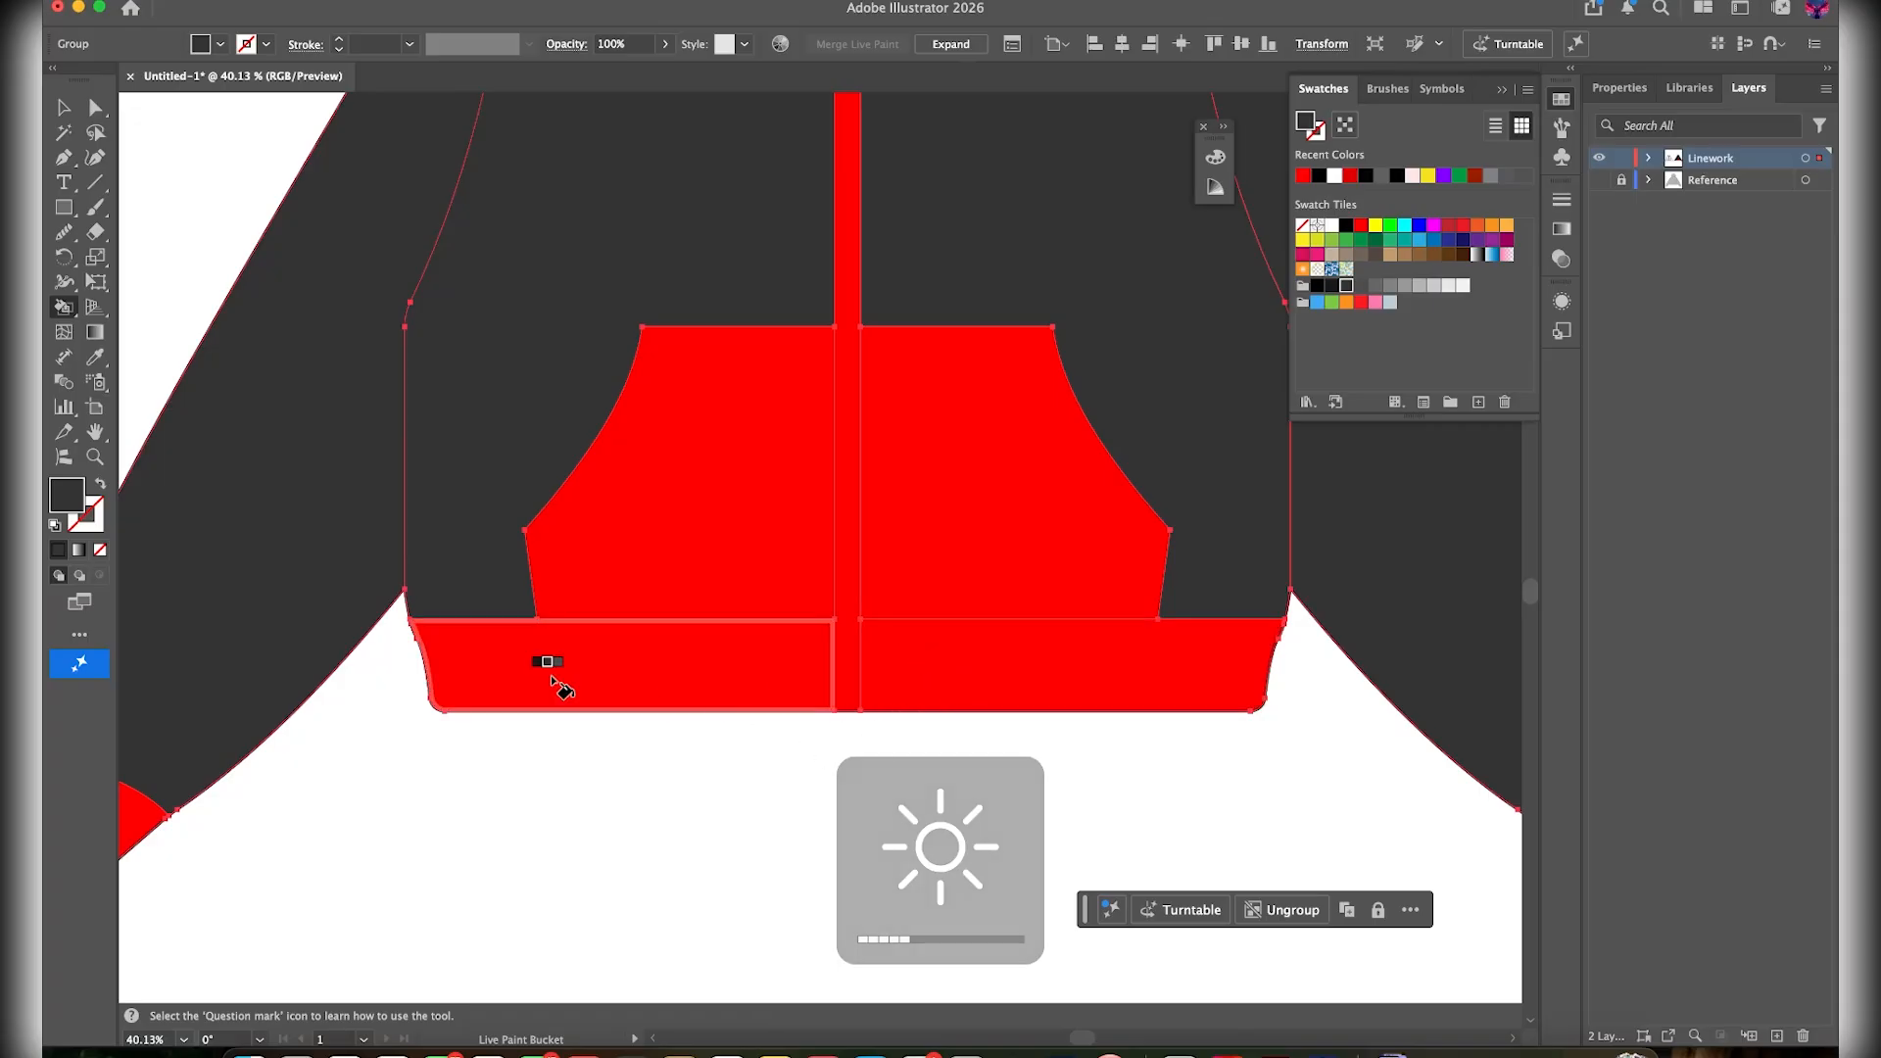
scroll(557, 678, left, 3)
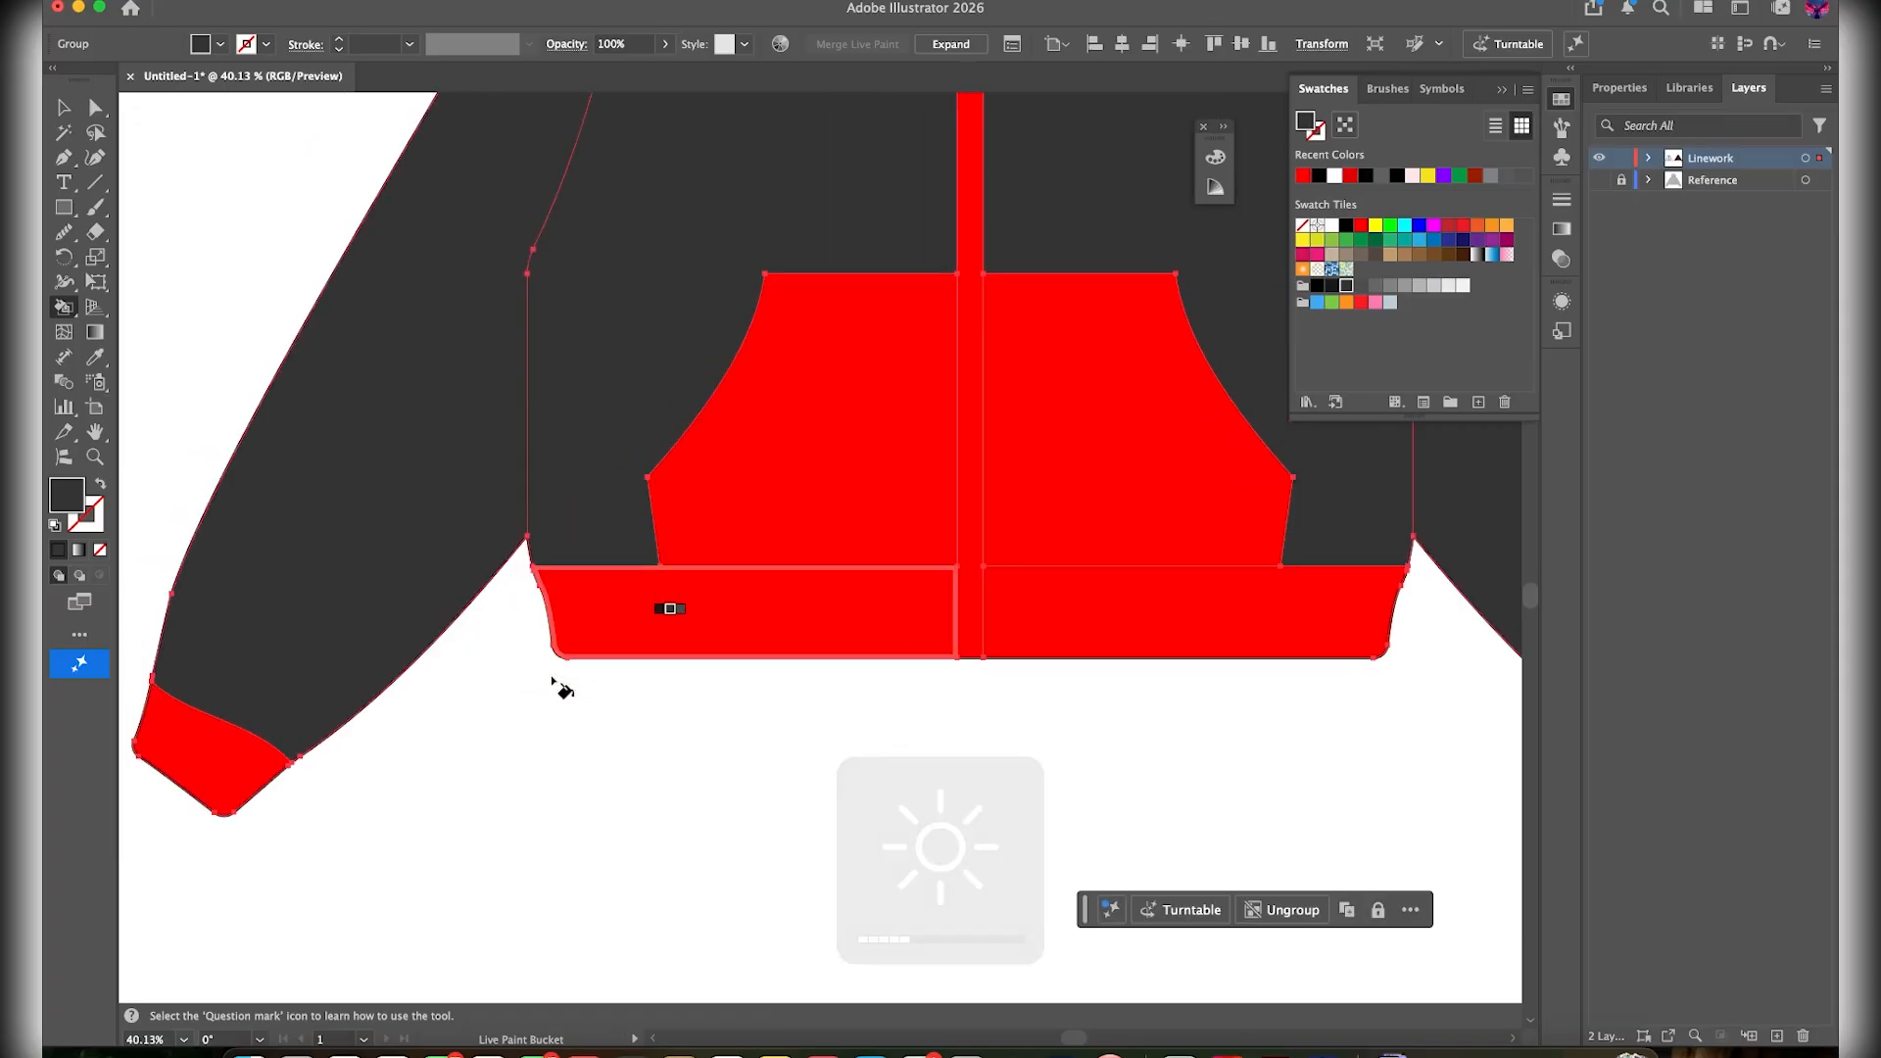
click(942, 396)
scroll(955, 422, right, 3)
click(990, 442)
Try a near-black Live Paint fill on both waistband halves, and undo those fills
scroll(1009, 437, left, 2)
scroll(786, 557, left, 1)
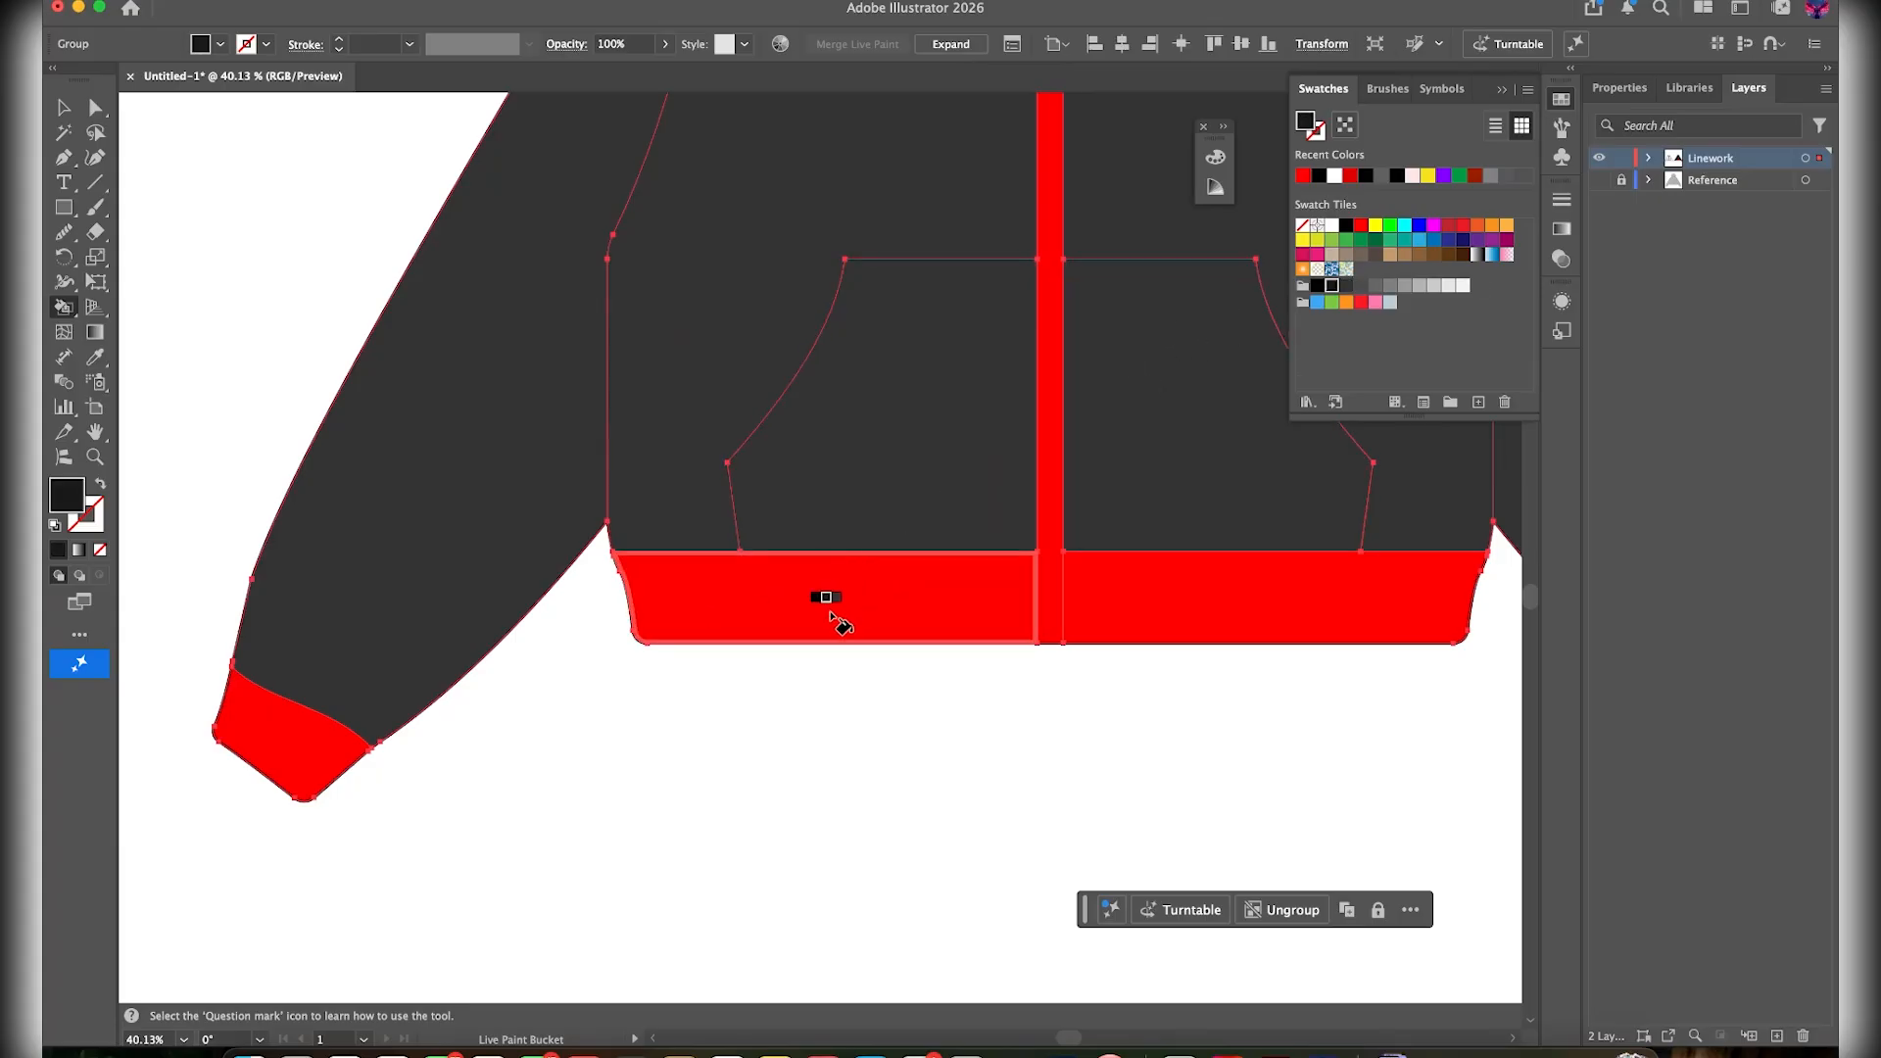
click(965, 597)
click(1183, 617)
scroll(988, 782, up, 5)
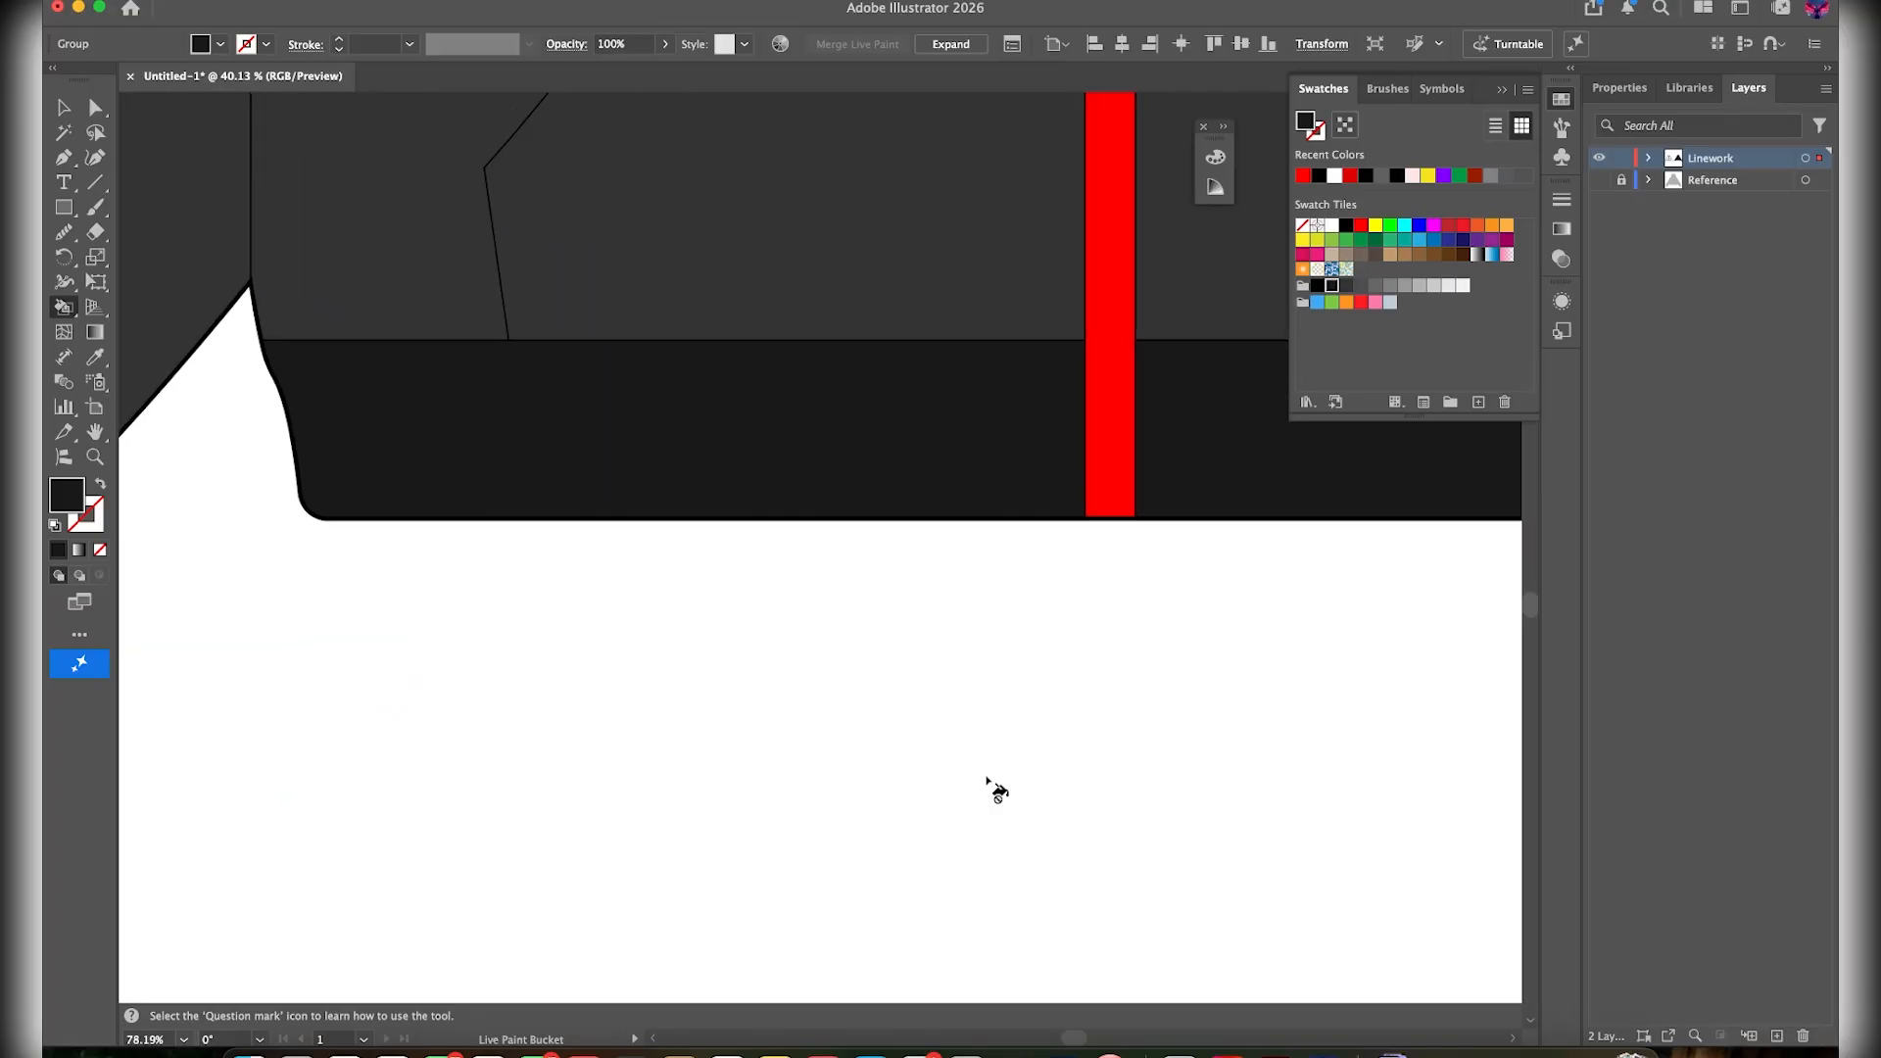
key(super+z)
click(1063, 468)
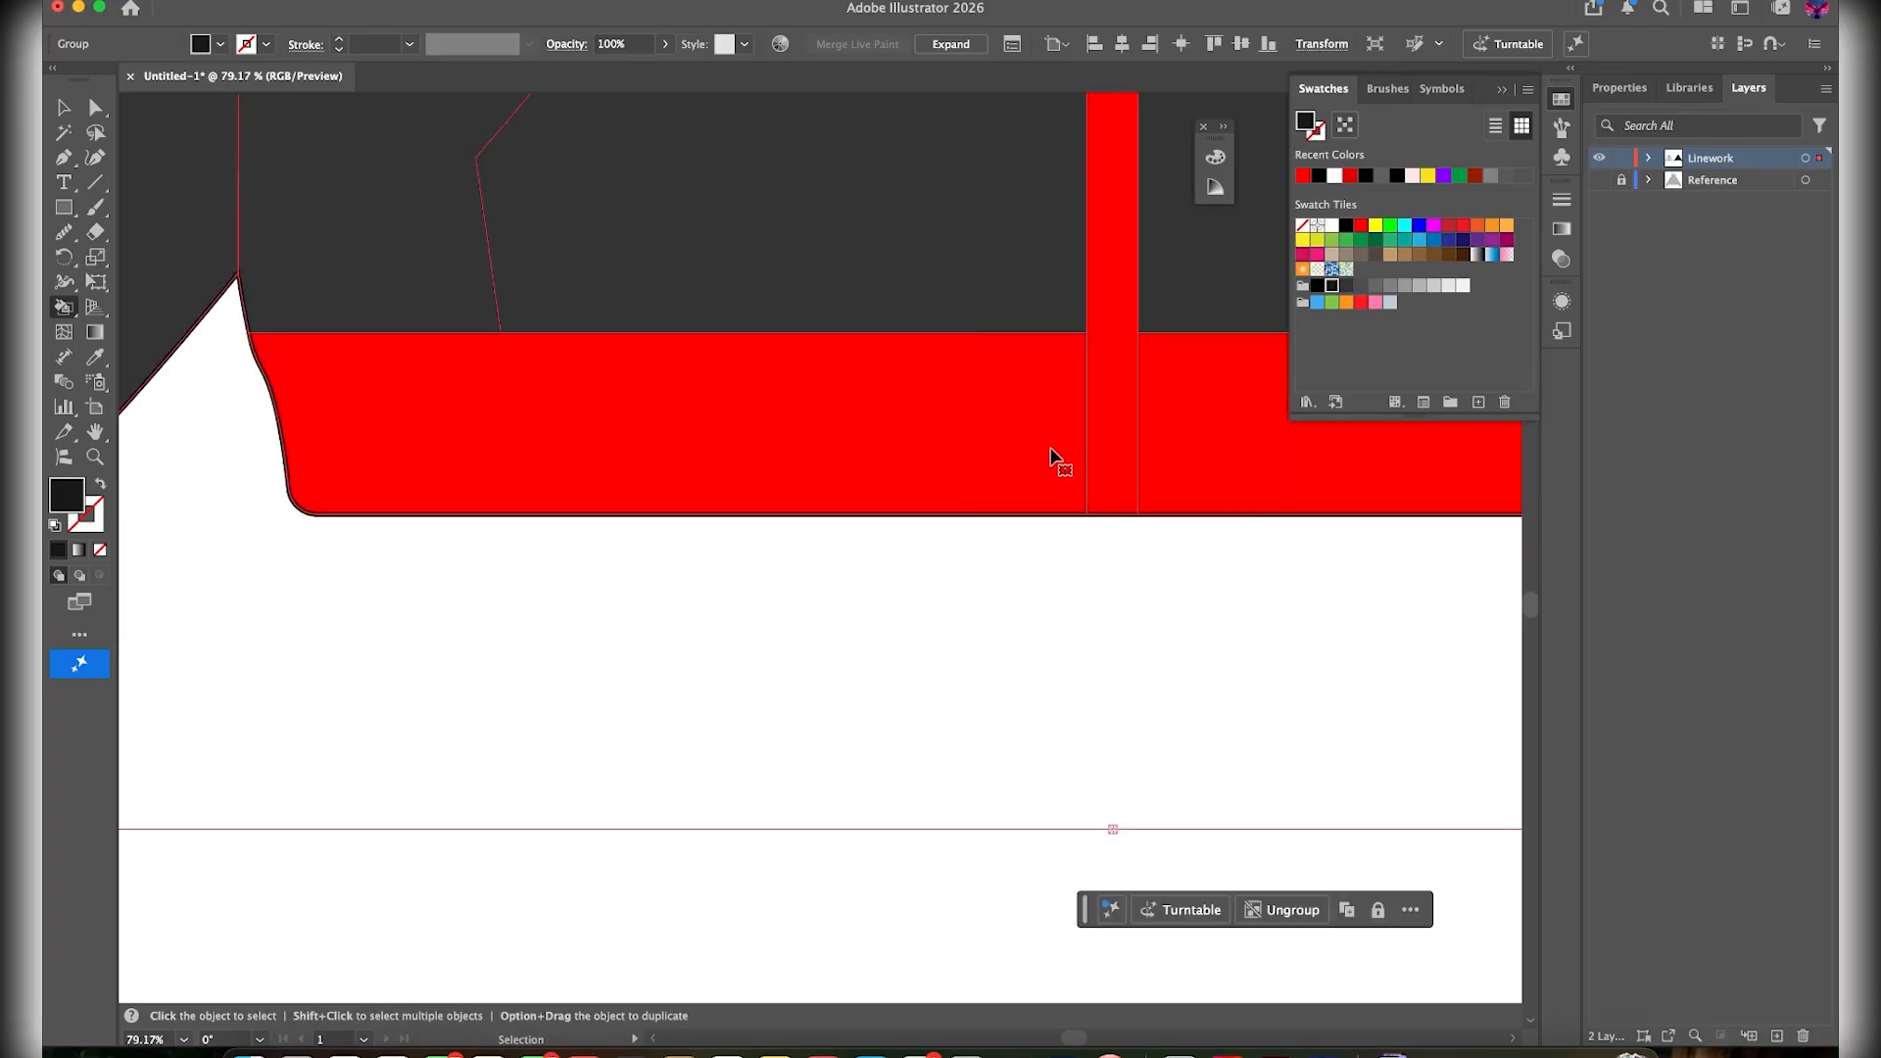
Select the fully coloured hoodie beside the artboard and expand its Live Paint group with Object, Fill and Stroke enabled
scroll(980, 490, down, 3)
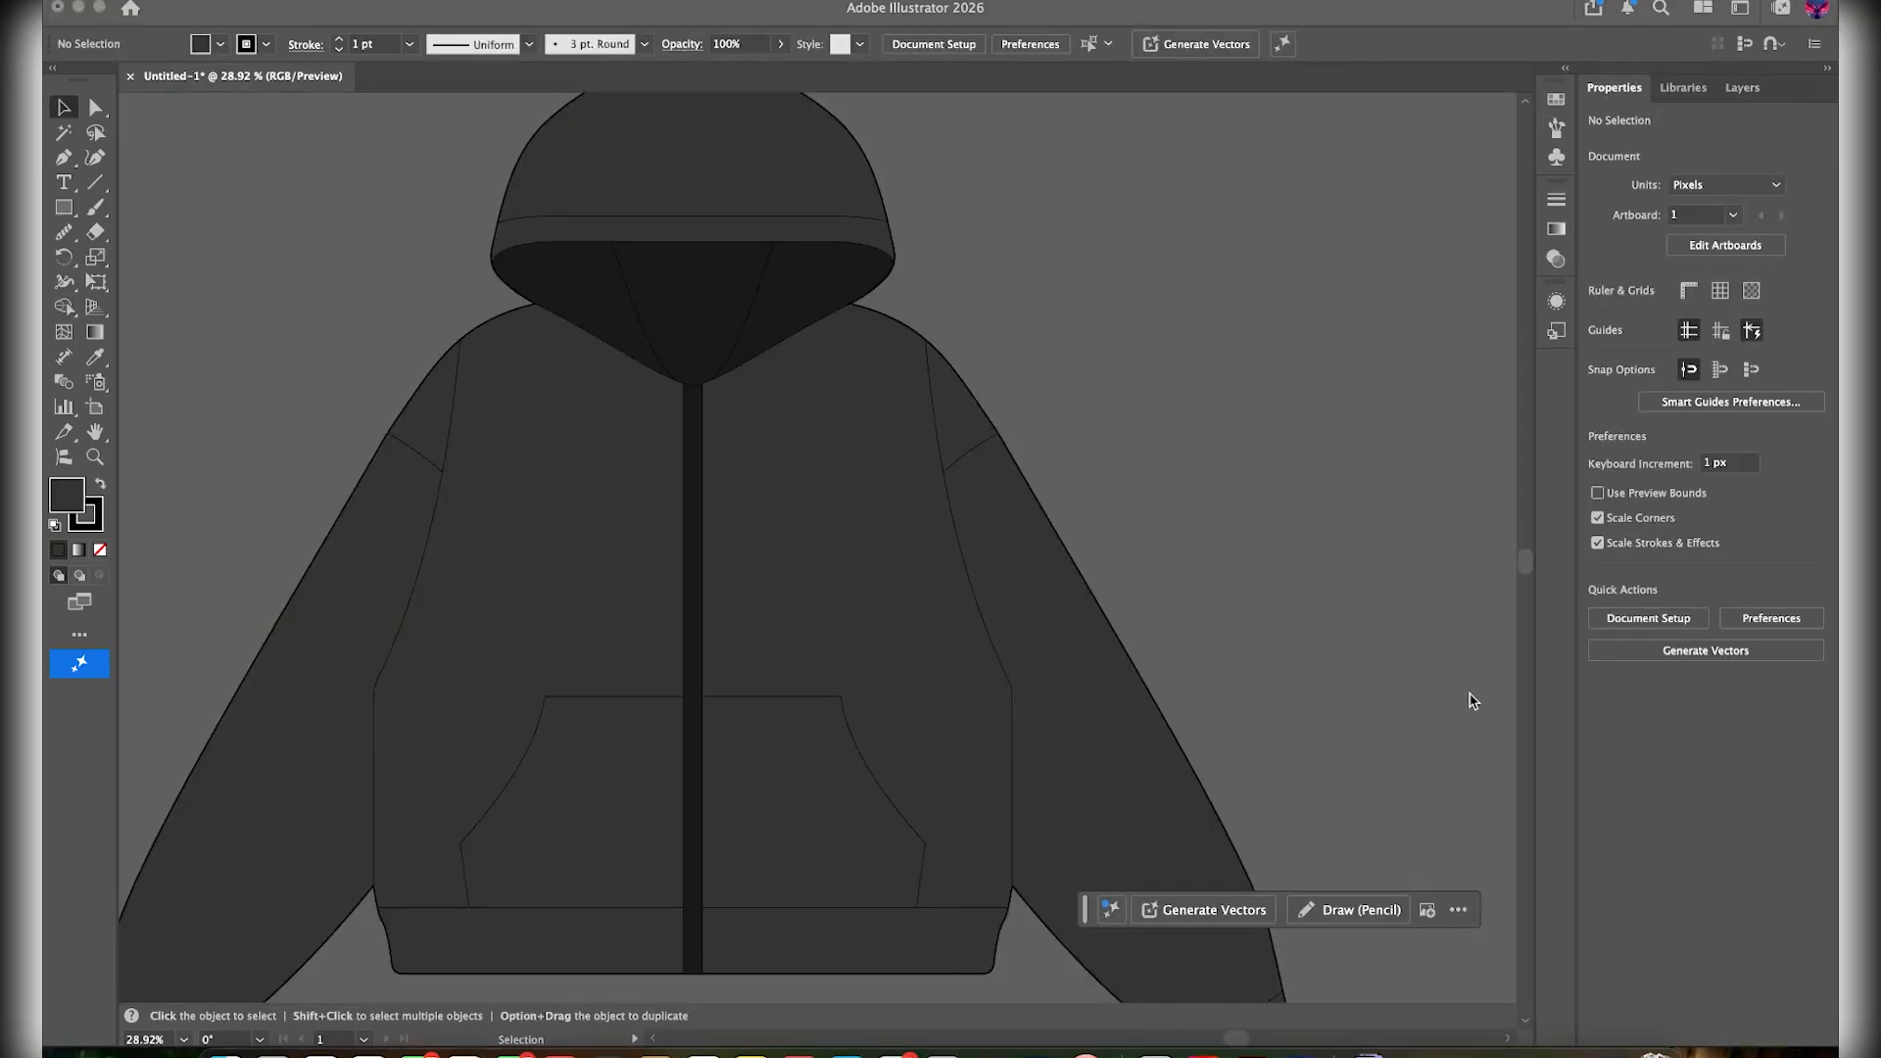
scroll(1166, 646, up, 2)
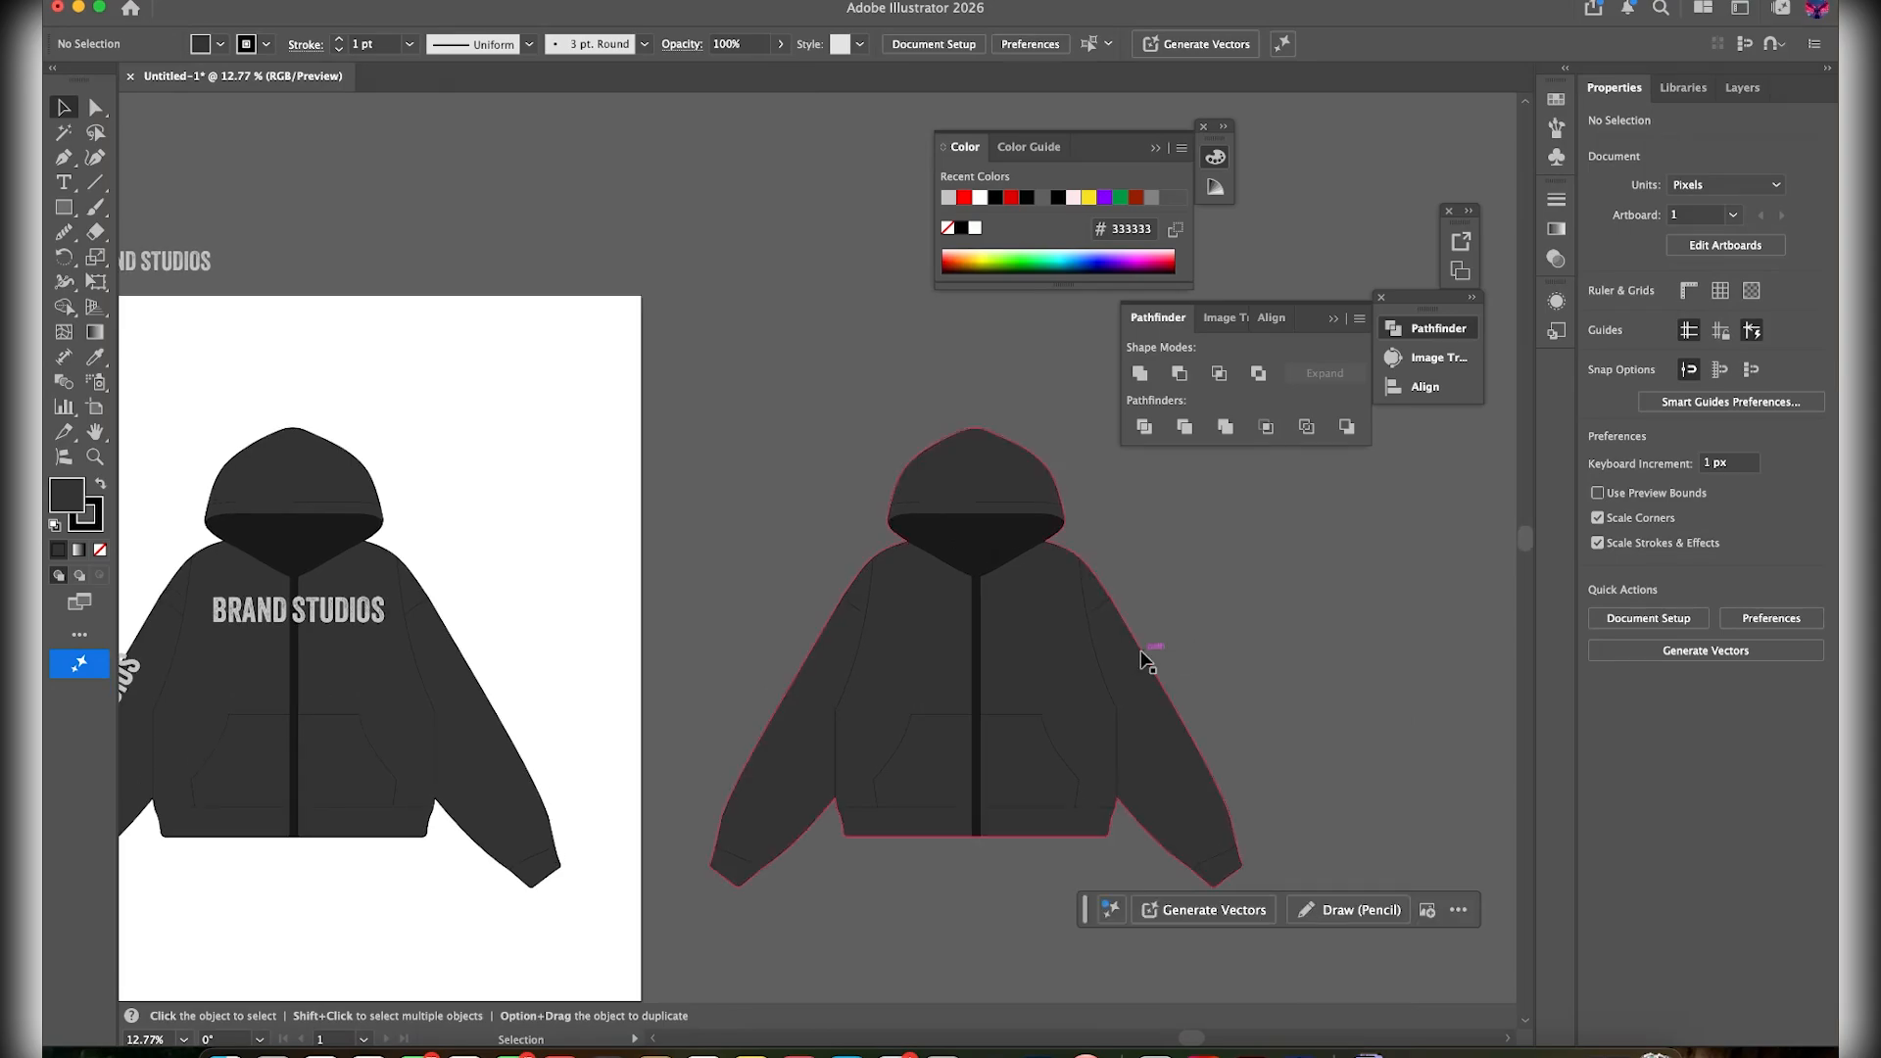
scroll(978, 654, up, 3)
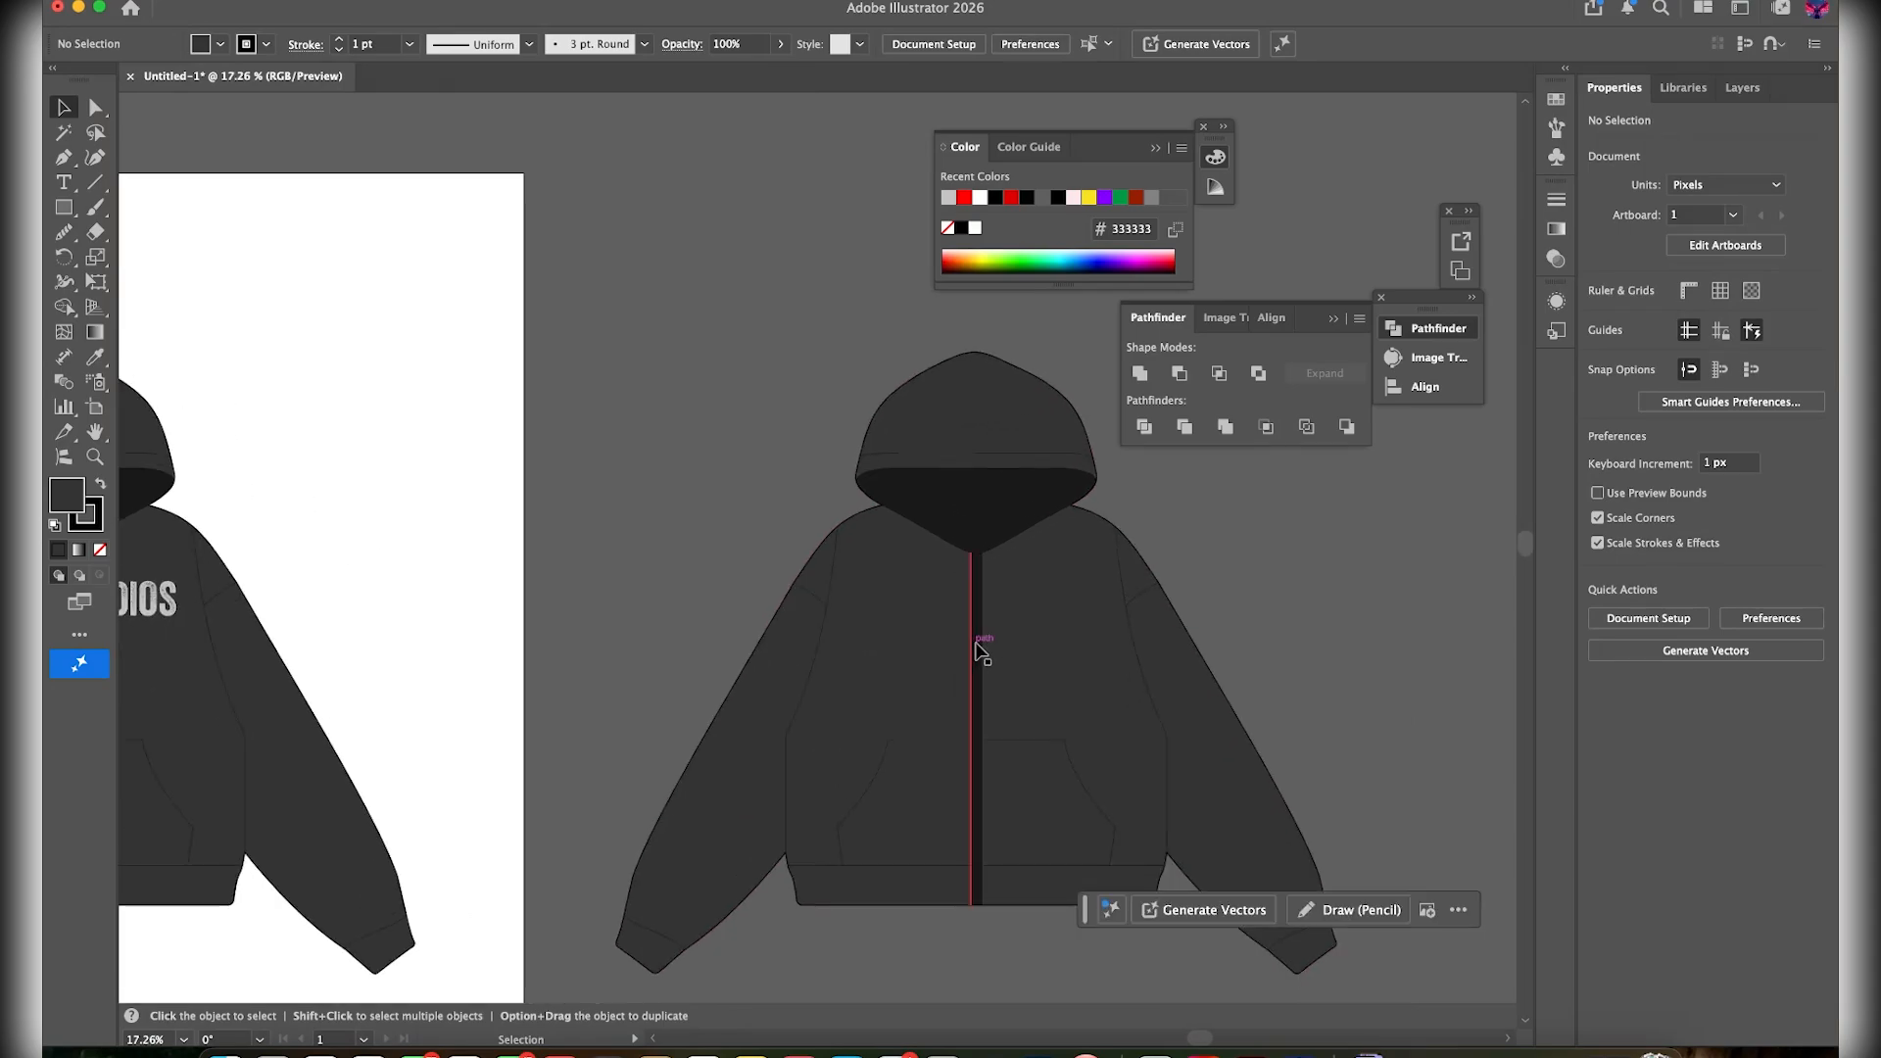
click(781, 627)
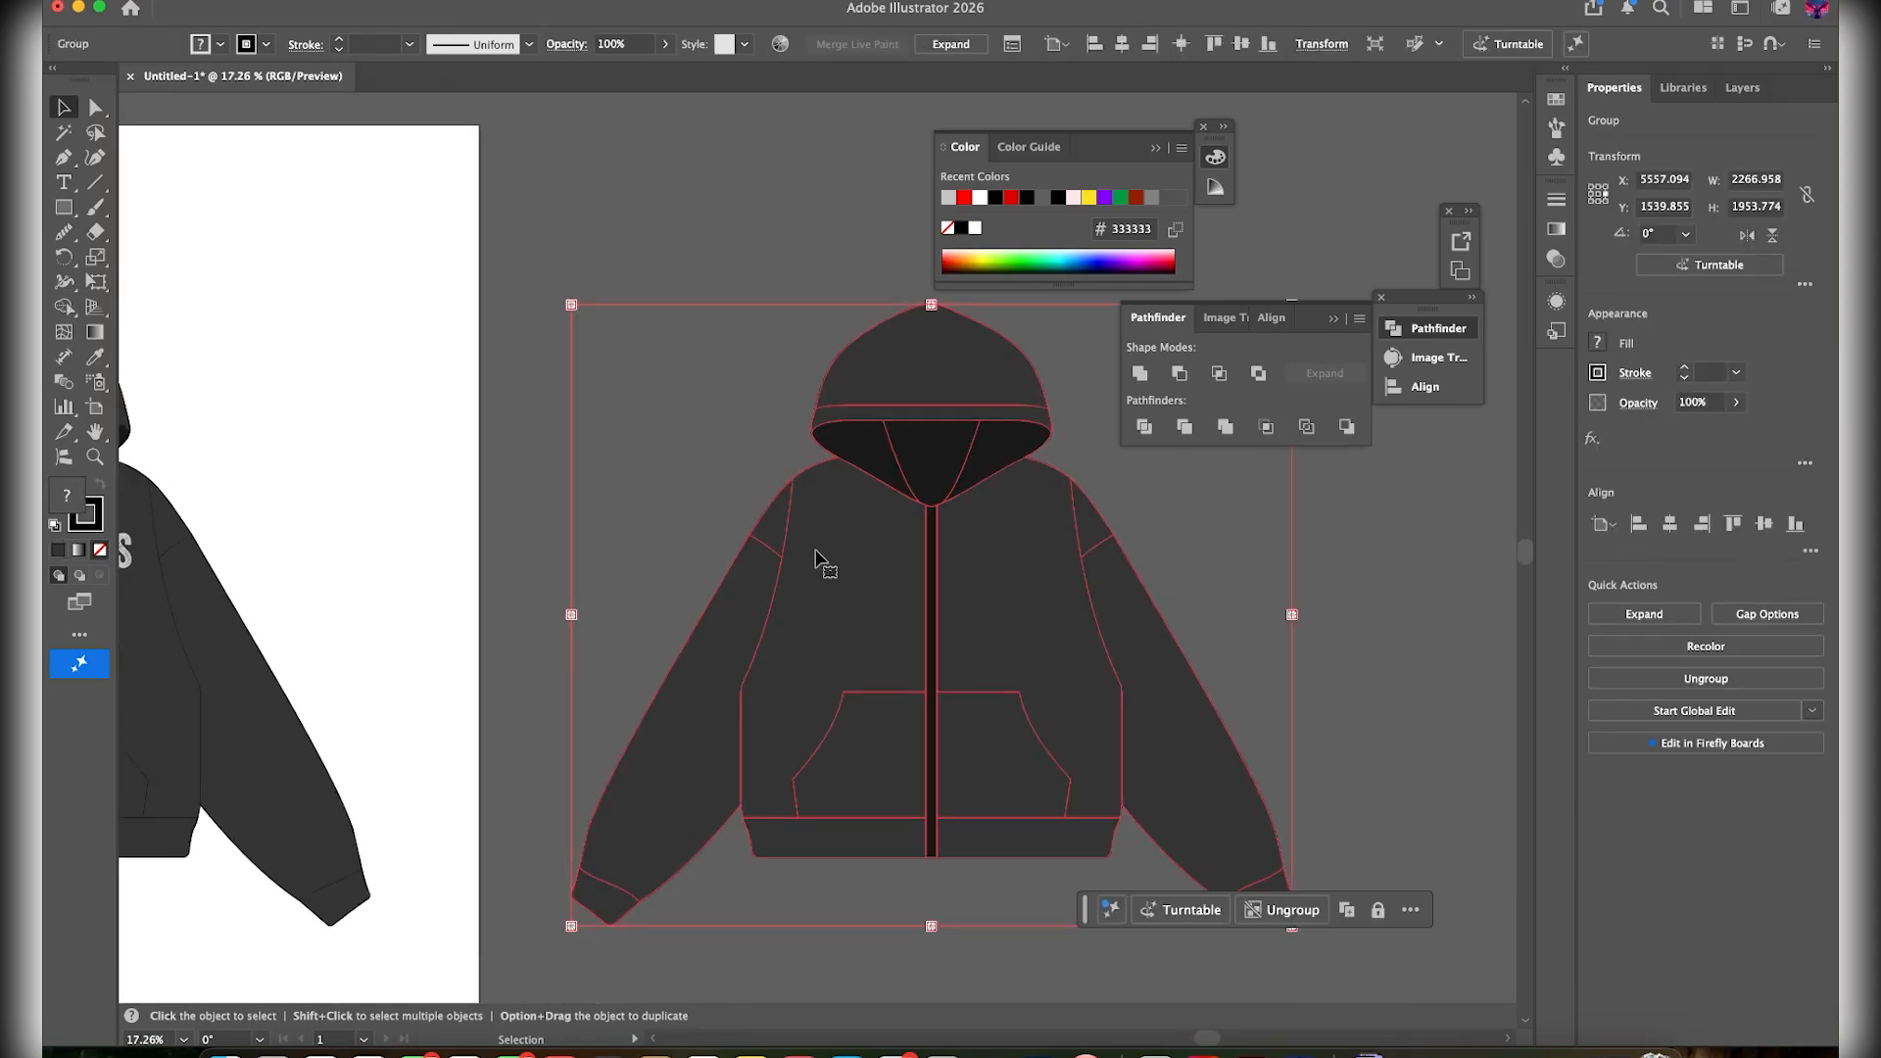
scroll(949, 542, right, 2)
scroll(949, 541, down, 1)
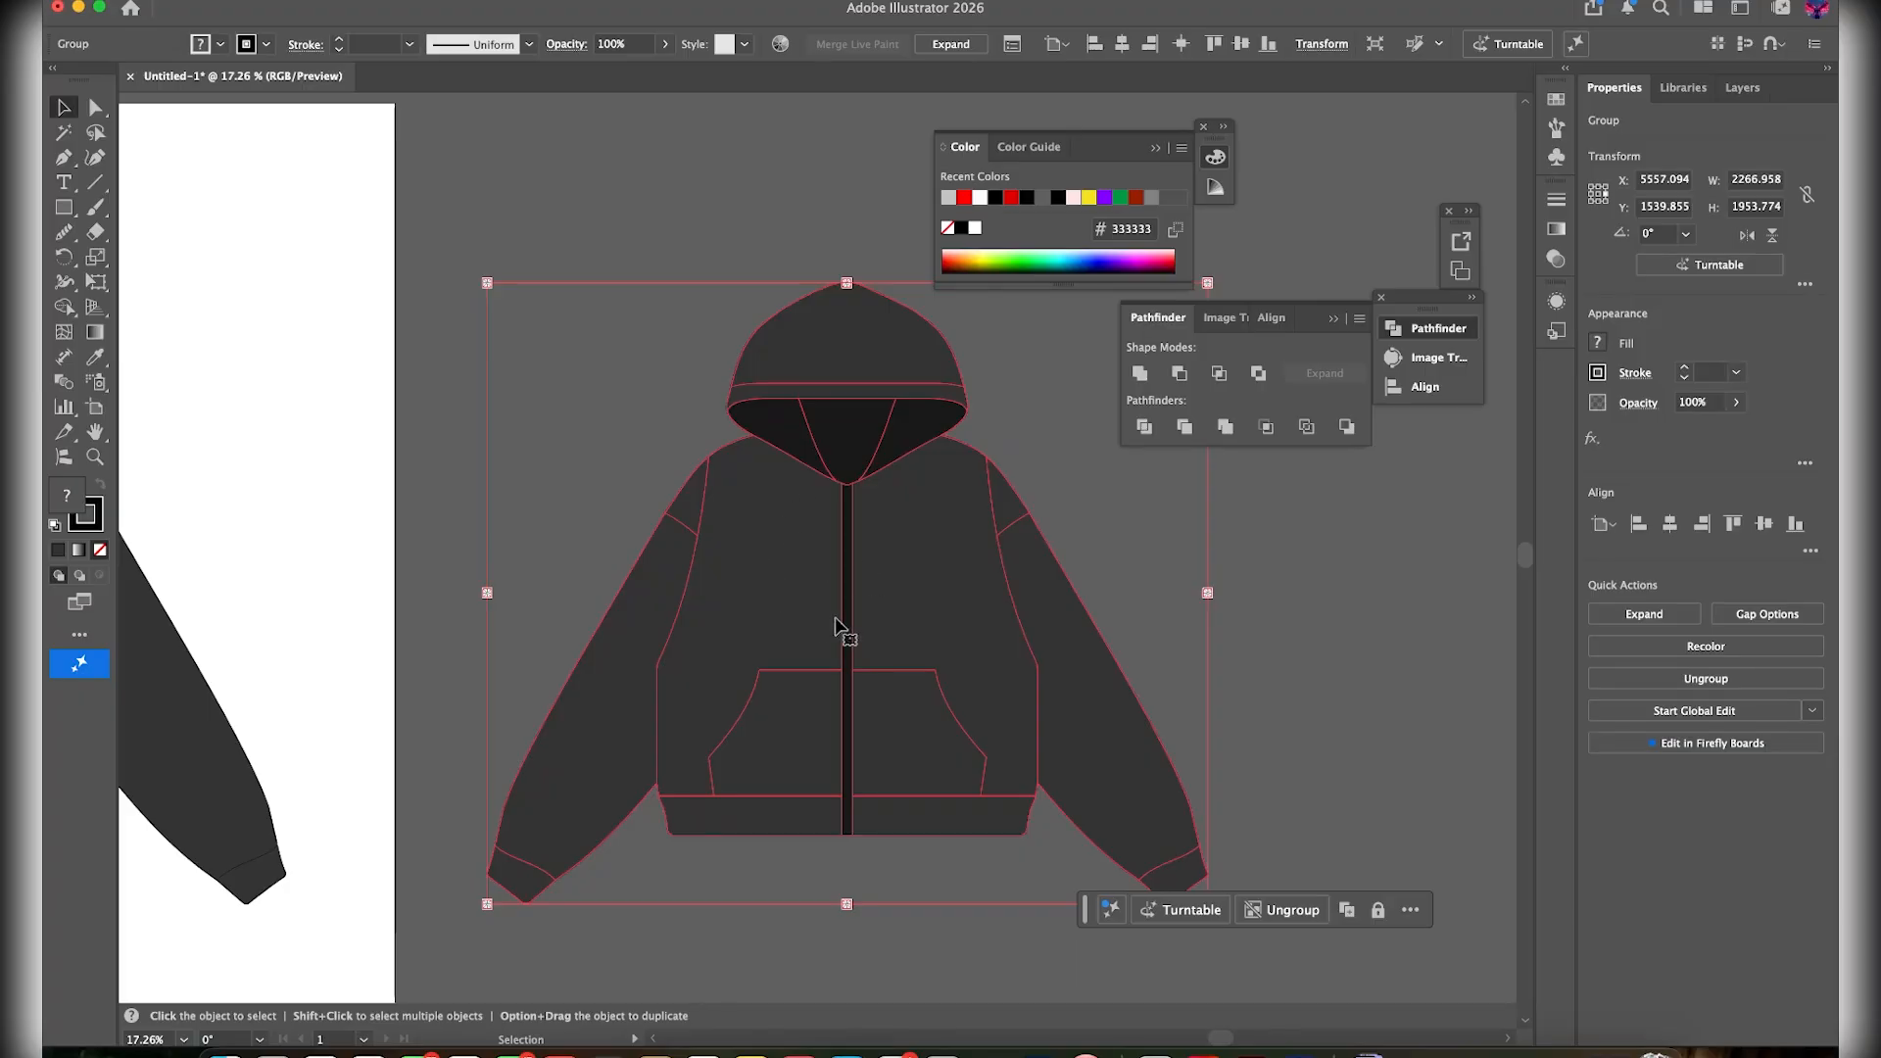
scroll(861, 621, right, 2)
scroll(861, 621, up, 1)
click(292, 0)
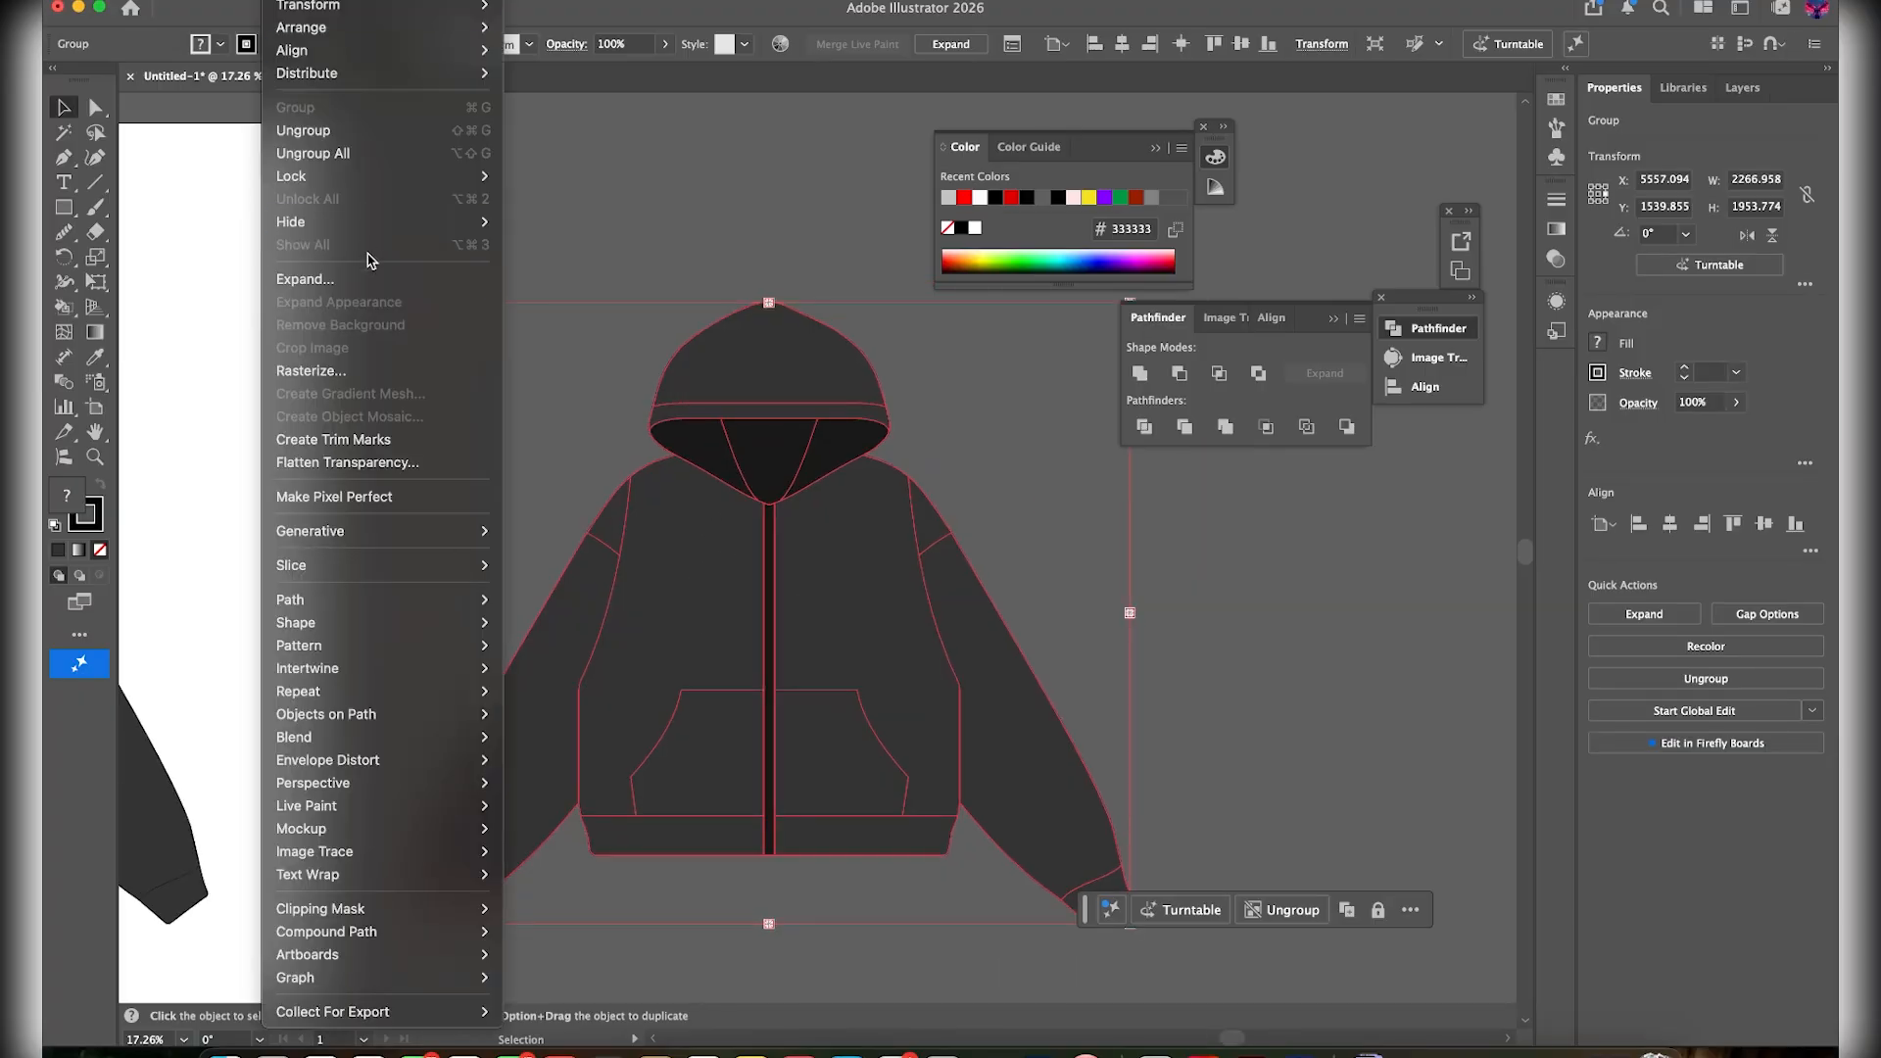
click(375, 280)
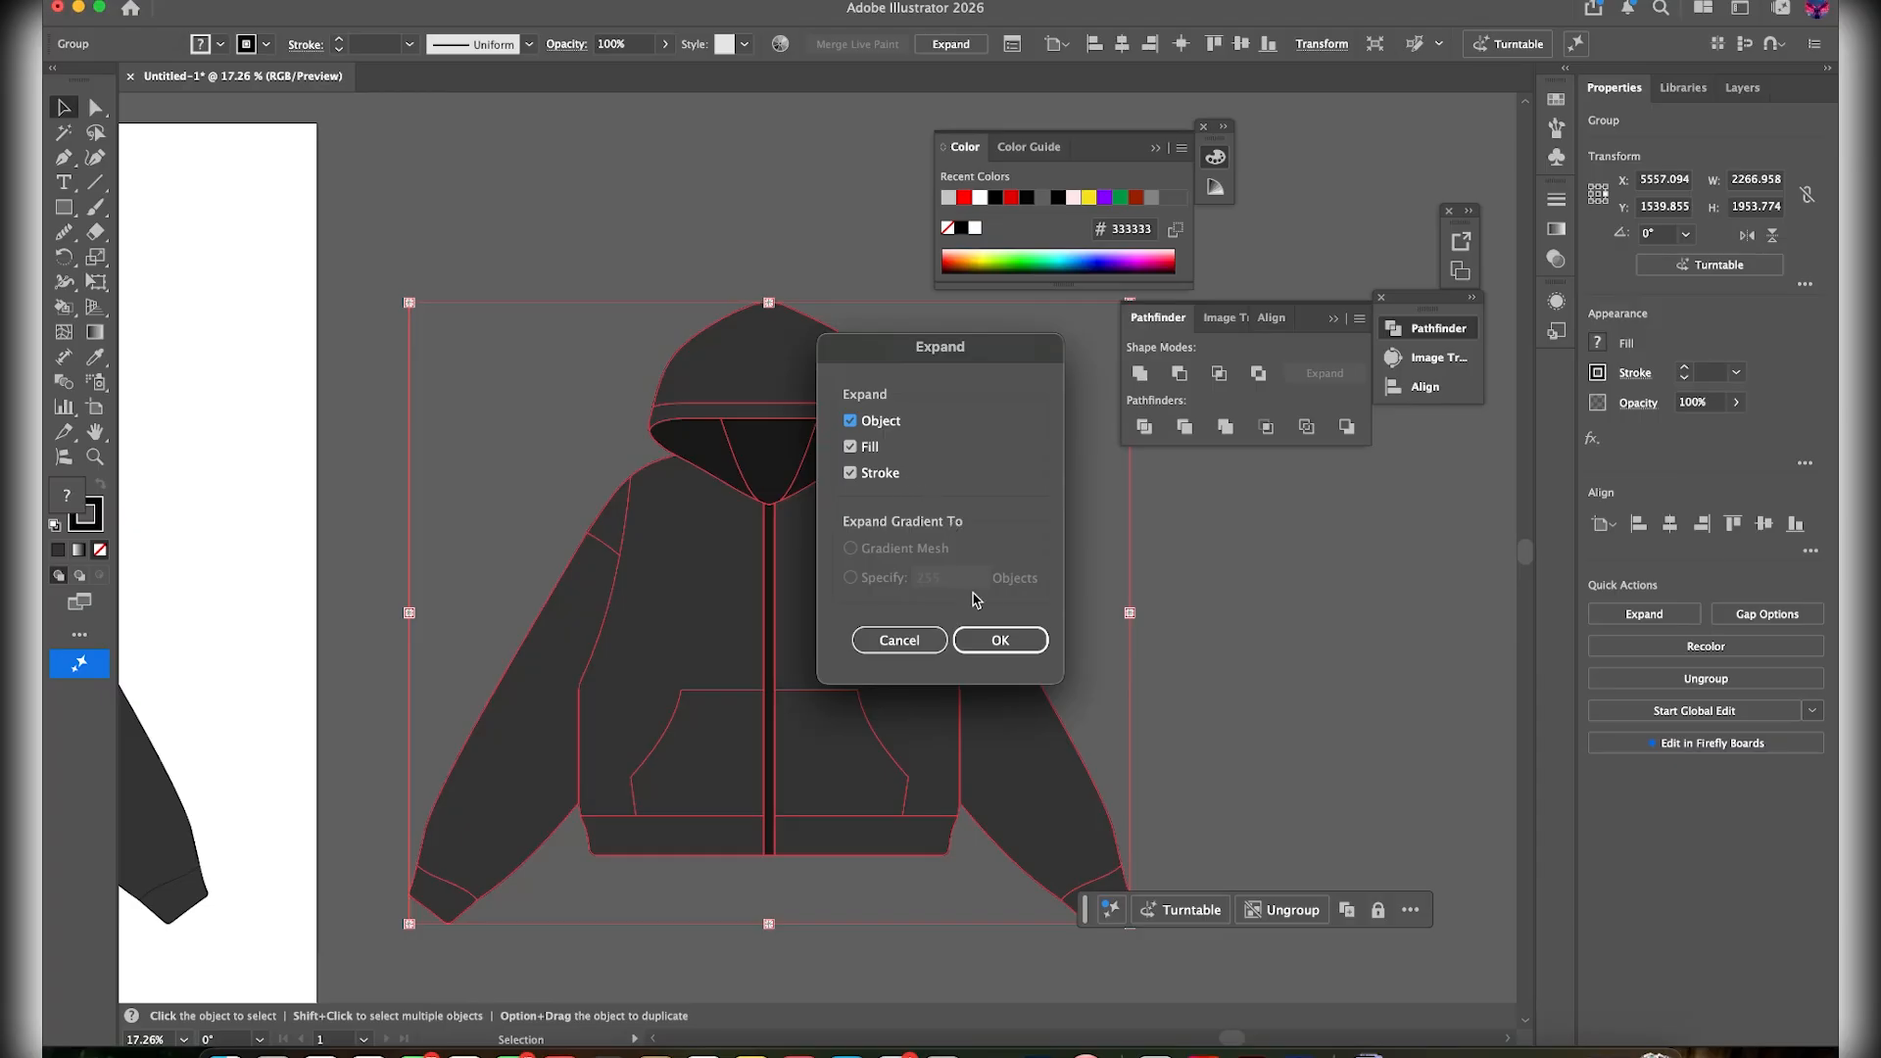
click(1005, 642)
Directly select the long sleeve panel on the wearer's left side and set its fill colour to #afafaf
click(1043, 529)
click(873, 567)
key(a)
click(1019, 609)
click(1019, 610)
scroll(931, 680, up, 5)
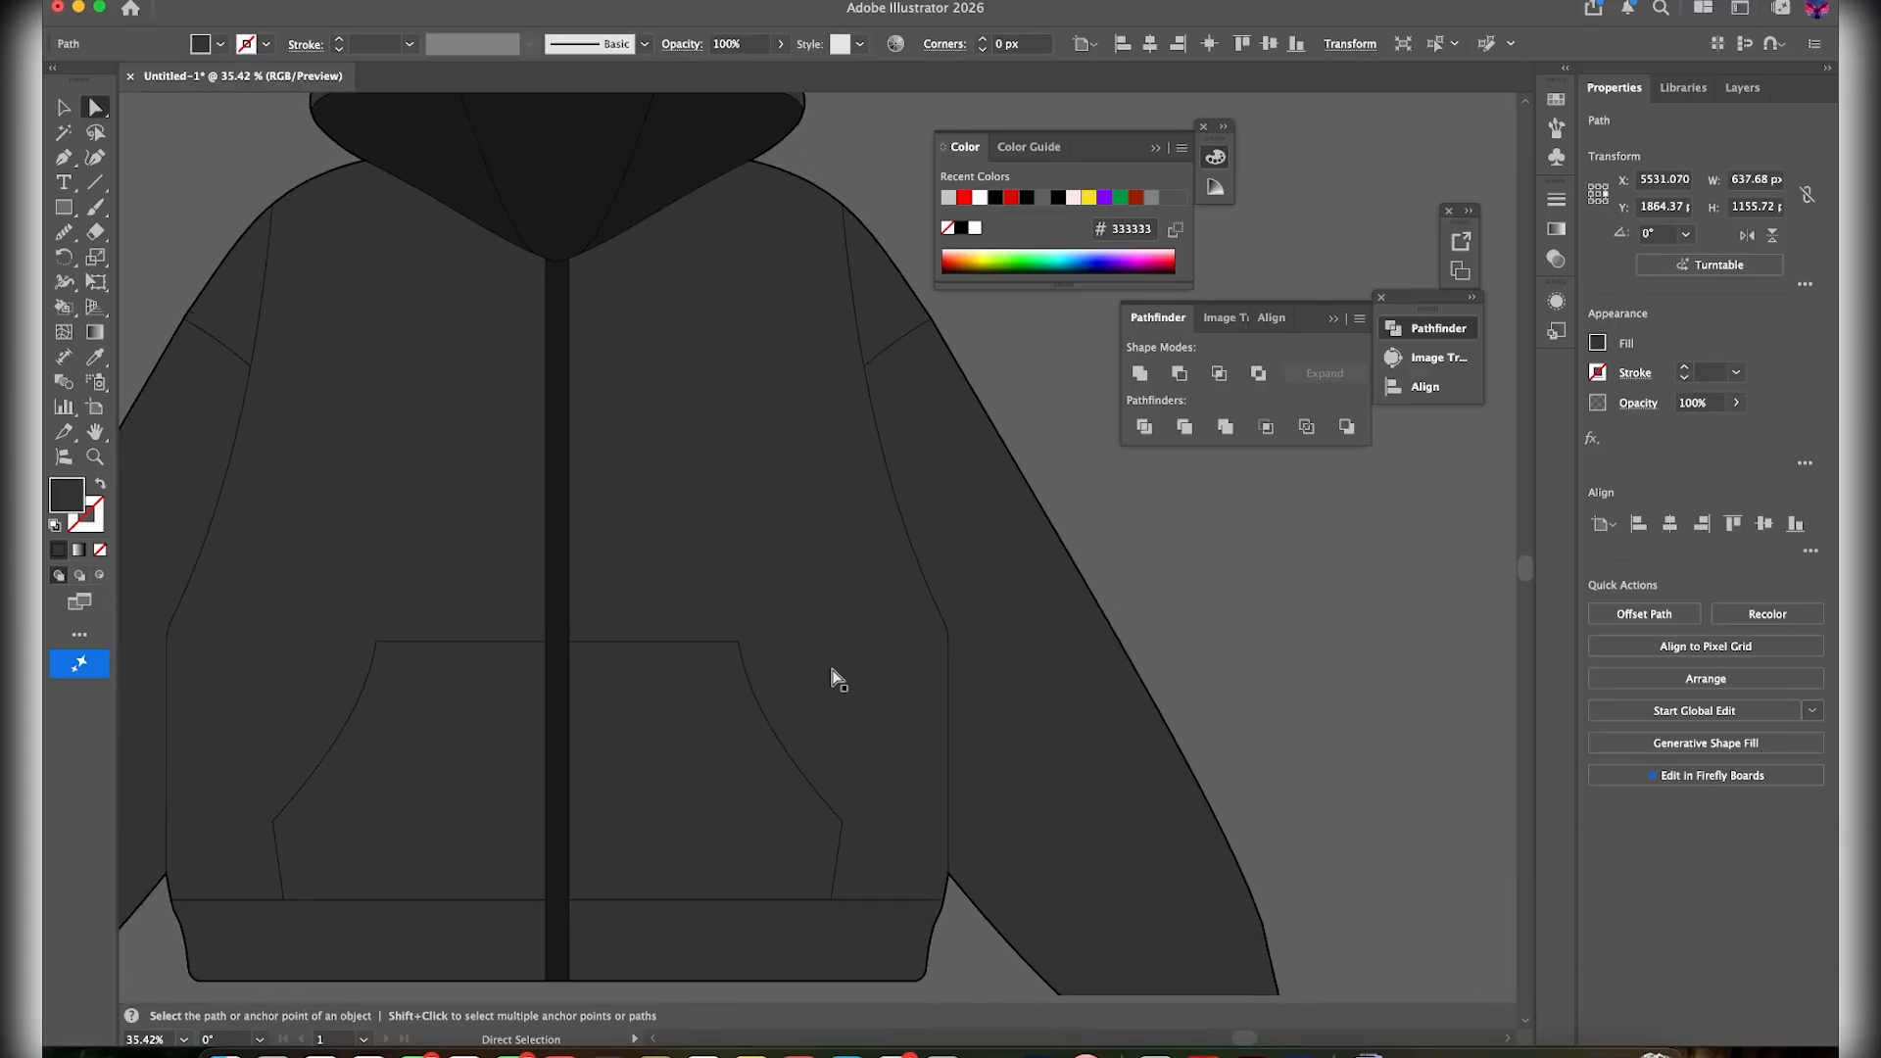
scroll(621, 505, down, 3)
scroll(621, 505, right, 2)
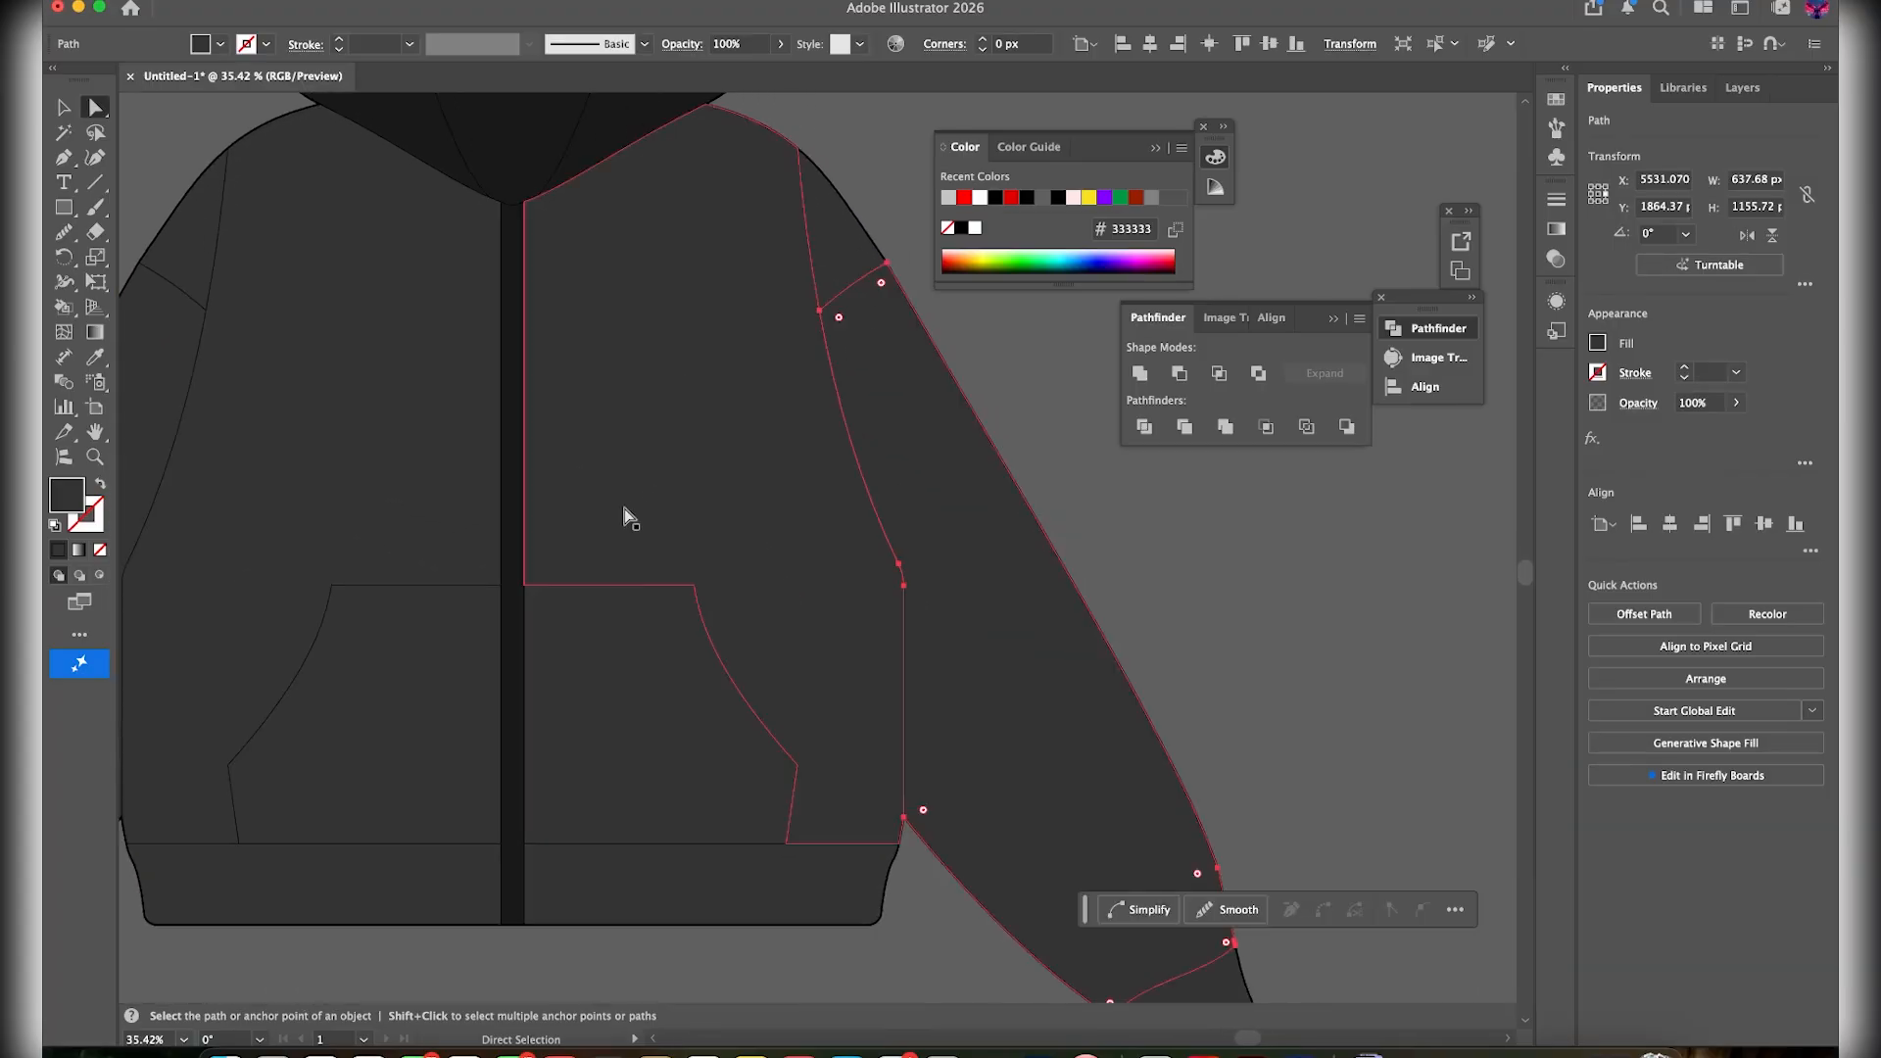
double_click(66, 496)
drag(1195, 445, 1118, 413)
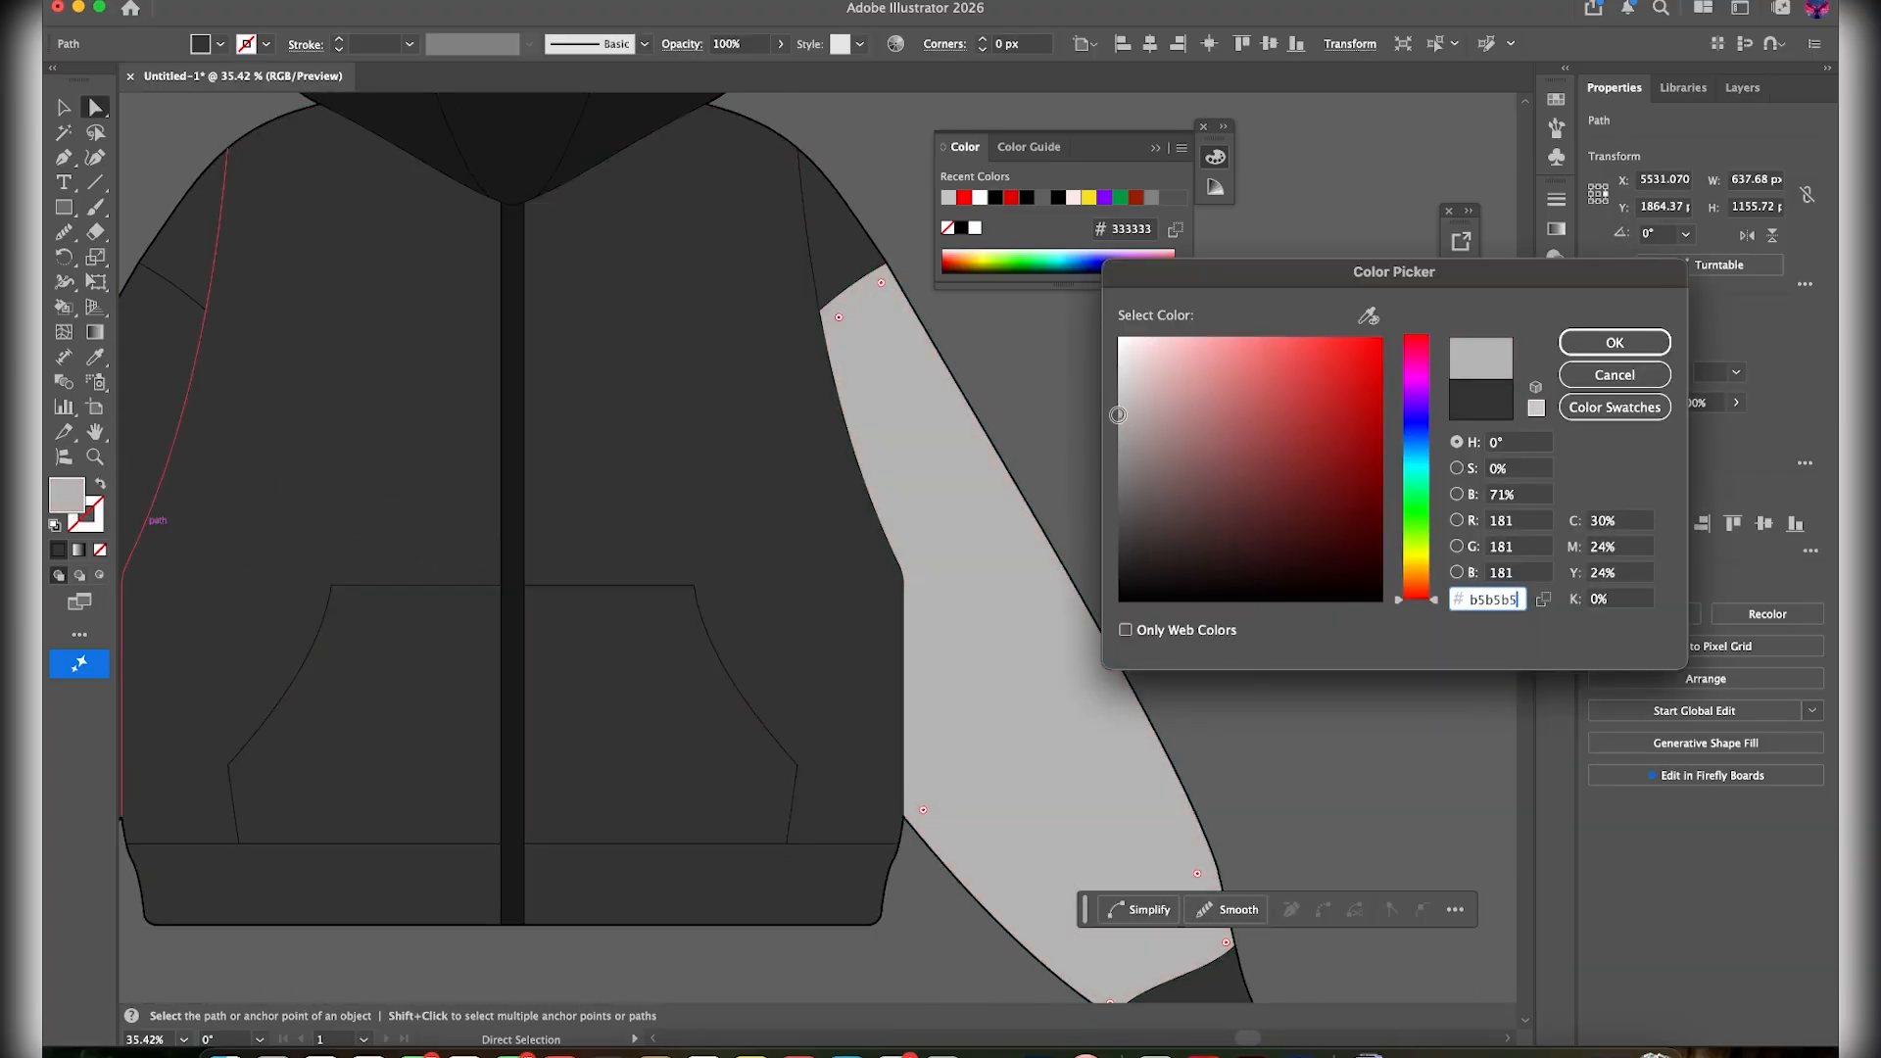
click(1615, 342)
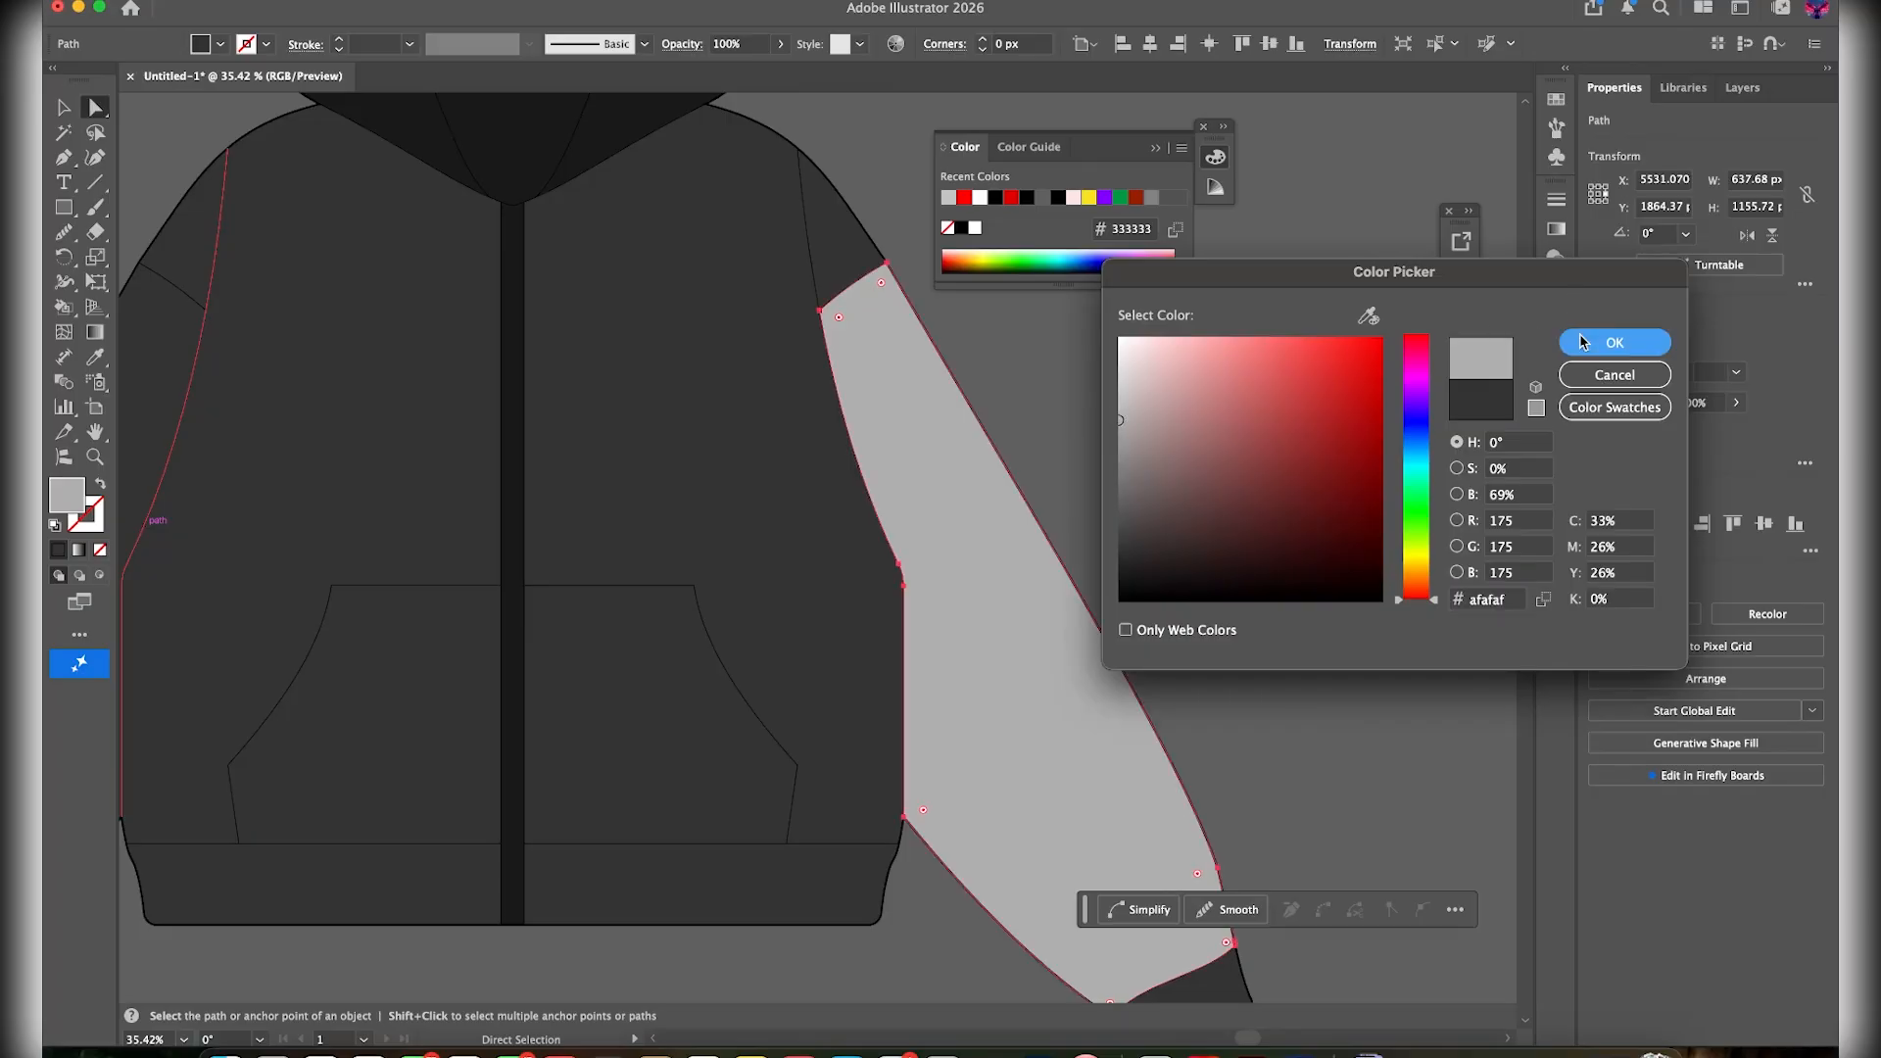
Match the shoulder panel above the light grey sleeve to that sleeve's colour with the Eyedropper
click(845, 253)
key(i)
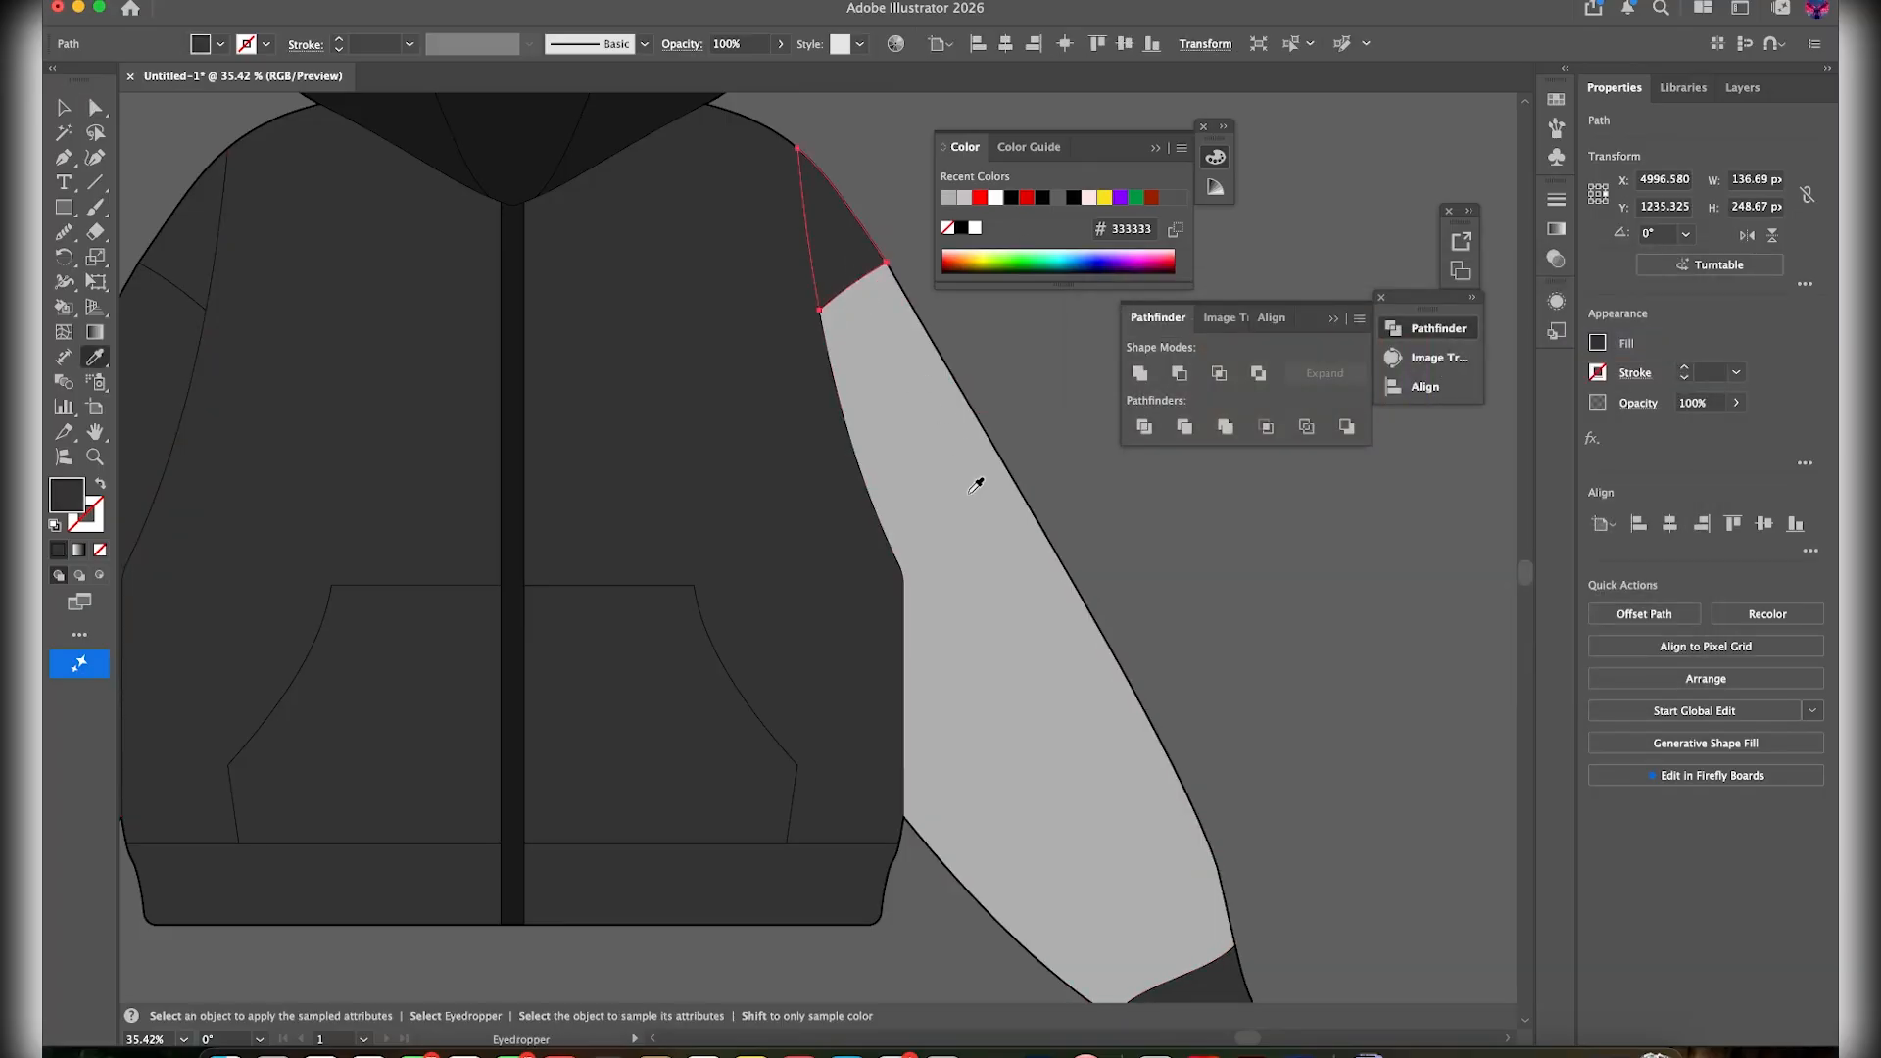
click(974, 481)
Select the opposite sleeve with its shoulder panel and apply the light grey sampled from the finished sleeve
scroll(871, 489, left, 5)
scroll(840, 535, left, 5)
key(a)
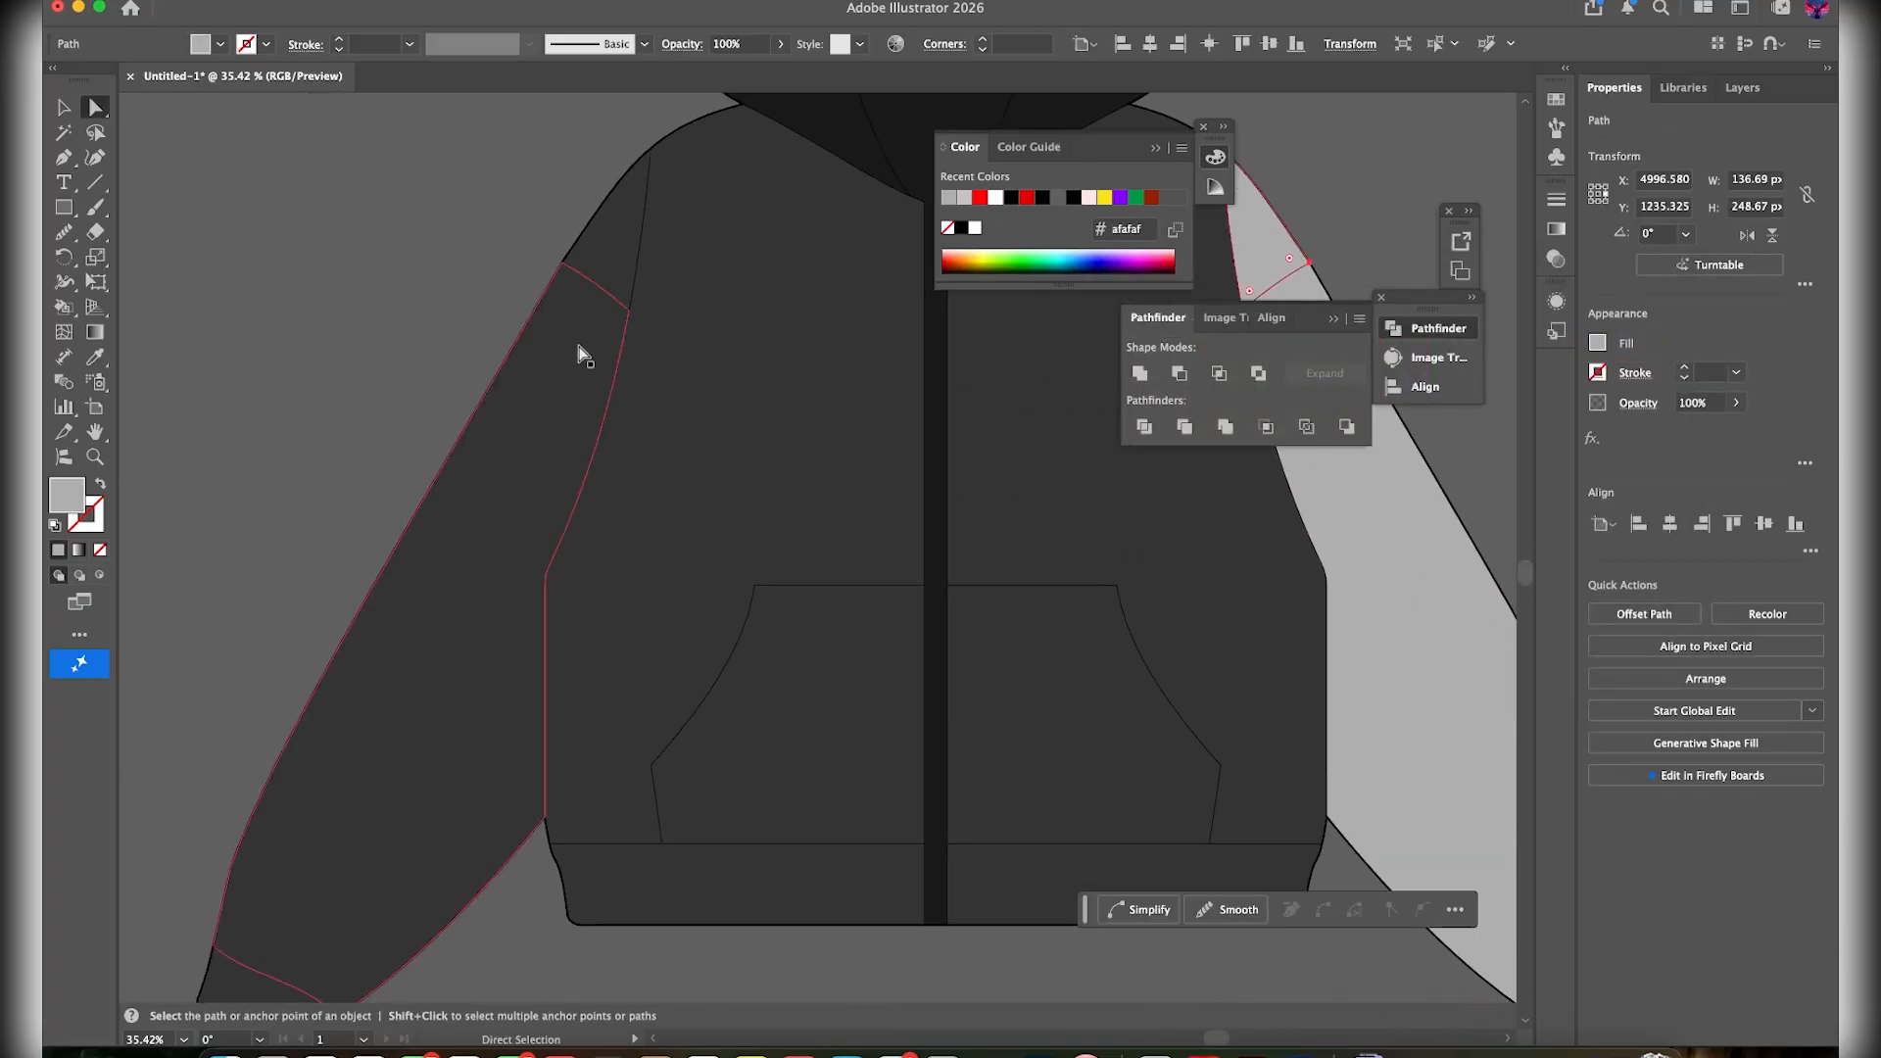
click(597, 241)
shift+click(551, 415)
key(i)
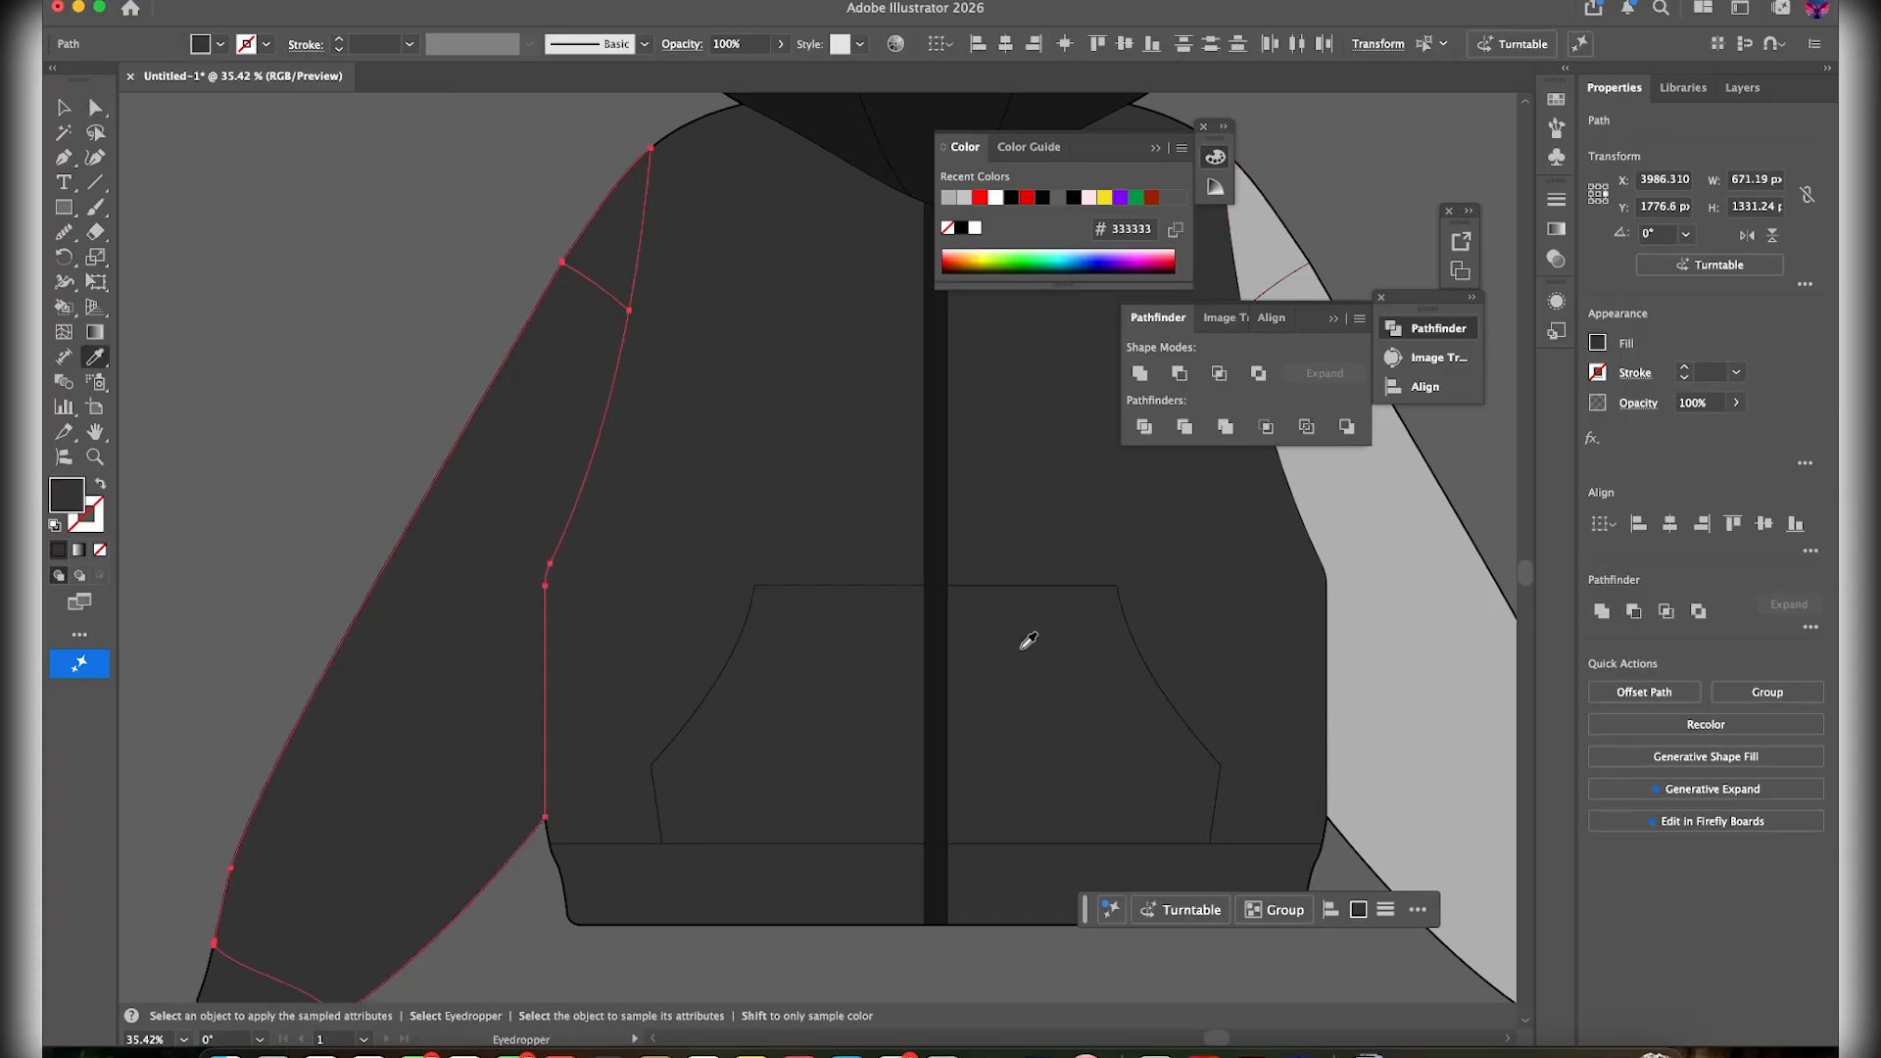
scroll(1032, 638, right, 5)
click(1004, 635)
key(v)
click(1142, 526)
Rotate the black BRAND STUDIOS lettering to about 59° to follow the slope of the sleeve on the wearer's right
scroll(996, 525, left, 4)
scroll(996, 525, down, 5)
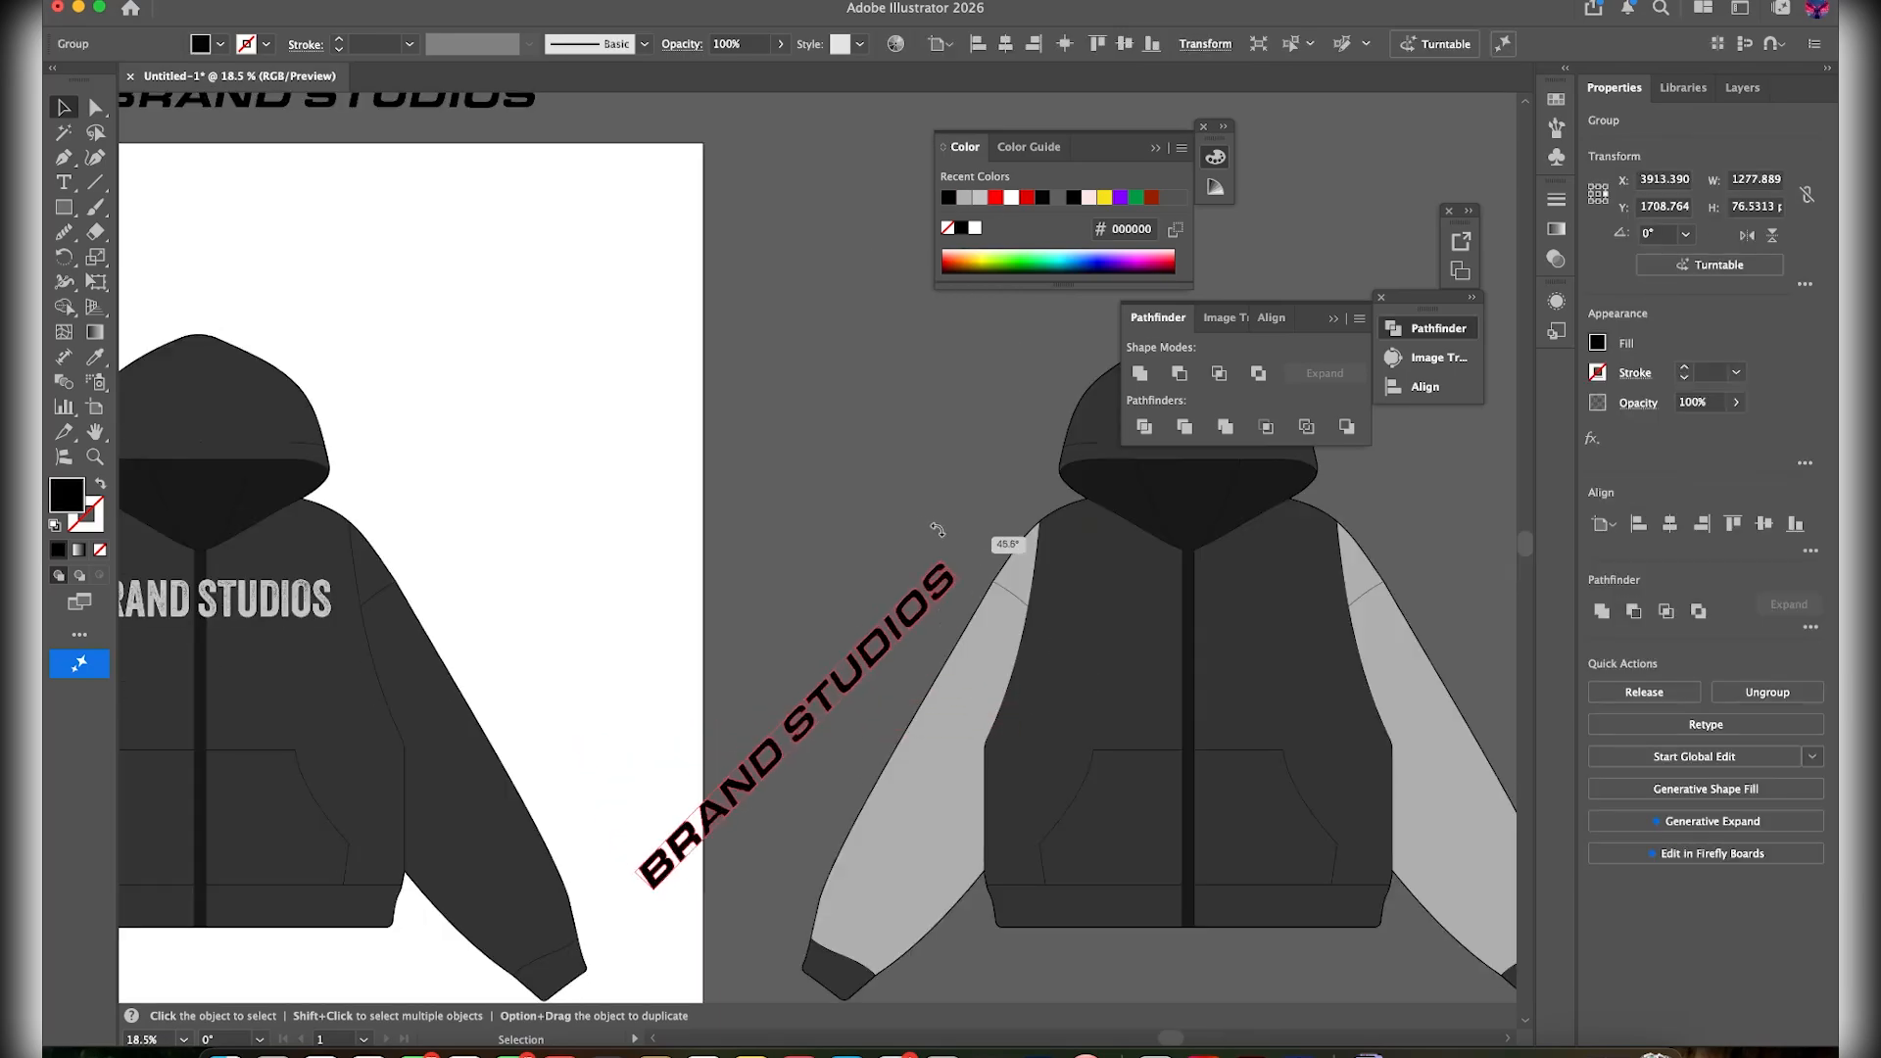
drag(965, 548, 963, 676)
scroll(962, 672, up, 5)
scroll(964, 674, down, 3)
scroll(964, 674, right, 3)
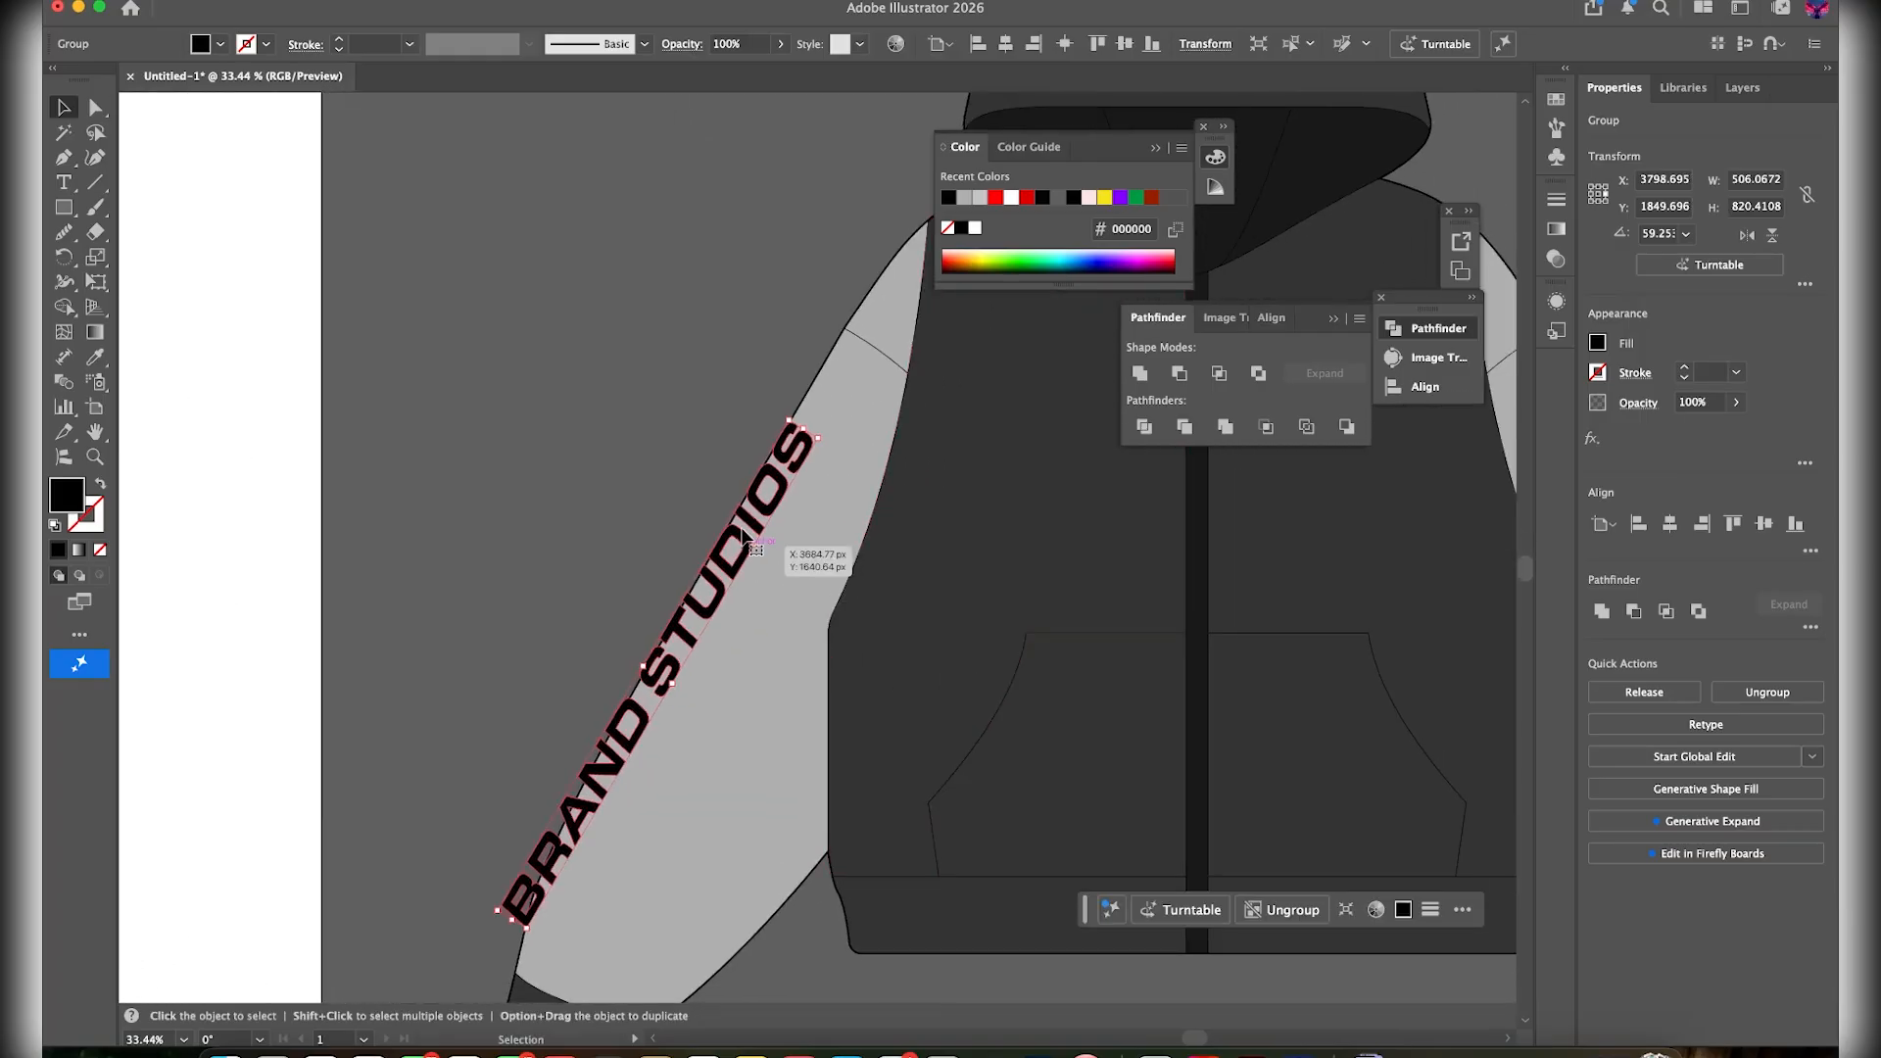
Move the BRAND STUDIOS lettering onto the sleeve and enlarge it so that it overlaps the sleeve's outer edge
drag(746, 544, 785, 498)
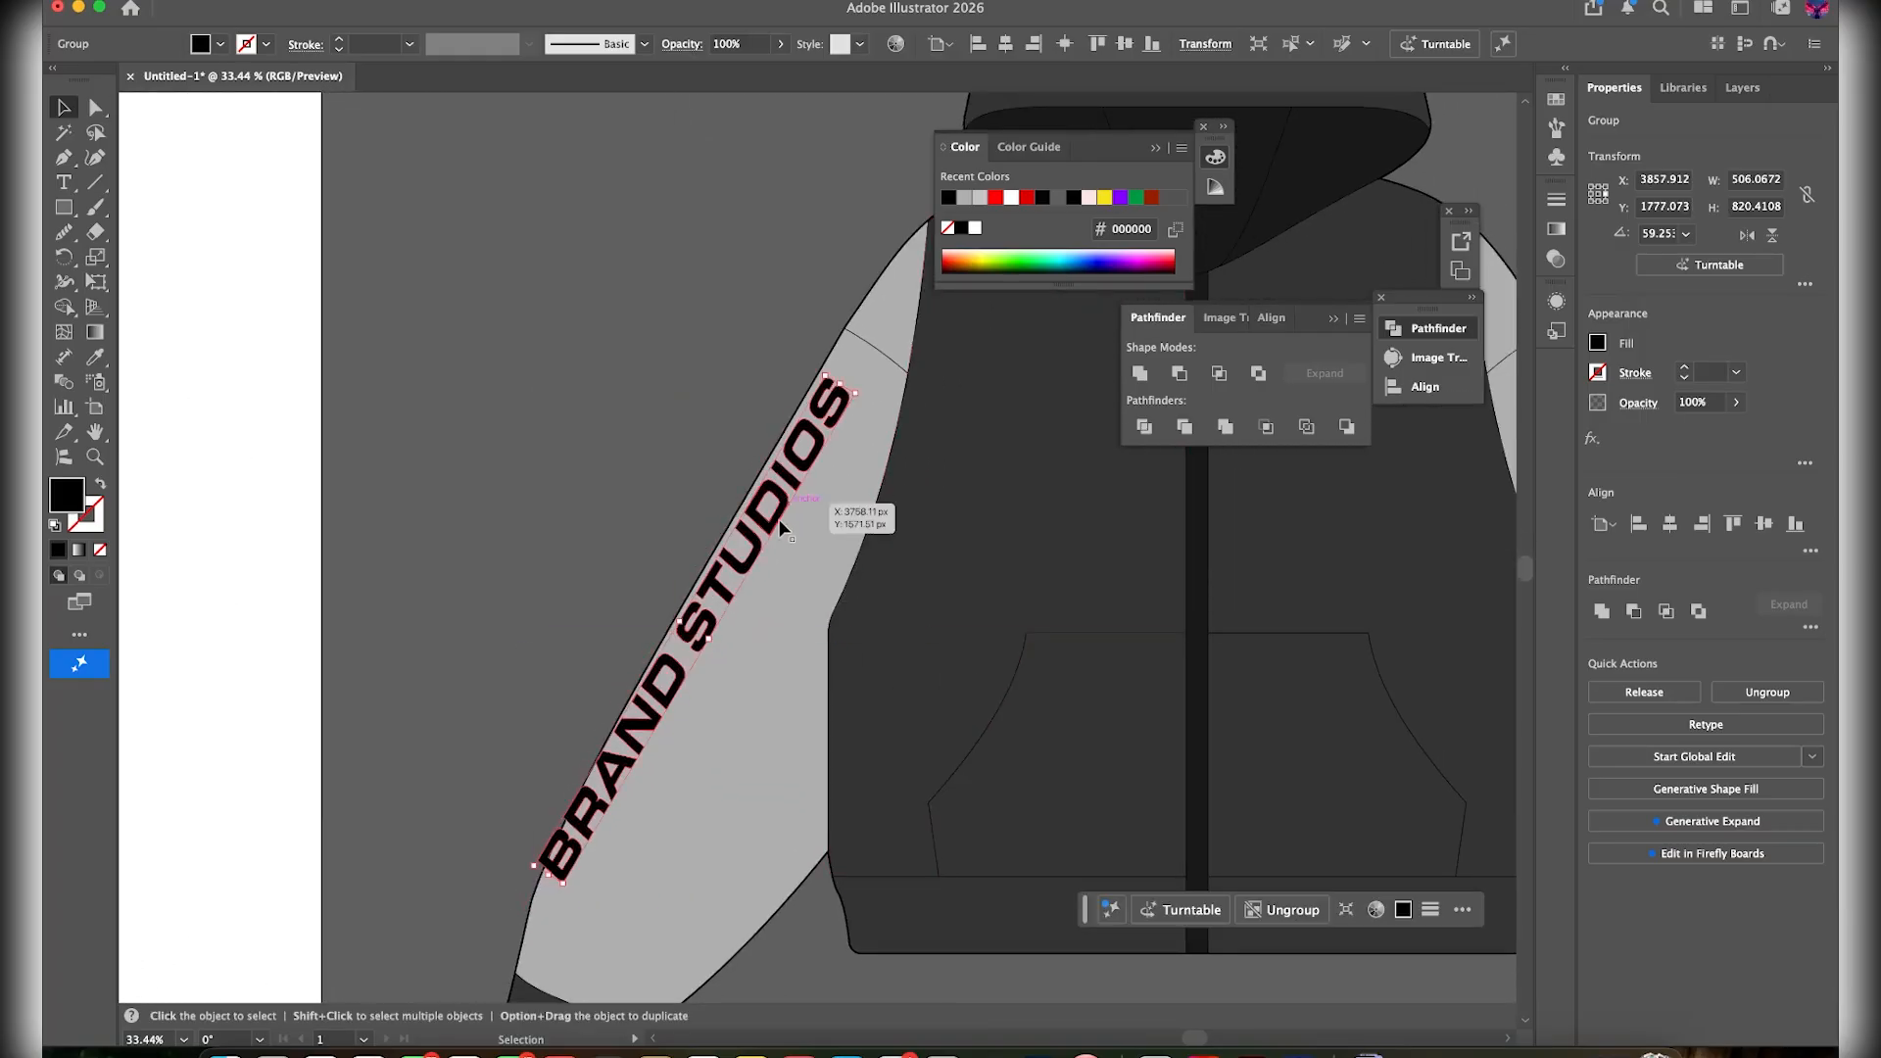
drag(570, 881, 543, 929)
drag(768, 493, 770, 472)
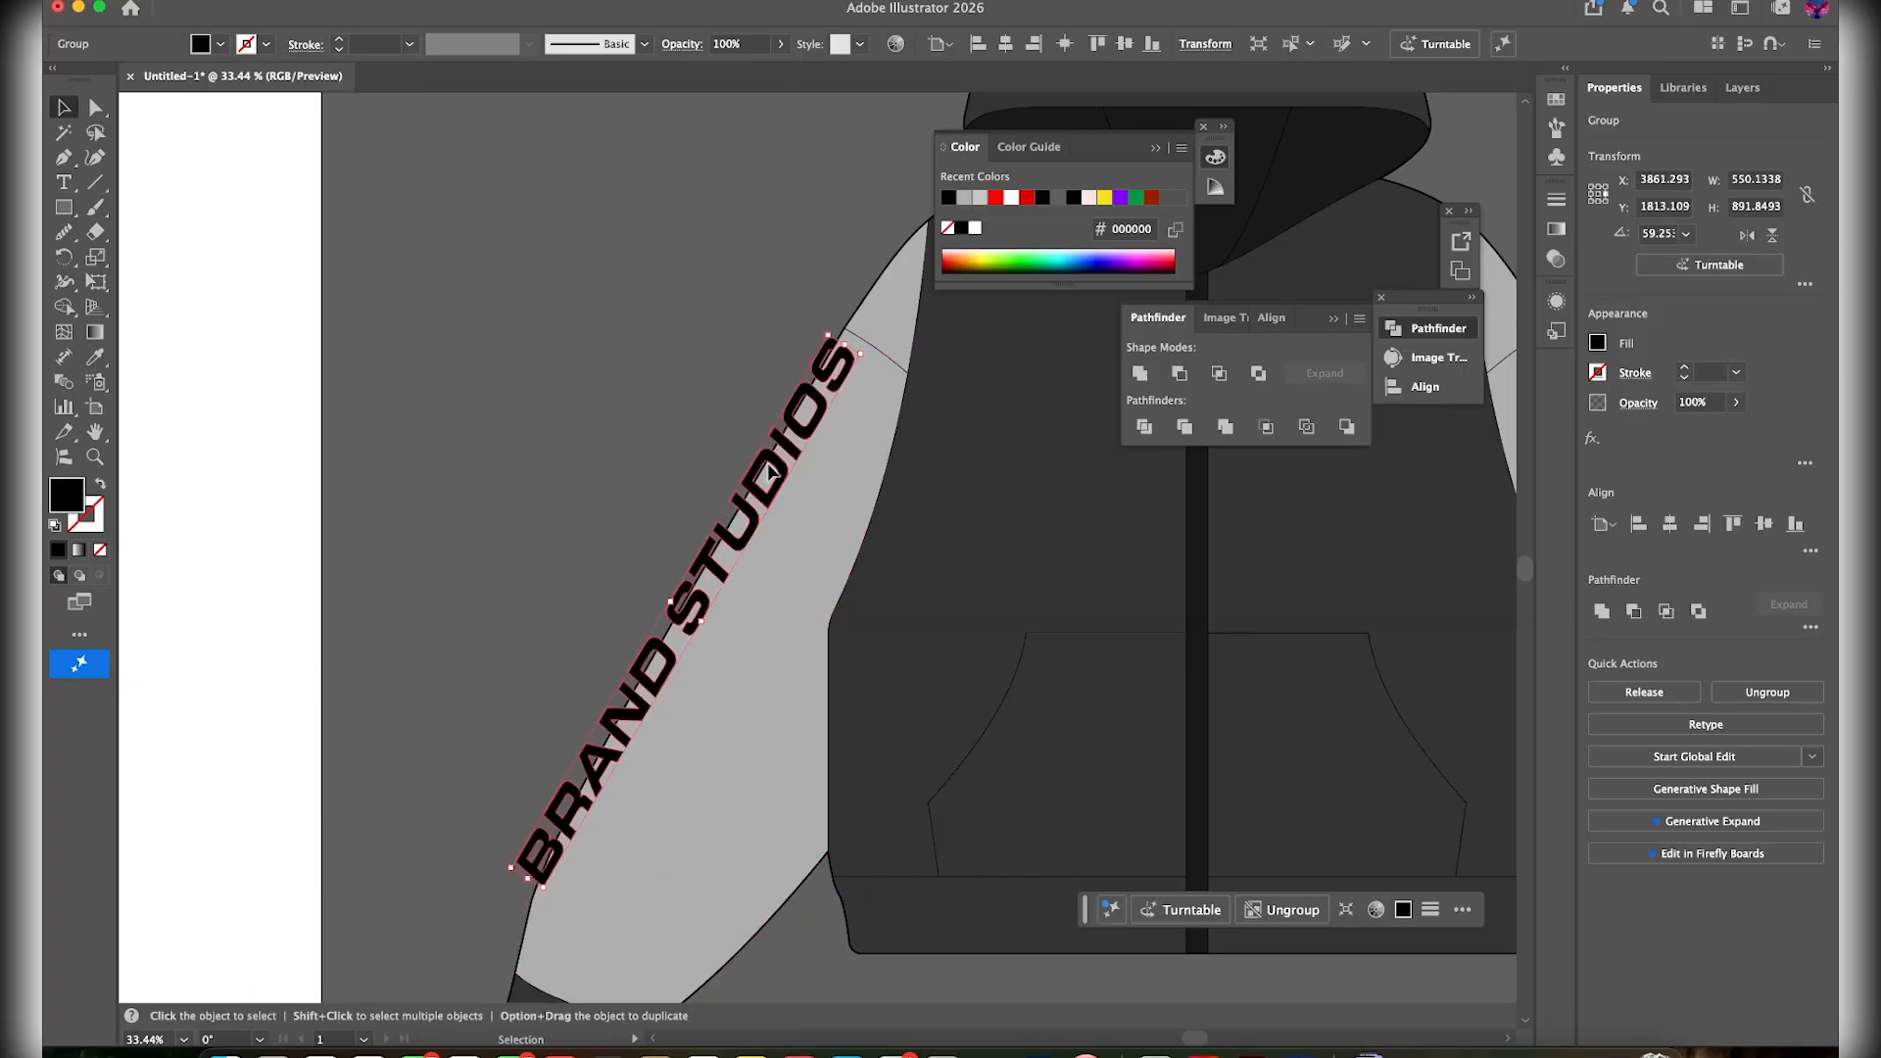
drag(500, 860, 507, 877)
Select the lettering with the hoodie and remove the letter parts outside the sleeve's edge using the Shape Builder
click(795, 292)
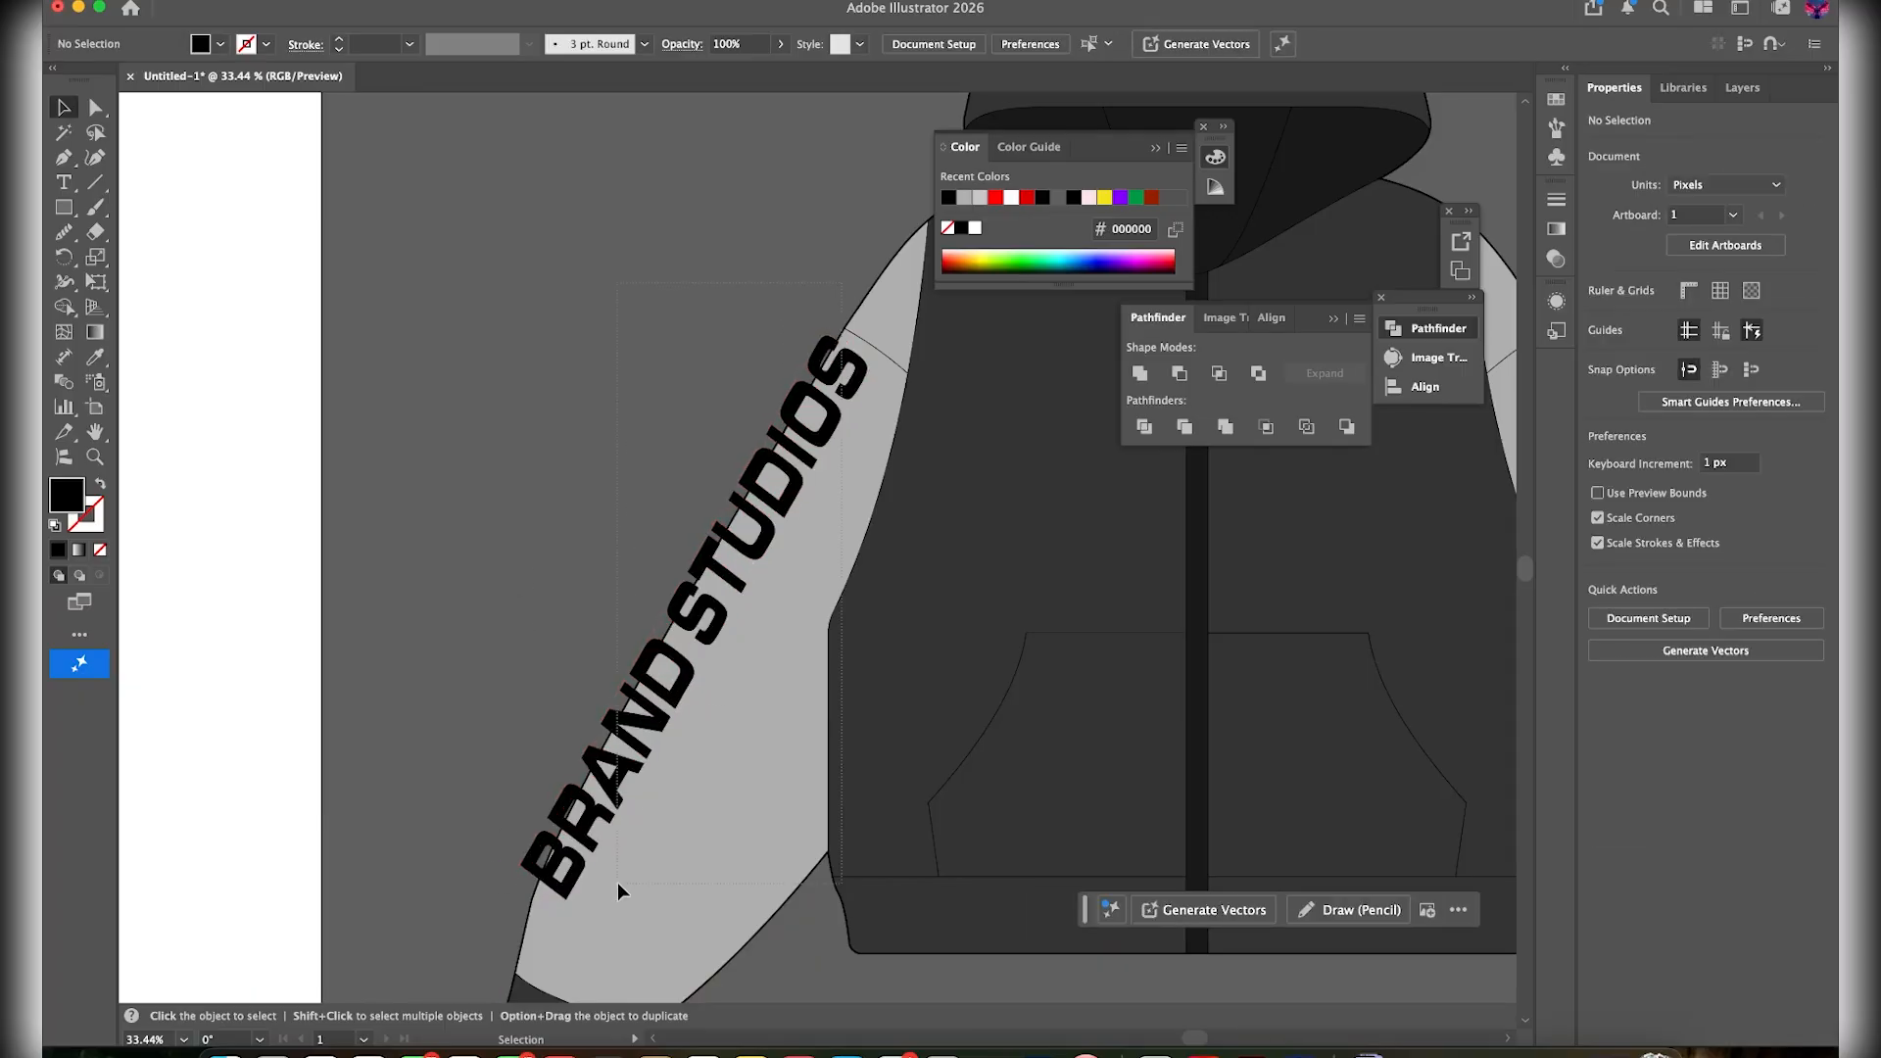
click(524, 945)
key(shift+m)
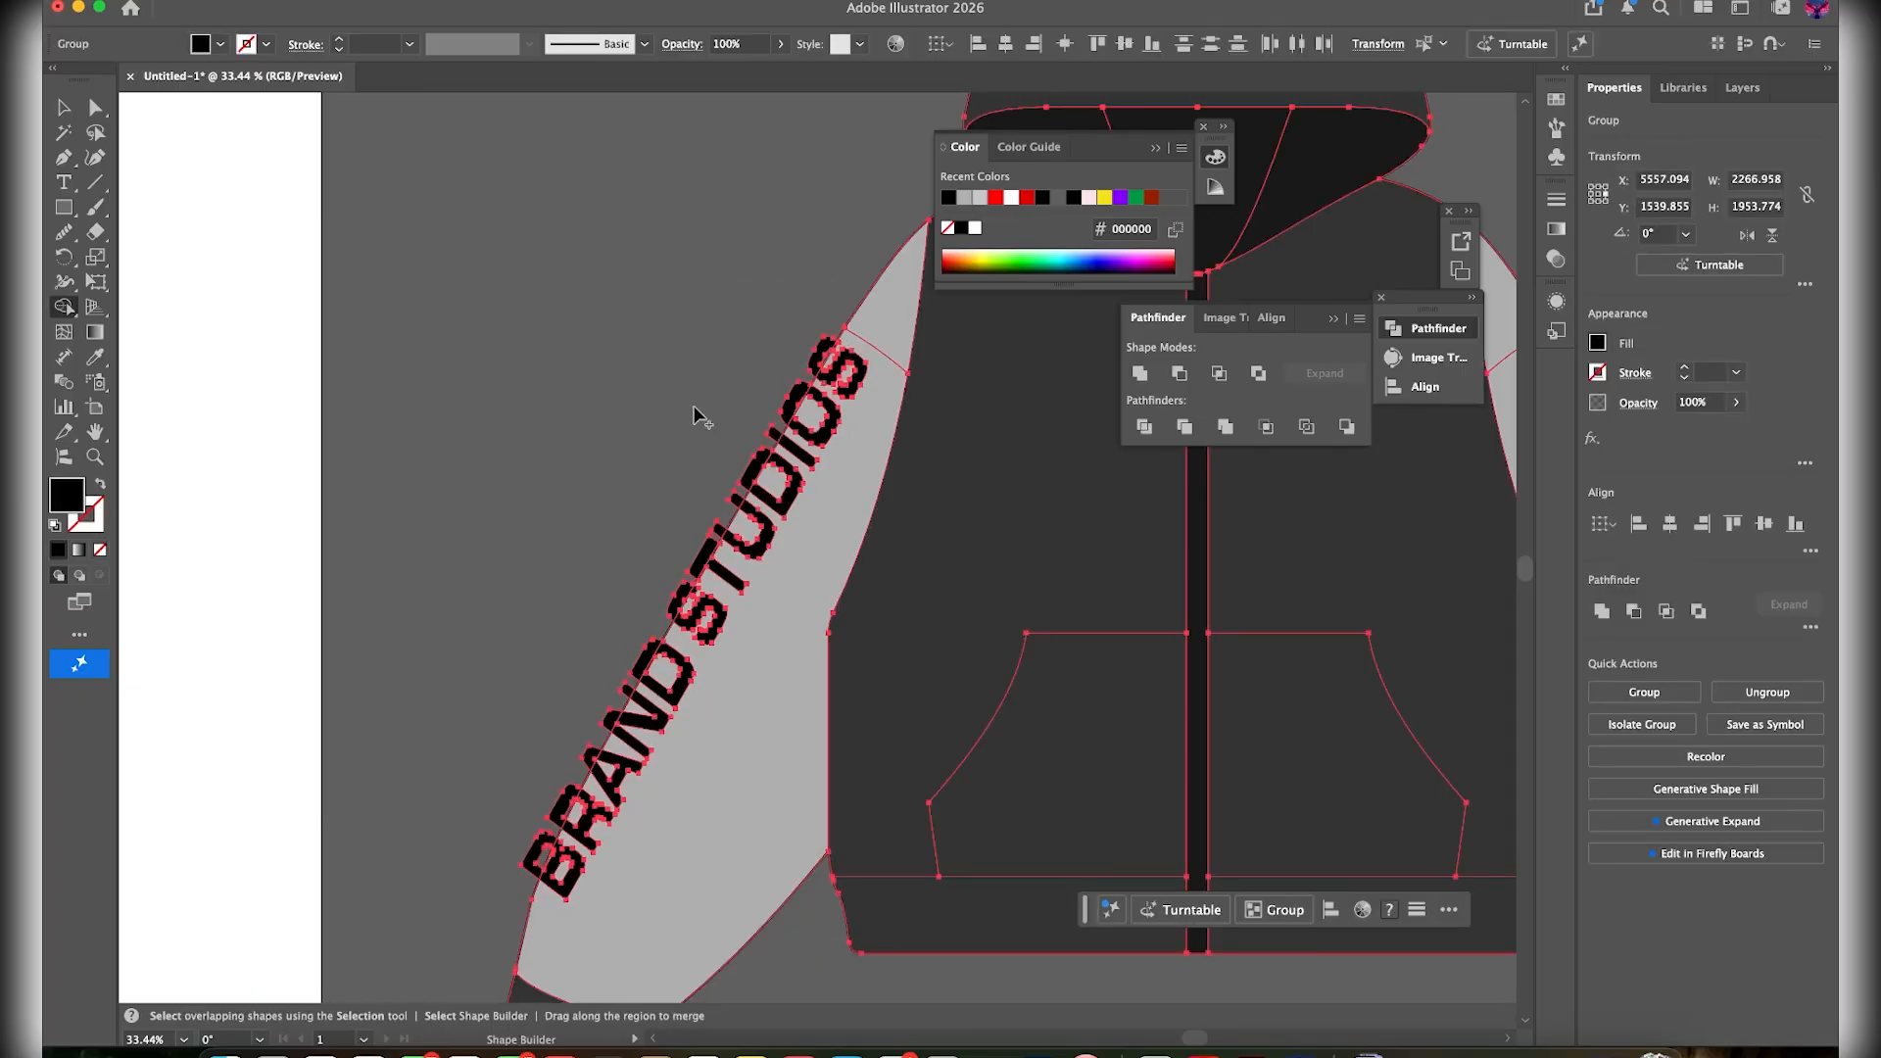
scroll(696, 415, up, 3)
scroll(784, 461, down, 3)
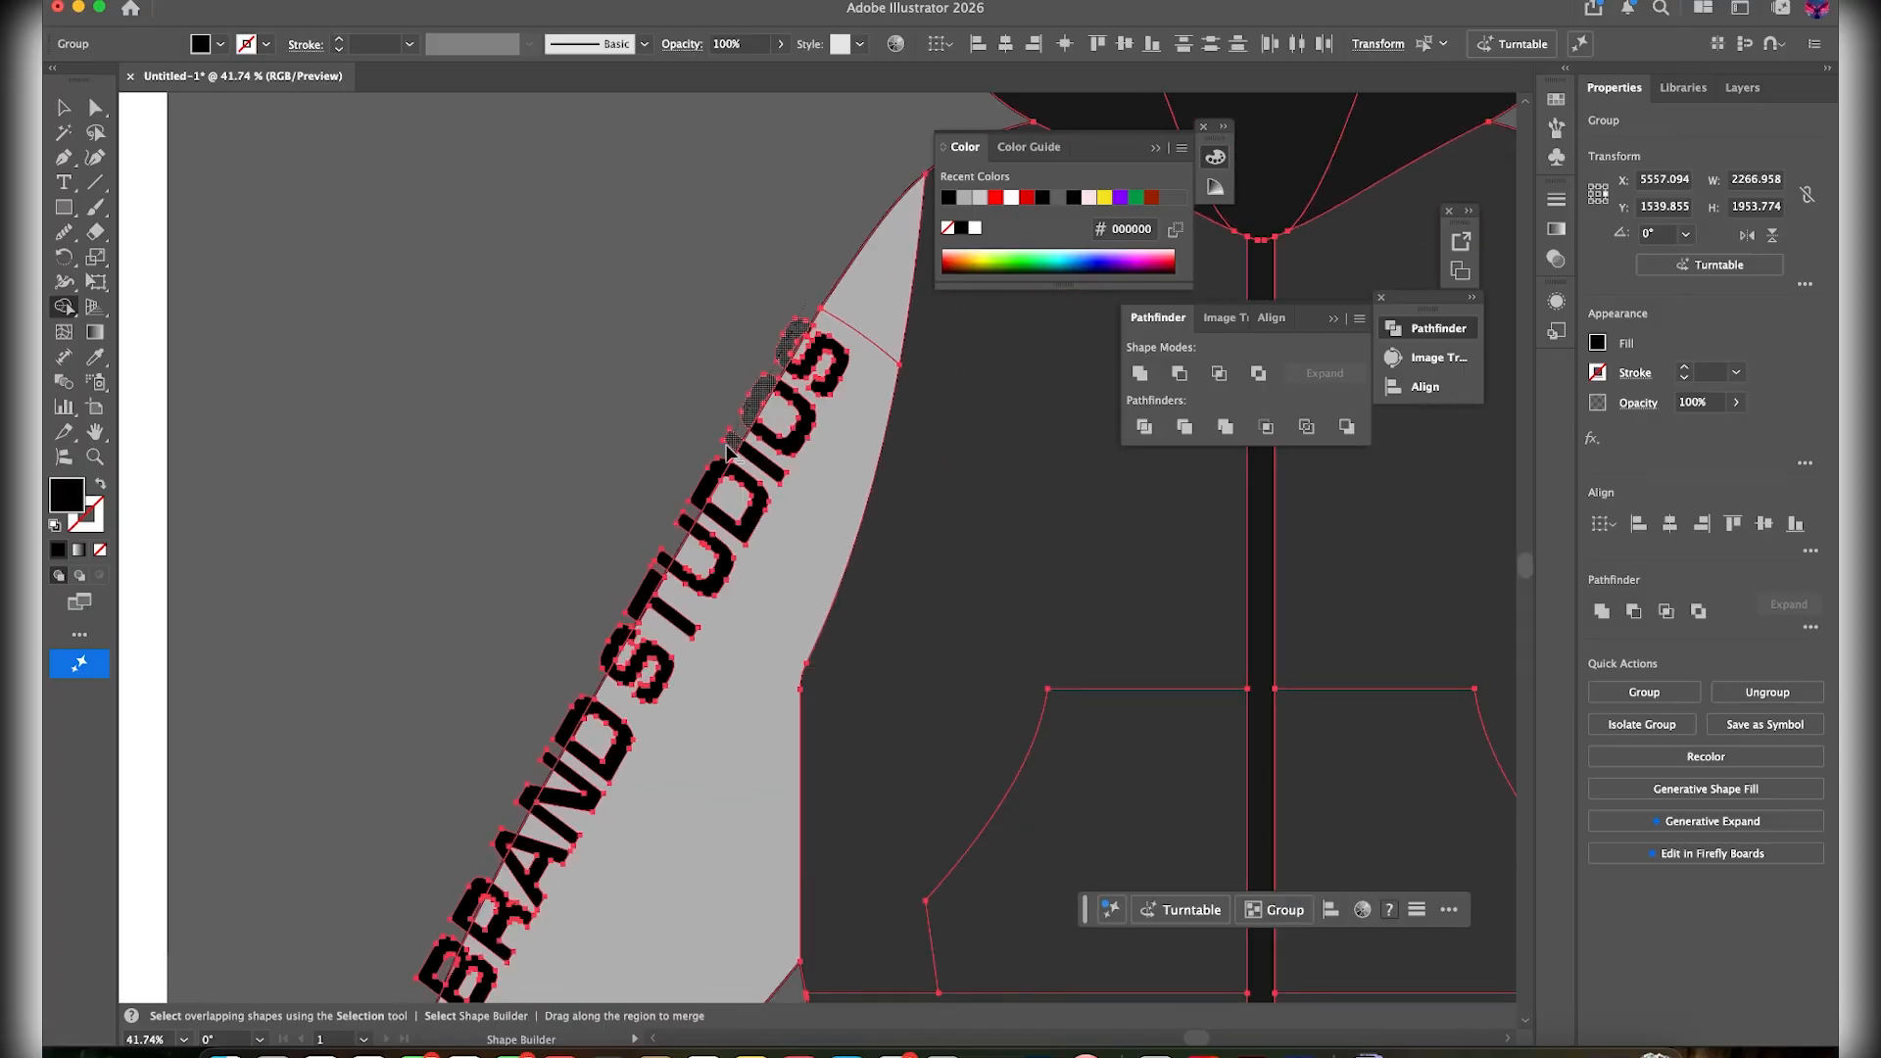
drag(703, 487, 702, 489)
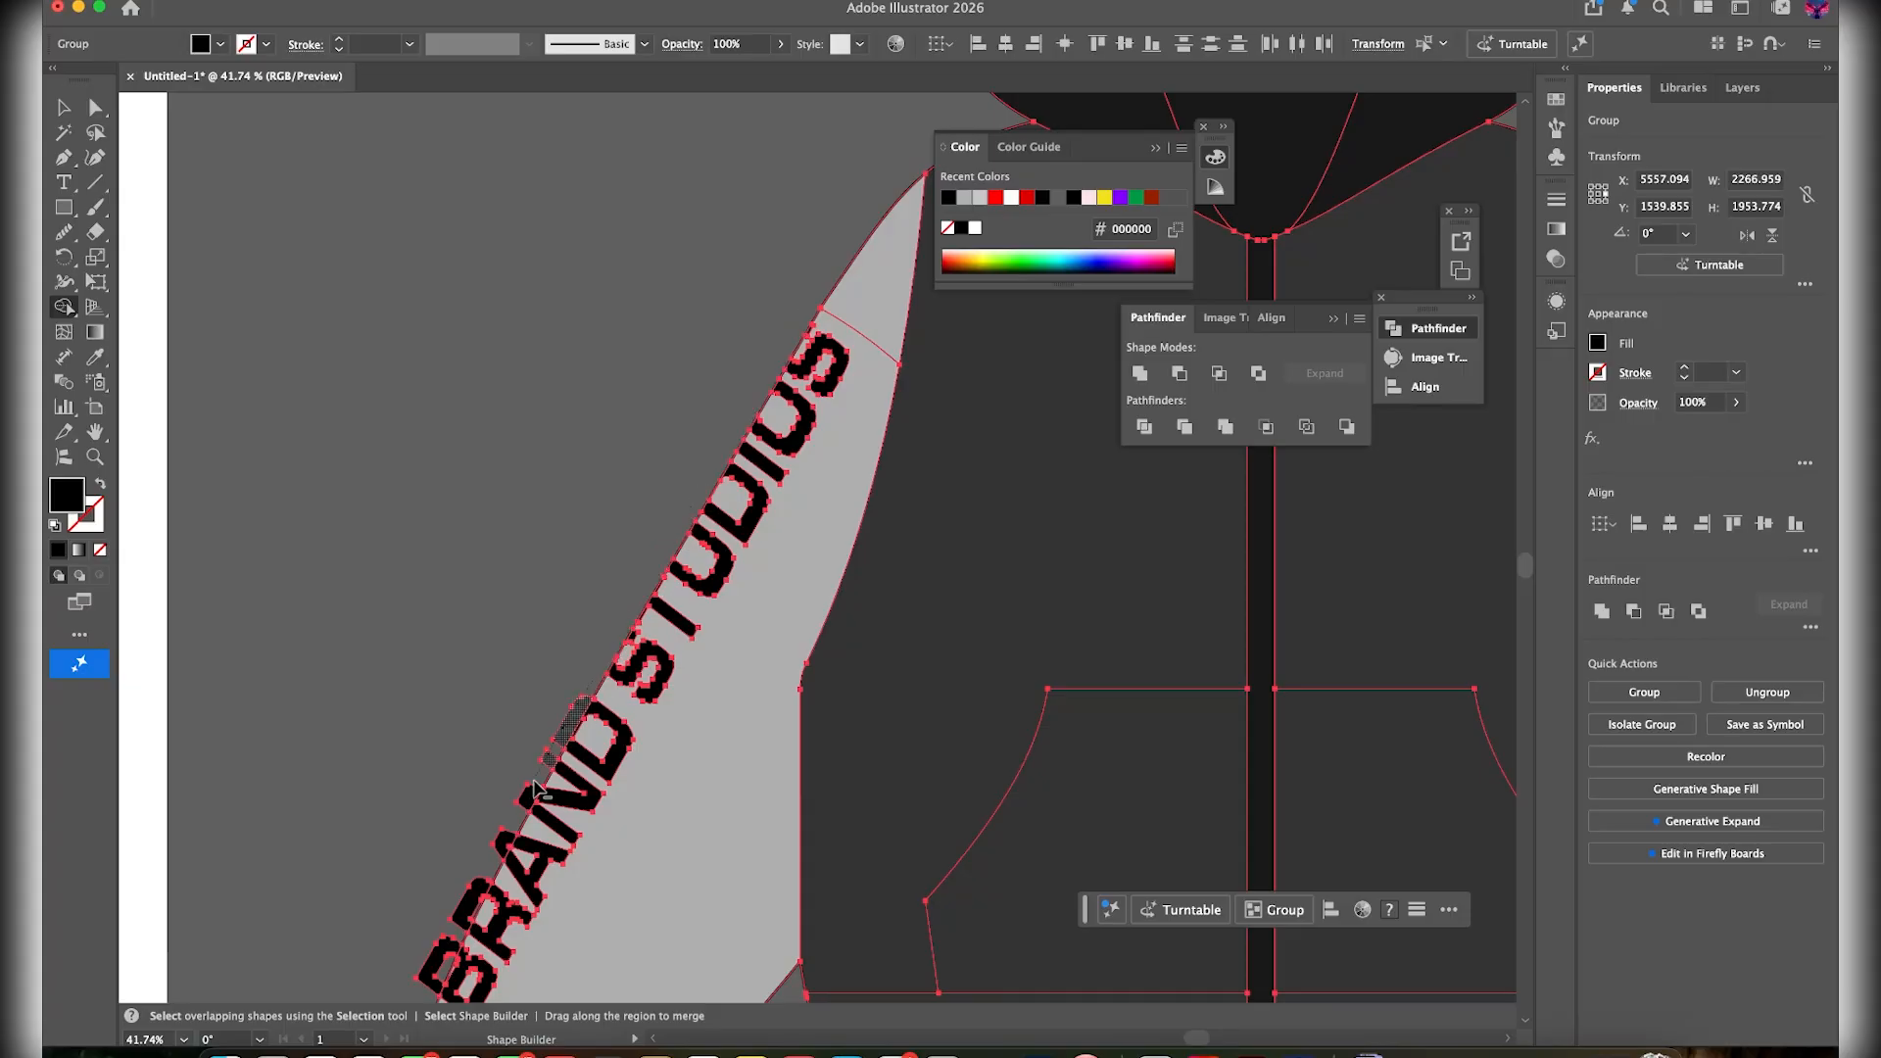
drag(440, 945, 432, 953)
key(v)
click(535, 594)
scroll(537, 594, down, 5)
scroll(537, 593, down, 2)
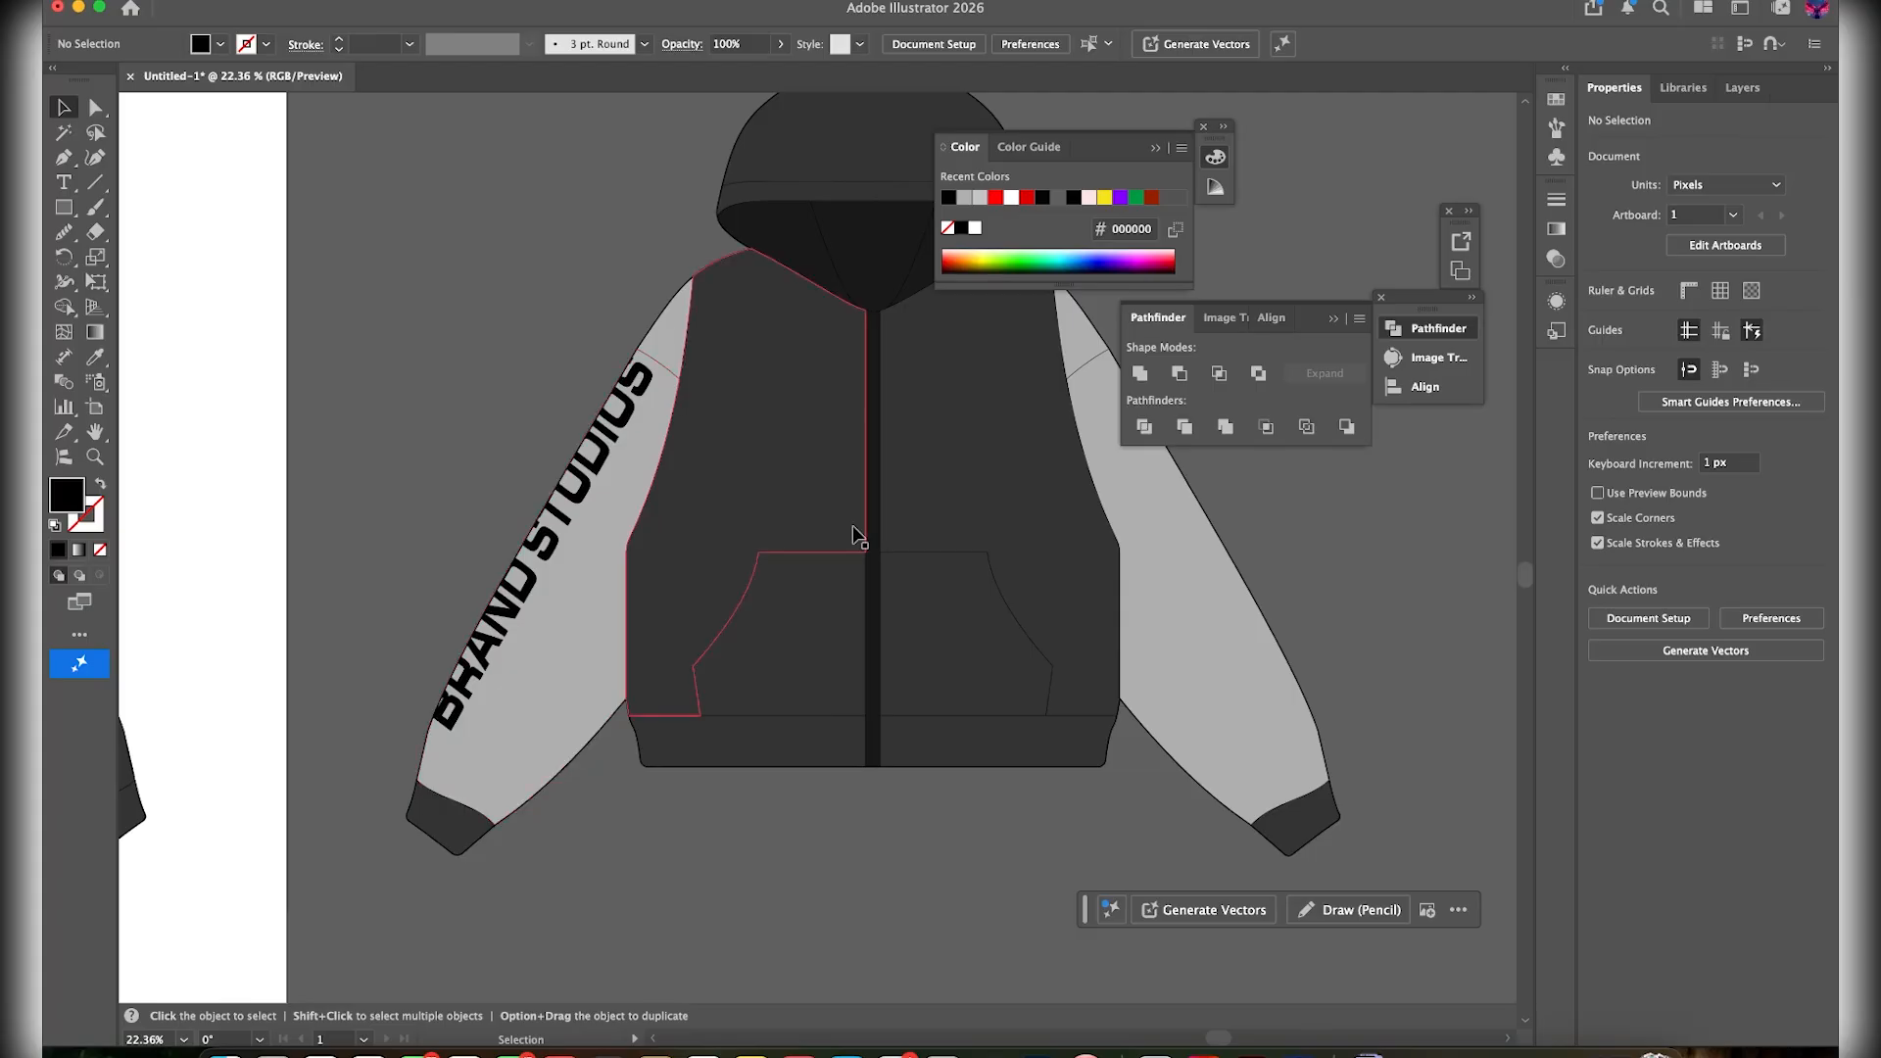
scroll(553, 636, up, 5)
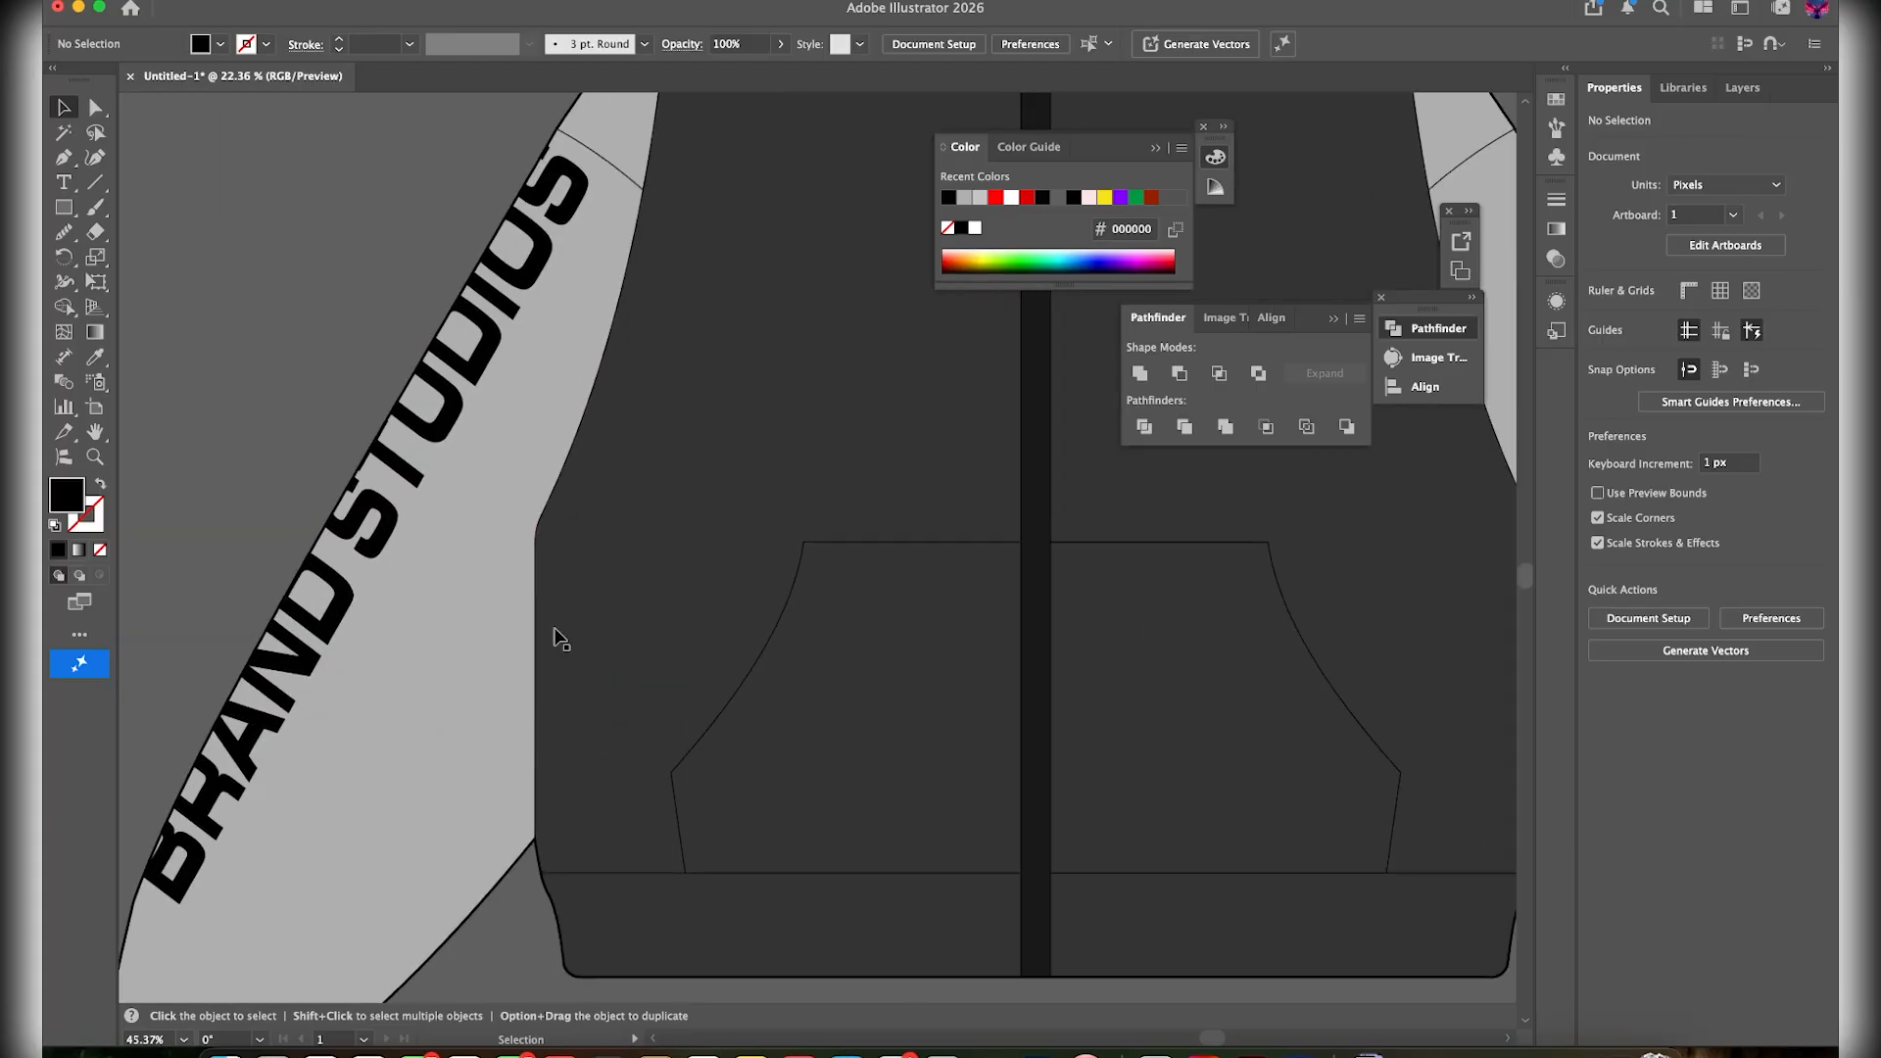
scroll(559, 637, down, 5)
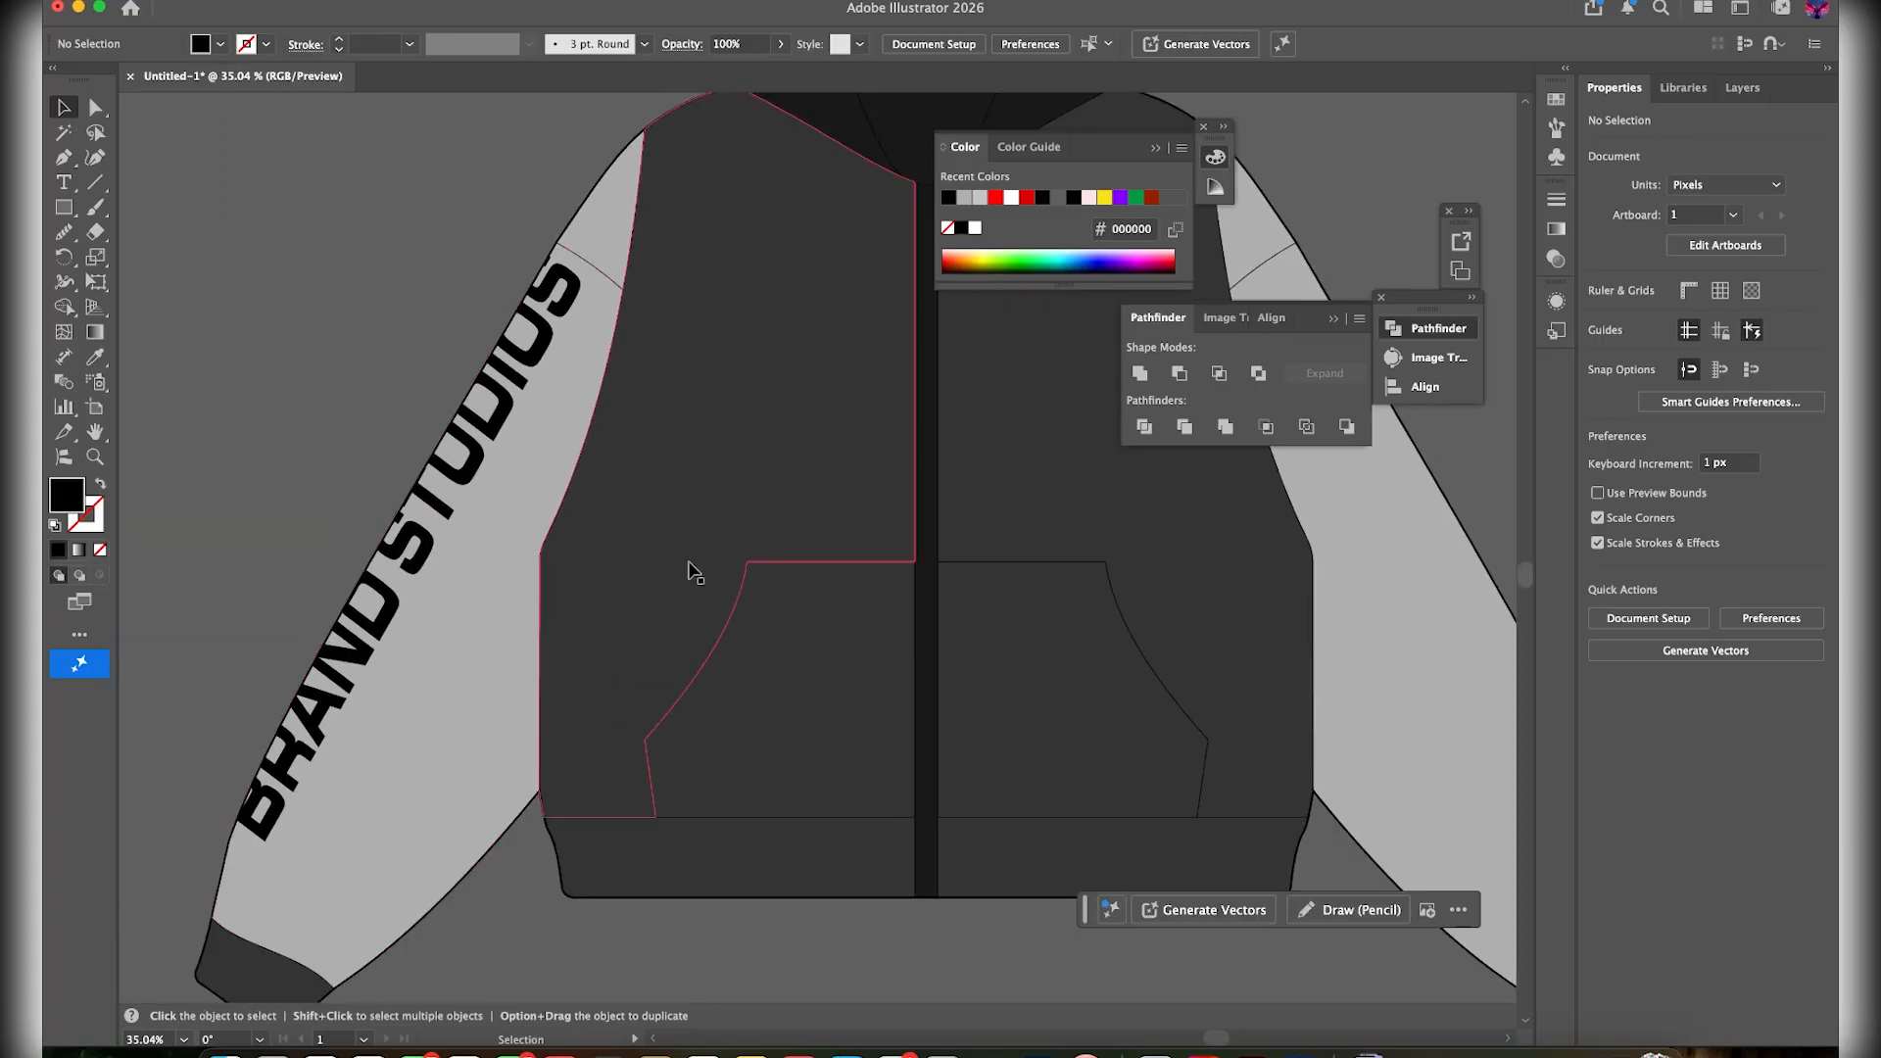
scroll(691, 574, up, 3)
scroll(695, 573, down, 2)
scroll(786, 564, up, 2)
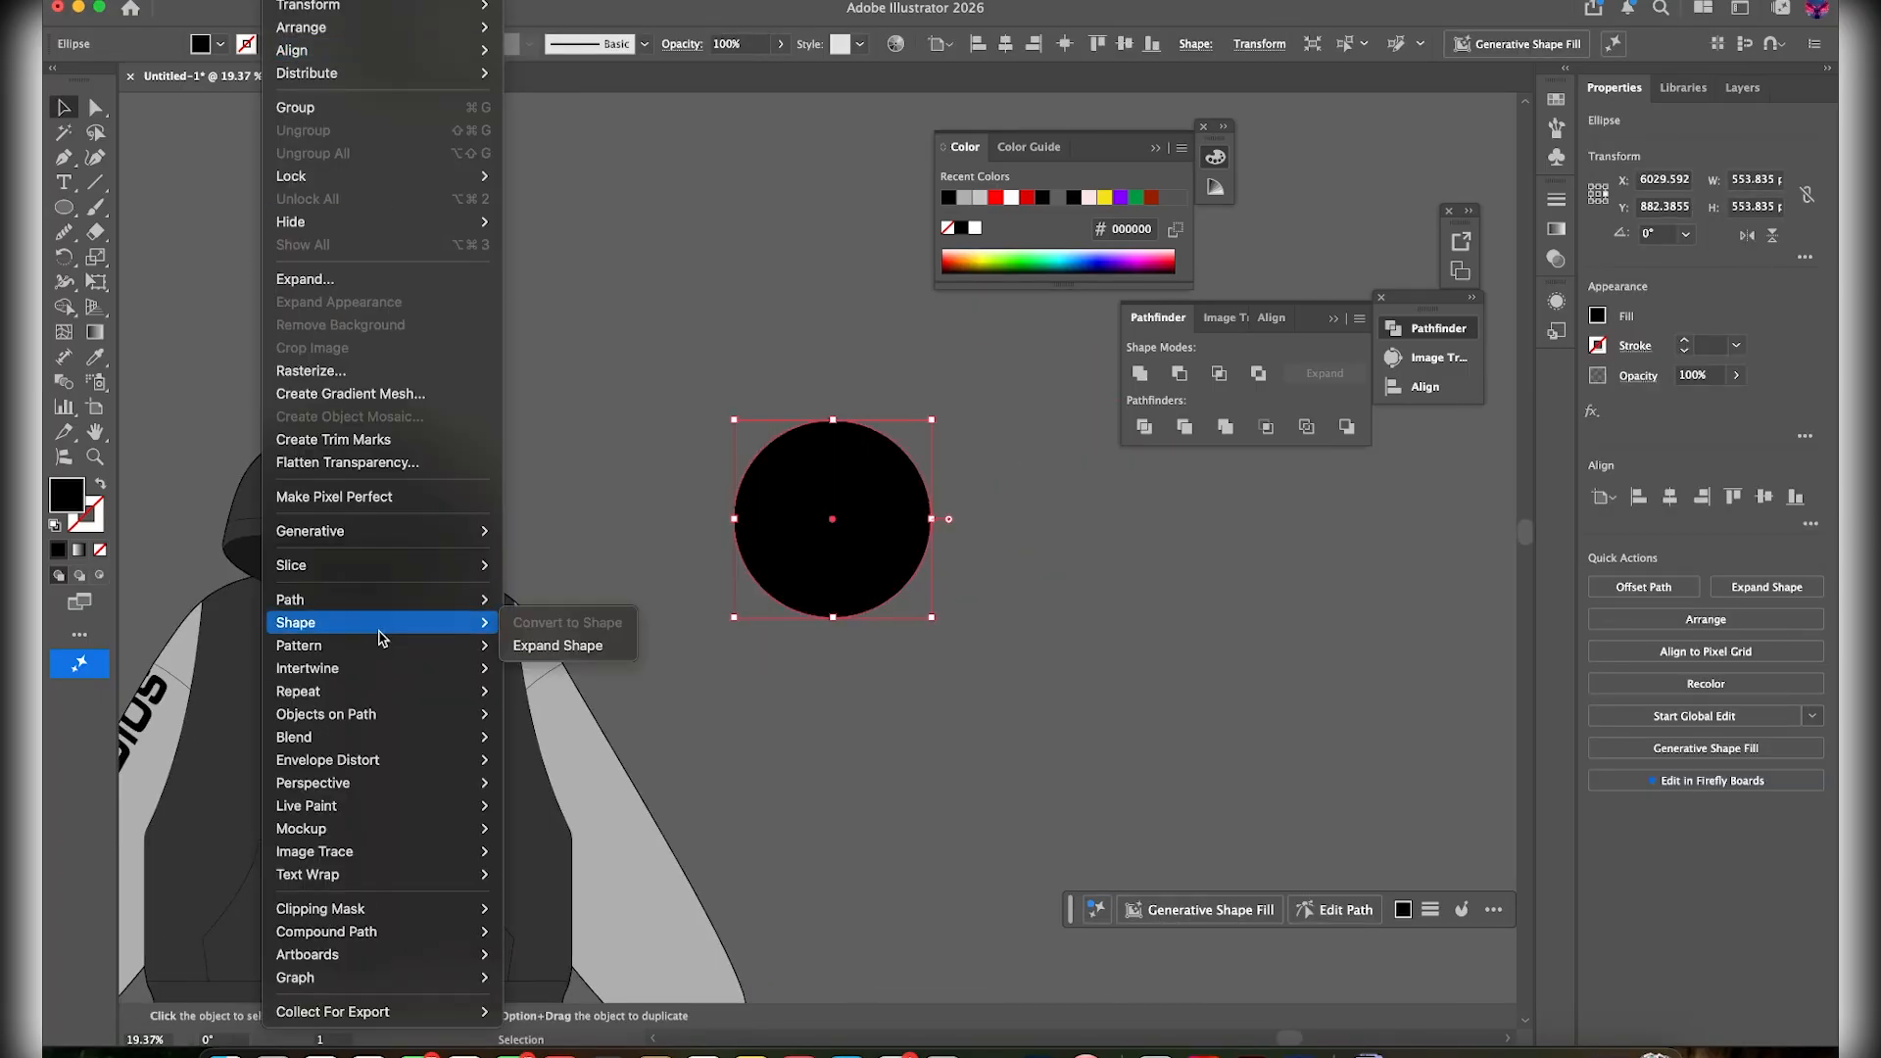
mouse_move(476, 3)
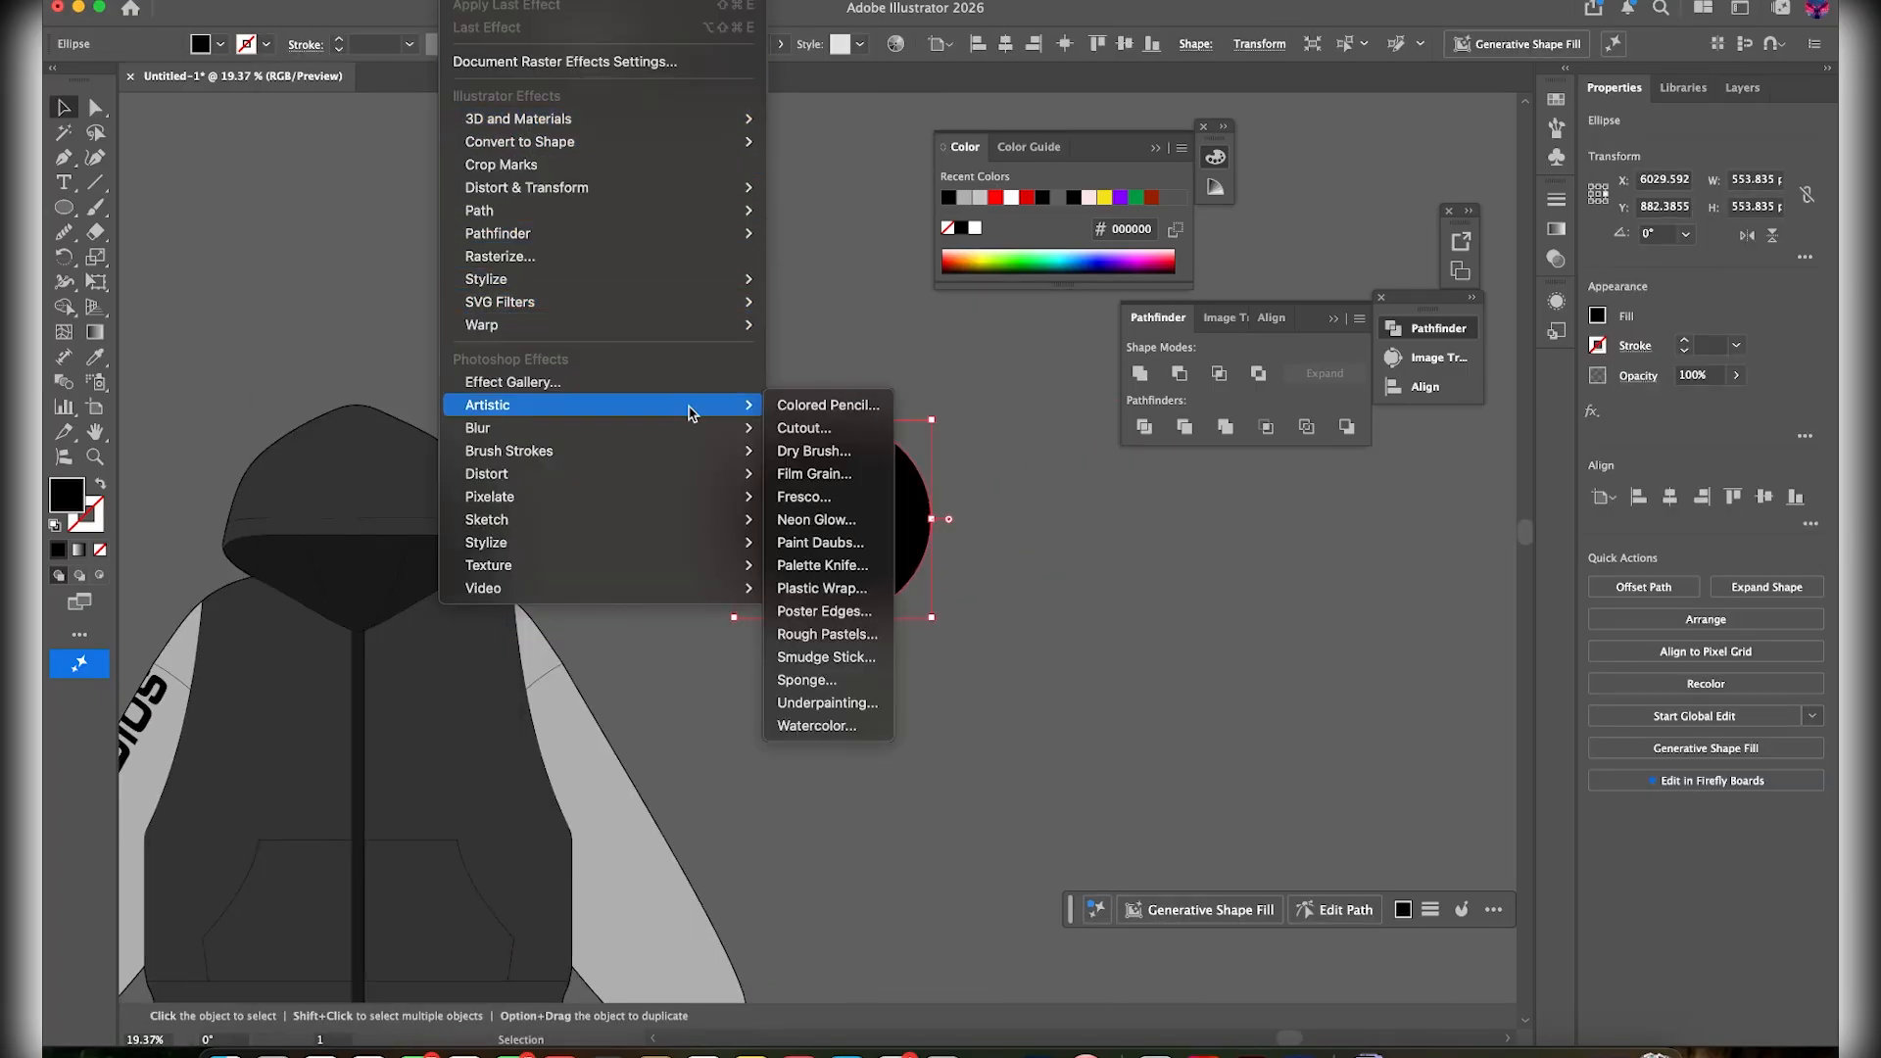
mouse_move(694, 530)
mouse_move(284, 3)
mouse_move(457, 764)
mouse_move(509, 118)
click(822, 117)
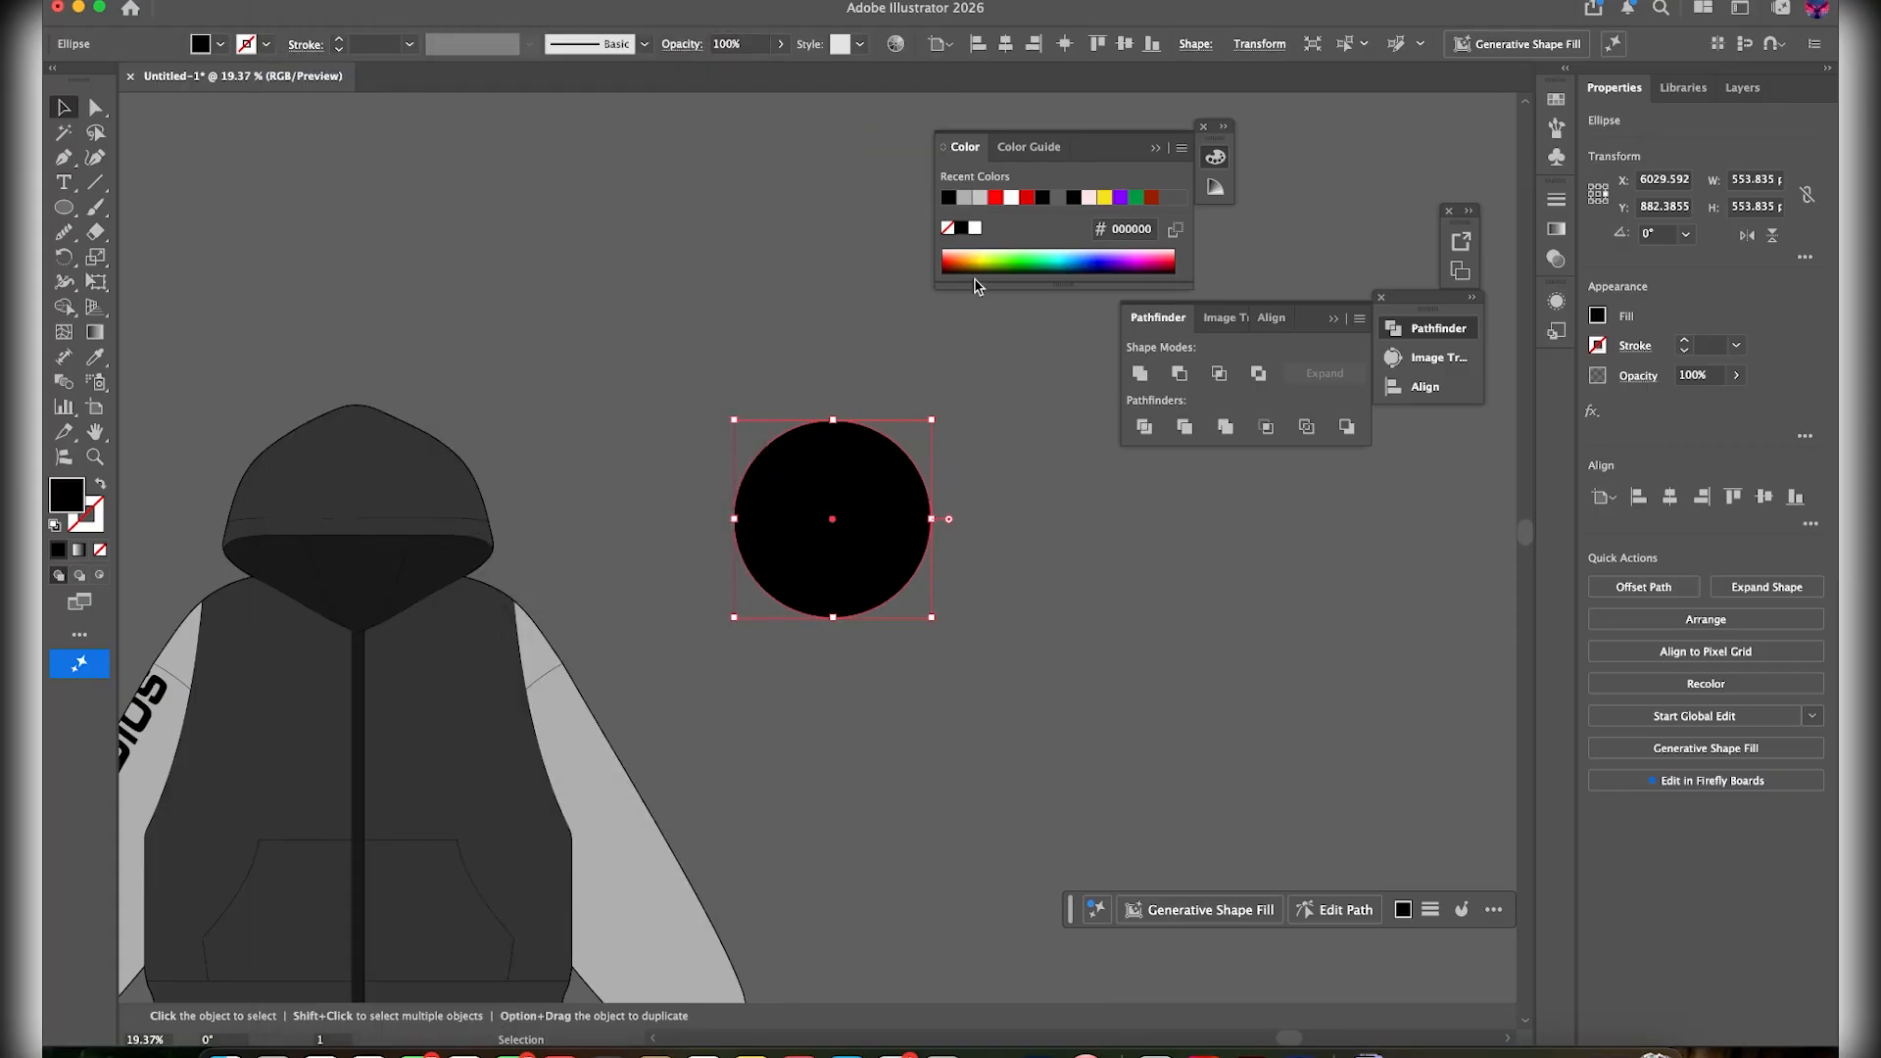
key(super+z)
Turn the black circle into a four-pointed star with the Pucker & Bloat effect and expand its appearance
click(1188, 112)
click(476, 4)
mouse_move(527, 187)
click(852, 214)
drag(1114, 601, 1070, 602)
click(1271, 658)
right_click(790, 516)
click(284, 3)
click(352, 306)
Duplicate the star into a diagonal chain of three touching stars and fill them with white (#FFFFFF)
drag(832, 519, 832, 339)
drag(999, 506, 878, 390)
drag(771, 298, 915, 529)
drag(915, 529, 1084, 706)
double_click(75, 497)
click(1087, 316)
click(1618, 343)
Place a copy of the three white stars over the plain sleeve's outer edge, rotated to about 341° and sized about 569 × 794 px
scroll(1012, 682, down, 5)
drag(1068, 407, 707, 665)
drag(883, 818, 790, 727)
drag(706, 637, 754, 721)
scroll(784, 672, up, 5)
drag(909, 319, 1040, 464)
drag(1016, 395, 924, 444)
drag(555, 627, 626, 630)
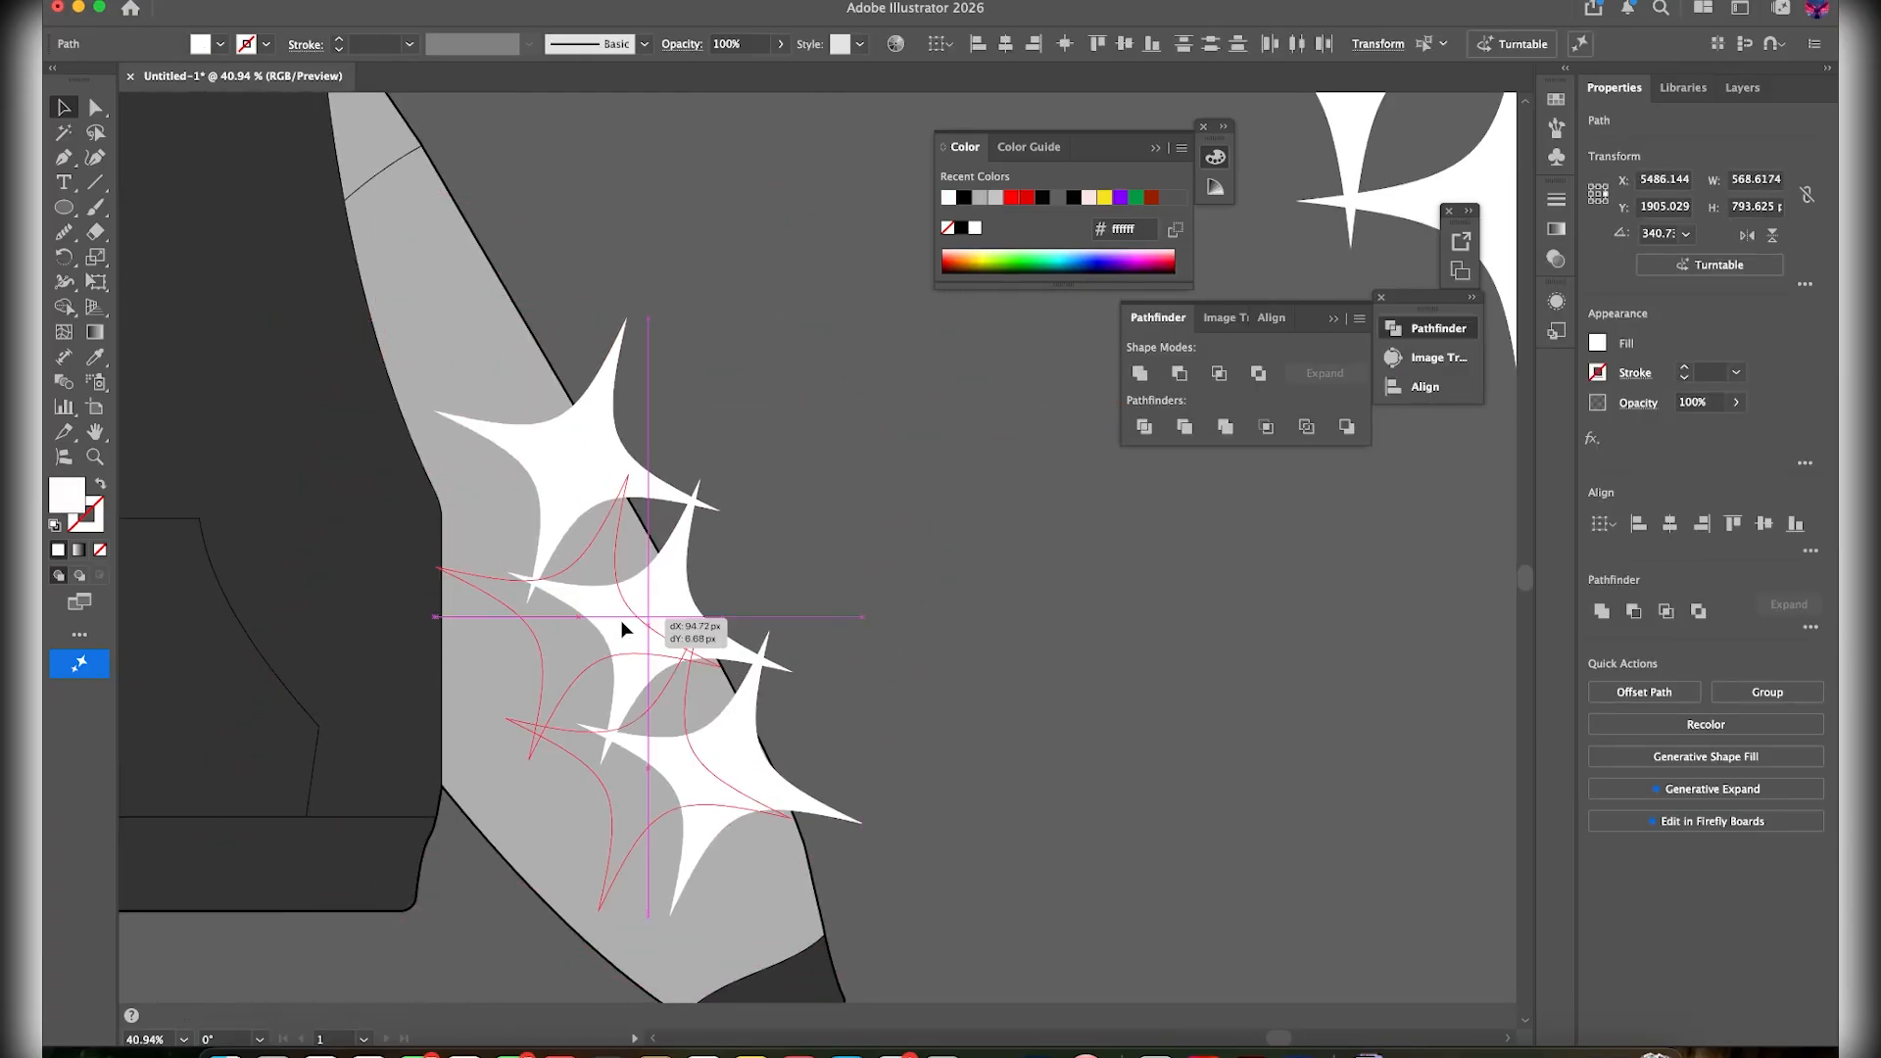
click(822, 538)
Select the hoodie with the stars and remove the star parts outside the sleeve's outer edge using the Shape Builder
scroll(715, 509, down, 3)
scroll(607, 416, up, 2)
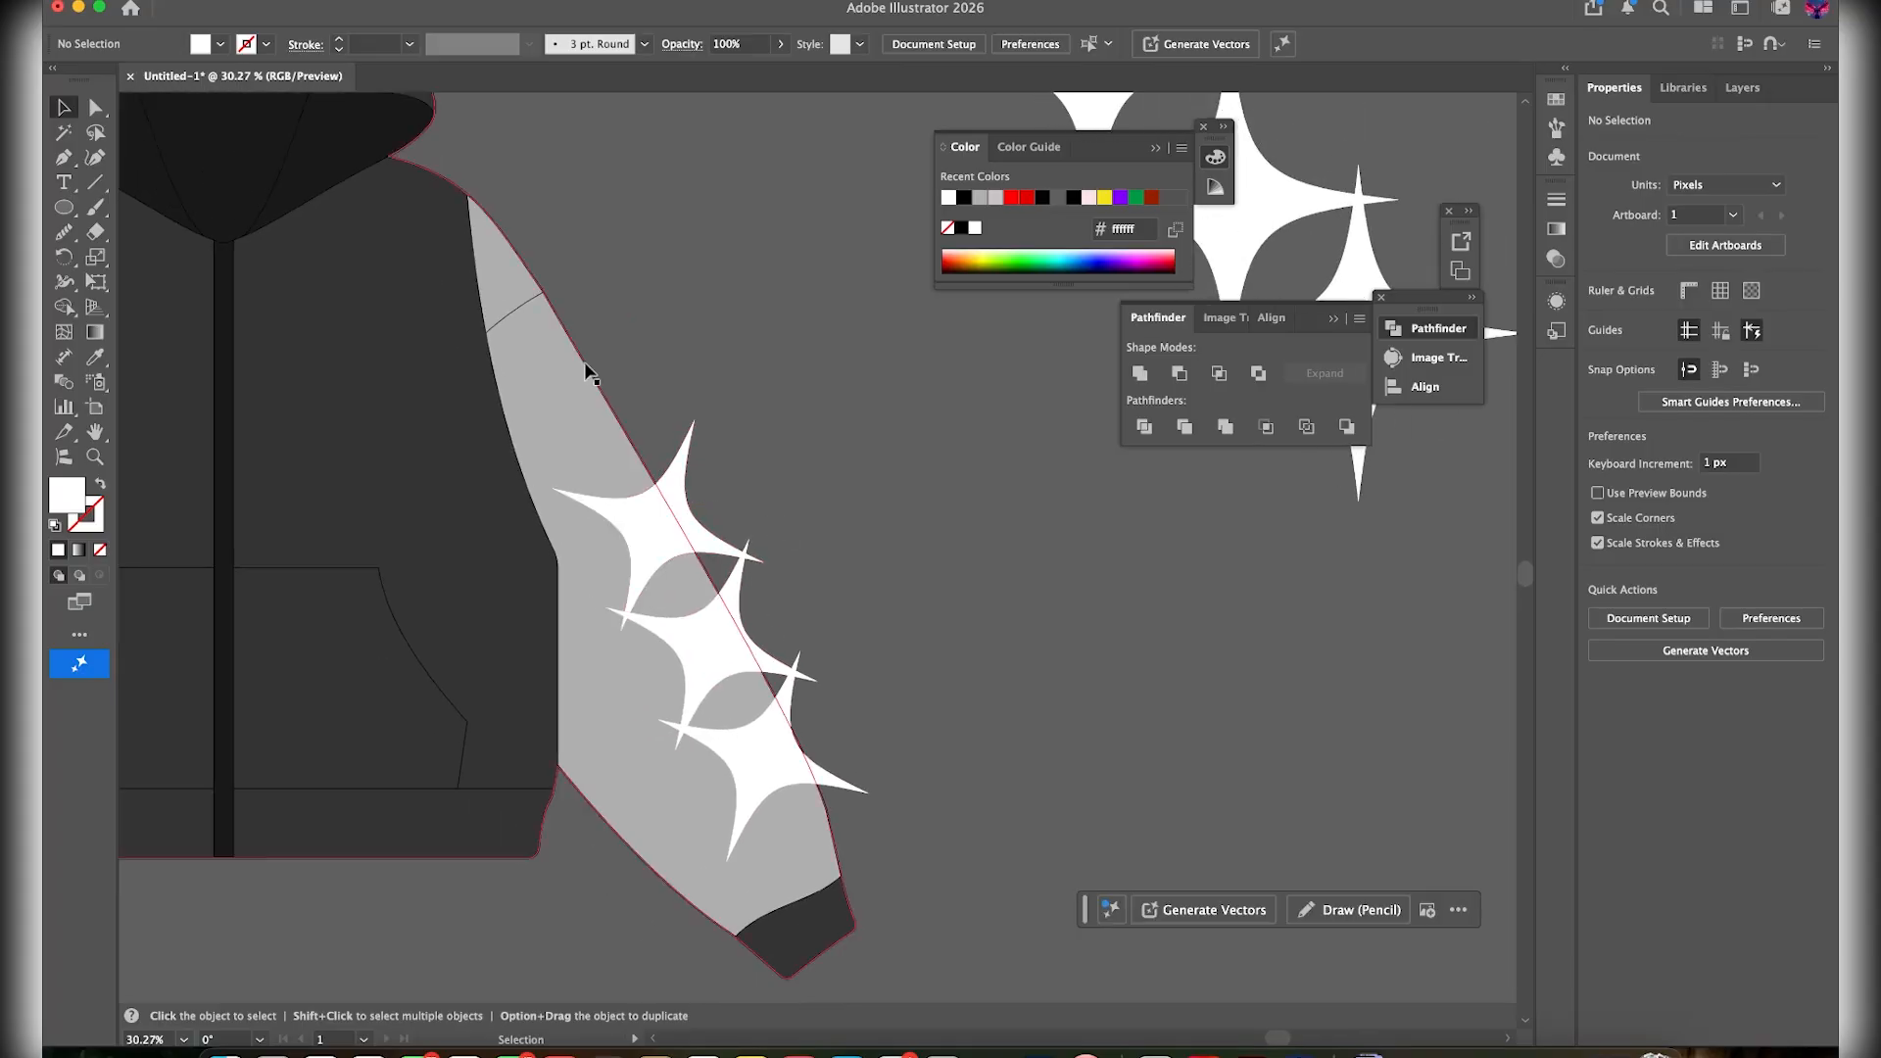
key(shift+m)
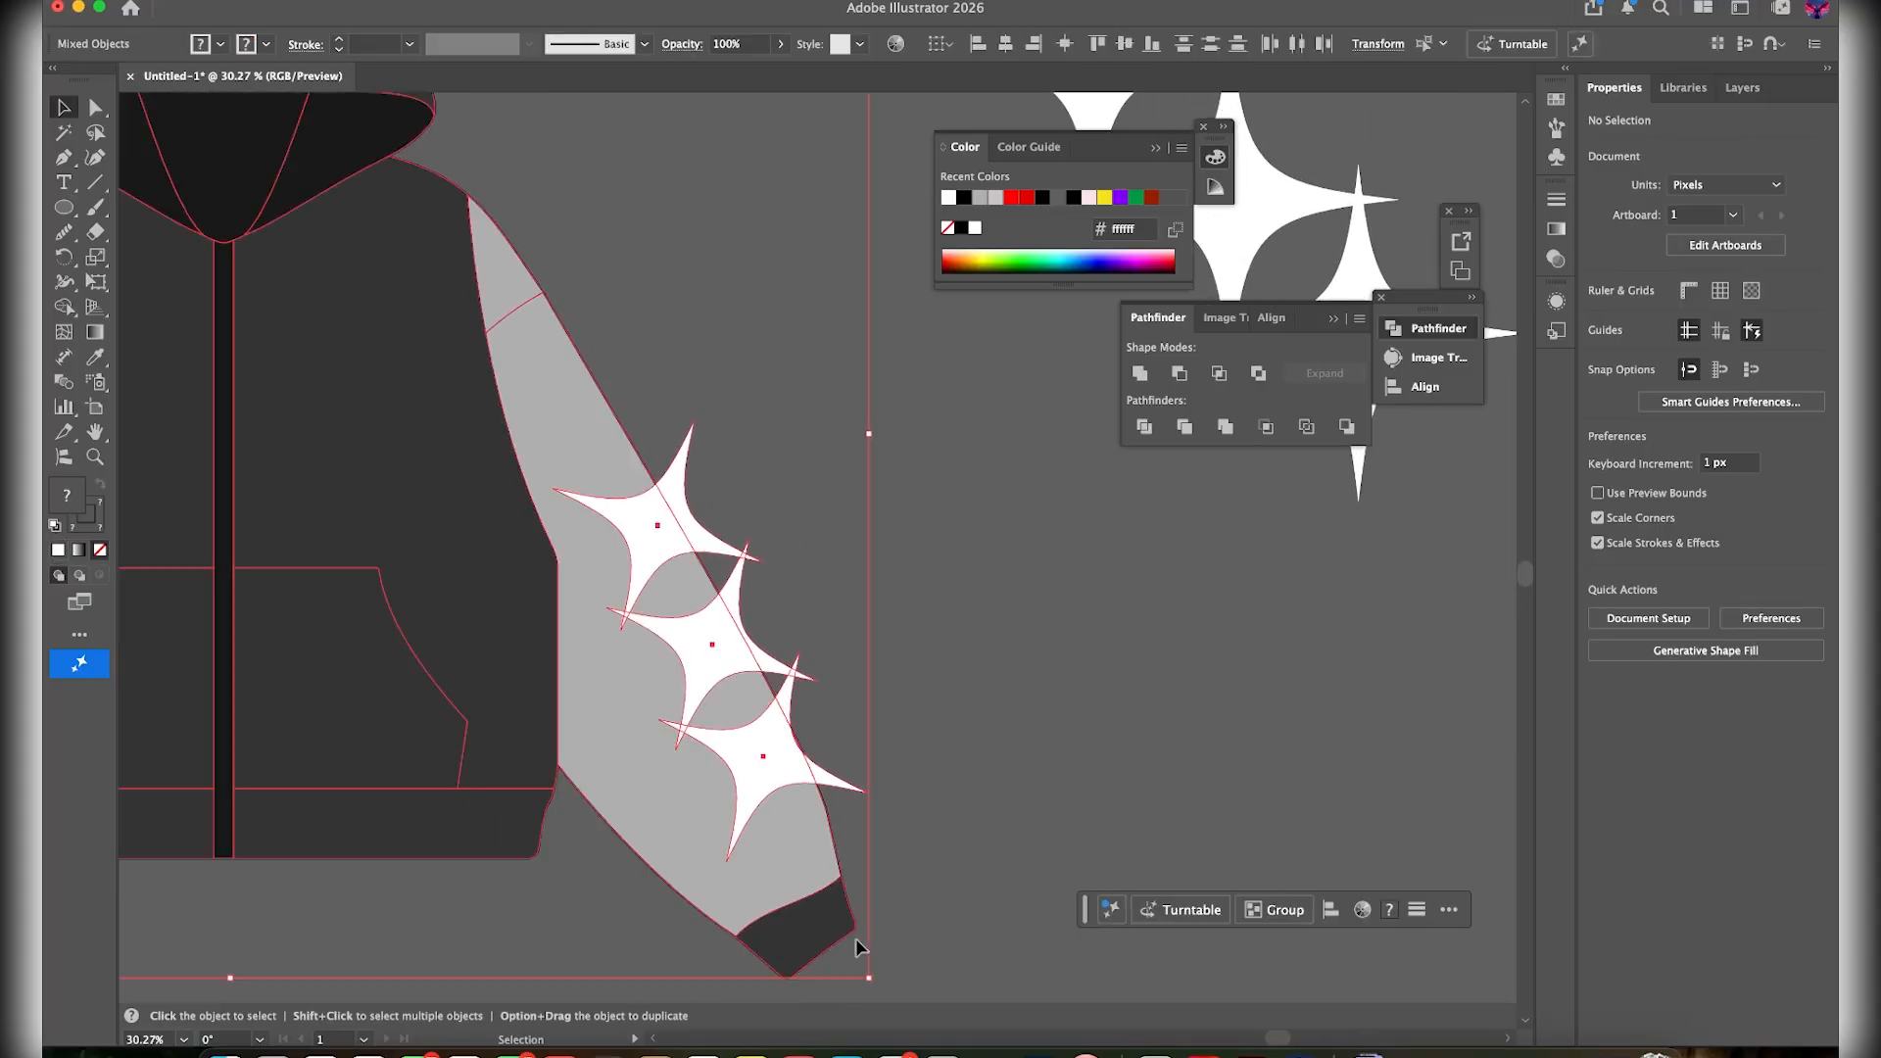
key(super+a)
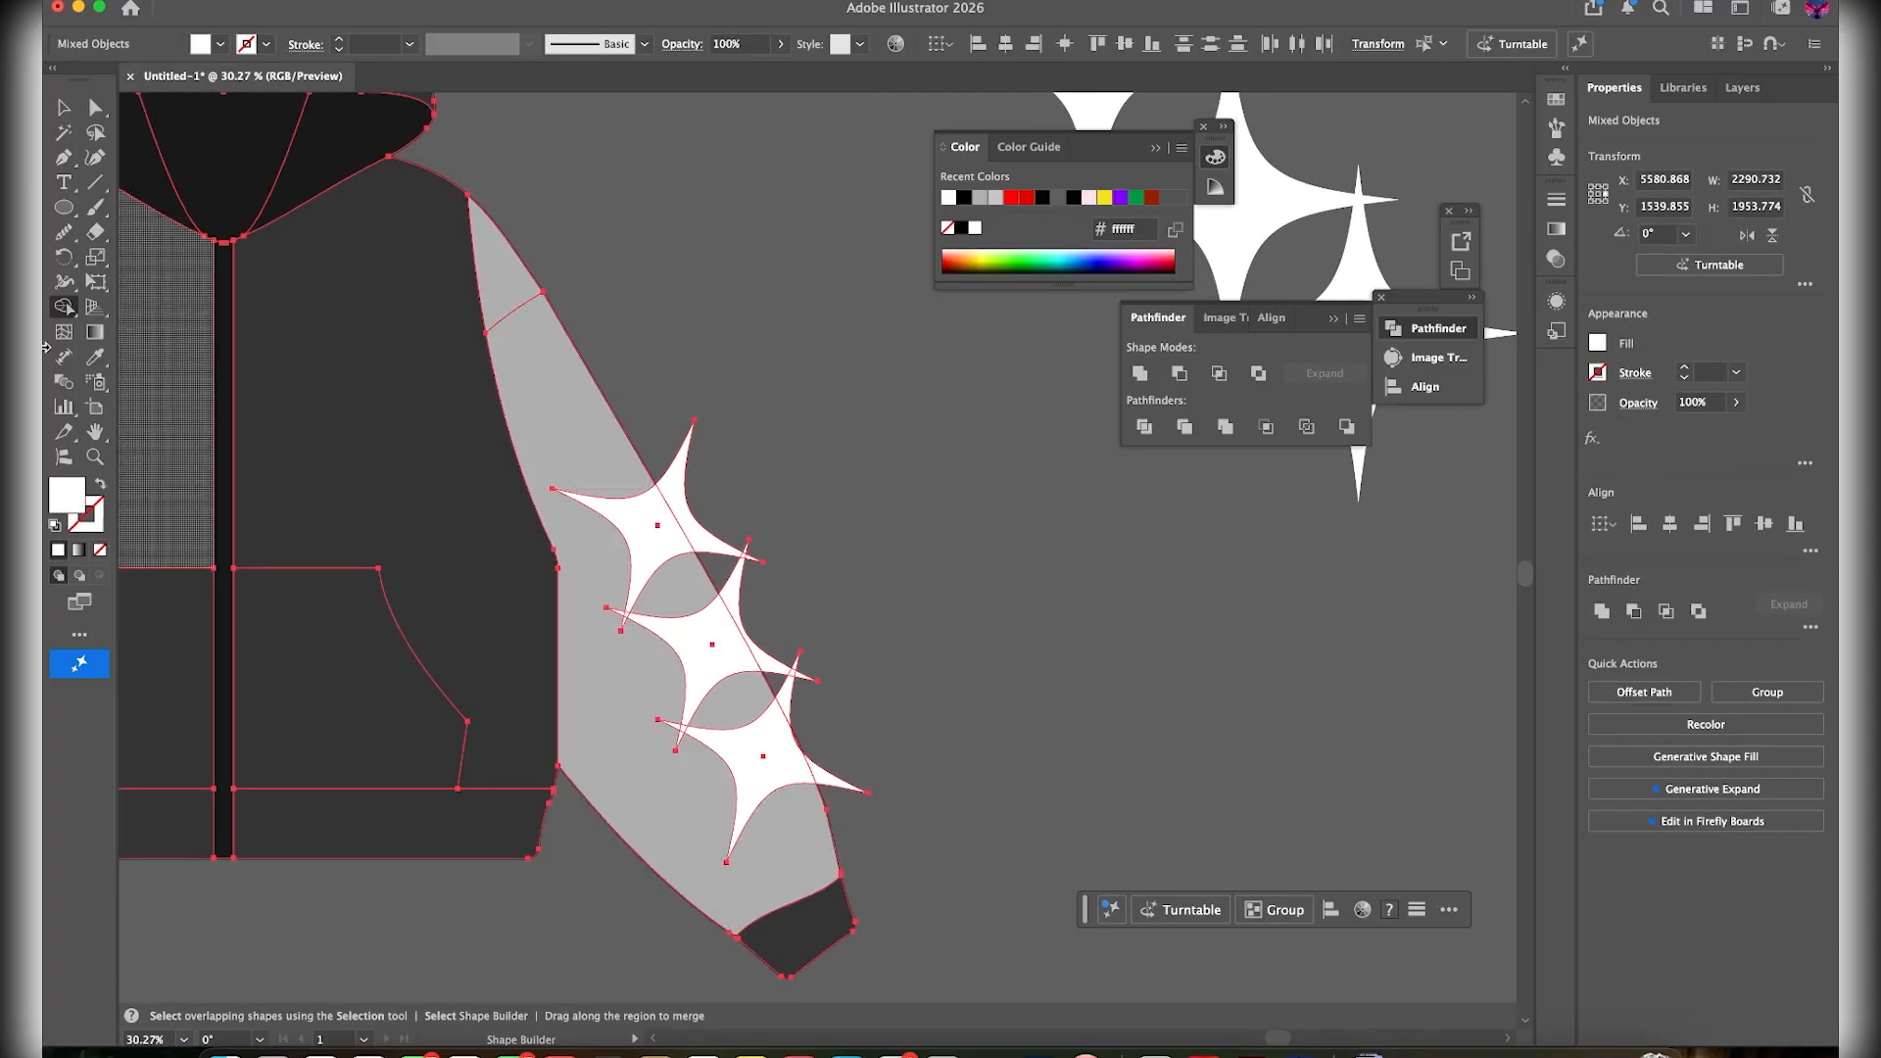
scroll(559, 479, up, 3)
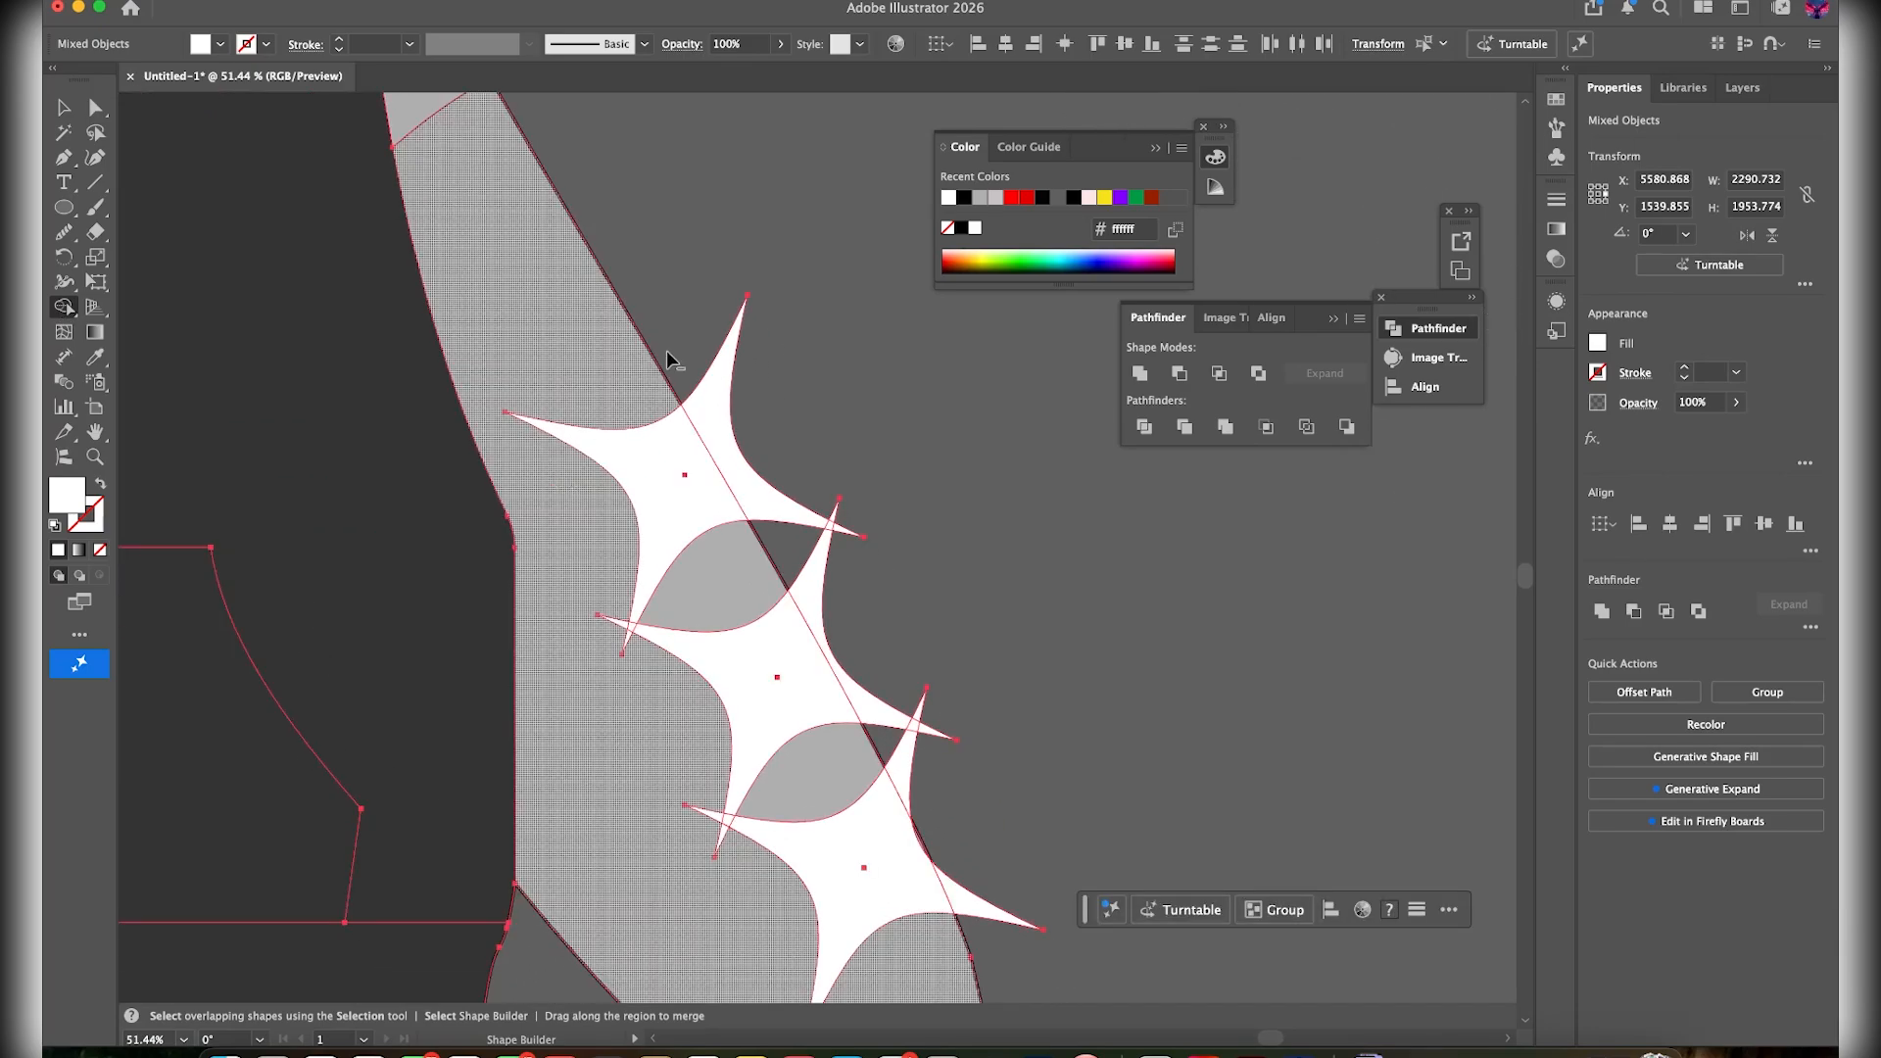
drag(801, 531, 911, 751)
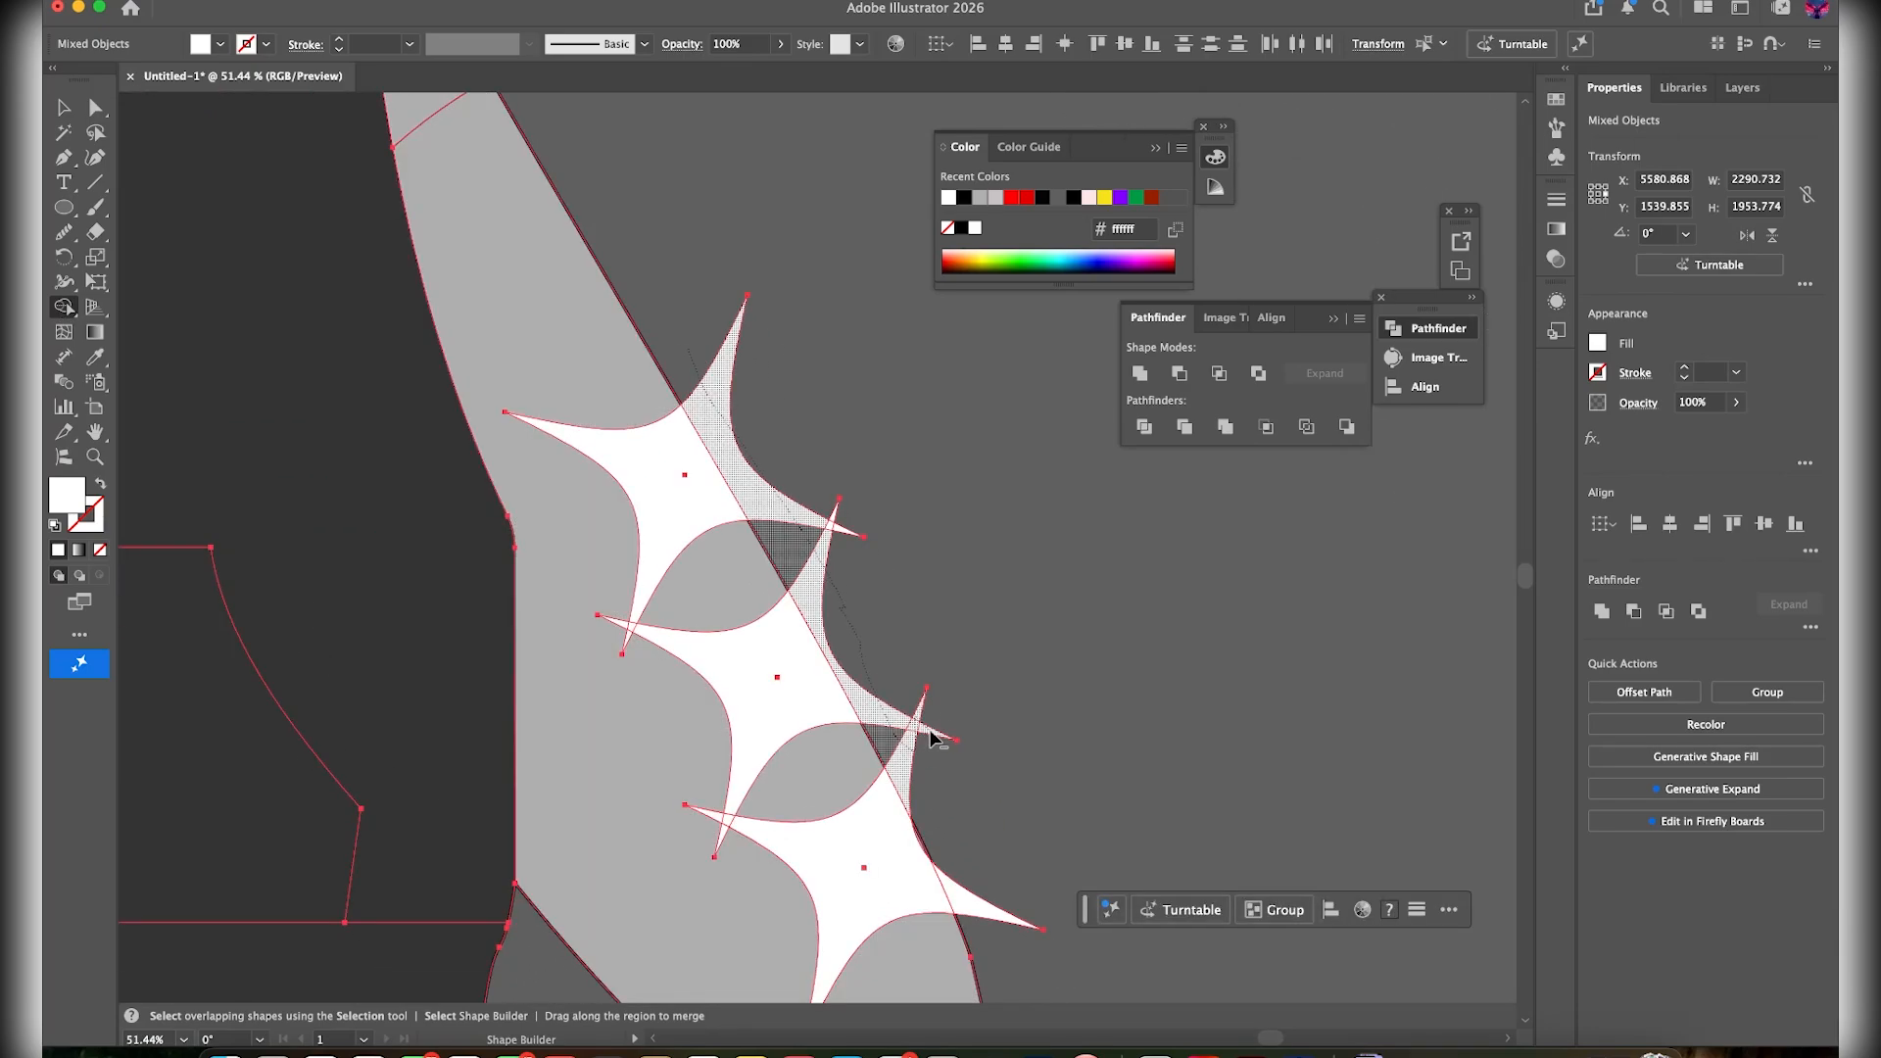
mouse_move(825, 530)
mouse_down()
mouse_move(927, 607)
mouse_move(972, 674)
mouse_up()
scroll(927, 760, down, 5)
key(v)
click(926, 509)
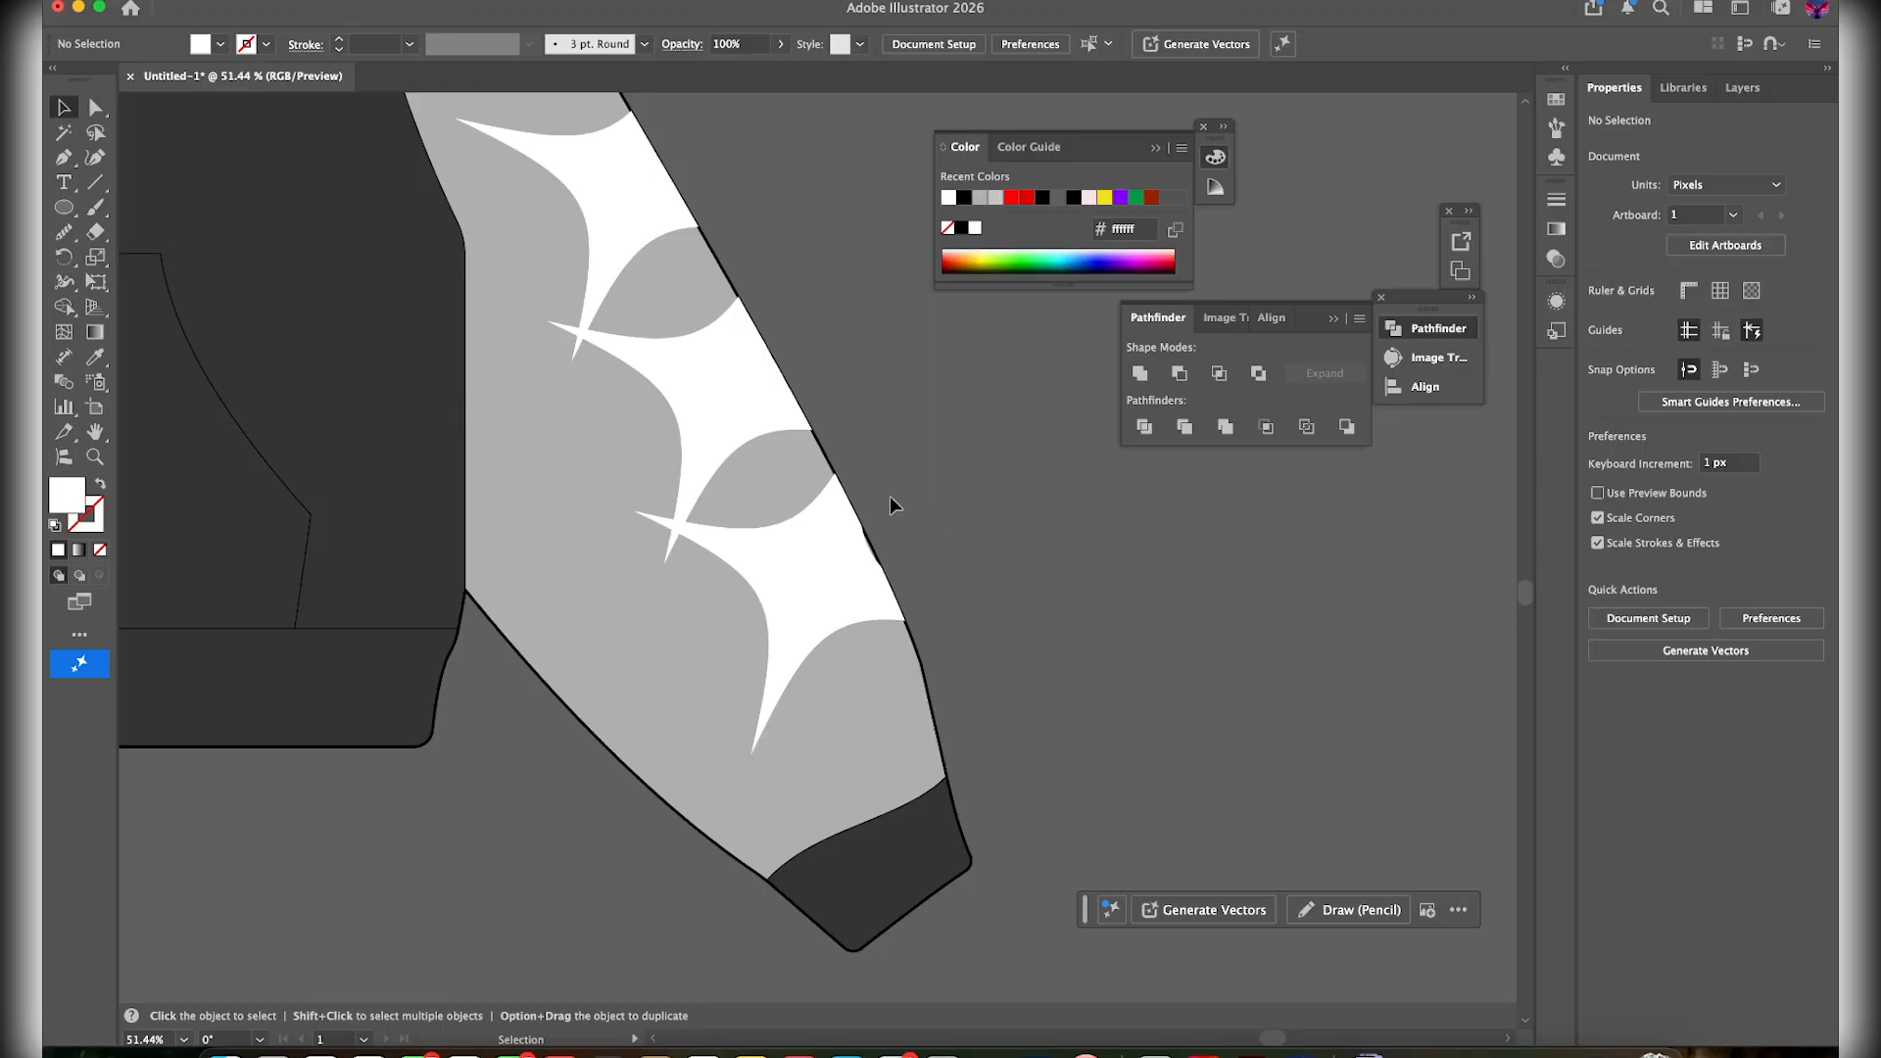
Examine the three trimmed stars and how they meet the sleeve's outer edge
click(831, 539)
shift+click(685, 364)
shift+click(631, 215)
click(803, 268)
scroll(842, 372, down, 4)
scroll(867, 402, up, 2)
scroll(874, 406, down, 1)
scroll(874, 405, up, 2)
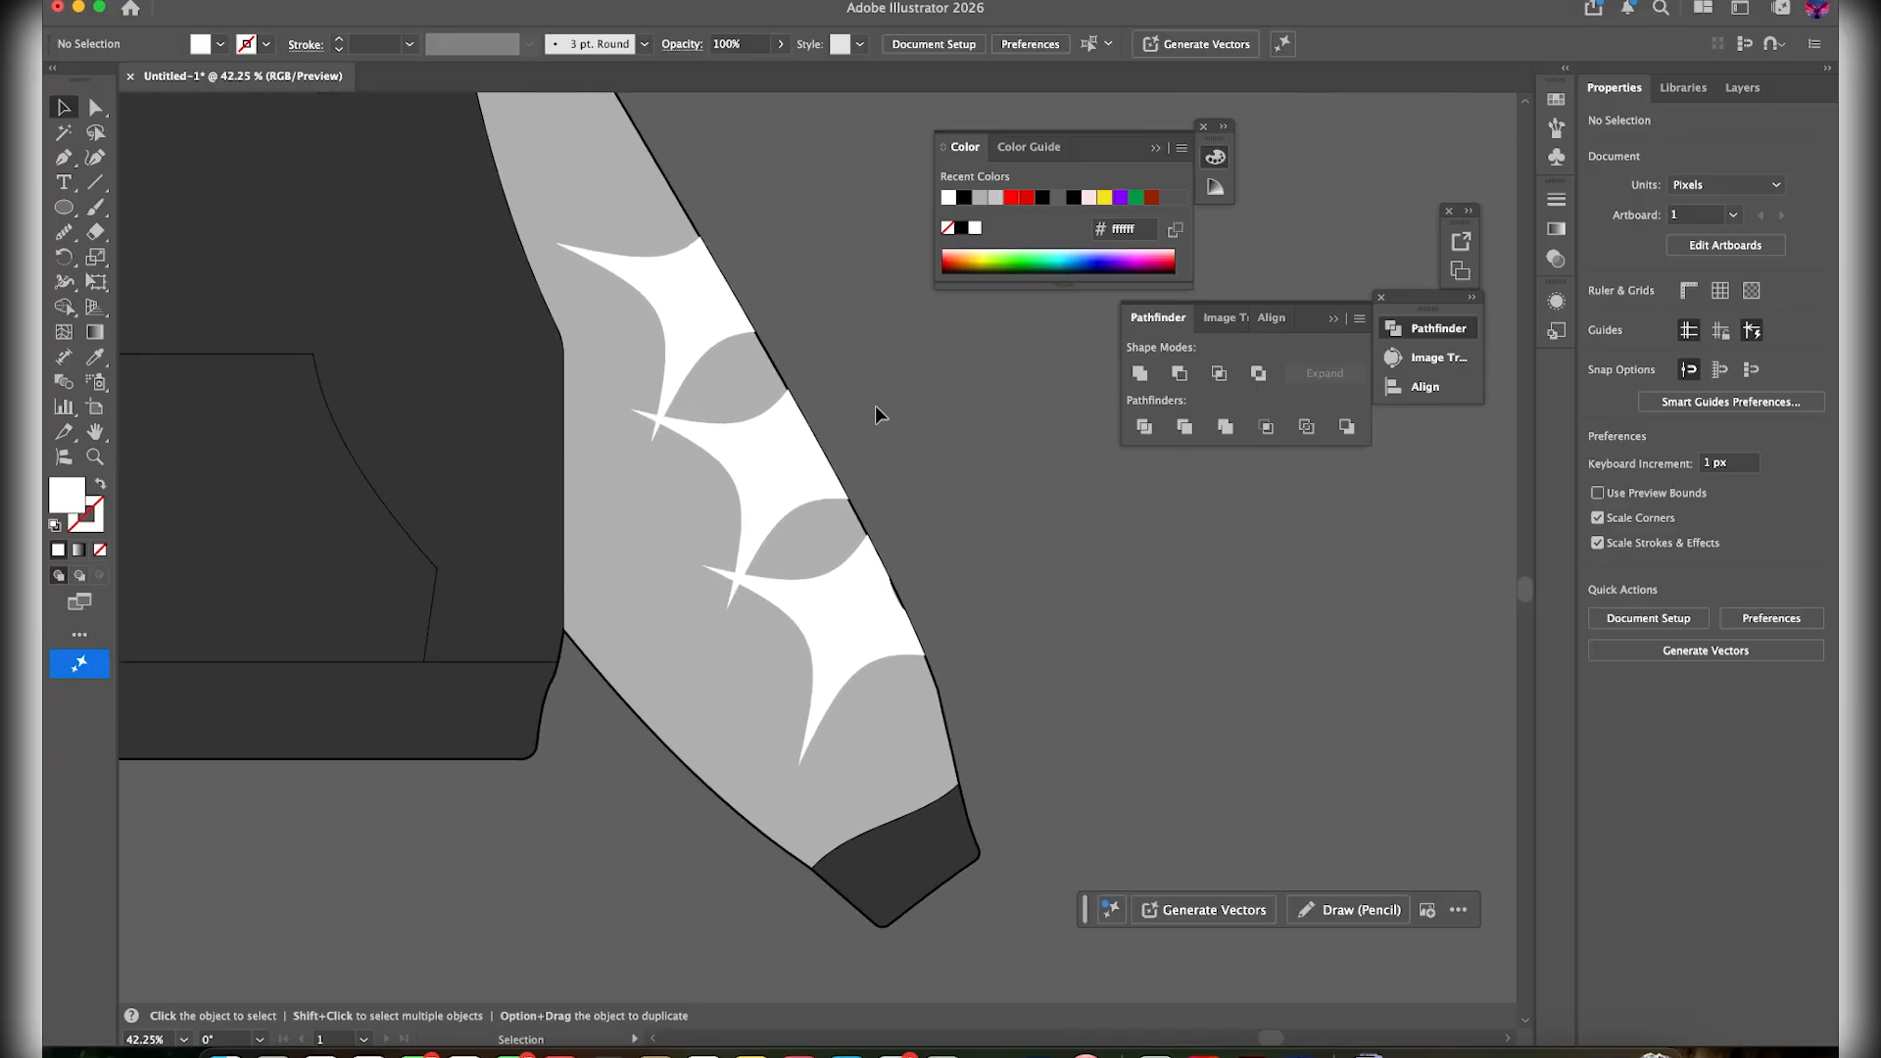
Select the hoodie together with the sleeve stars and the BRAND STUDIOS lettering, and clear the selection again
click(648, 535)
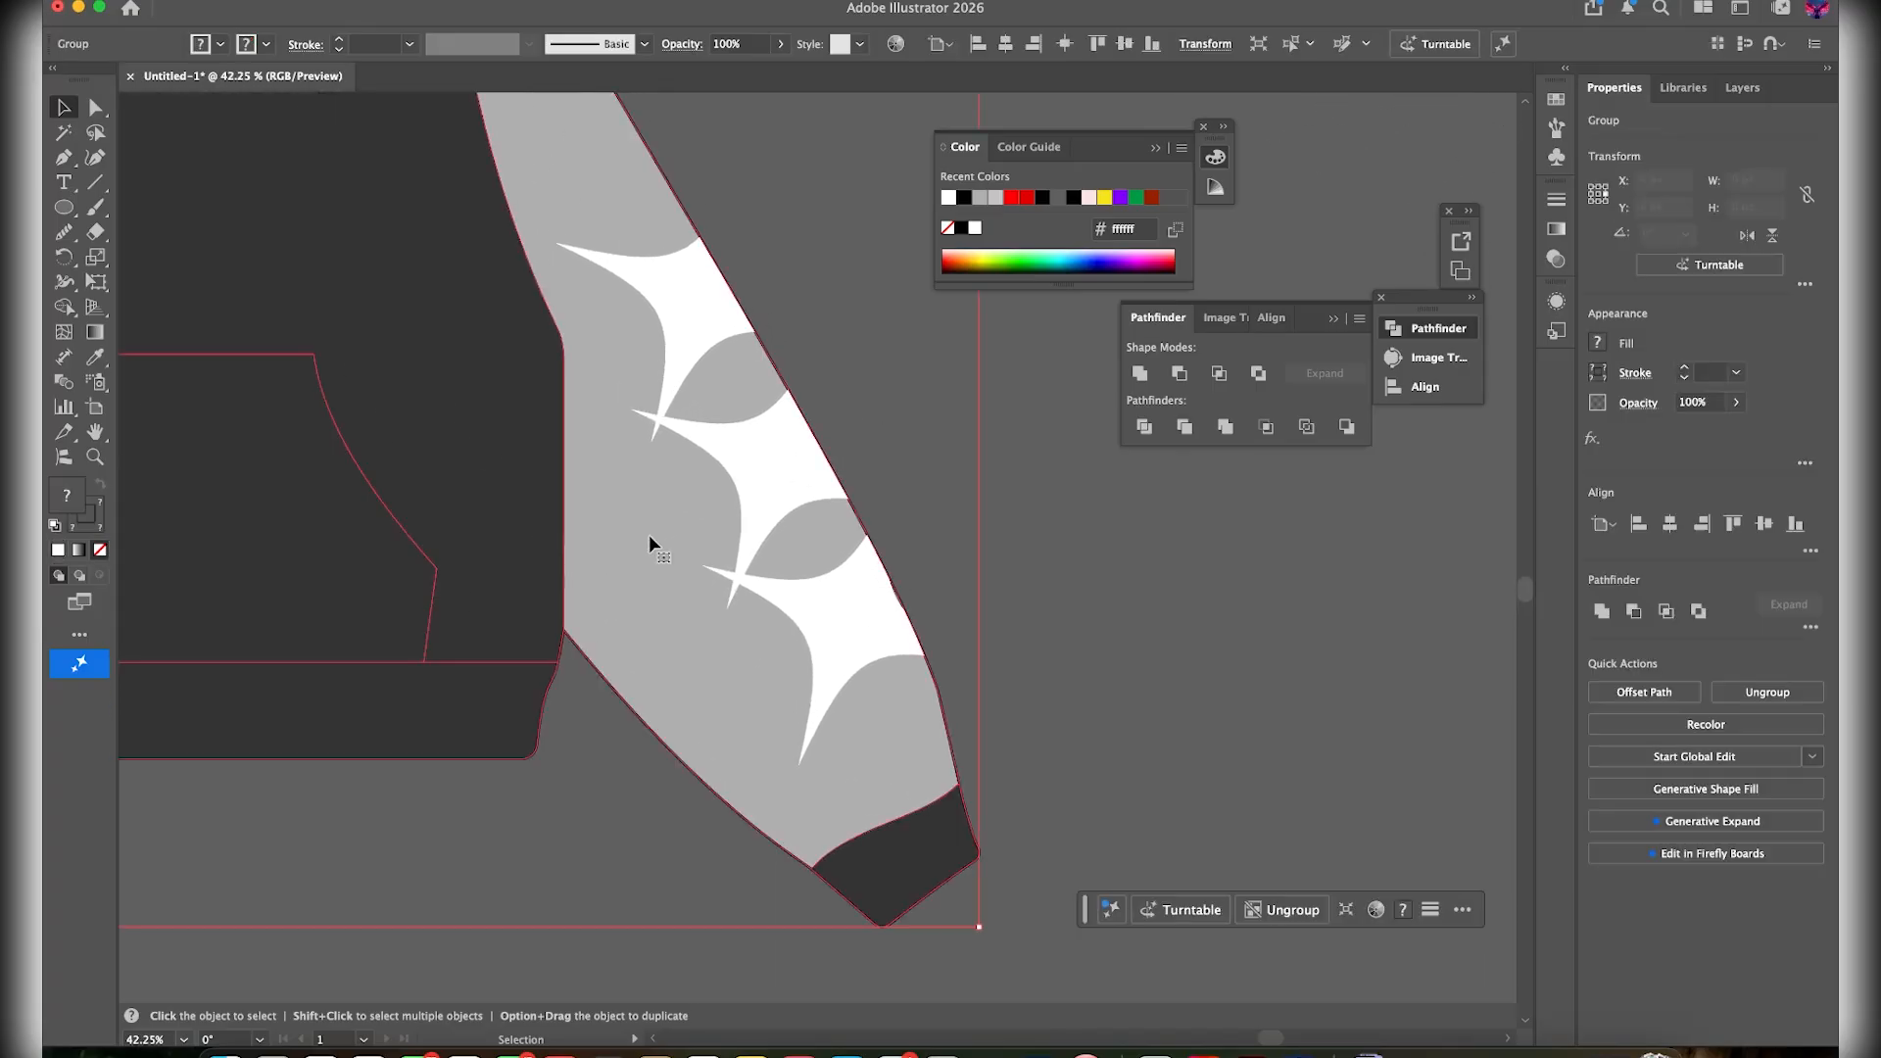
scroll(709, 468, down, 5)
scroll(709, 468, up, 2)
scroll(764, 456, left, 2)
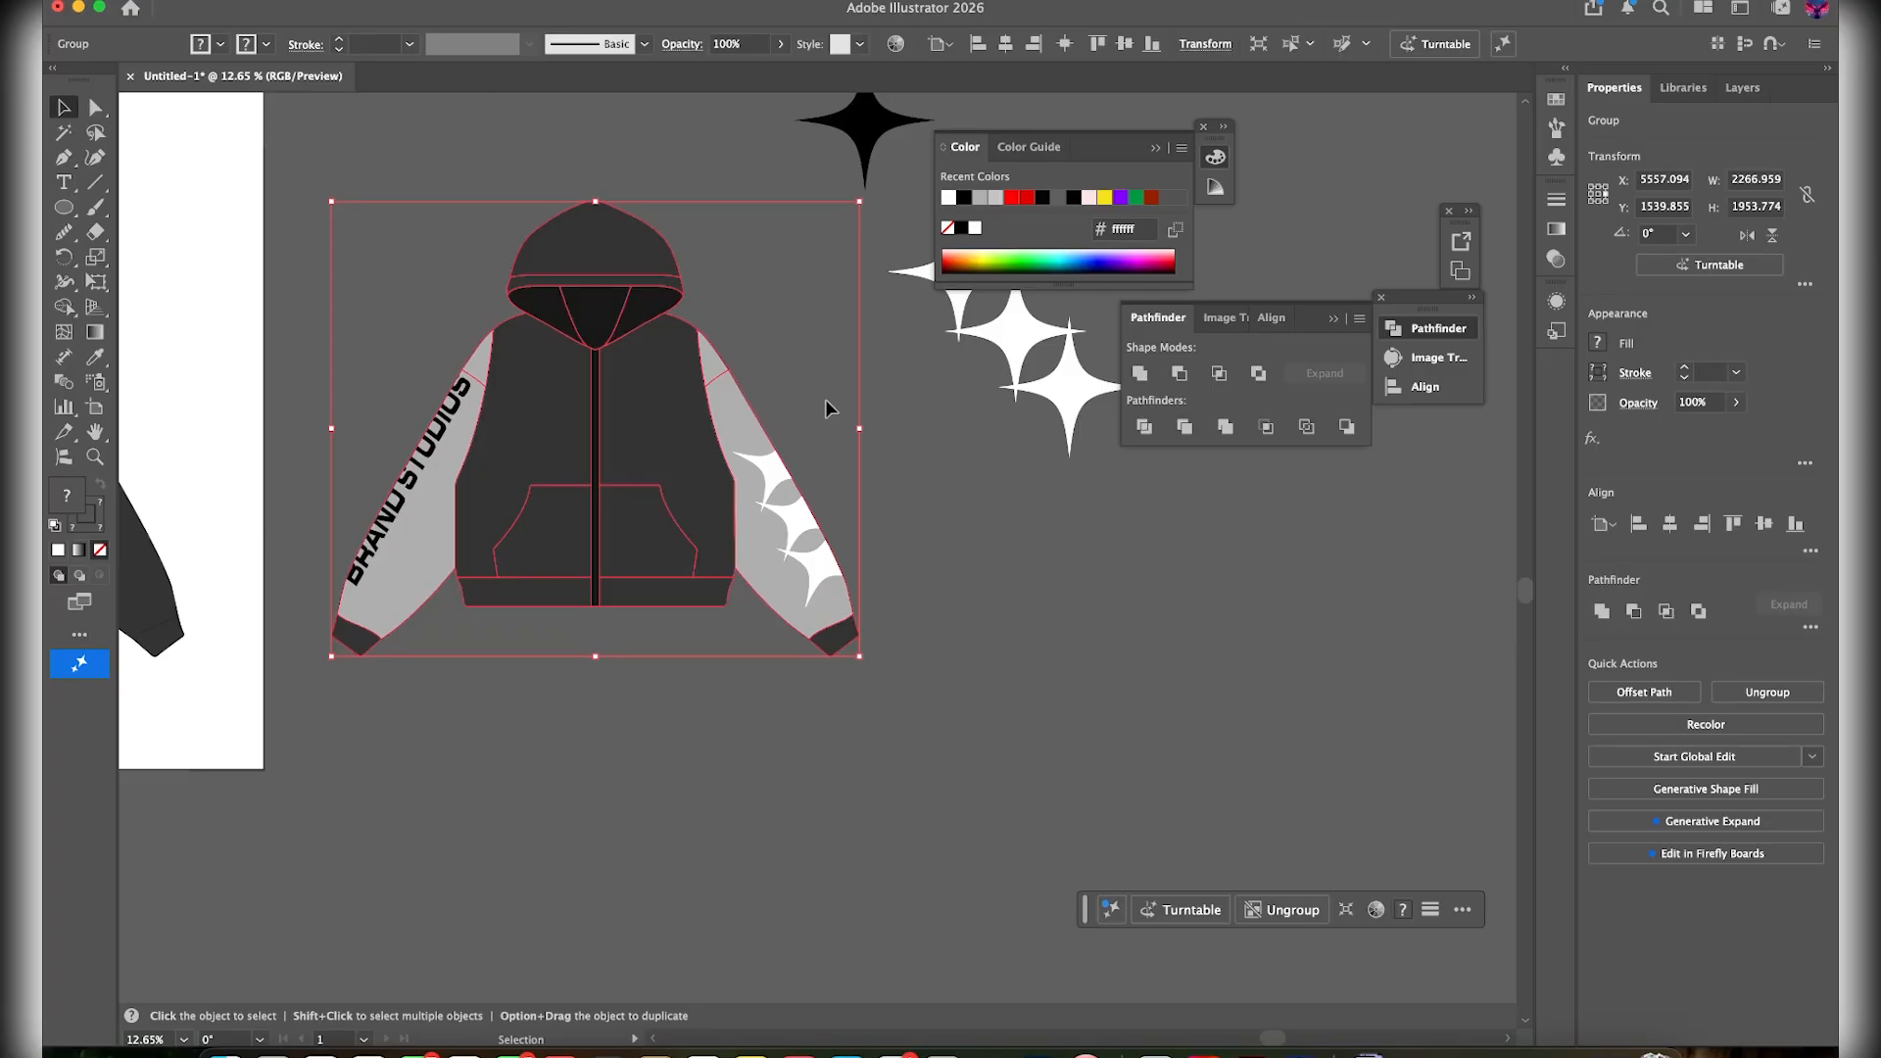
key(super+shift+g)
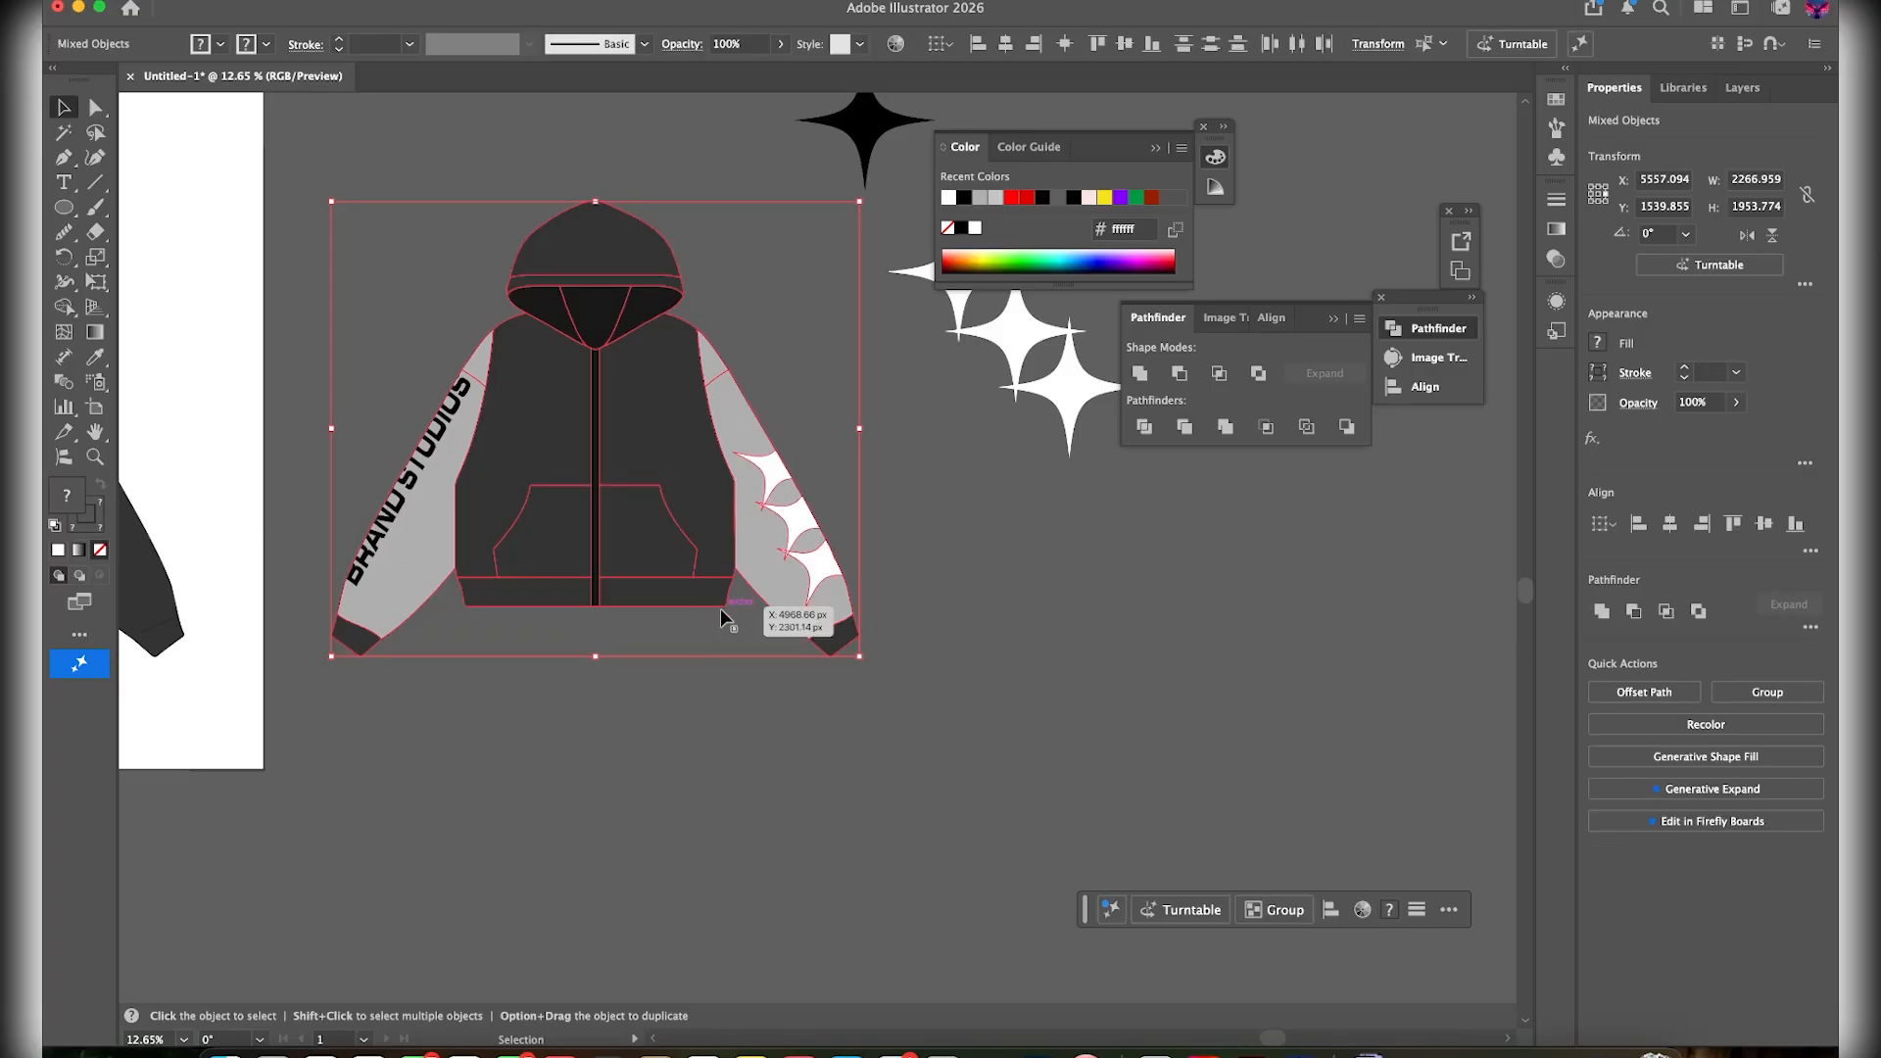
click(386, 390)
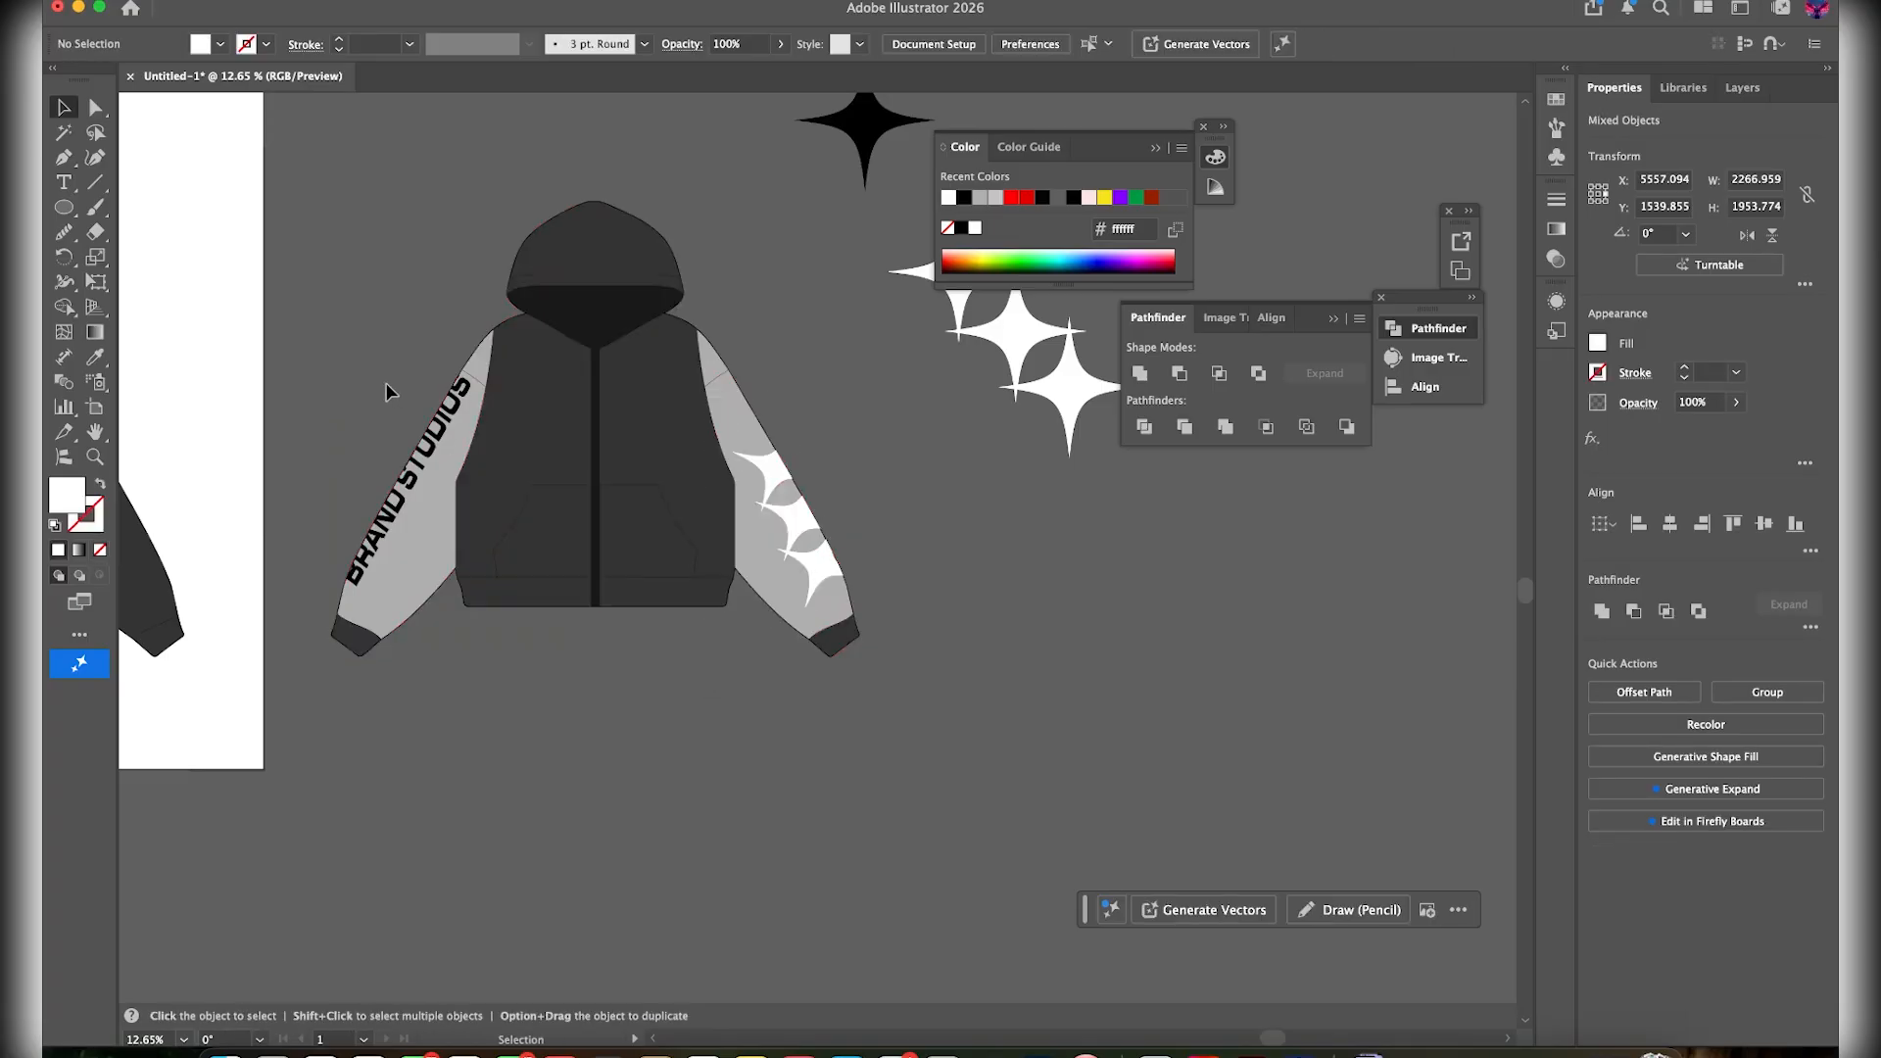
key(super+z)
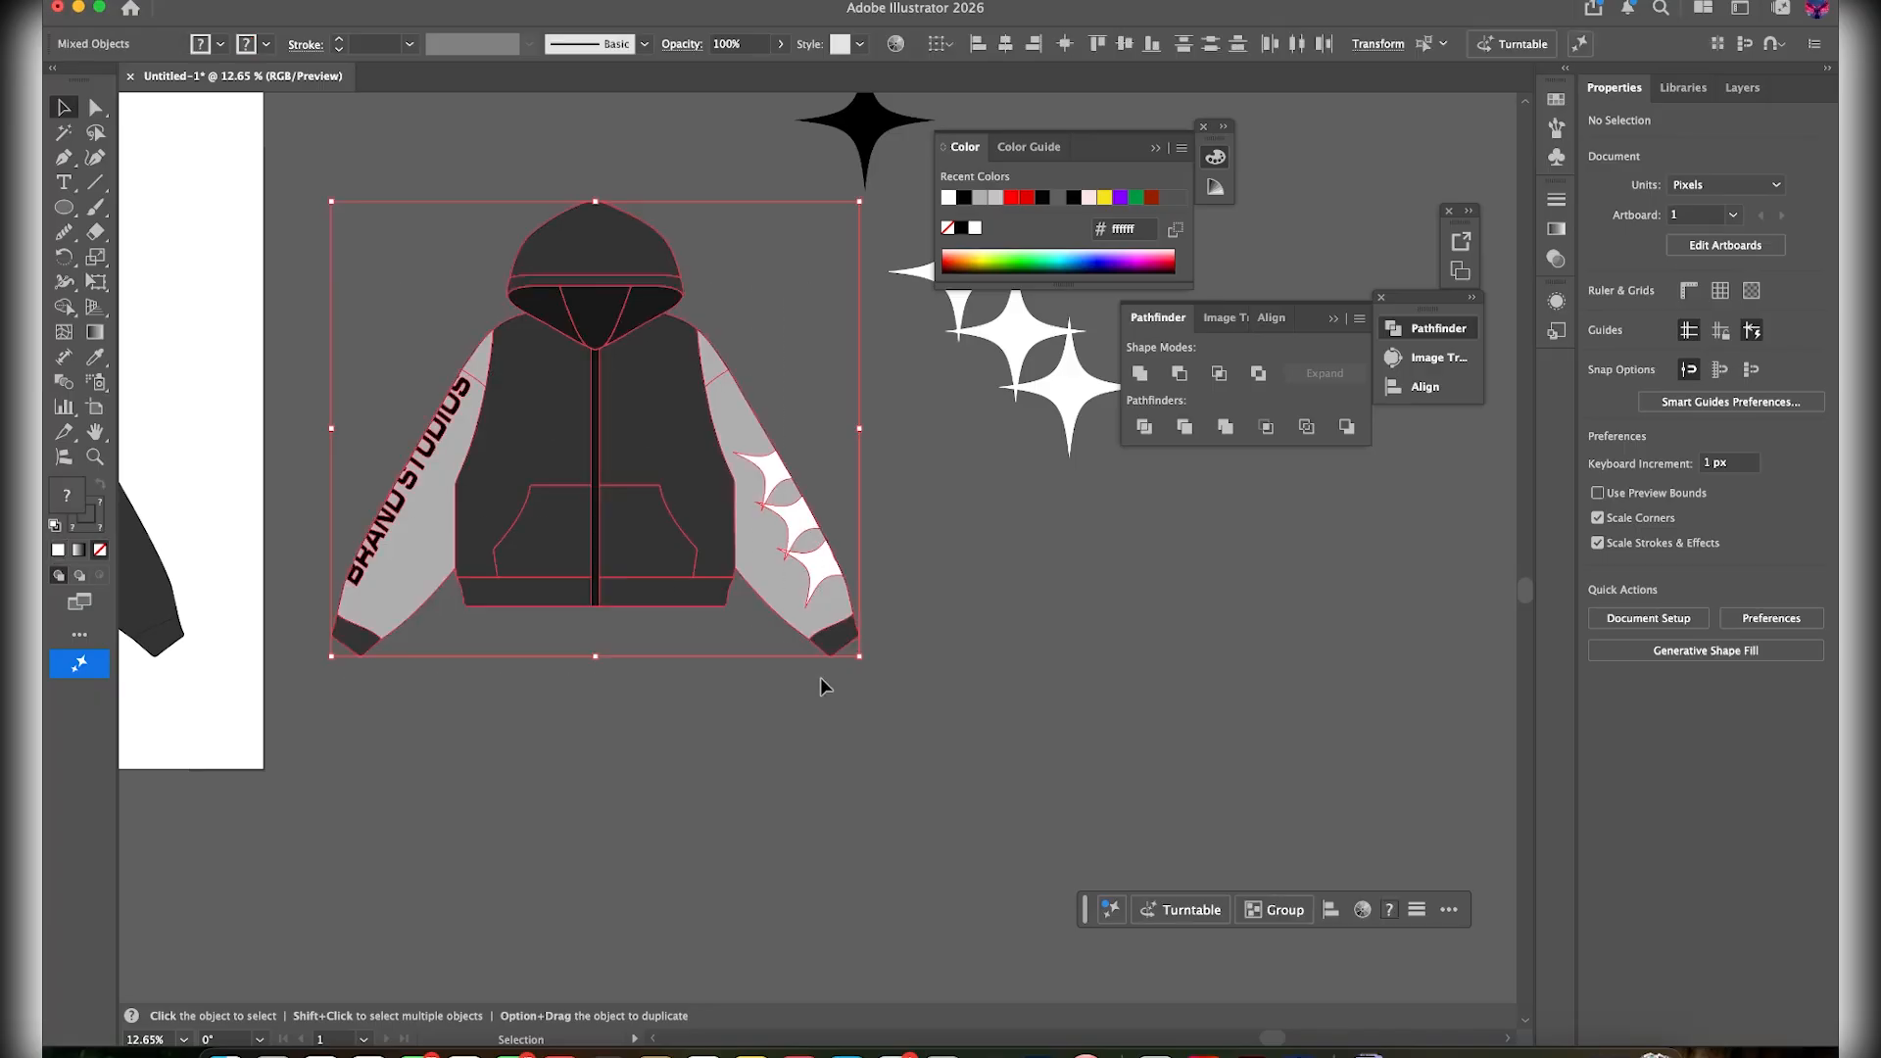
scroll(750, 507, up, 5)
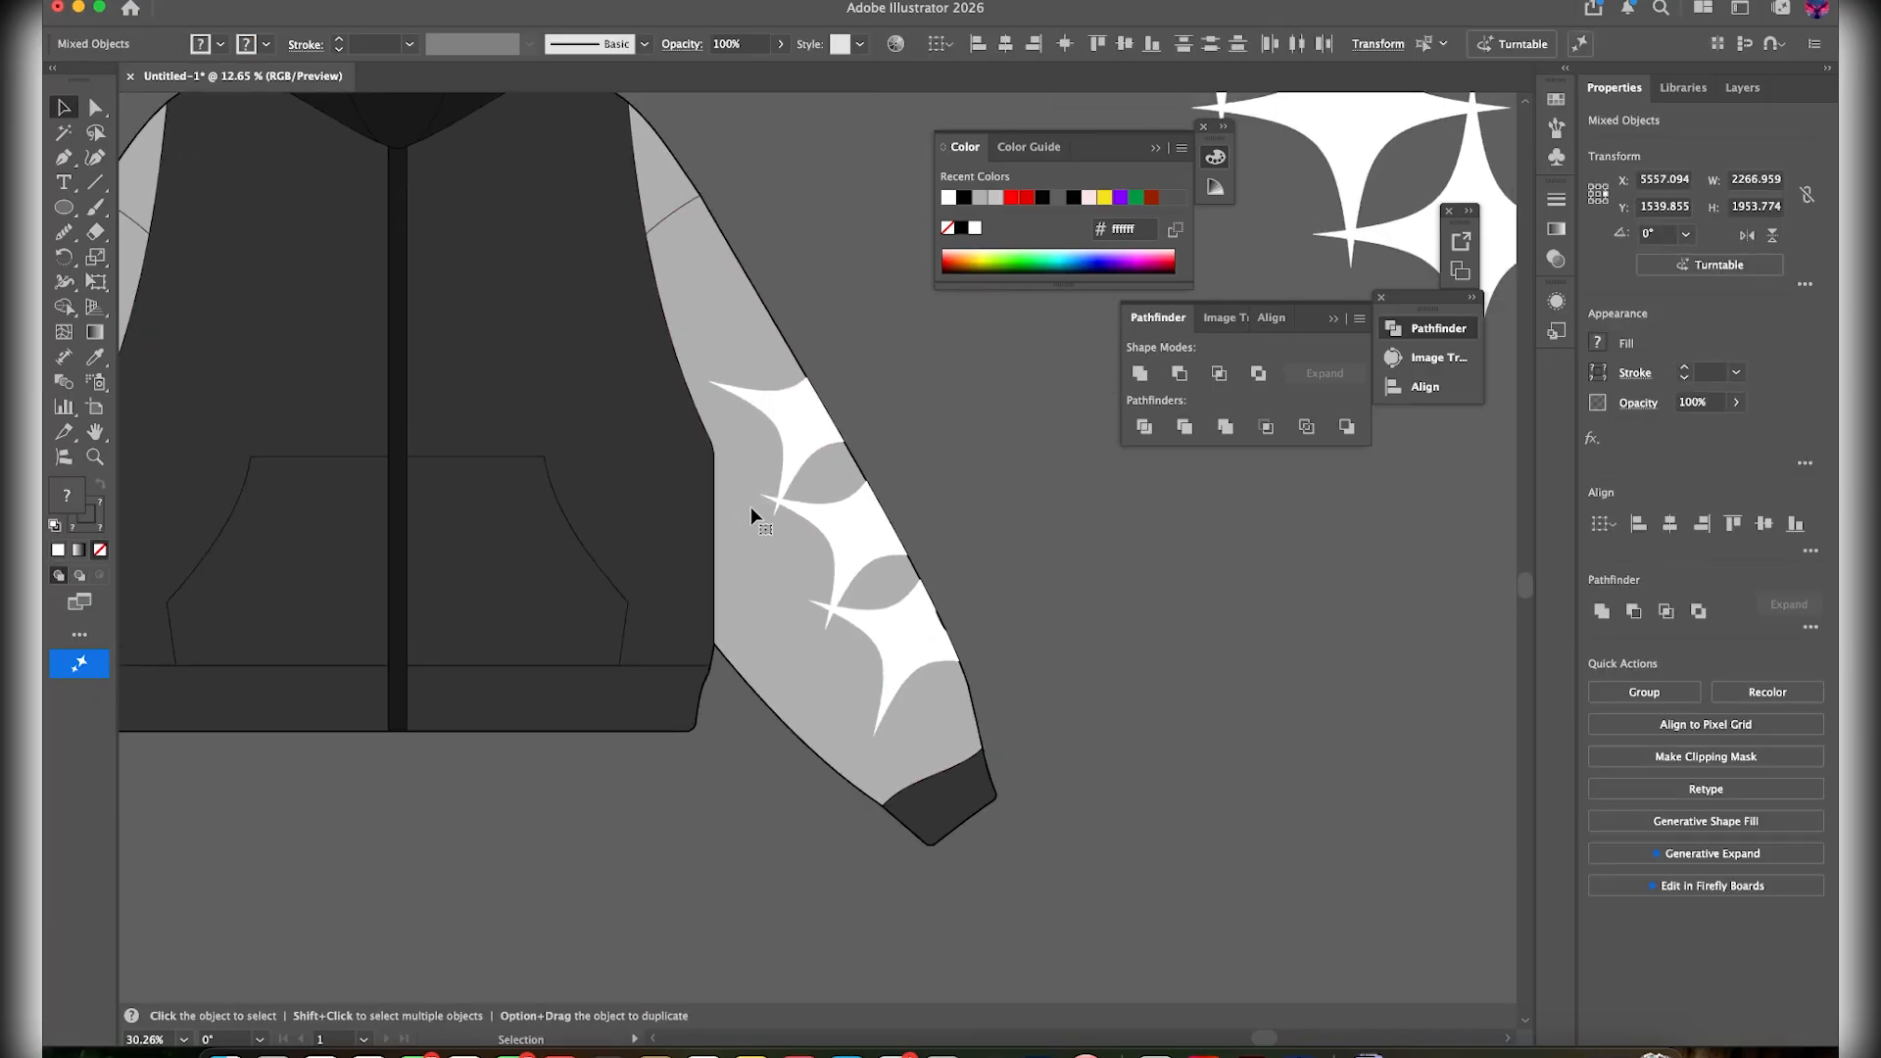
click(1019, 517)
Try to send the uppermost star piece on the sleeve one level backward, and undo it
click(860, 529)
drag(860, 527, 801, 410)
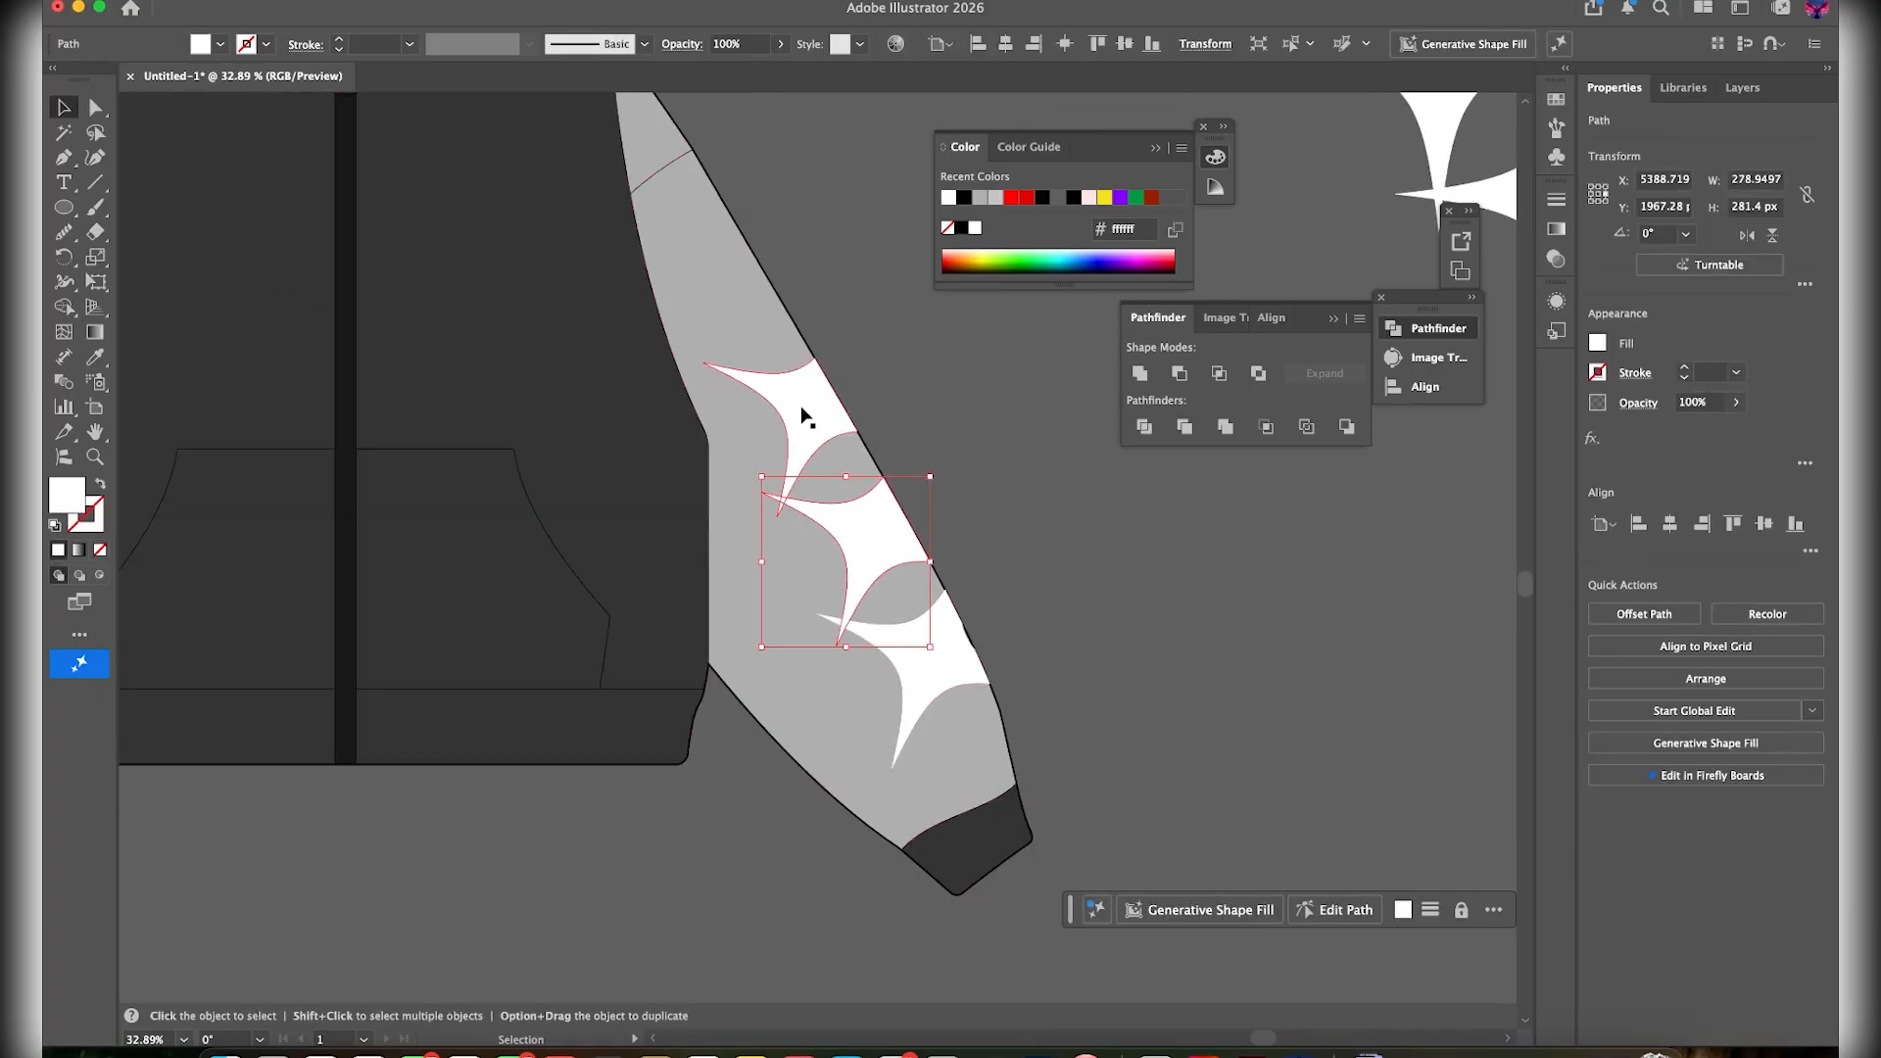
key(super+z)
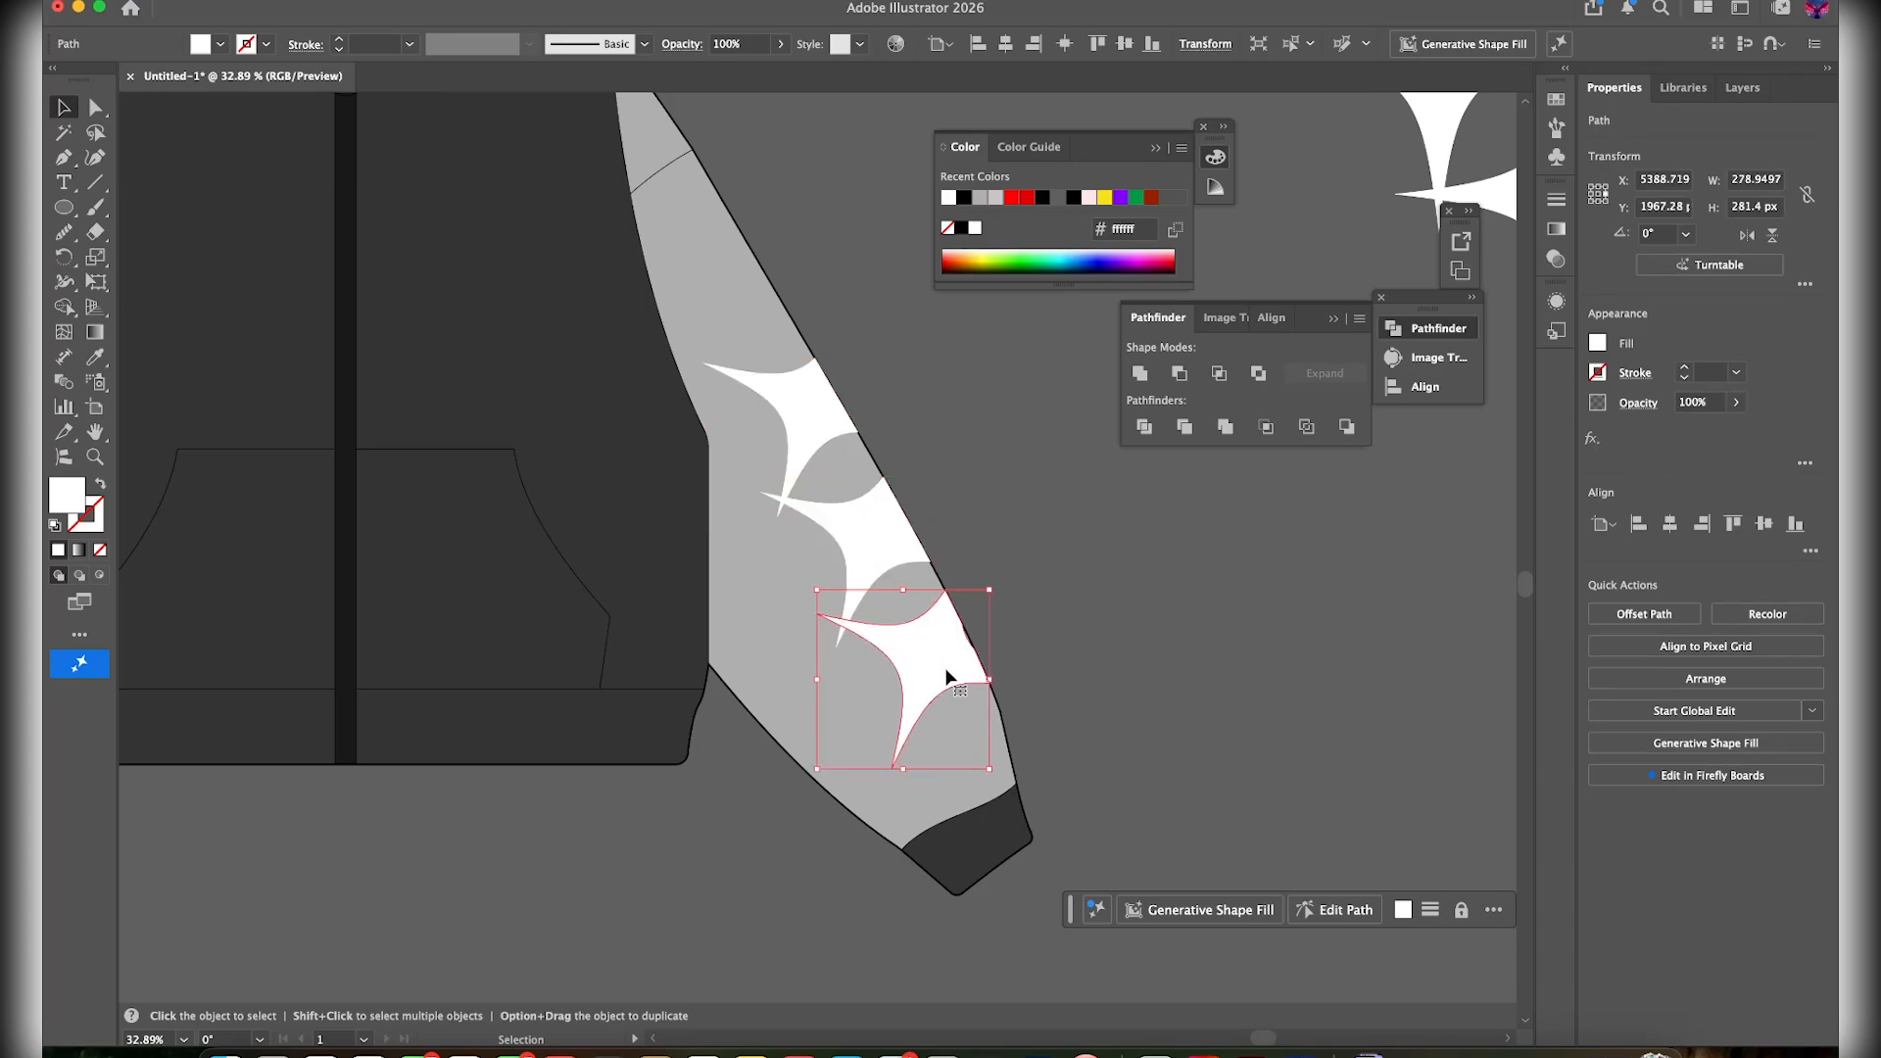
click(798, 423)
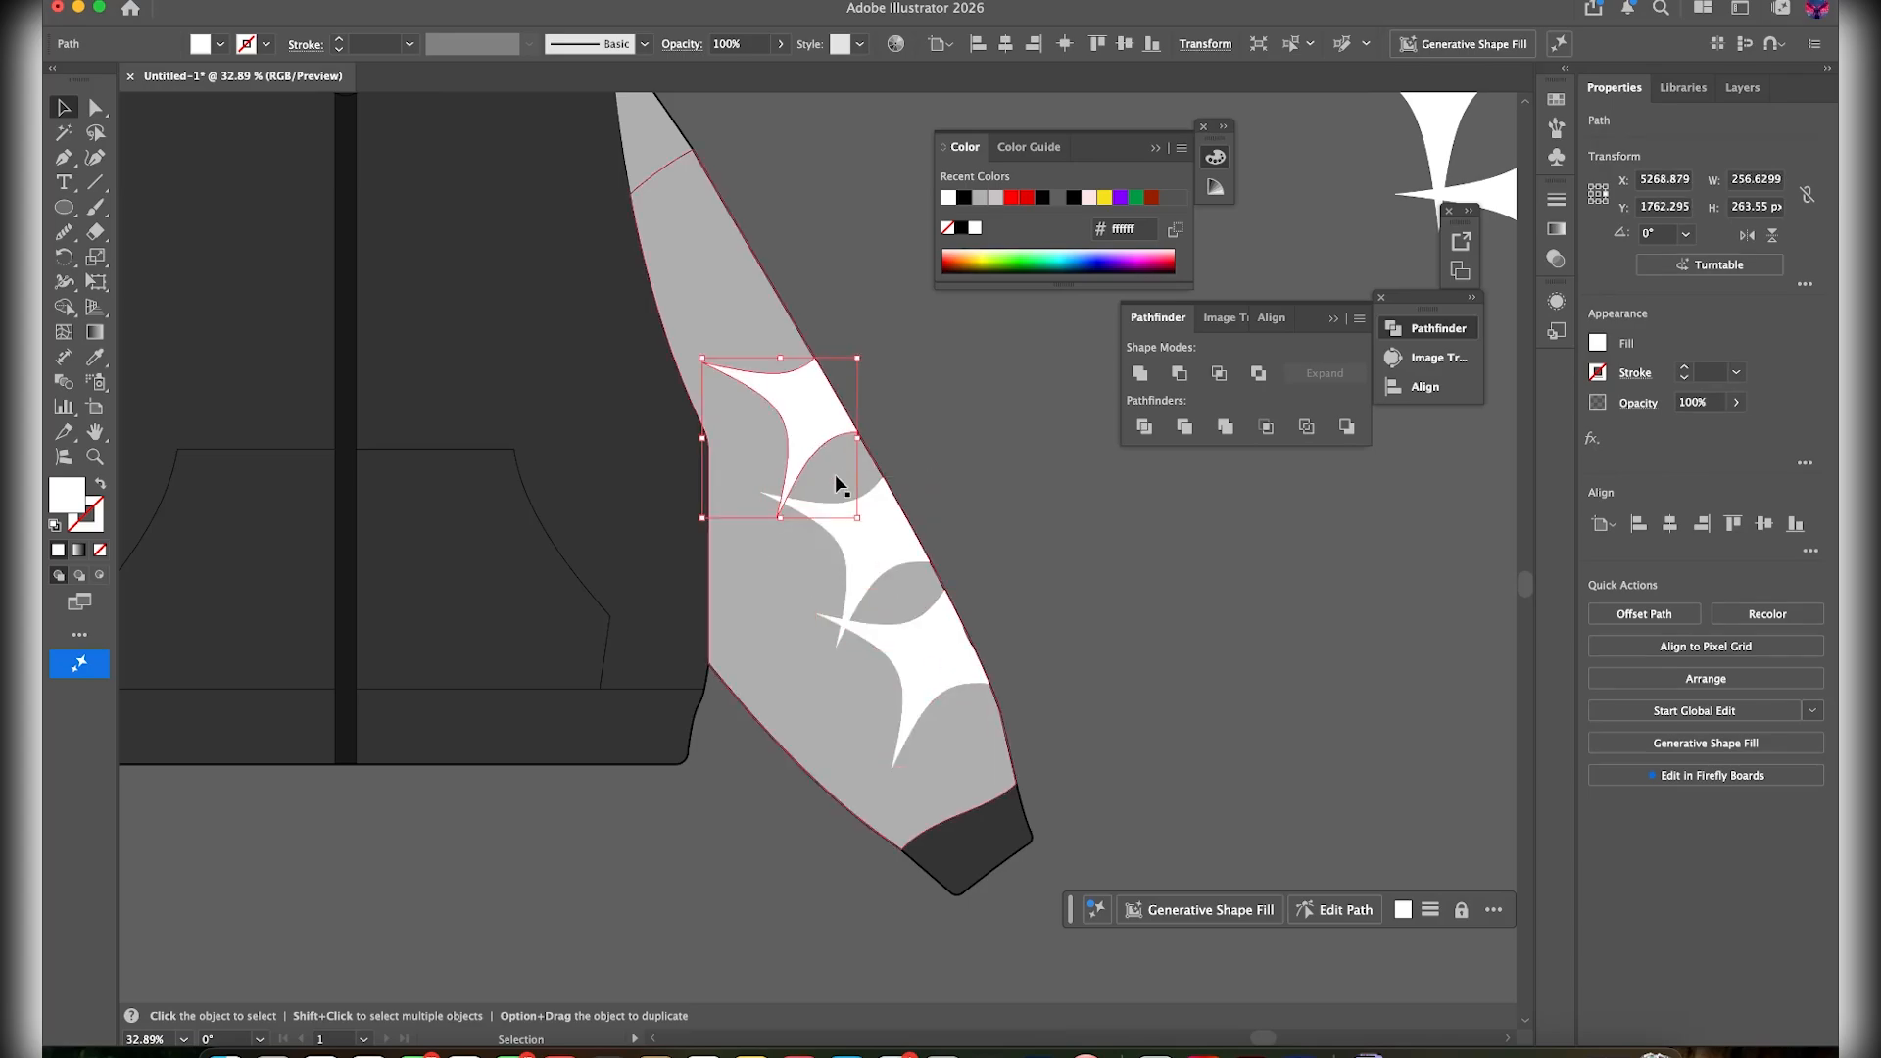
click(964, 410)
key(a)
click(813, 416)
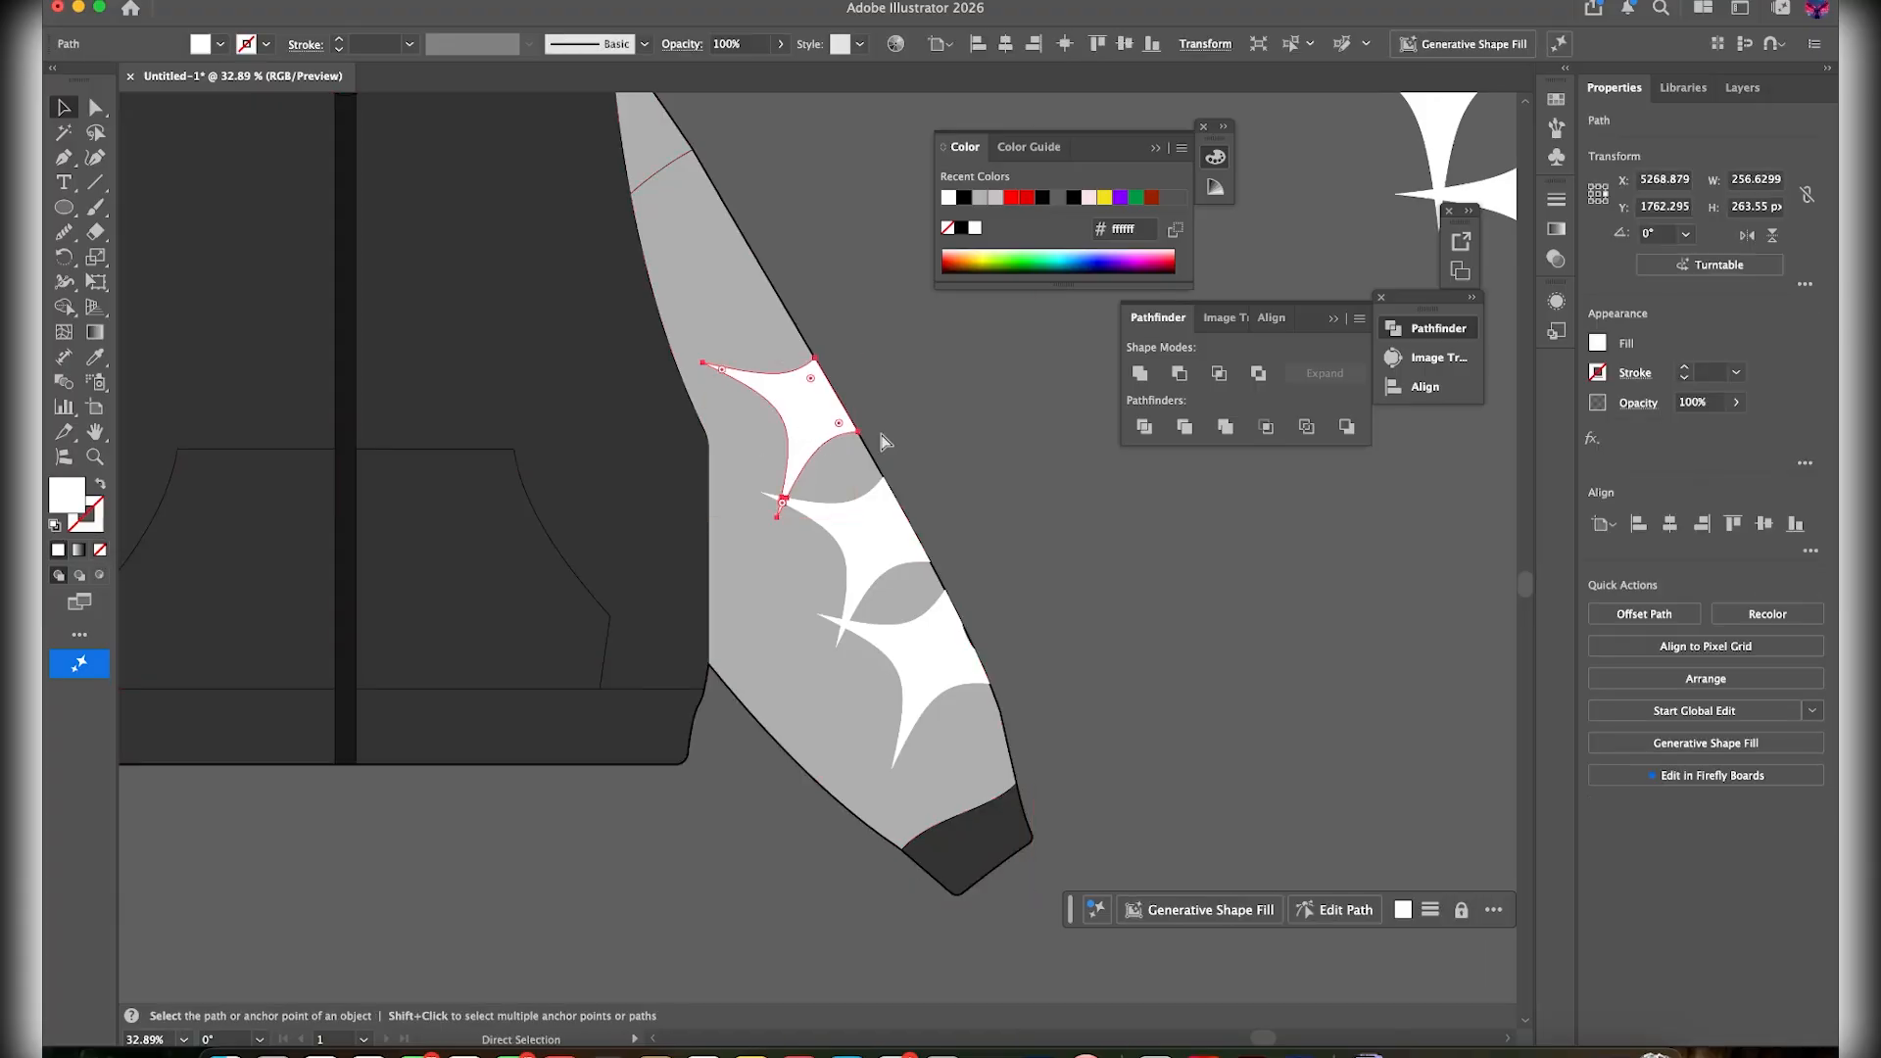
key(super+[)
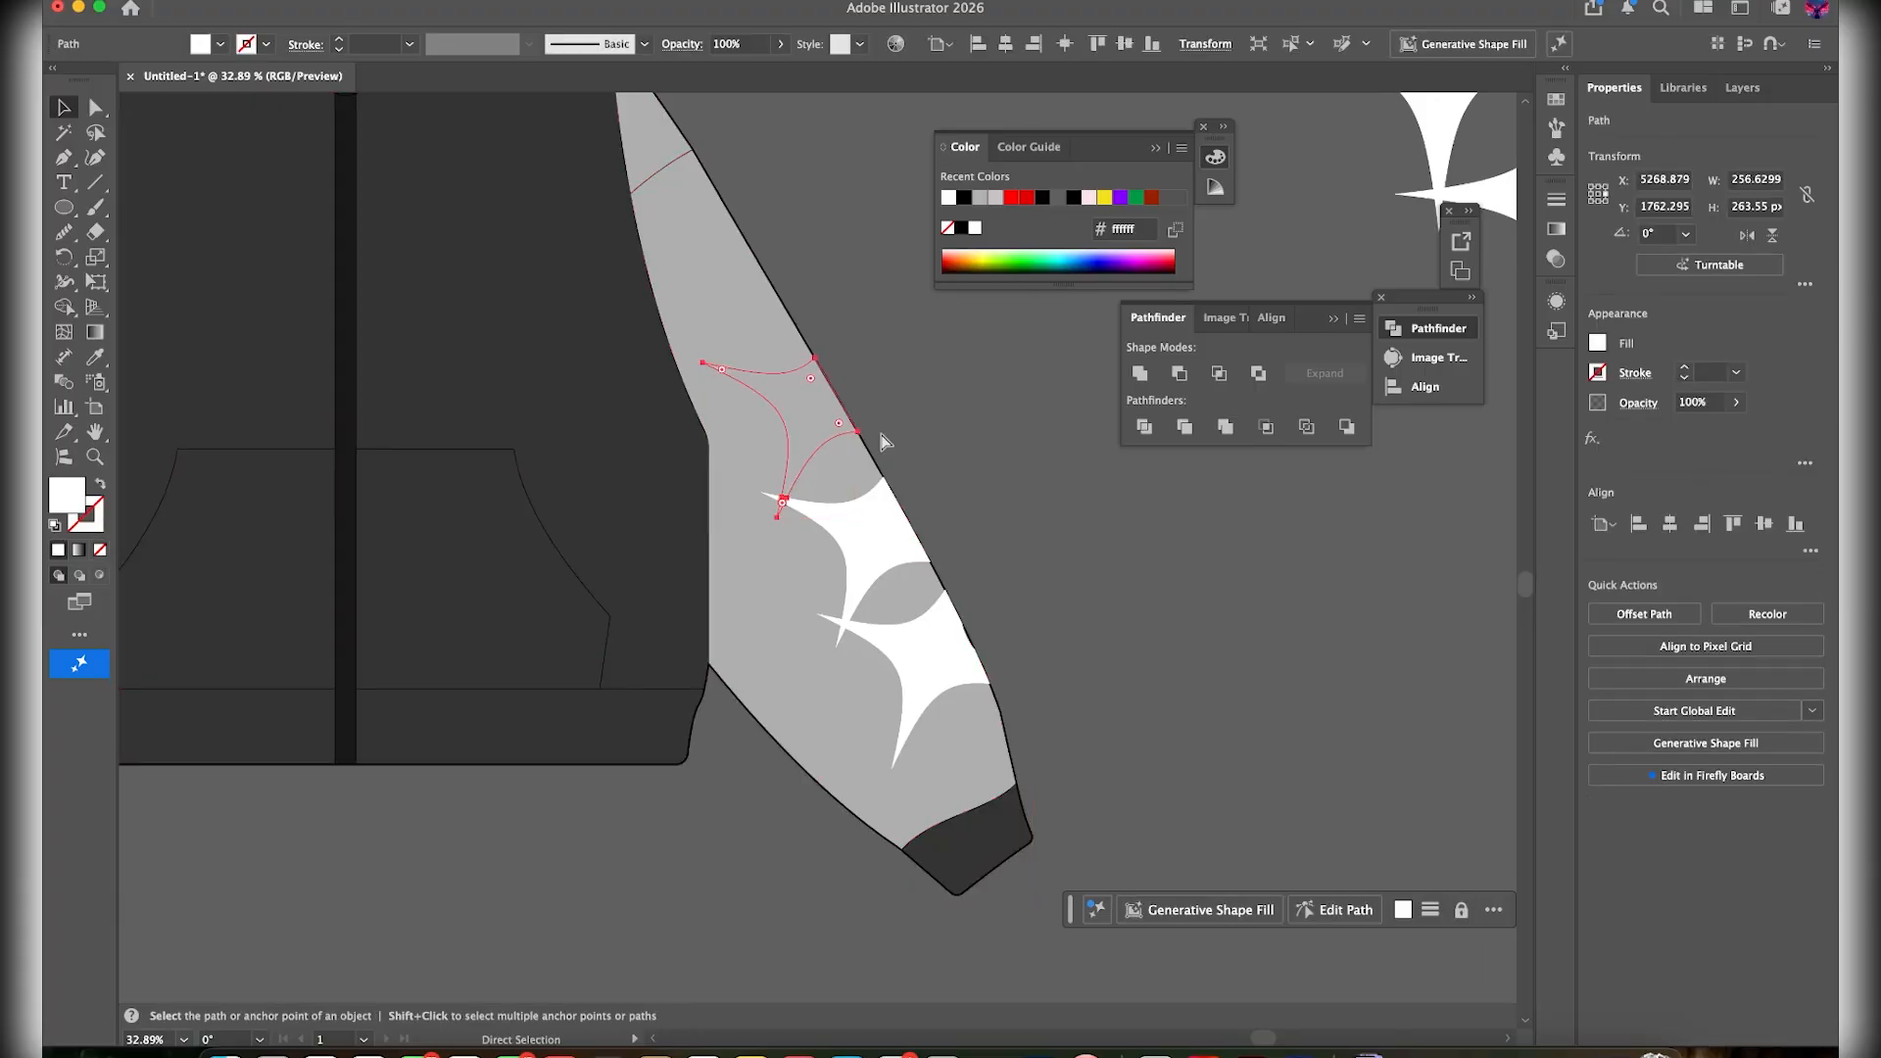
key(super+z)
click(881, 435)
click(834, 415)
click(918, 420)
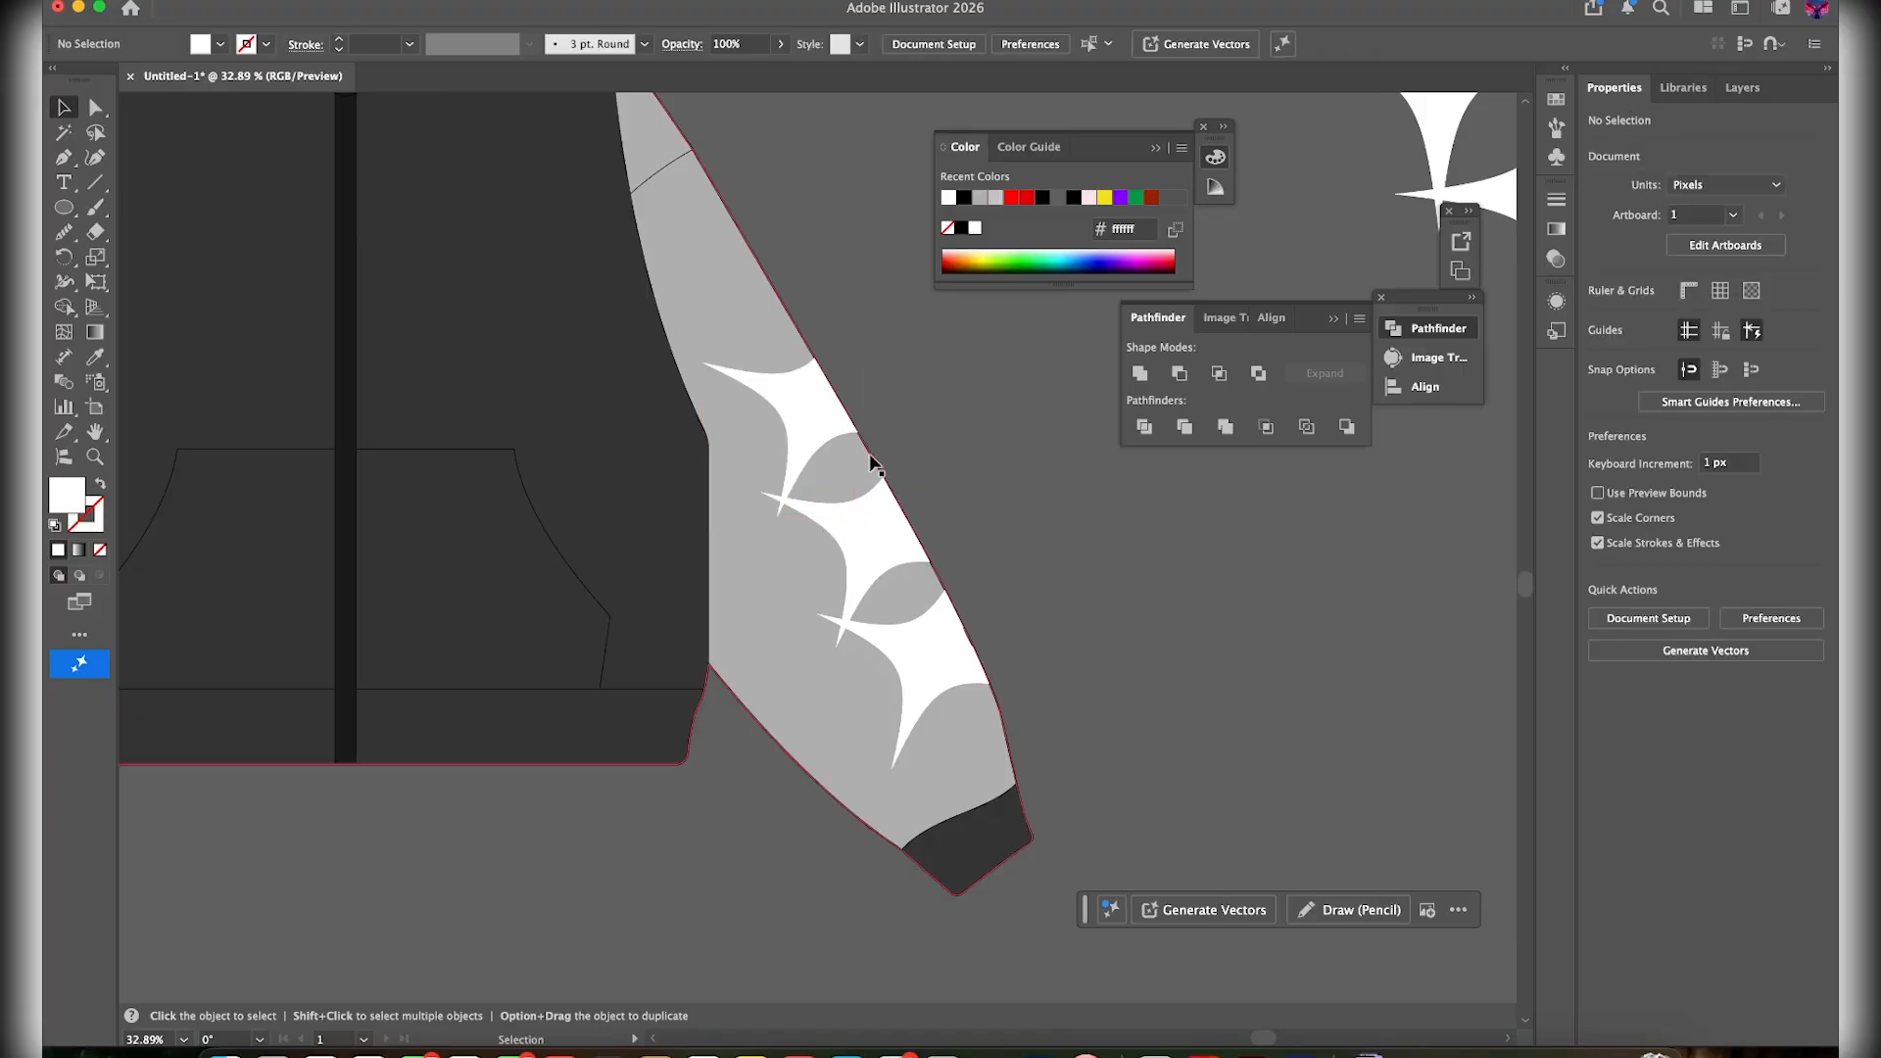
Isolate the hoodie group to check which parts it contains, and leave isolation mode
double_click(791, 485)
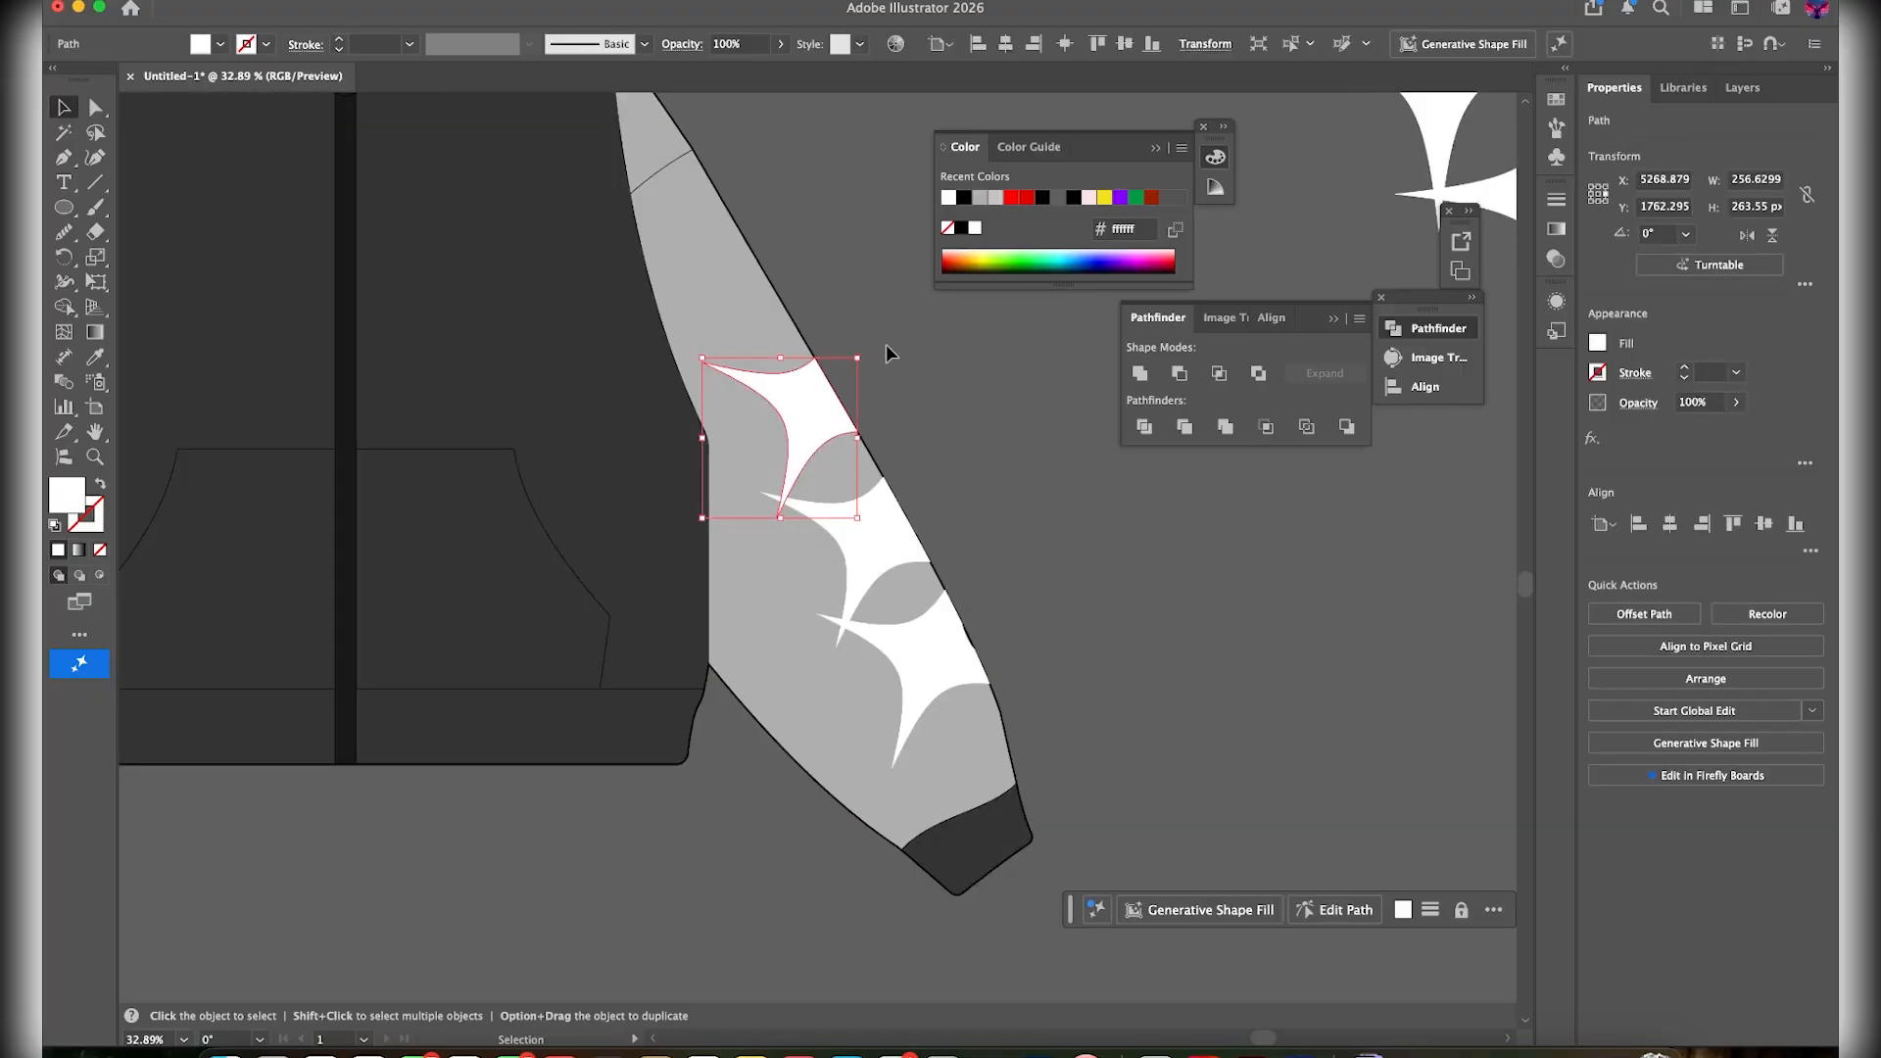
double_click(885, 344)
double_click(685, 303)
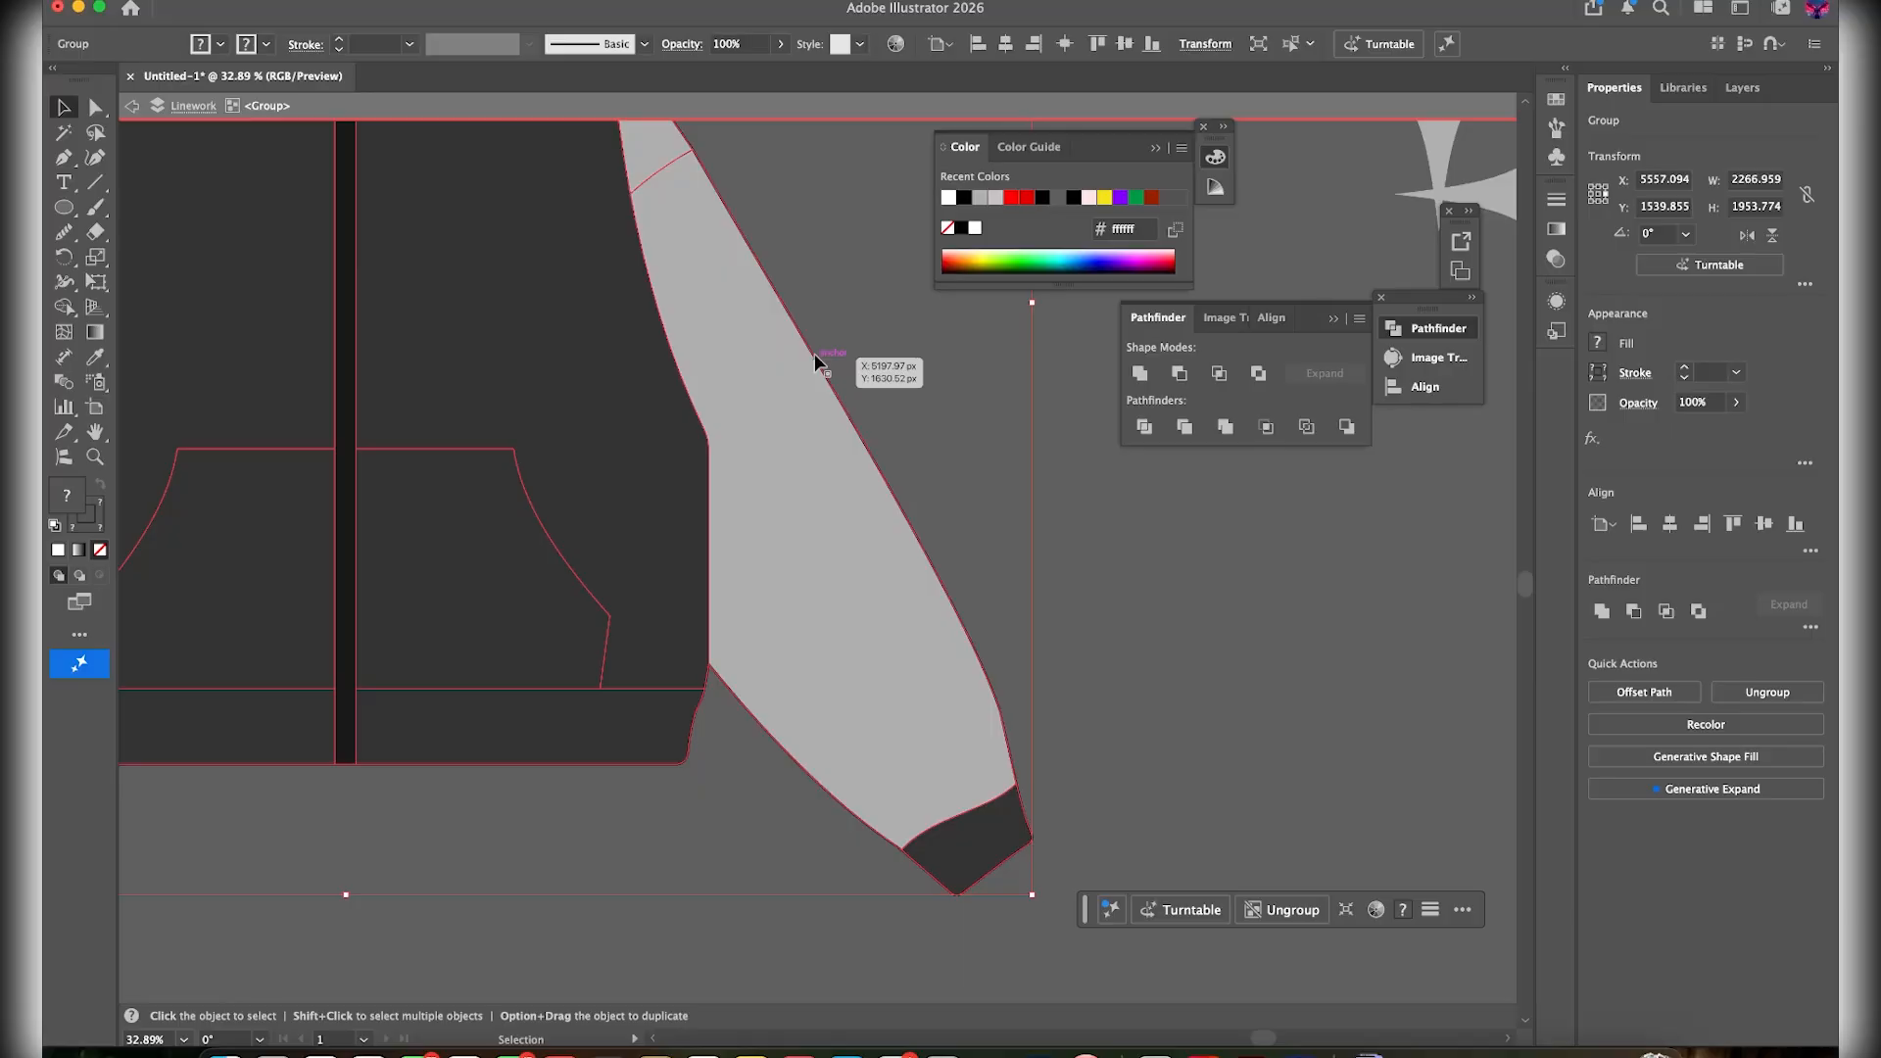
double_click(909, 374)
Select the three star pieces with the hoodie and combine them into one group
click(813, 389)
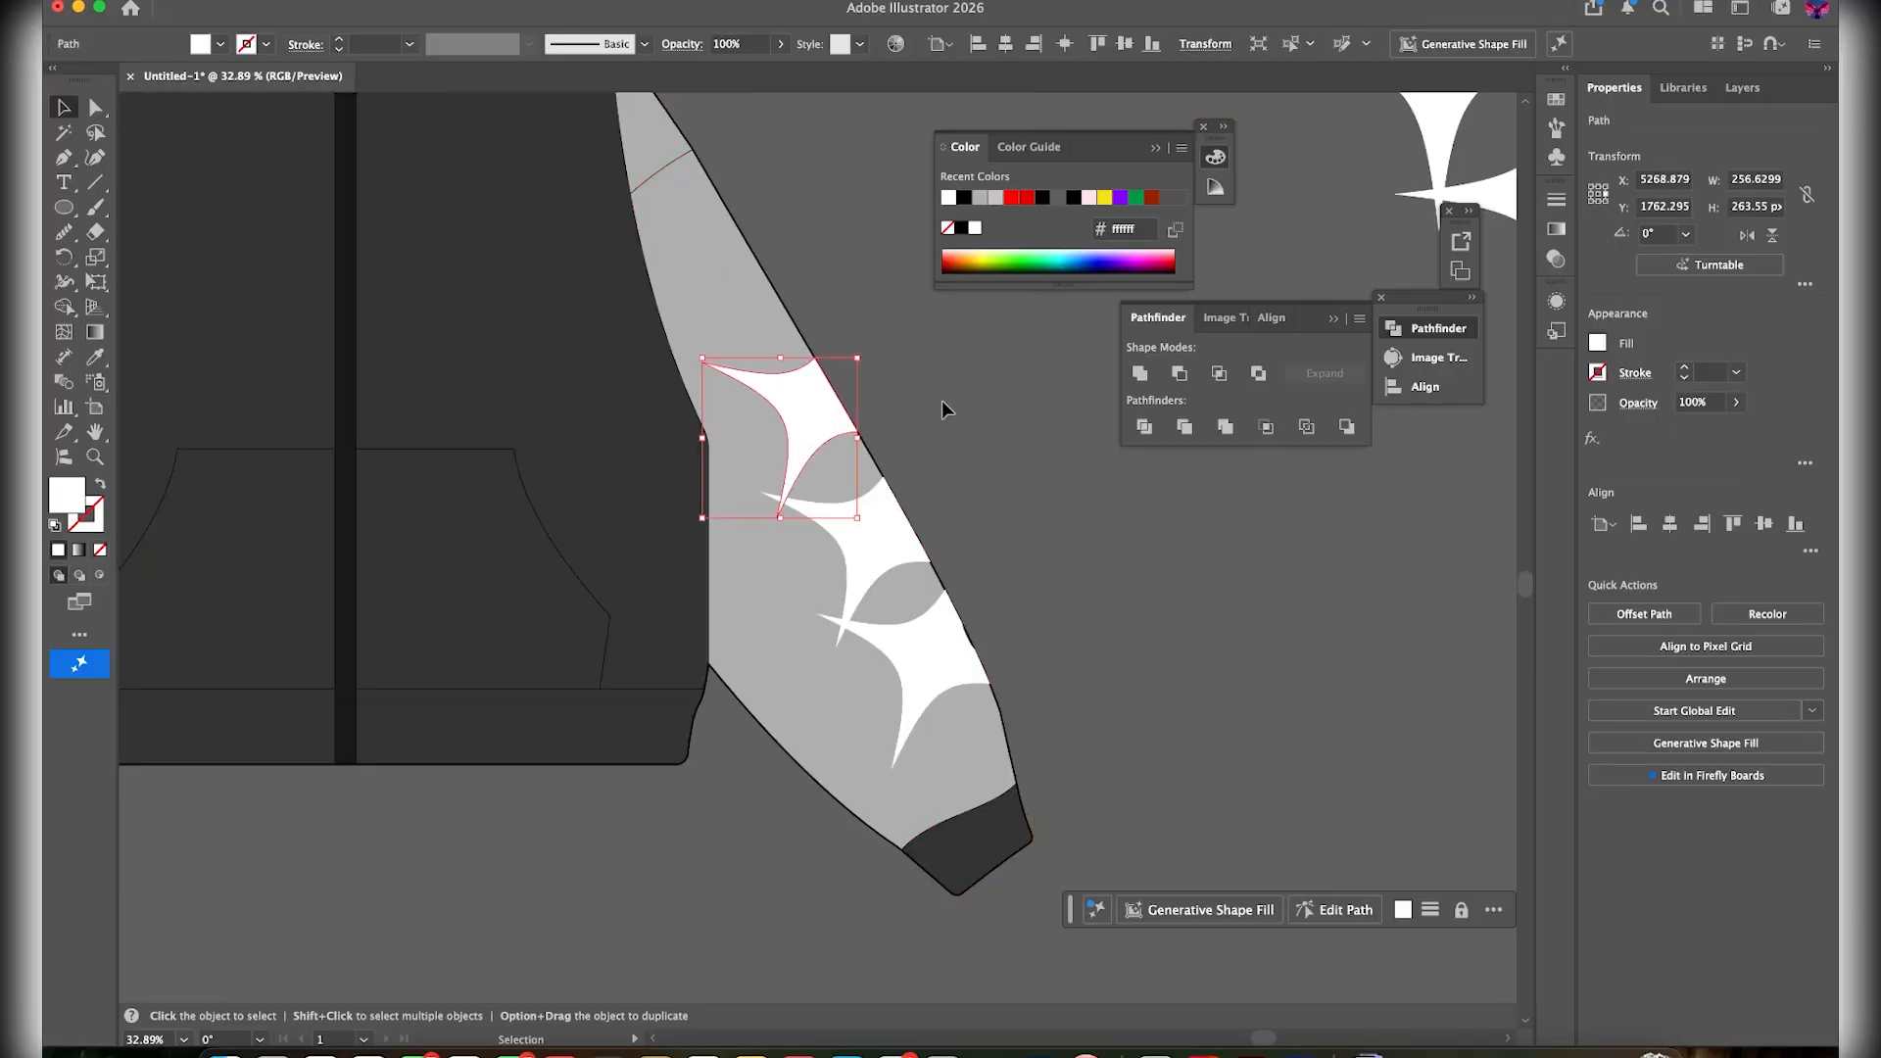
shift+click(828, 715)
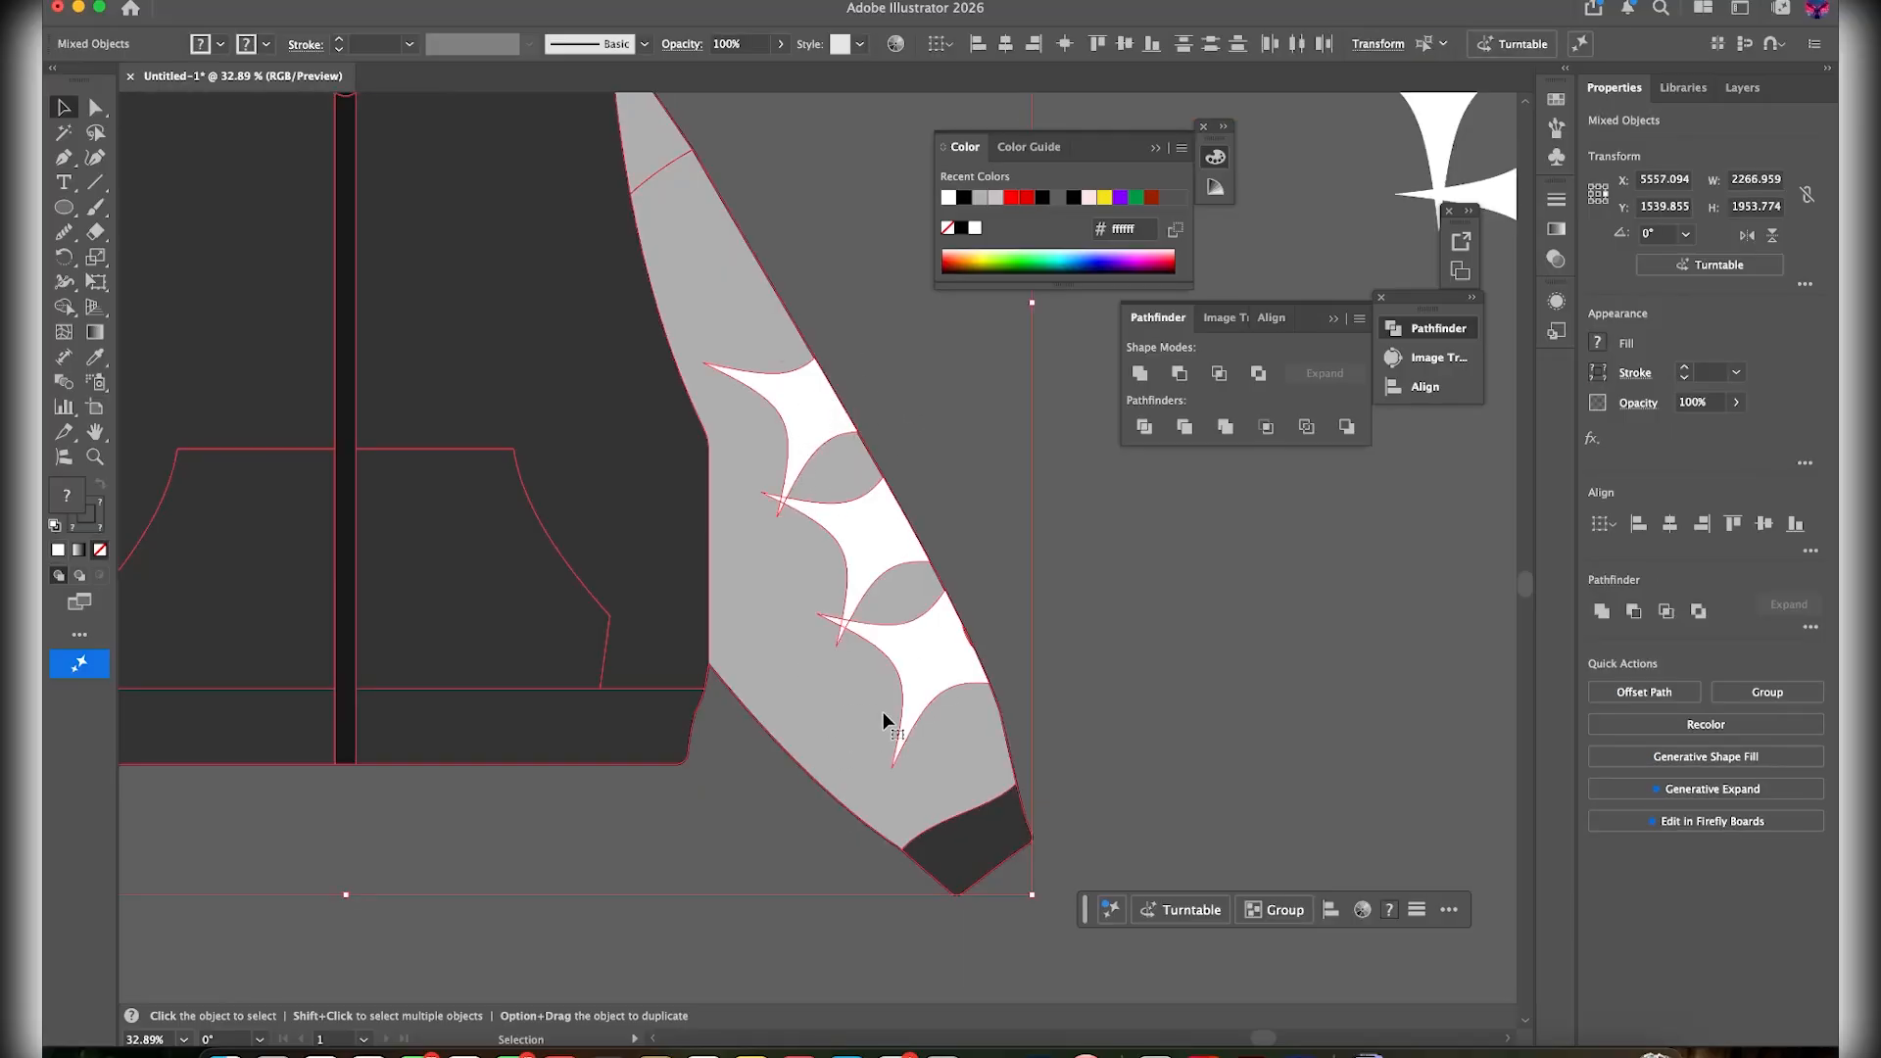
key(super+g)
click(909, 474)
click(819, 434)
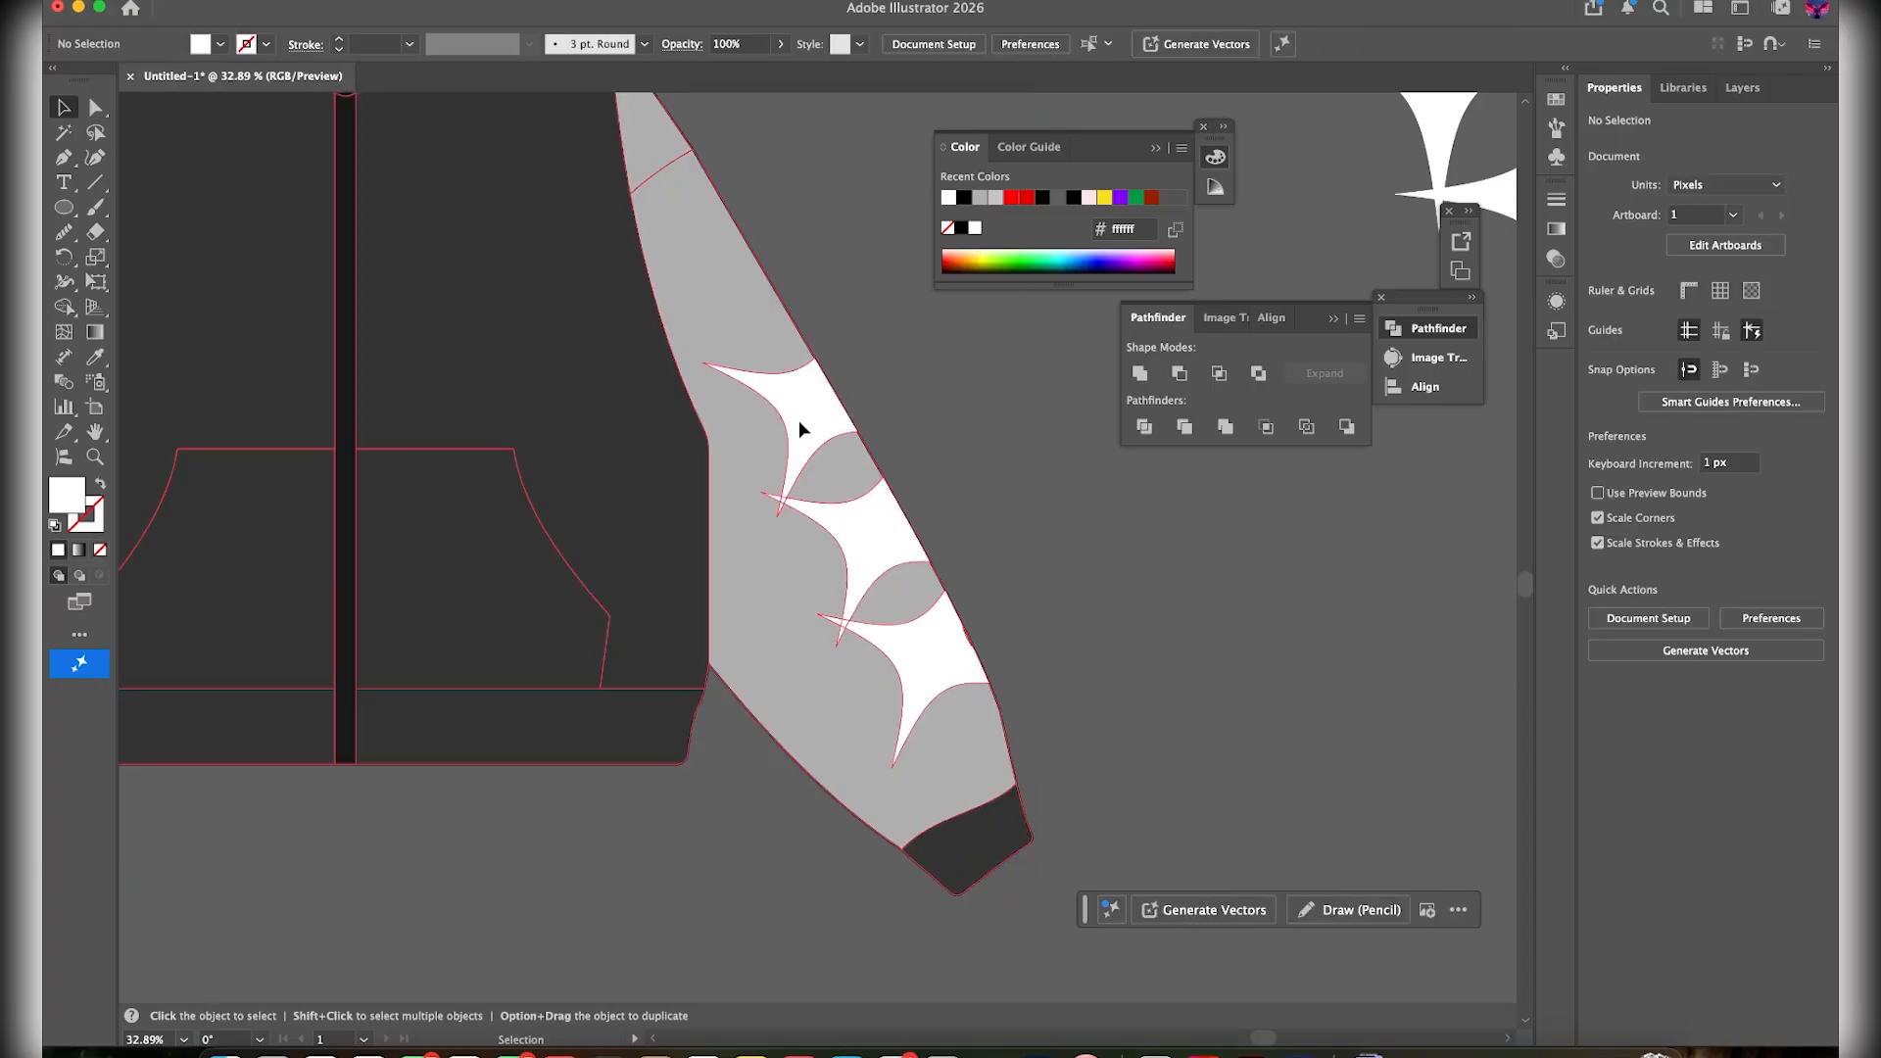
Isolate the hoodie group, try sending its three star pieces backward, undo each attempt and leave isolation mode
double_click(799, 422)
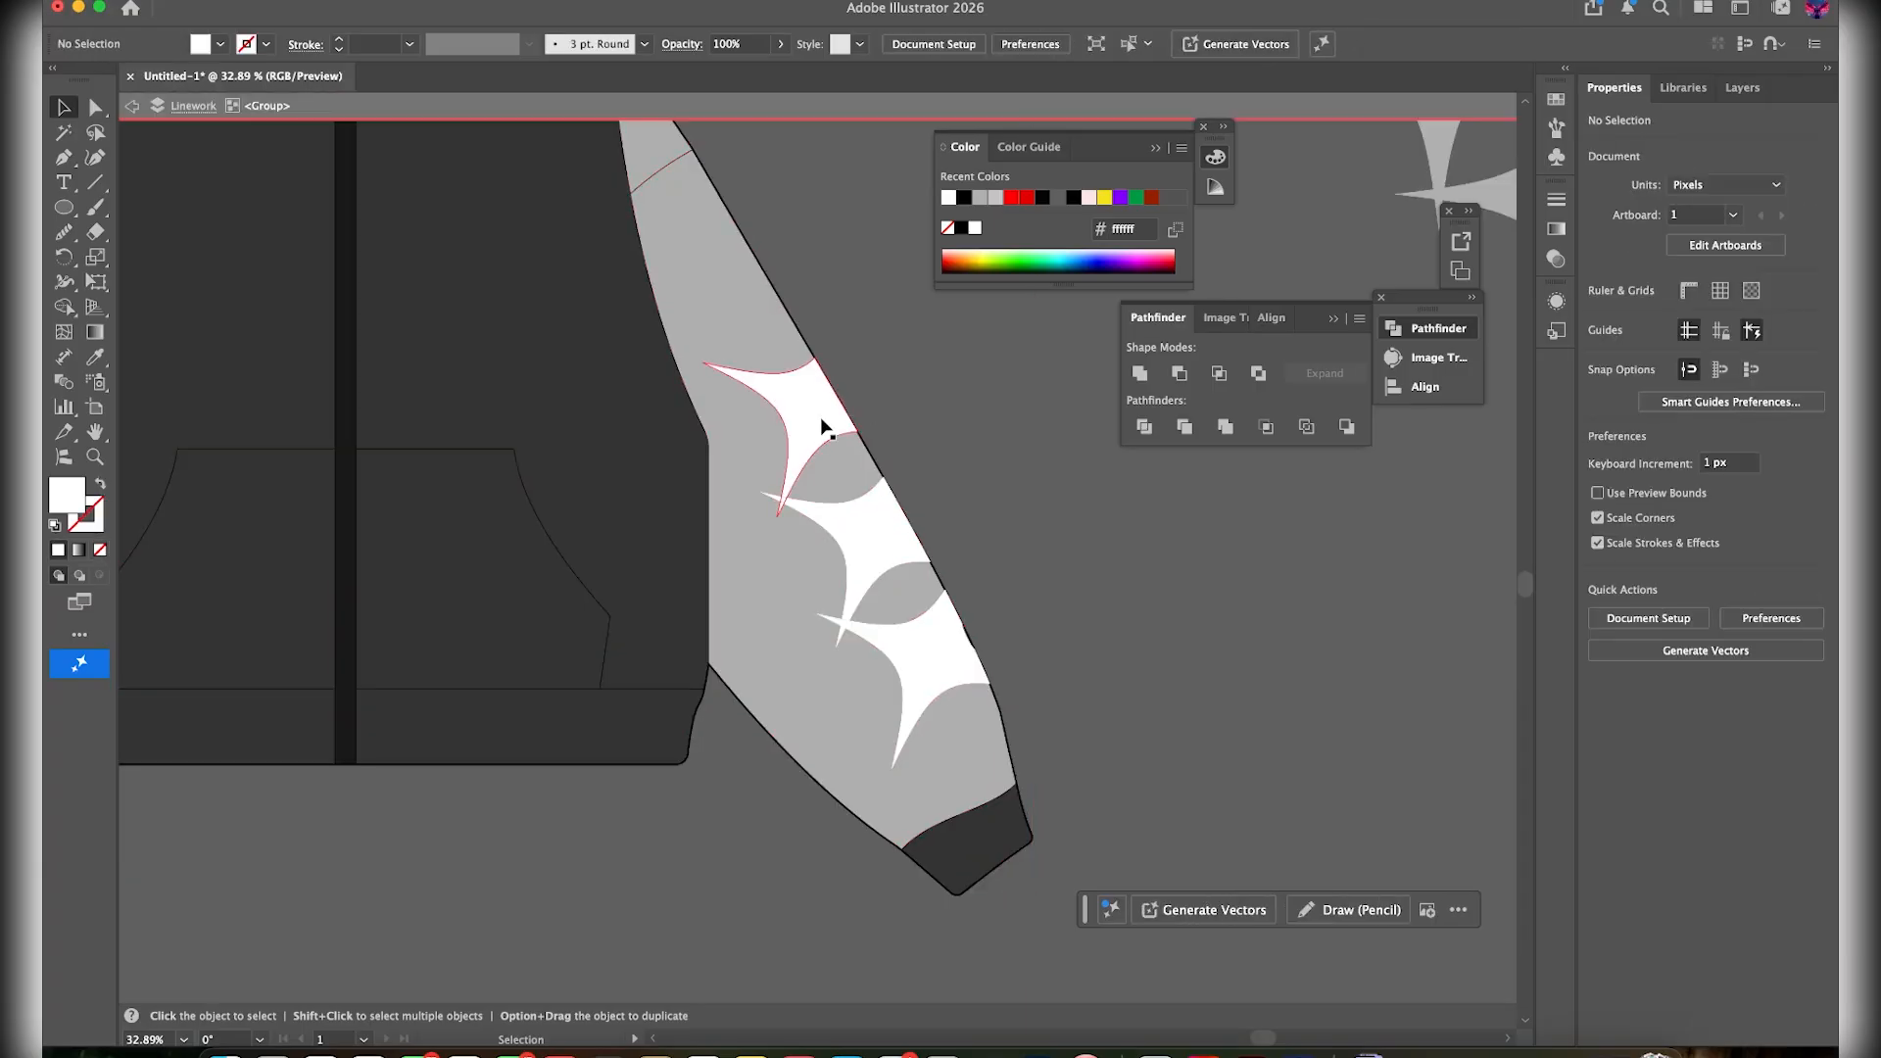
shift+click(895, 525)
shift+click(935, 641)
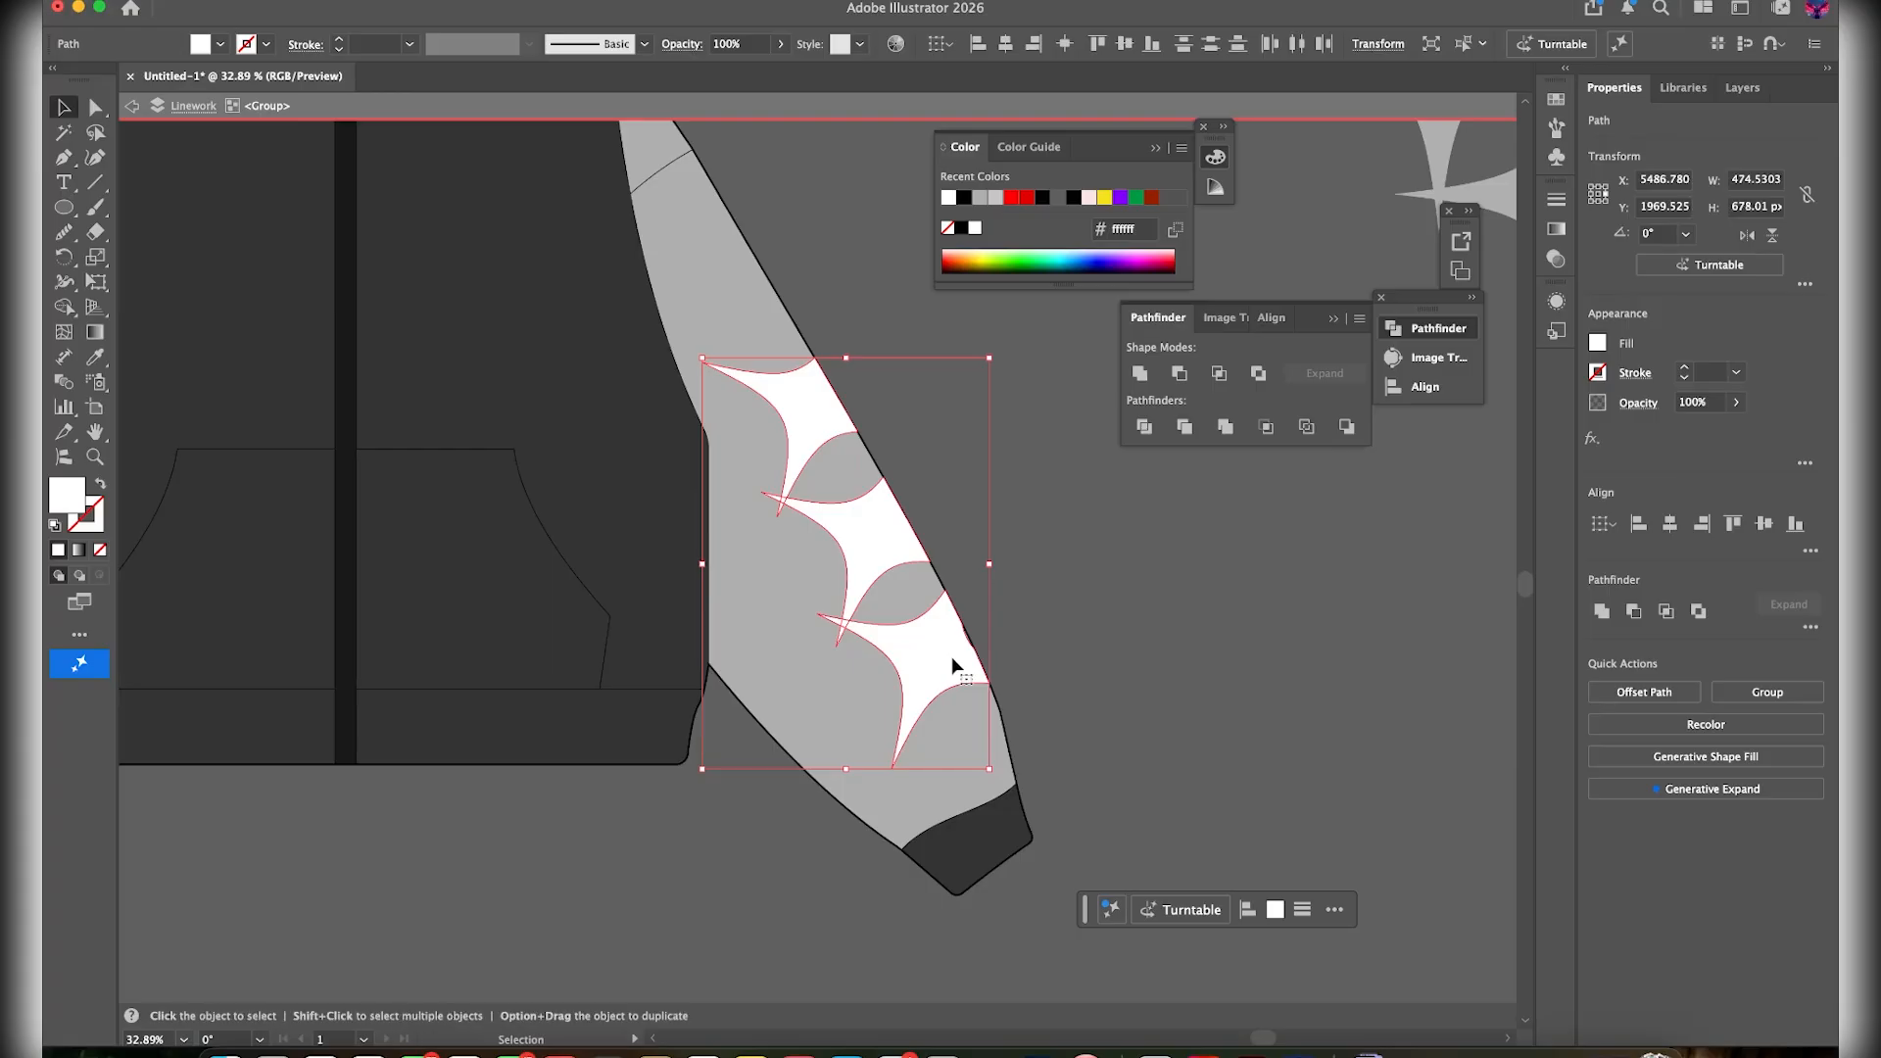
key(super+[)
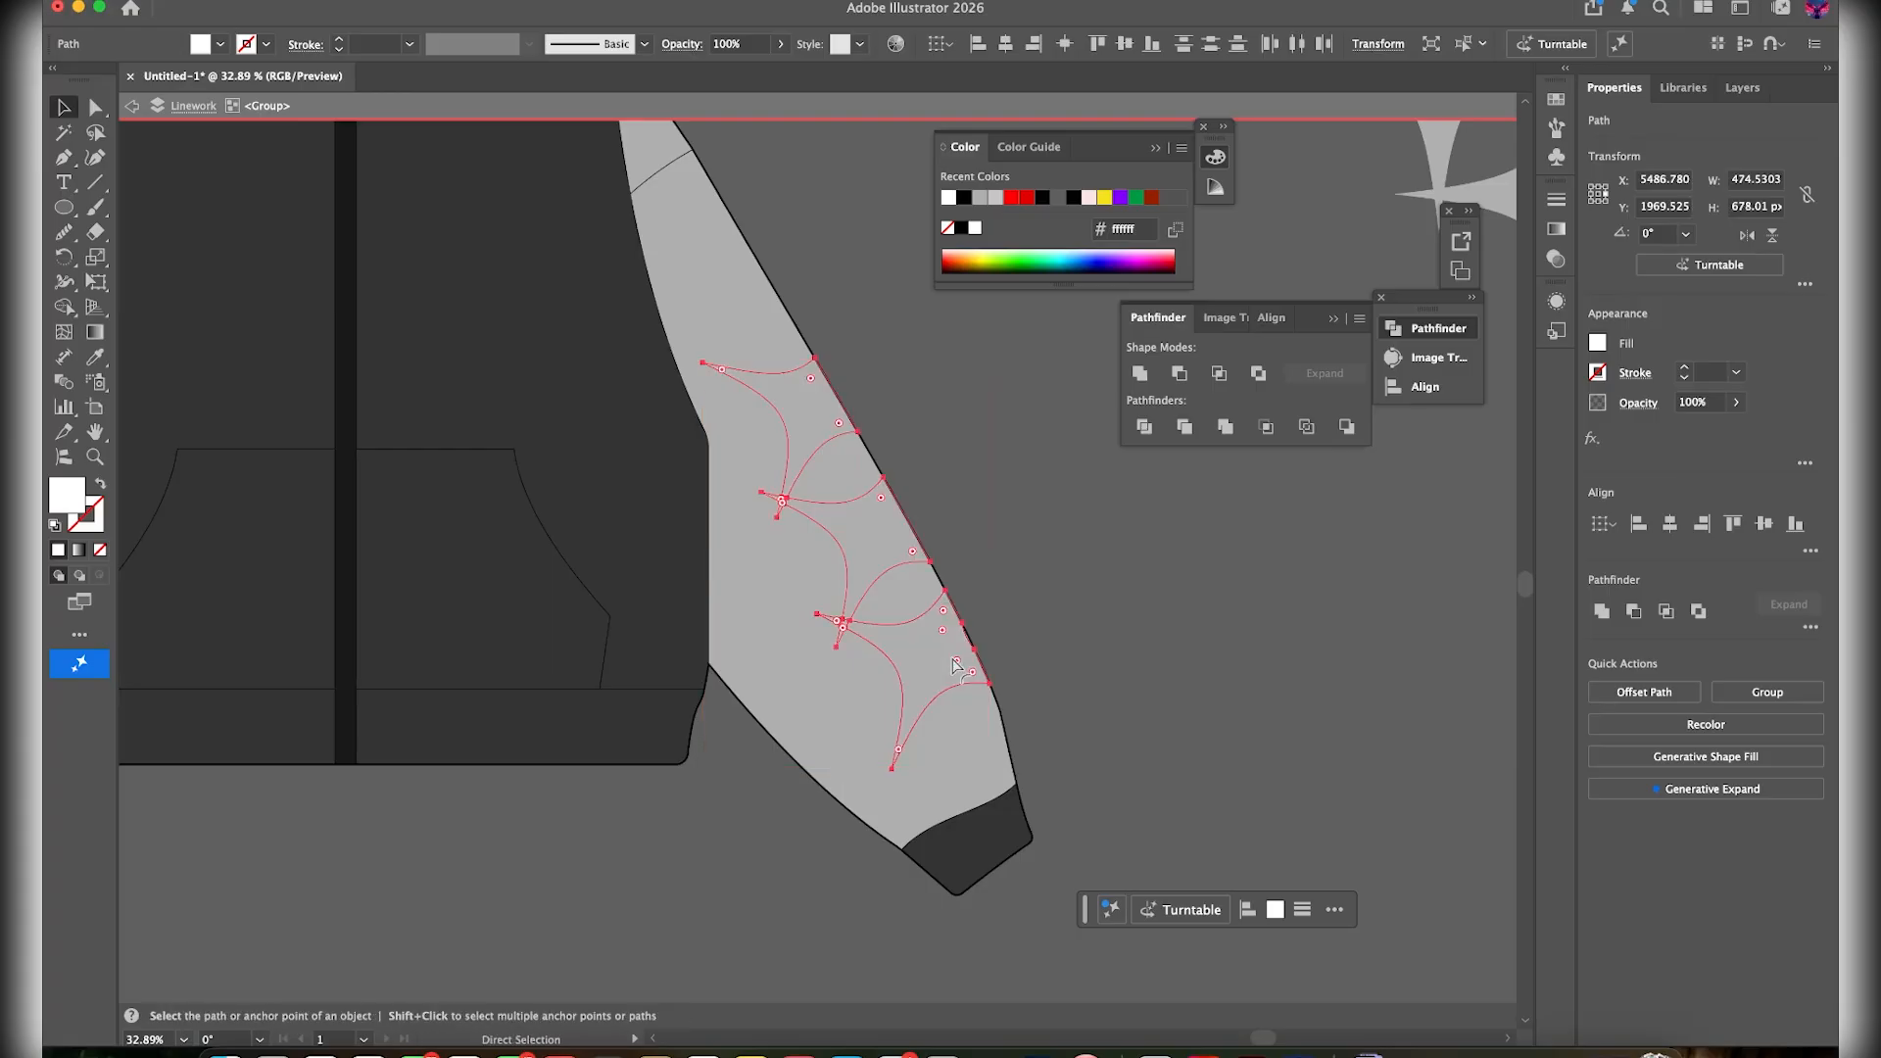
key(super+z)
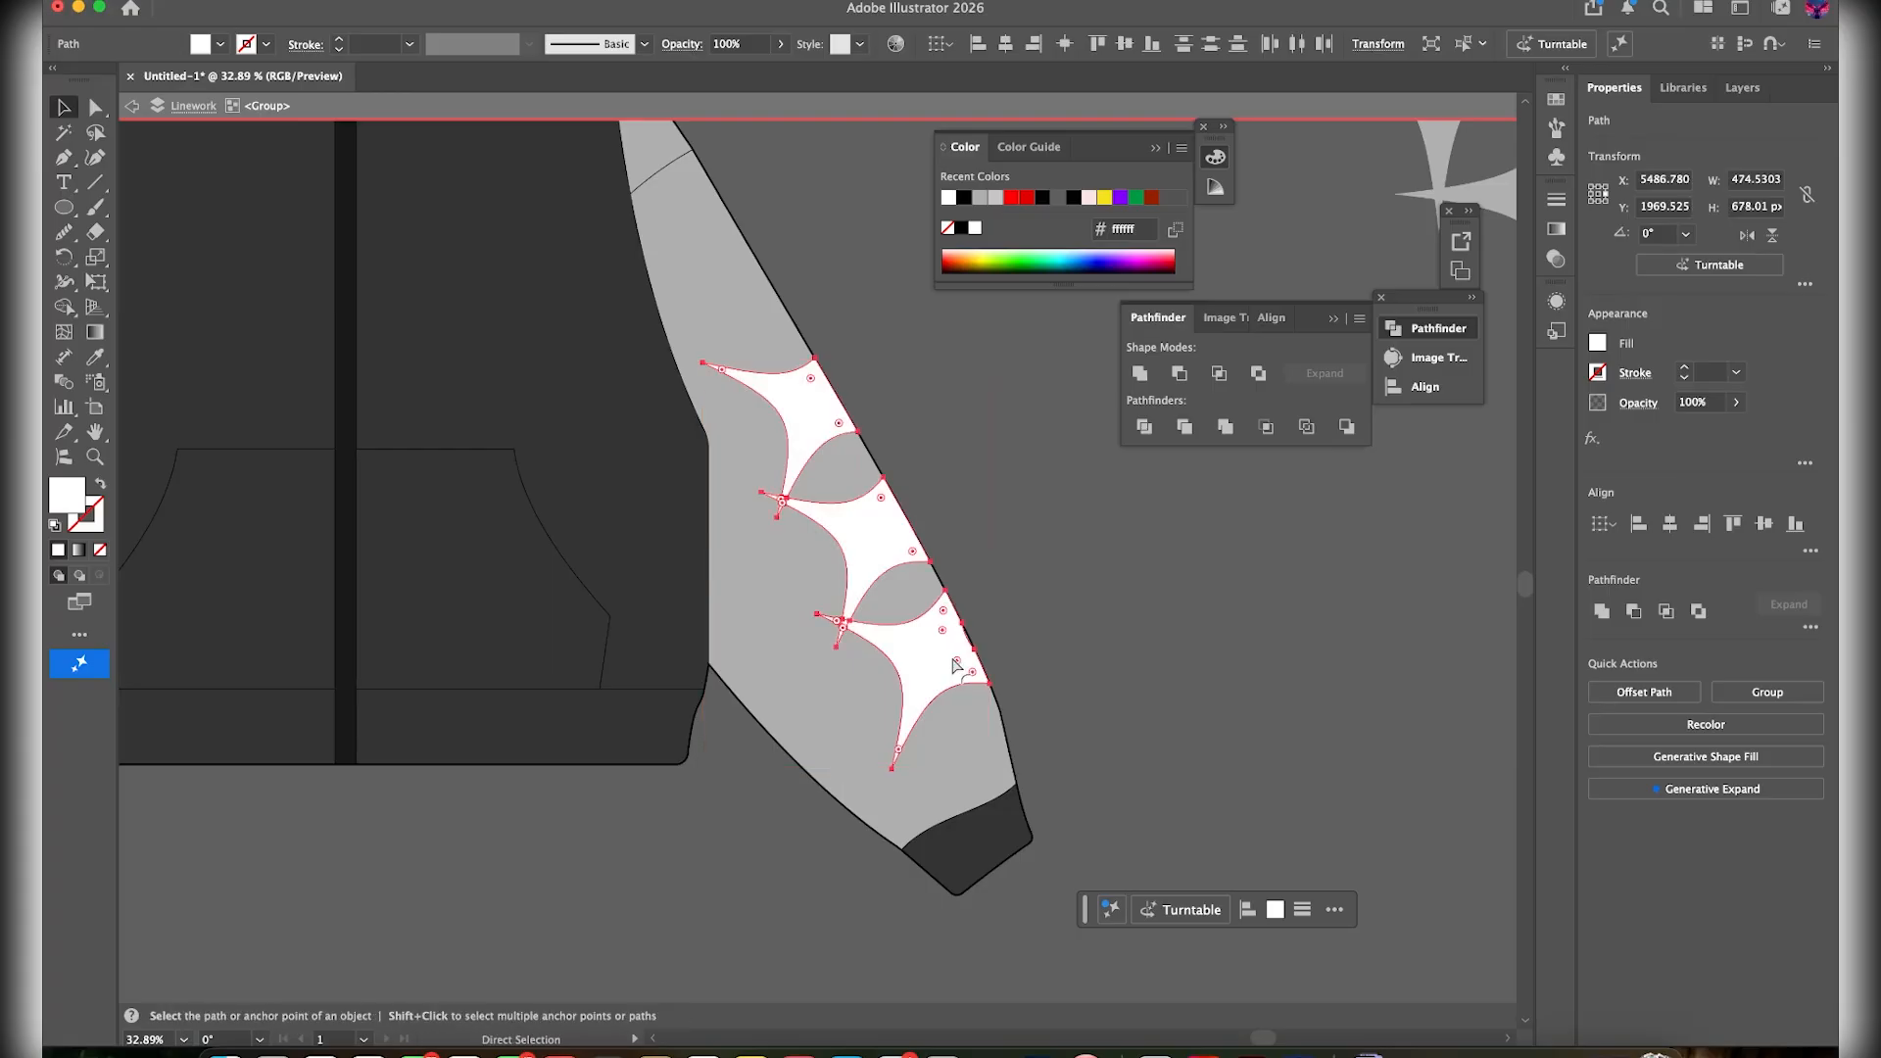
key(super+[)
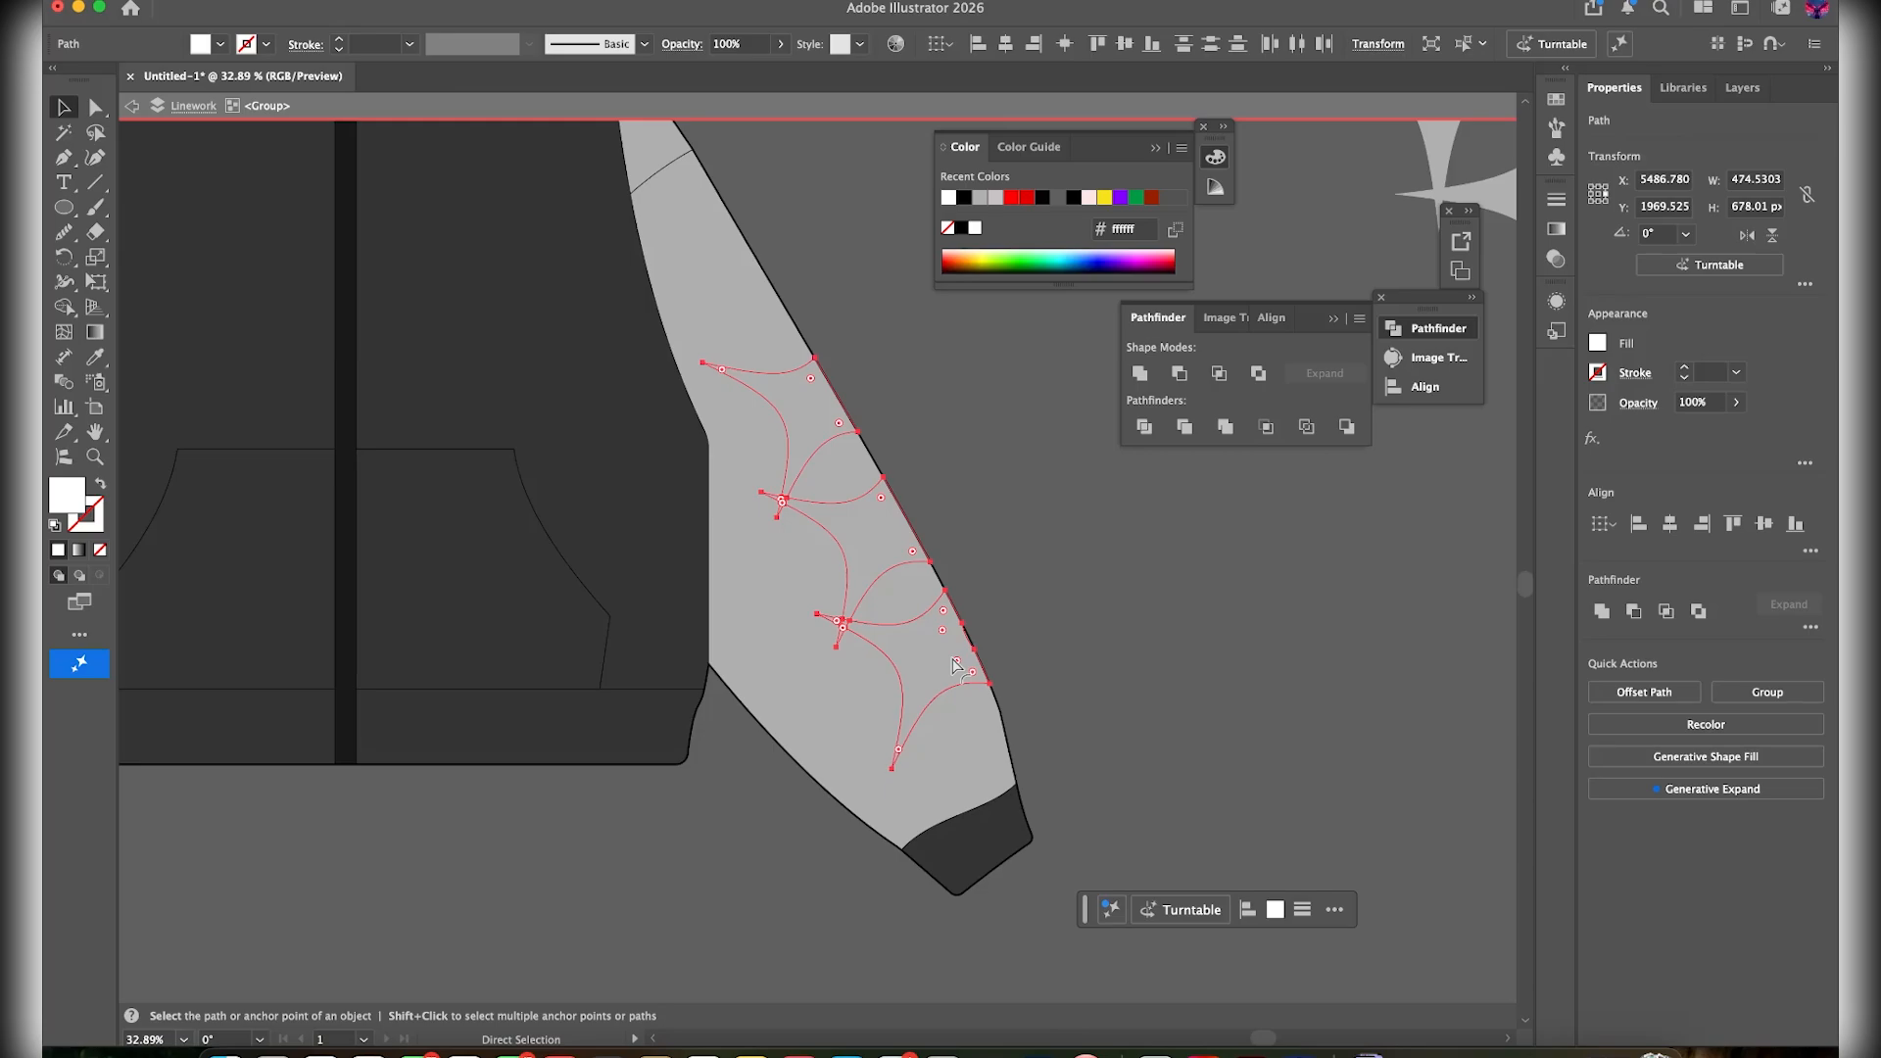
key(super+z)
key(v)
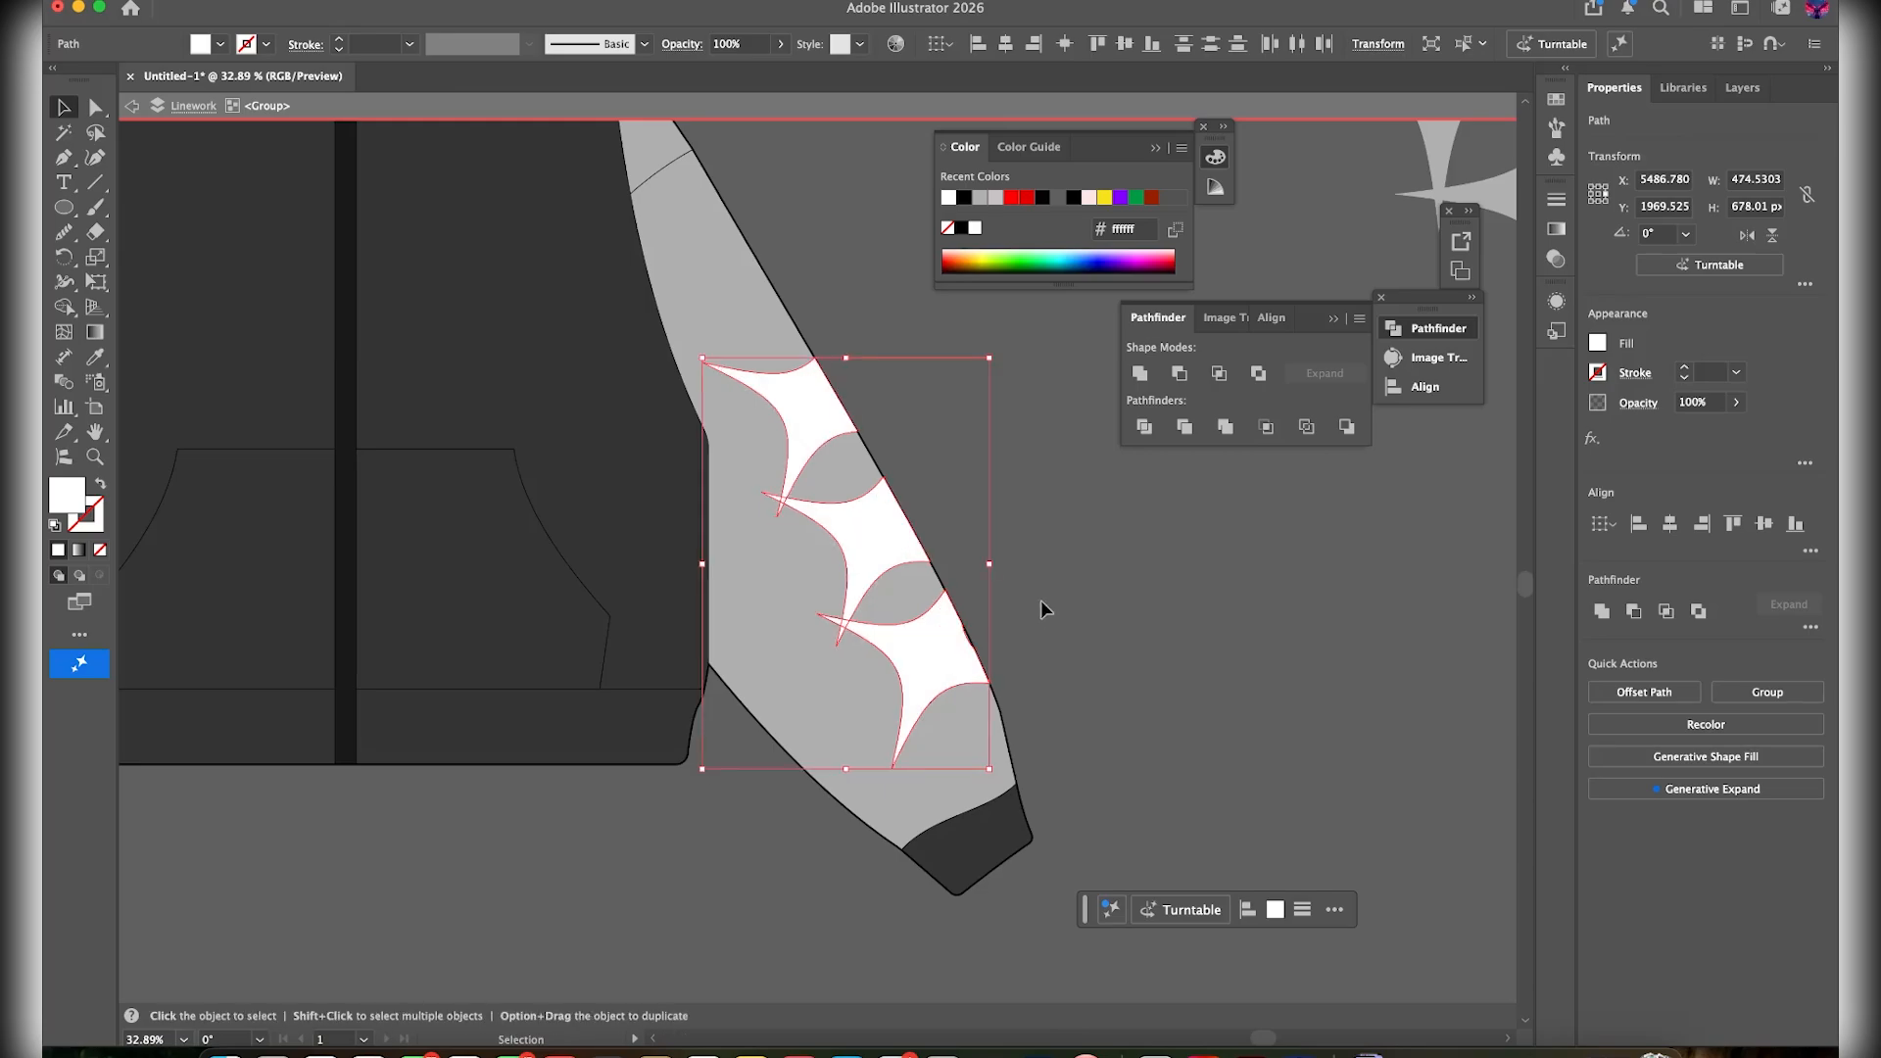
click(1088, 584)
scroll(964, 568, down, 5)
scroll(964, 568, left, 3)
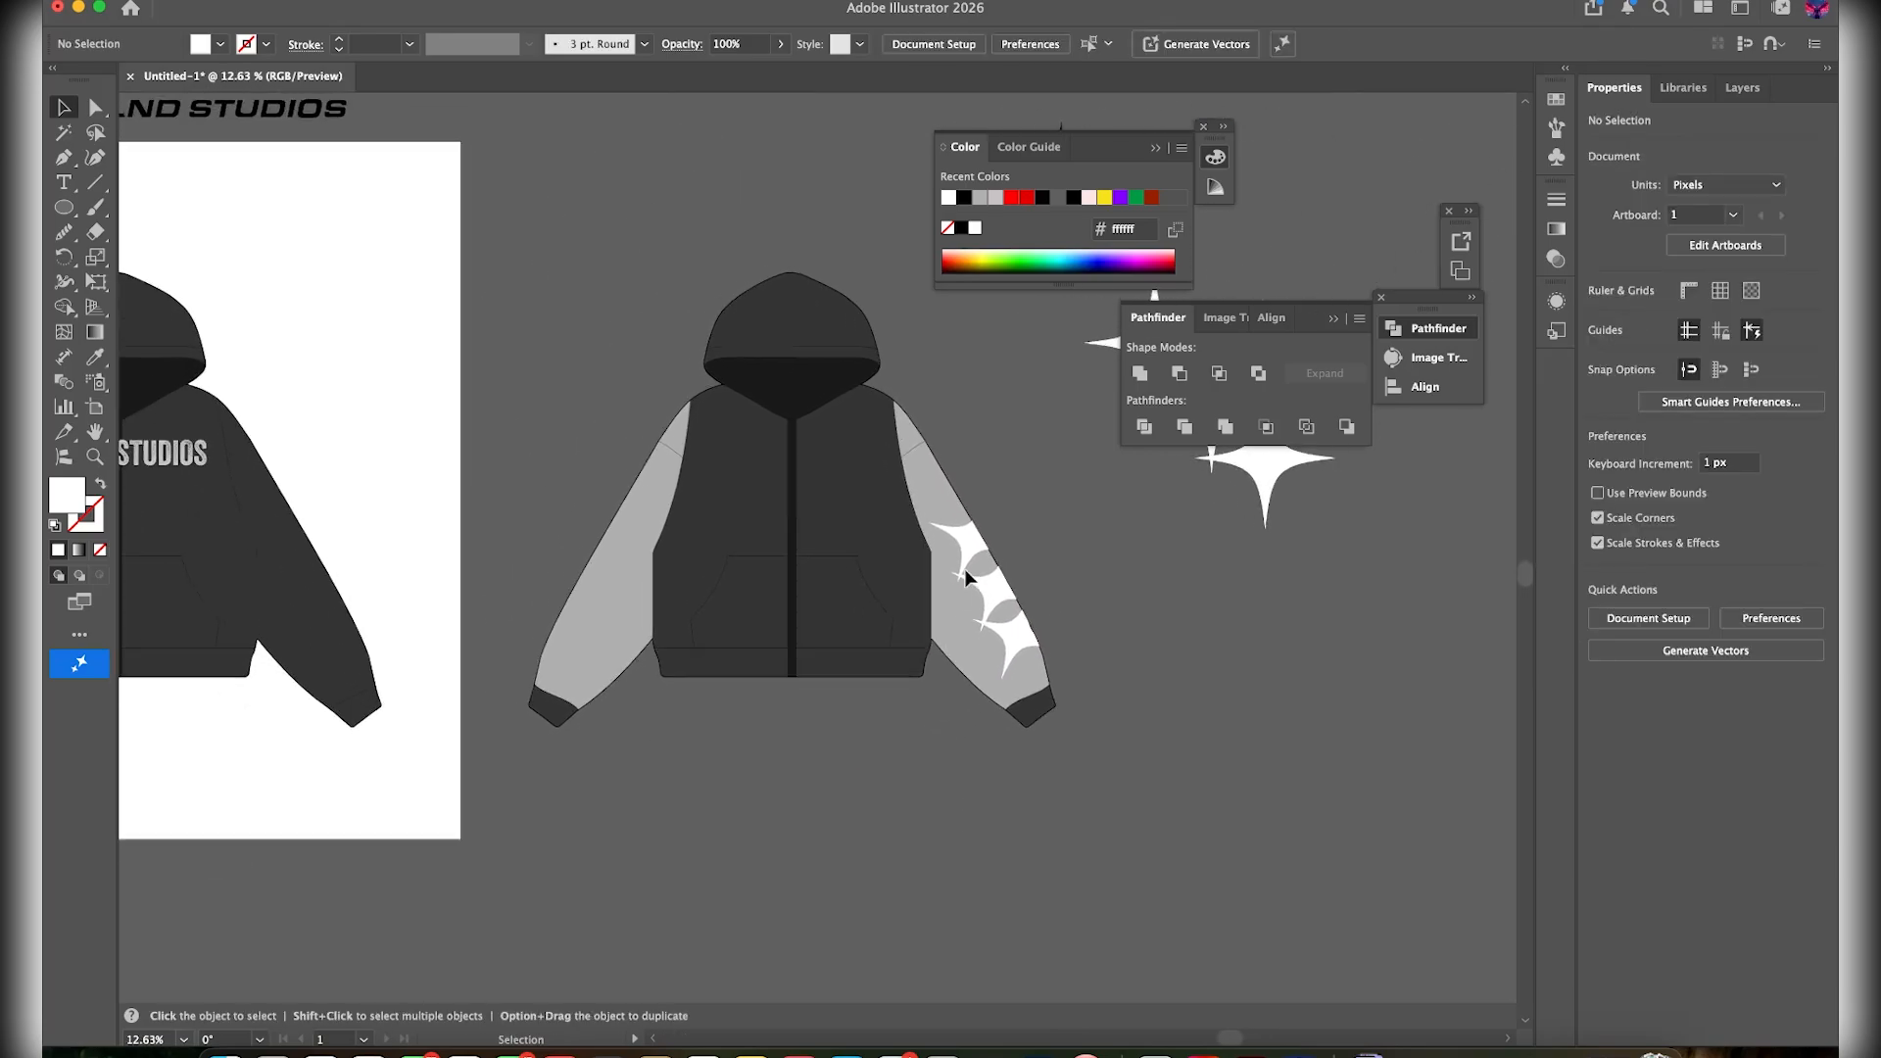